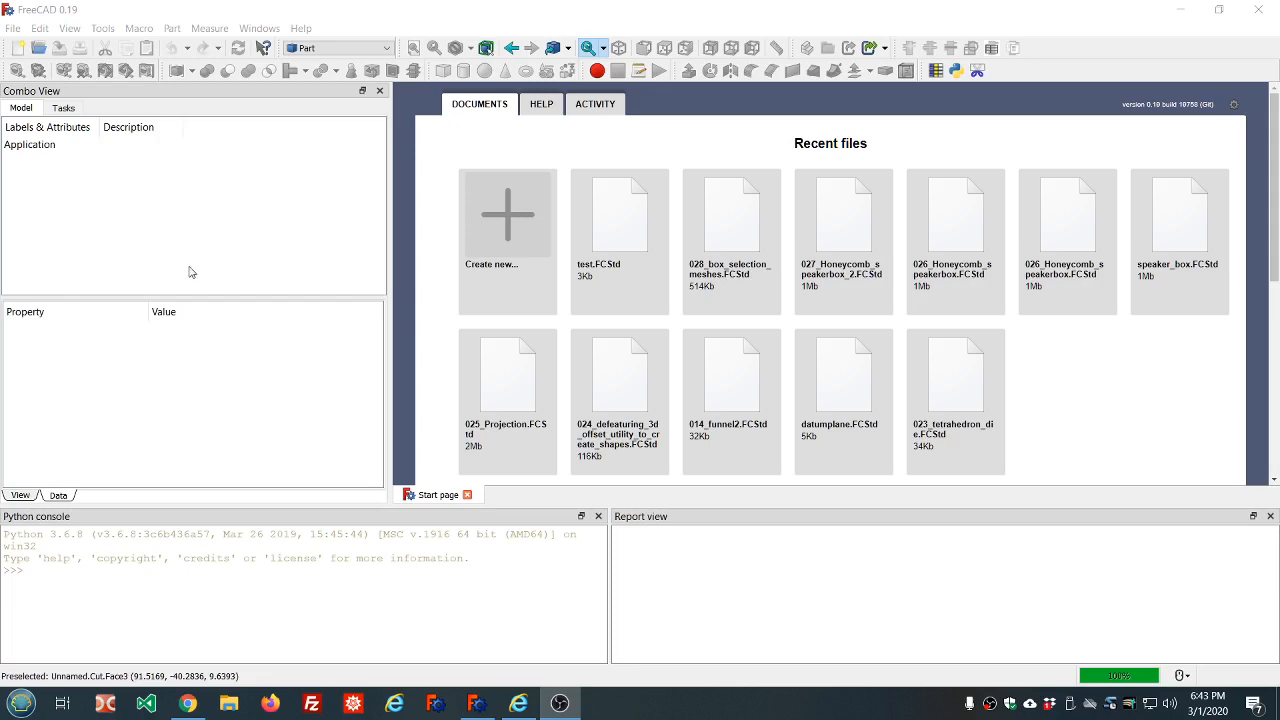
Check the installed FreeCAD version and build information
left_click(301, 28)
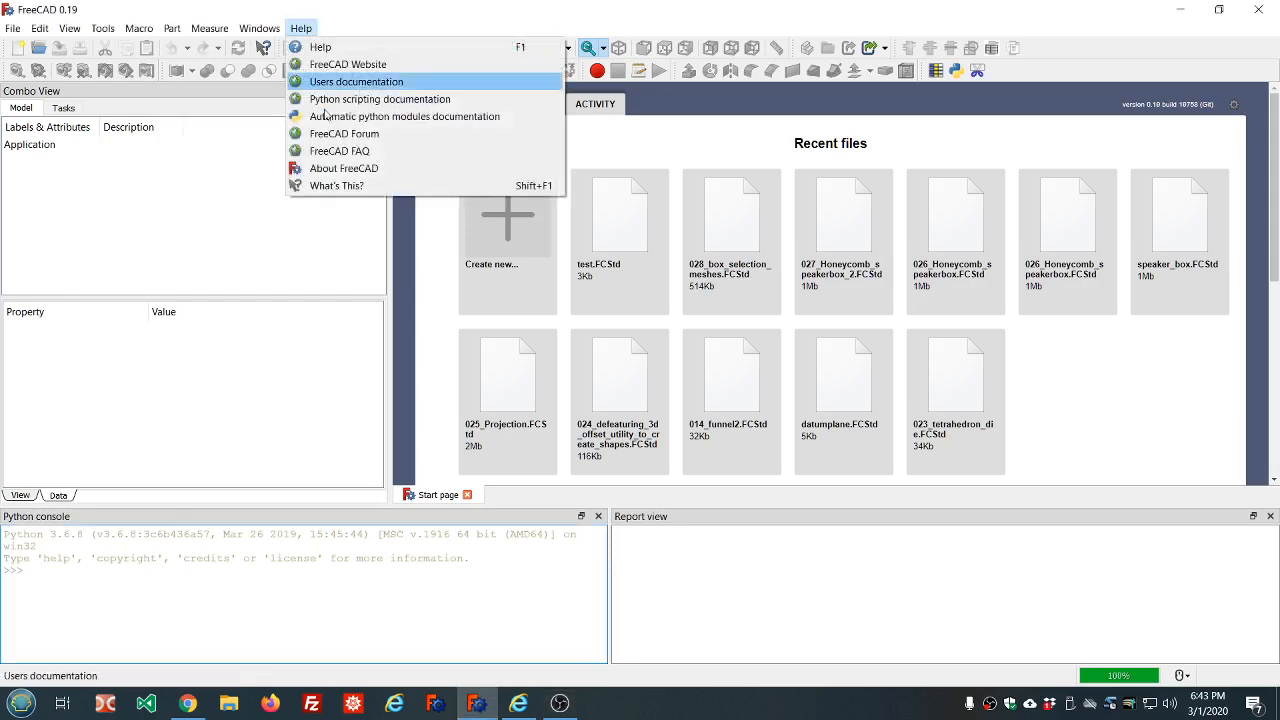
left_click(341, 168)
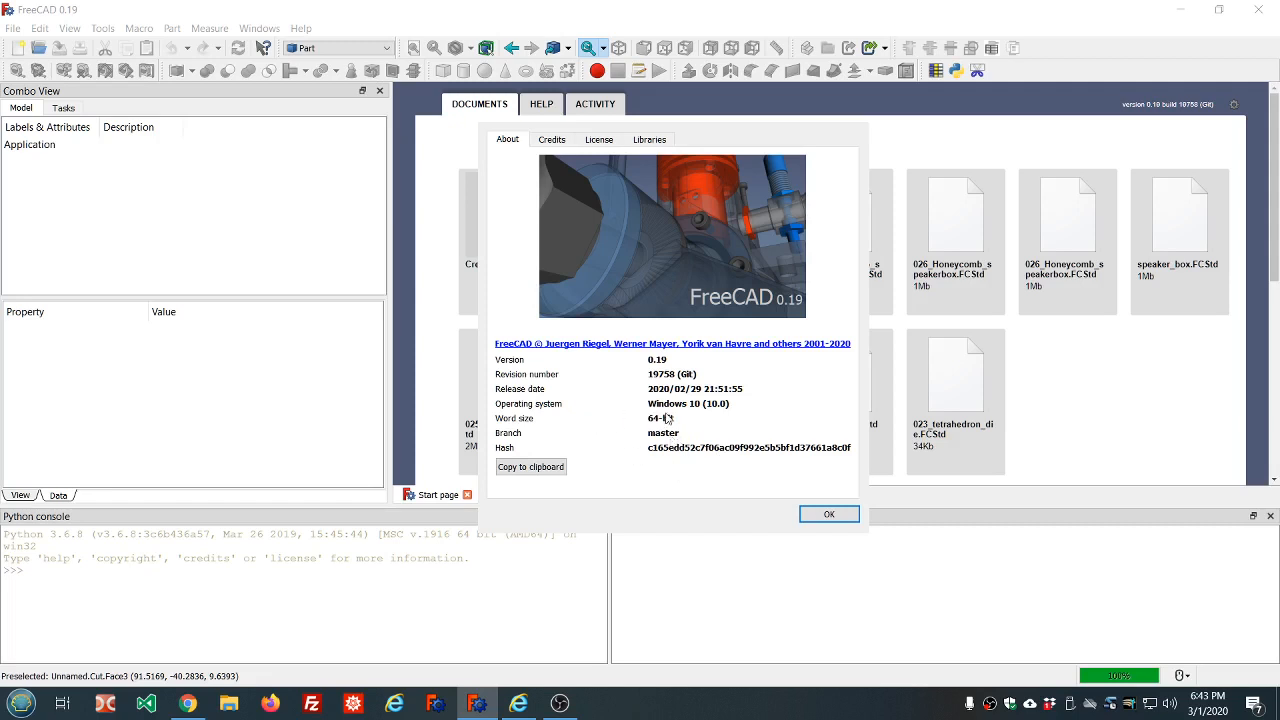
left_click(826, 515)
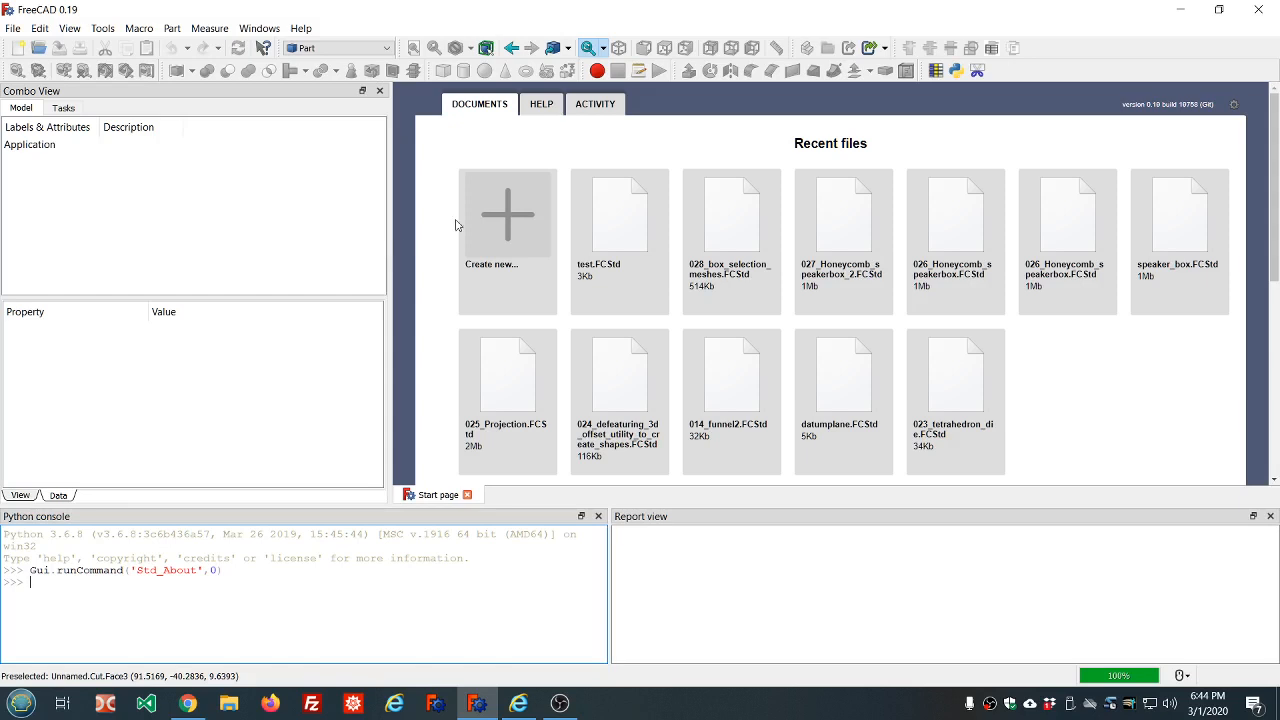
Create a new document and activate the DynamicData workbench
left_click(505, 220)
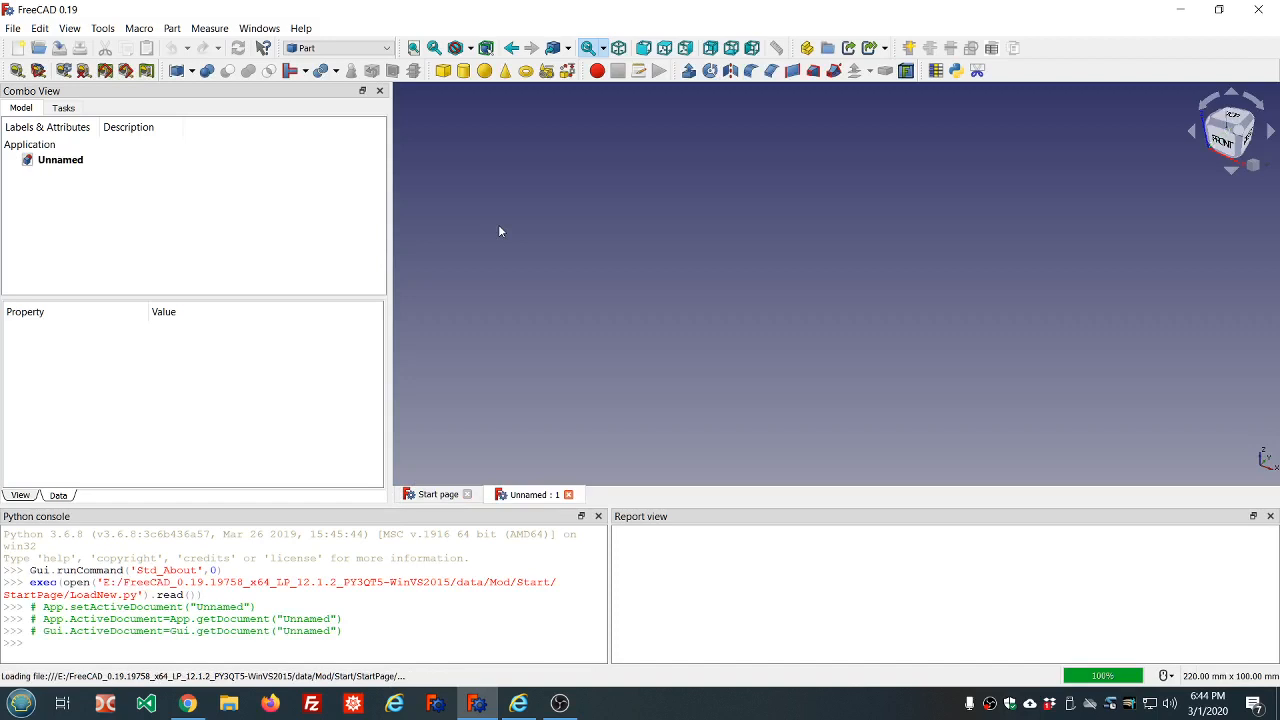
left_click(389, 49)
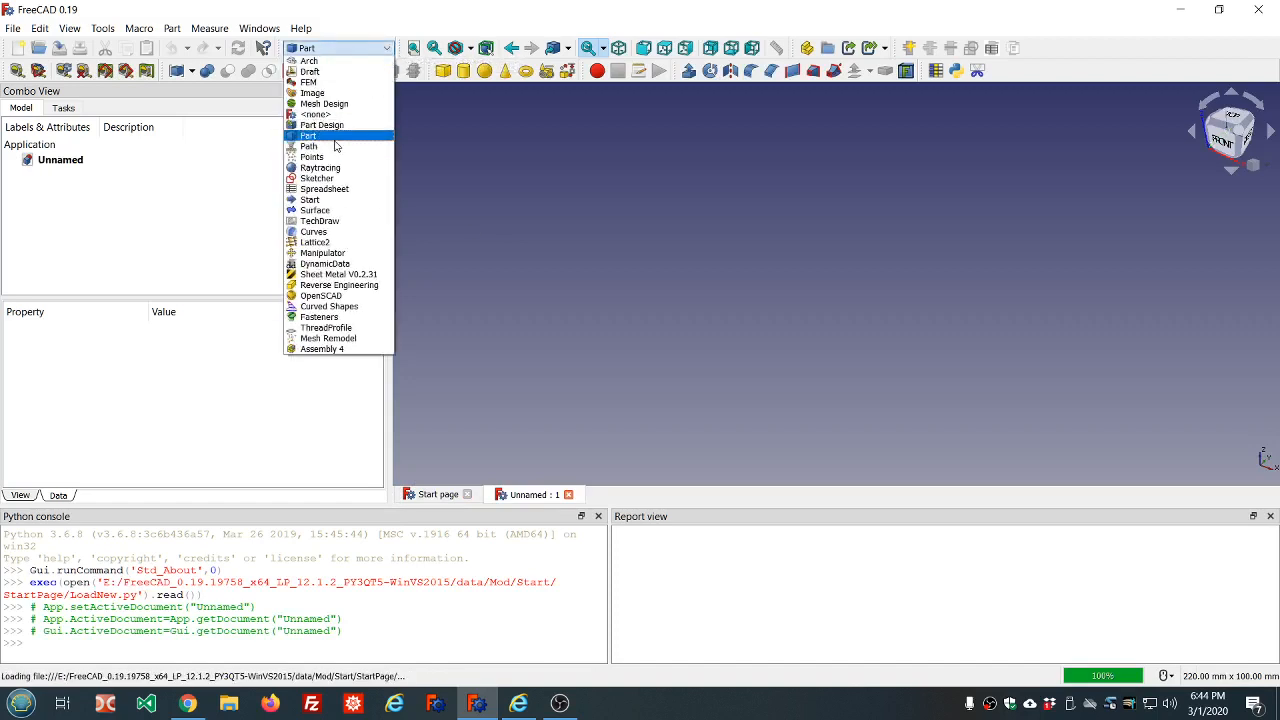
left_click(322, 264)
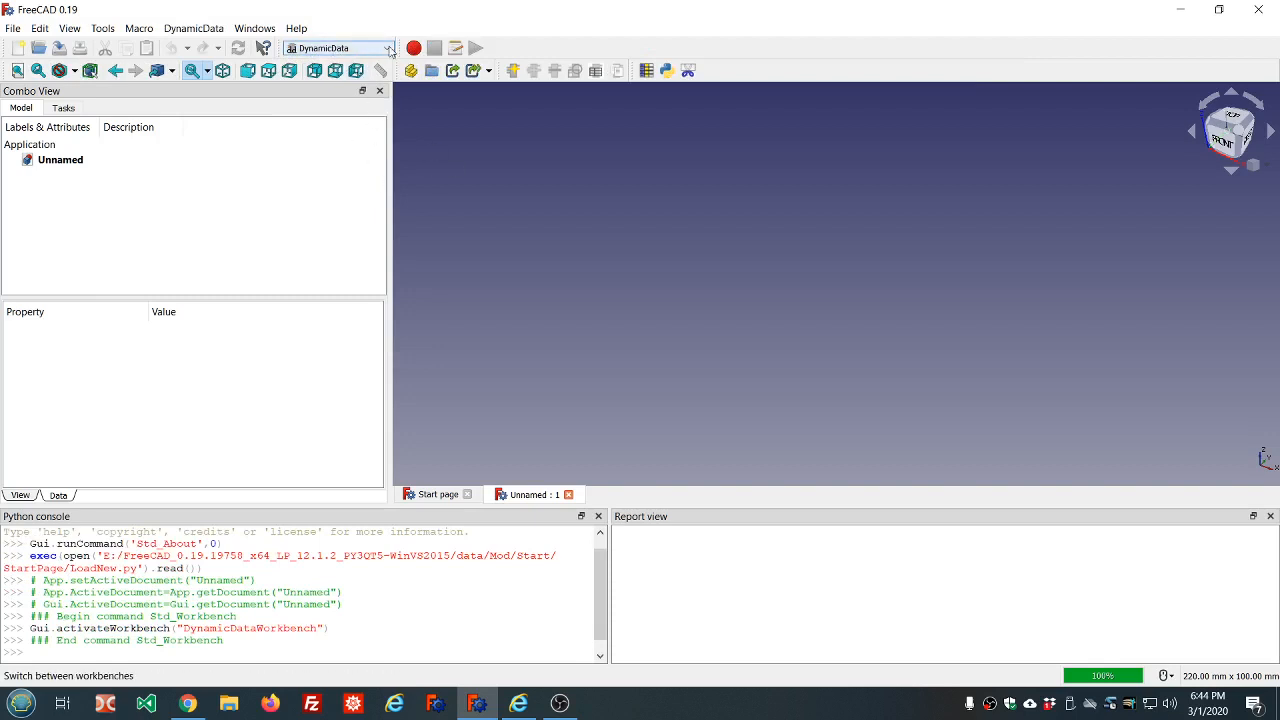
Switch to the Part Design workbench and start a new sketch on the XY plane
left_click(389, 48)
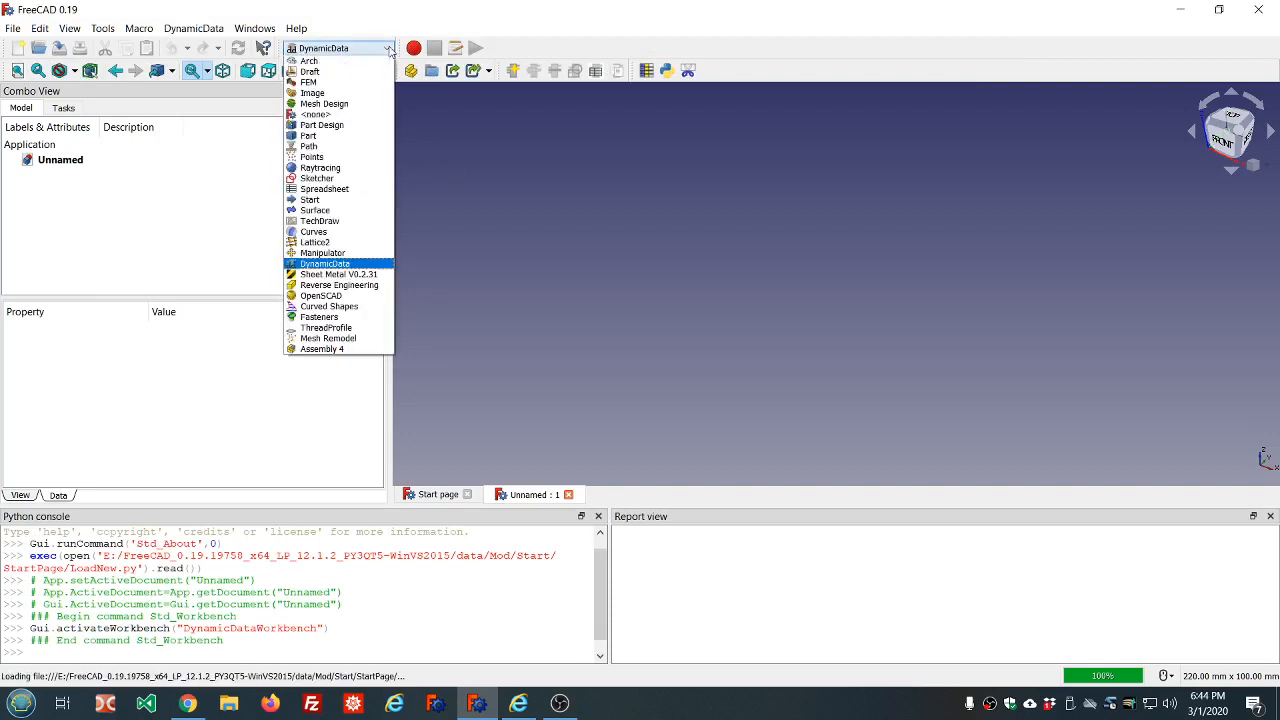
left_click(330, 125)
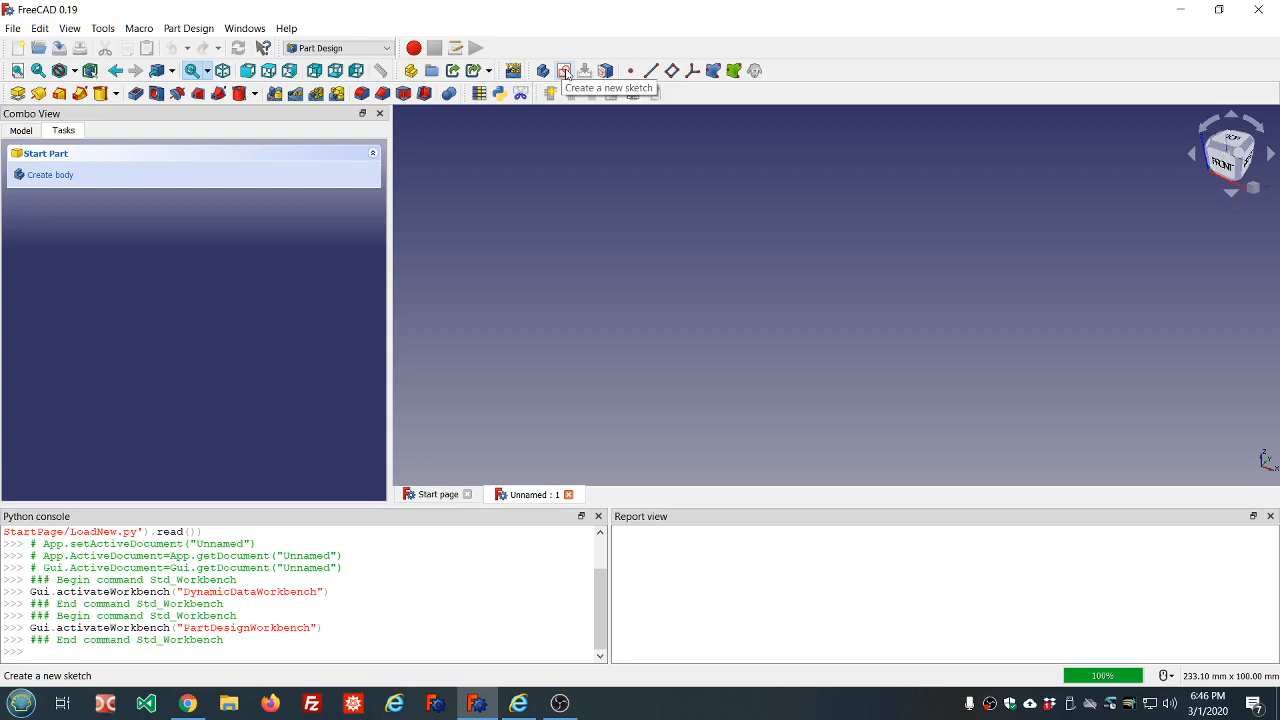
left_click(564, 71)
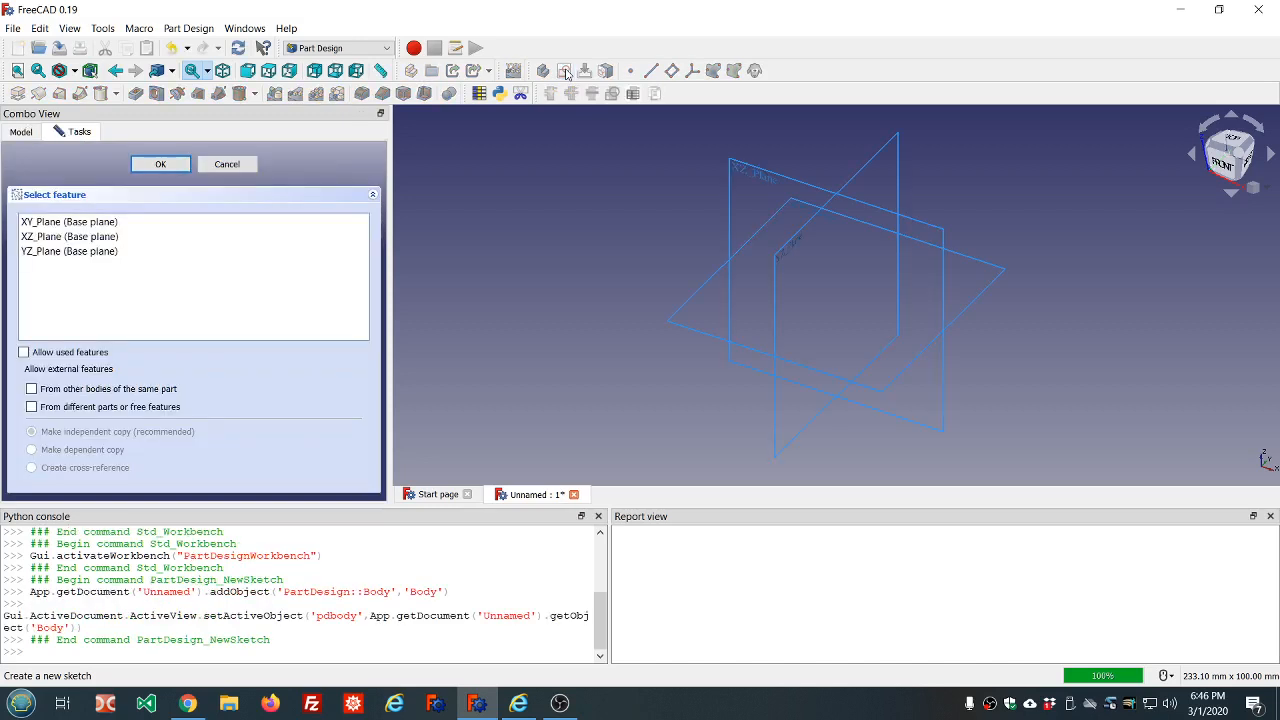
left_click(150, 222)
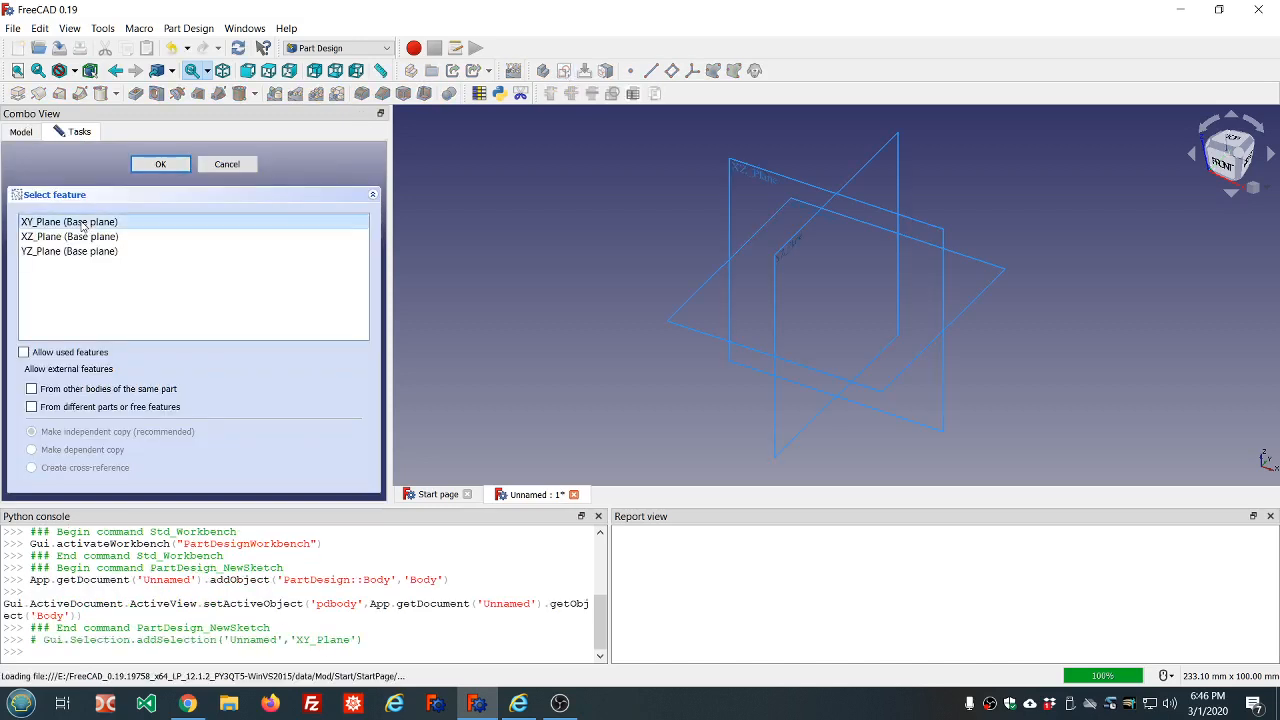
left_click(162, 167)
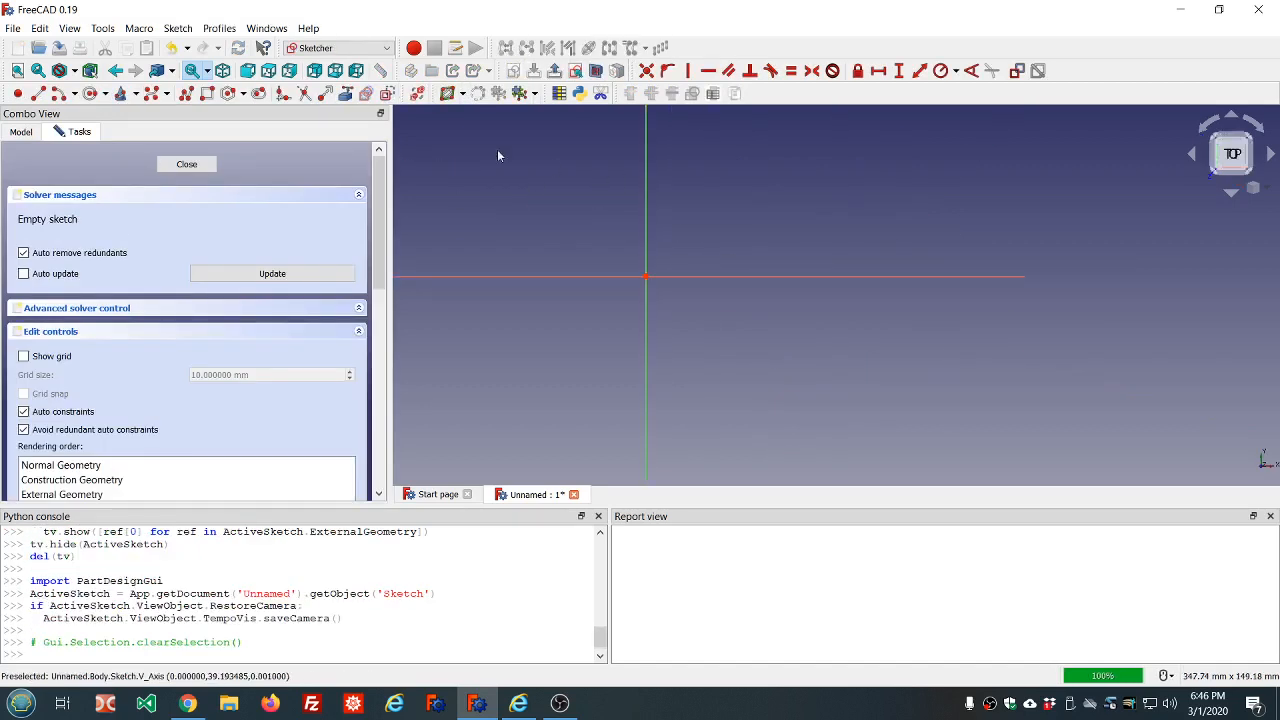
Sketch two concentric circles centred on the origin with radii of about 22 mm and 34 mm, and close the sketch
left_click(91, 94)
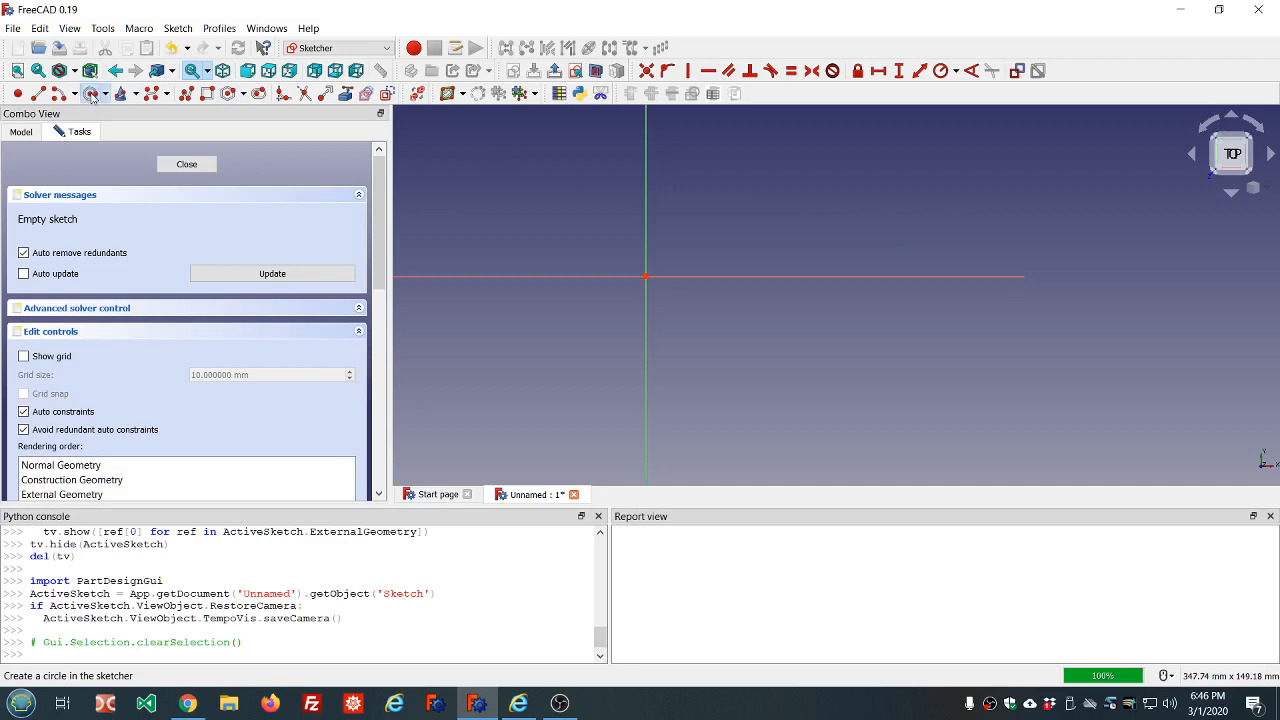
left_click(646, 275)
left_click(594, 262)
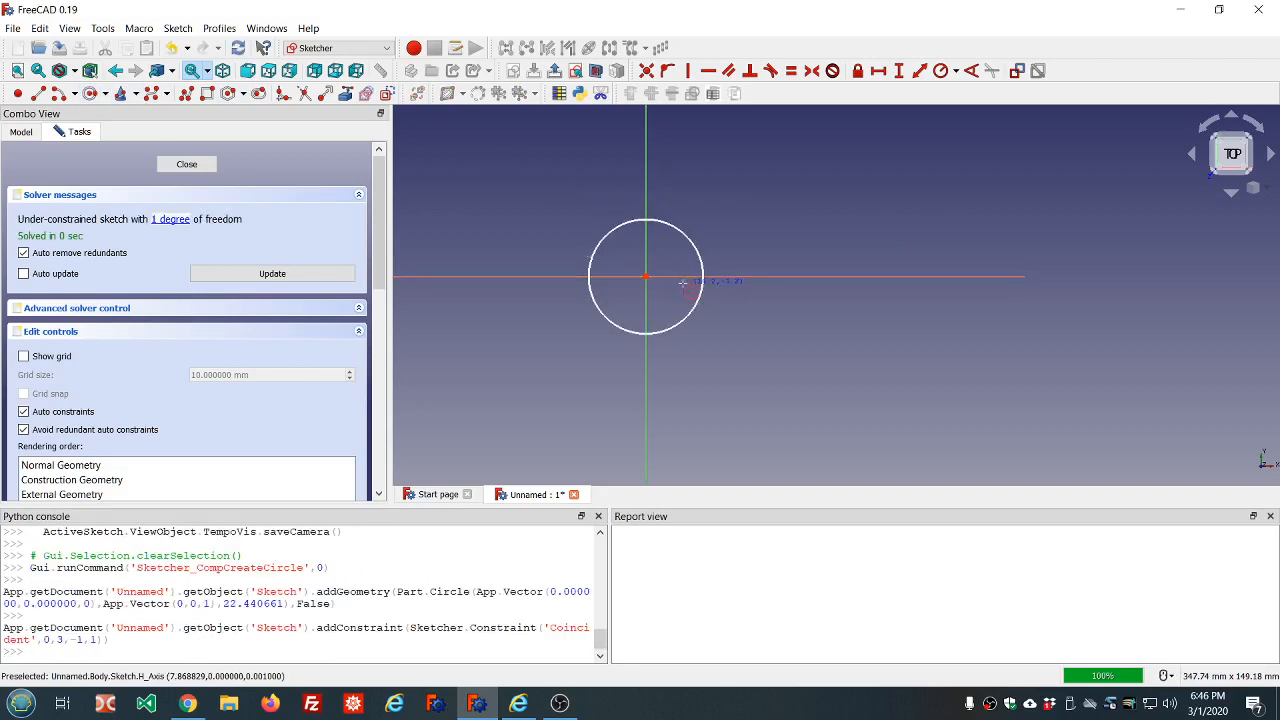
left_click(646, 275)
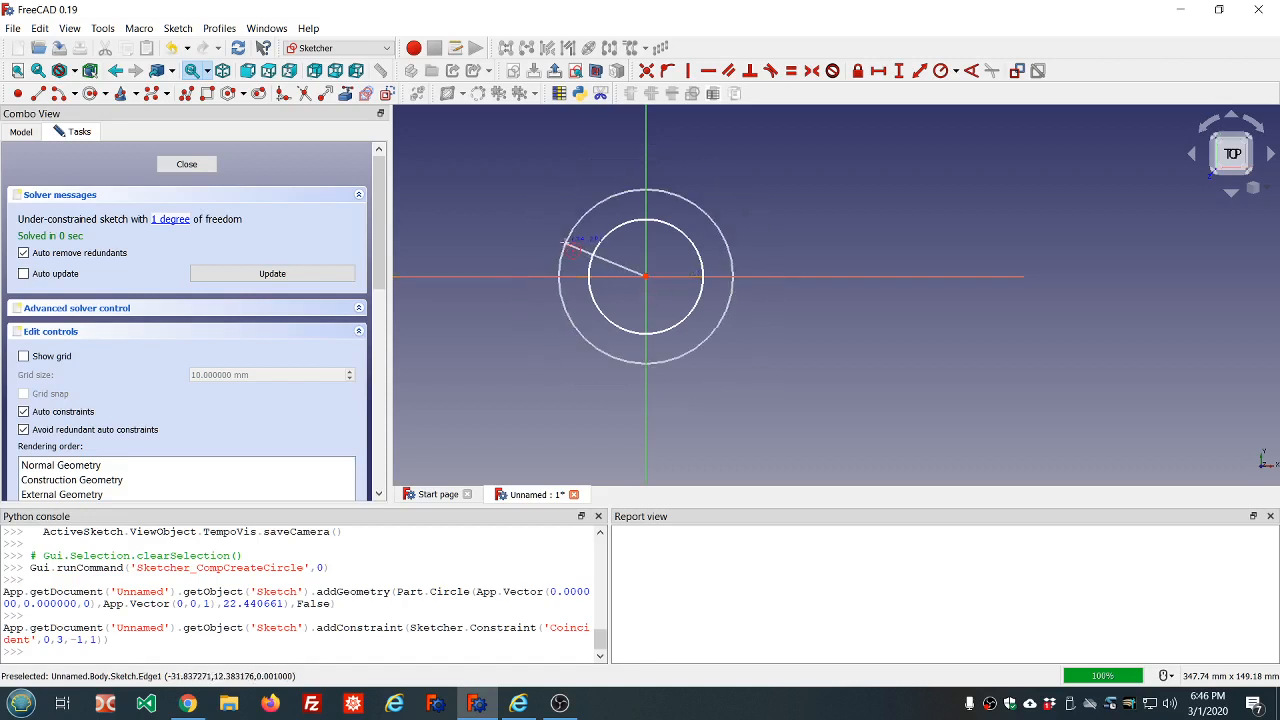
left_click(563, 247)
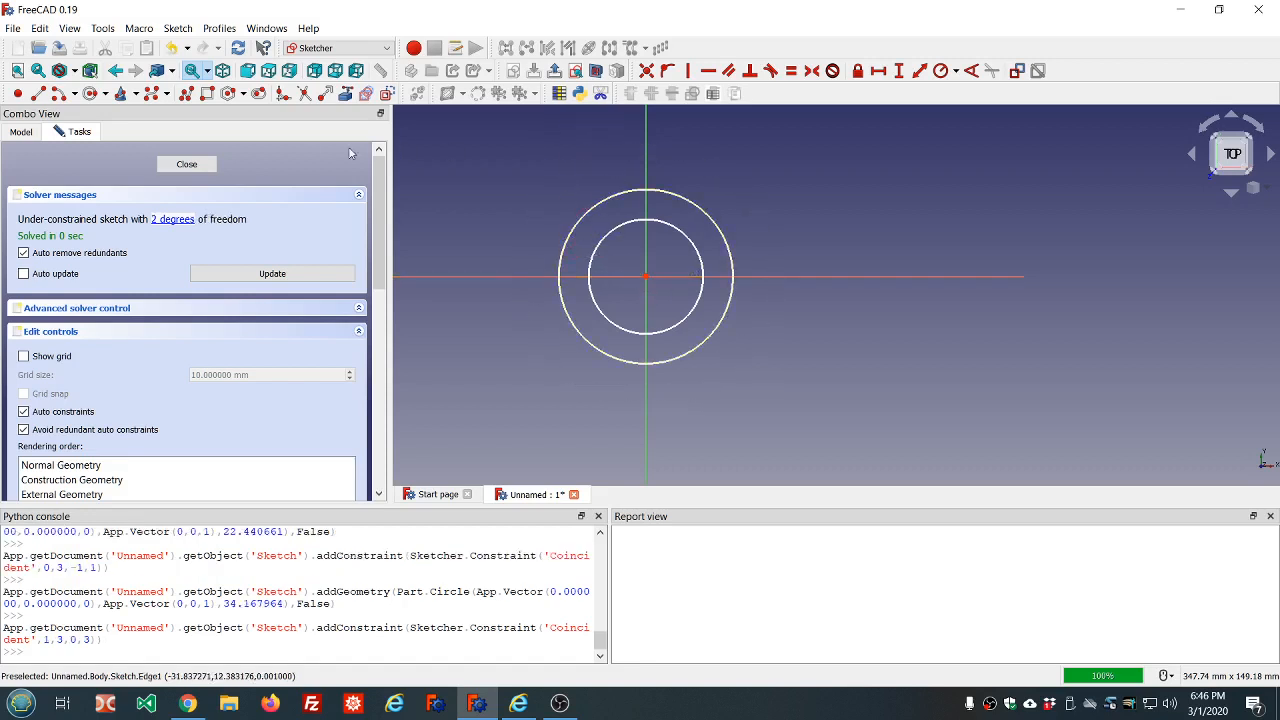
left_click(188, 164)
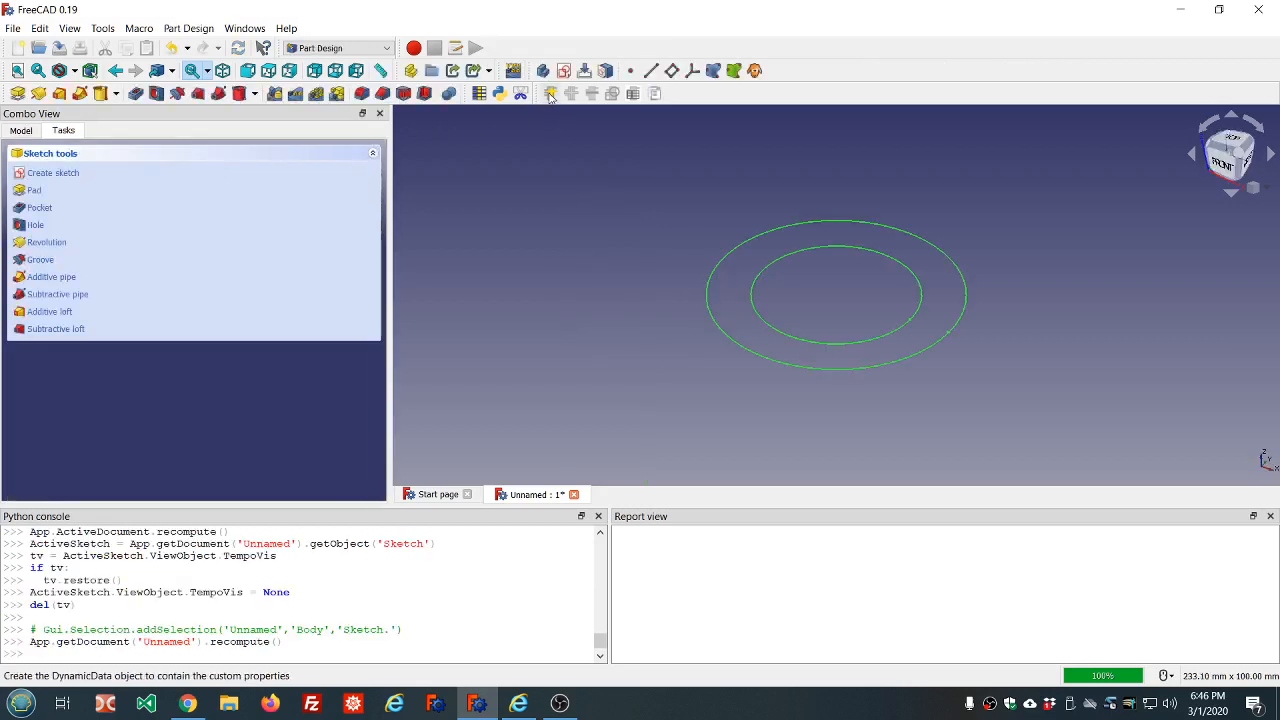
Create a DynamicData object and define a Length property for it named outer_radius with the value (1/2)*inch
left_click(25, 132)
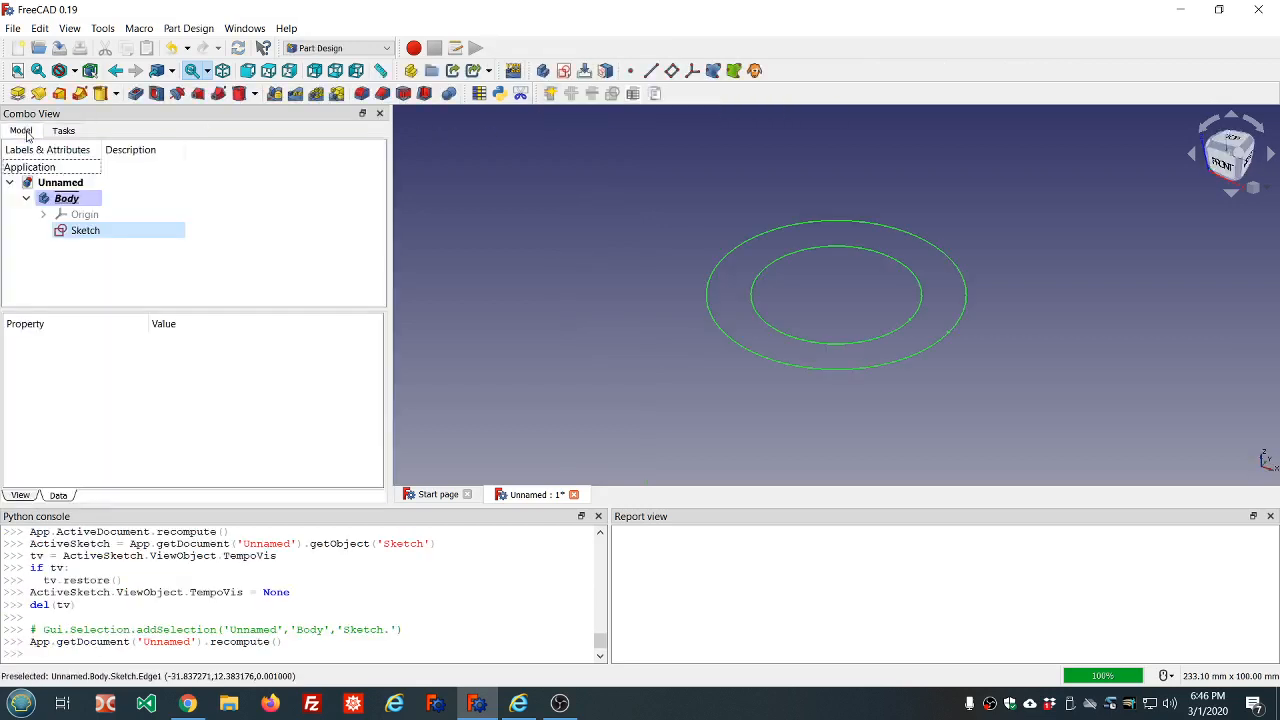
left_click(551, 93)
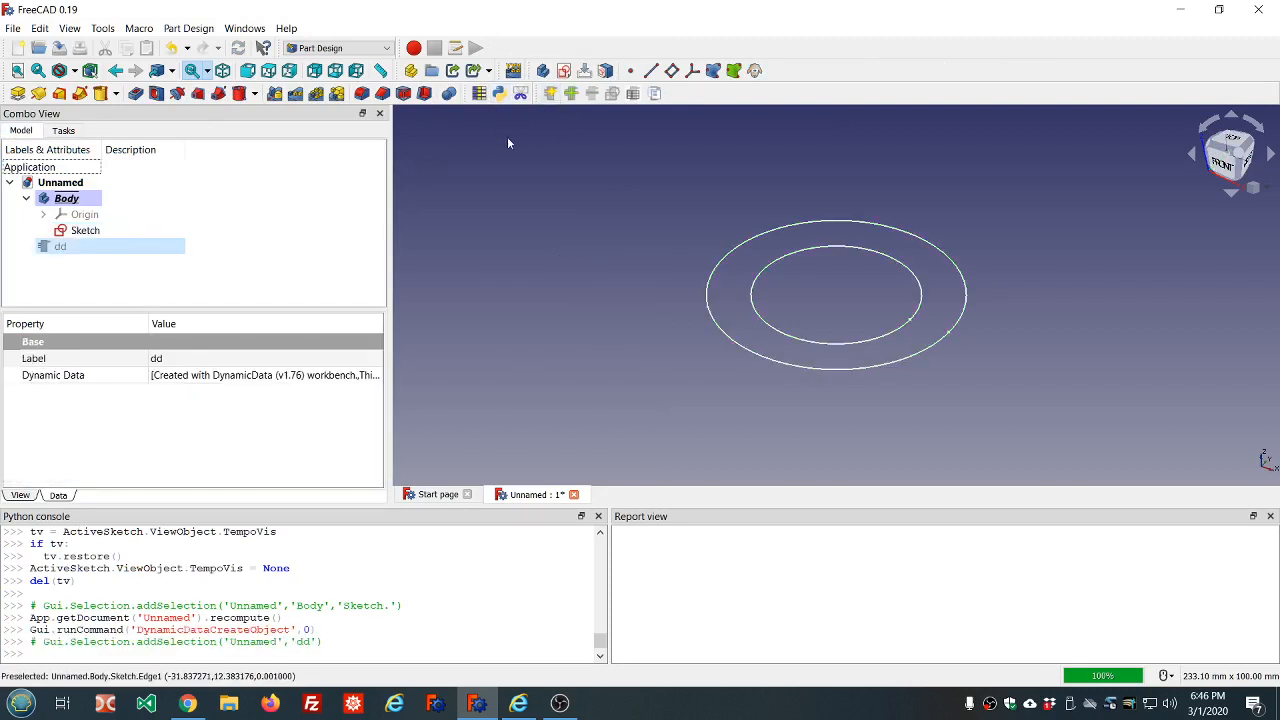
left_click(568, 95)
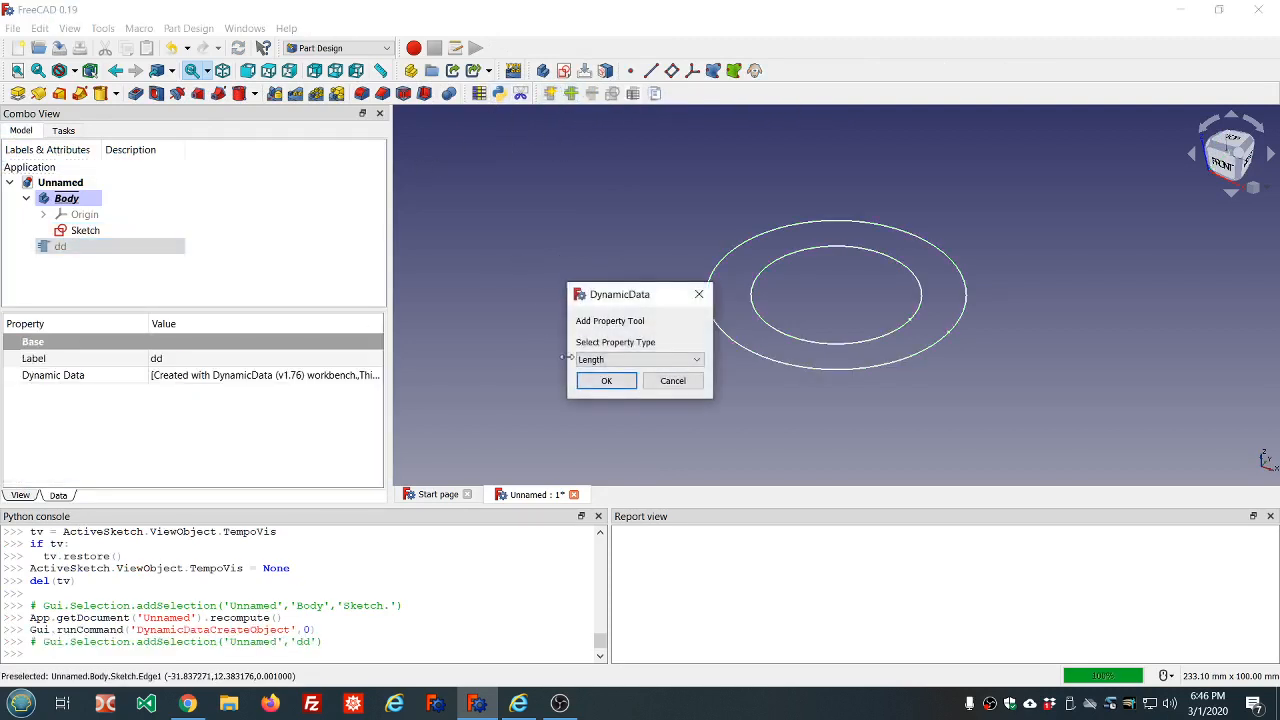
left_click(604, 381)
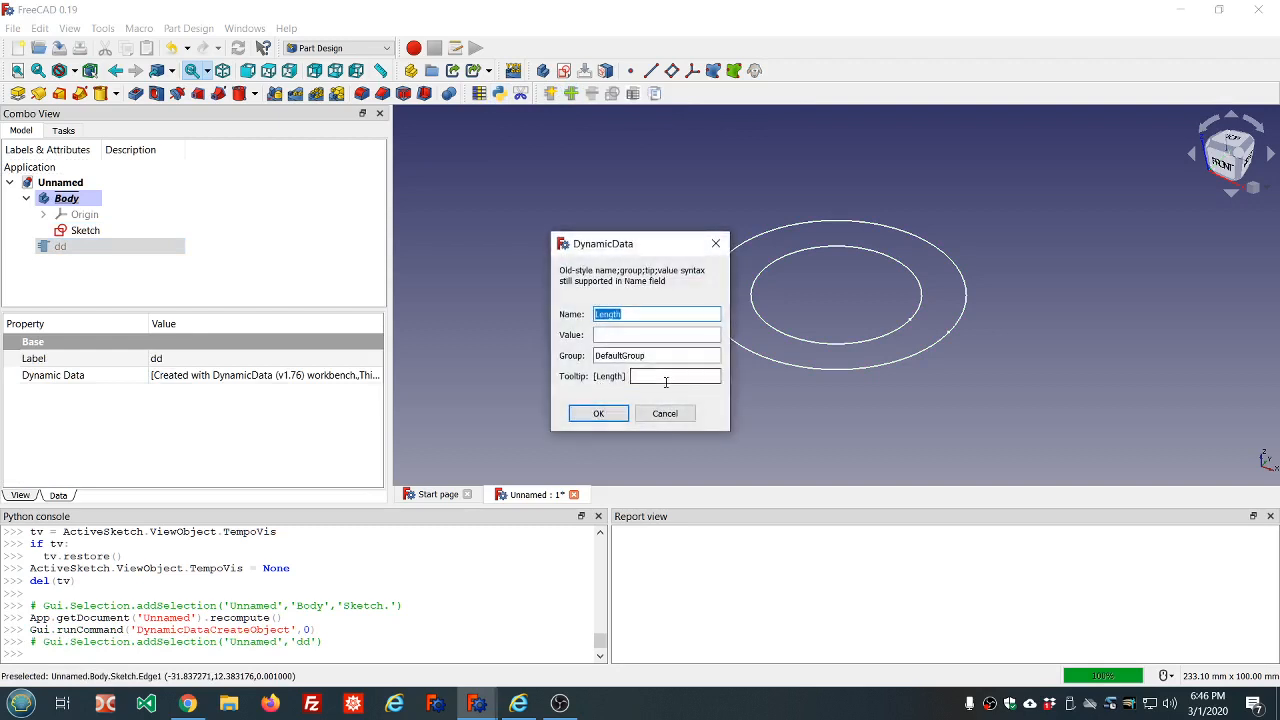
type("outer_radius")
left_click(636, 337)
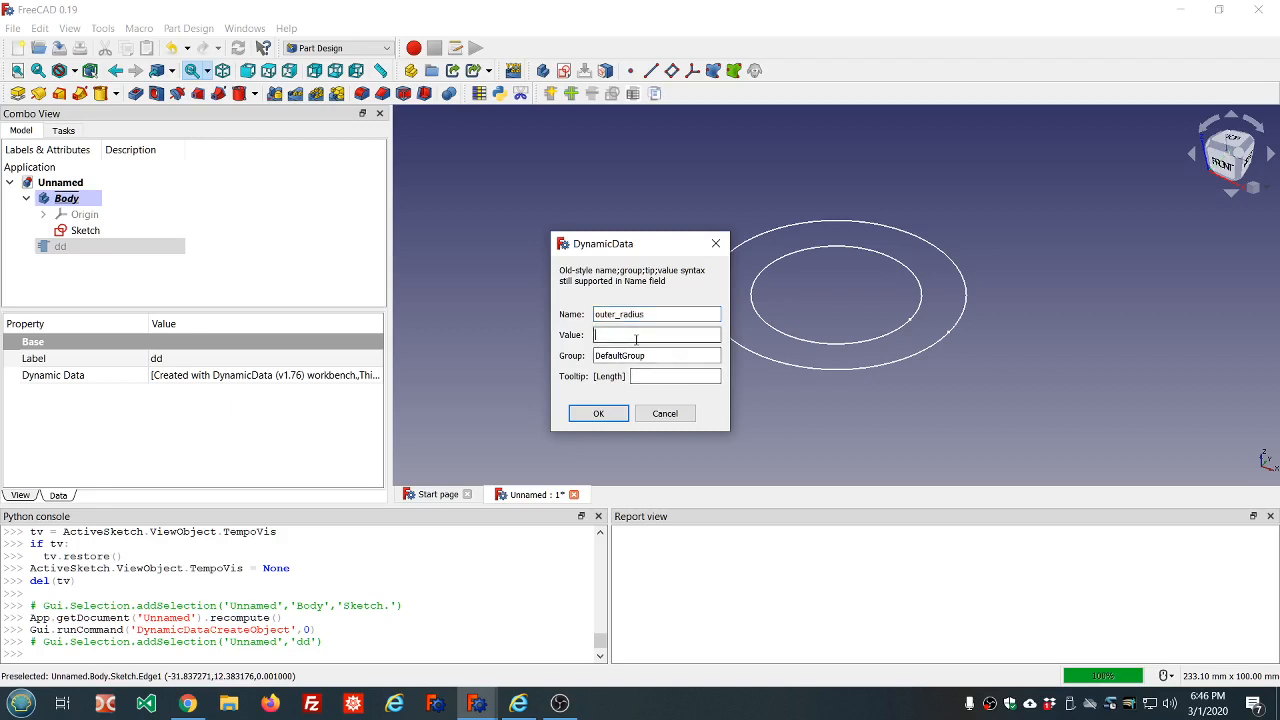
type("(1/2)*inch")
left_click(598, 414)
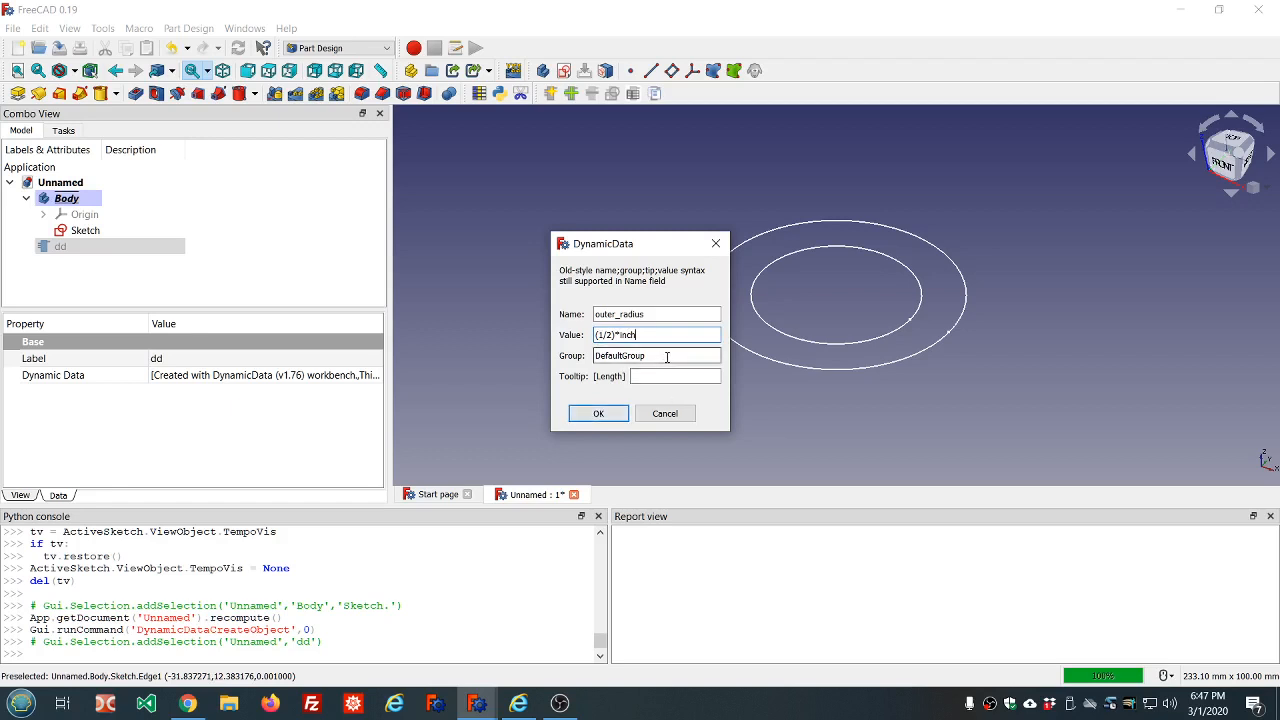
Give the outer_radius property the tooltip "this is the outer radius of the tube" and add it to the object
left_click(648, 376)
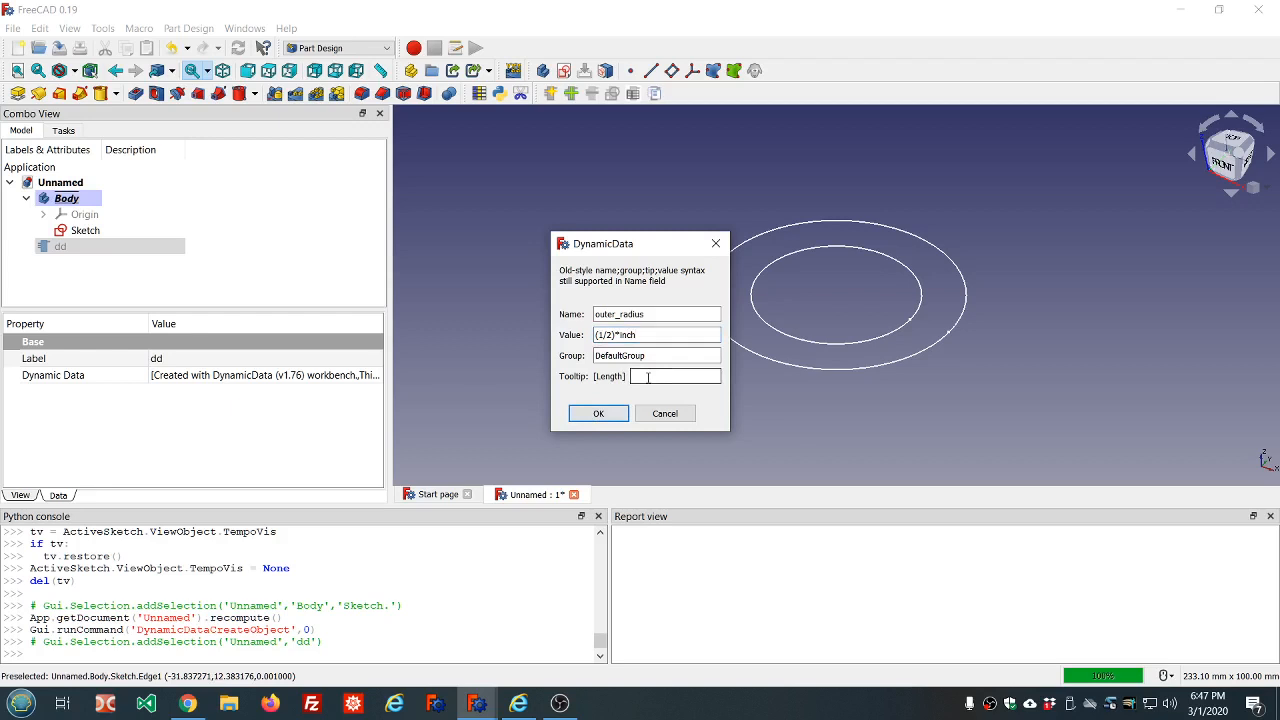
type("this is the outer radiu")
type("s of the tube")
left_click(587, 414)
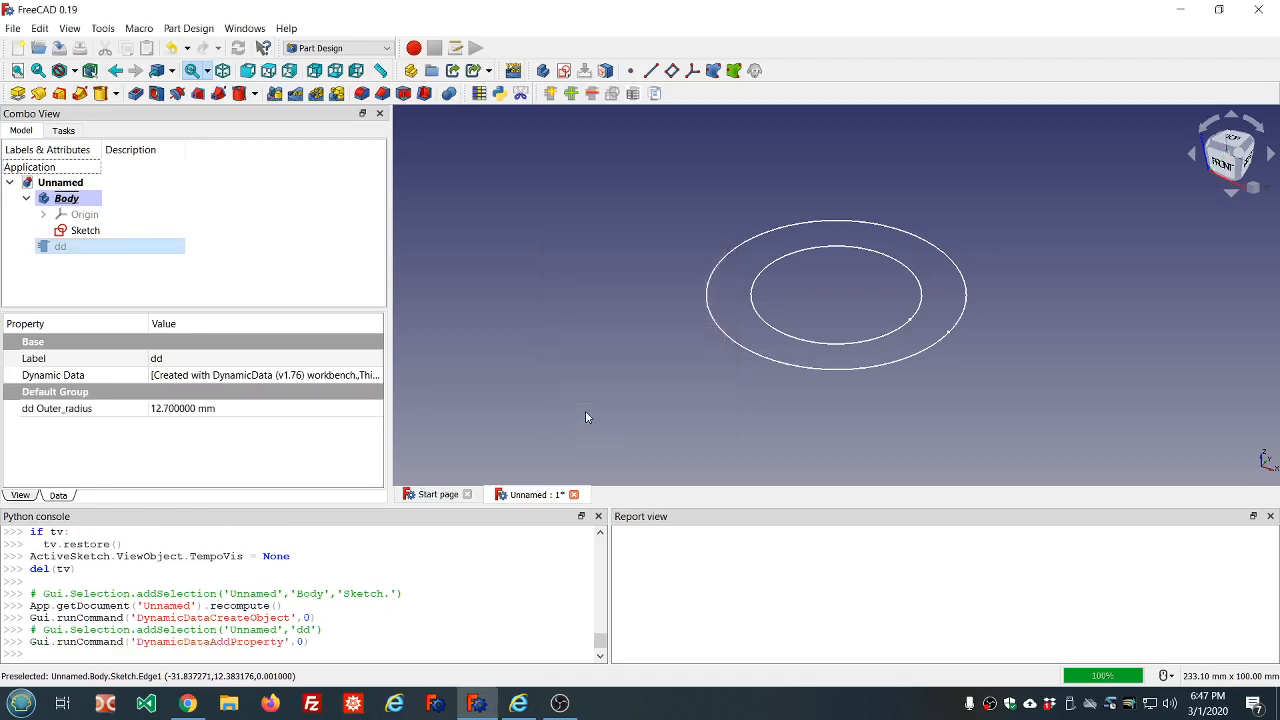
Reselect the dd object and inspect its outer radius property
left_click(258, 198)
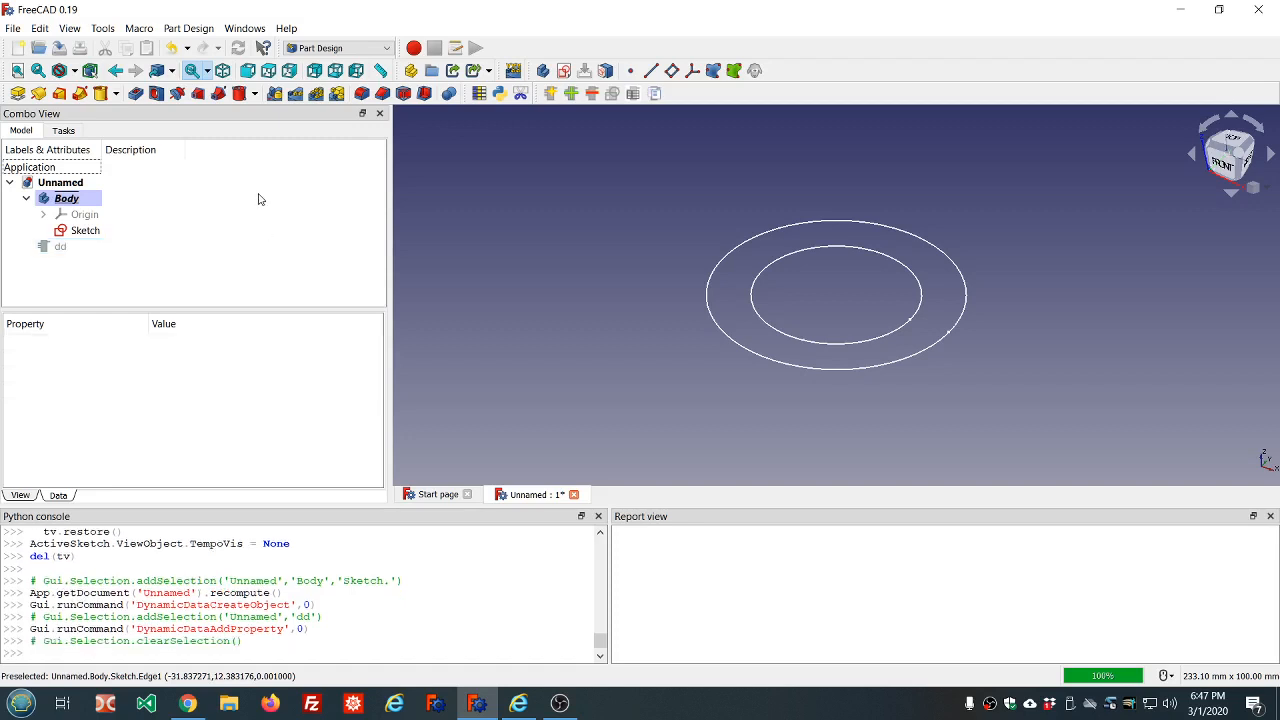
left_click(62, 246)
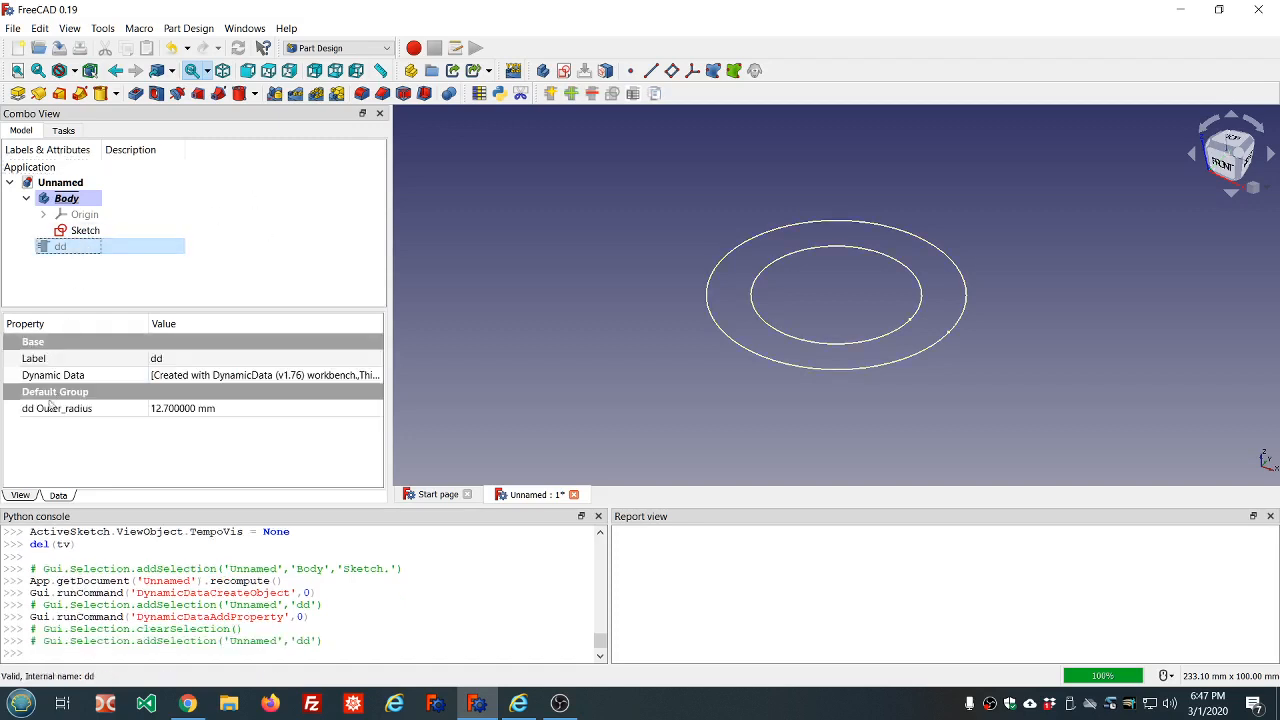
mouse_move(33, 419)
Define a second Length property for the dd object named wall_thickness with the value (1/8) *inches
left_click(570, 93)
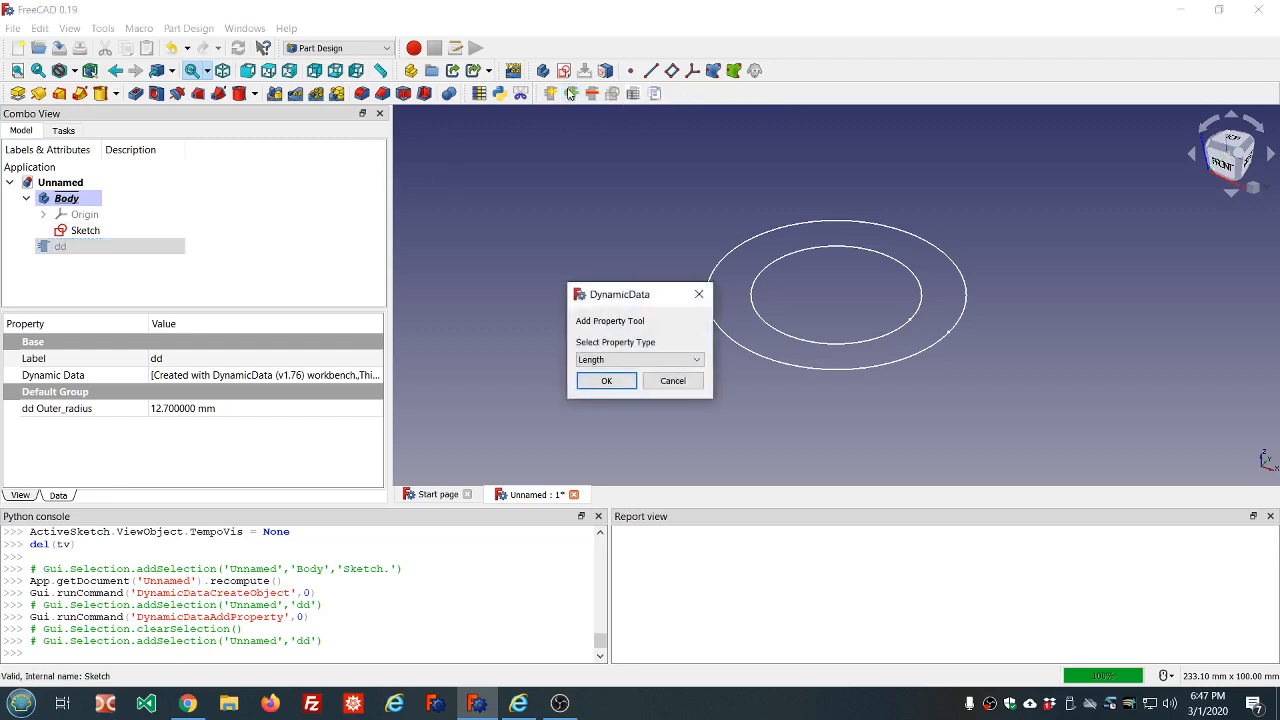
left_click(608, 386)
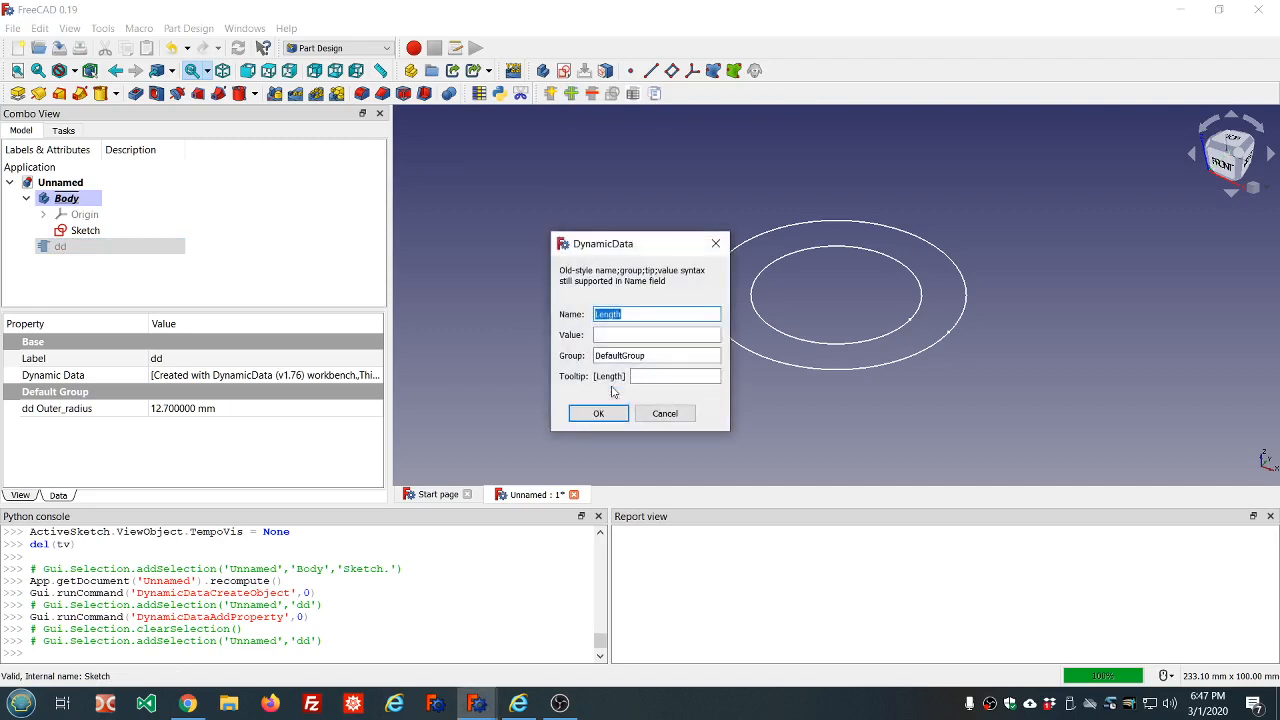
type("wall_thickness")
left_click(607, 333)
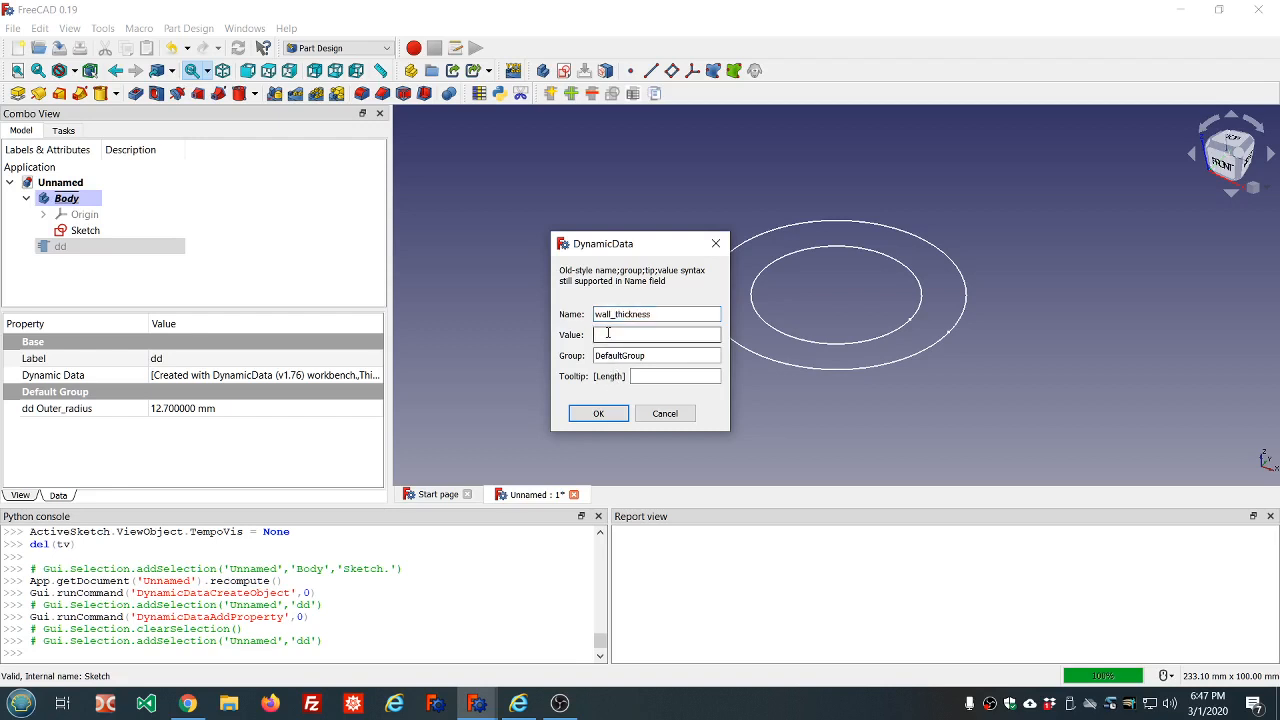
type("(1/8) \"inches")
Give the wall_thickness property the tooltip "this is the wall thickness of the tube" and add it to the object
left_click(656, 377)
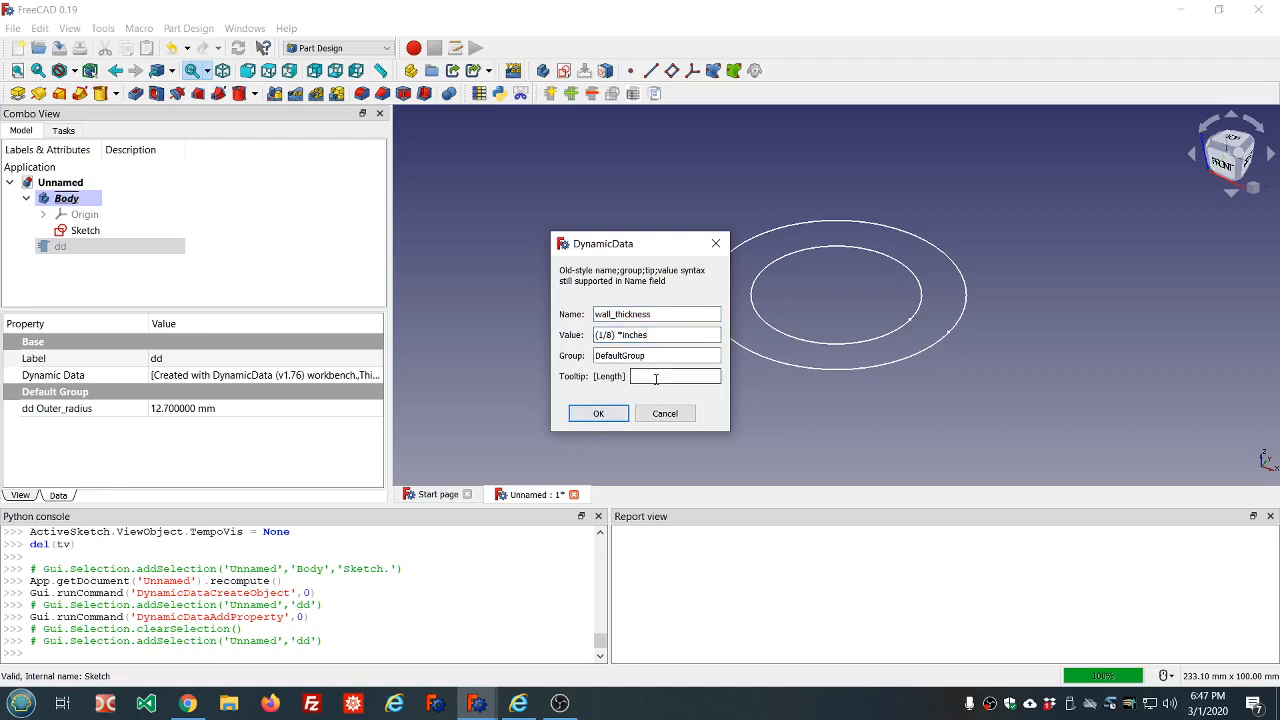
type("this is the ")
type("inner ")
type("radius of the tub")
type("e")
key("BackSpace")
key("BackSpace")
key("BackSpace")
key("BackSpace")
key("BackSpace")
key("BackSpace")
key("BackSpace")
key("BackSpace")
key("BackSpace")
key("BackSpace")
key("BackSpace")
key("BackSpace")
key("BackSpace")
key("BackSpace")
key("BackSpace")
key("BackSpace")
key("BackSpace")
key("BackSpace")
key("BackSpace")
key("BackSpace")
key("BackSpace")
key("BackSpace")
type("wall thickness of the tube")
left_click(598, 413)
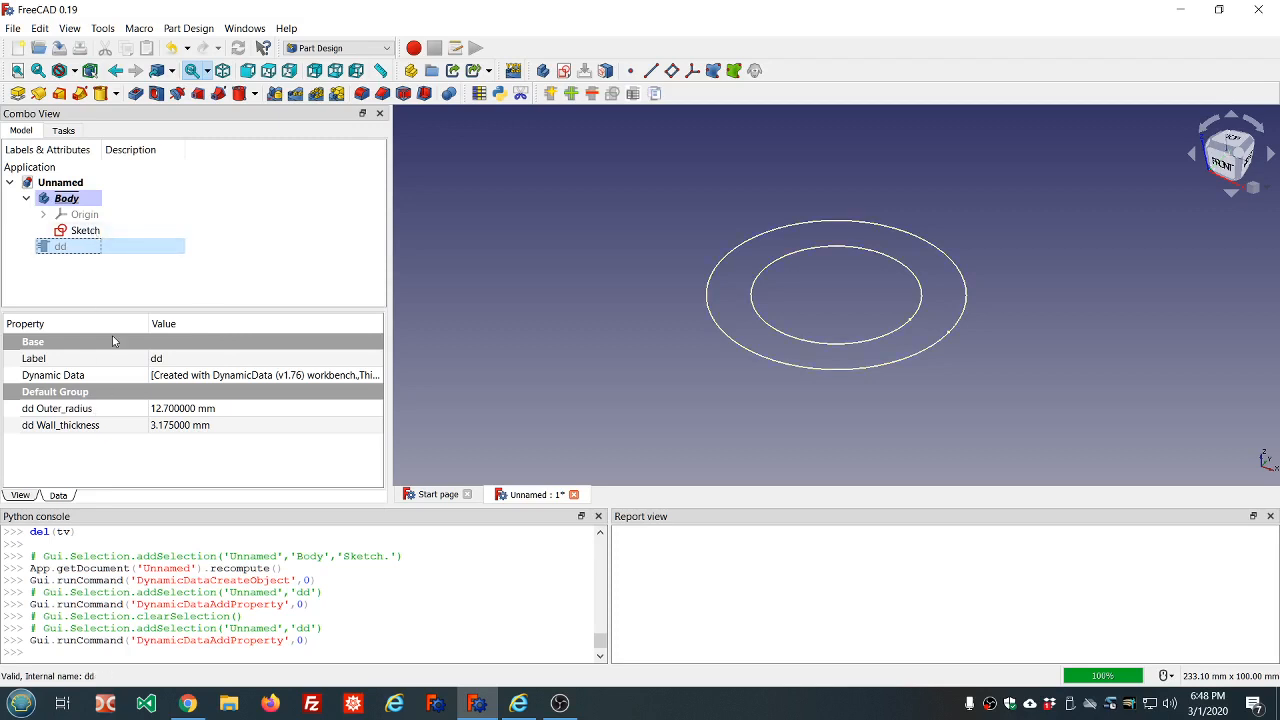
Define a third Length property for the dd object named height with the value 4*inches
left_click(571, 93)
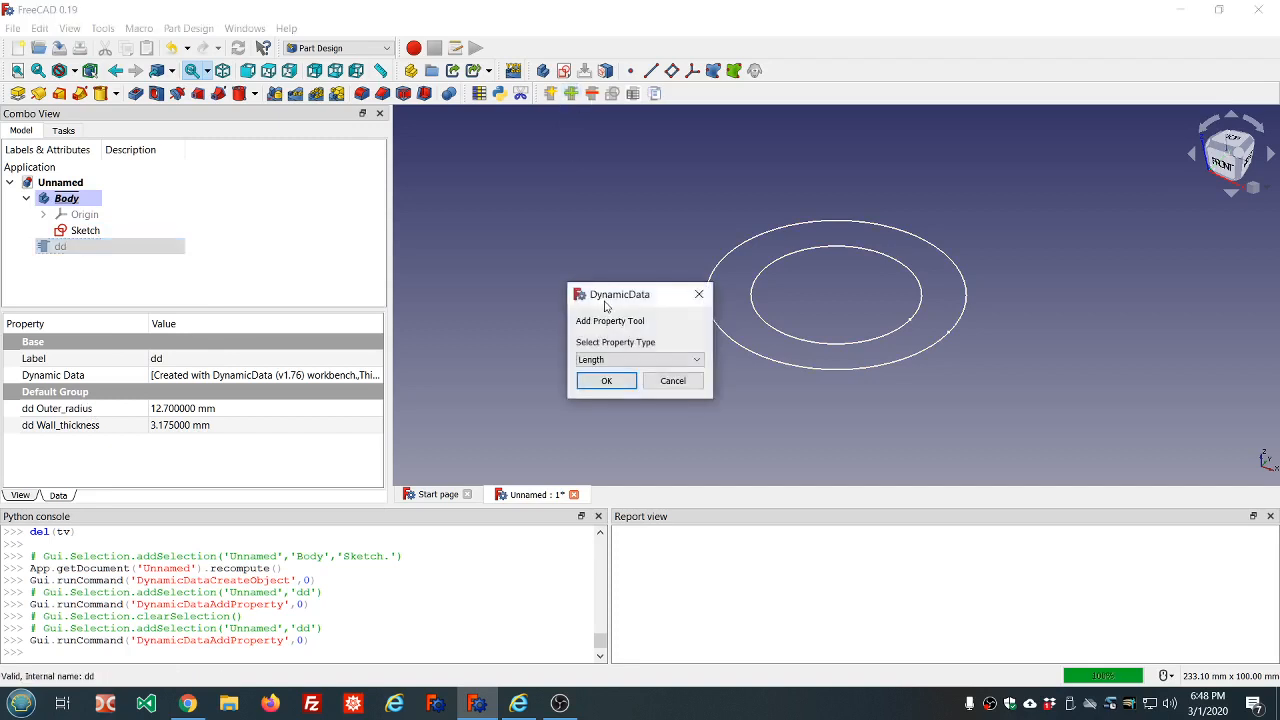
left_click(606, 381)
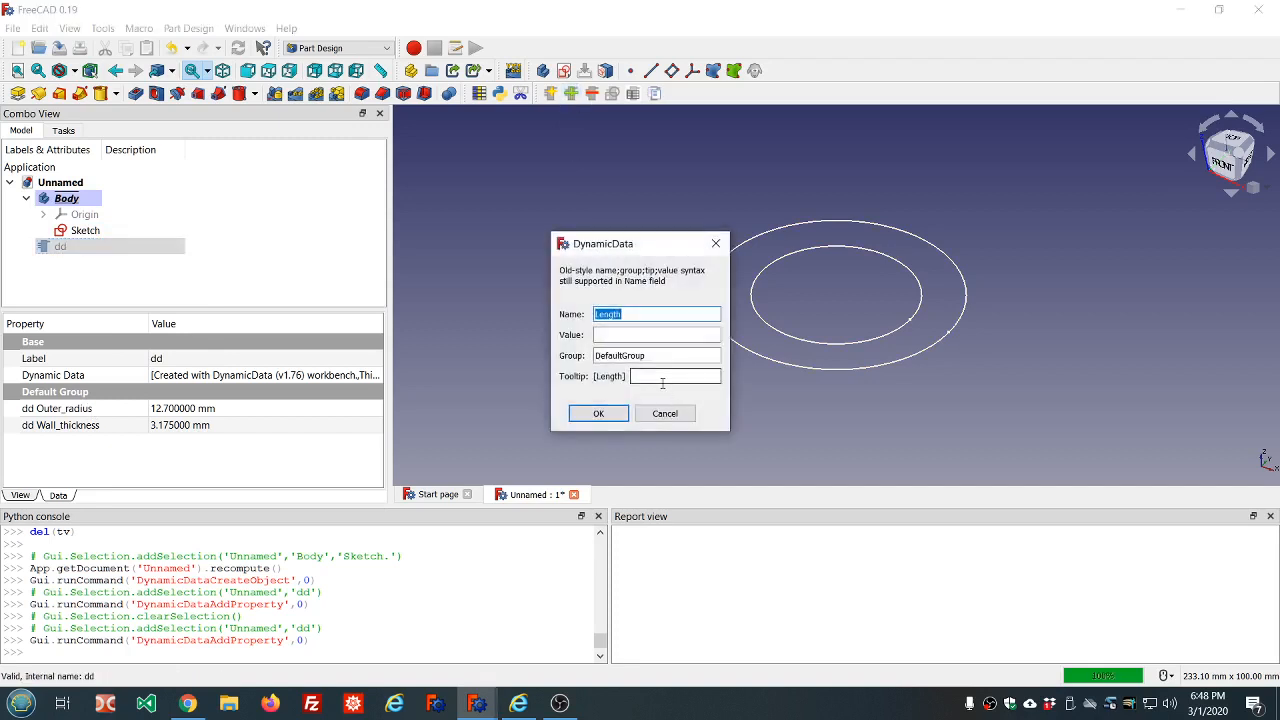
type("height")
left_click(646, 335)
type("4")
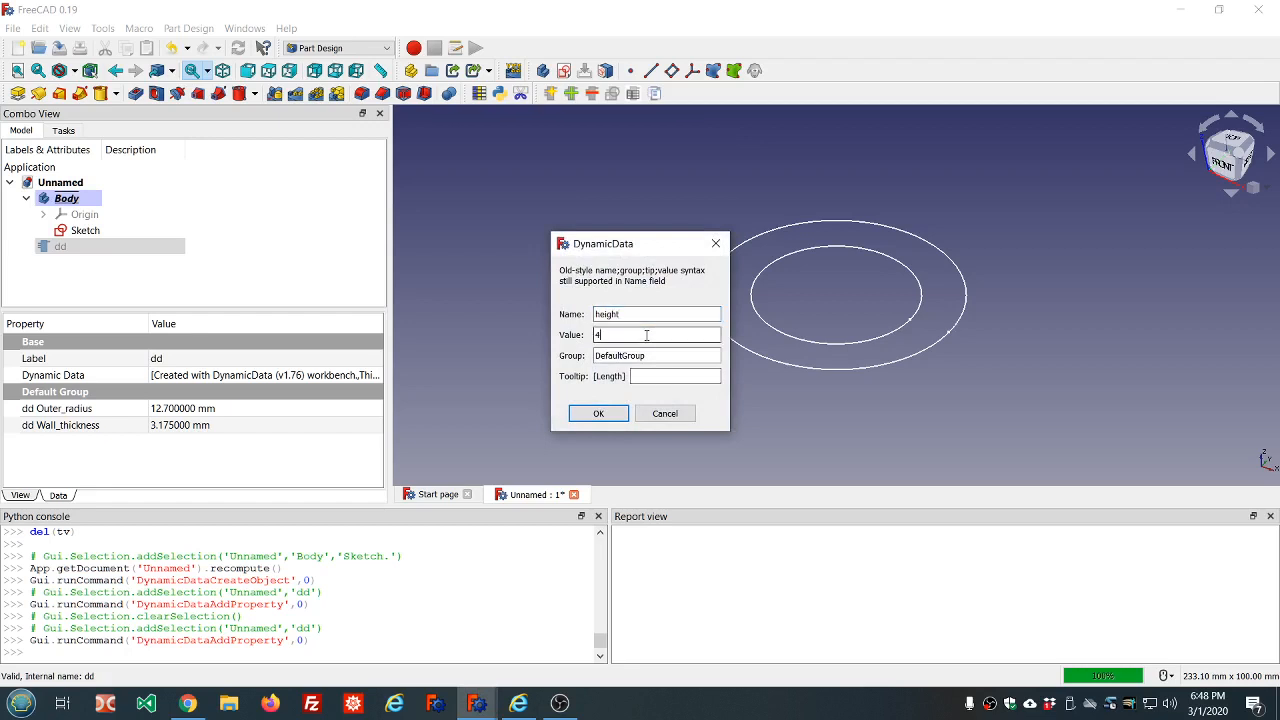
type("\"inches")
Give the height property the tooltip "length of tube", add it to the object and reselect dd
left_click(657, 378)
type("length of tube")
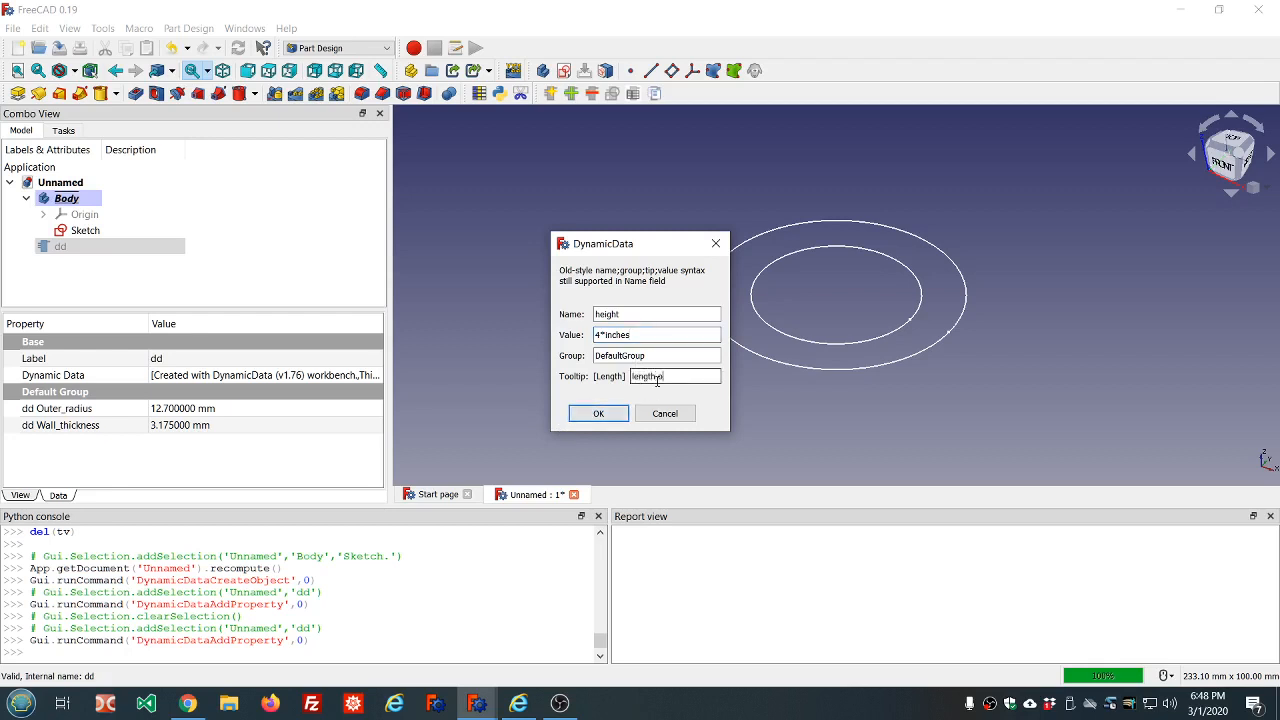
left_click(600, 413)
left_click(267, 287)
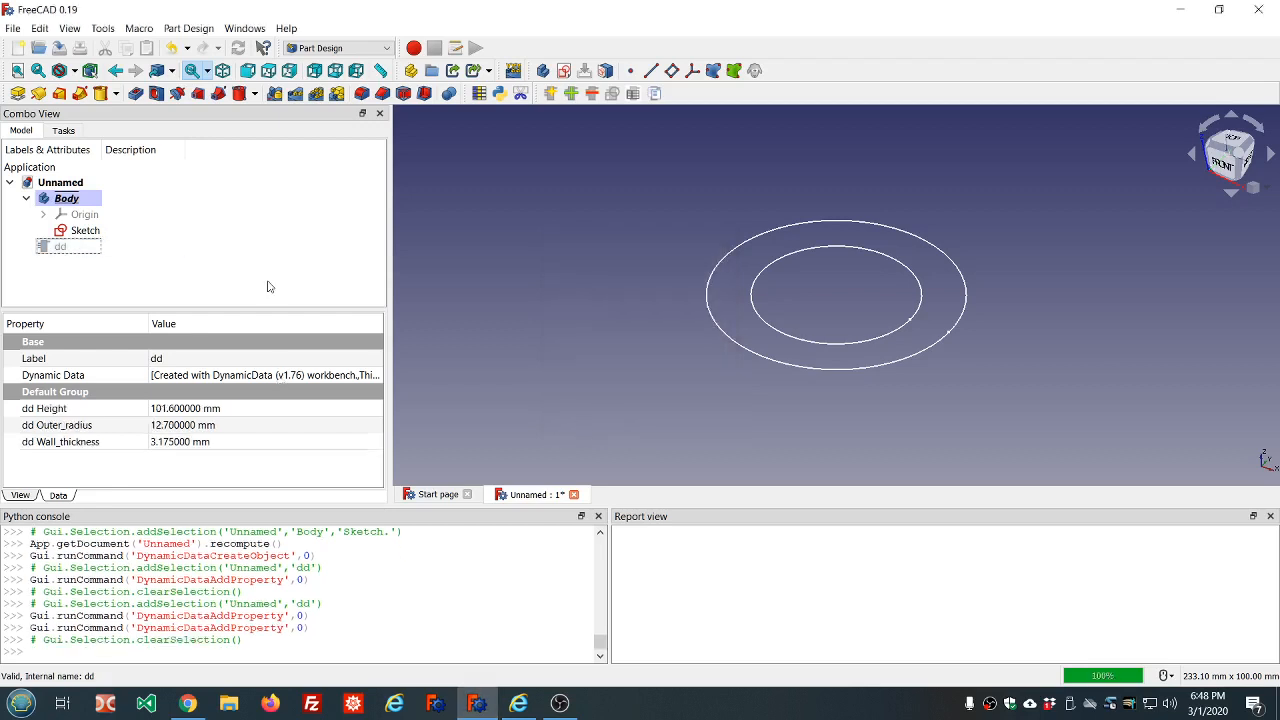
left_click(70, 246)
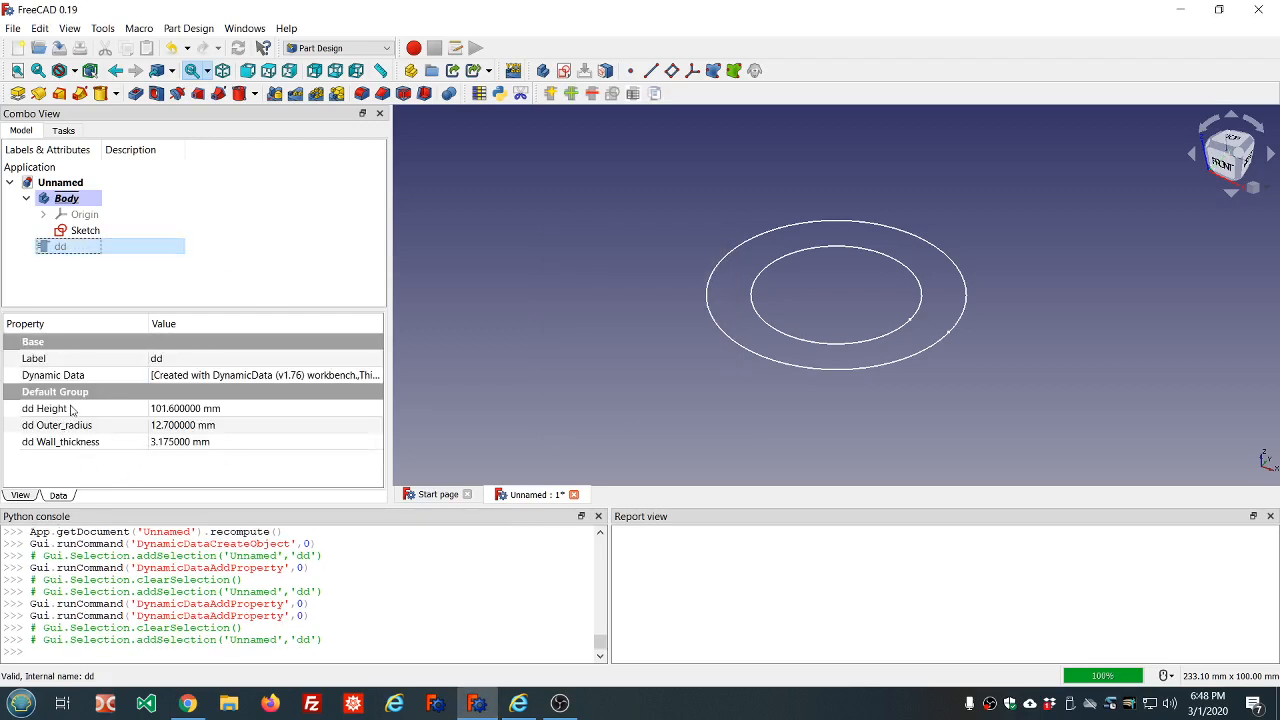
Edit the sketch and constrain the outer circle's radius with the expression dd.ddOuter_radius
double_click(75, 231)
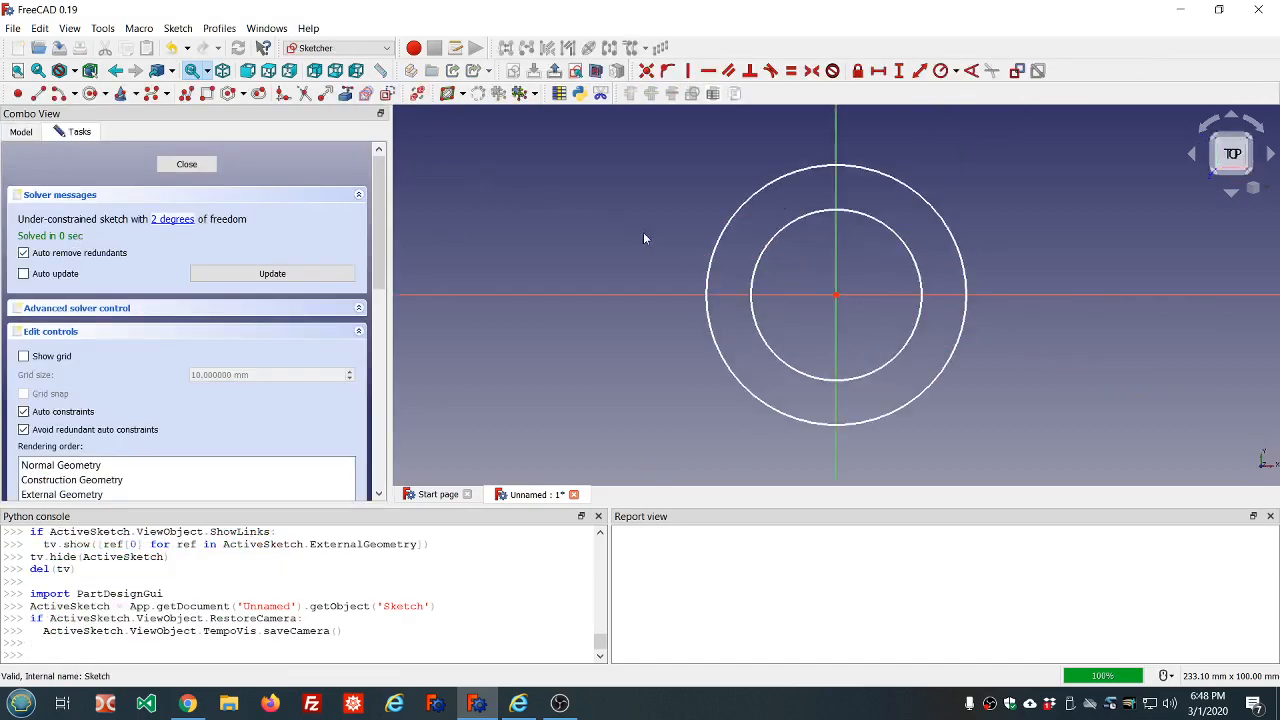
left_click(863, 167)
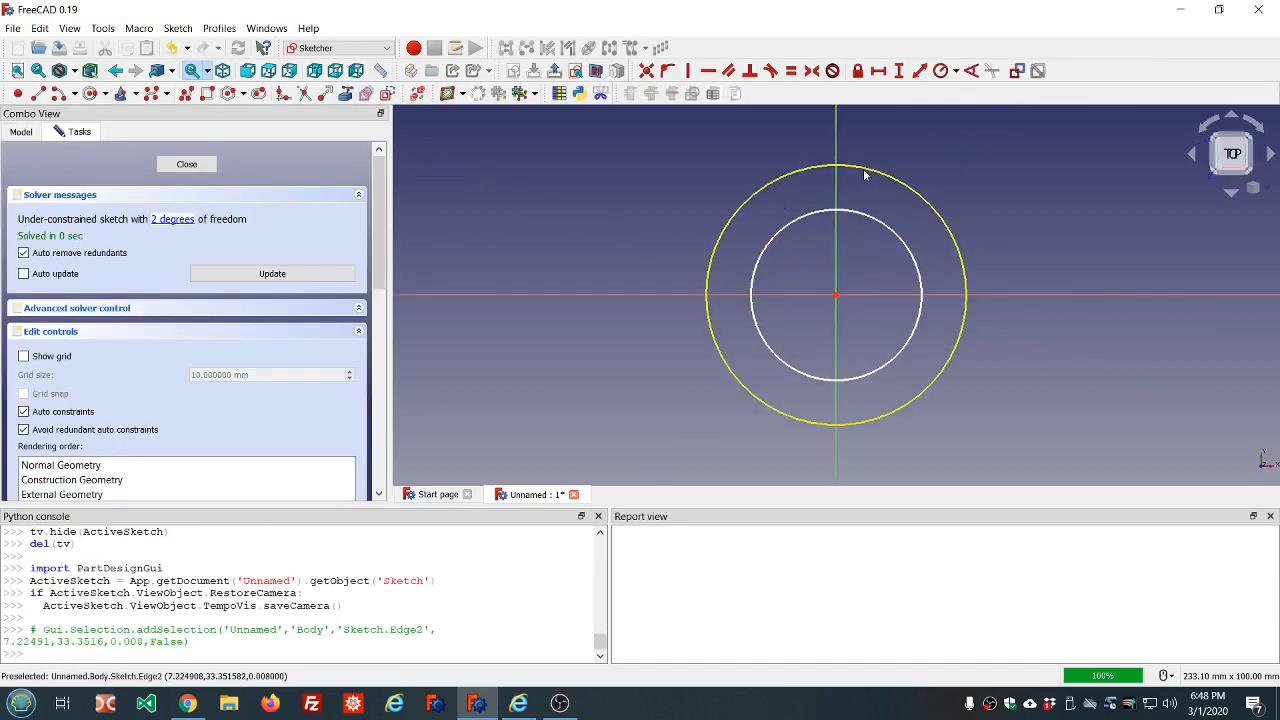
left_click(940, 74)
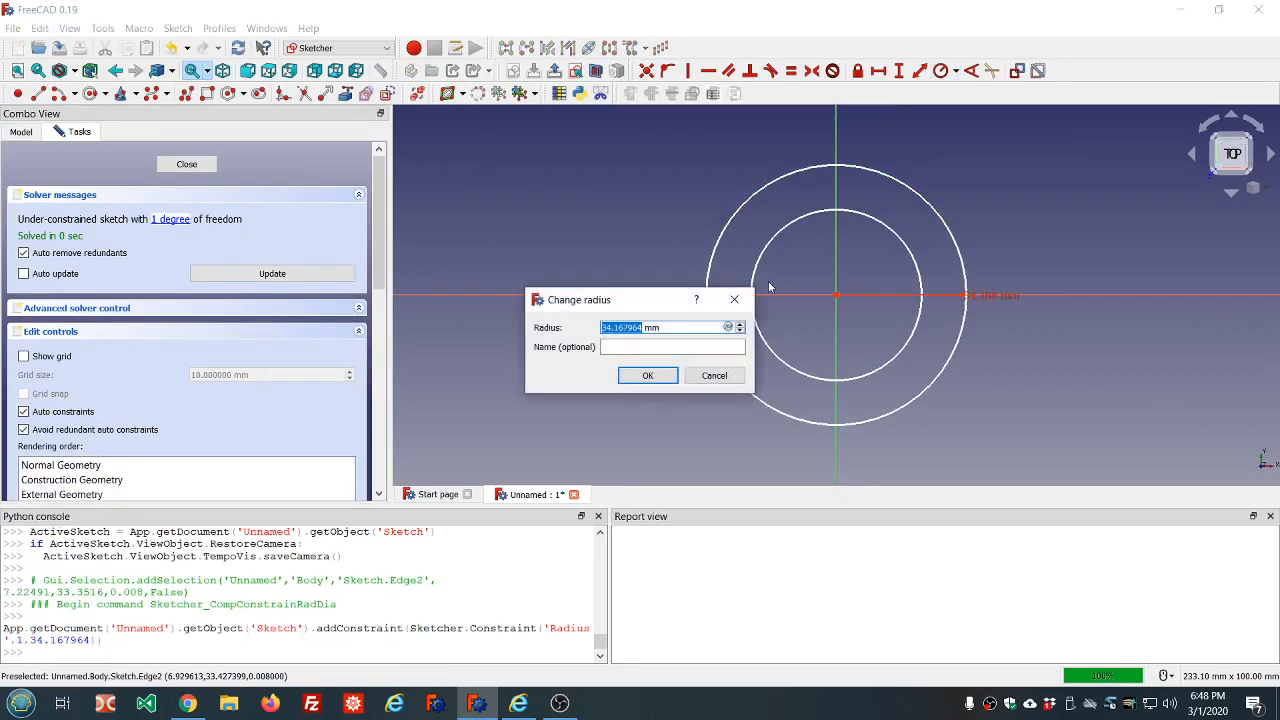
left_click(728, 327)
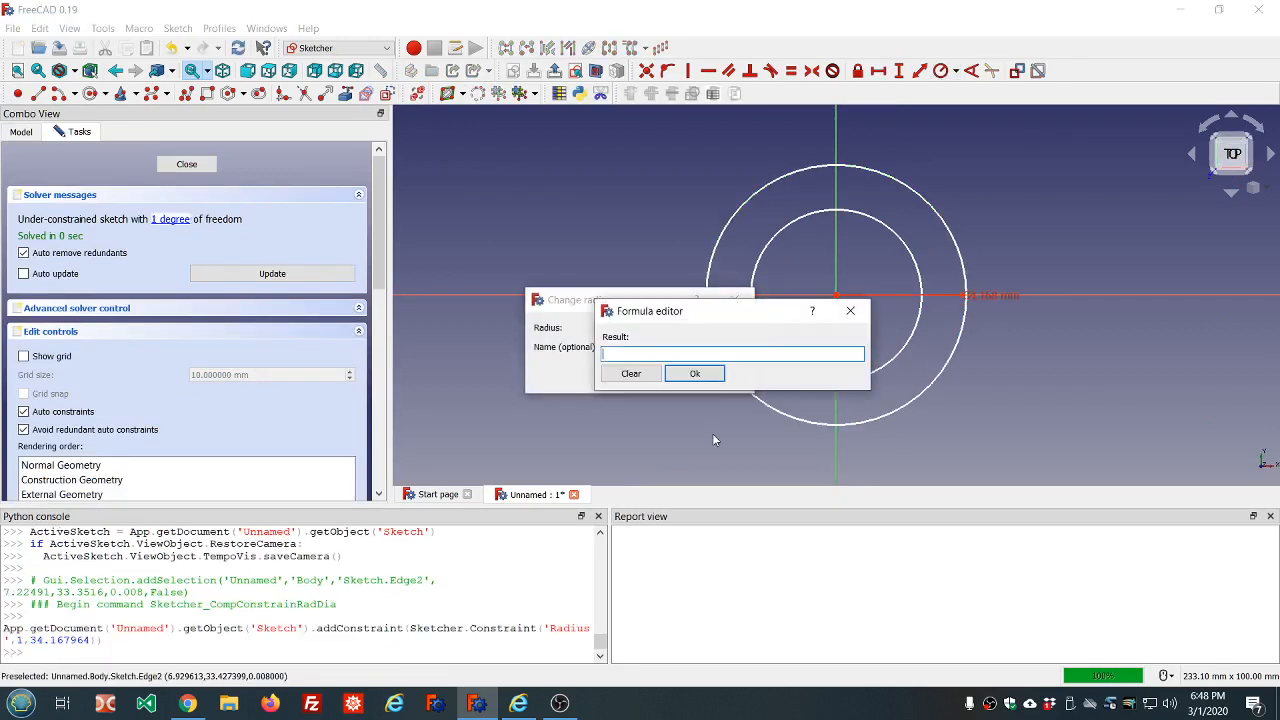
type("dd.dd")
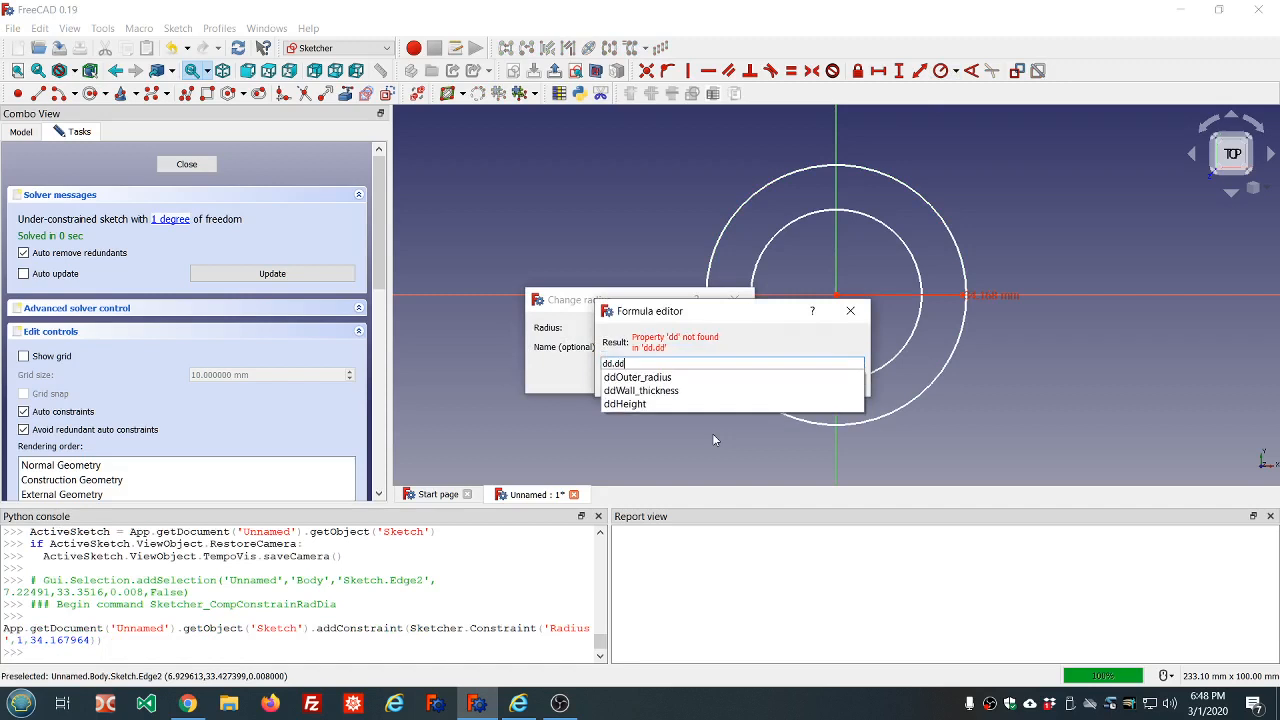
left_click(636, 378)
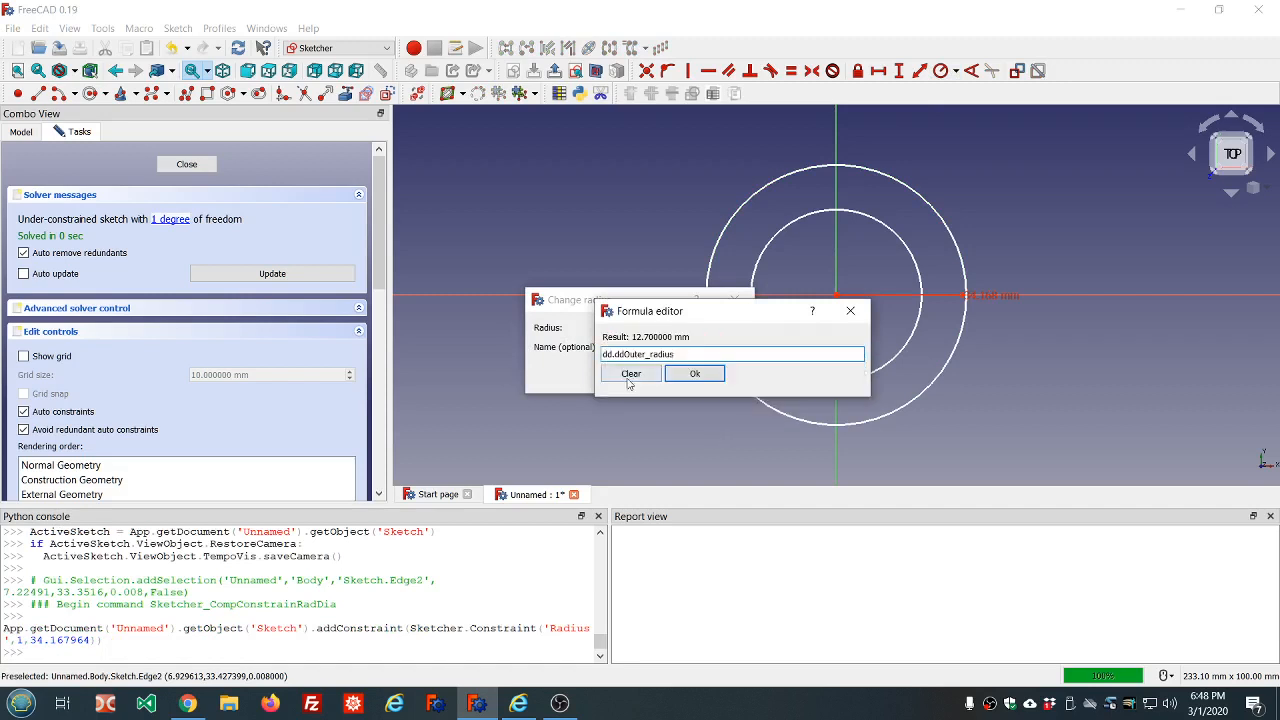
left_click(681, 376)
left_click(648, 375)
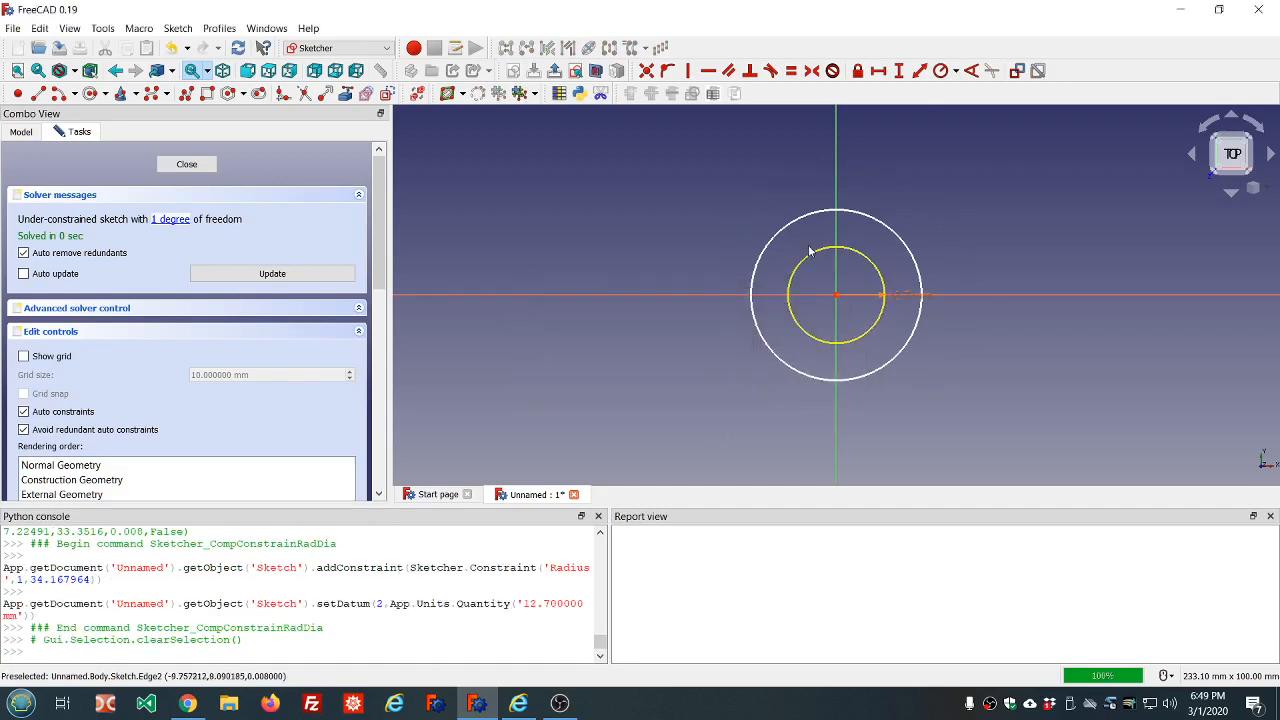
Shrink the inner circle inside the outer one, constrain its radius to dd.ddOuter_radius-dd.ddWall_thickness, and close the sketch
left_click_drag(814, 214, 828, 270)
left_click(828, 270)
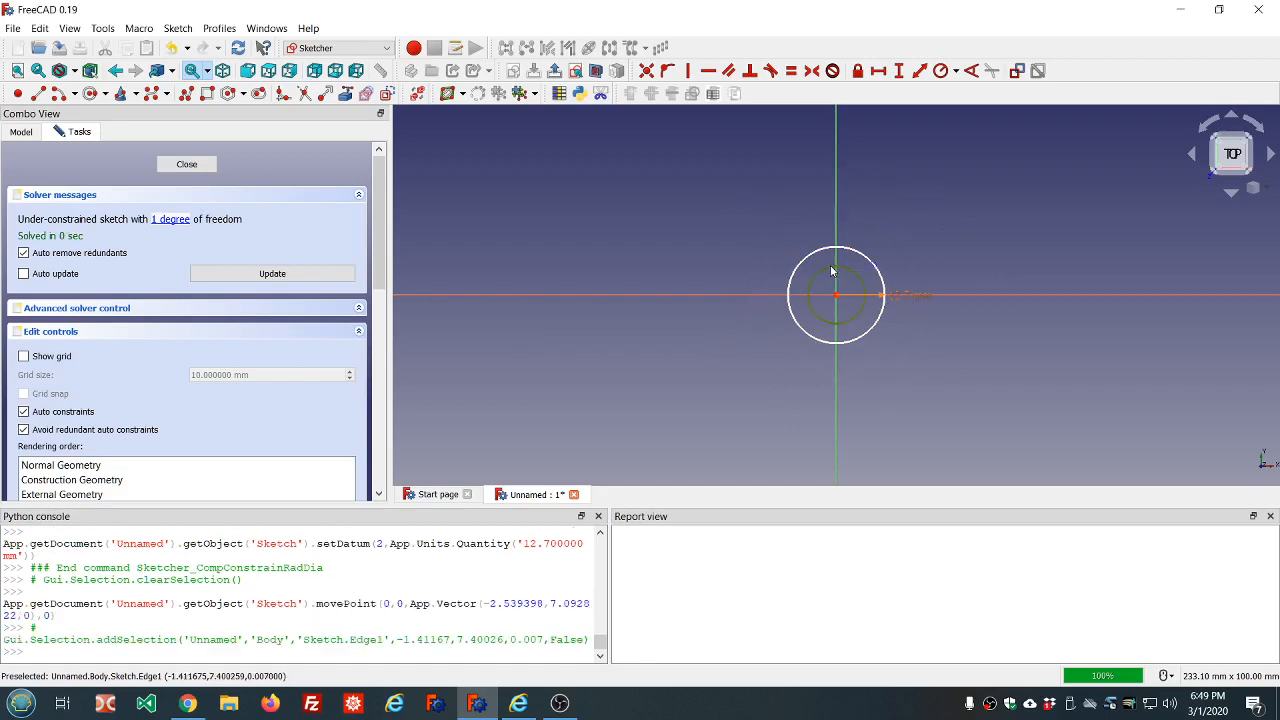
left_click(940, 71)
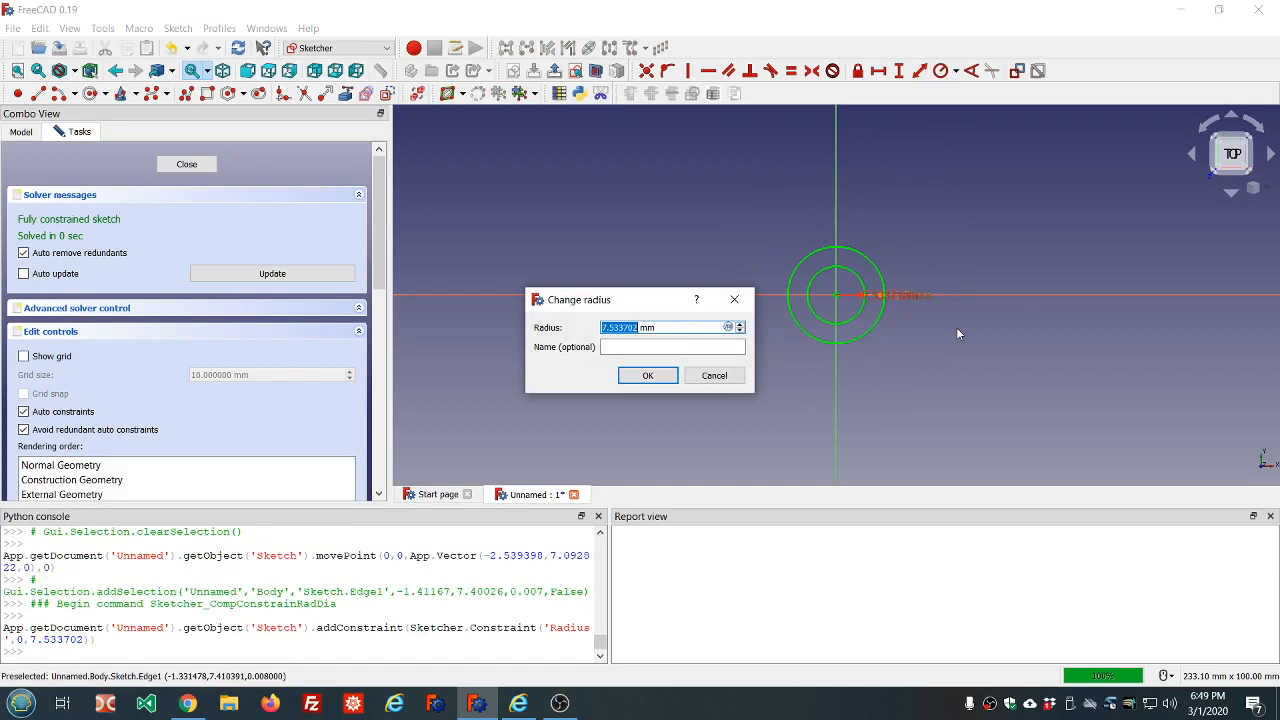
key("equal")
type("dd")
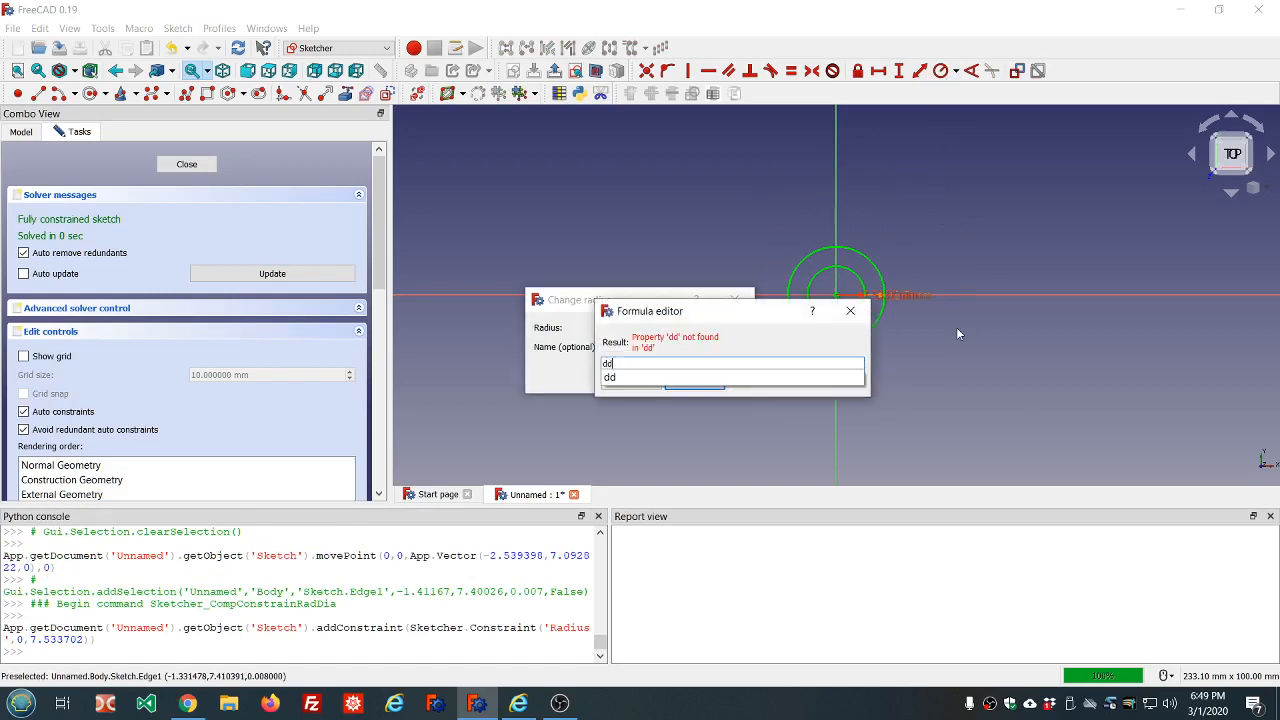
type(".dd")
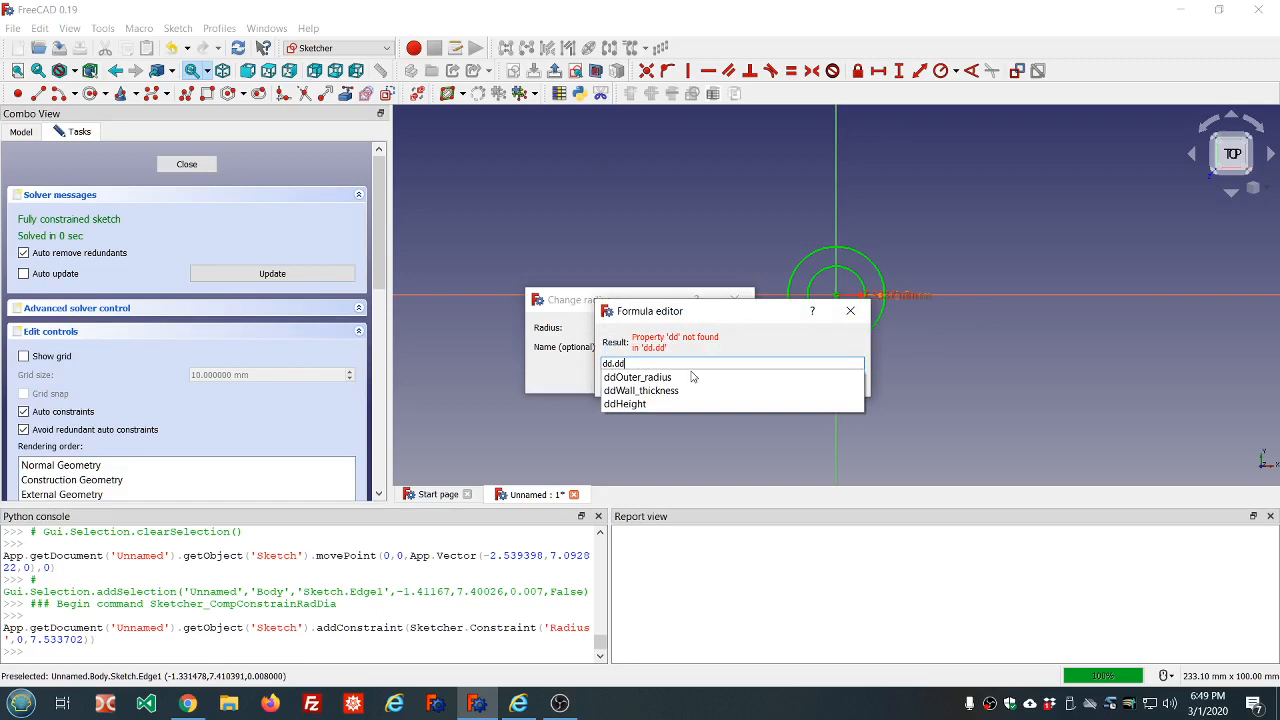
left_click(680, 378)
type("-dd.dd")
left_click(658, 391)
left_click(710, 372)
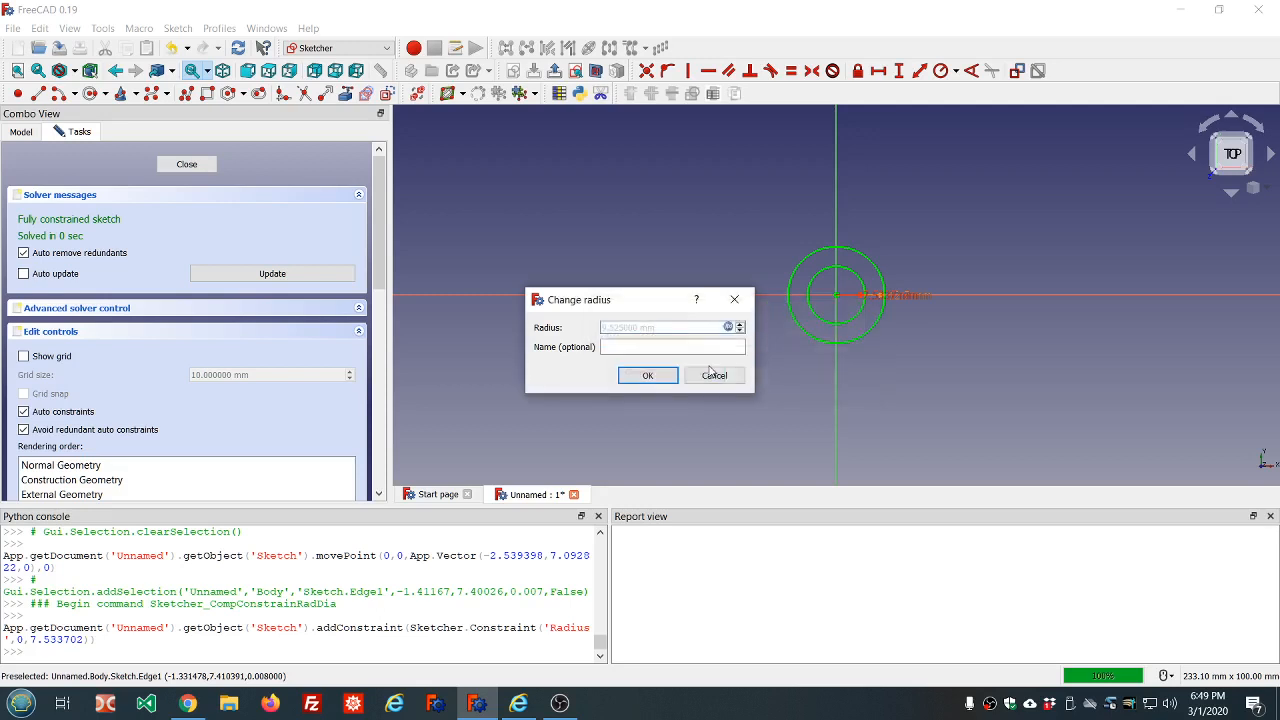
left_click(648, 376)
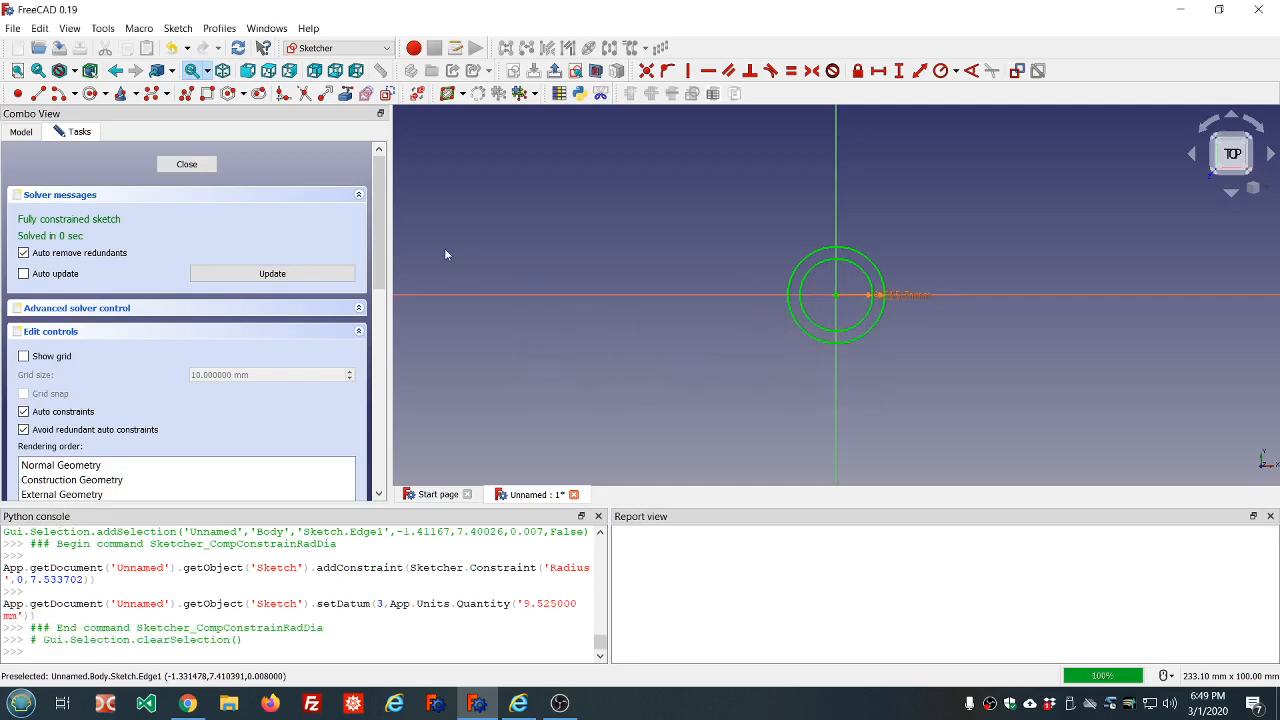
left_click(182, 165)
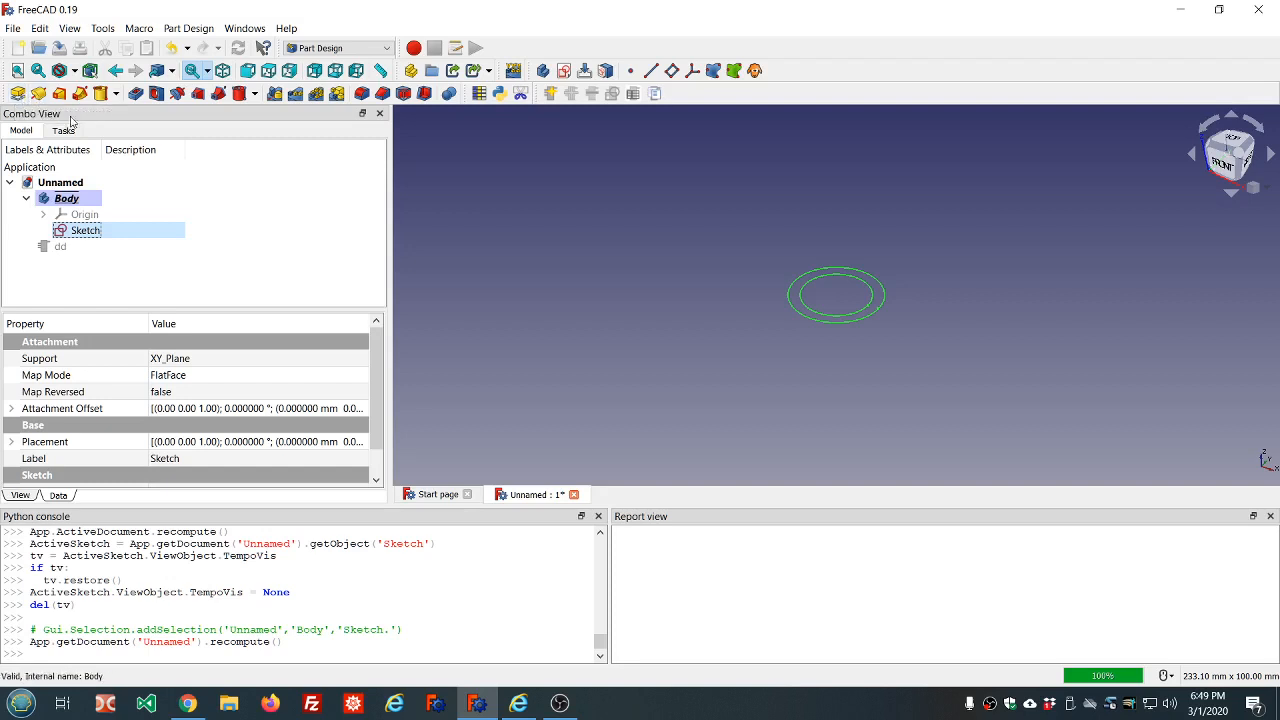
Pad the ring sketch with its length driven by the expression dd.ddHeight
left_click(17, 93)
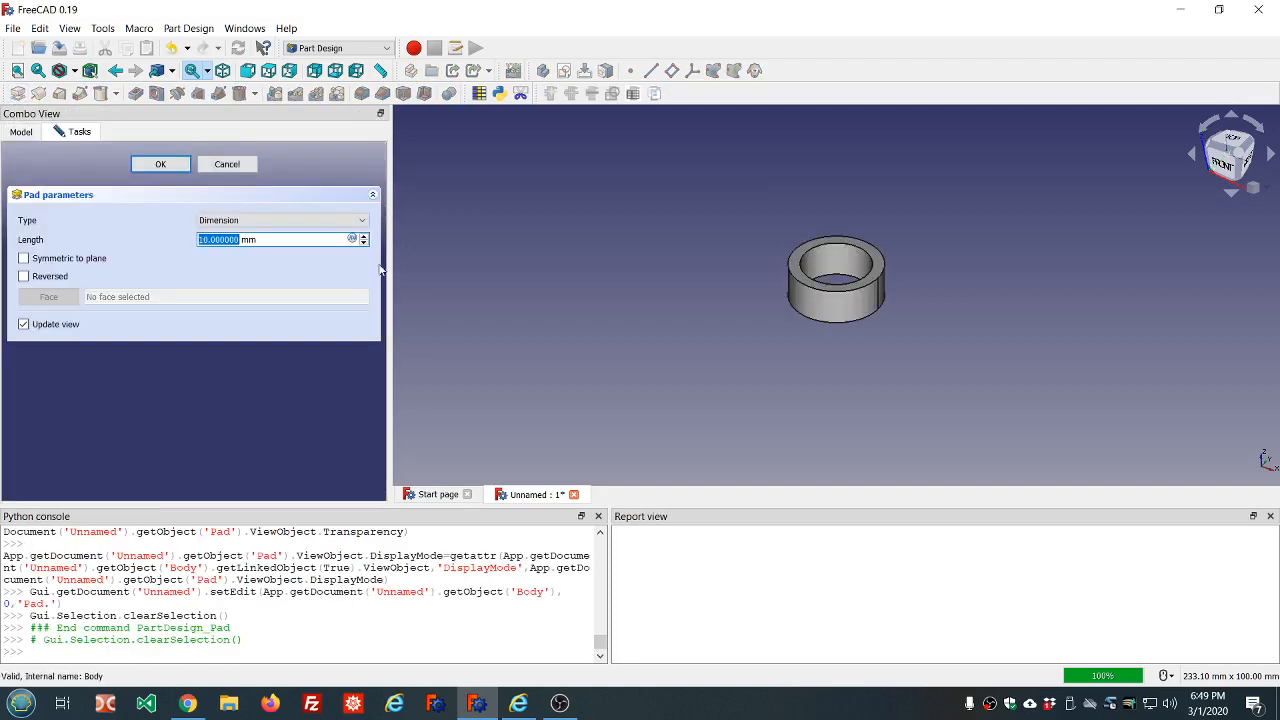
left_click(352, 240)
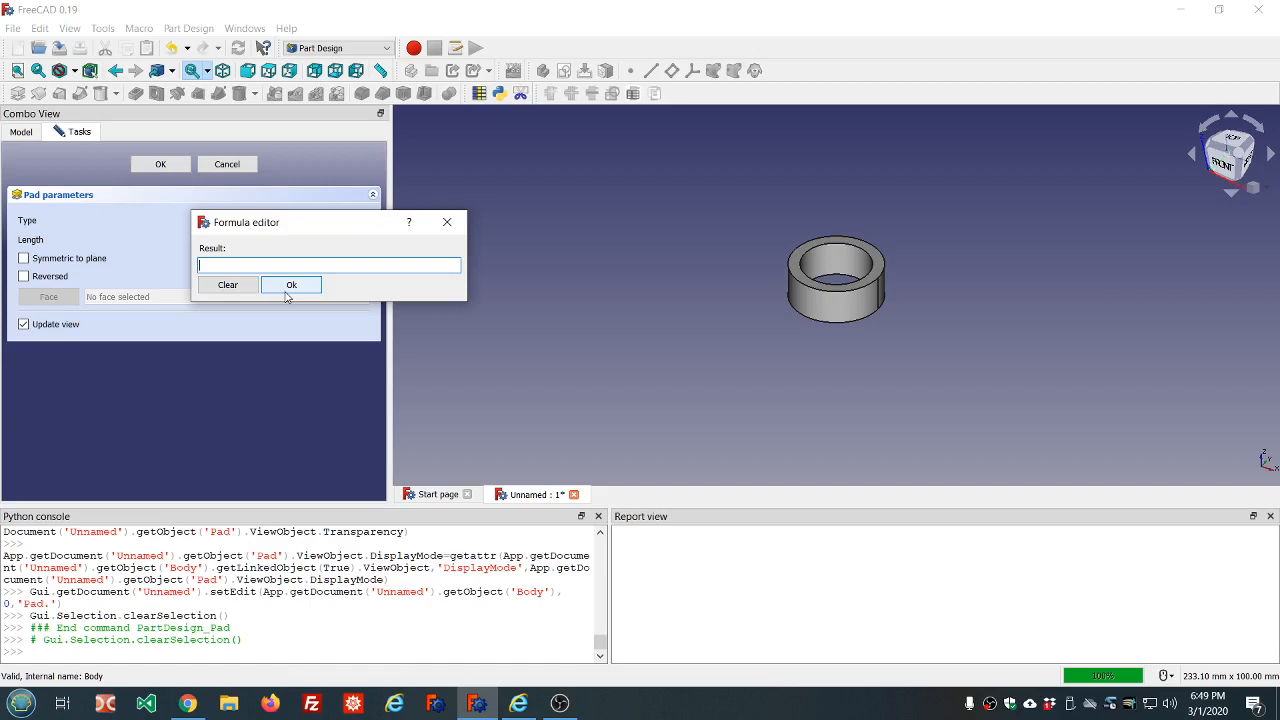
type("dd.dd")
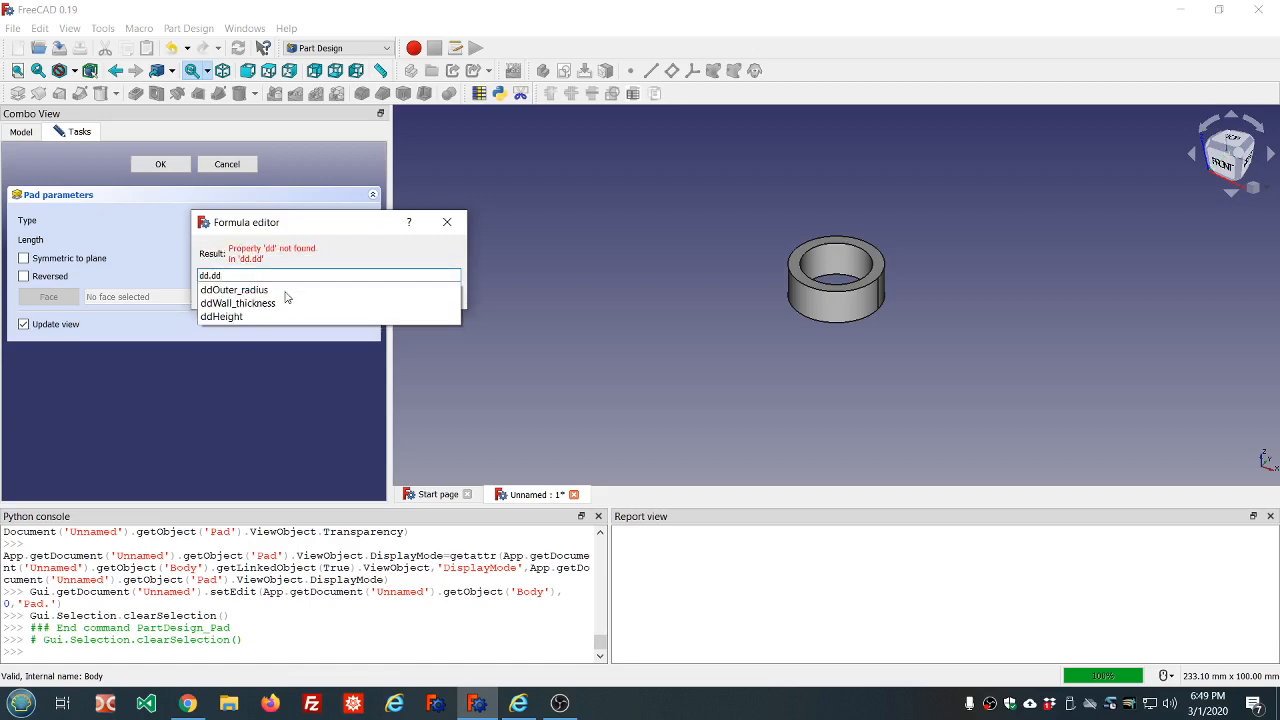
left_click(228, 316)
left_click(286, 285)
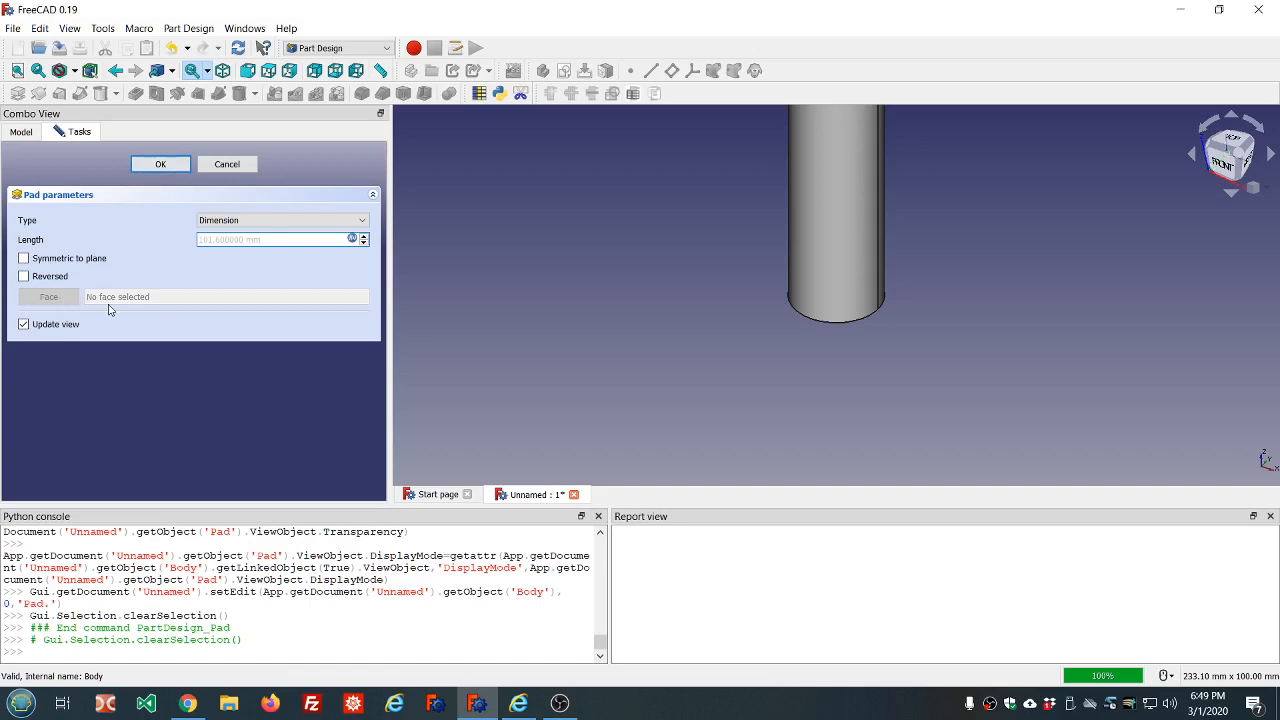
left_click(161, 164)
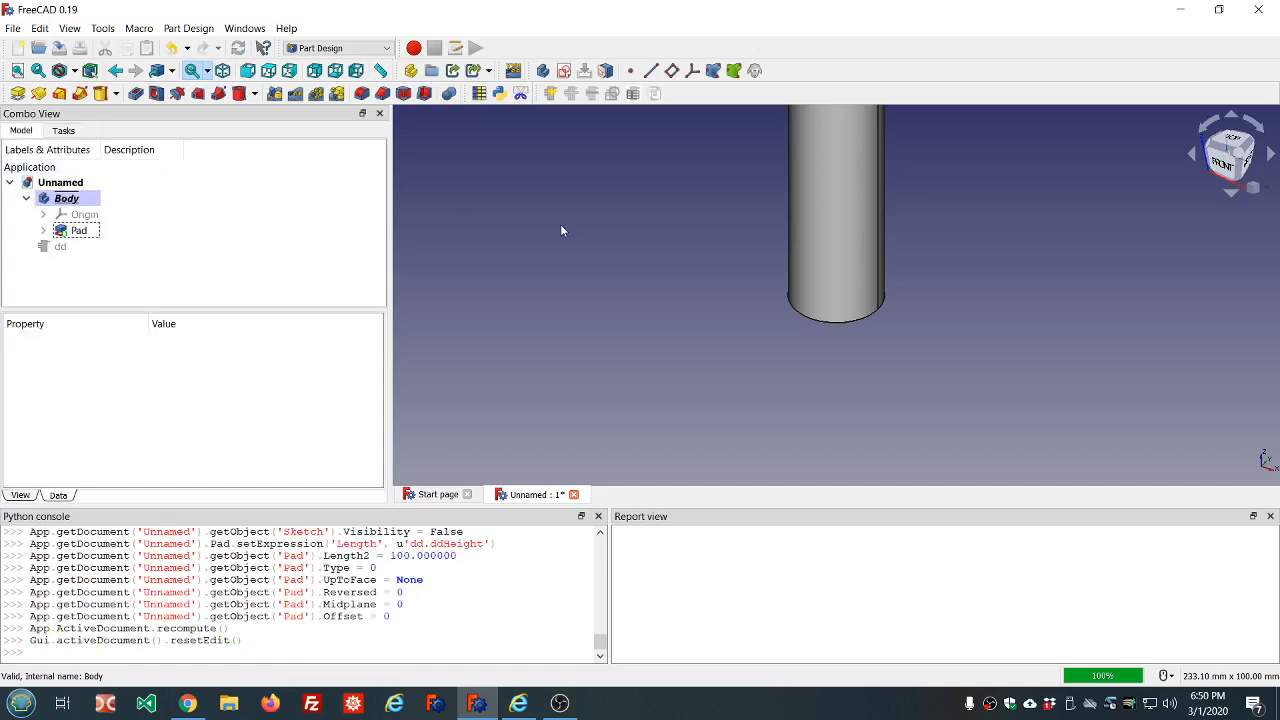
Increase the dd object's height property to 113.6 mm and apply it to the tube
scroll(701, 246, "down", 5)
scroll(726, 202, "up", 3)
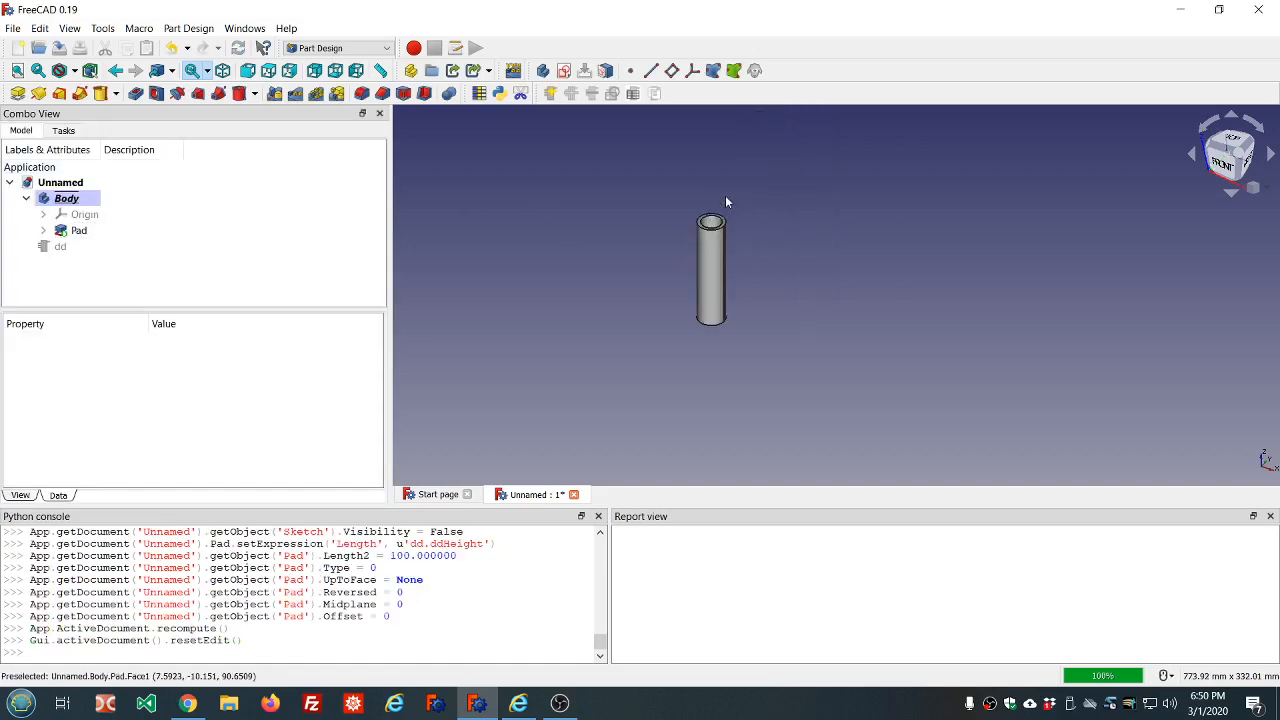
mouse_move(757, 240)
middle_mouse_down()
mouse_move(763, 311)
mouse_move(751, 229)
middle_mouse_up()
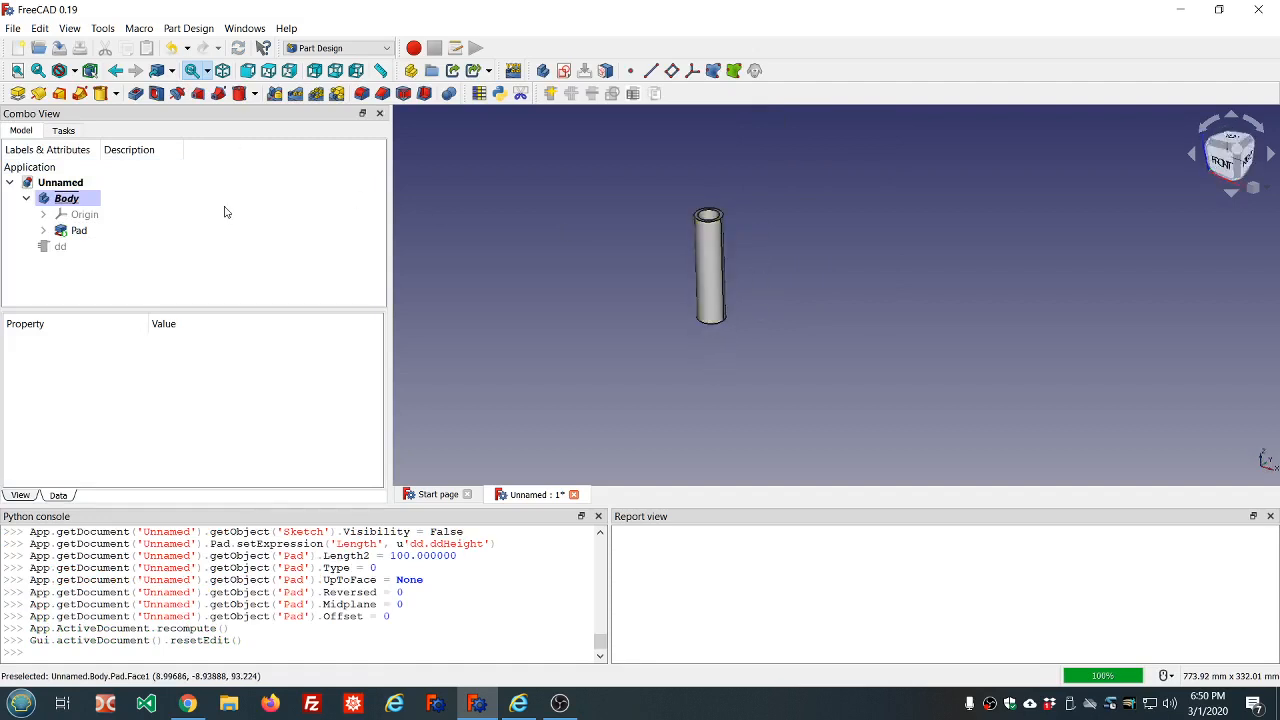
left_click(58, 248)
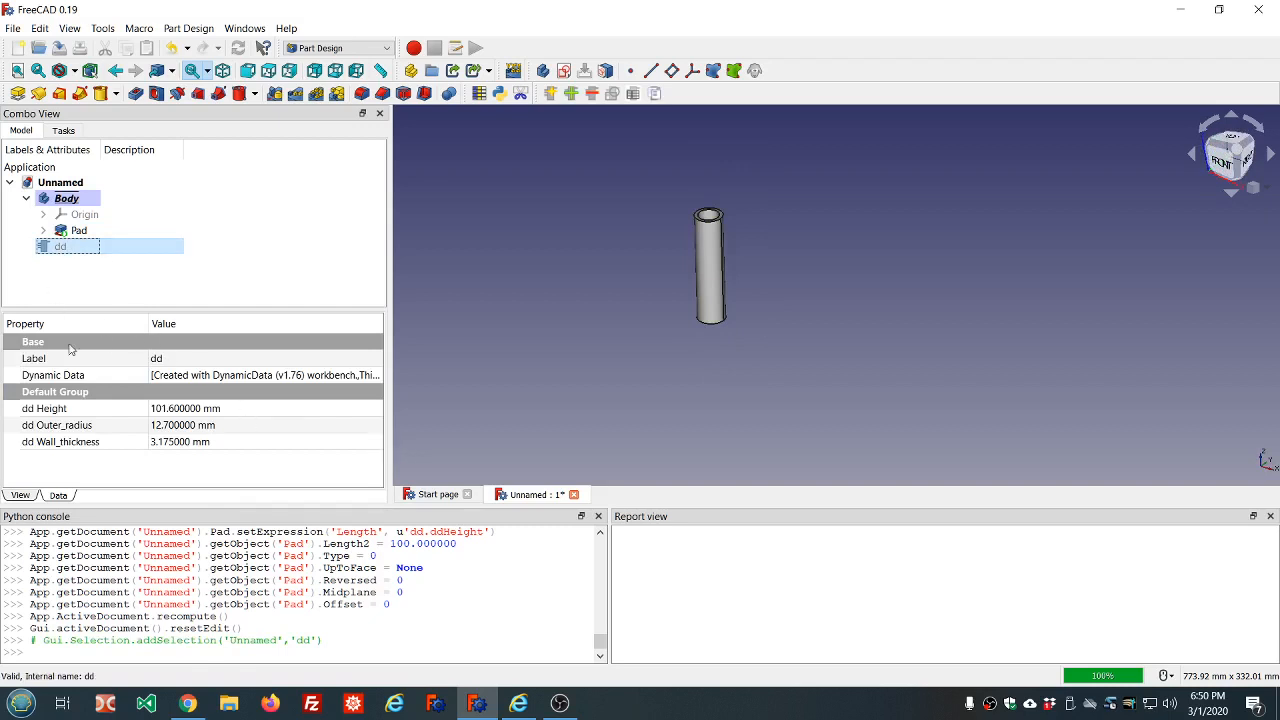
left_click(254, 407)
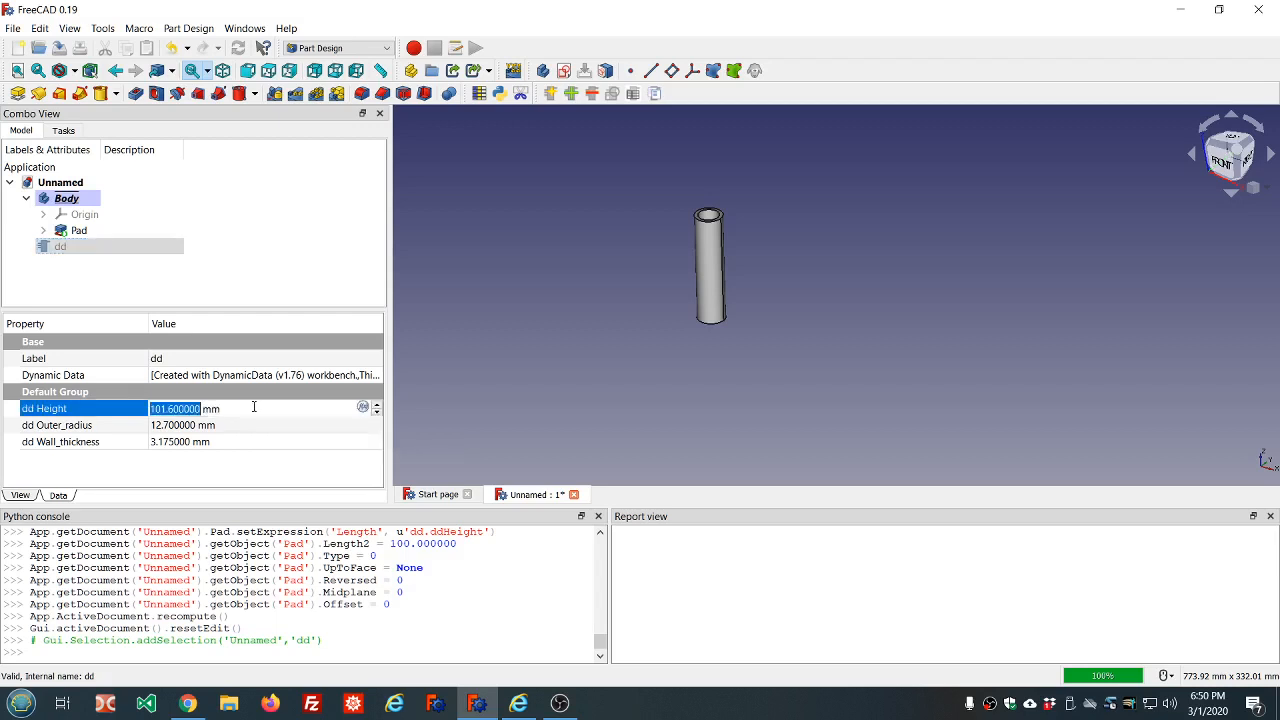
scroll(254, 407, "up", 12)
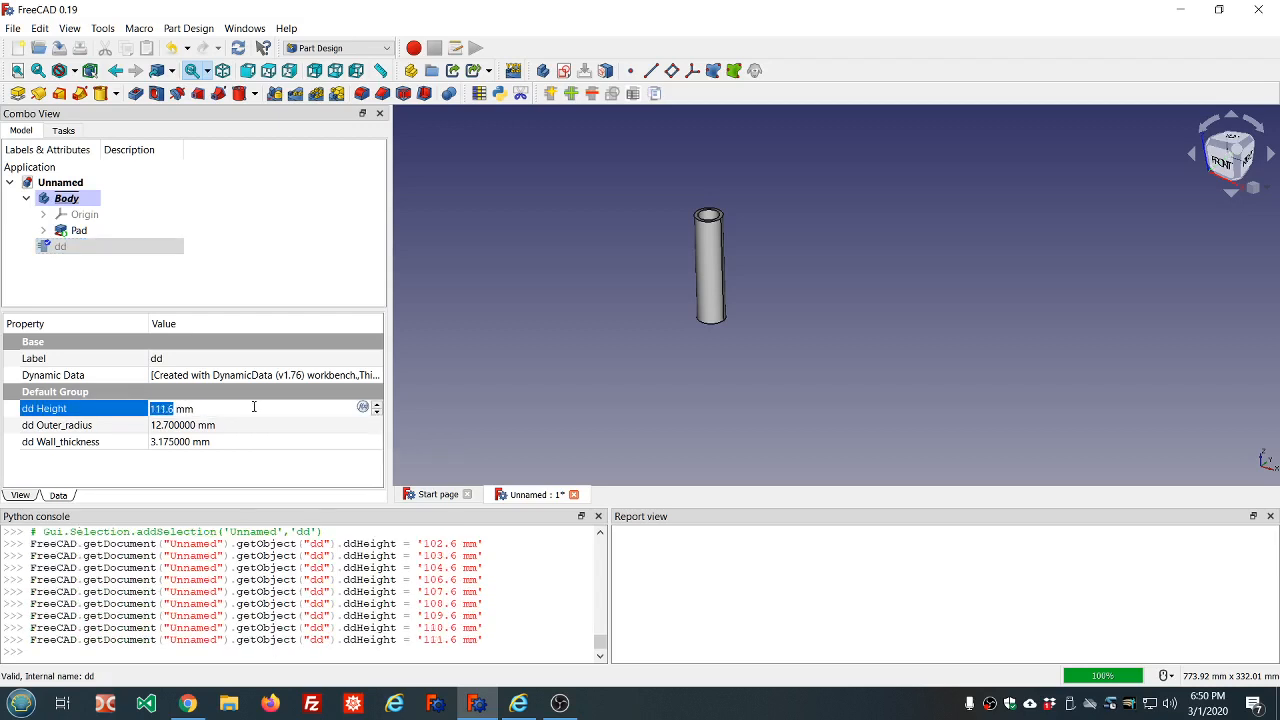
left_click(246, 425)
Reduce the dd object's height property to 108.6 mm and apply it to the tube
left_click(252, 408)
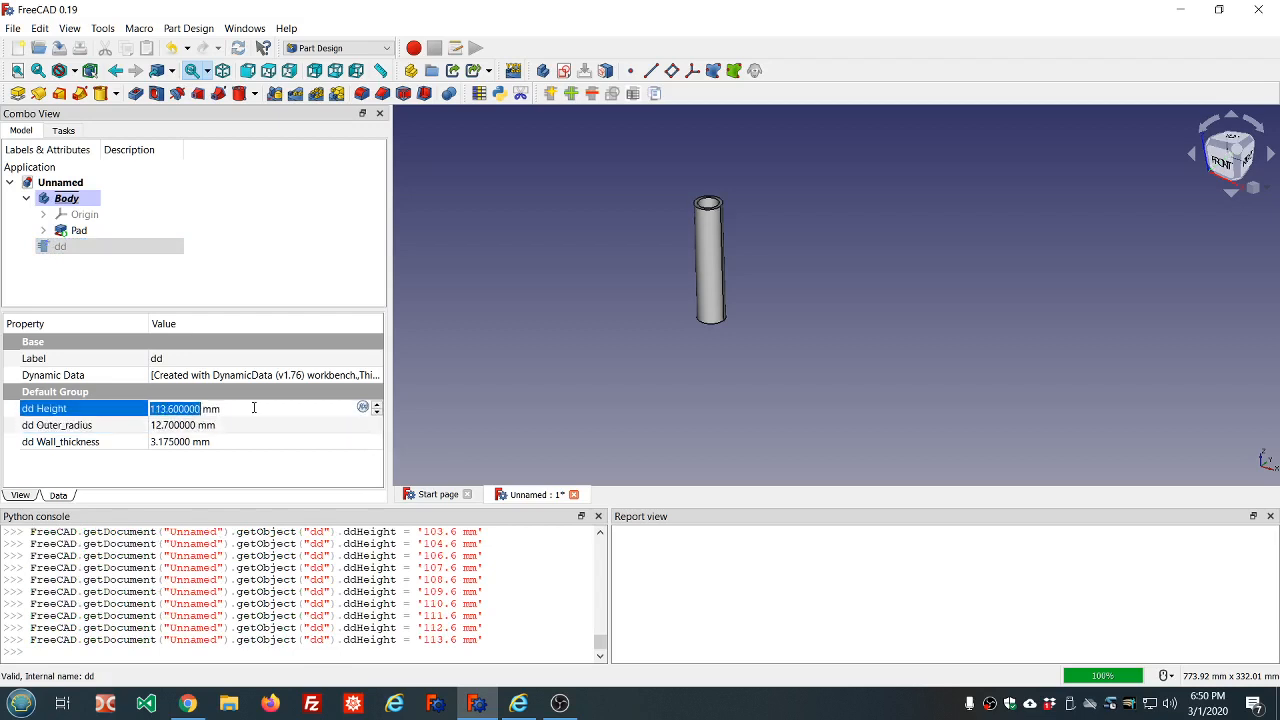
scroll(252, 408, "down", 5)
left_click(249, 425)
Try a wall thickness of 50 mm on the dd object and recompute the tube
left_click(233, 441)
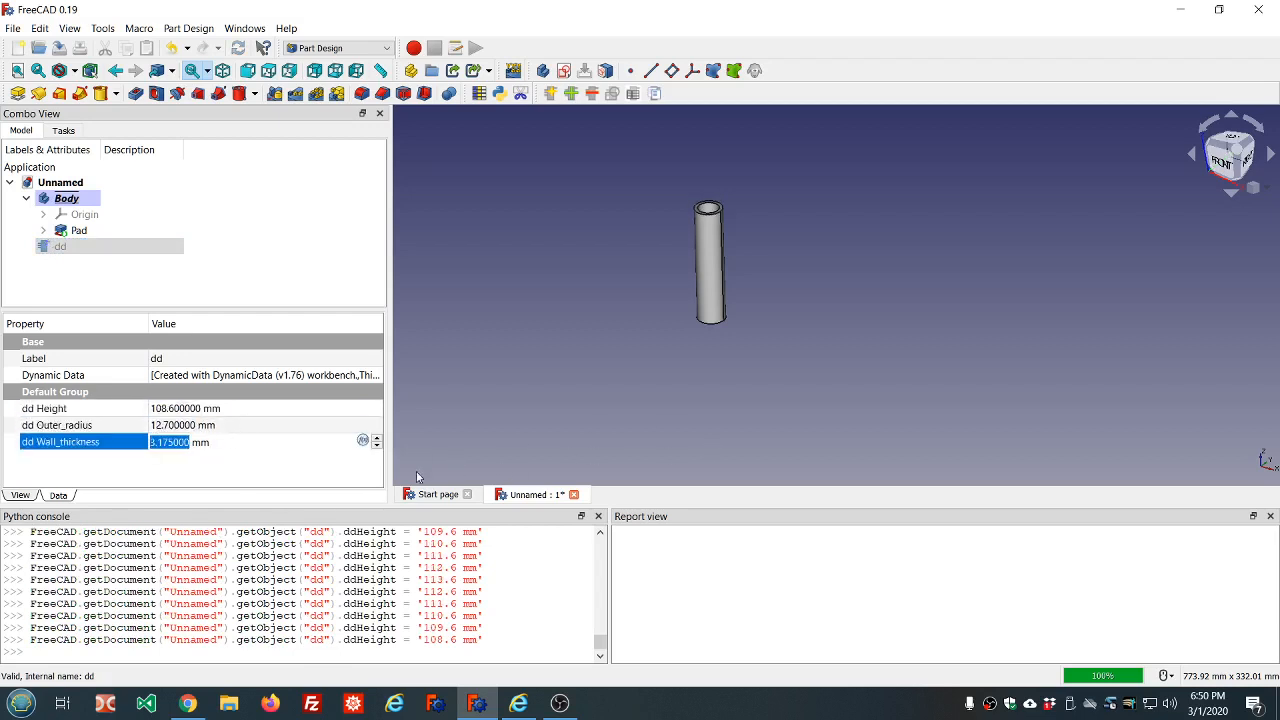
scroll(788, 245, "up", 3)
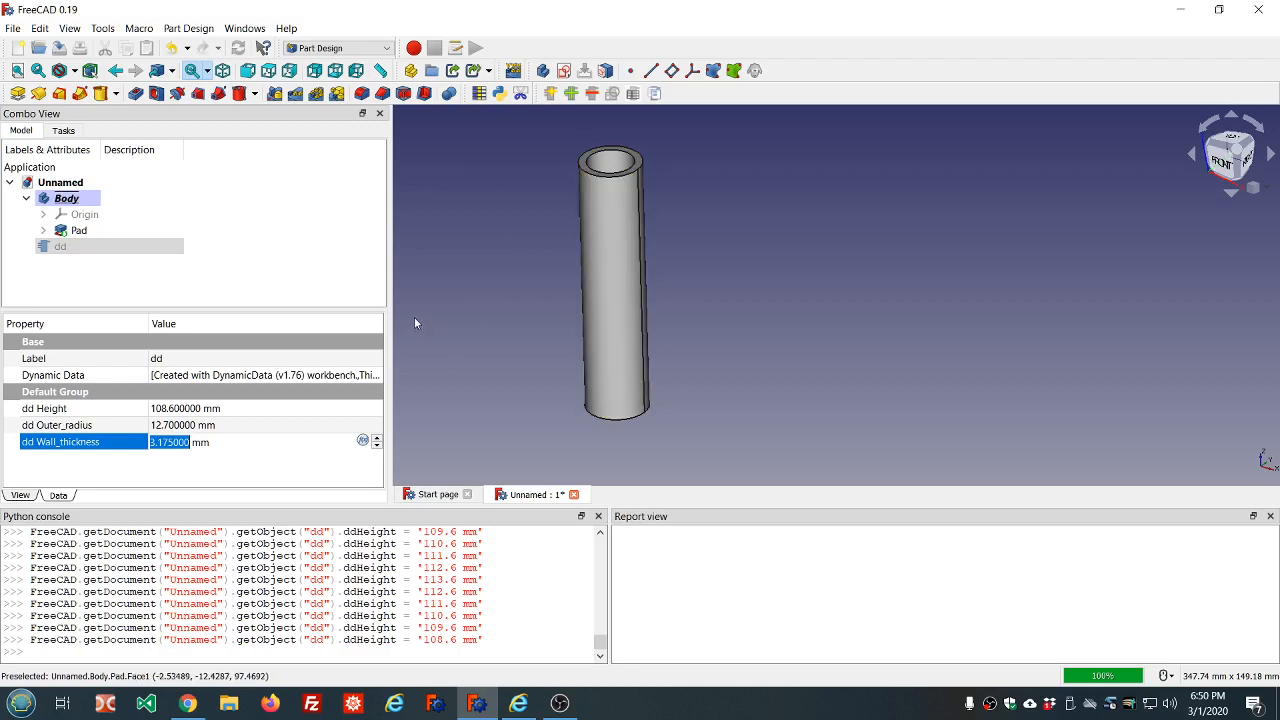
left_click(250, 441)
scroll(250, 441, "up", 1)
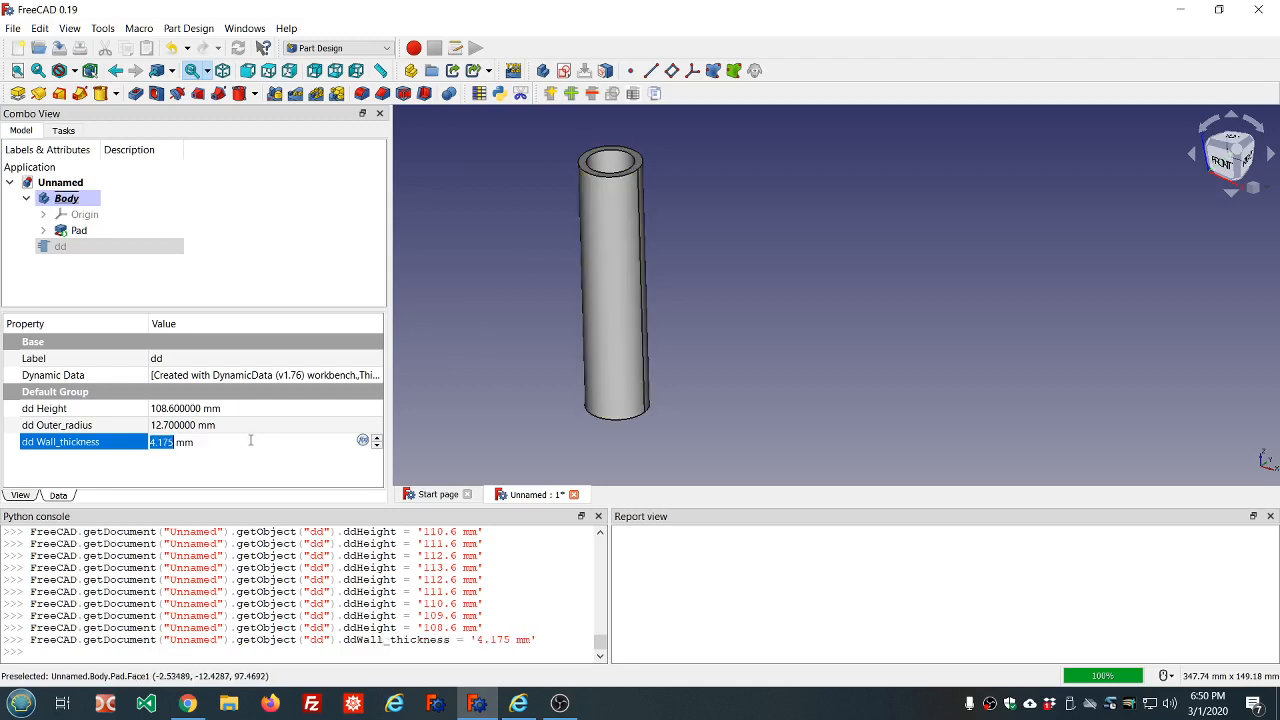
type("50")
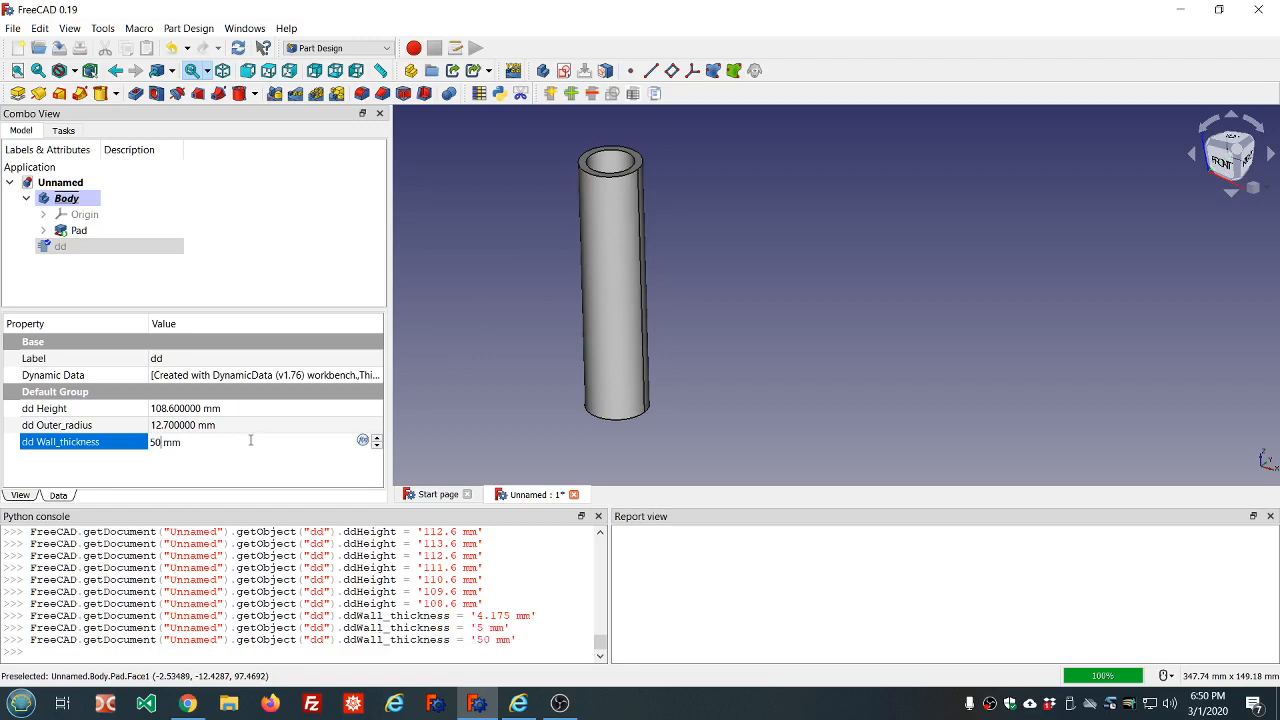
key("ctrl+r")
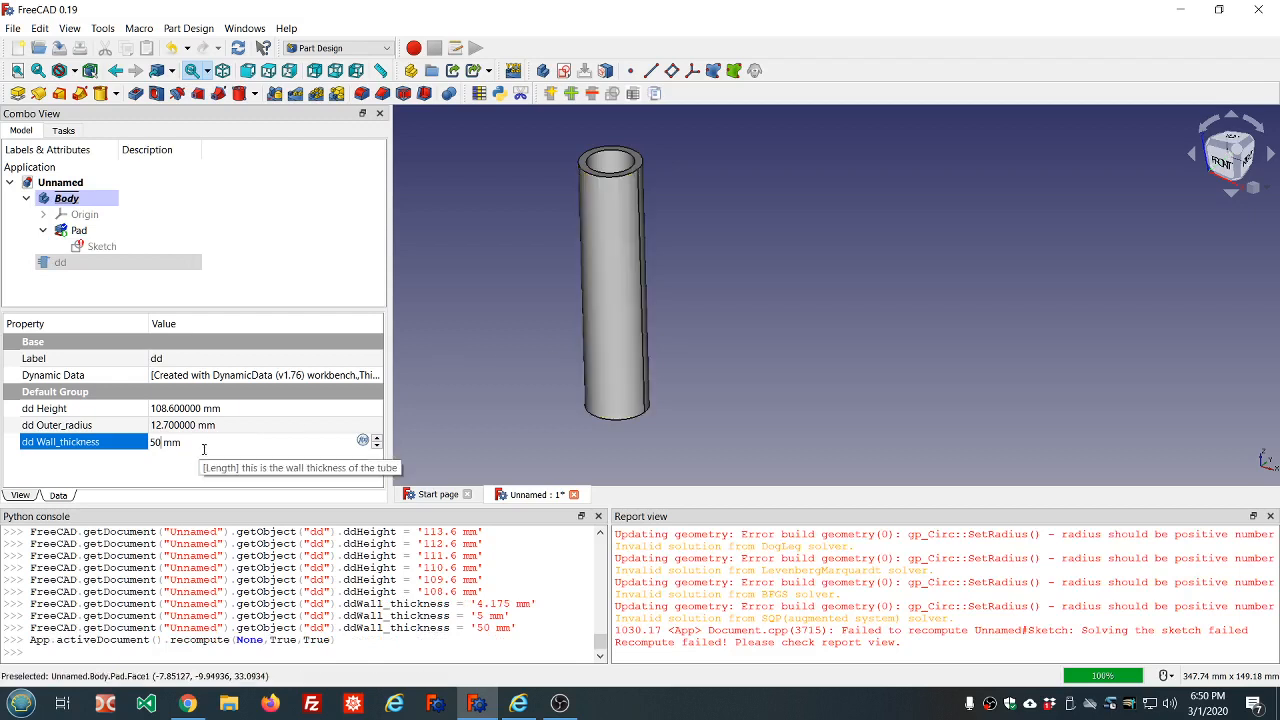
Set the dd object's wall thickness to 5 mm, recompute the tube, and clear the report messages
key("BackSpace")
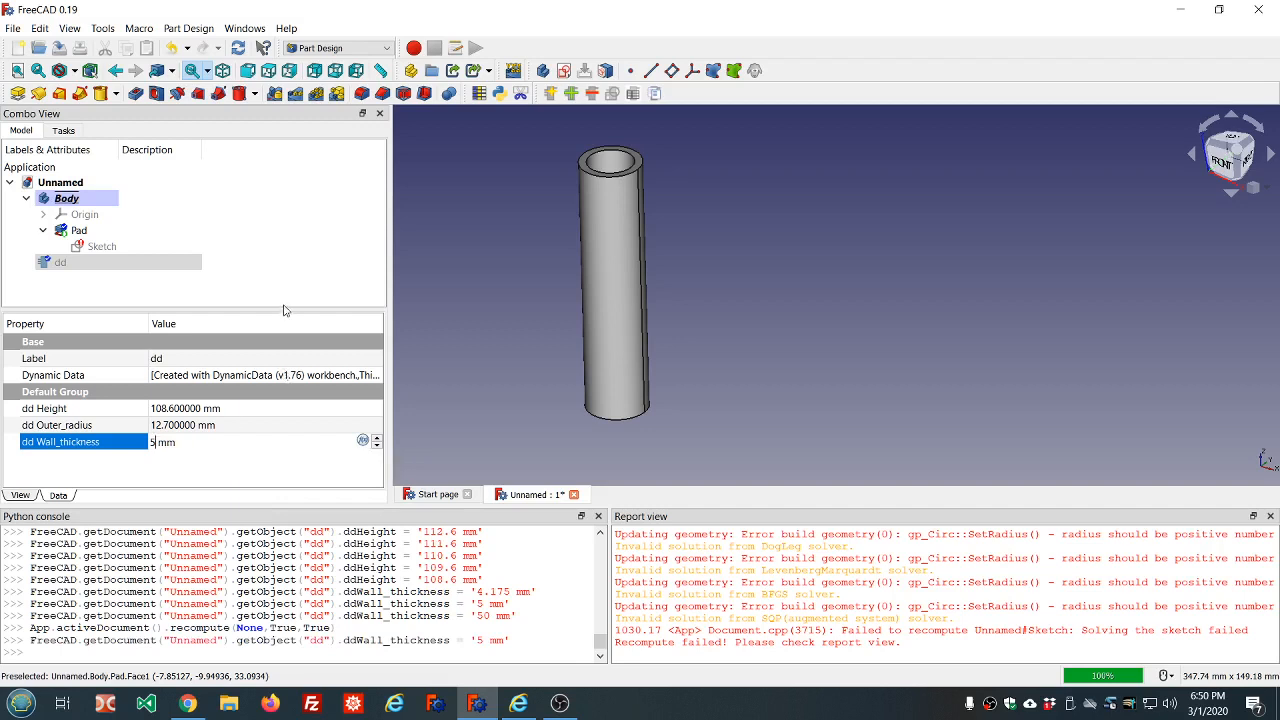
key("ctrl+r")
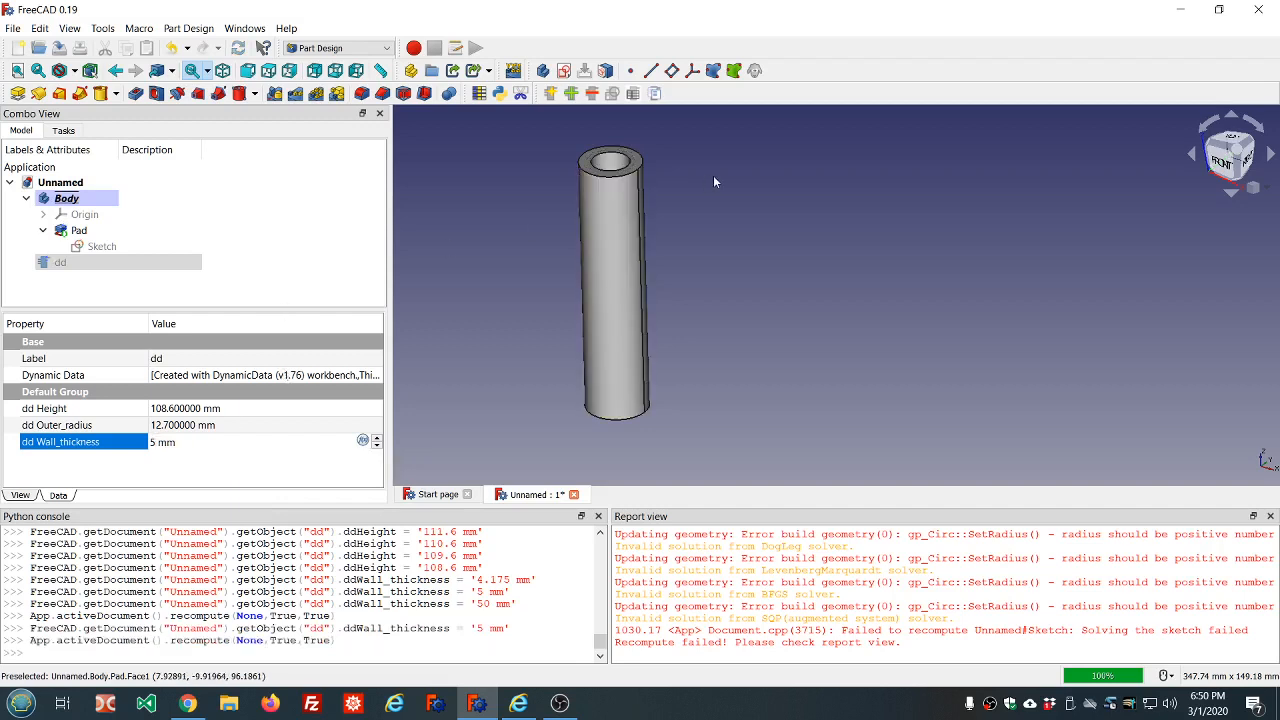
middle_click_drag(703, 178, 660, 300)
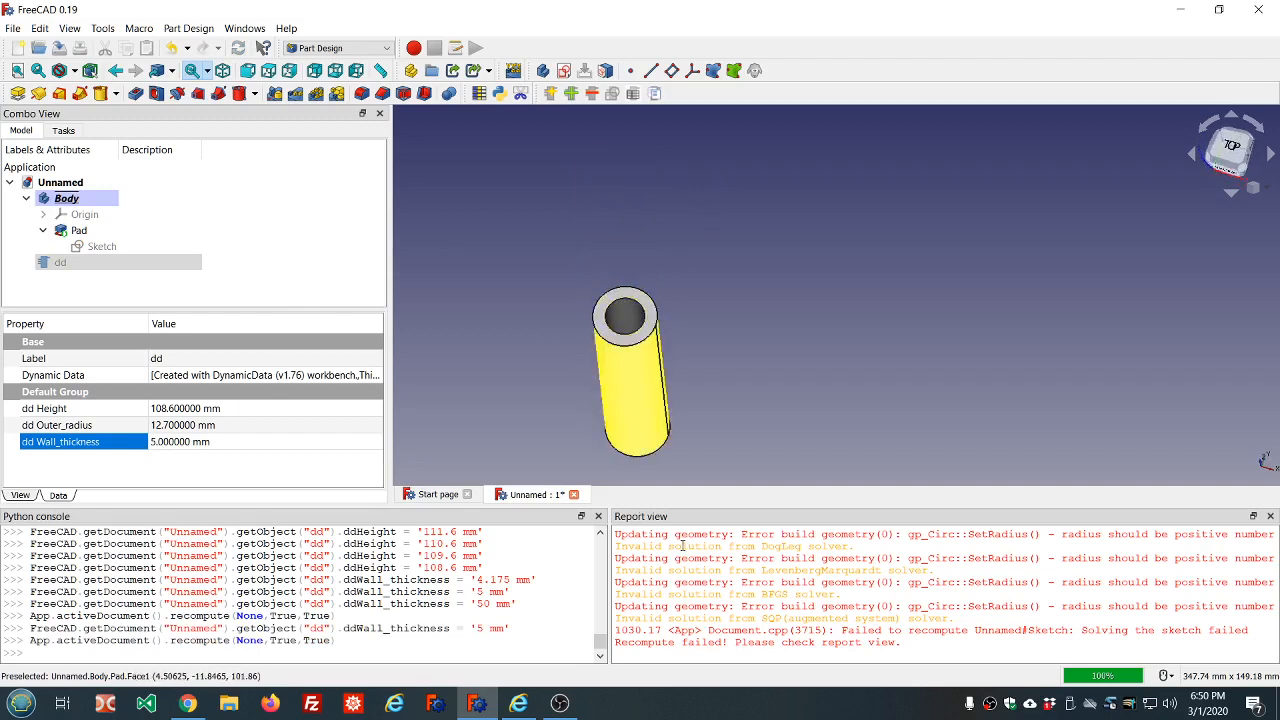
right_click(773, 577)
left_click(805, 646)
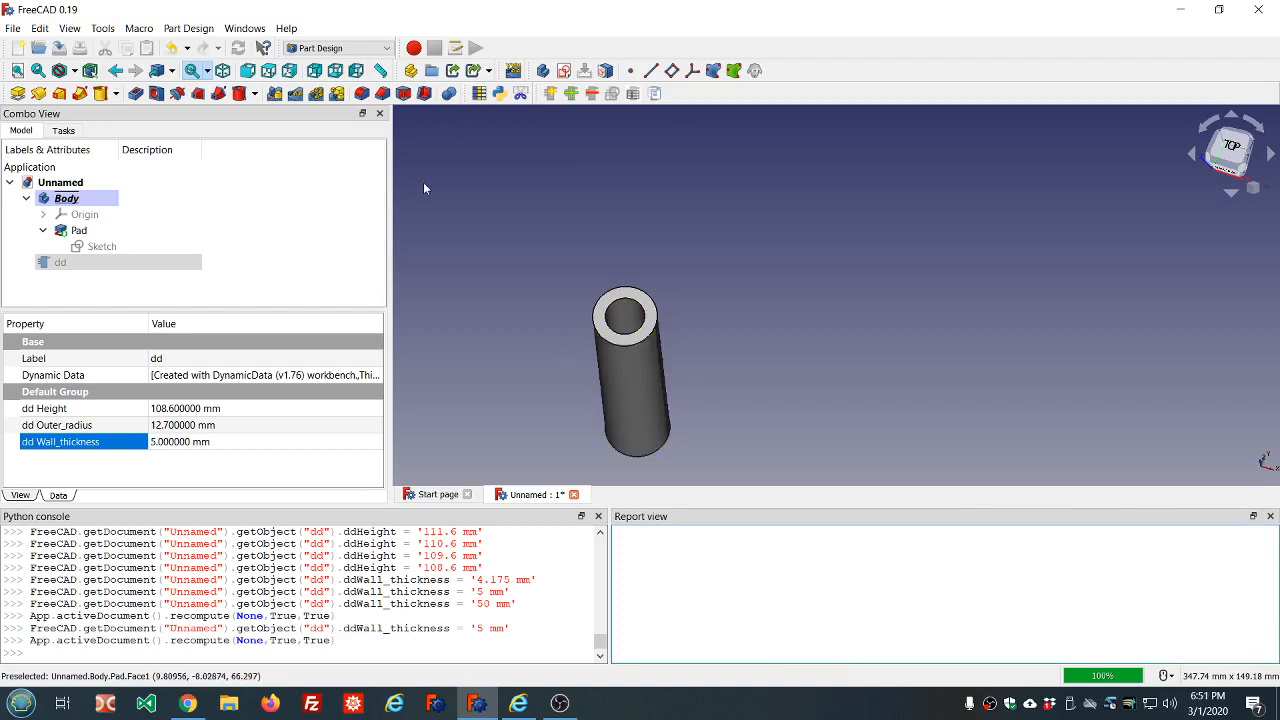
Hide the first body containing the padded tube and clear the selection
scroll(614, 205, "down", 6)
scroll(616, 262, "up", 4)
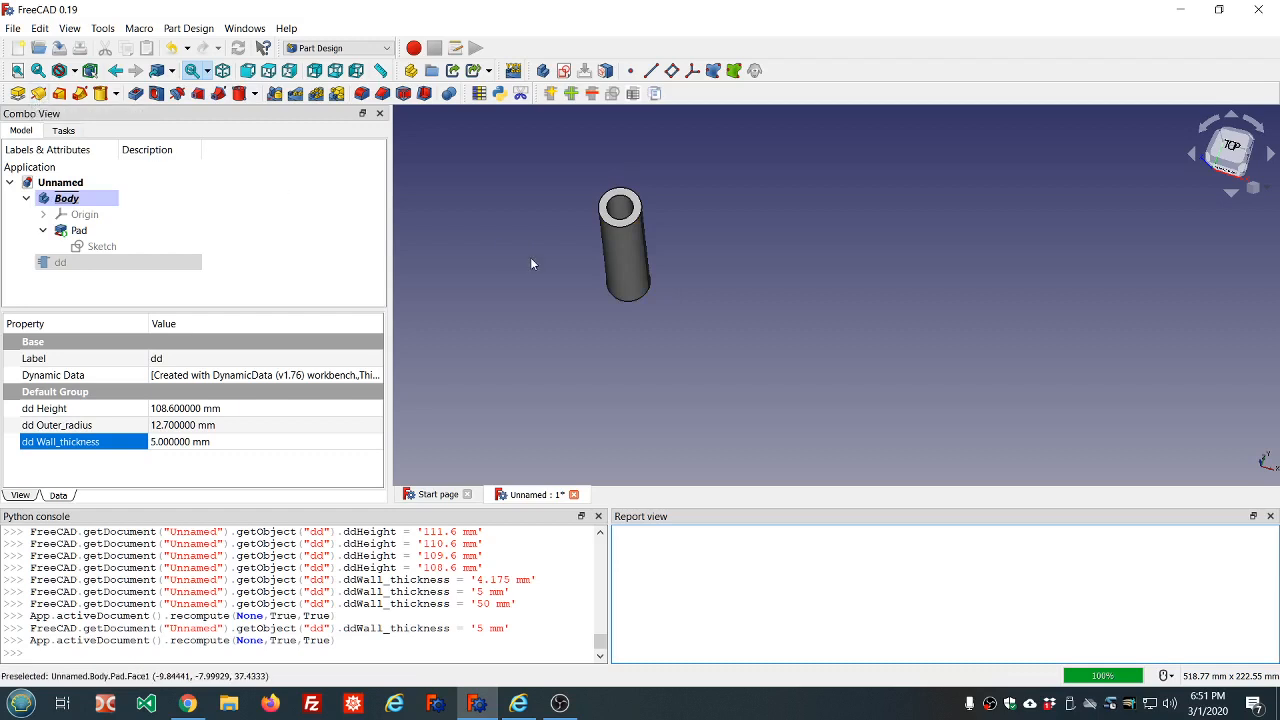
left_click(92, 198)
key("space")
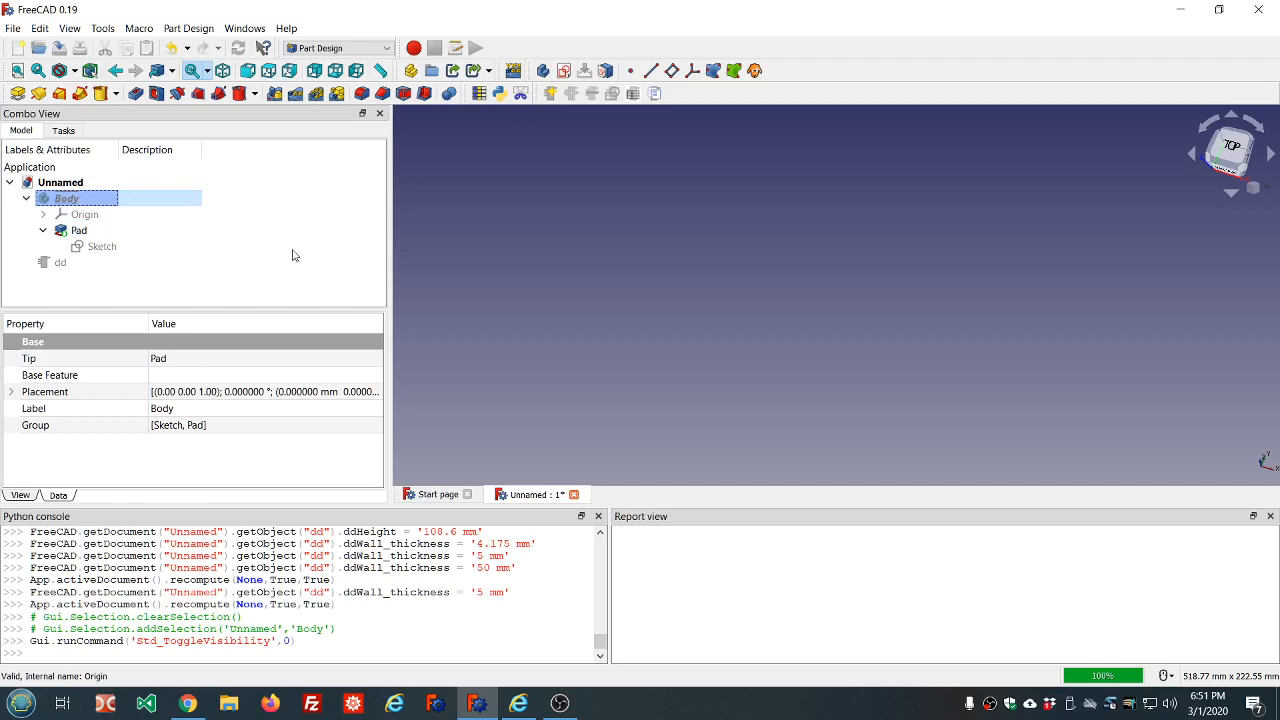
left_click(217, 274)
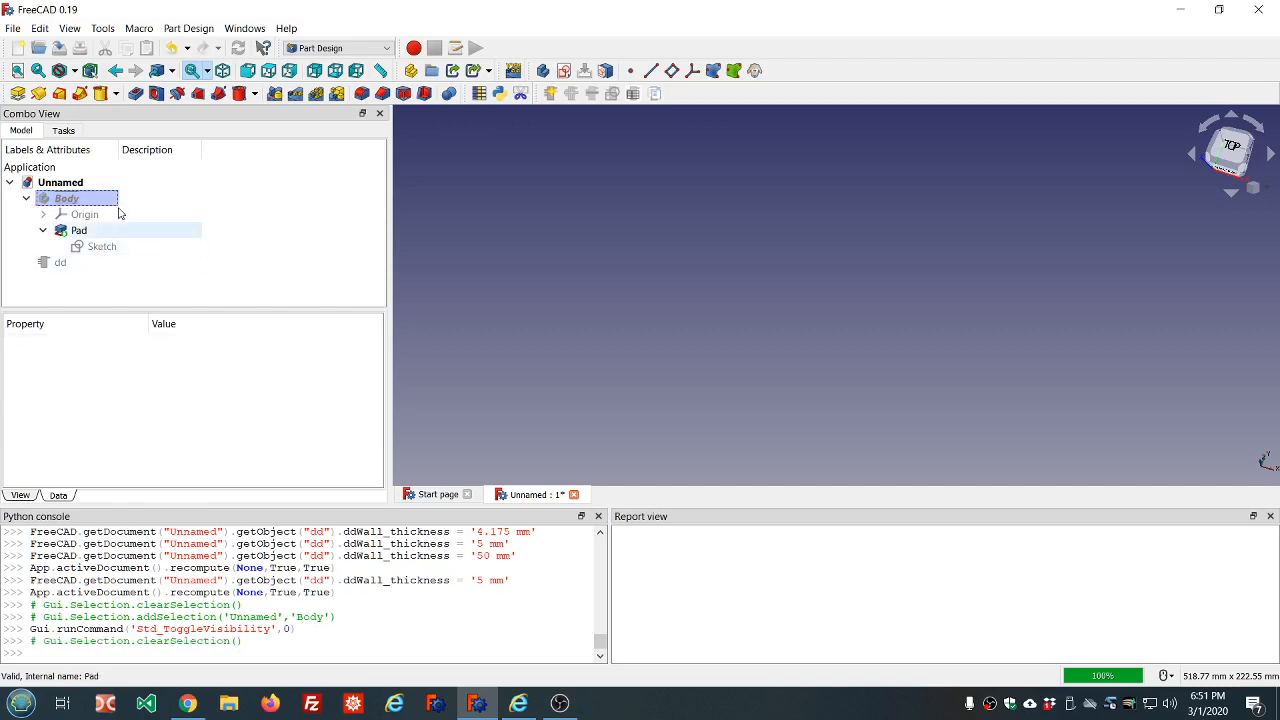
Create a second body with an empty sketch on its XZ base plane
left_click(543, 71)
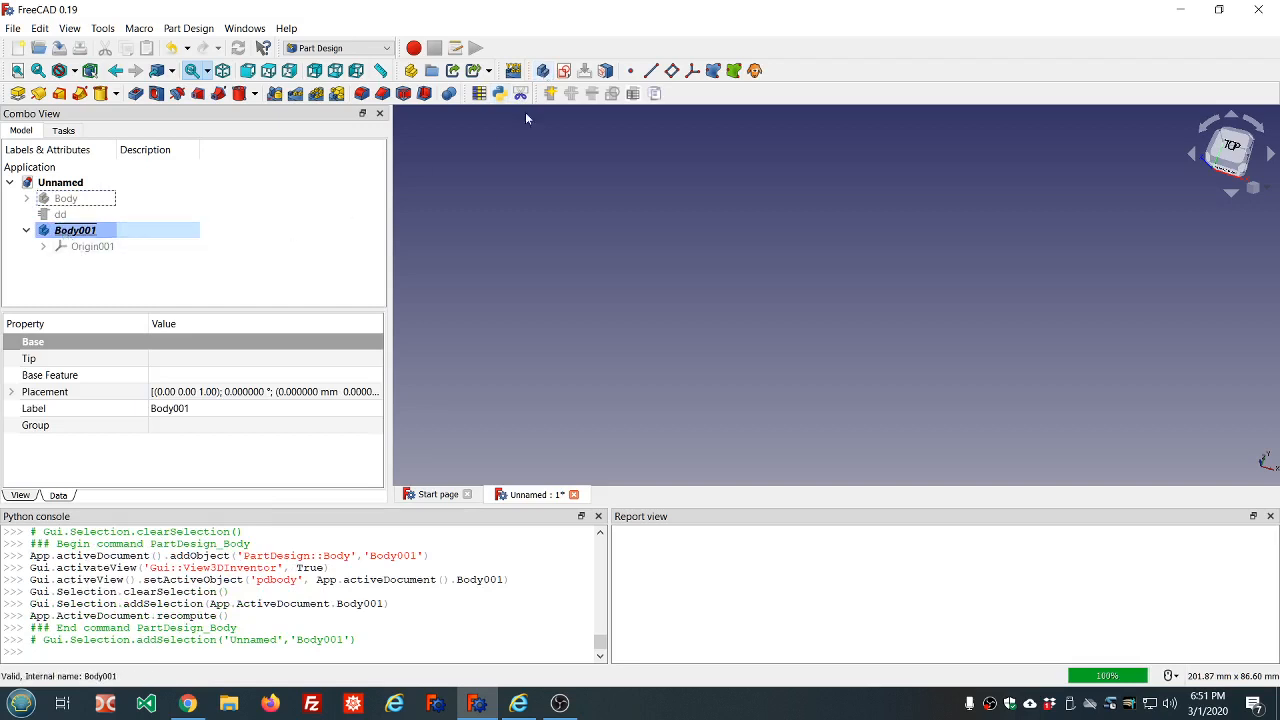
left_click(564, 71)
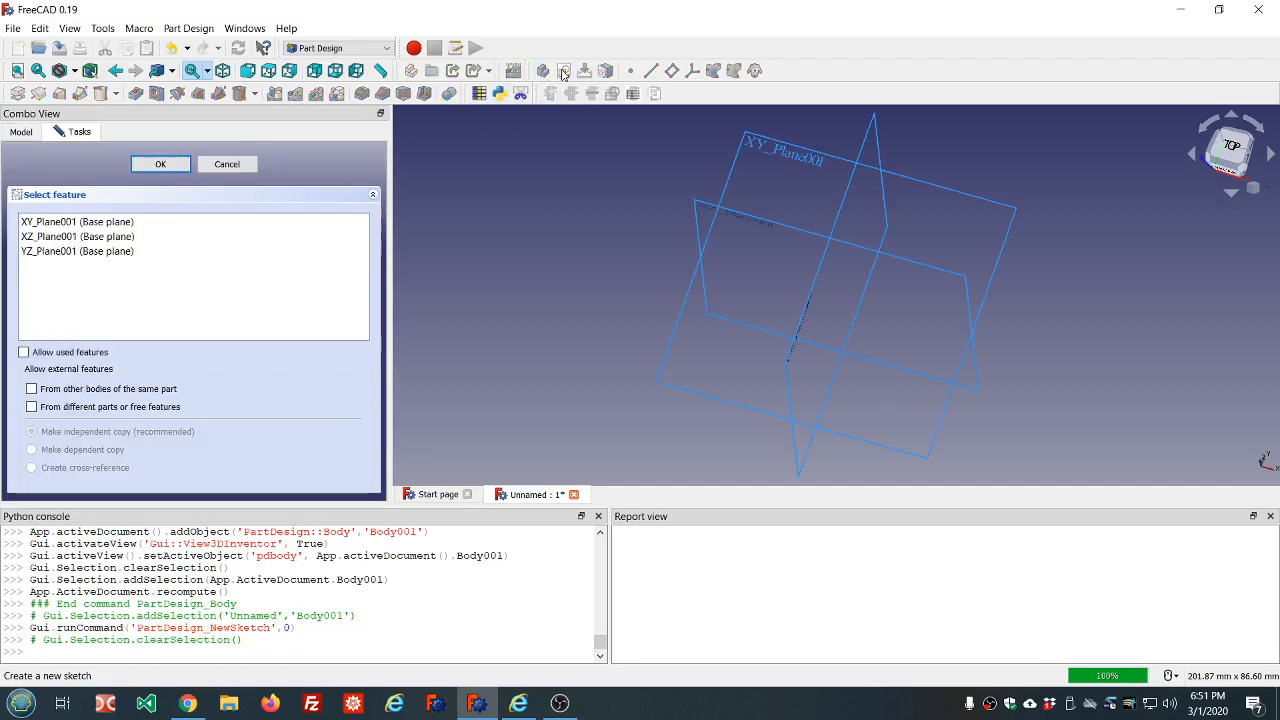
left_click(106, 236)
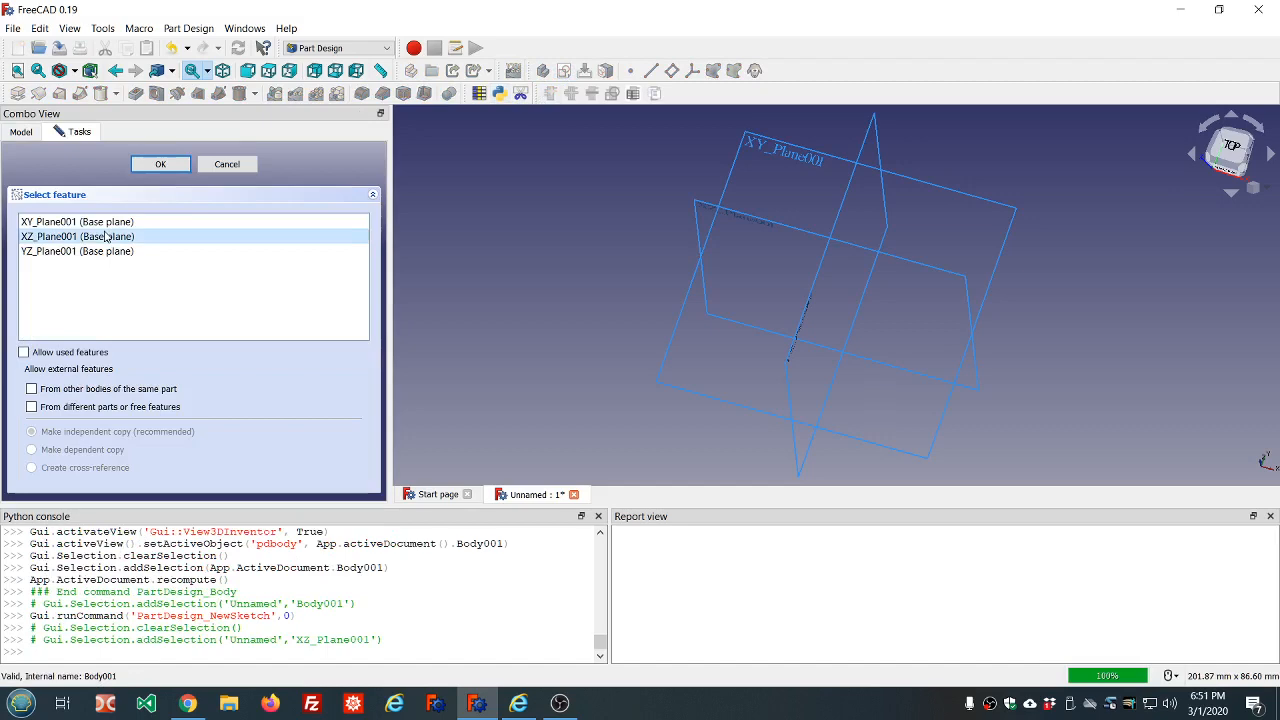
left_click(181, 168)
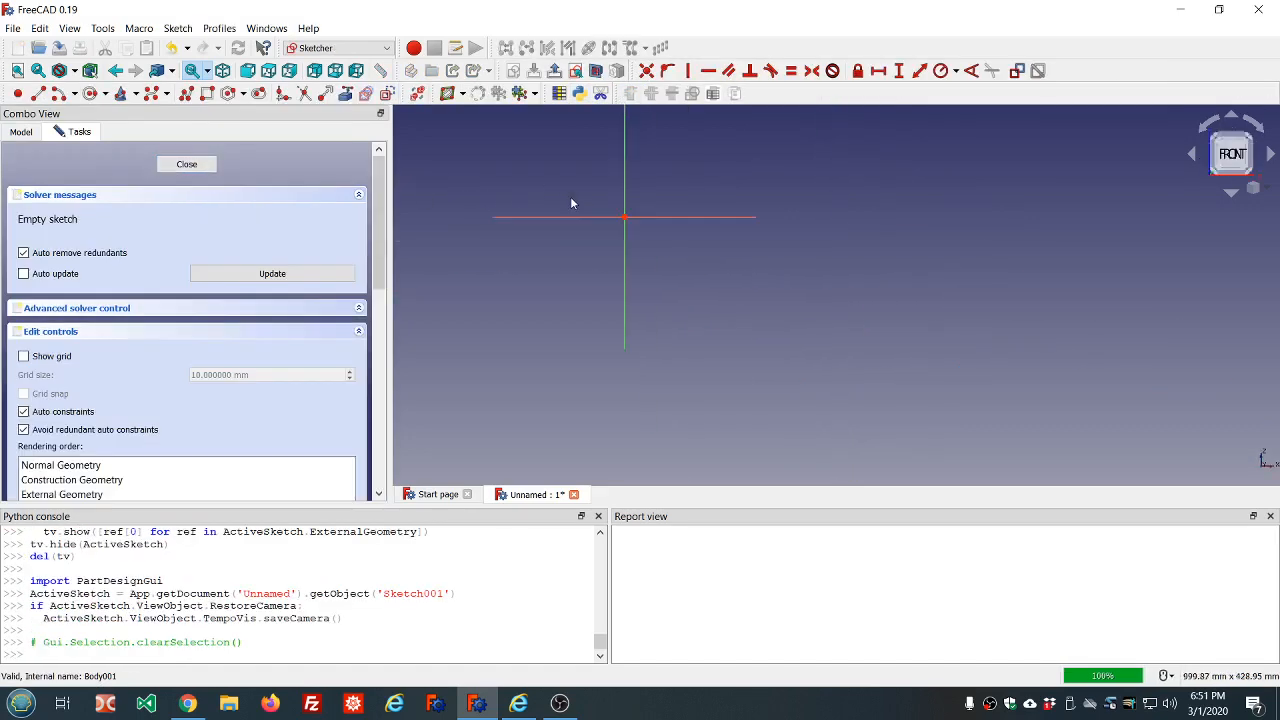
left_click(188, 165)
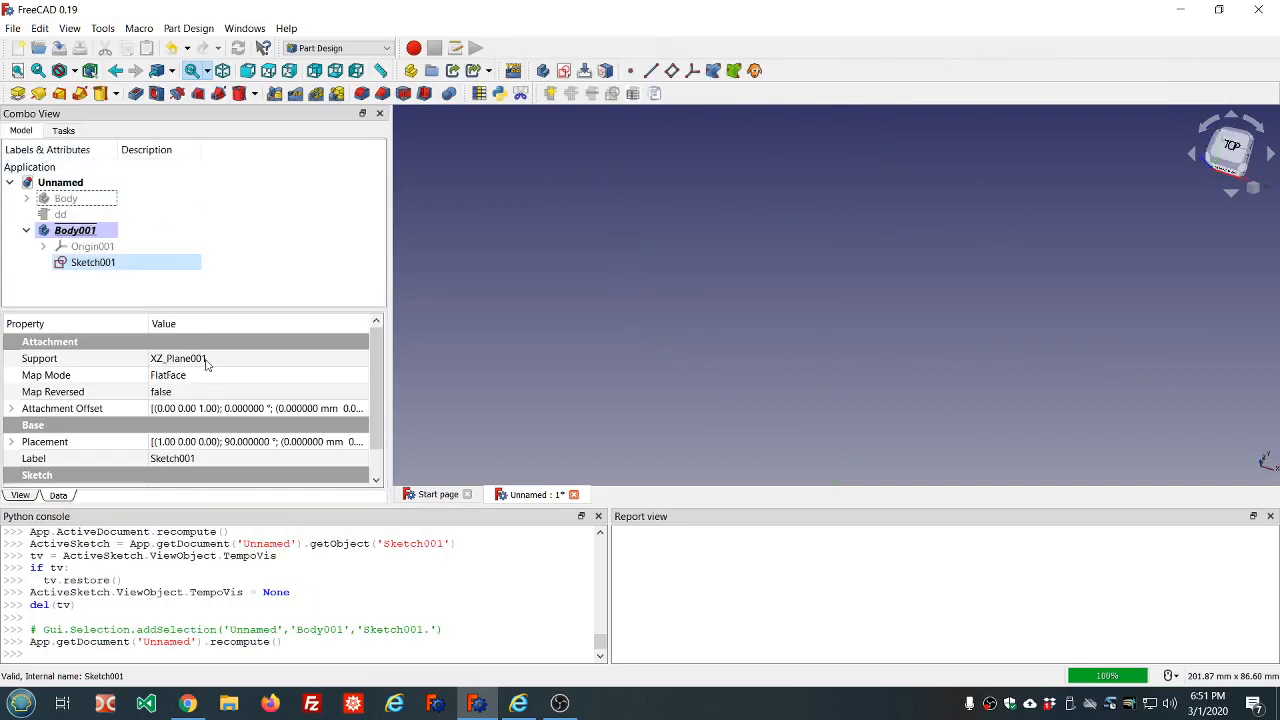
In the new body's sketch, draw an upright rectangle about 17 mm wide and 121 mm tall beside the vertical axis, with its base at the horizontal axis
double_click(84, 265)
scroll(560, 286, "down", 5)
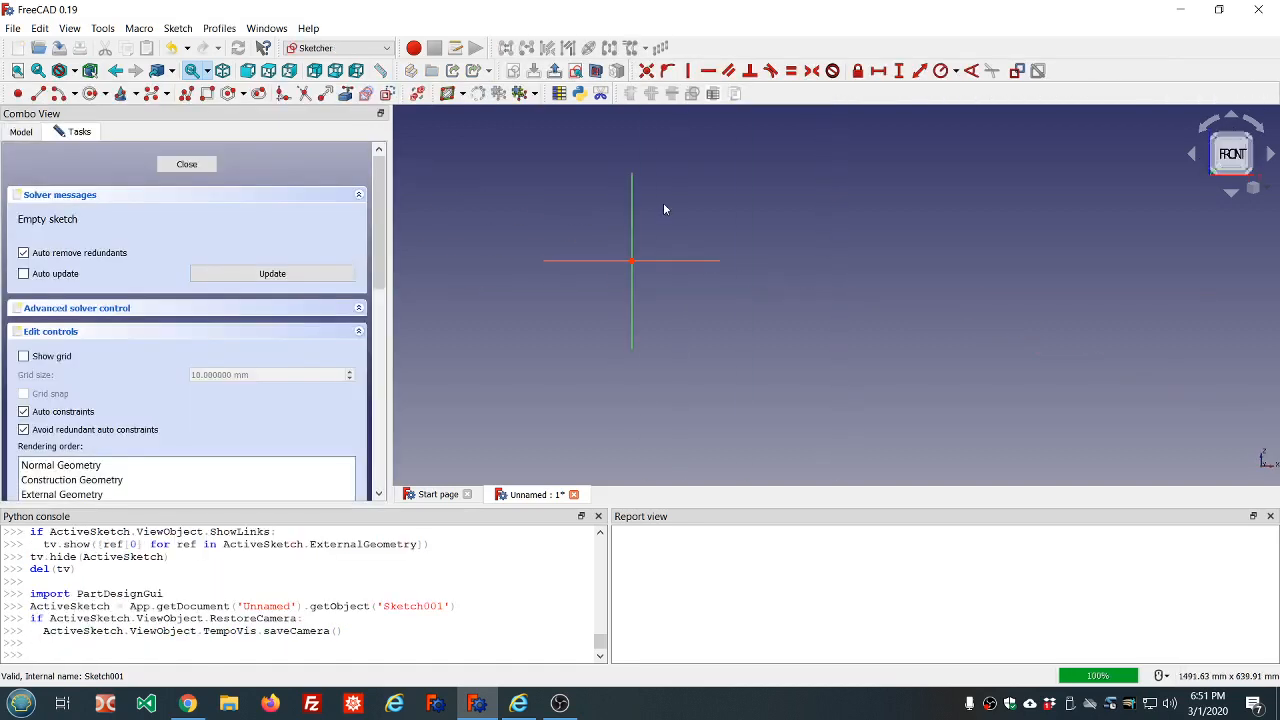
scroll(660, 225, "up", 3)
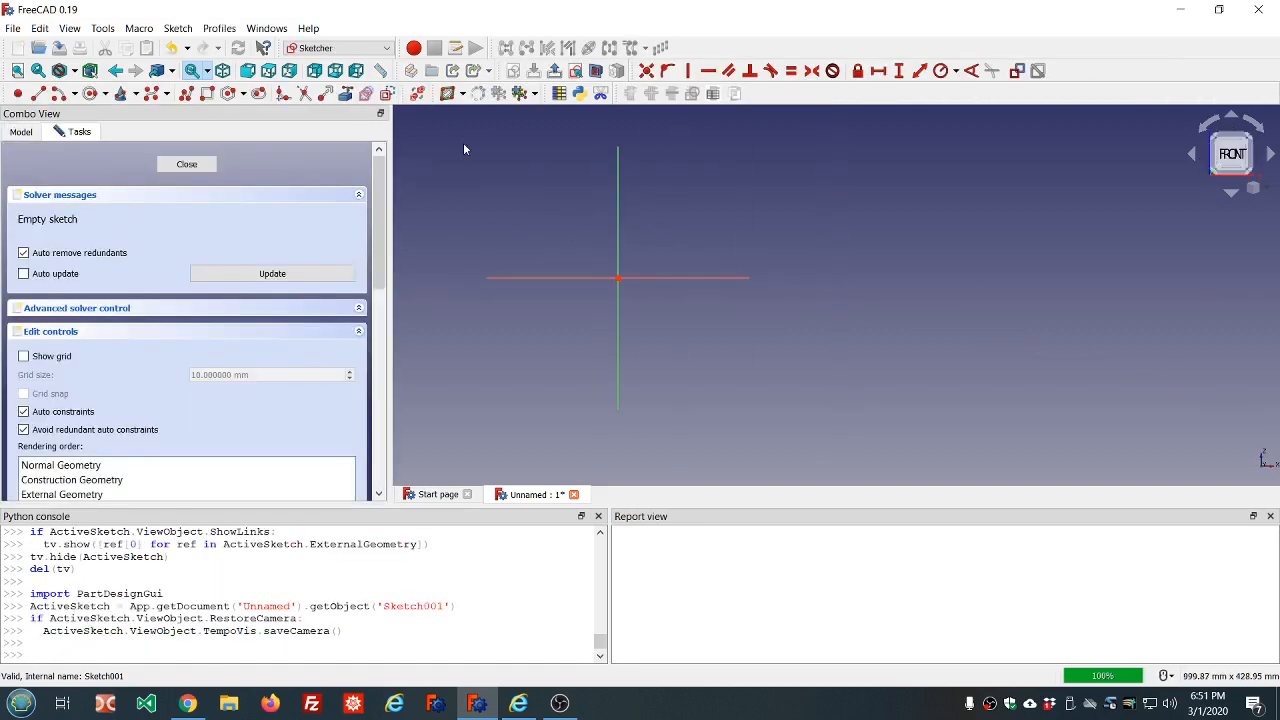
left_click(207, 93)
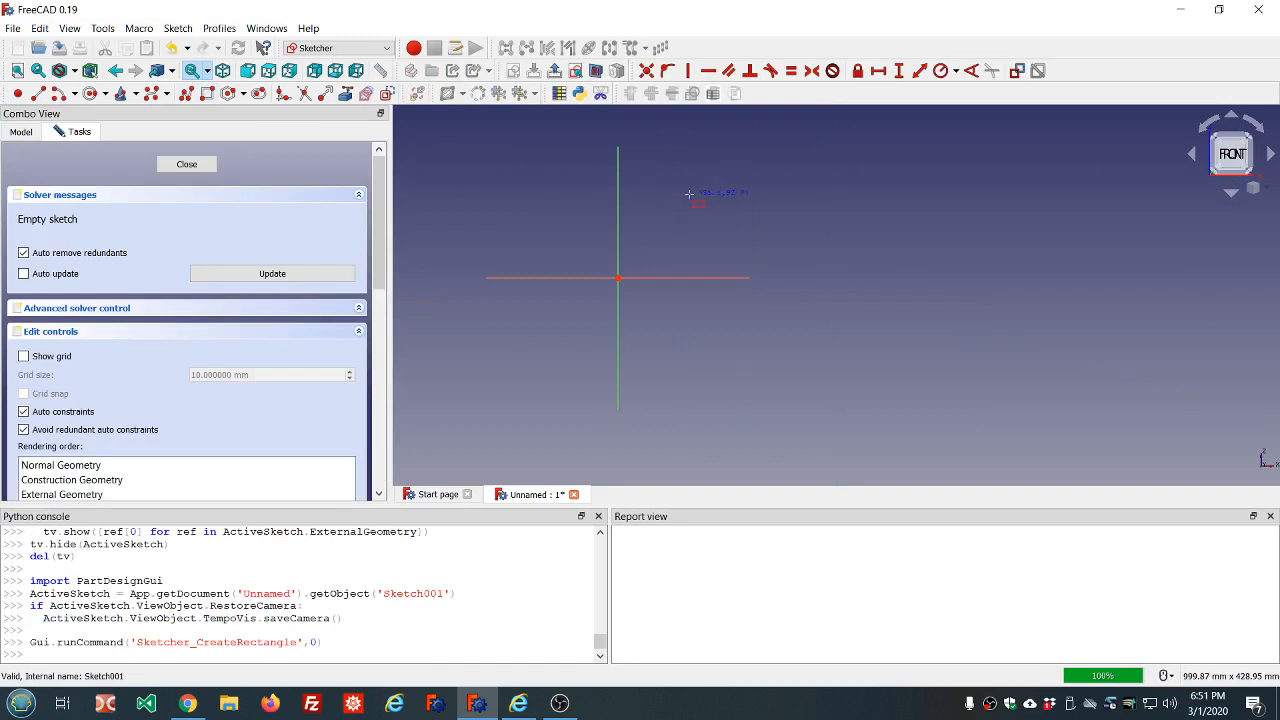
left_click(658, 171)
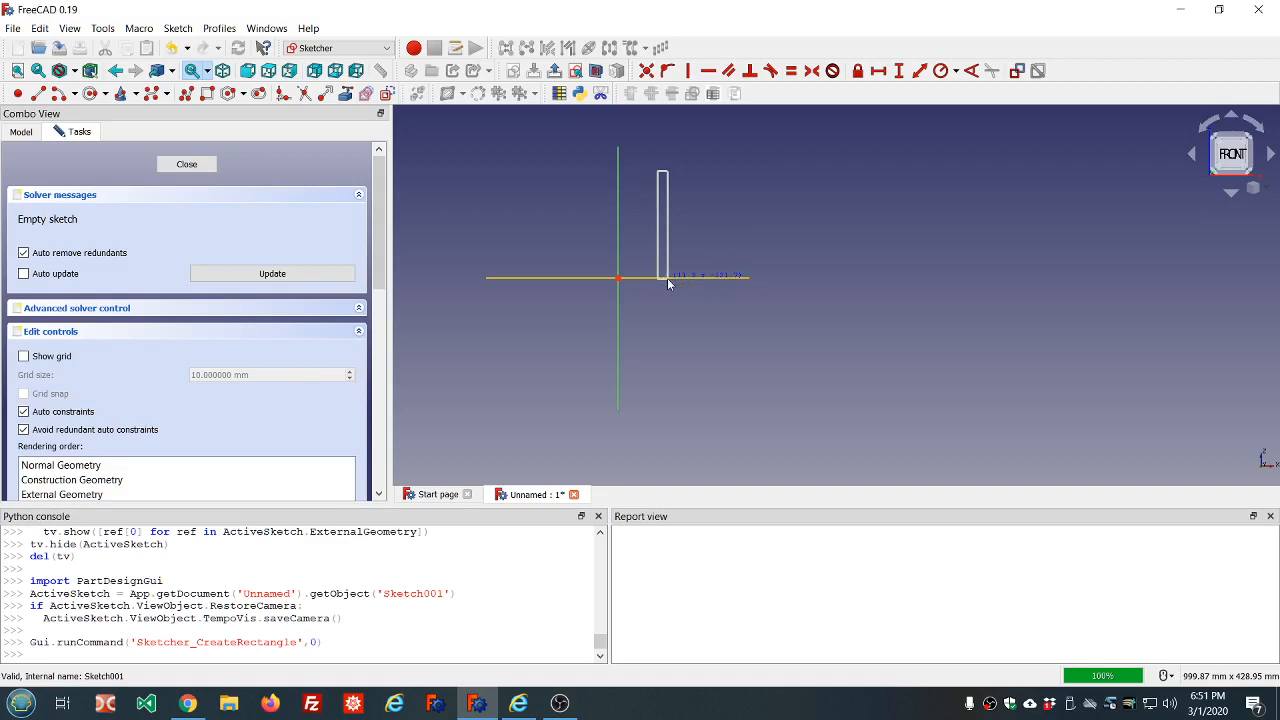
left_click(672, 278)
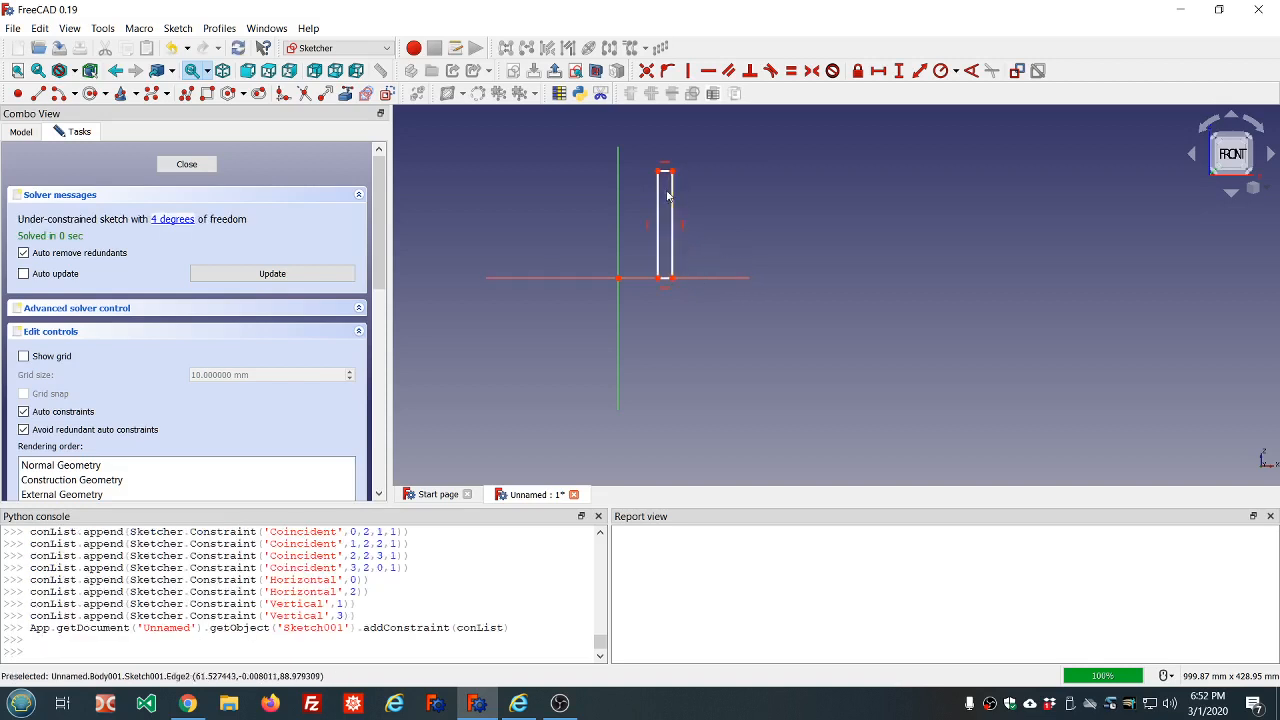
scroll(667, 196, "up", 4)
scroll(667, 196, "down", 5)
scroll(728, 181, "up", 4)
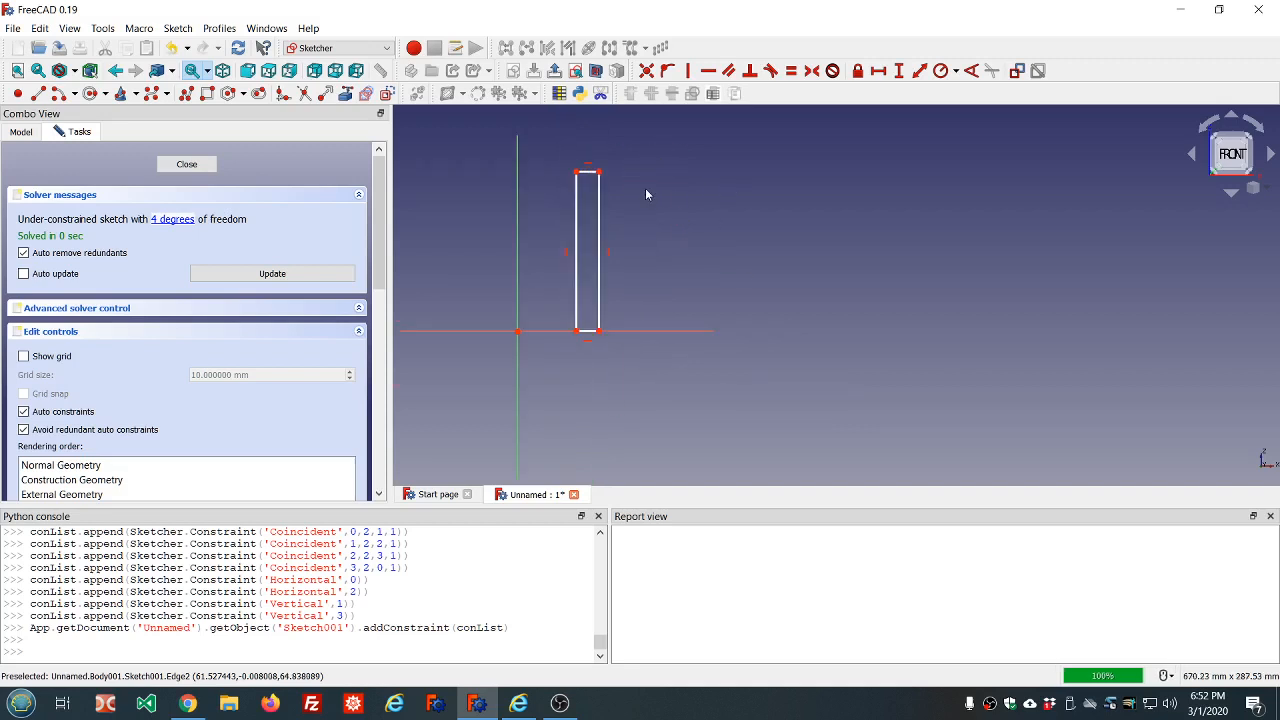
Constrain the horizontal length of the rectangle's top edge with the expression dd.ddWall_thickness
left_click(588, 174)
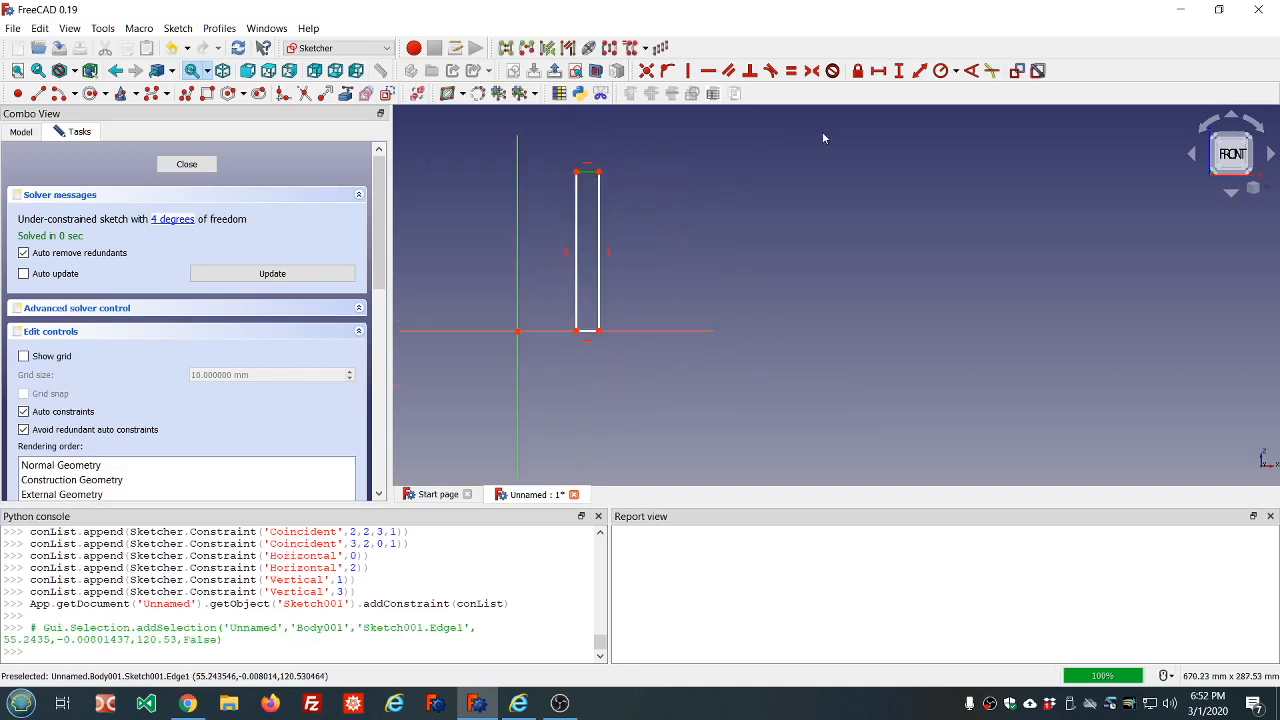
left_click(879, 71)
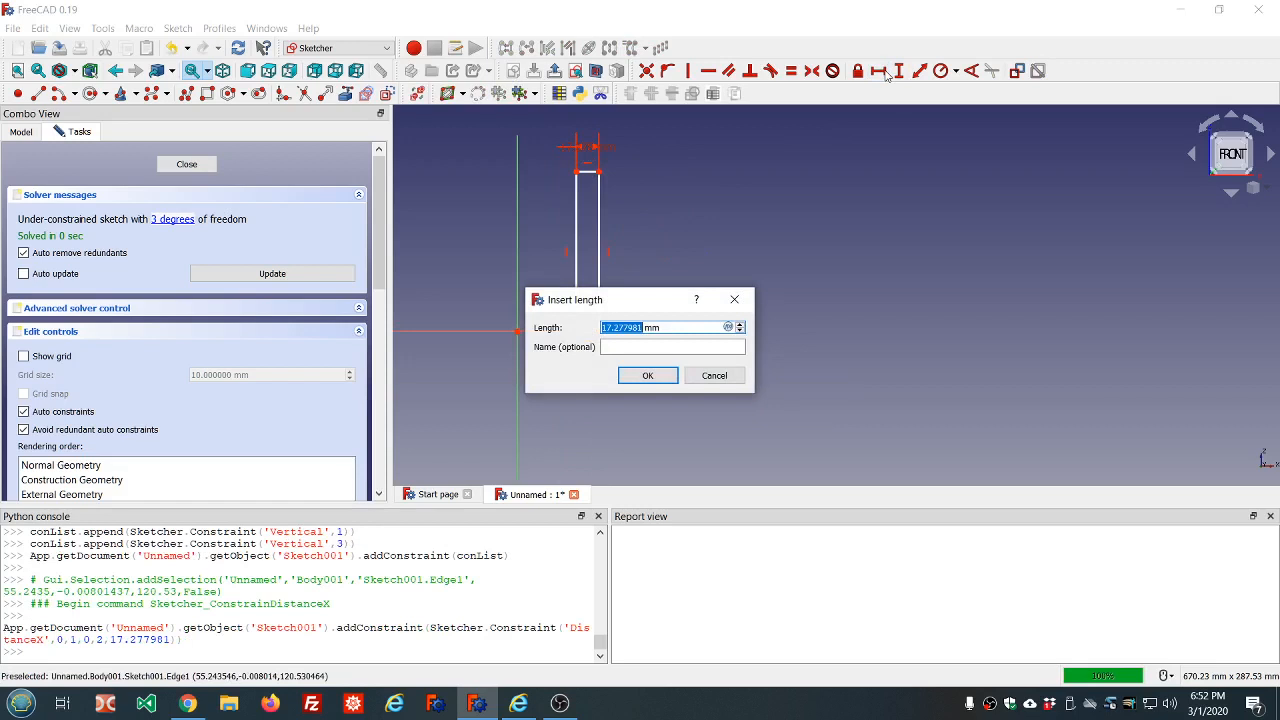
key("equal")
type("dd.dd")
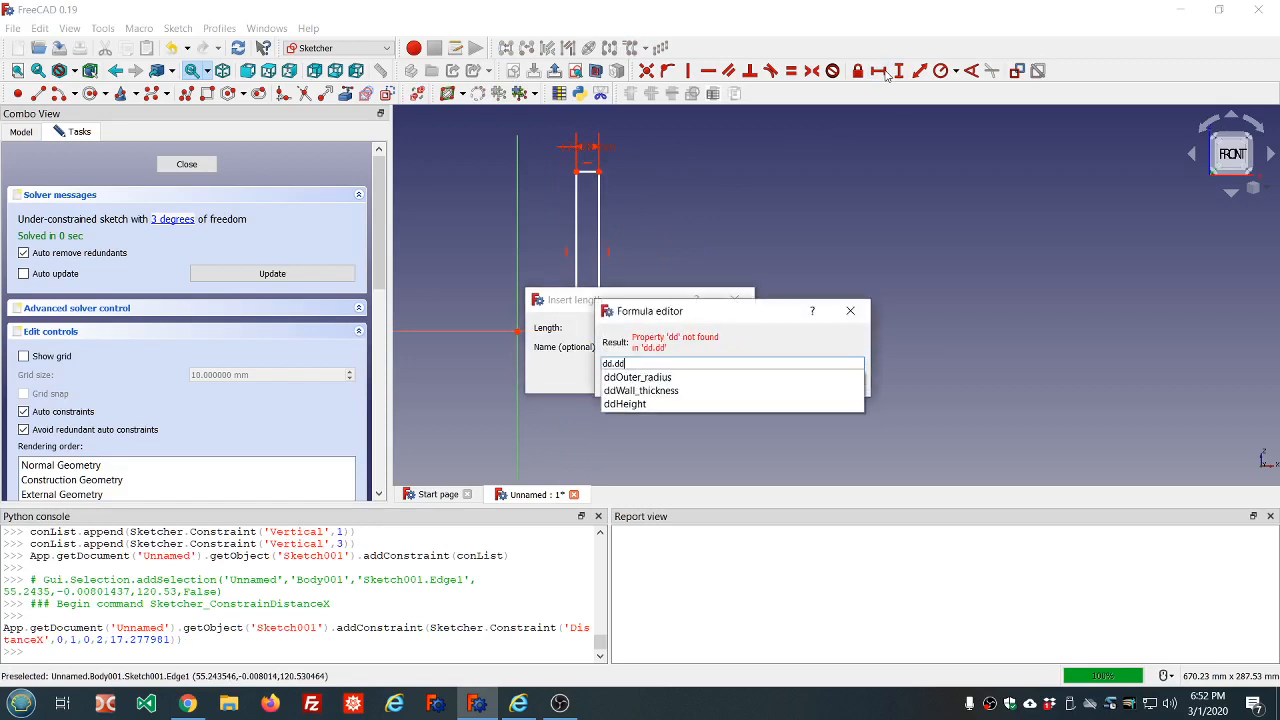
left_click(641, 391)
left_click(677, 375)
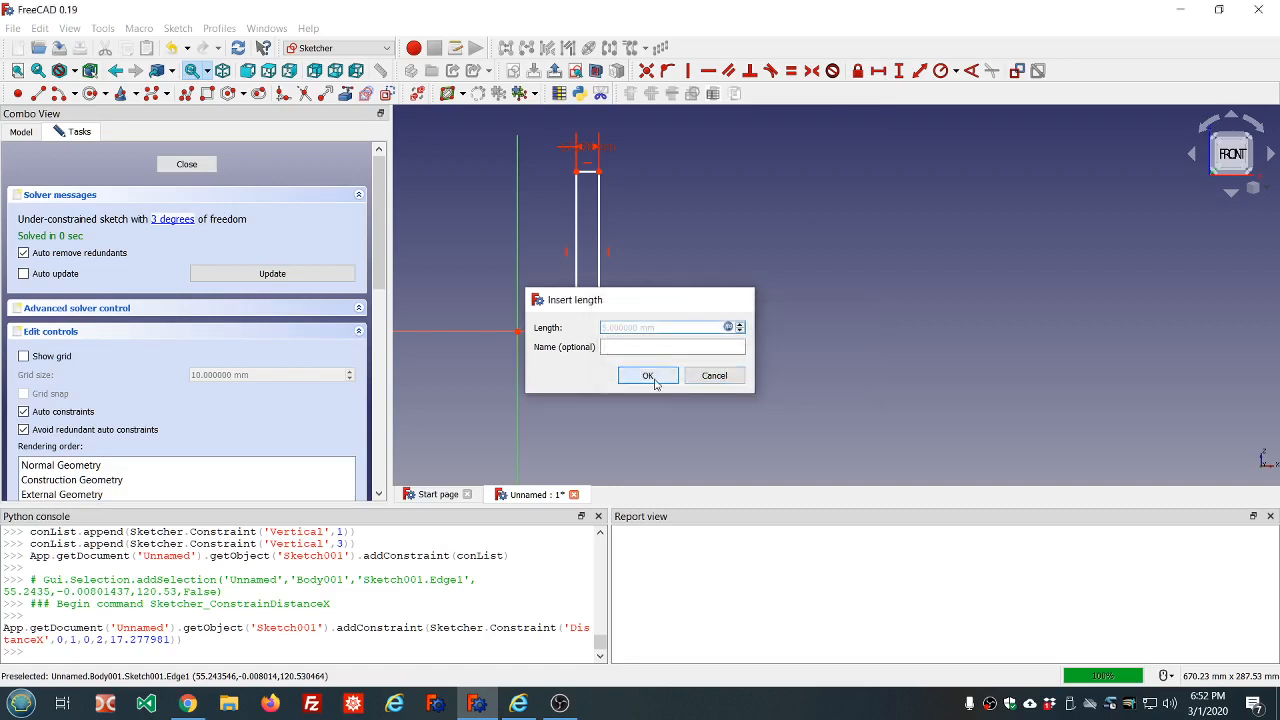
left_click(654, 378)
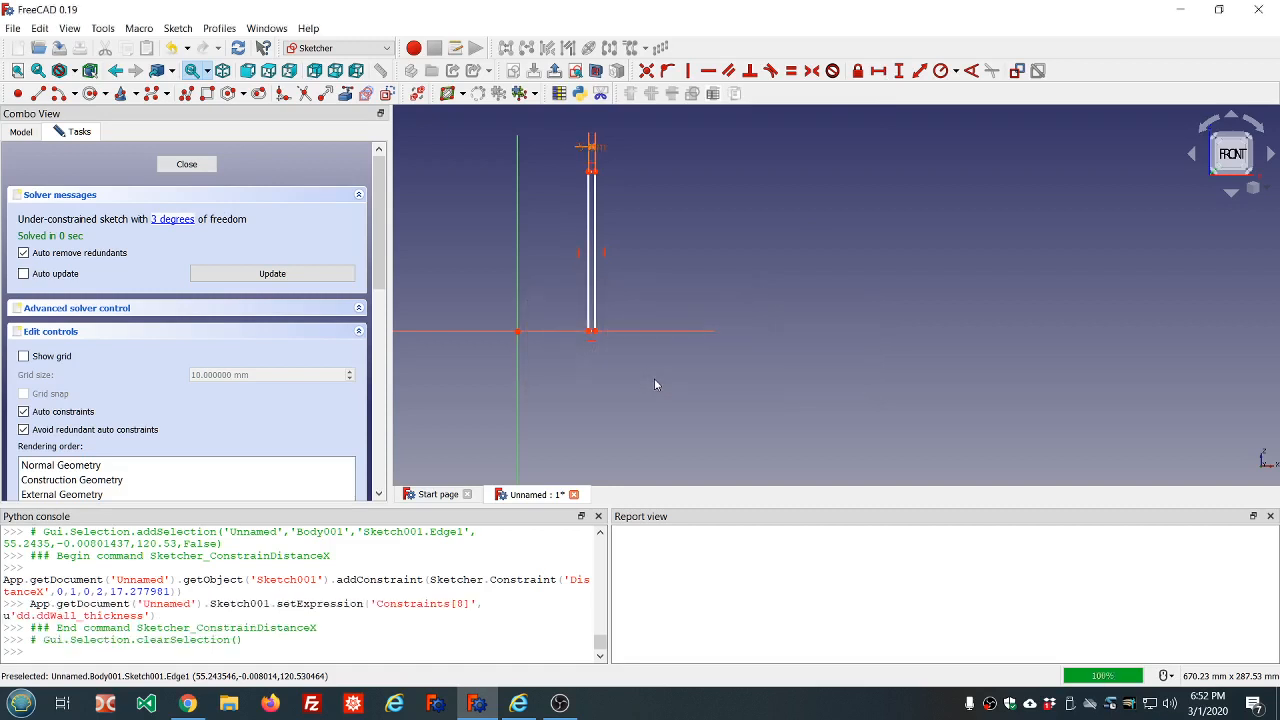
Constrain the horizontal distance from the origin to the rectangle's lower outer corner with the expression dd.ddOuter_radius
left_click(518, 332)
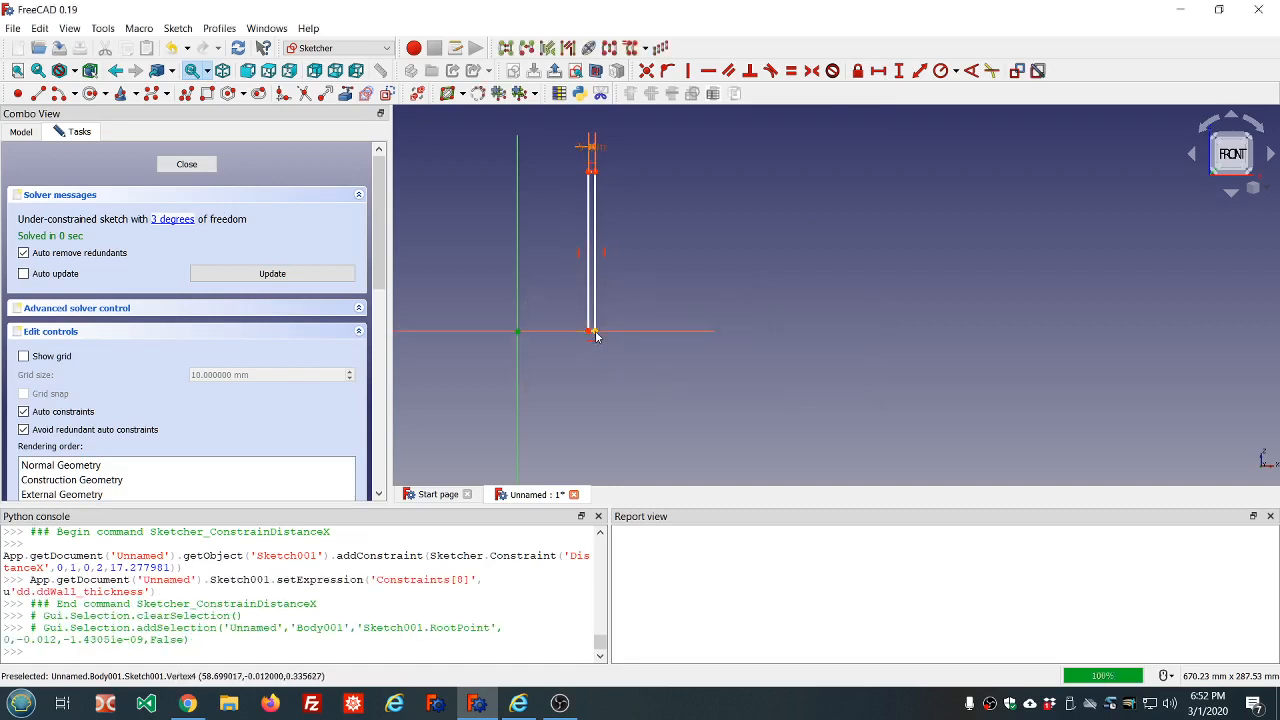
left_click(596, 338)
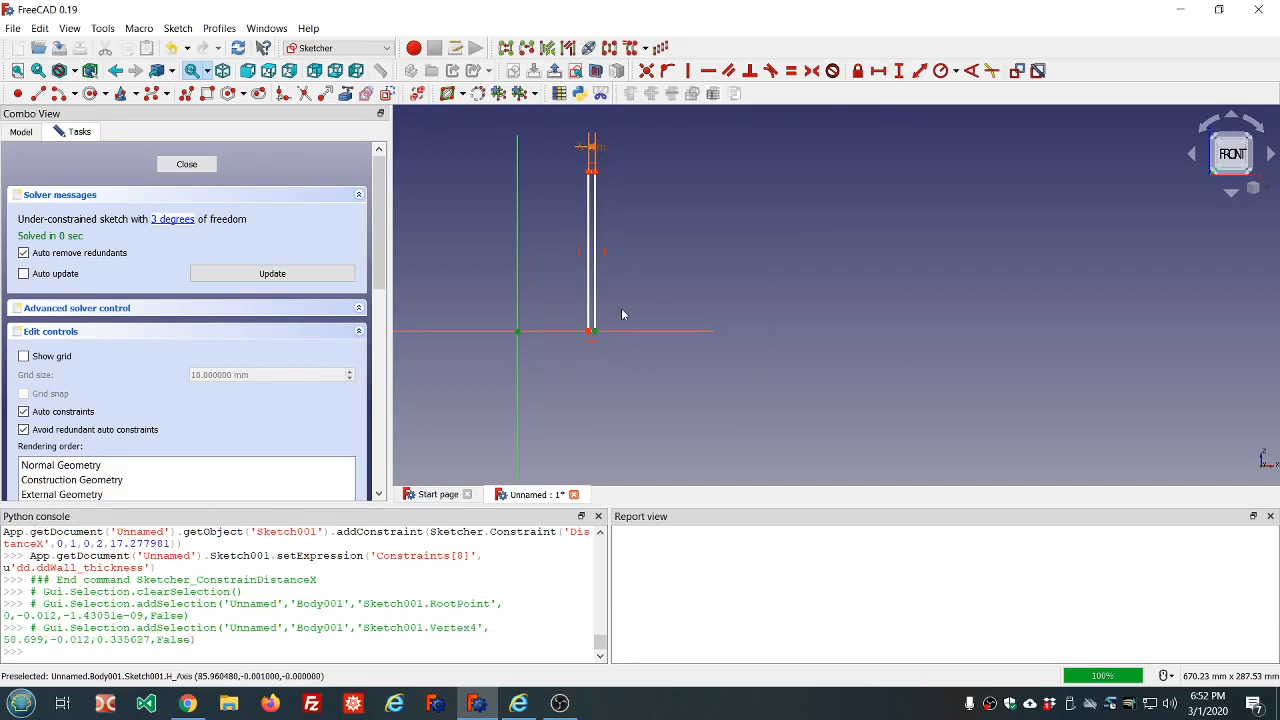
scroll(621, 310, "up", 2)
scroll(621, 310, "down", 2)
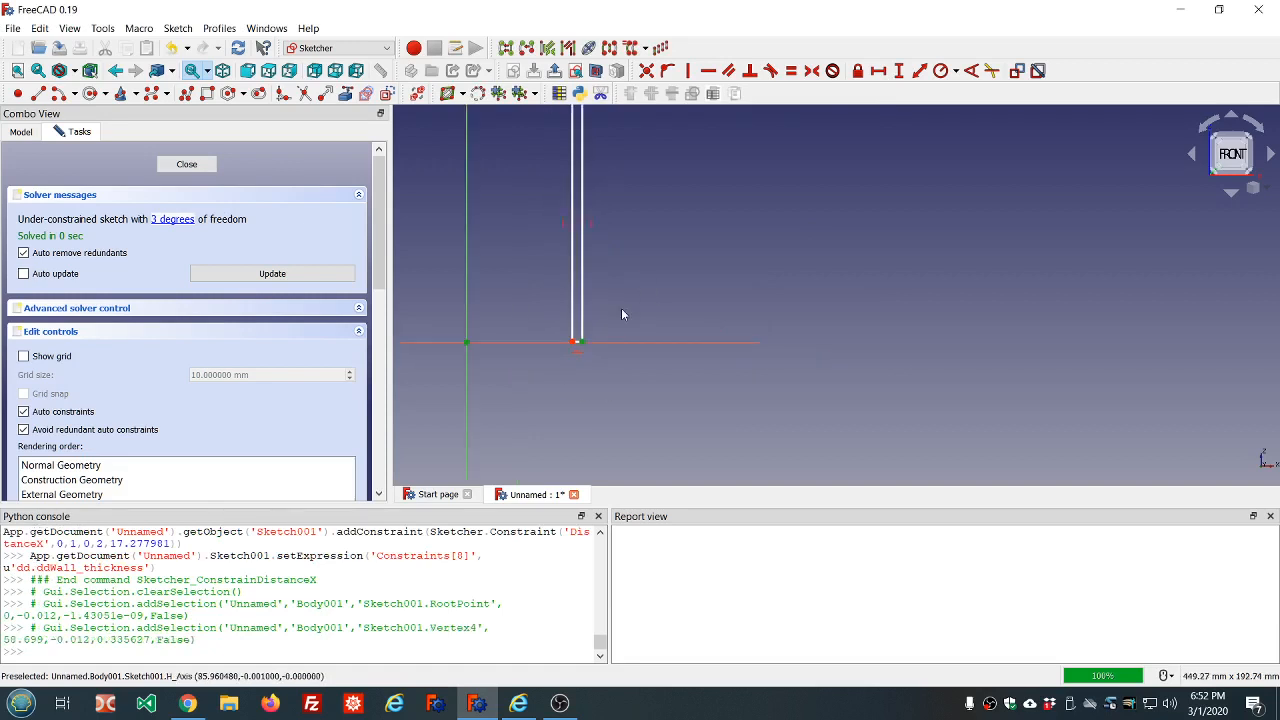
left_click(878, 70)
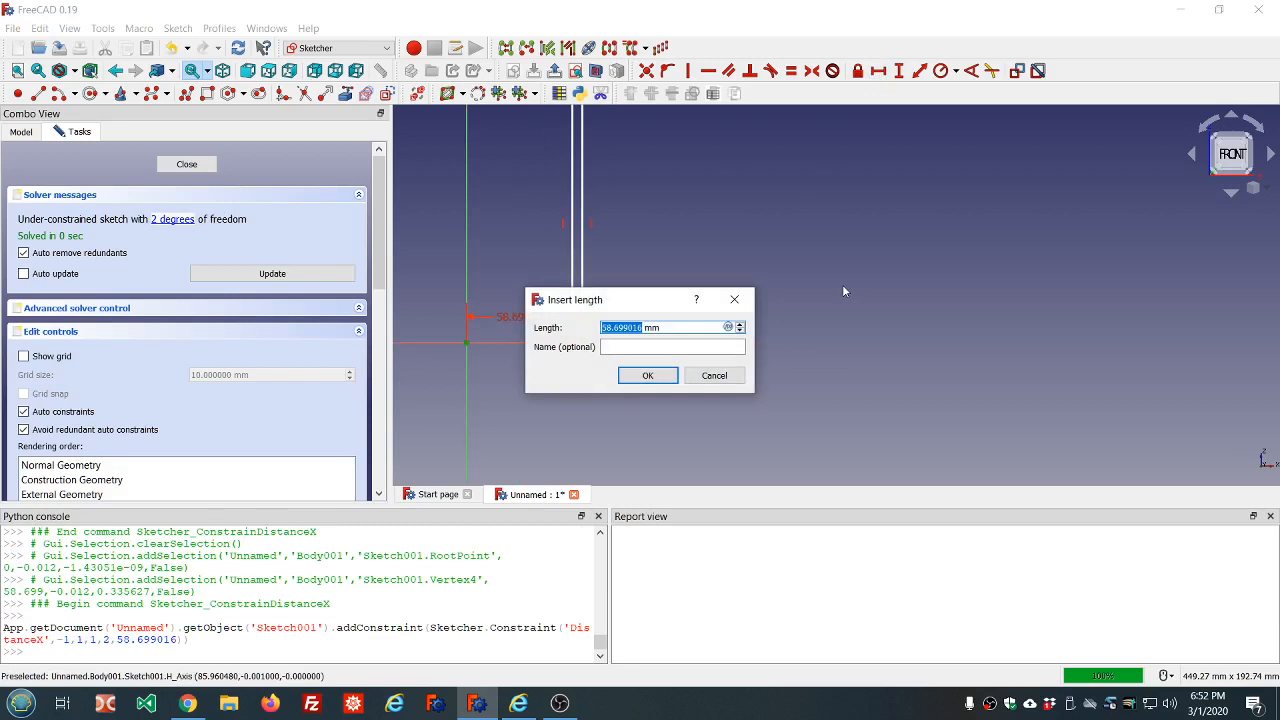
key("equal")
type("dd.dd")
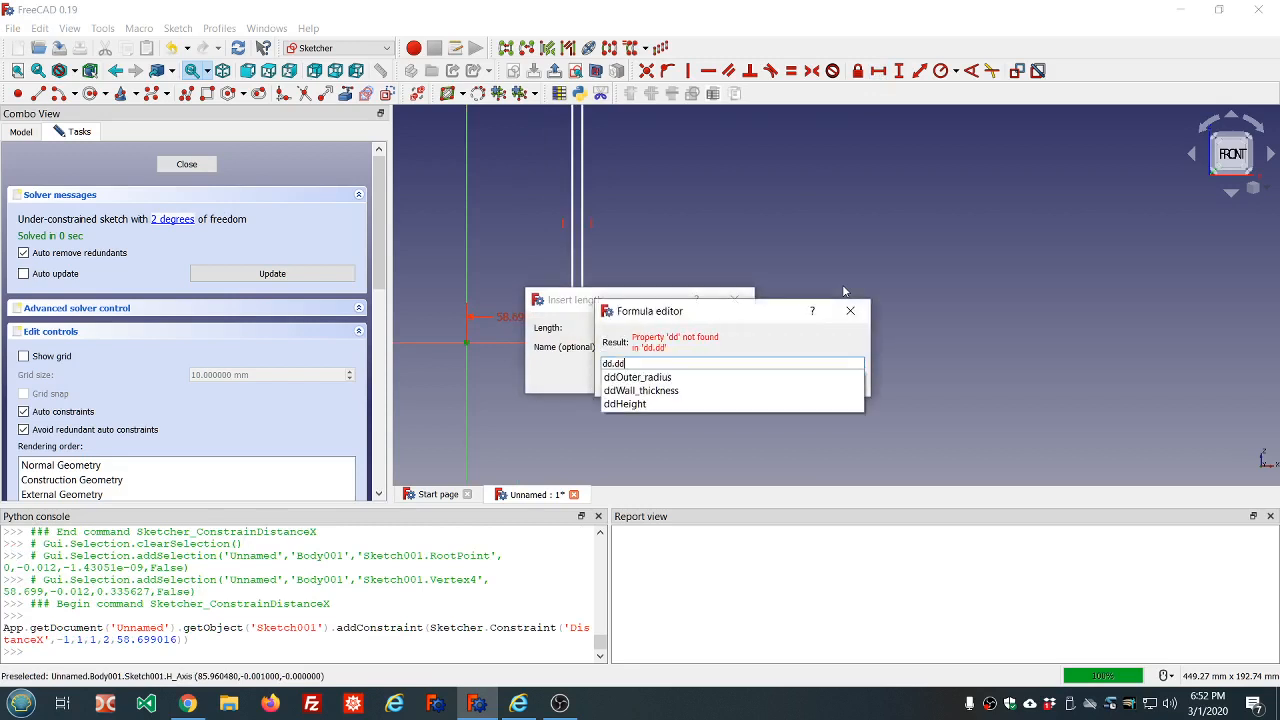
left_click(658, 378)
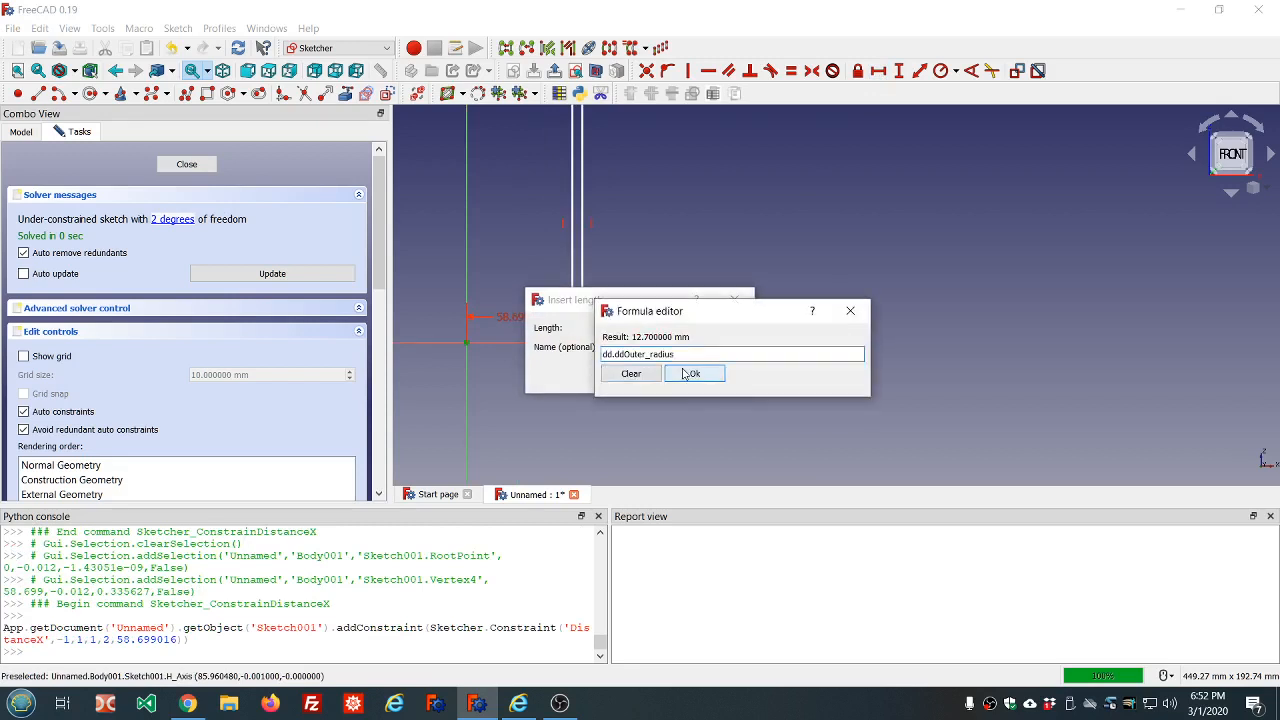
left_click(681, 374)
left_click(652, 376)
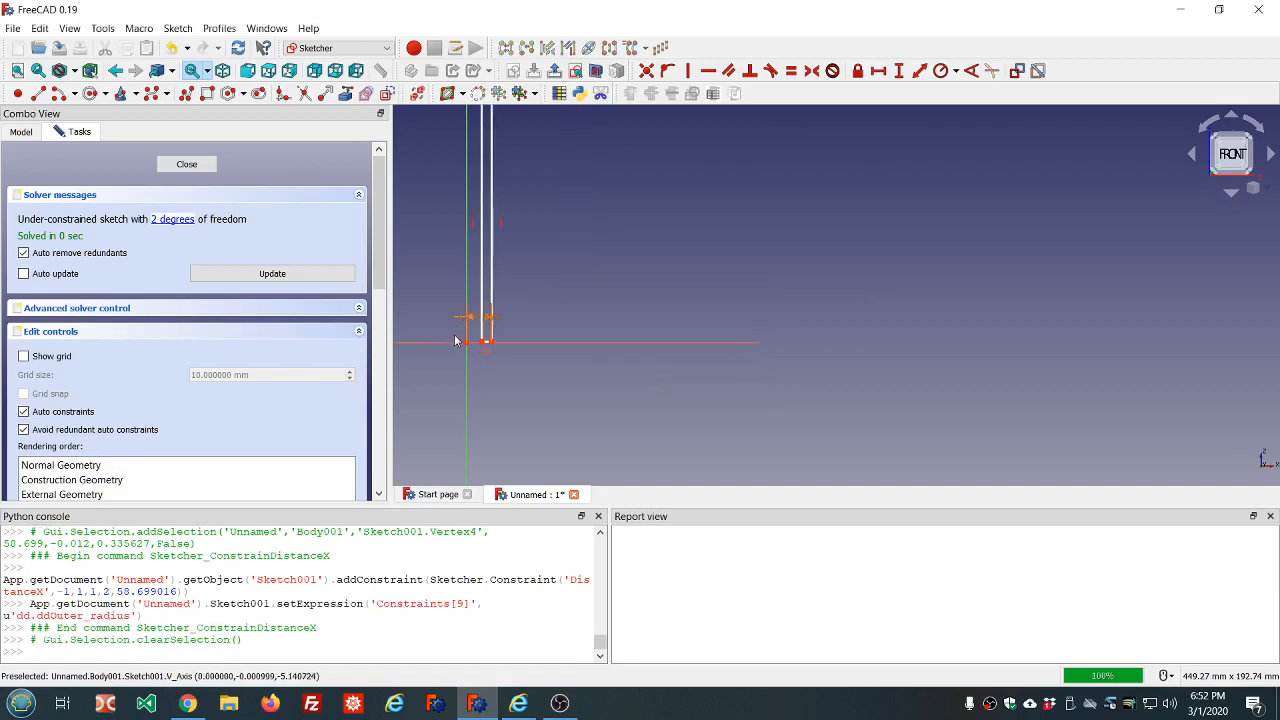
Constrain the vertical length of the rectangle's outer edge with the expression dd.ddHeight
scroll(452, 339, "down", 5)
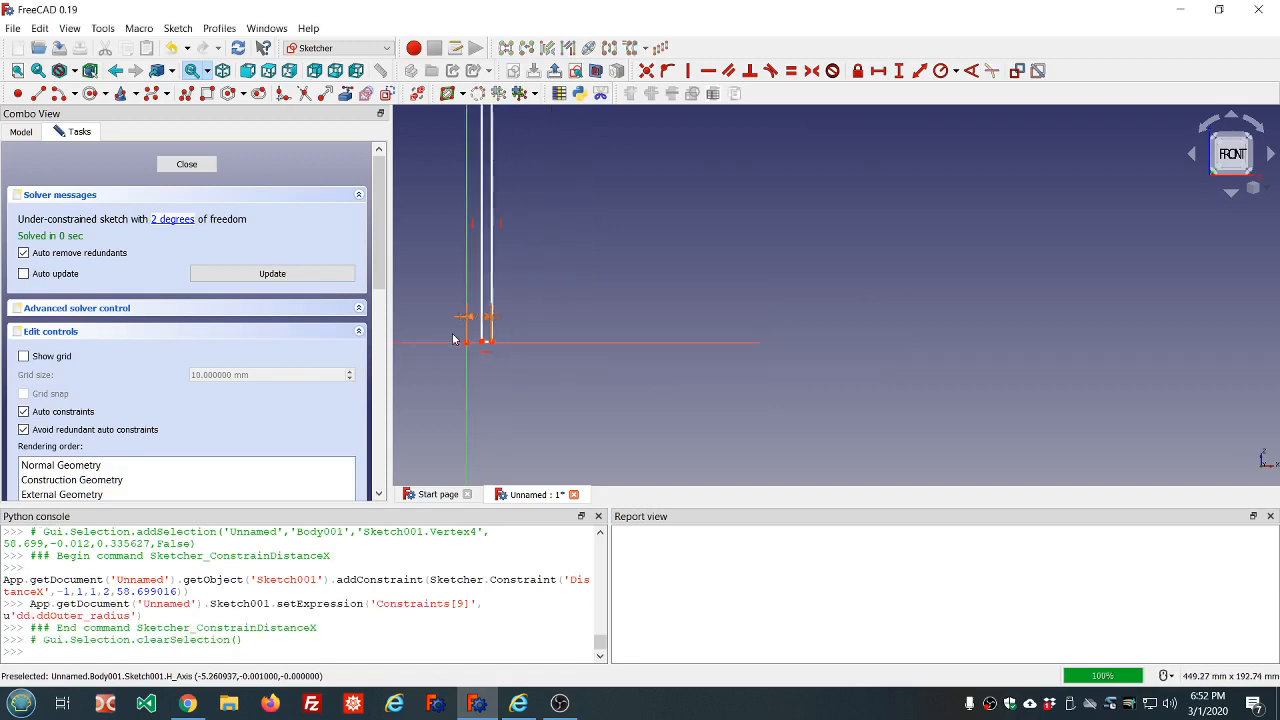
left_click(492, 267)
left_click(898, 70)
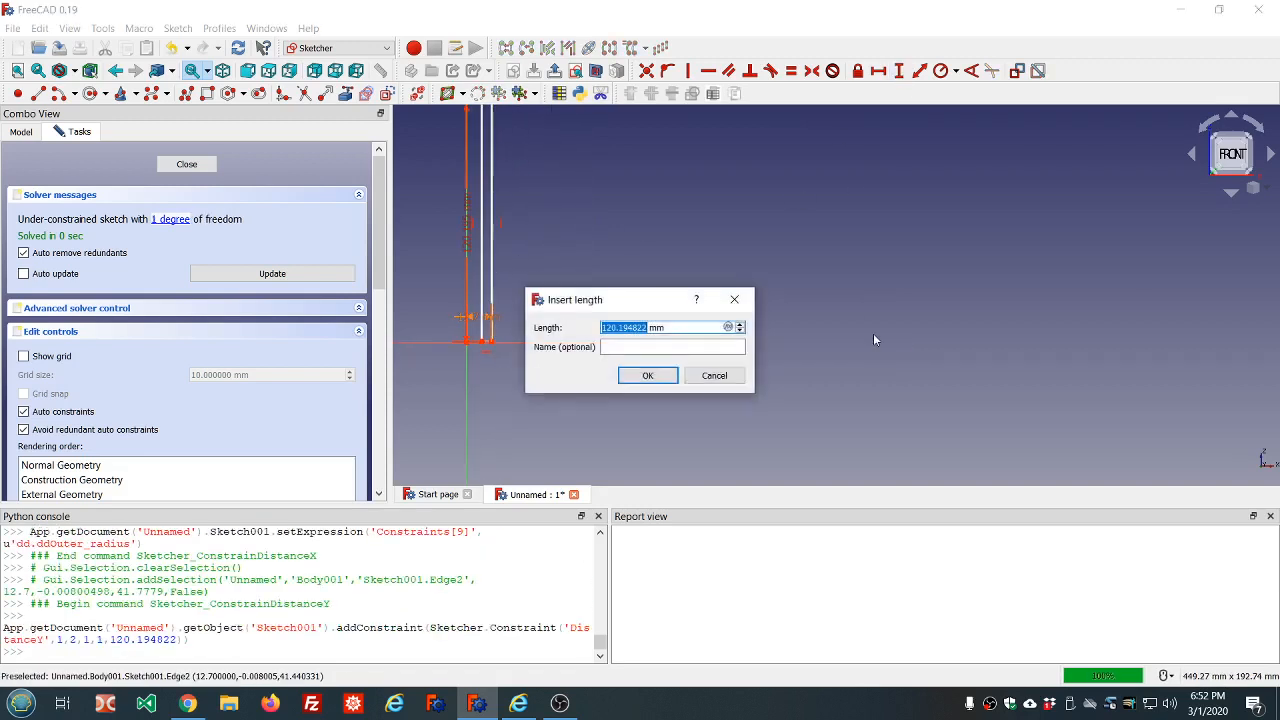
type("=dd.dd")
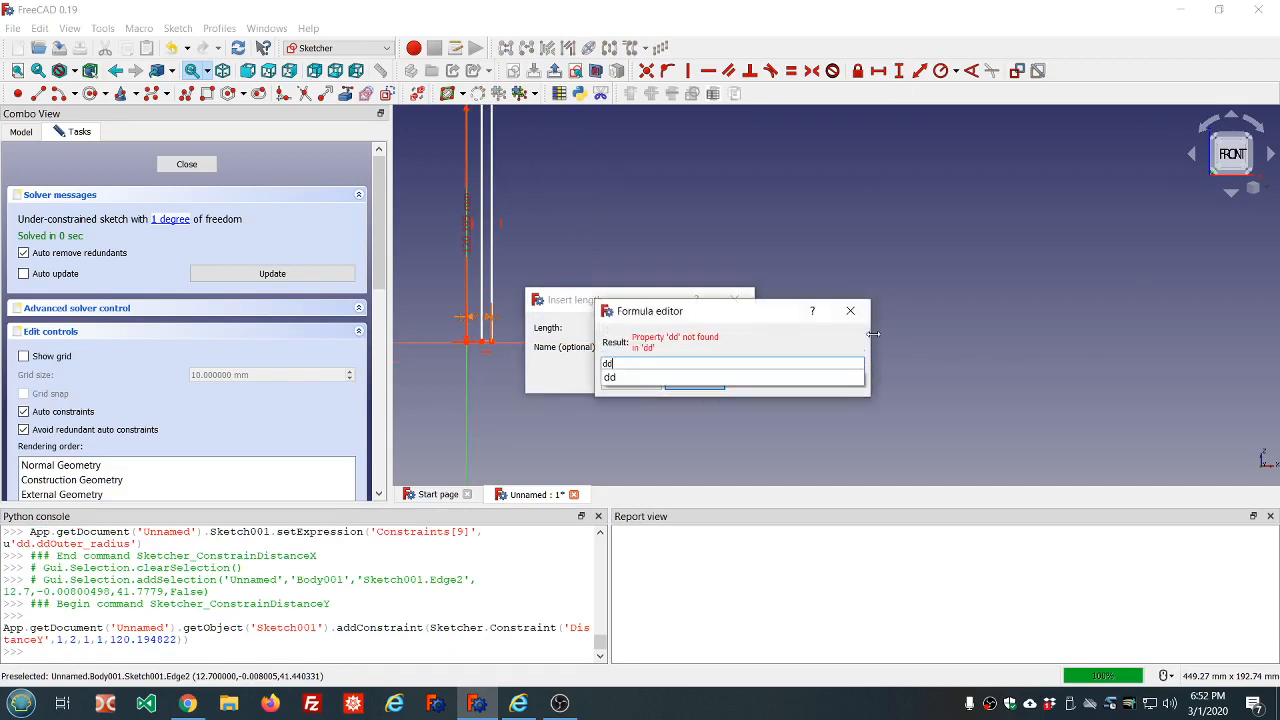
left_click(620, 404)
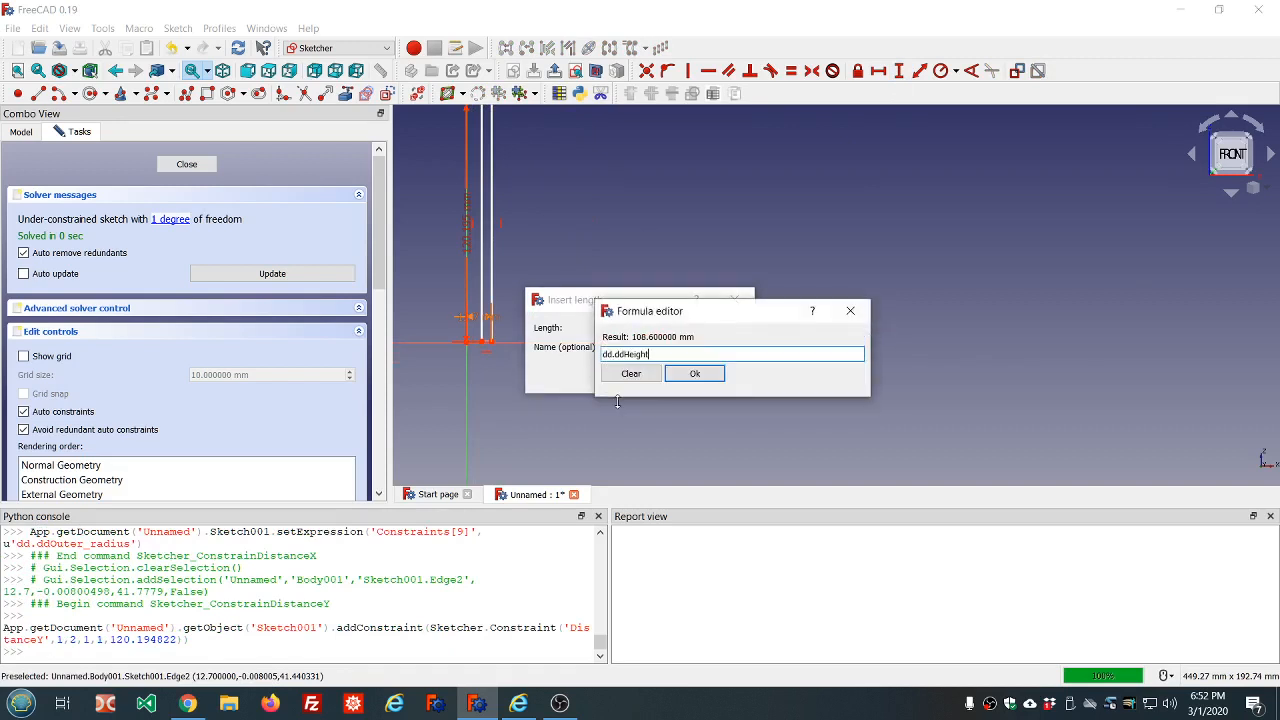
left_click(680, 379)
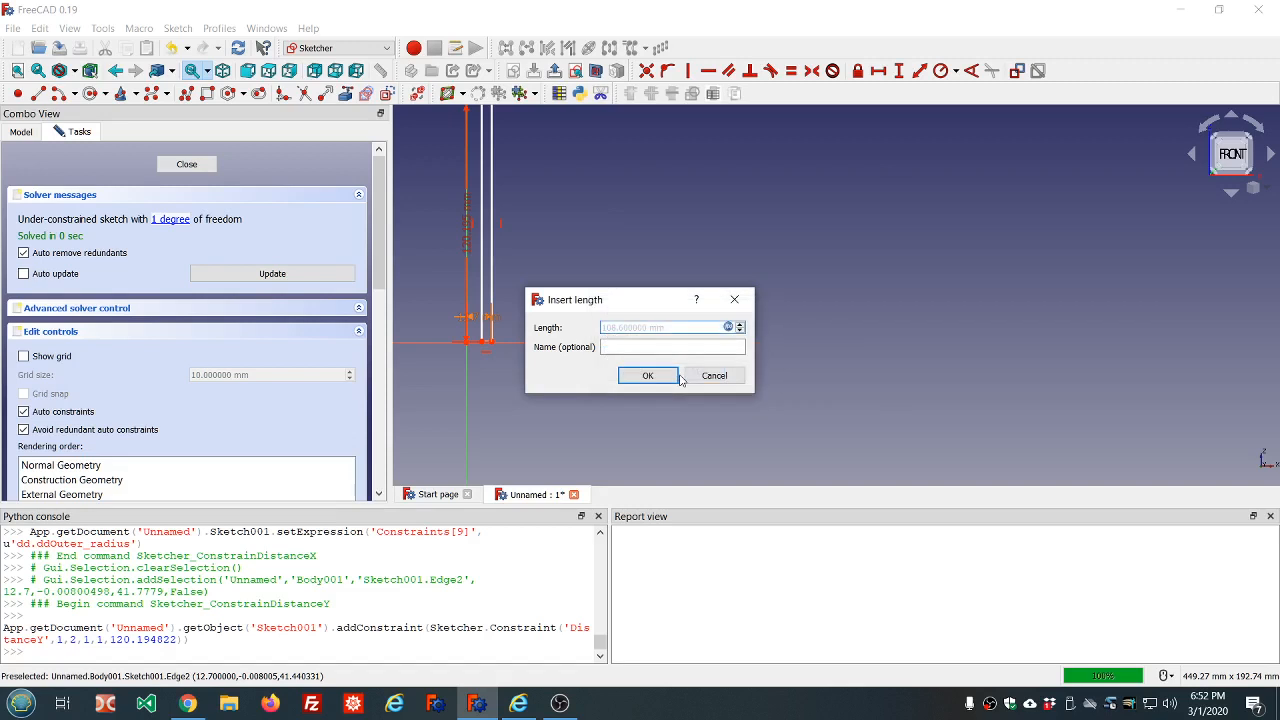
left_click(648, 374)
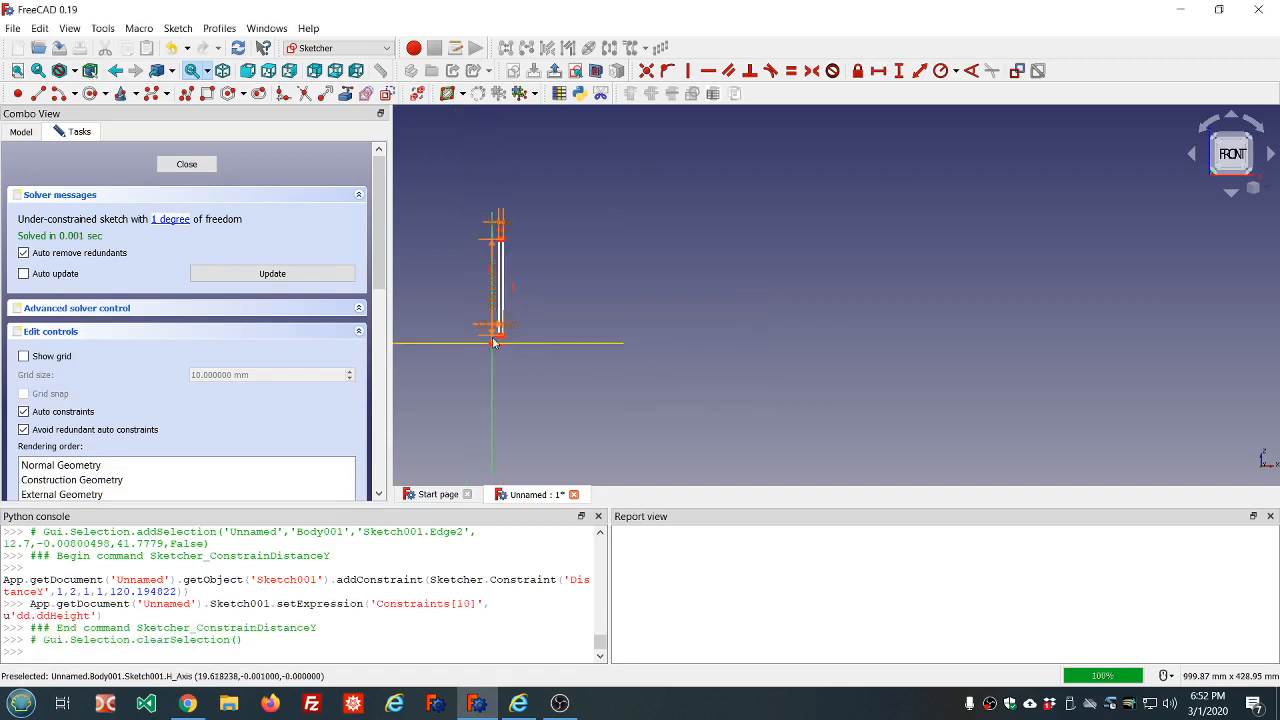
Constrain the rectangle's lower outer corner to lie on the horizontal axis
scroll(512, 343, "up", 5)
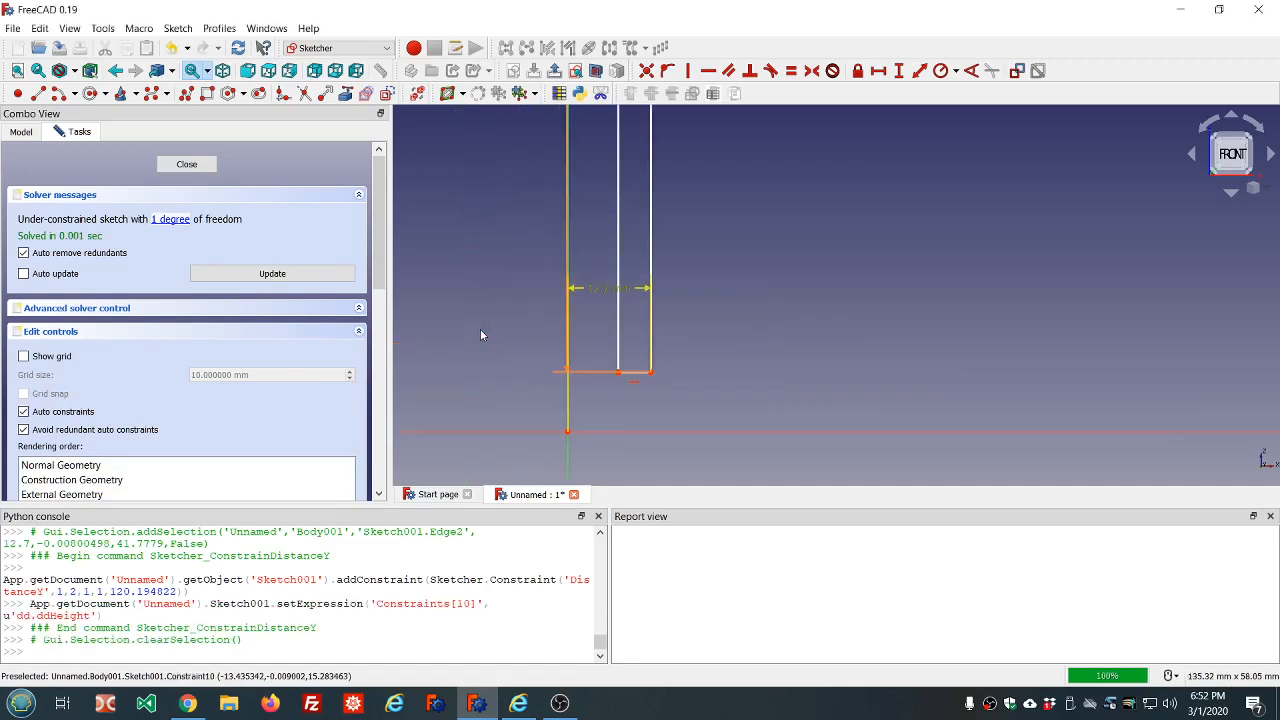
left_click(651, 374)
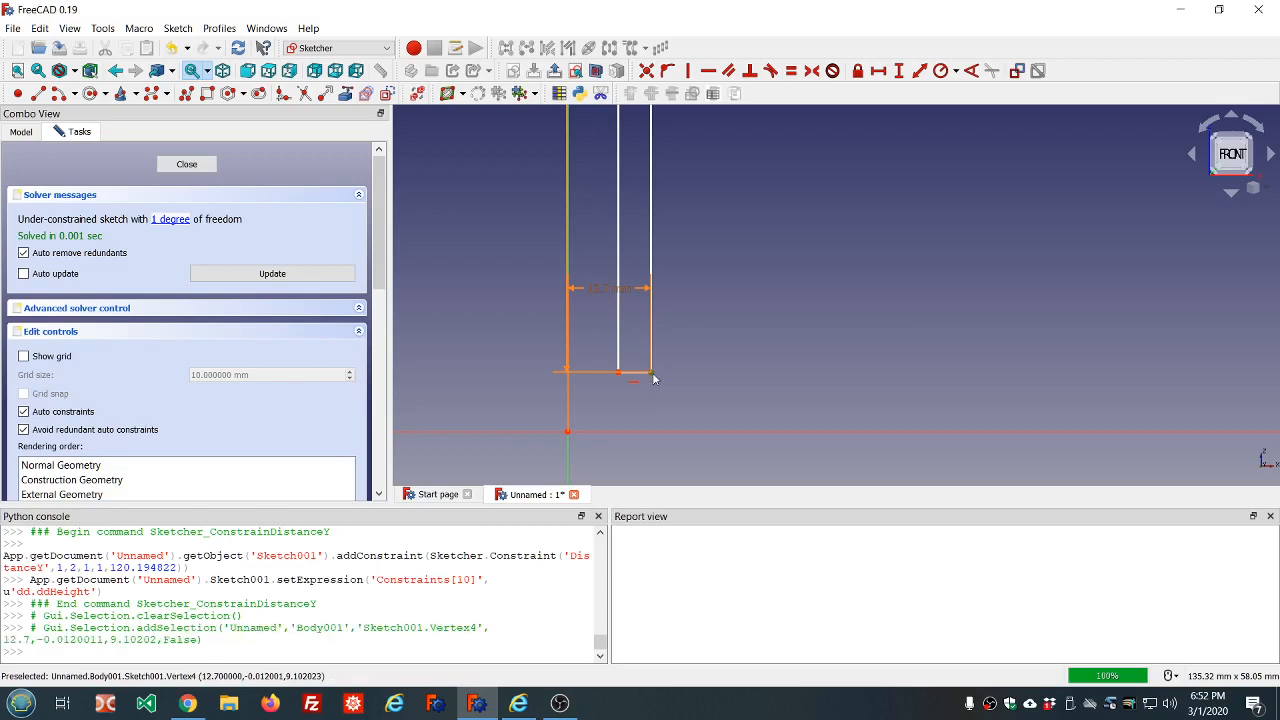
left_click(650, 432)
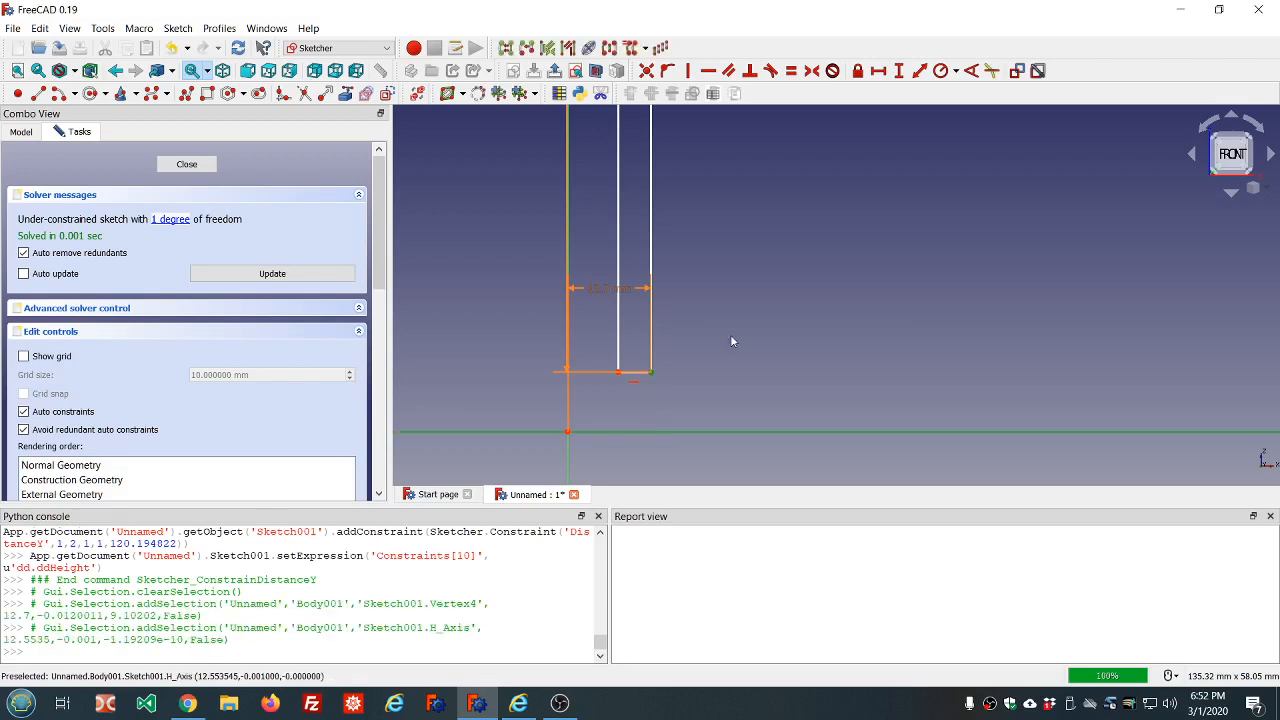
left_click(667, 71)
scroll(734, 214, "down", 10)
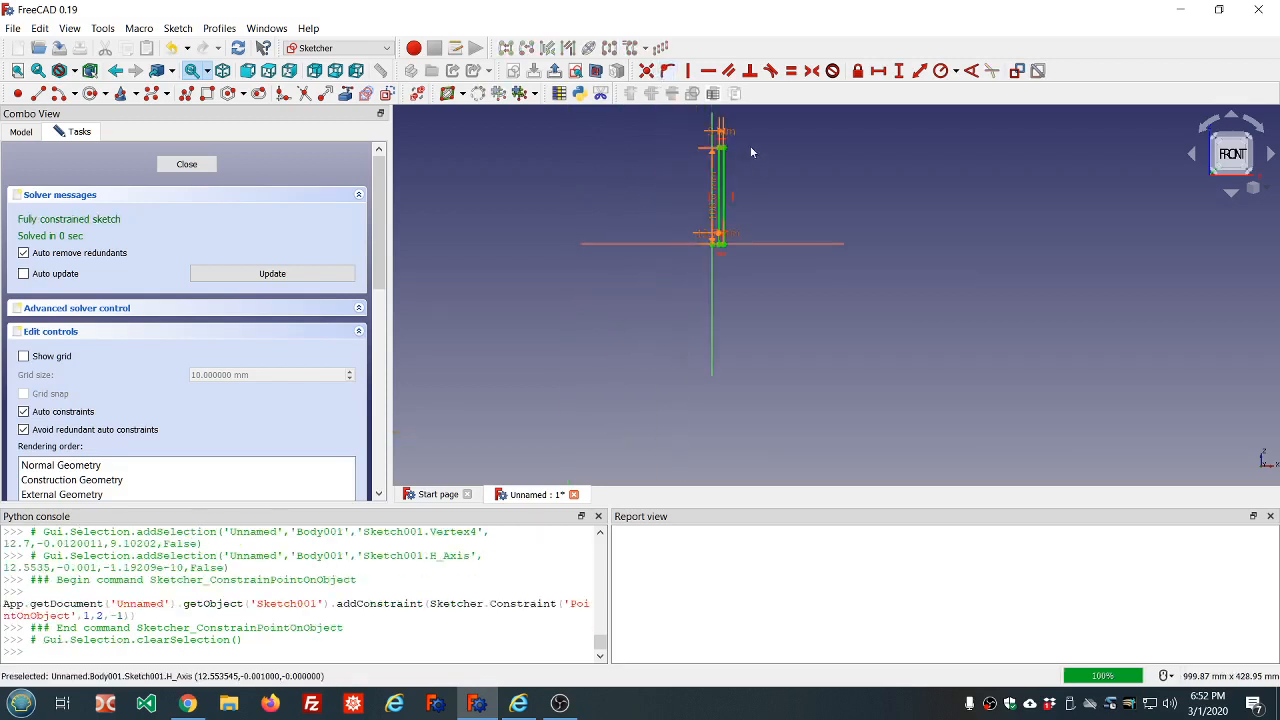
Move the wall thickness and height dimensions clear of the rectangle and close the sketch
scroll(752, 152, "up", 2)
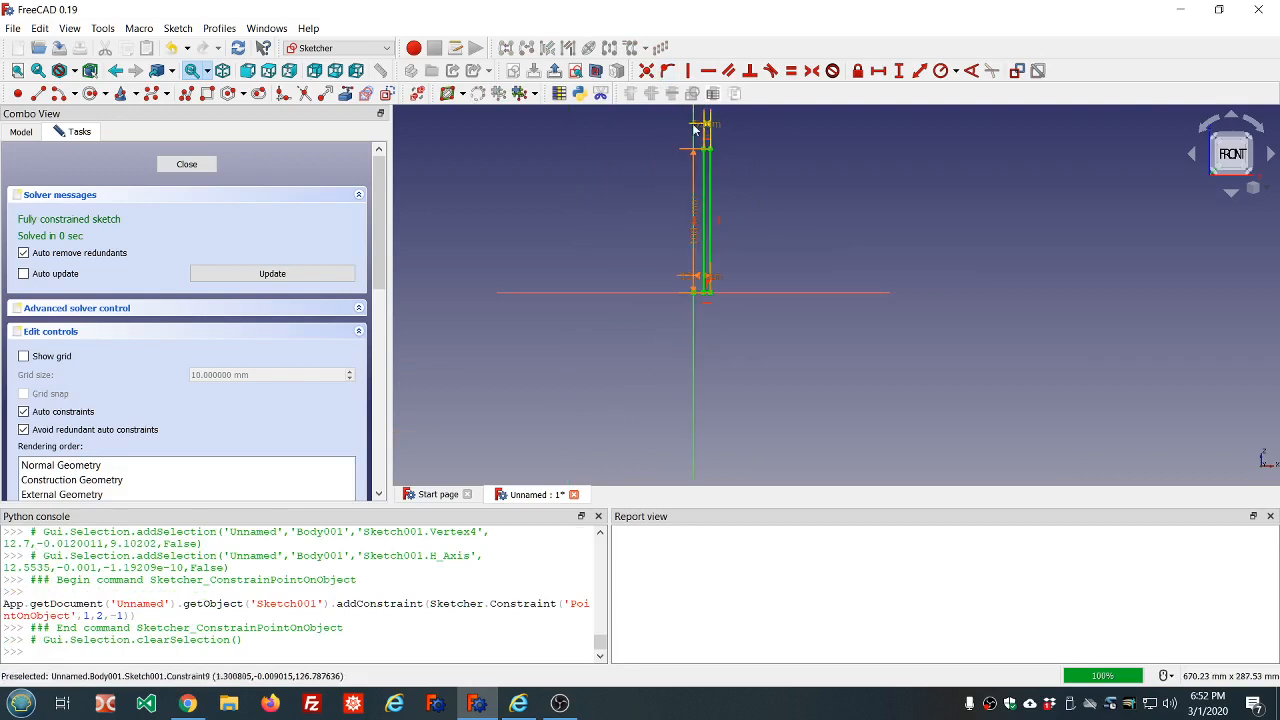
left_click_drag(709, 130, 755, 139)
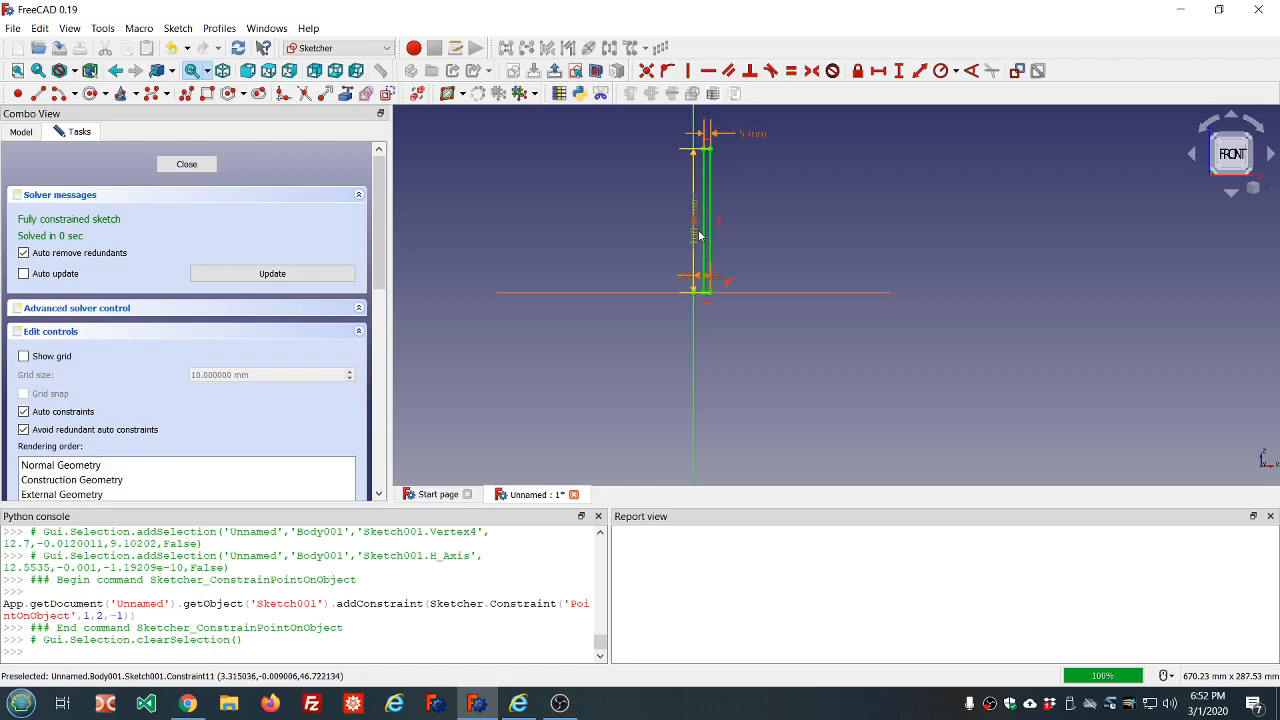
left_click_drag(699, 235, 637, 237)
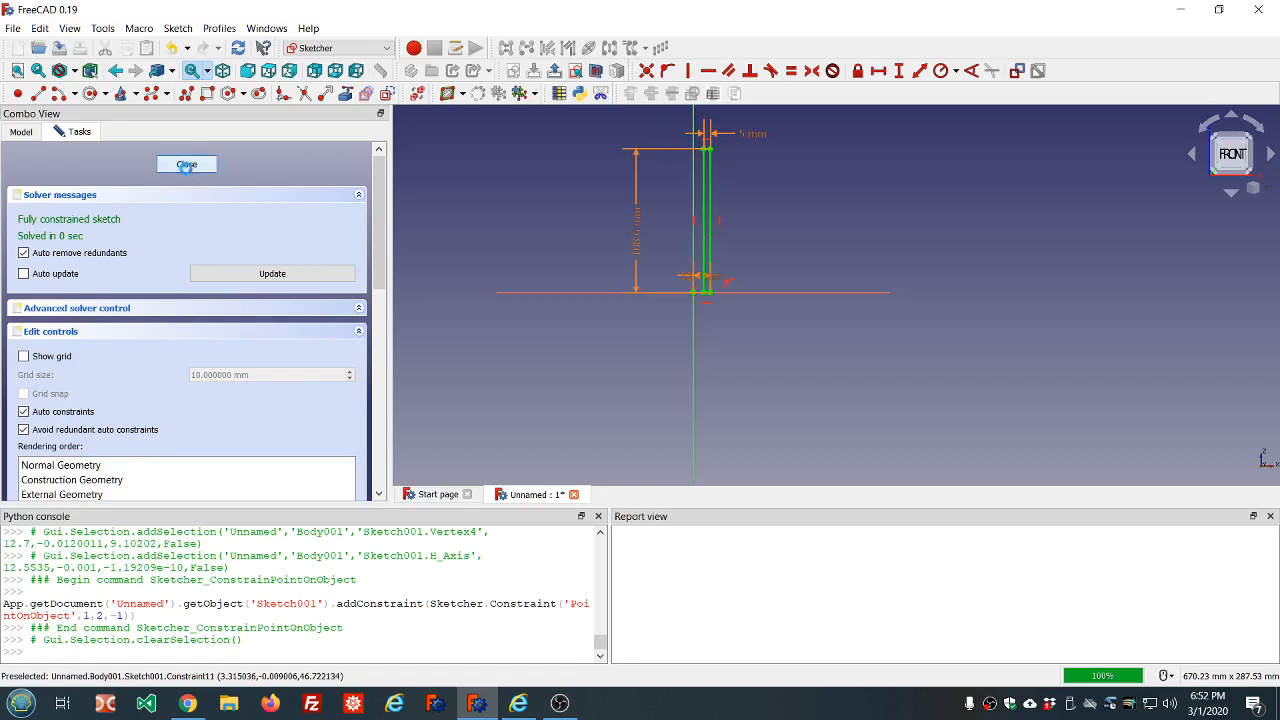
left_click(182, 165)
Revolve the rectangle sketch 360° in the reversed direction, picking the base Z axis in the model as the revolution axis
scroll(702, 233, "down", 5)
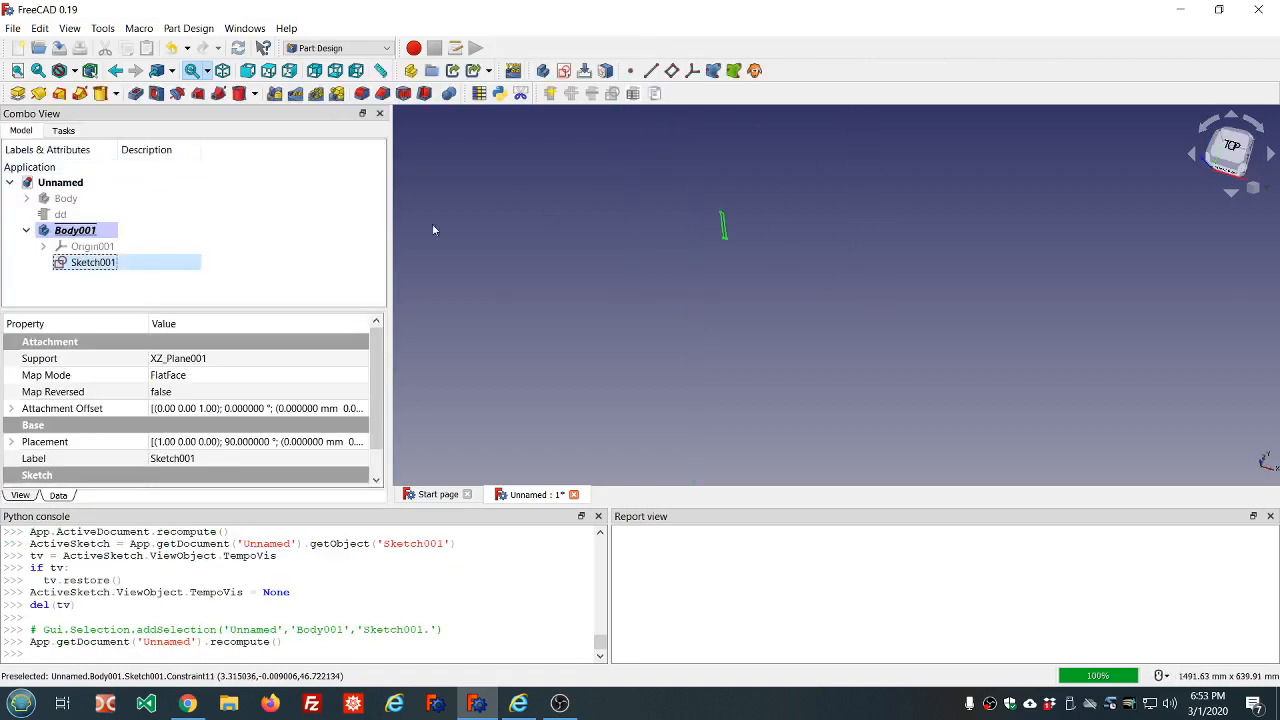
left_click(39, 95)
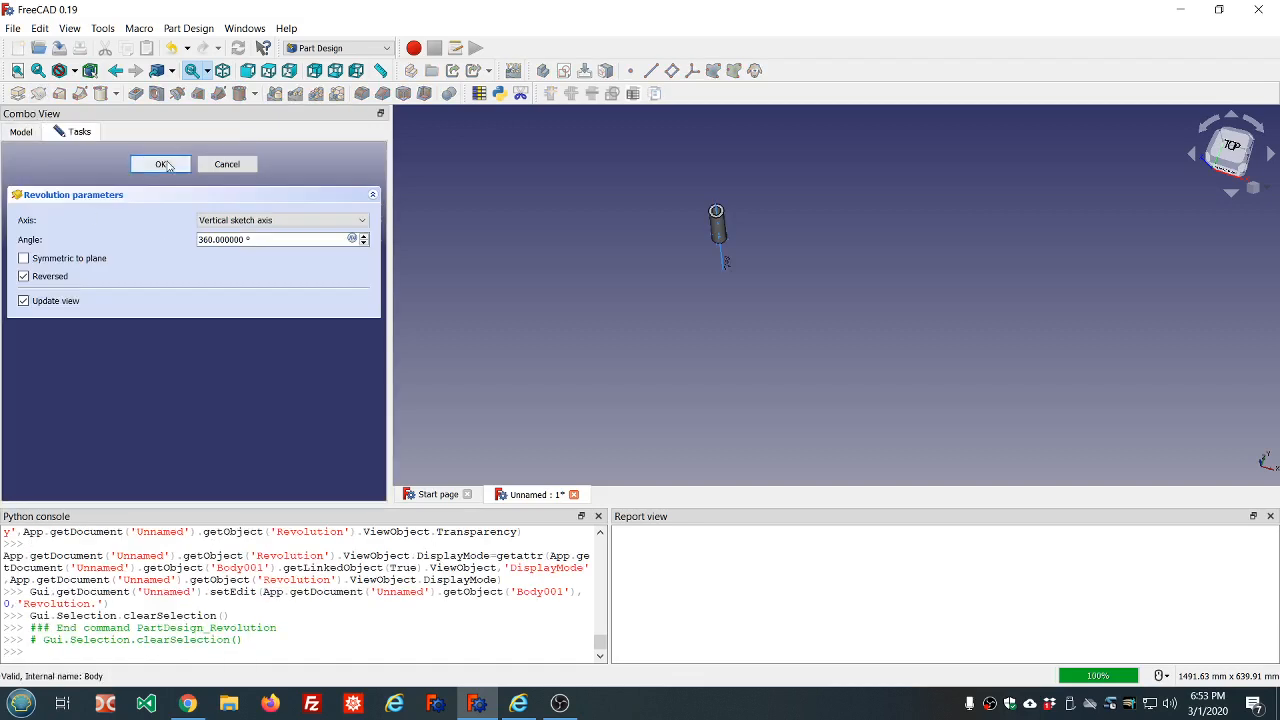
scroll(671, 188, "up", 4)
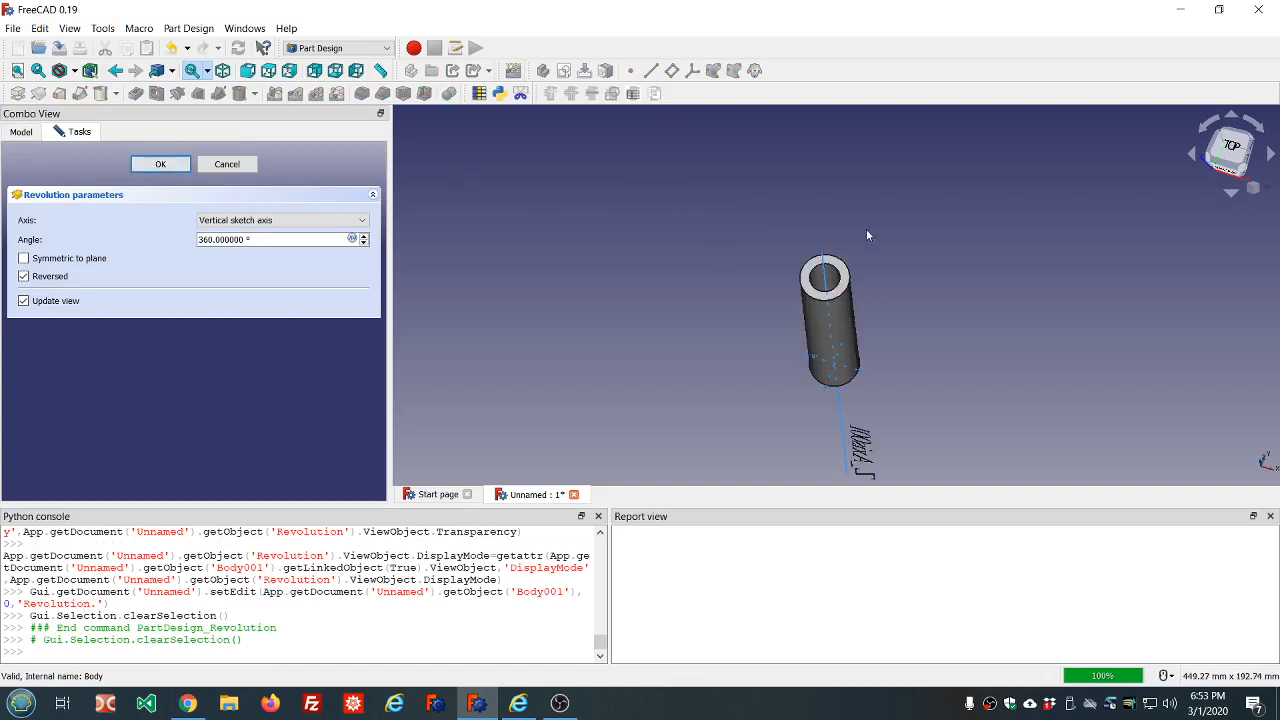
middle_click_drag(918, 316, 949, 260)
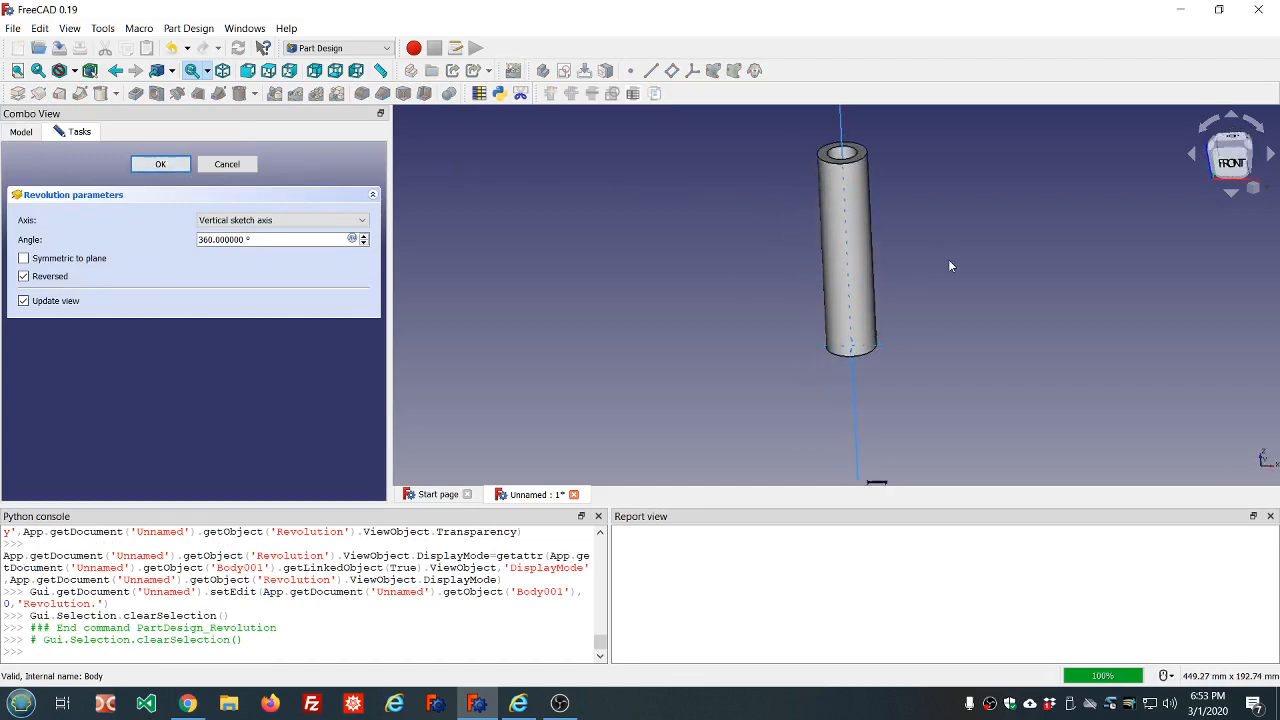
scroll(890, 354, "up", 3)
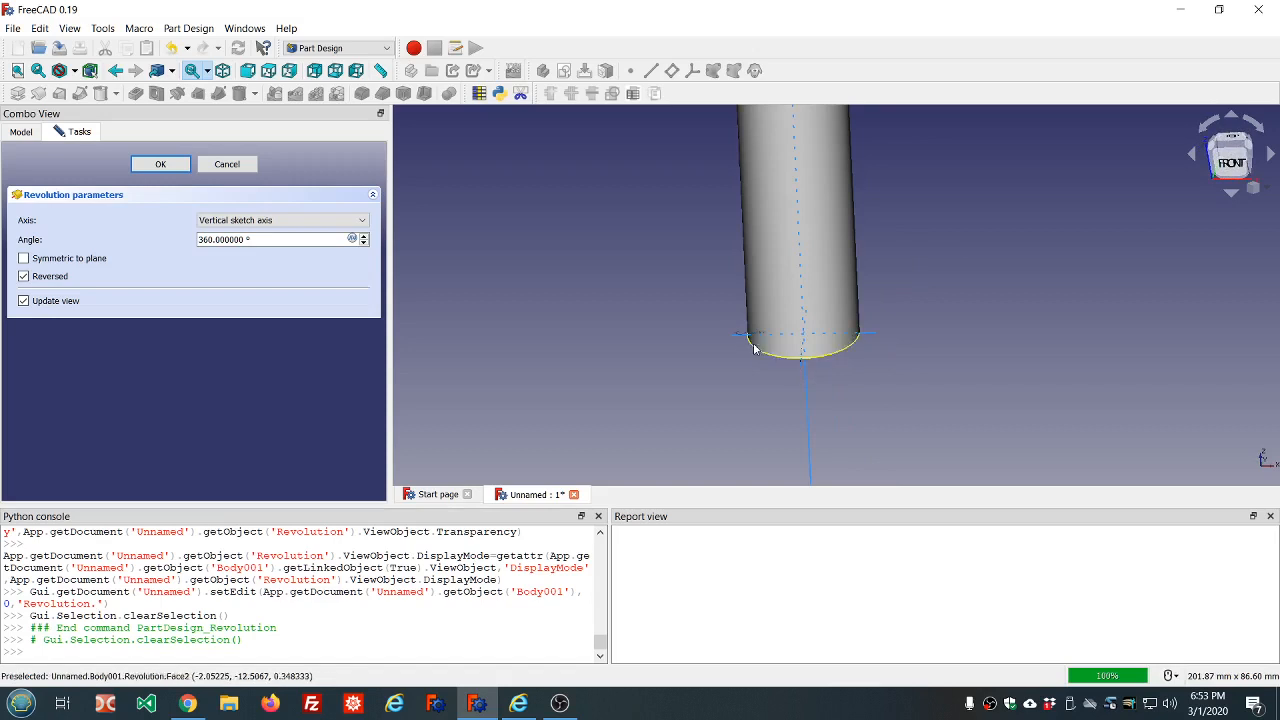
scroll(909, 366, "down", 3)
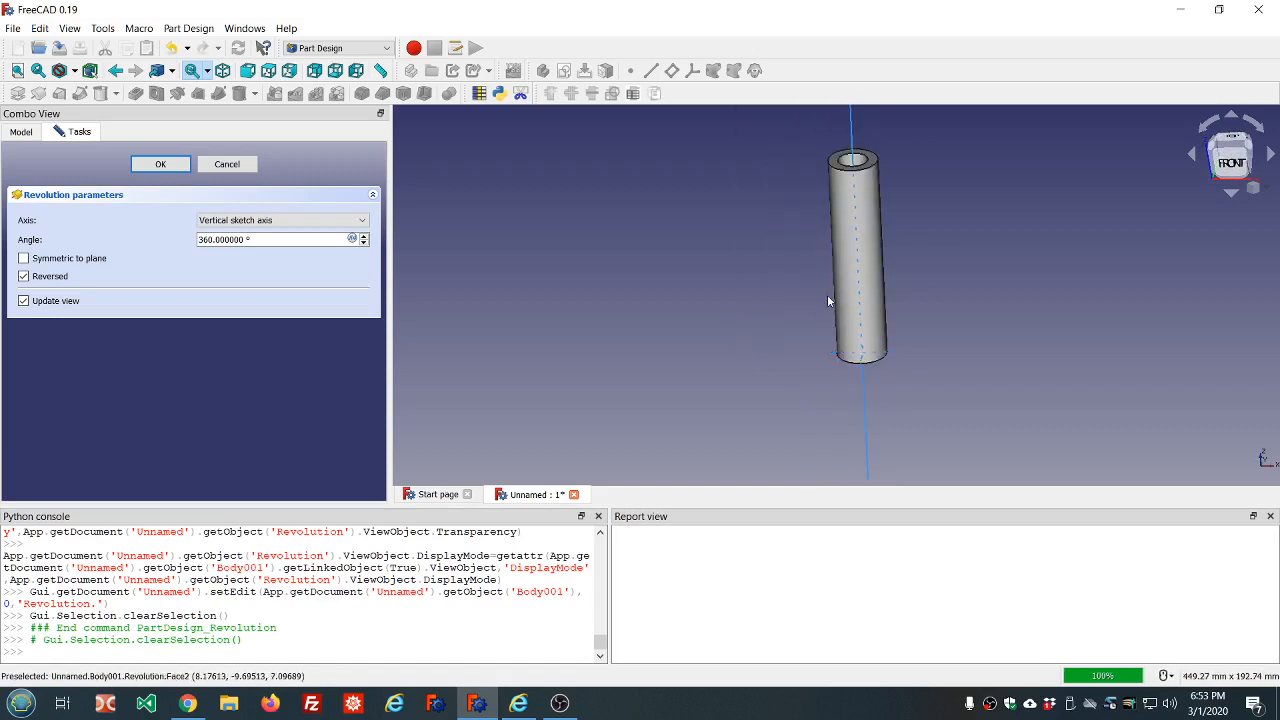
left_click(362, 221)
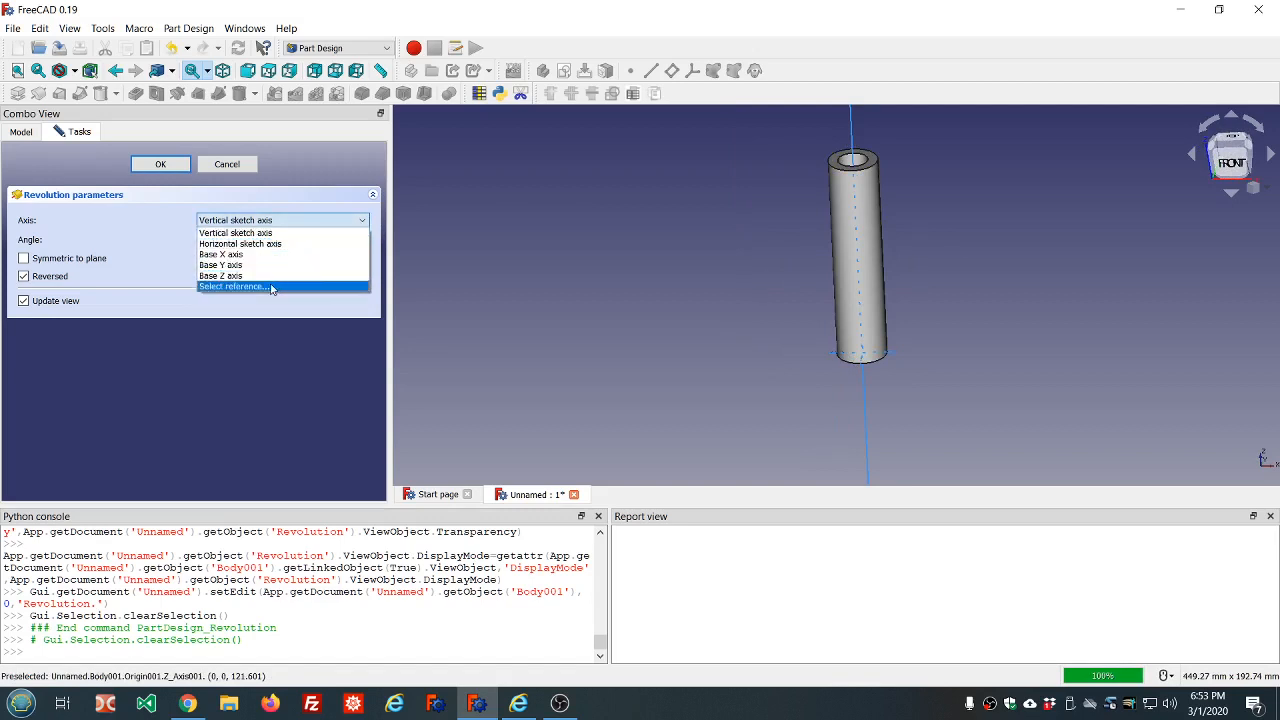
left_click(271, 288)
left_click(861, 331)
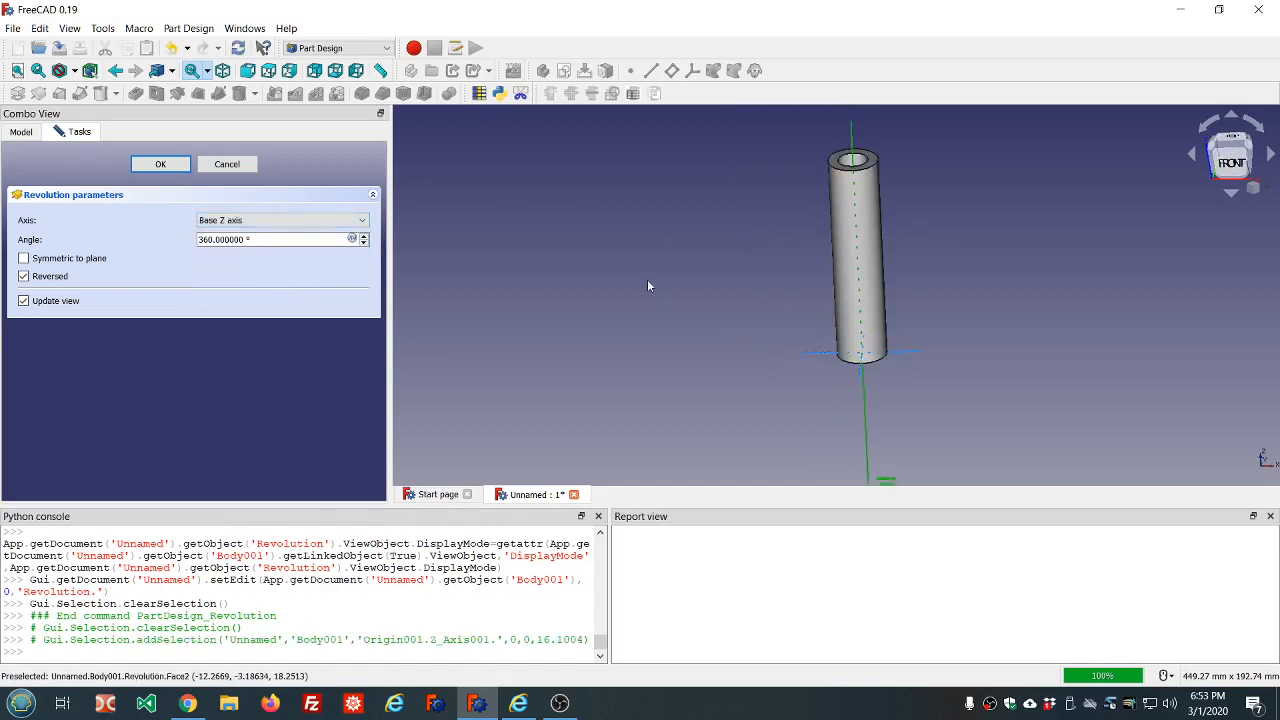
left_click(160, 165)
Toggle the first body's visibility to compare its padded tube with the revolved one, and inspect the revolved tube from several angles
scroll(510, 200, "down", 5)
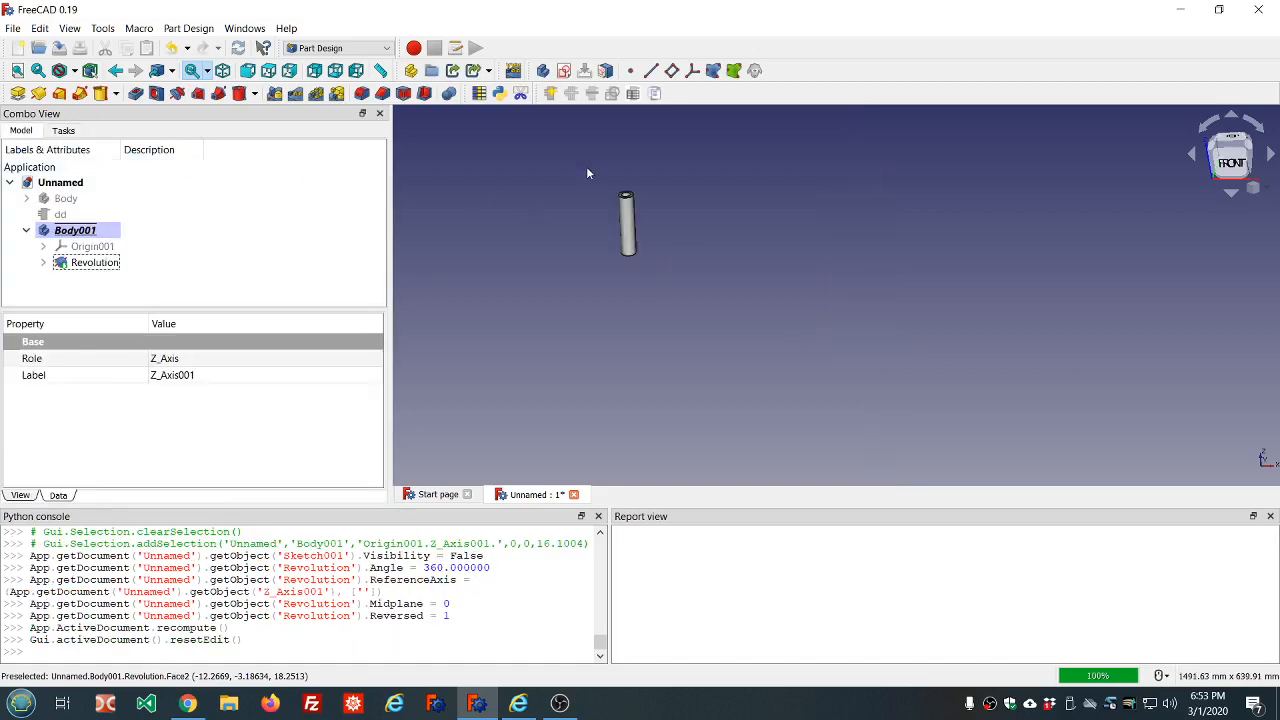
left_click(80, 201)
key("space")
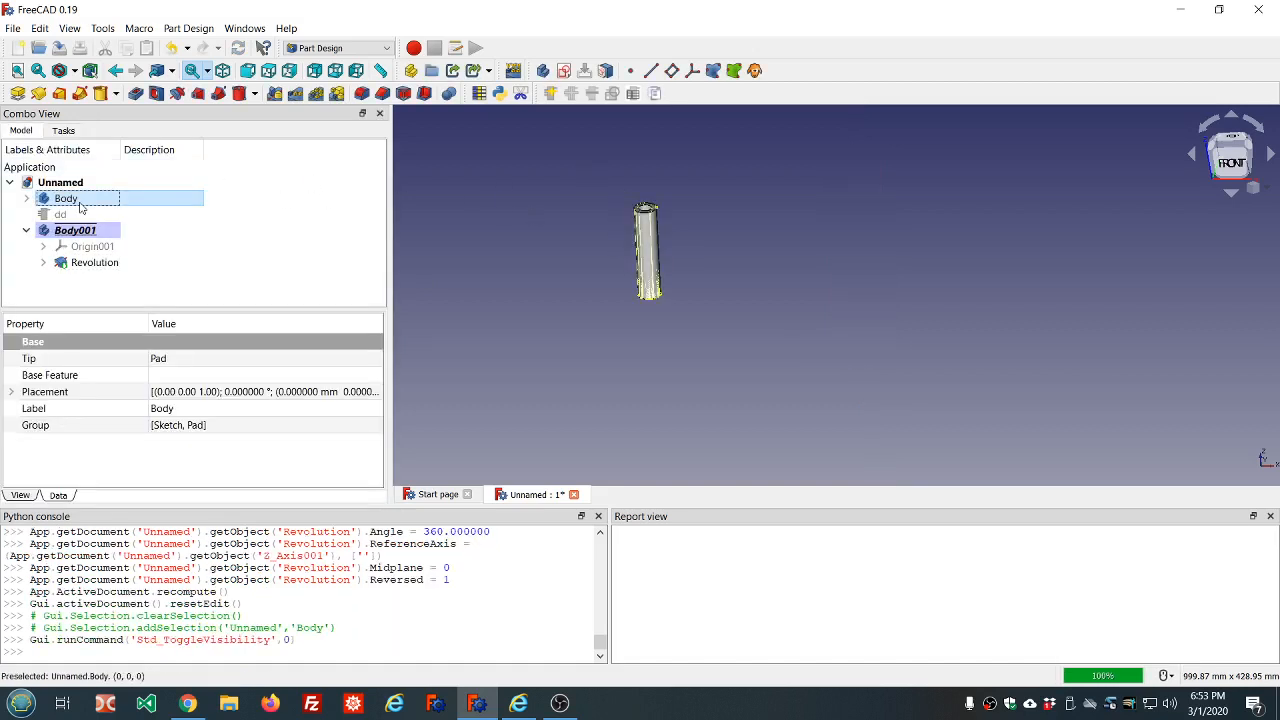
key("space")
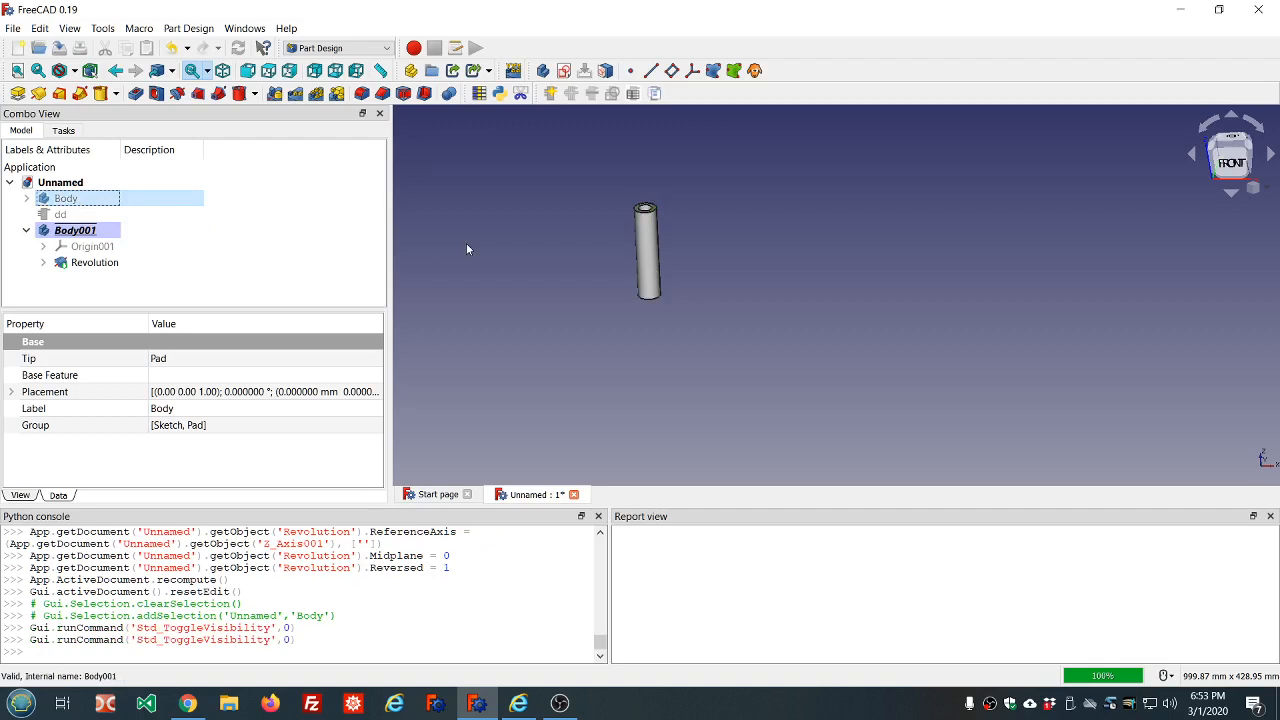
key("space")
key("space")
scroll(589, 210, "up", 8)
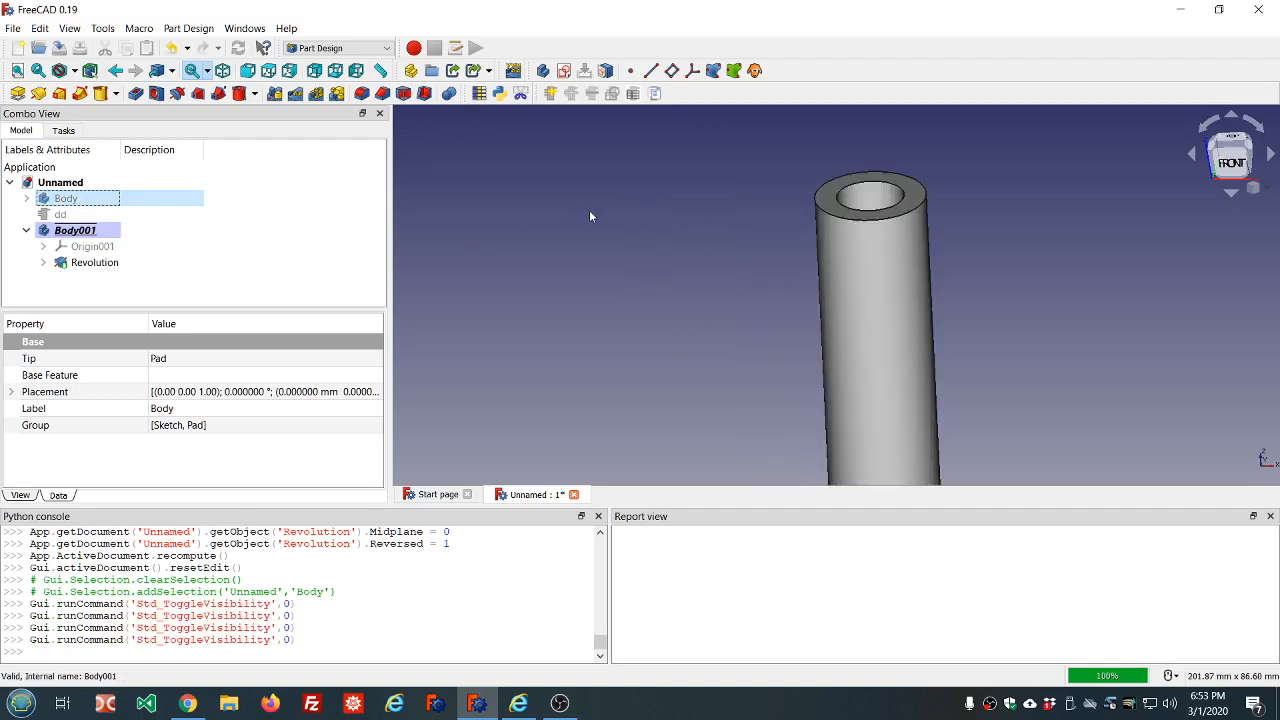
middle_click_drag(788, 196, 788, 241)
scroll(788, 246, "down", 6)
scroll(897, 274, "up", 2)
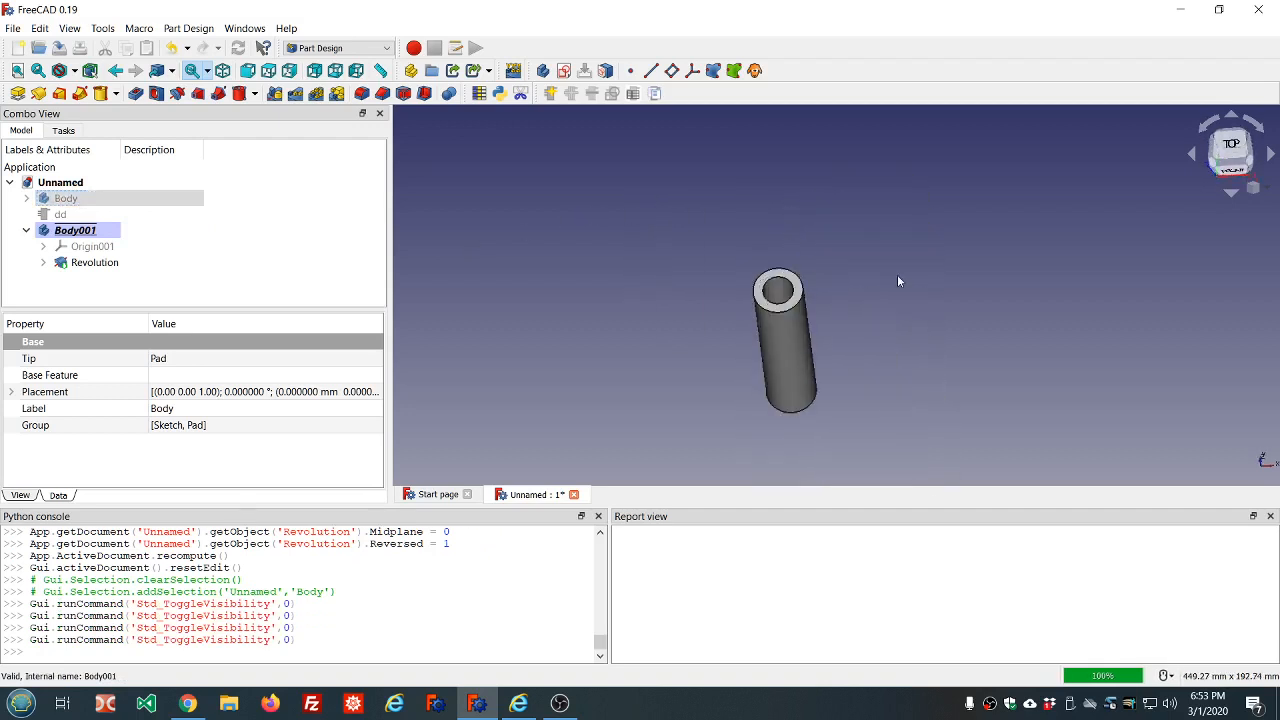
middle_click_drag(842, 283, 859, 246)
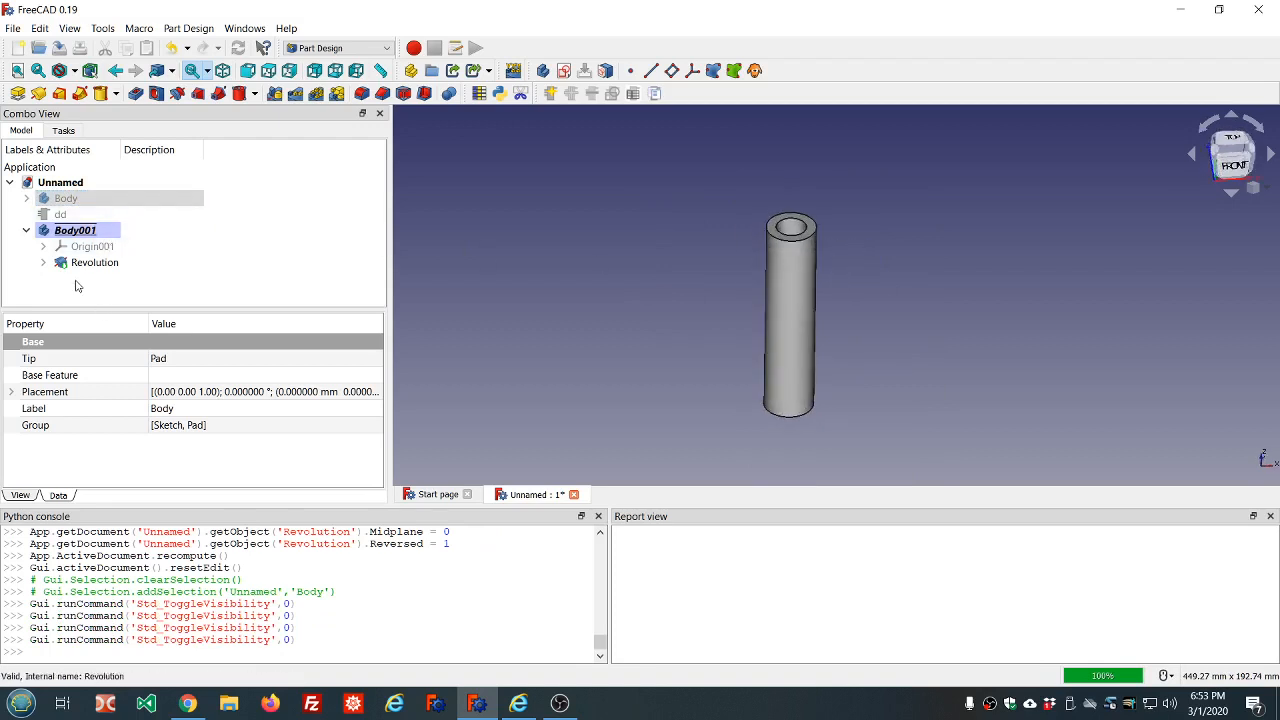
Hide the revolved body and create a third, empty body
left_click(180, 231)
key("space")
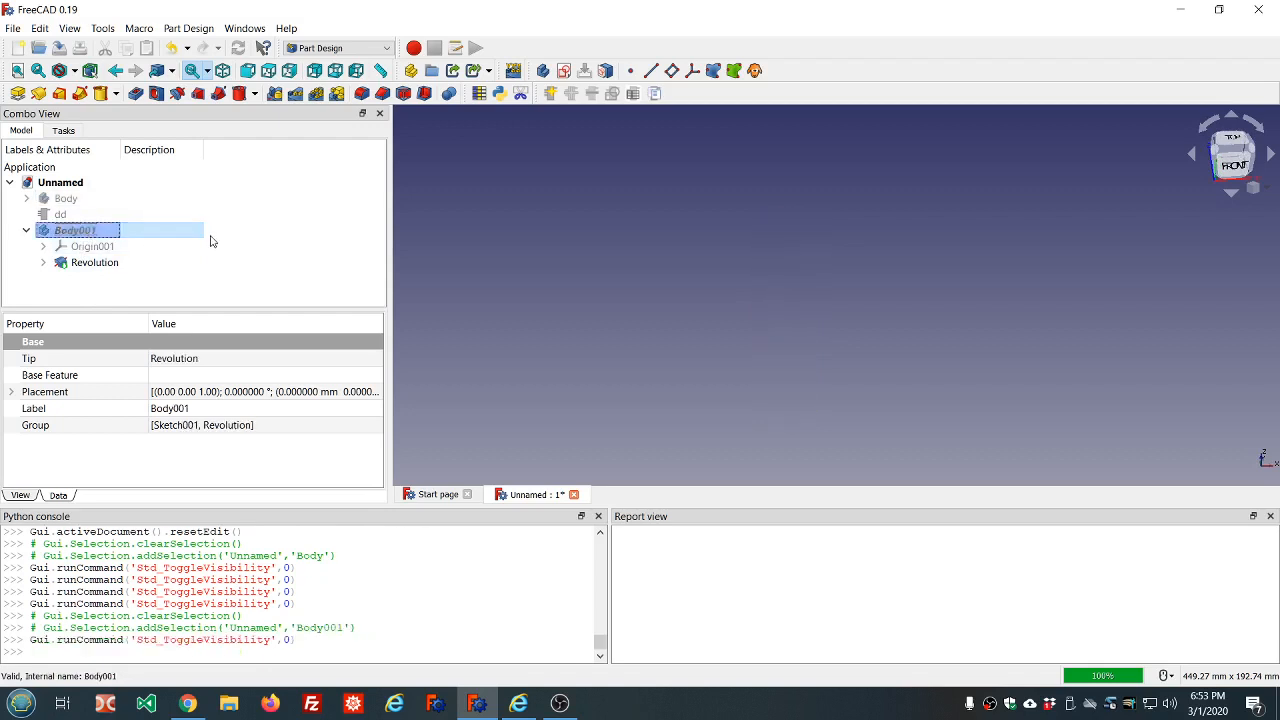
left_click(272, 234)
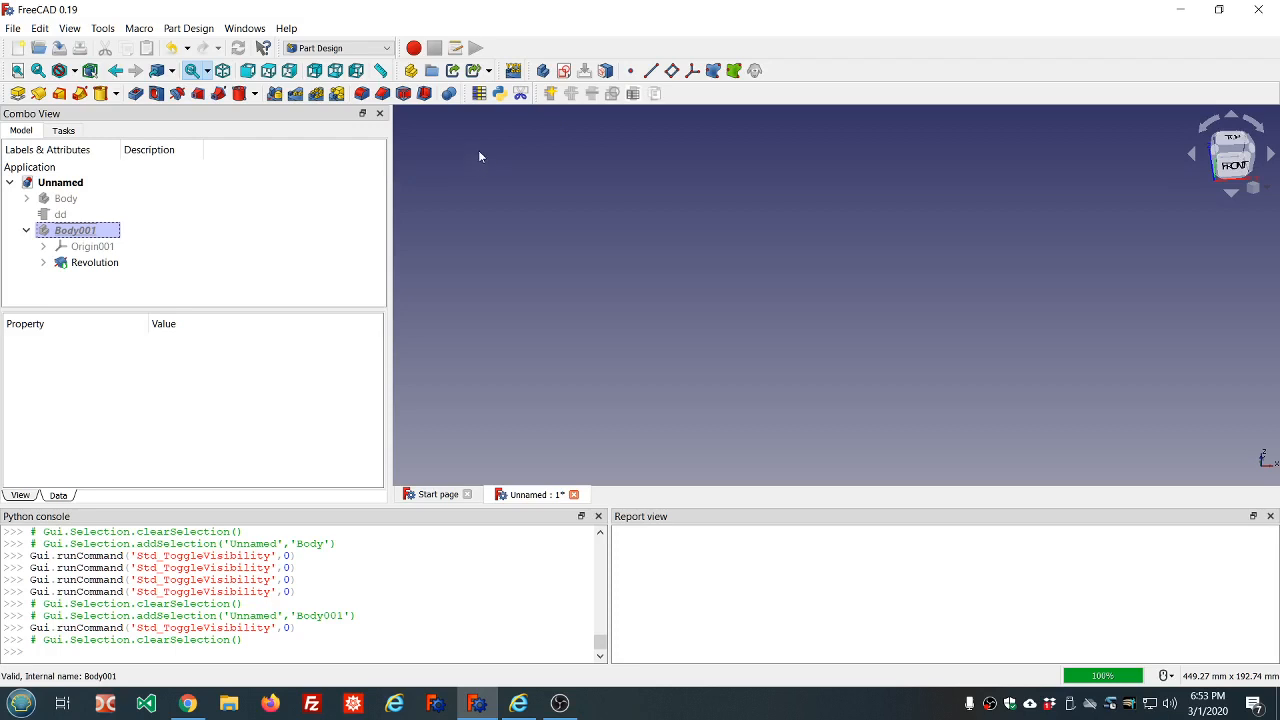
left_click(538, 74)
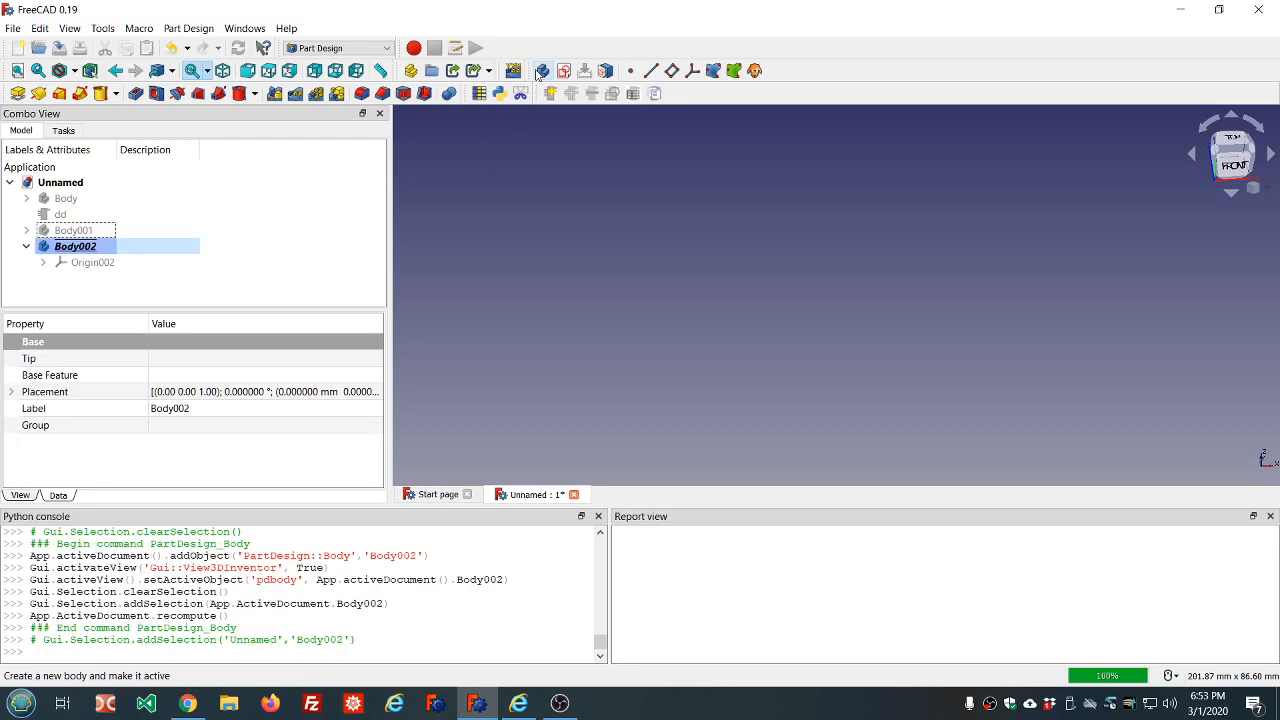
Open the parameter editor and examine the TreeActiveUnderlined and TreeActiveOverlined entries in the TreeView preferences group
left_click(66, 199)
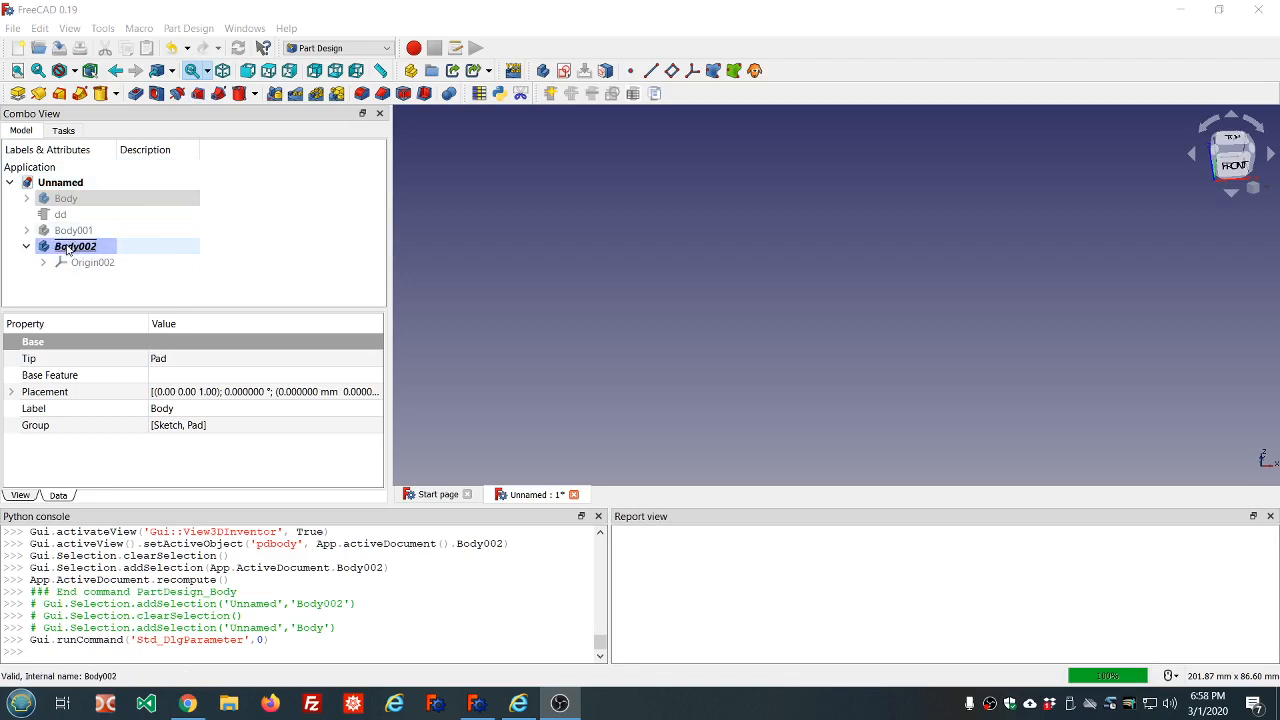
left_click(77, 250)
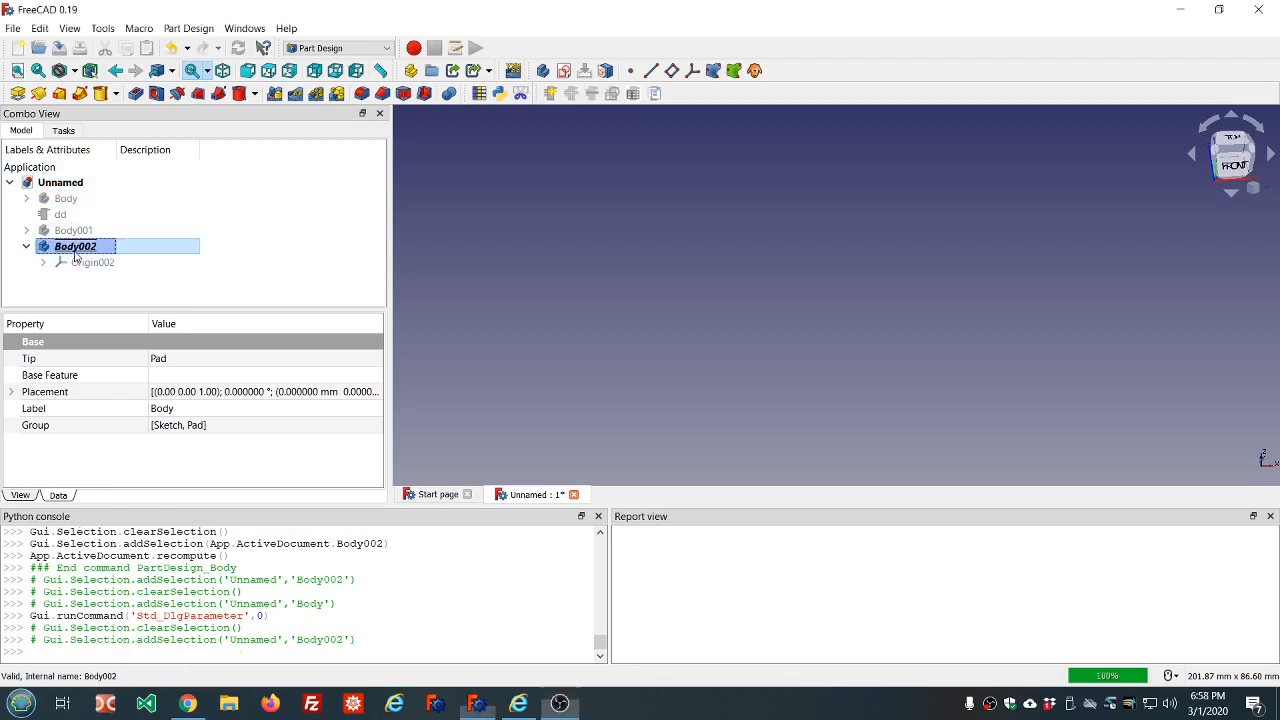
left_click(105, 29)
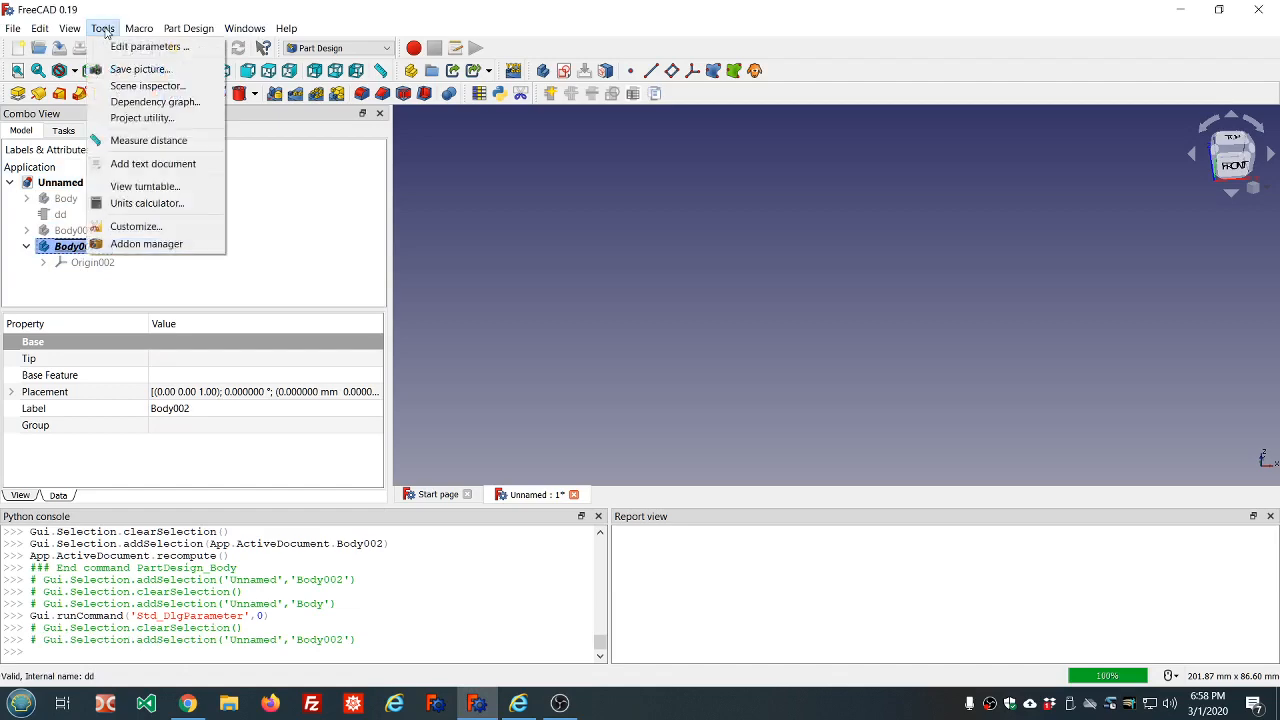
left_click(130, 47)
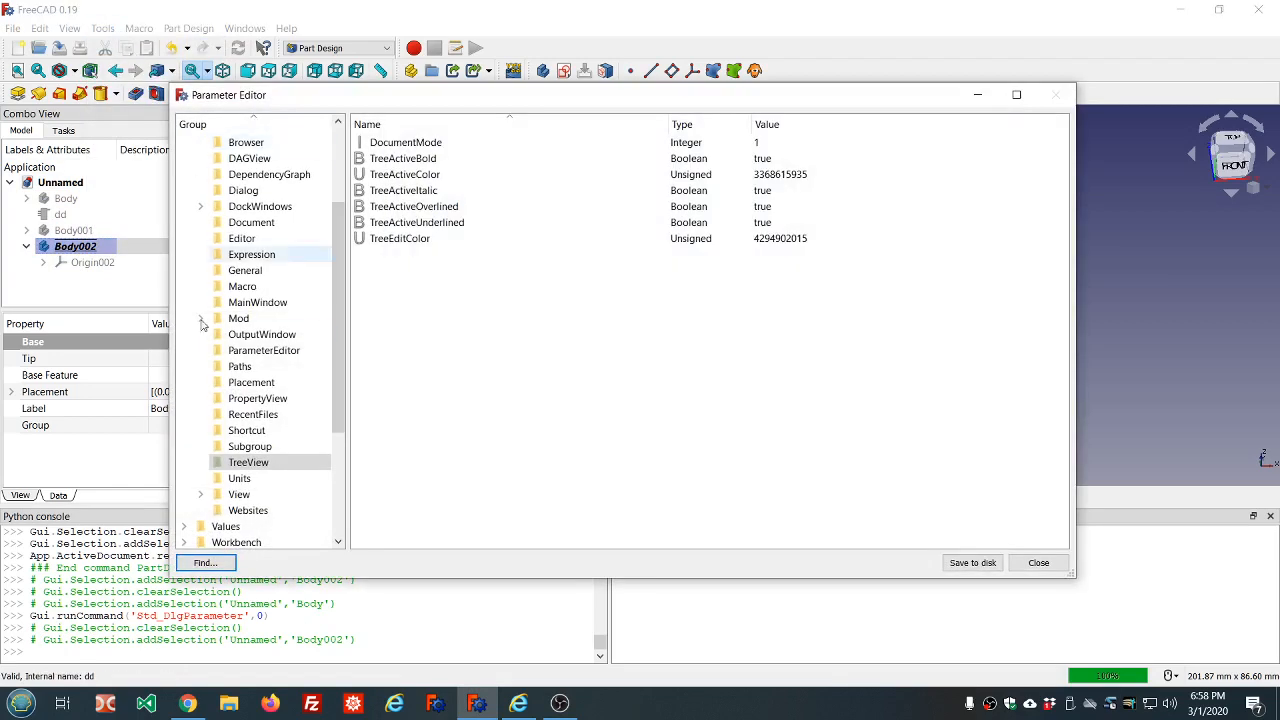
left_click_drag(341, 392, 340, 316)
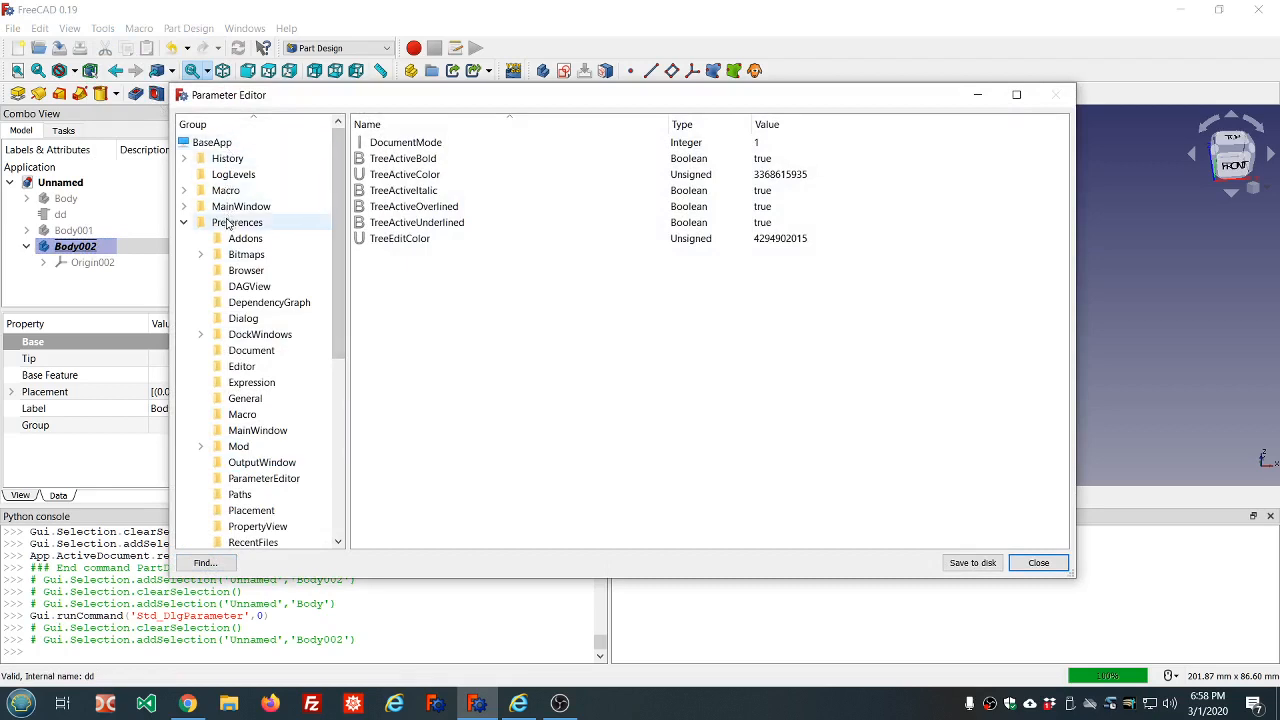
scroll(243, 318, "down", 2)
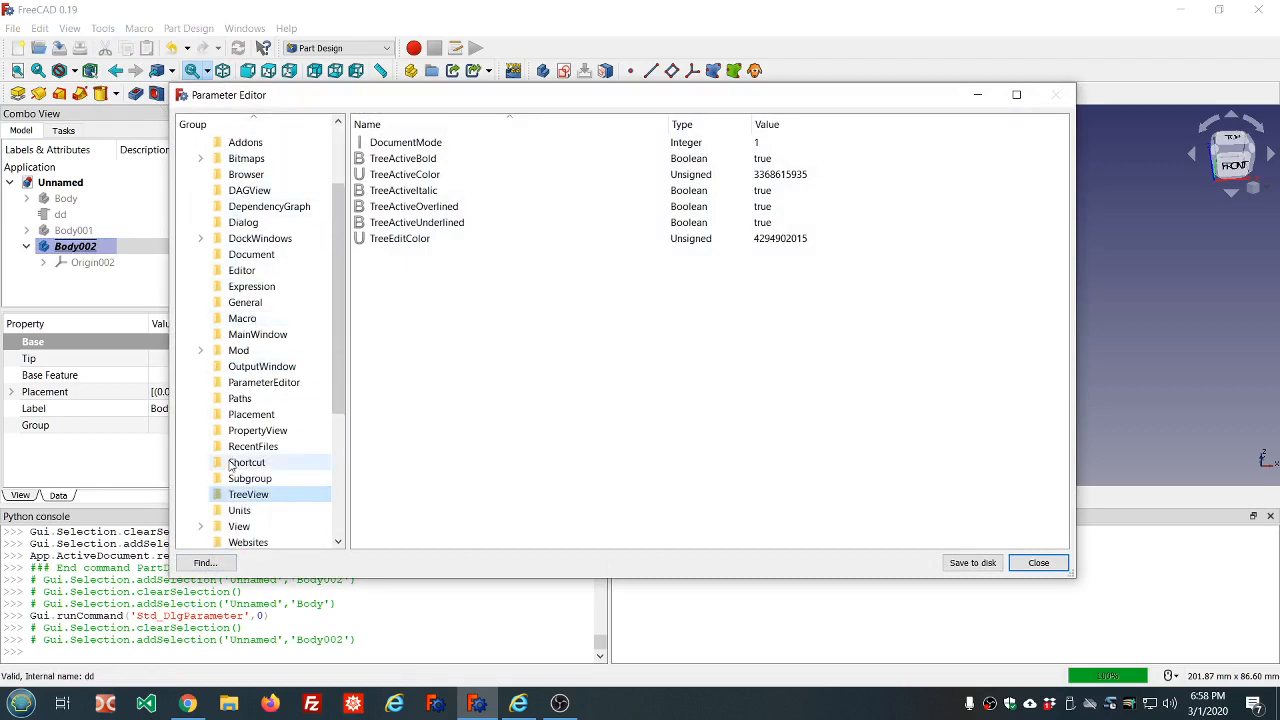
left_click(403, 225)
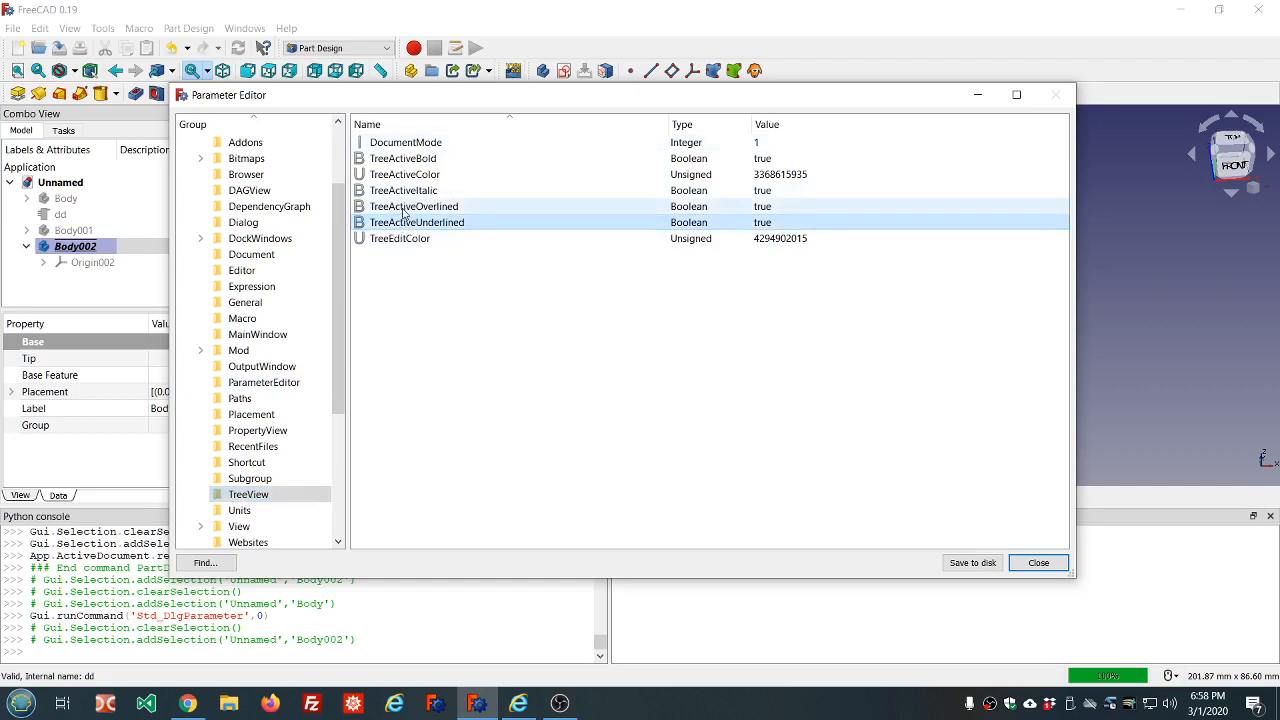
left_click(403, 211)
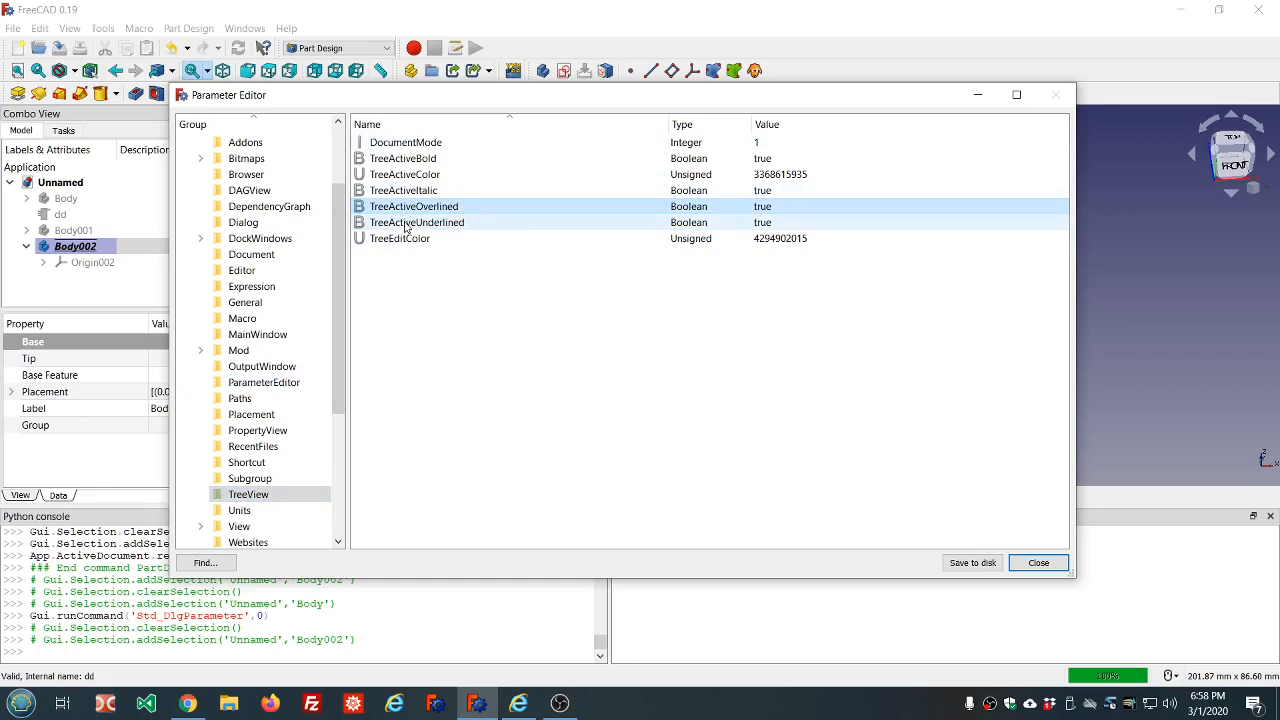
right_click(403, 266)
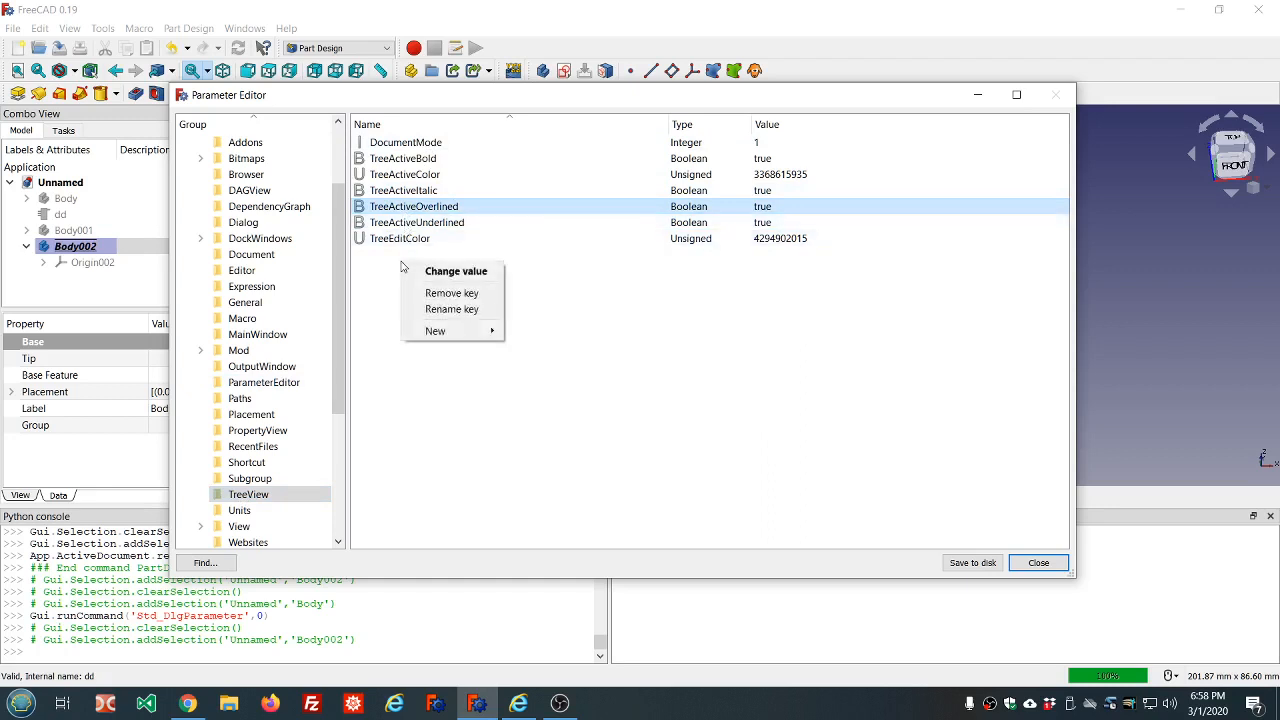
mouse_move(428, 331)
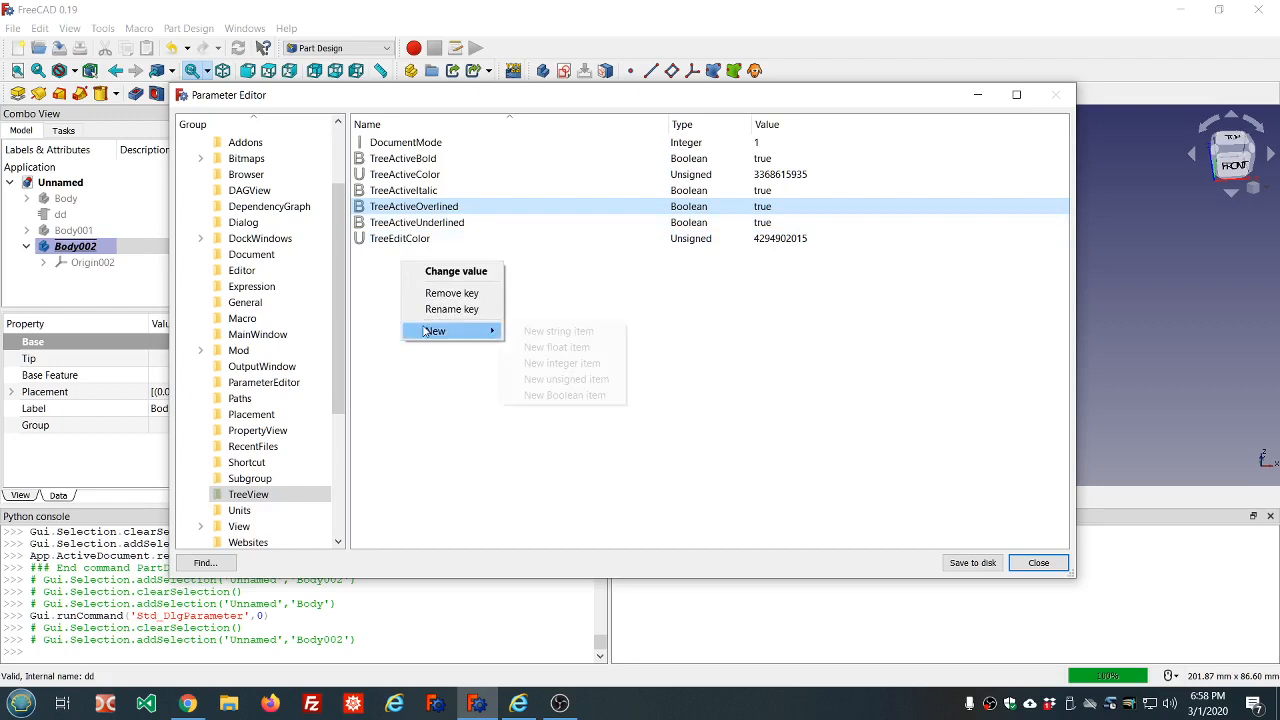
left_click(553, 396)
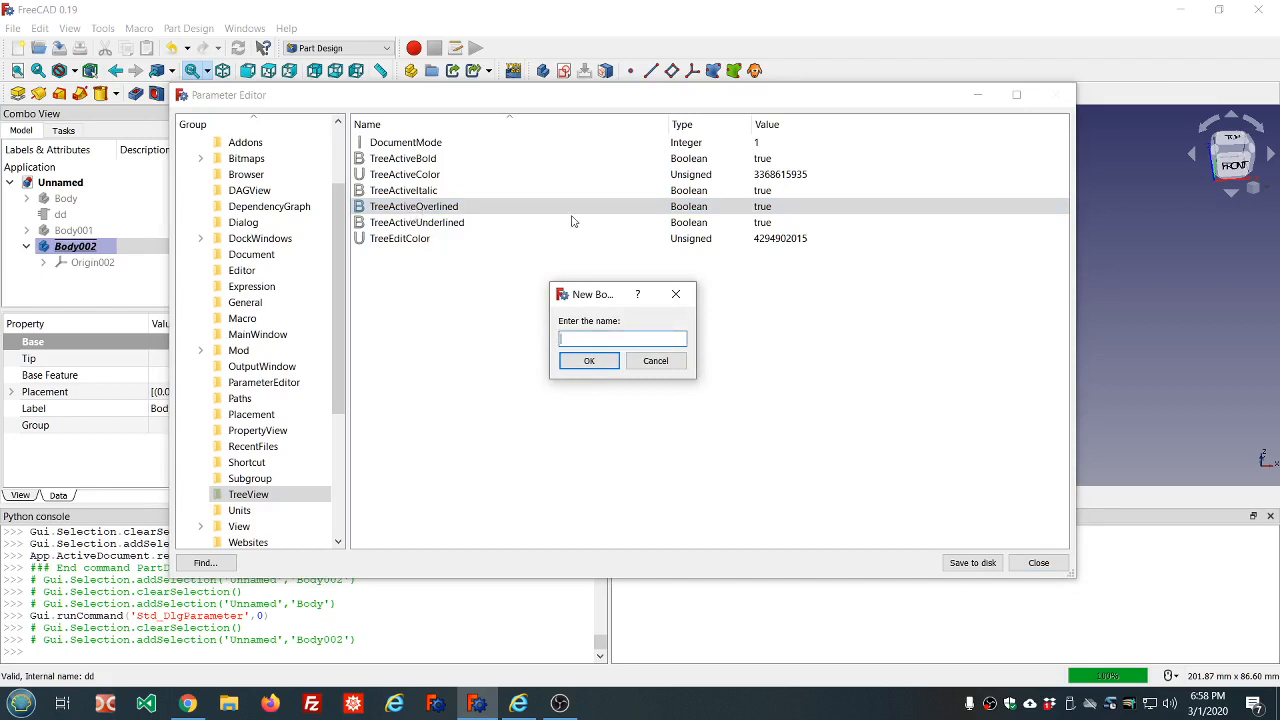
left_click(647, 369)
right_click(429, 334)
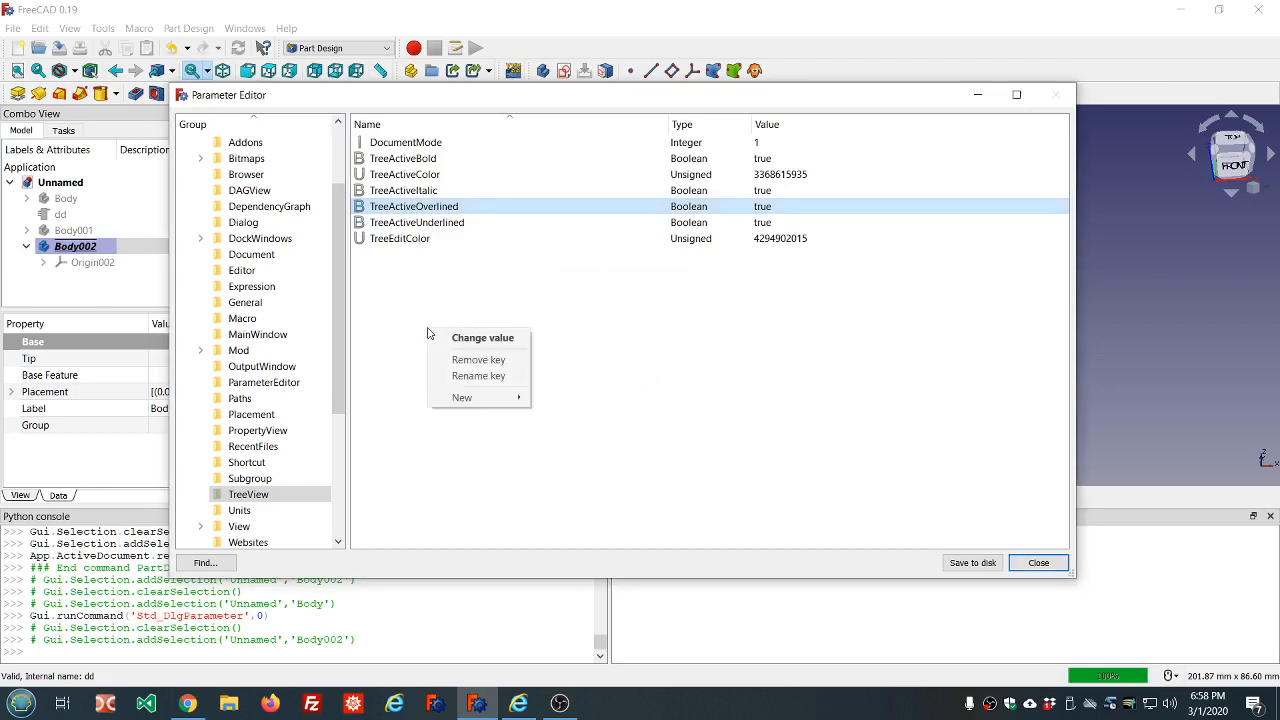
mouse_move(474, 398)
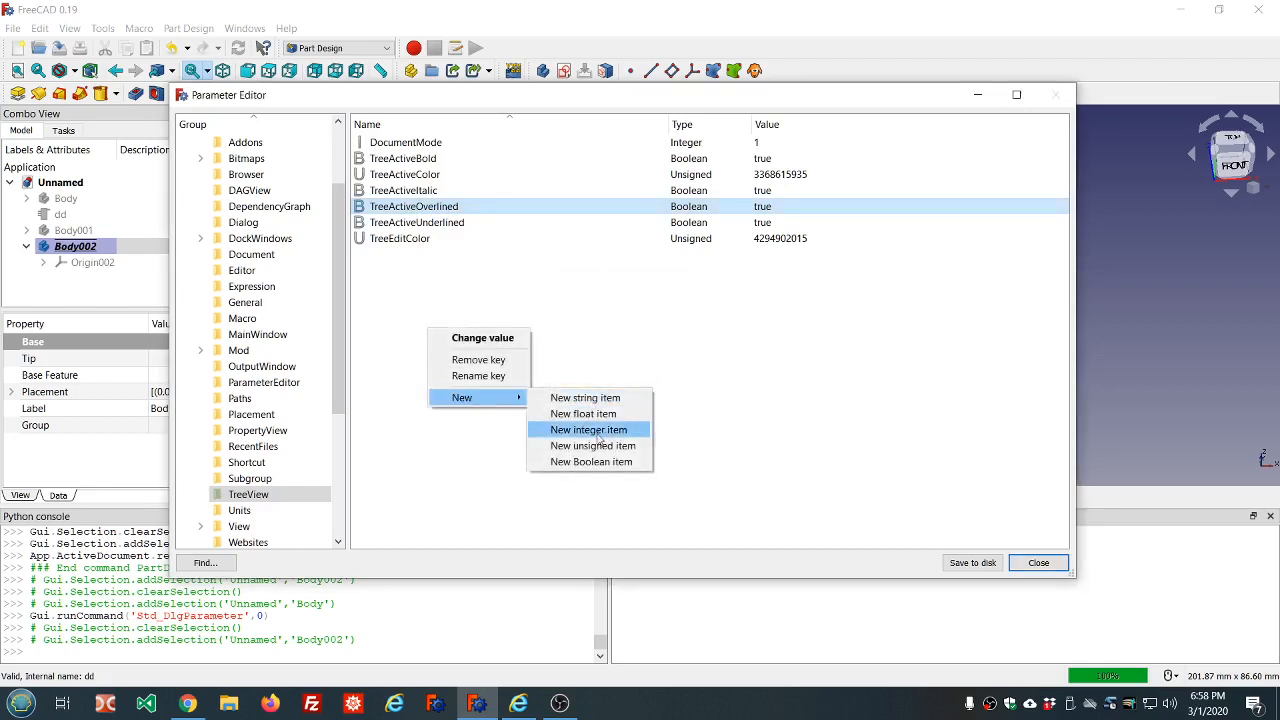
left_click(605, 464)
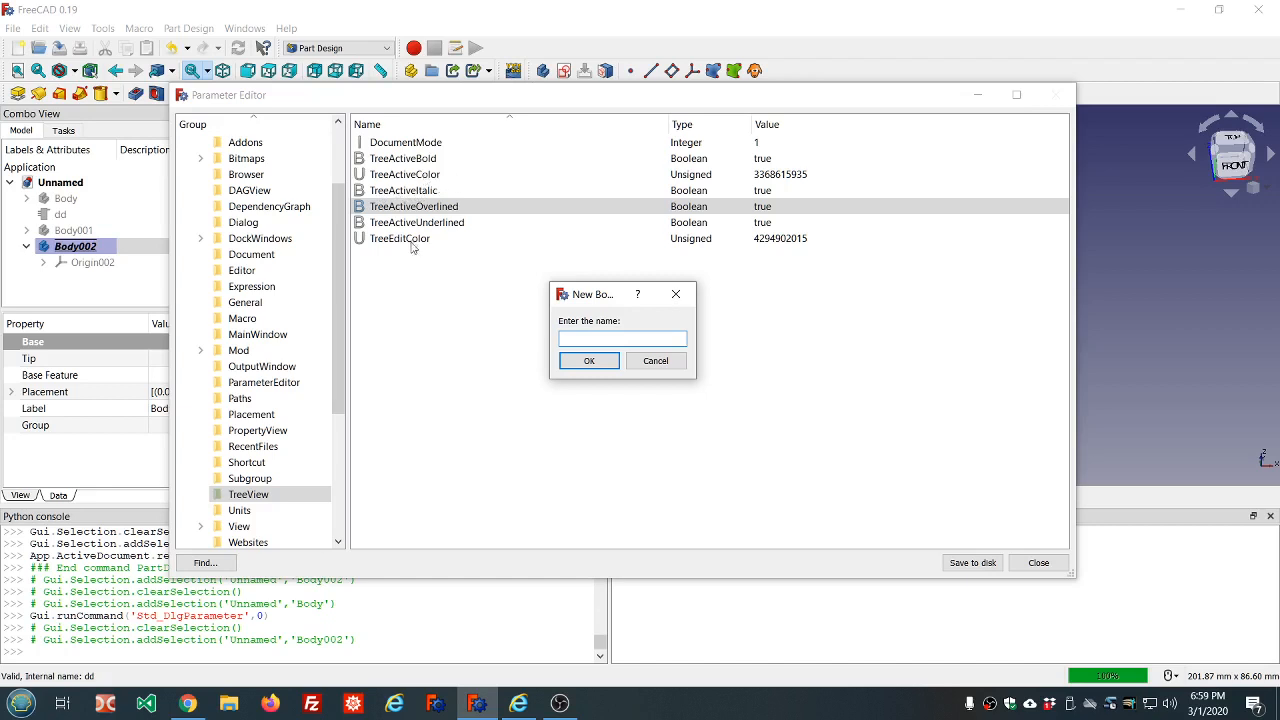
left_click(659, 362)
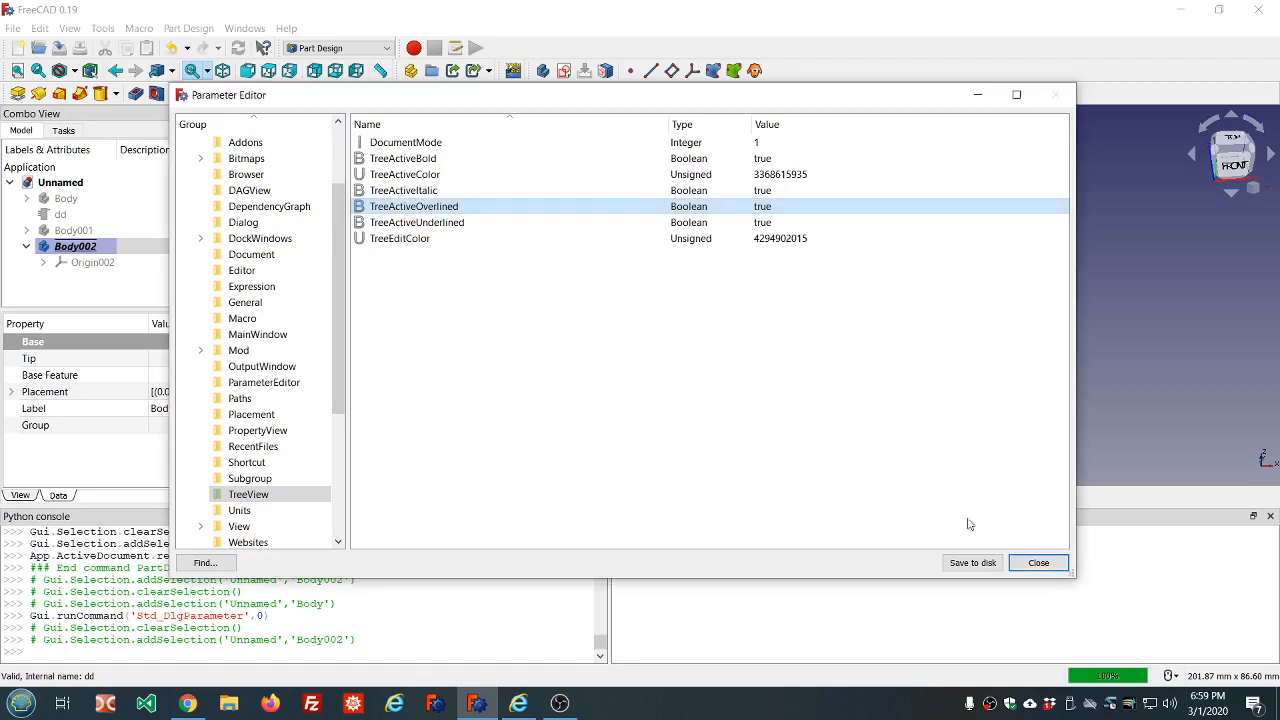
left_click(1039, 563)
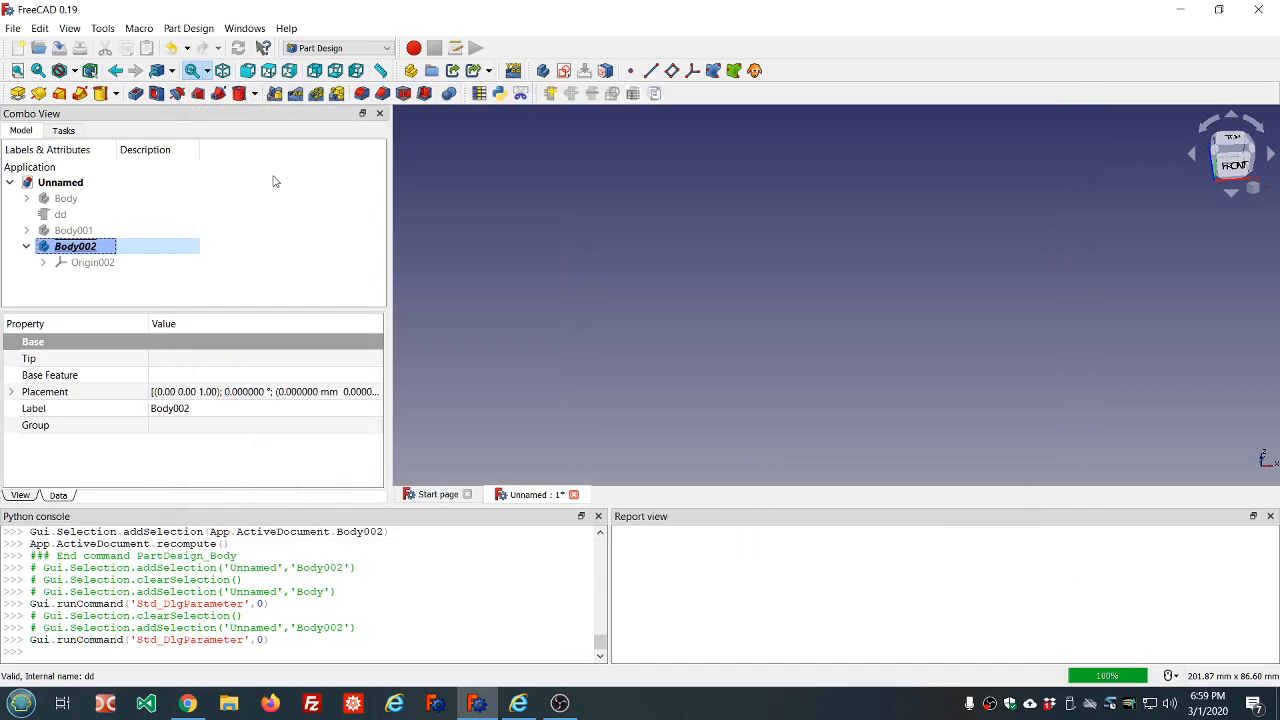
In the display colour preferences, set the tree view's active container colour to basic red (#ff0000) and accept the preferences
left_click(39, 29)
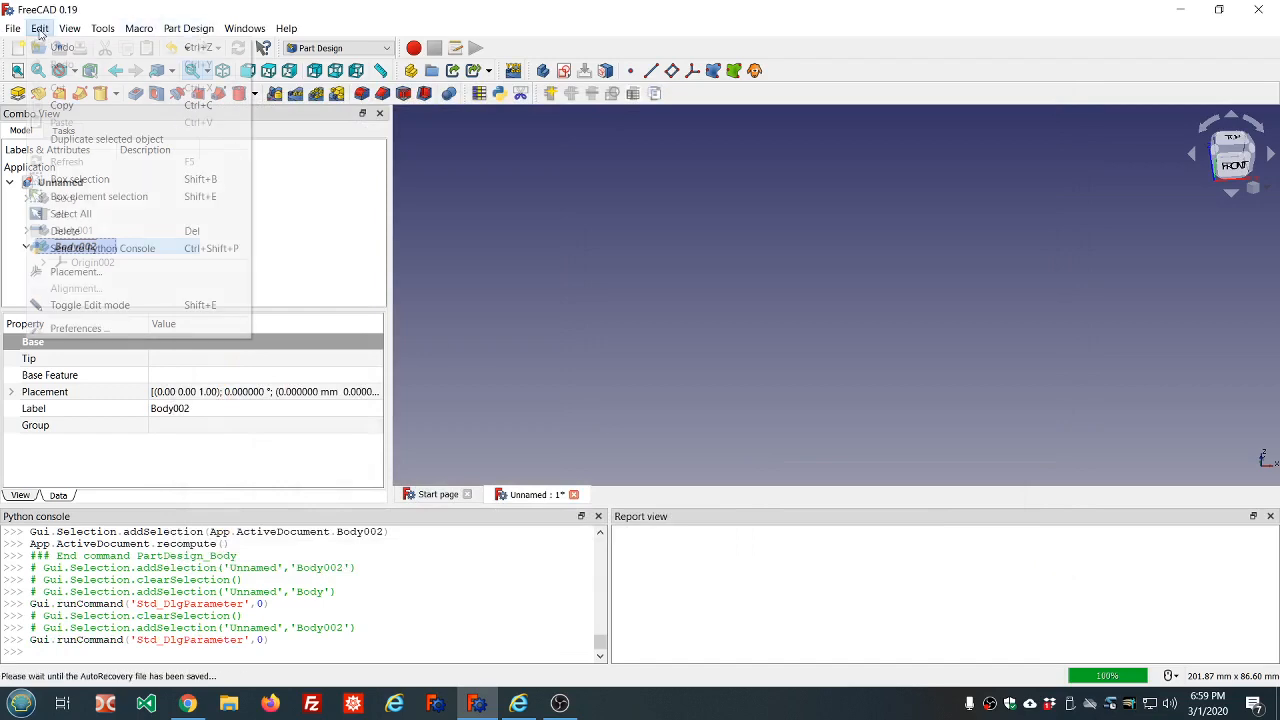
left_click(107, 329)
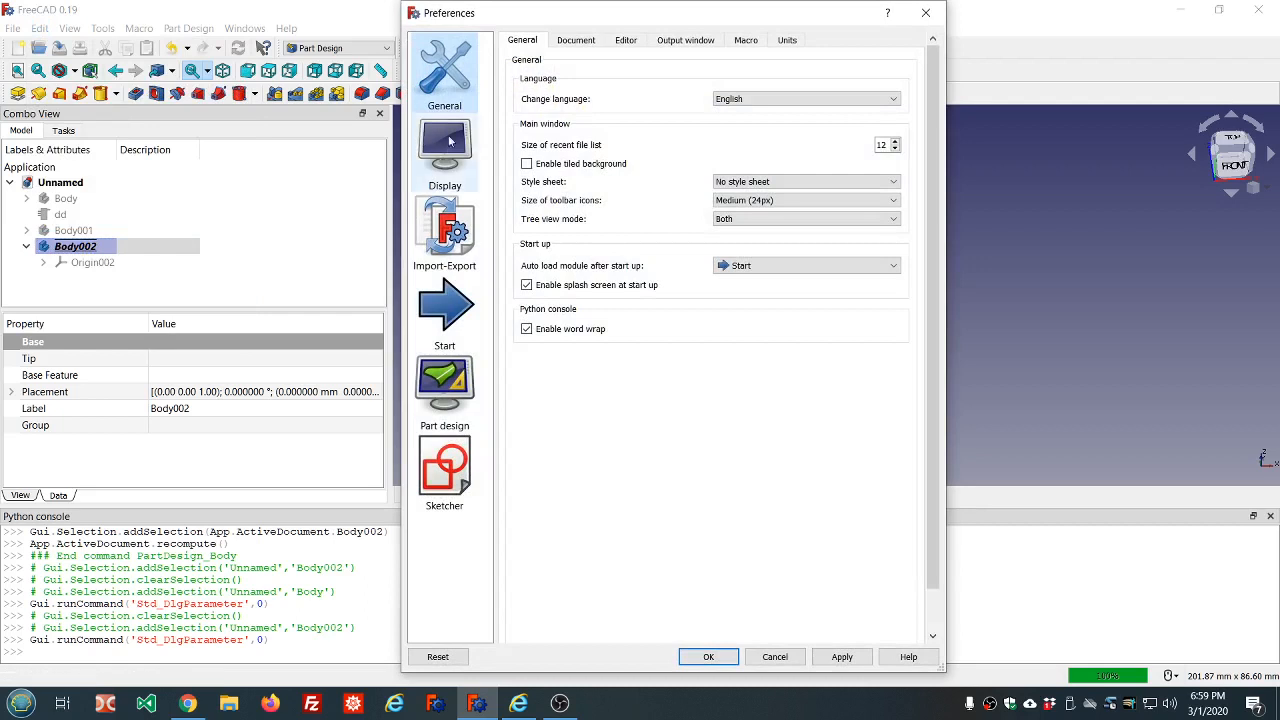
left_click(689, 41)
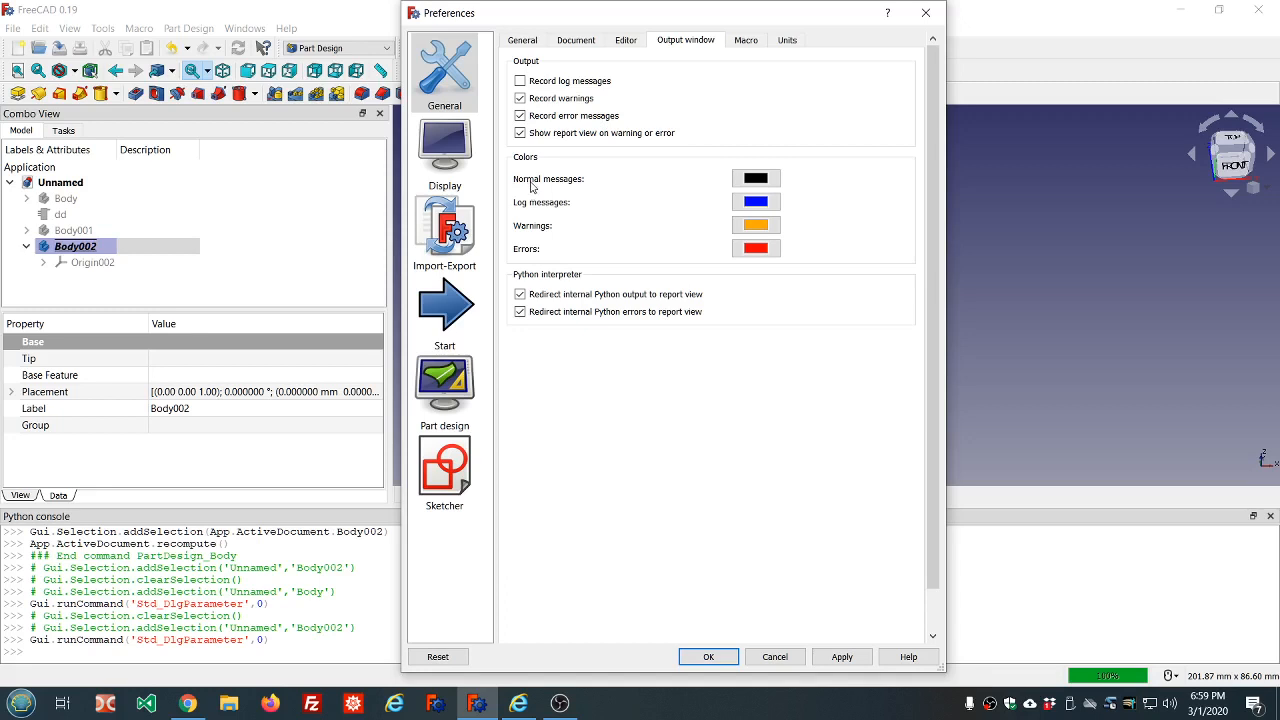
left_click(455, 378)
left_click(569, 42)
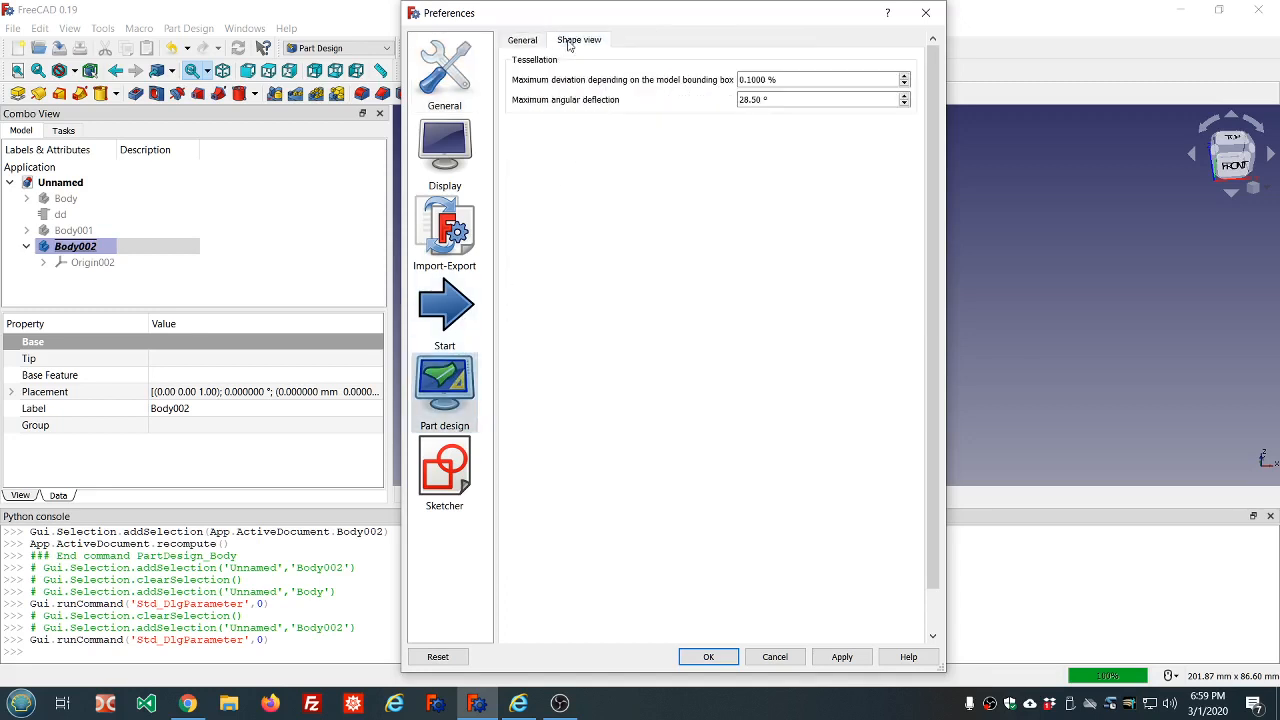
left_click(444, 143)
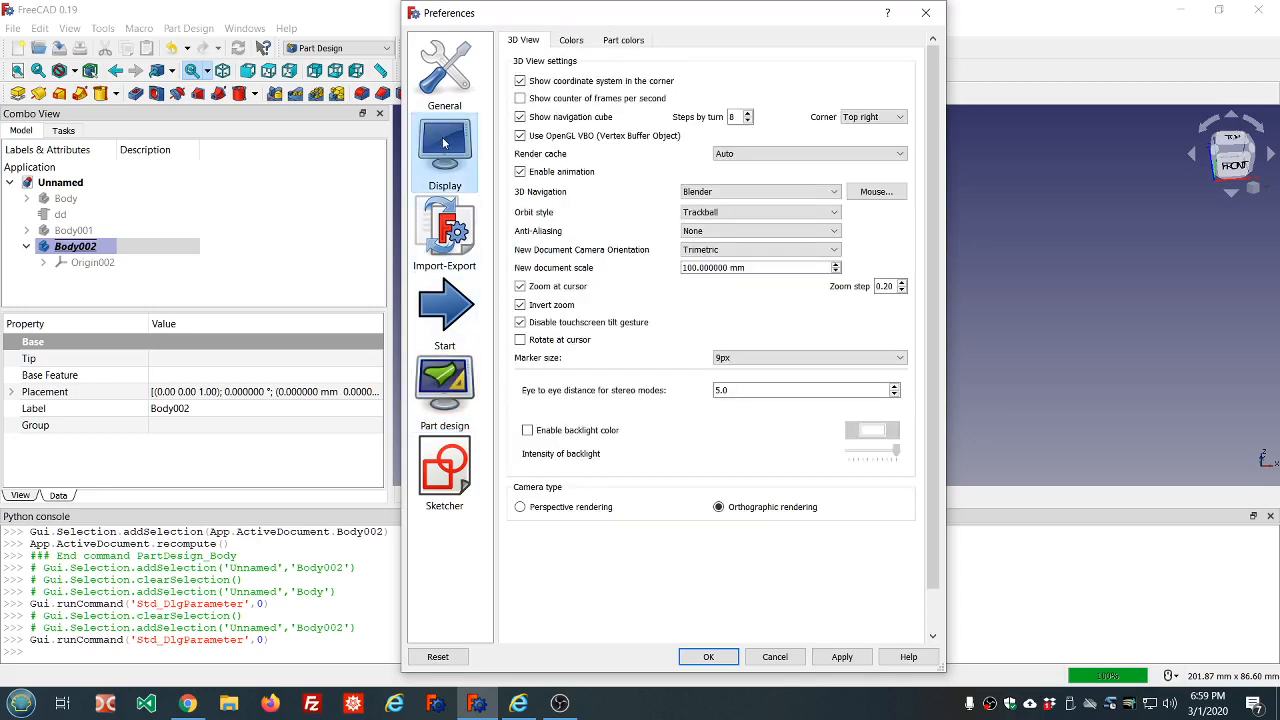
left_click(571, 42)
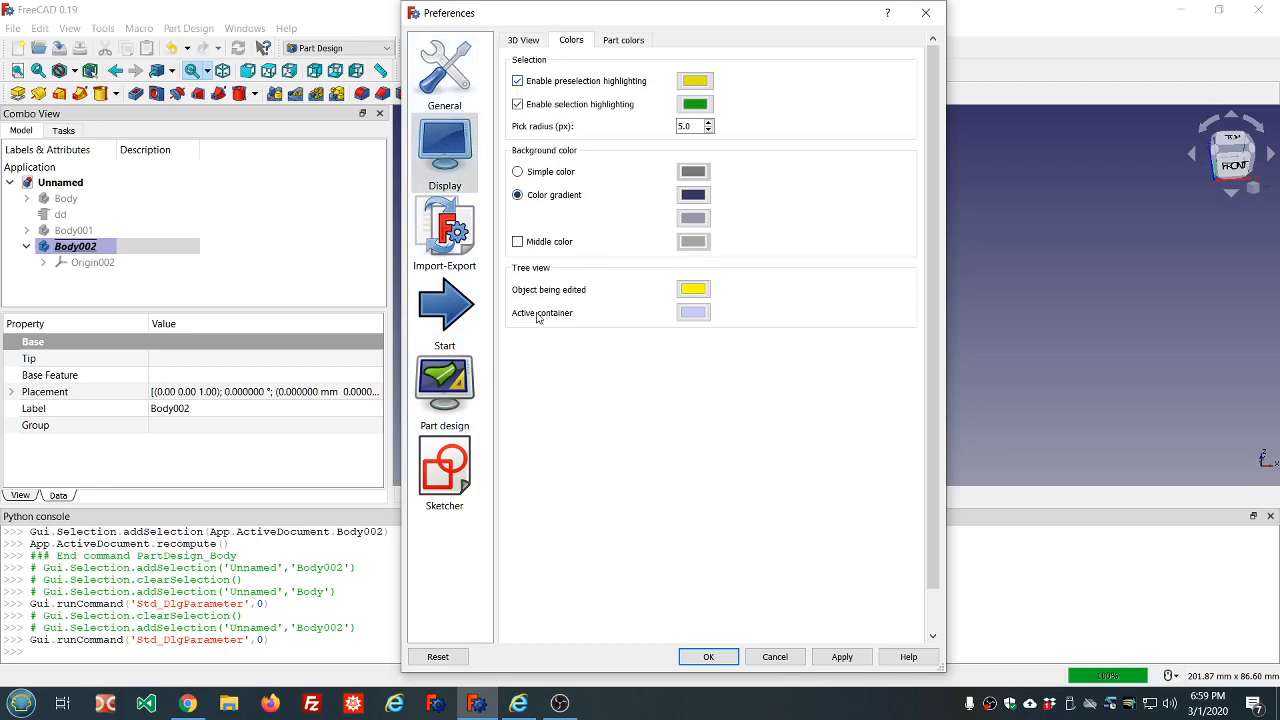
left_click(694, 313)
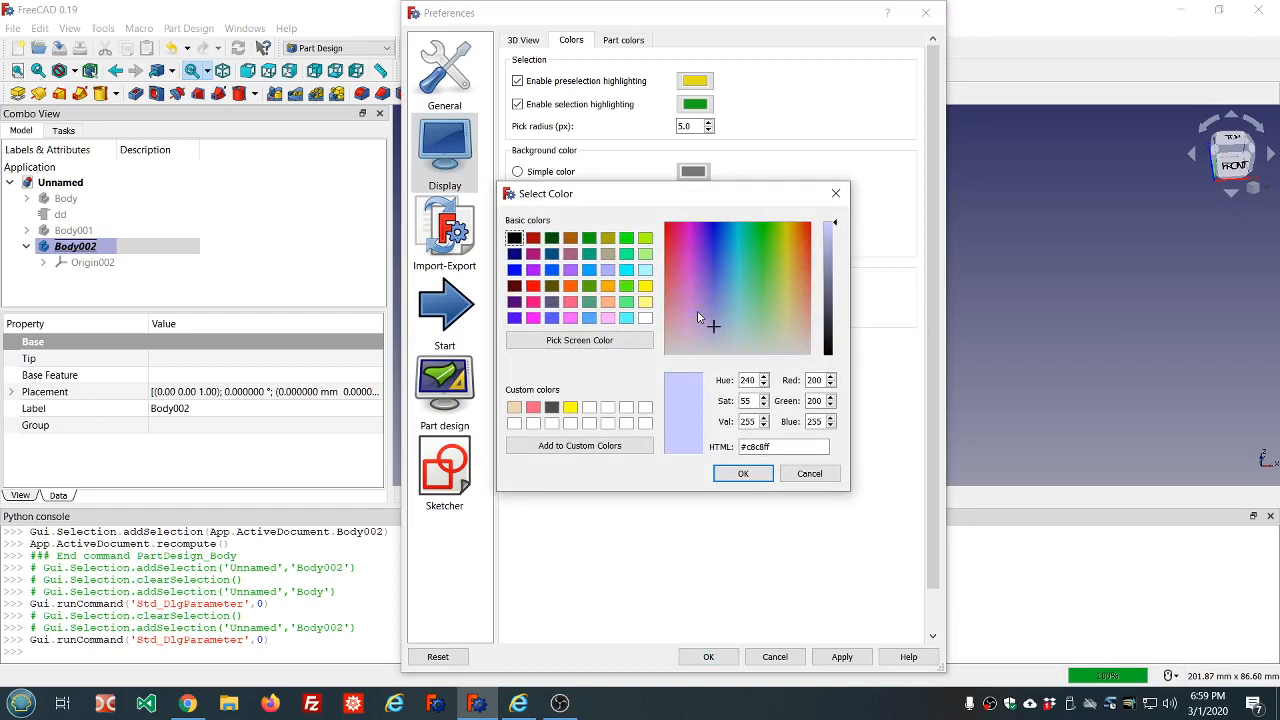
left_click(533, 286)
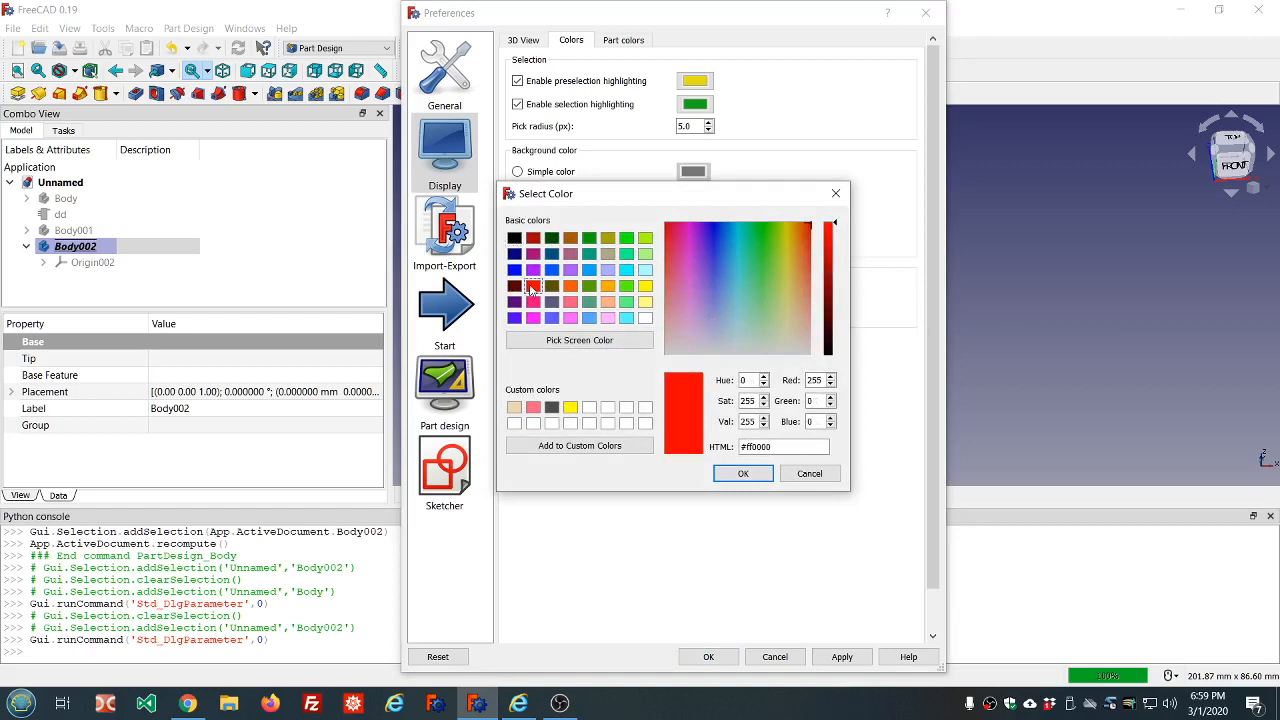
left_click(740, 476)
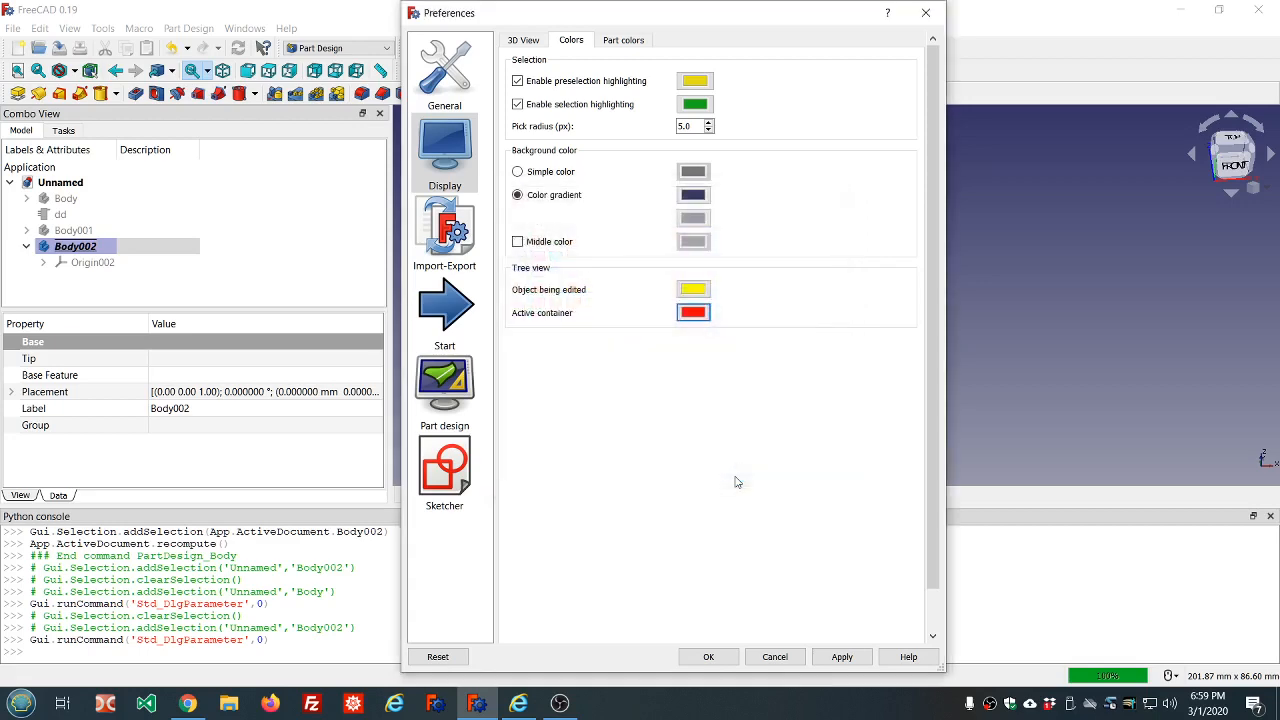
left_click(709, 657)
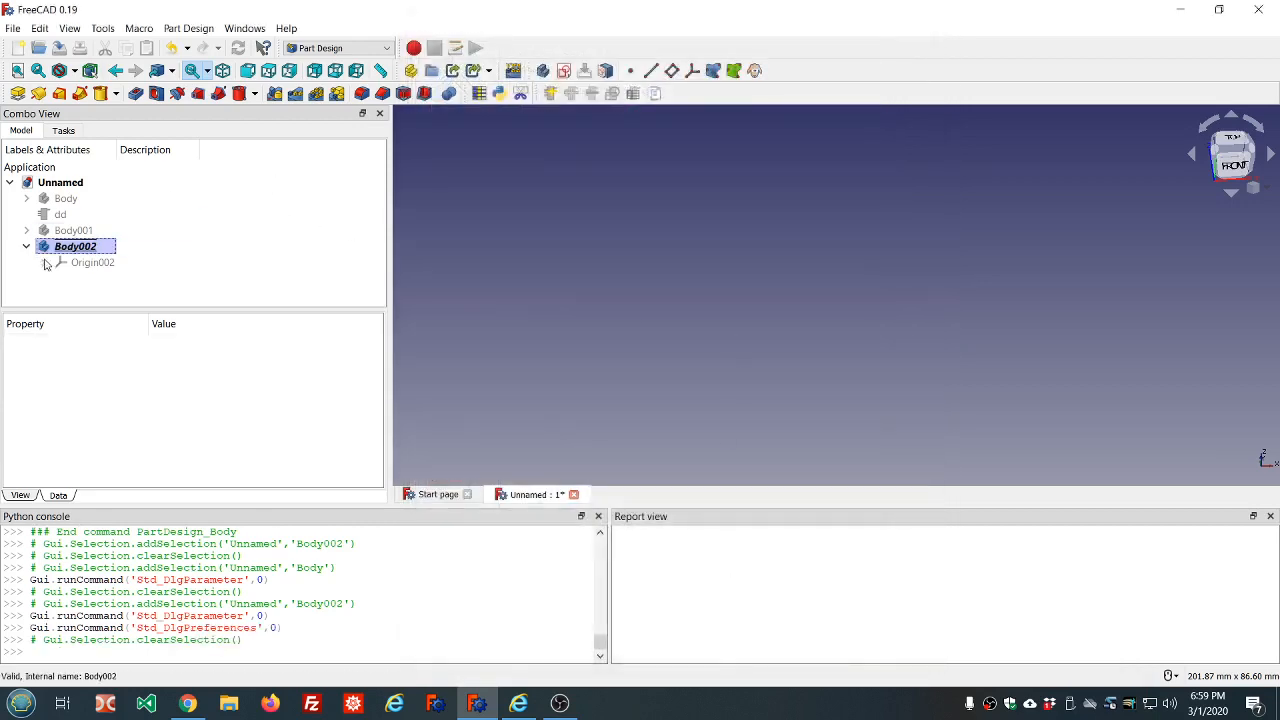
Deactivate the third body in the model tree and reselect it
double_click(76, 250)
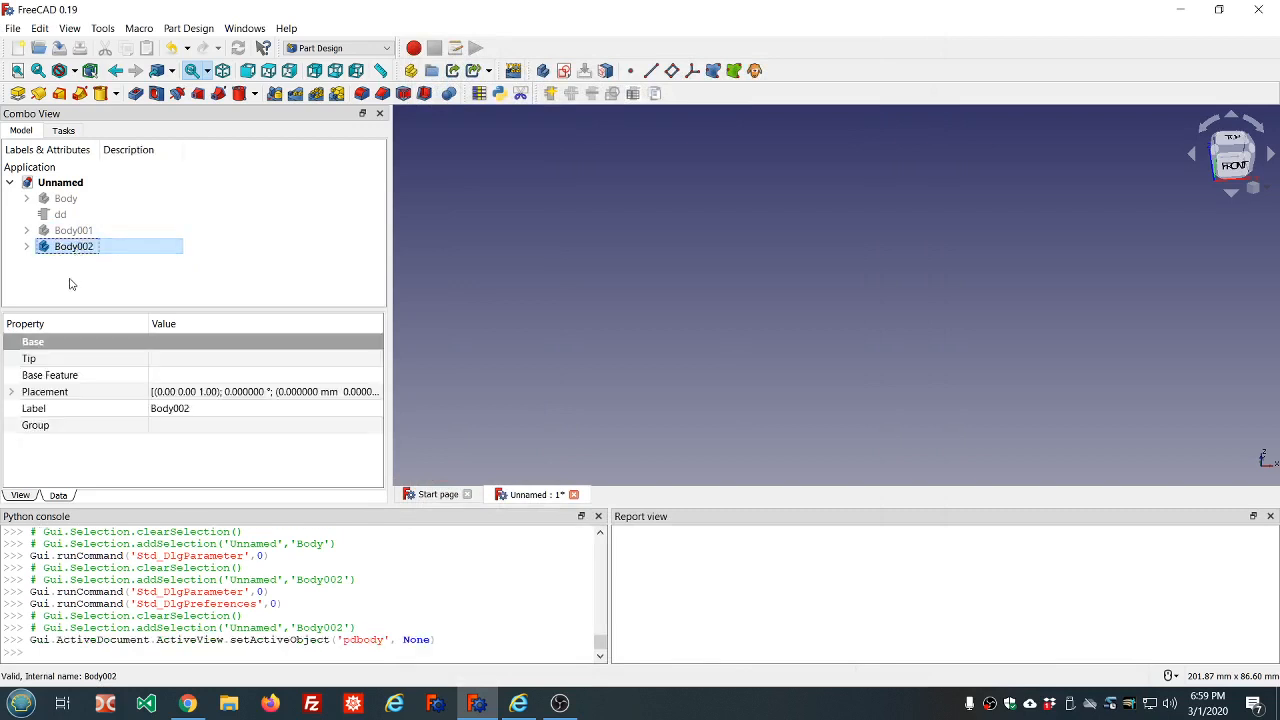
left_click(67, 251)
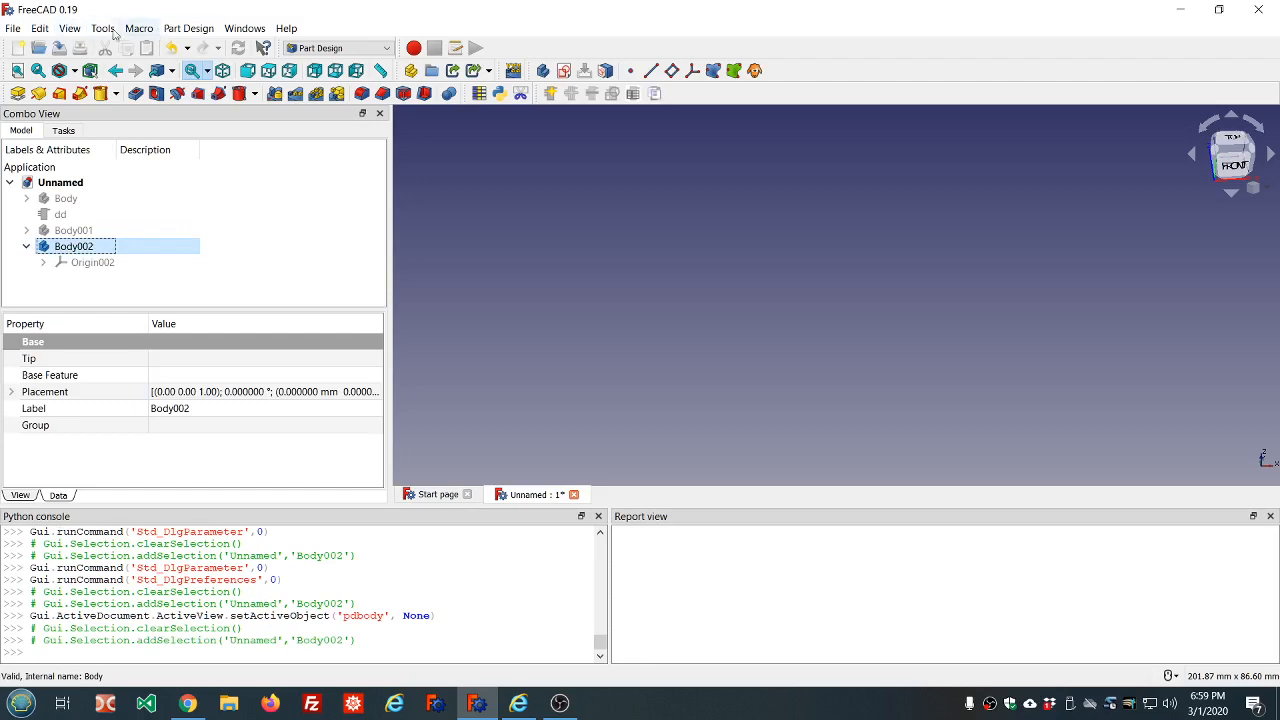
Reopen the display colour preferences, choose red again for the tree view's active container and apply the setting
left_click(40, 28)
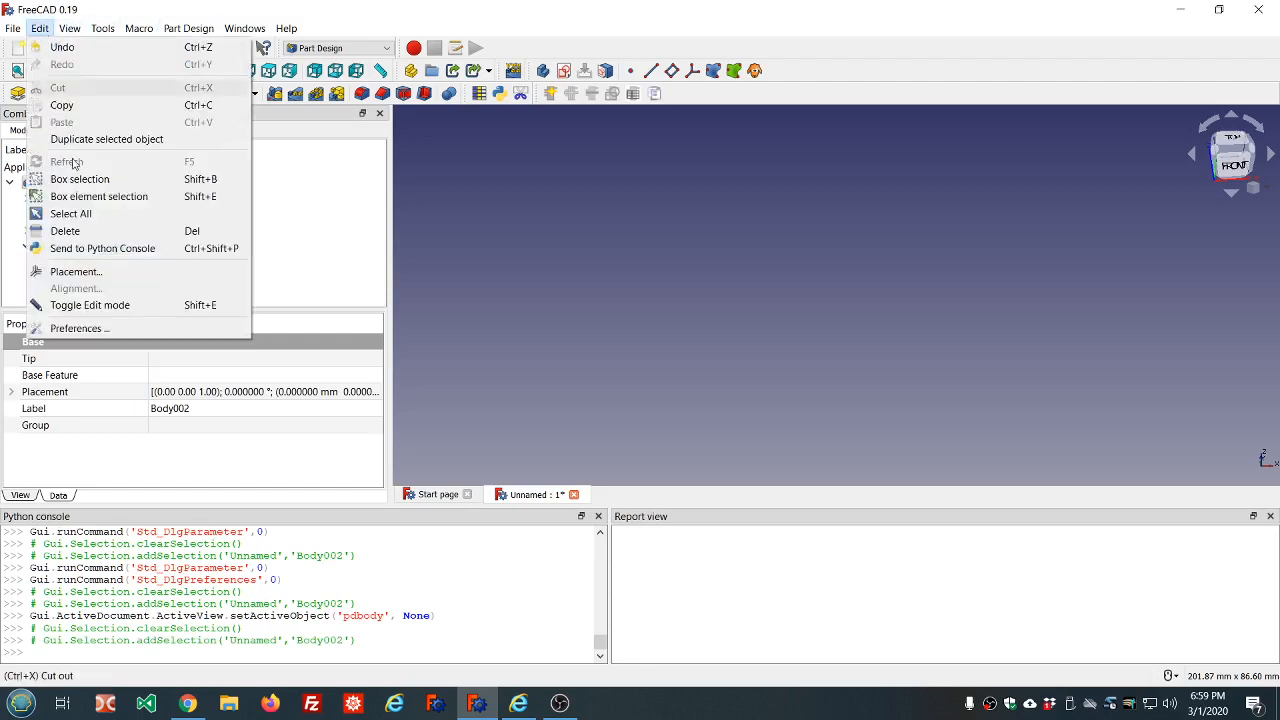
left_click(87, 326)
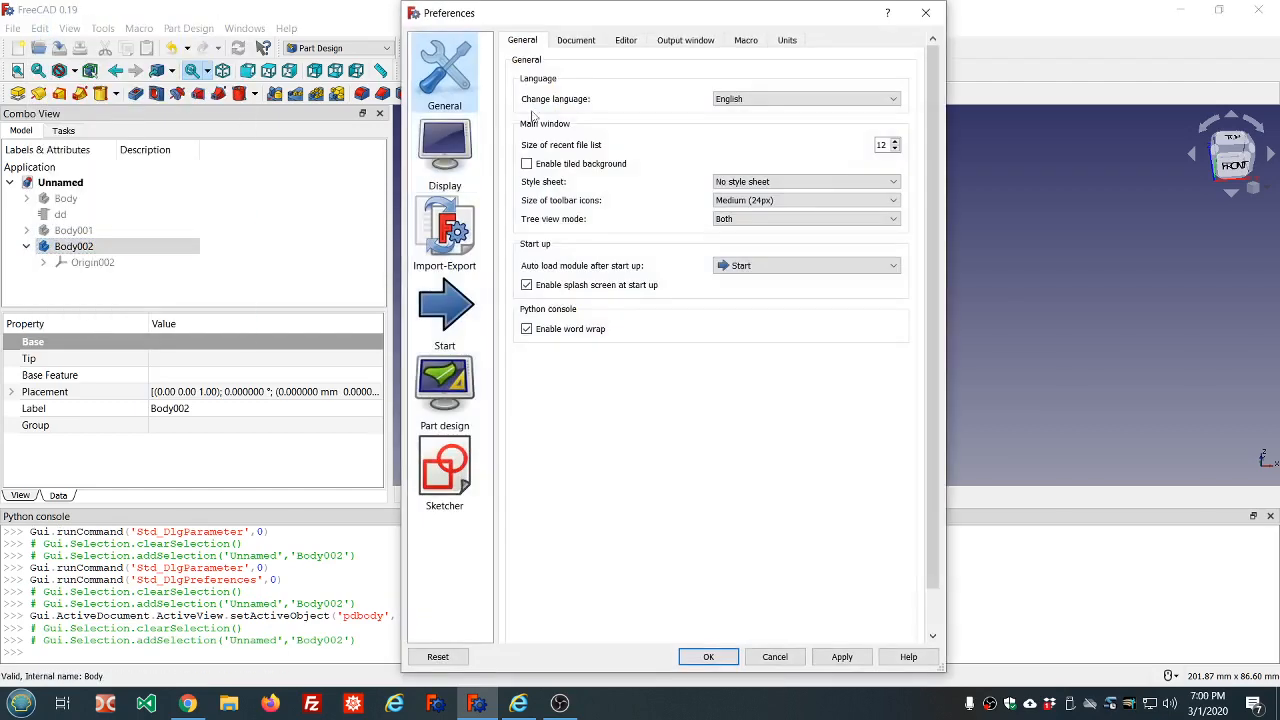
left_click(448, 158)
left_click(575, 40)
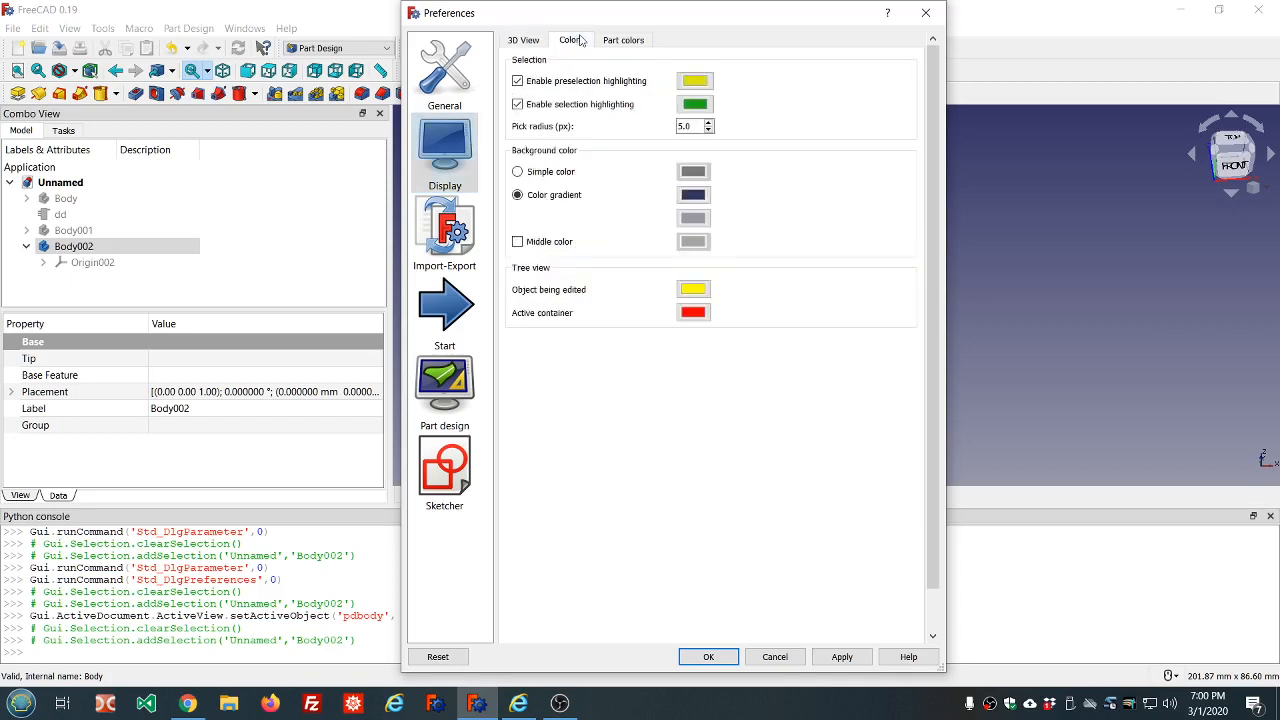
left_click(694, 313)
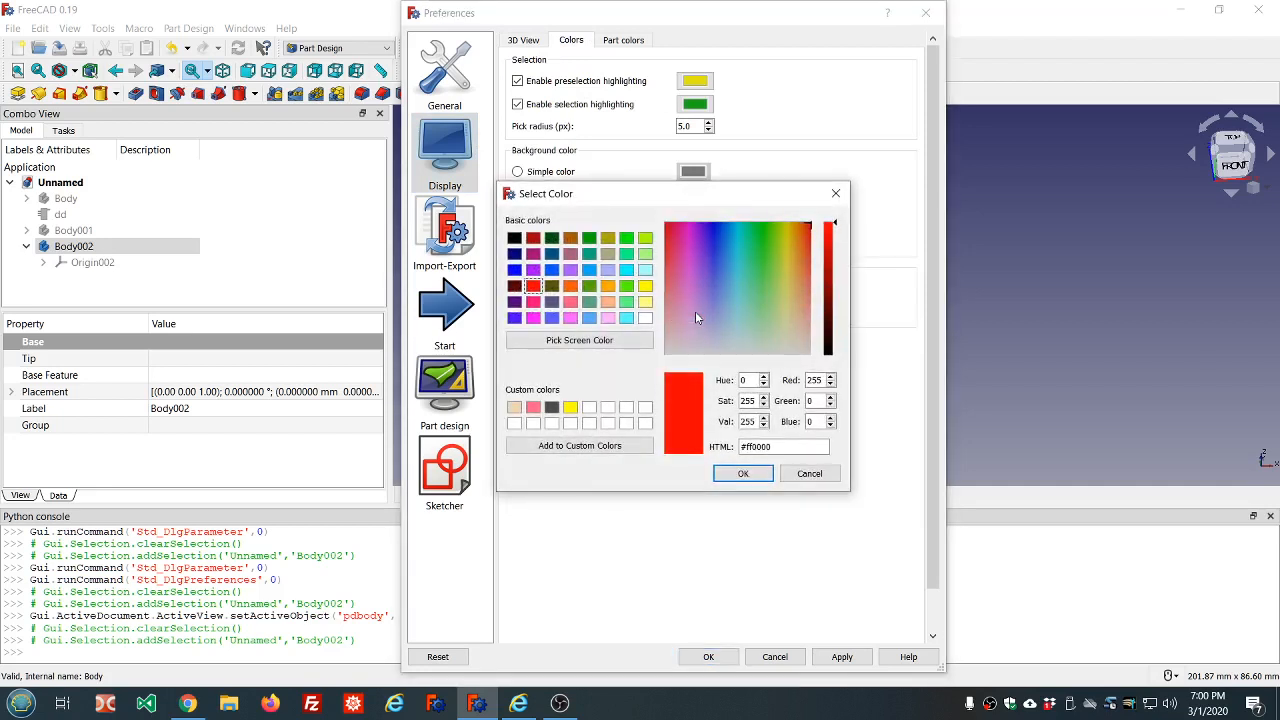
left_click(551, 254)
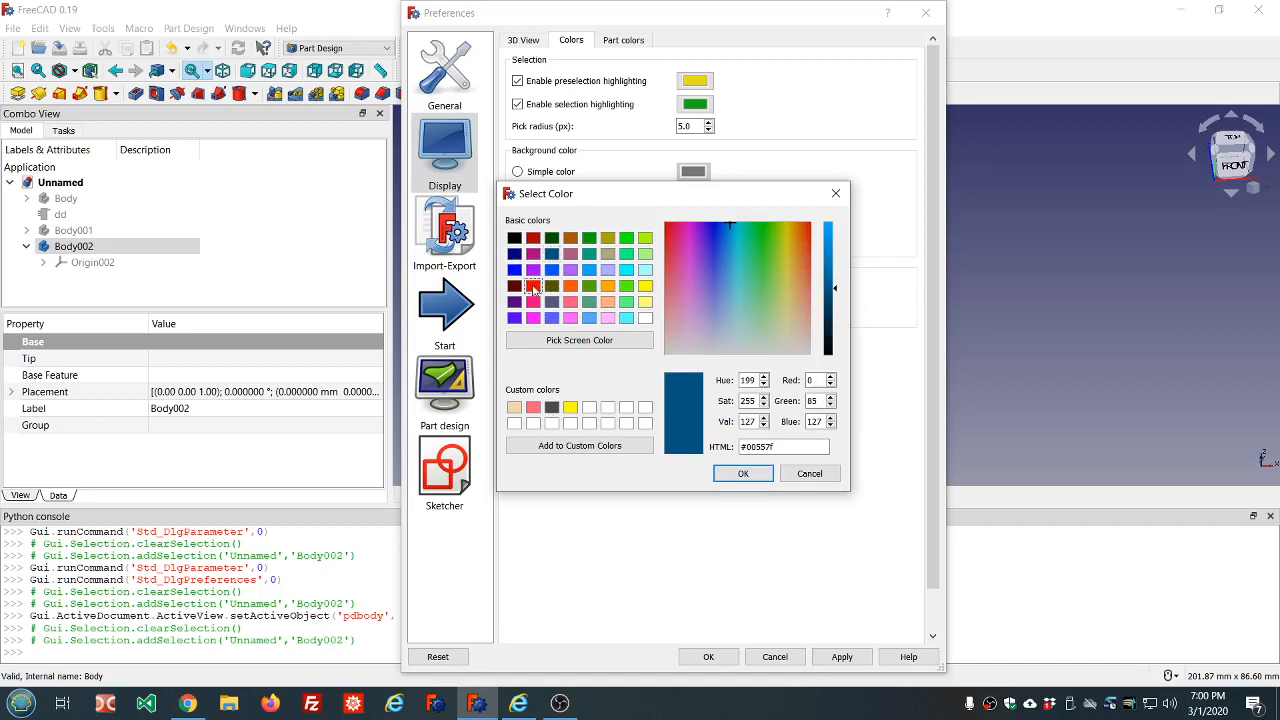
left_click(533, 286)
left_click(740, 474)
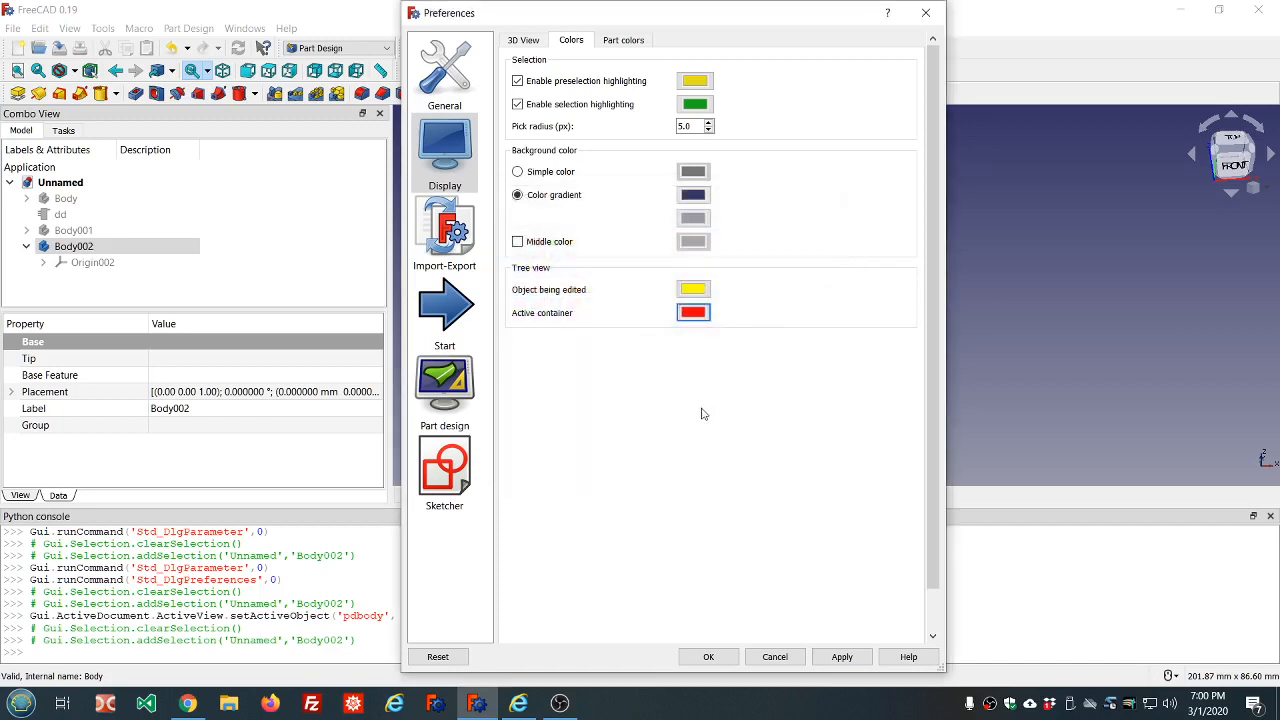
left_click(835, 658)
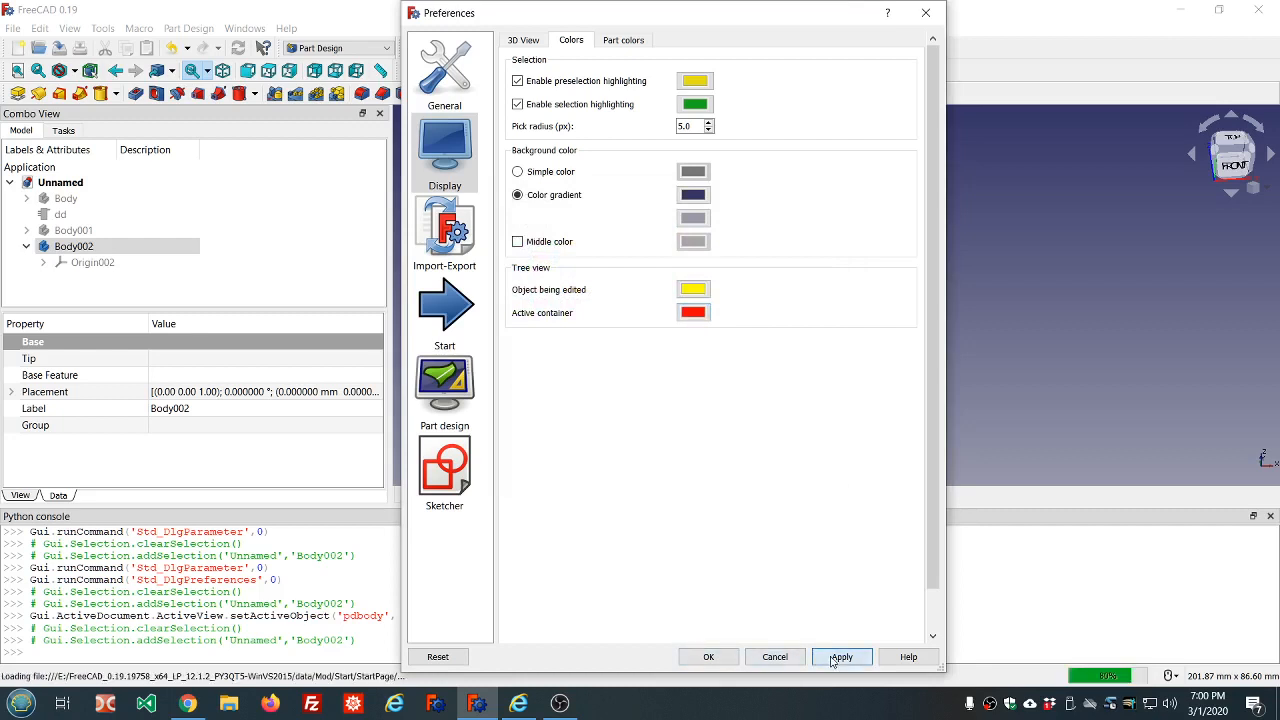
Accept the display preferences, make the third body active again, and clear the selection
left_click(706, 658)
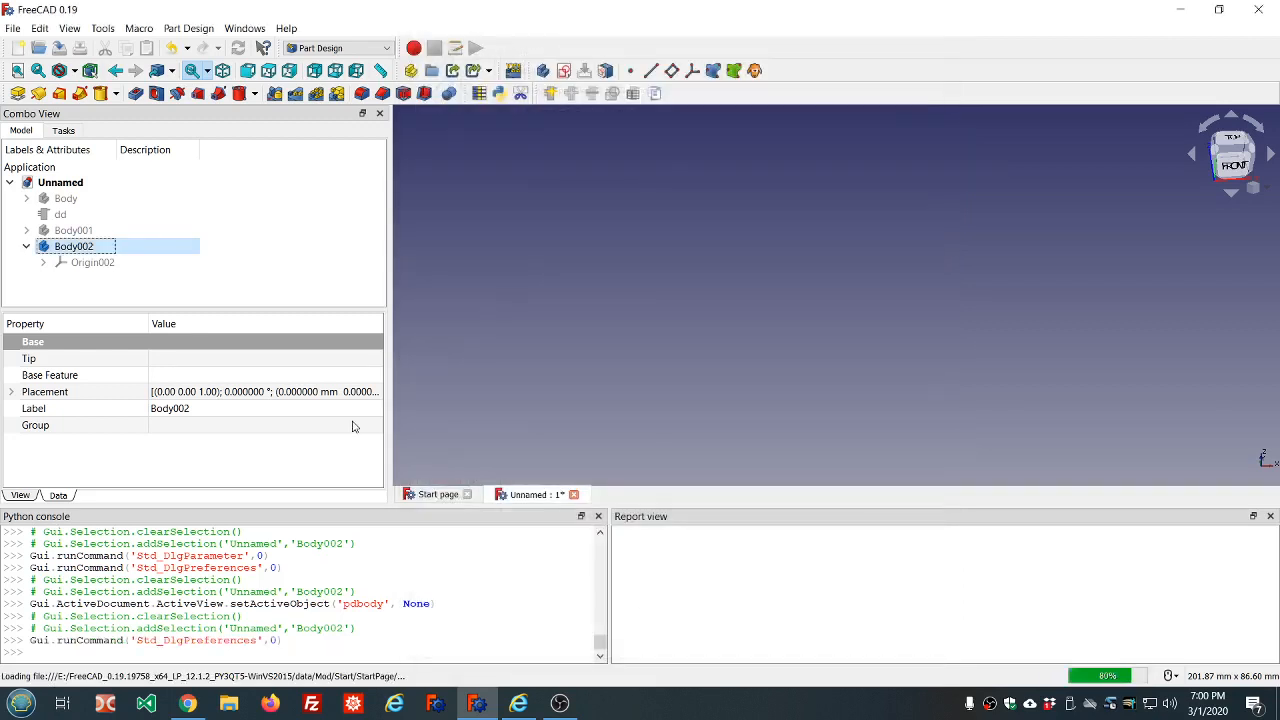
left_click(286, 270)
double_click(110, 248)
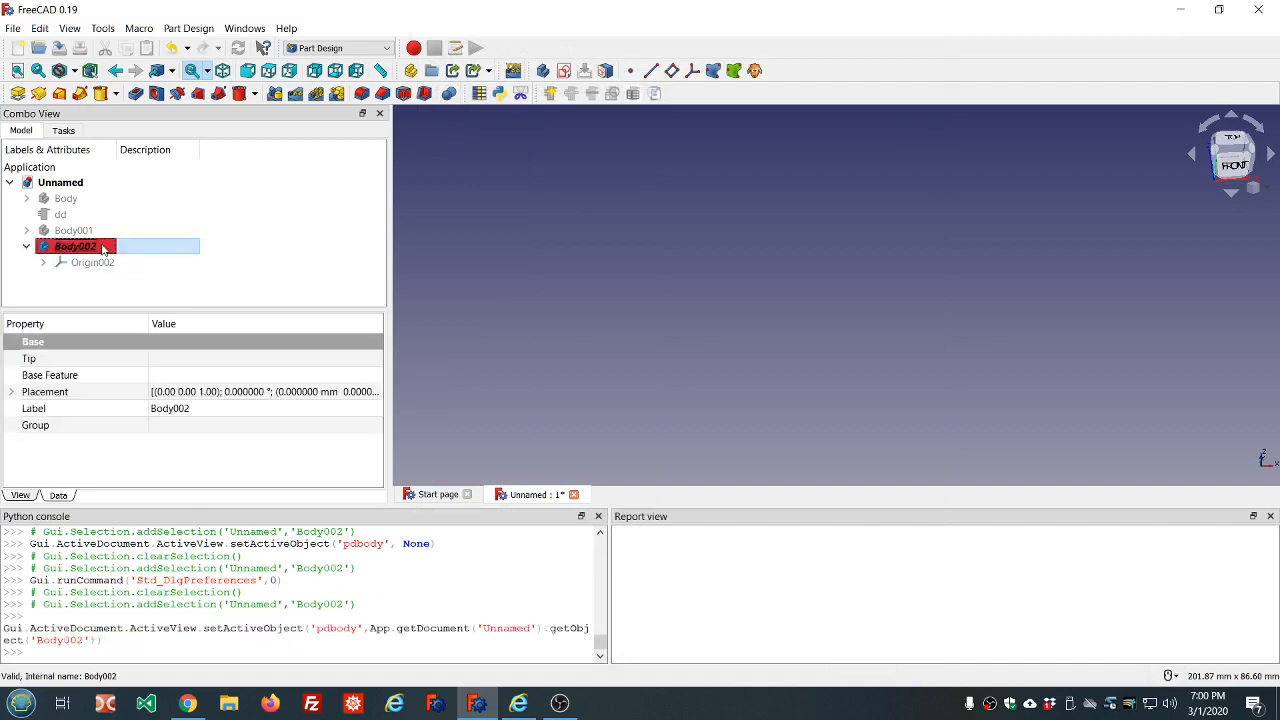
left_click(355, 183)
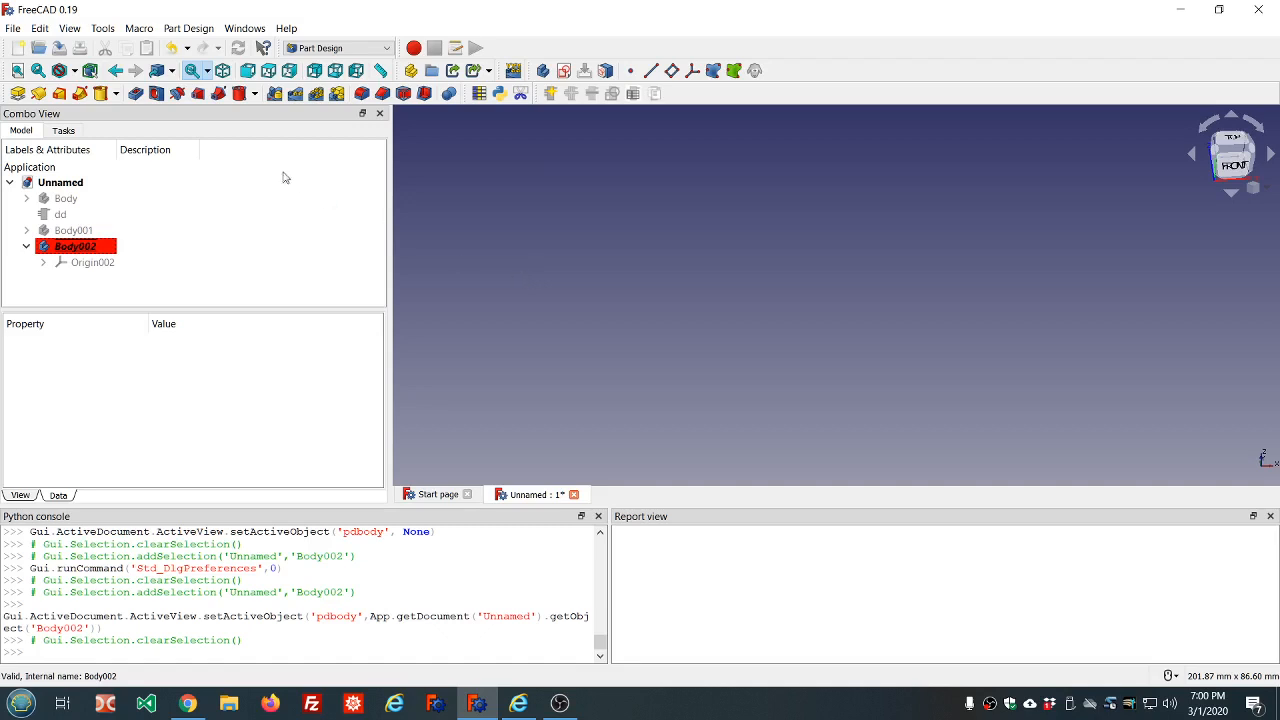
left_click(116, 93)
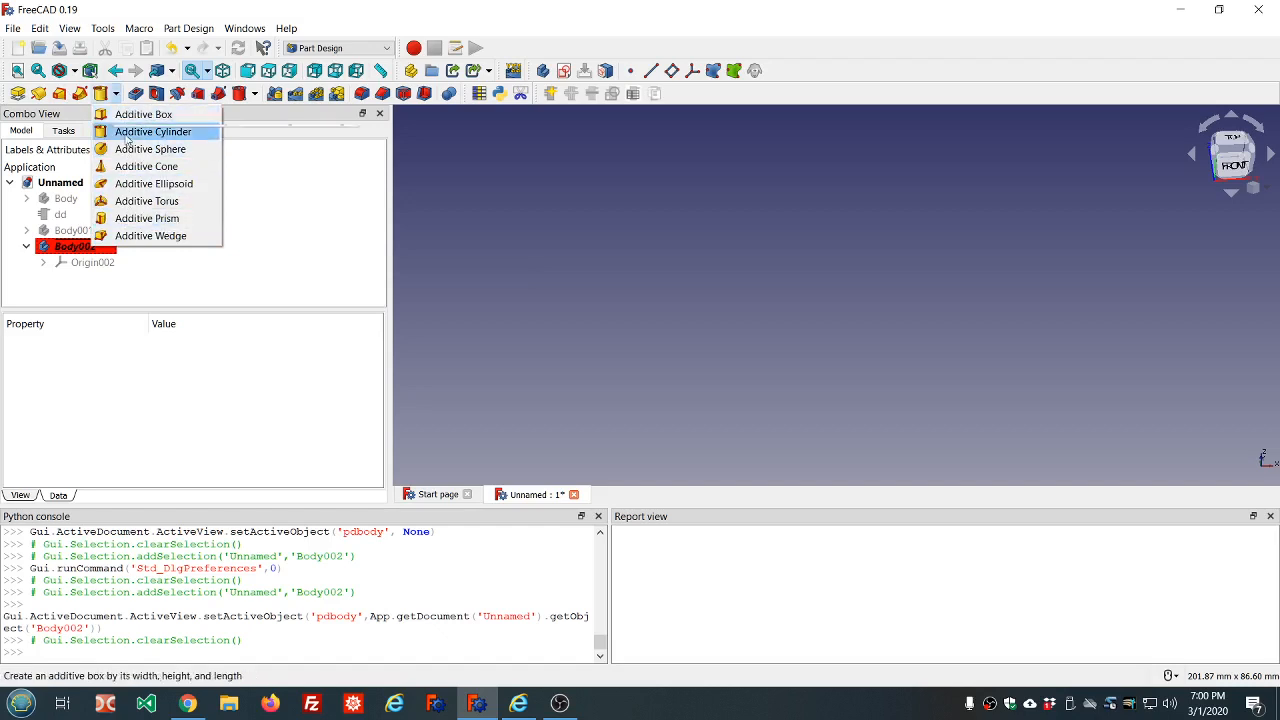
left_click(255, 94)
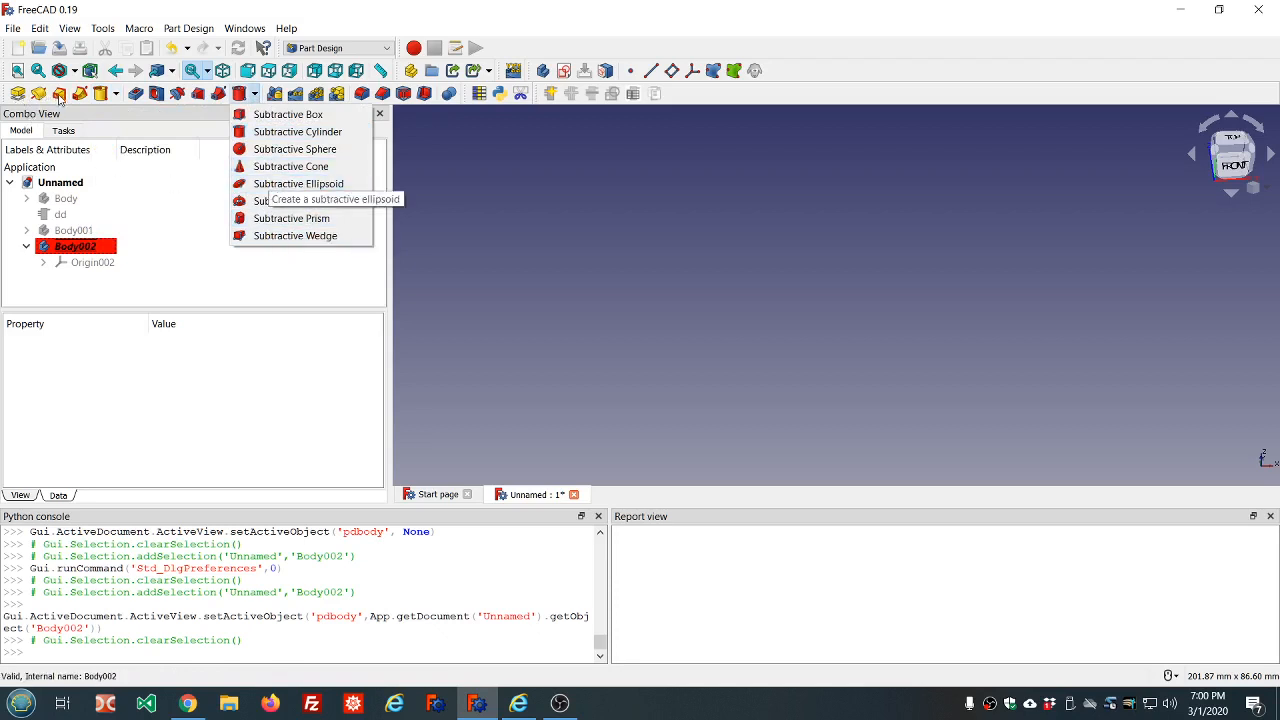
left_click(165, 118)
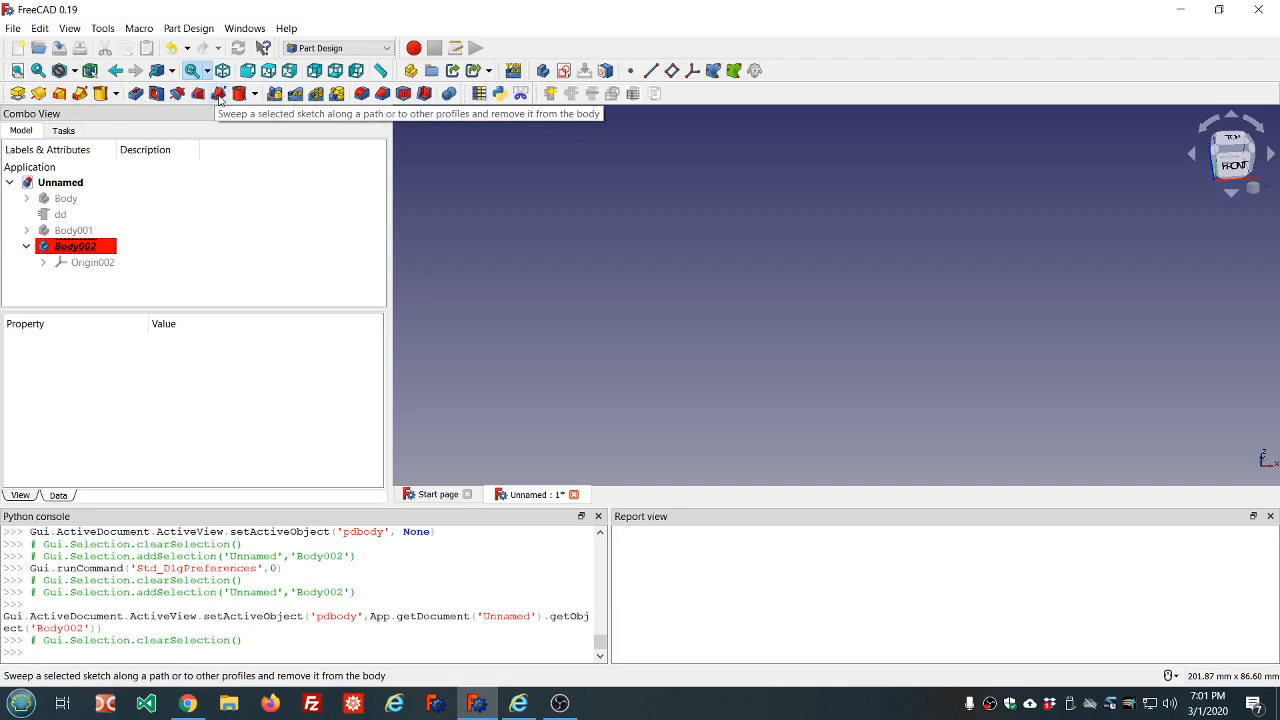
Add an additive cylinder to the active body with radius 10 mm, height 10 mm and angle 360°
left_click(117, 94)
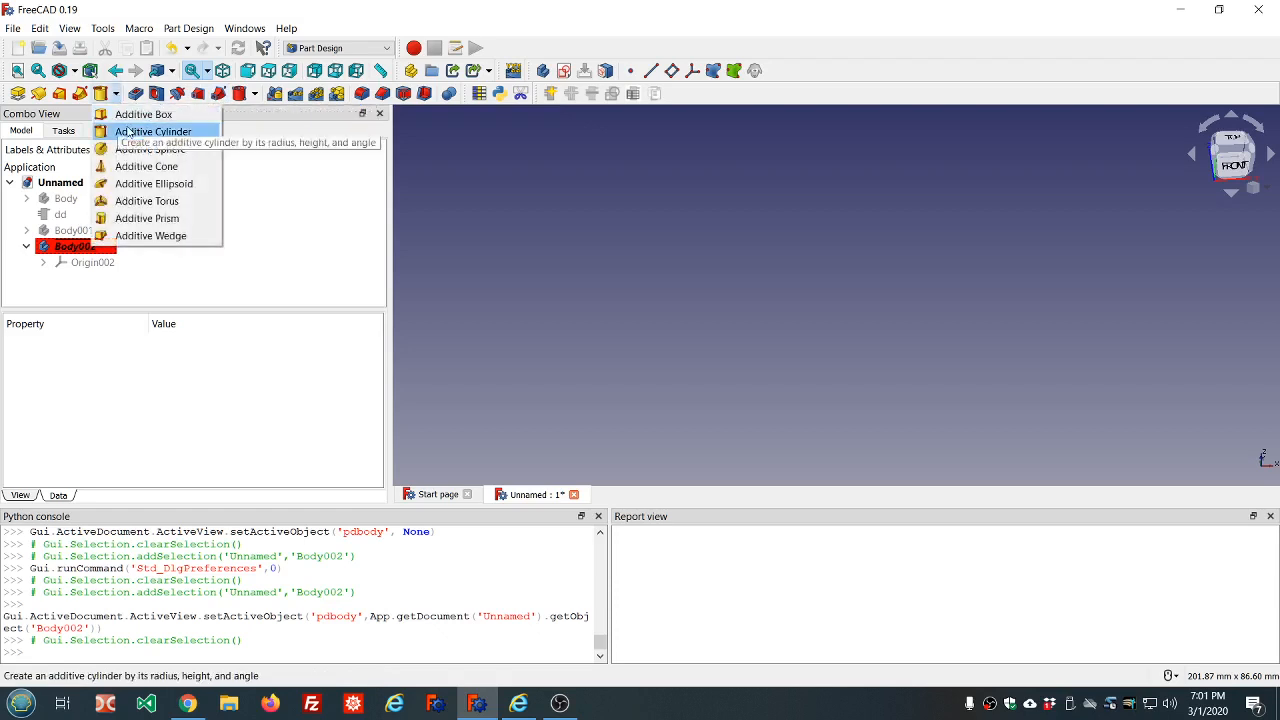
left_click(128, 129)
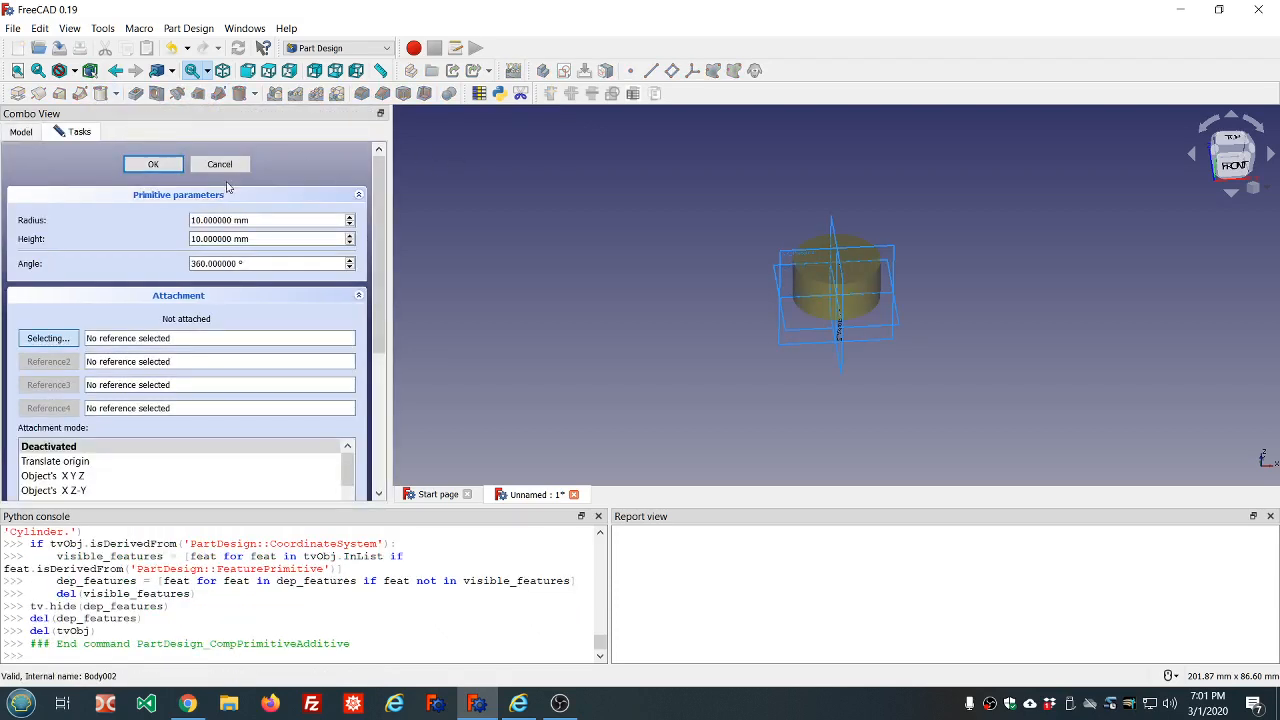
left_click(156, 165)
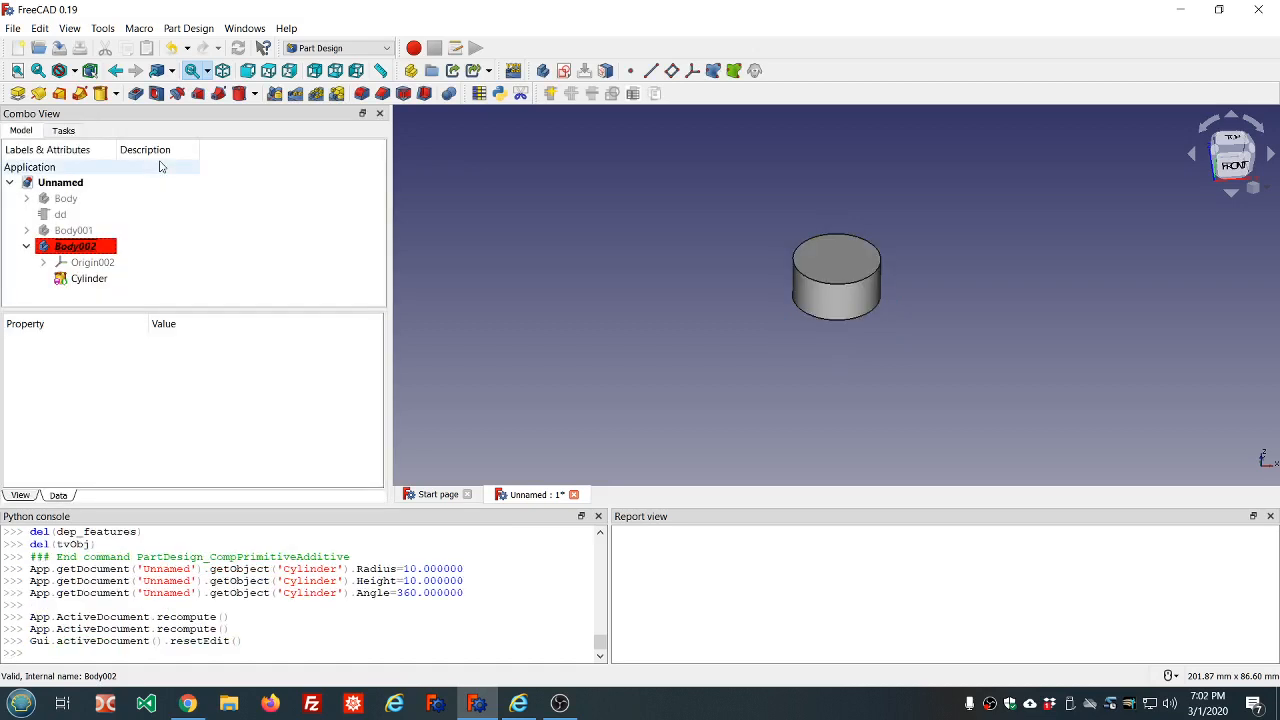
Add a subtractive cylinder to the active body with radius 10 mm, height 10 mm and angle 360°
left_click(255, 96)
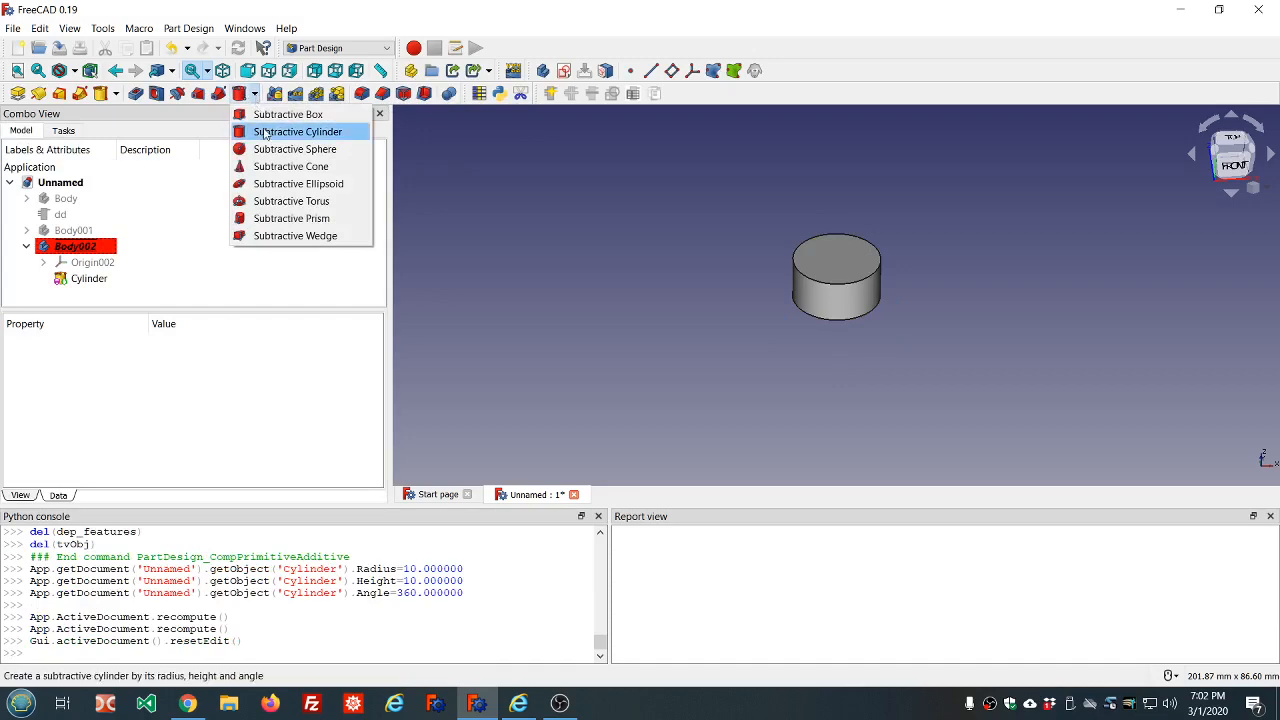
left_click(265, 132)
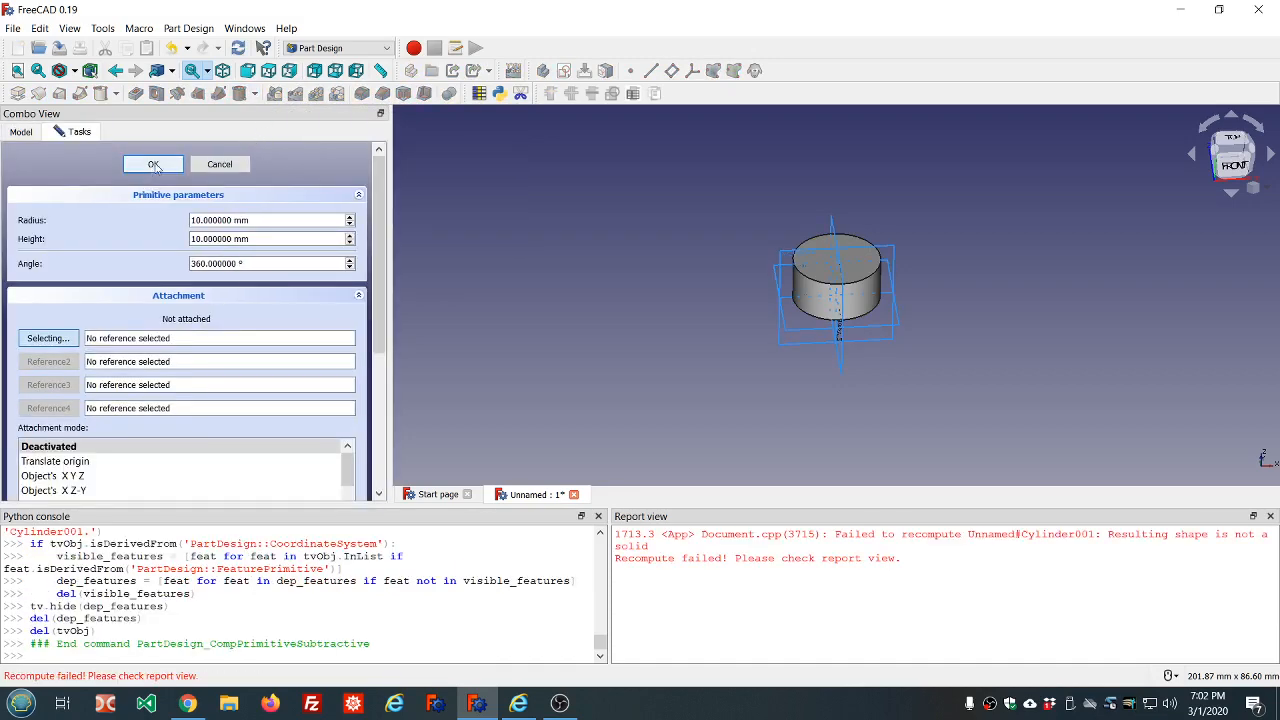
left_click(154, 166)
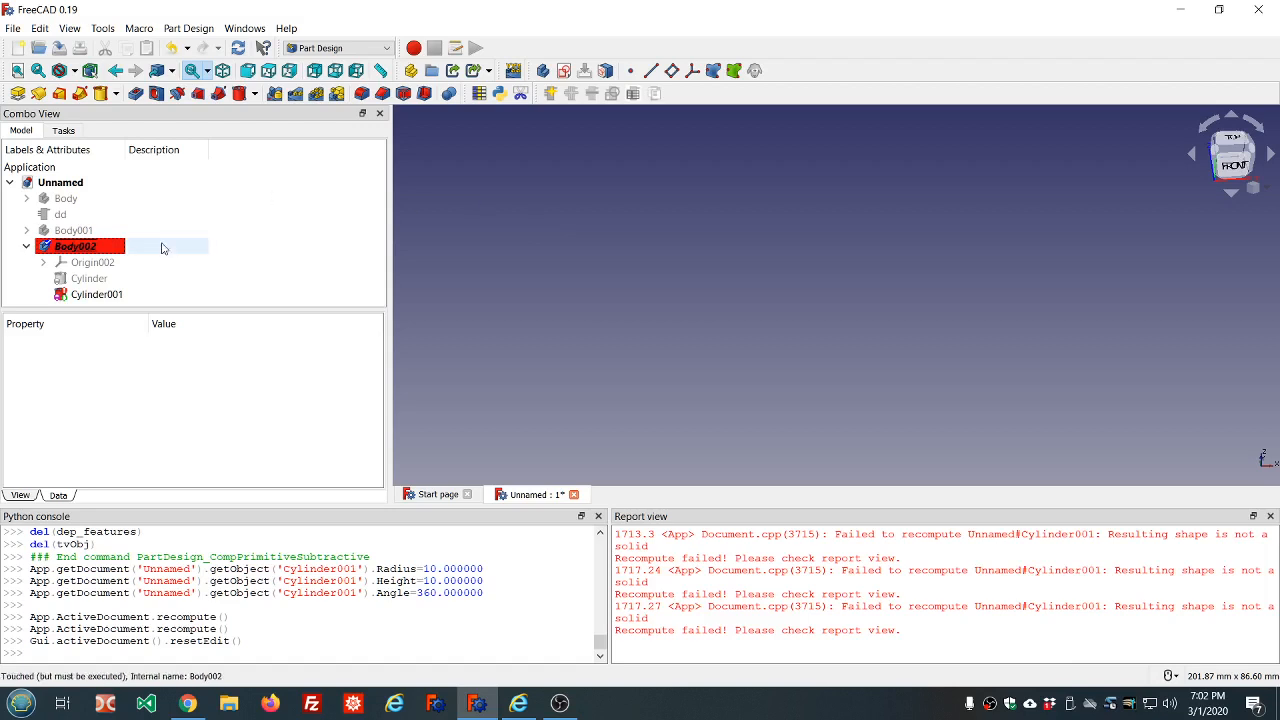
Bind the additive cylinder's radius to the expression dd.ddOuter_radius
left_click(104, 284)
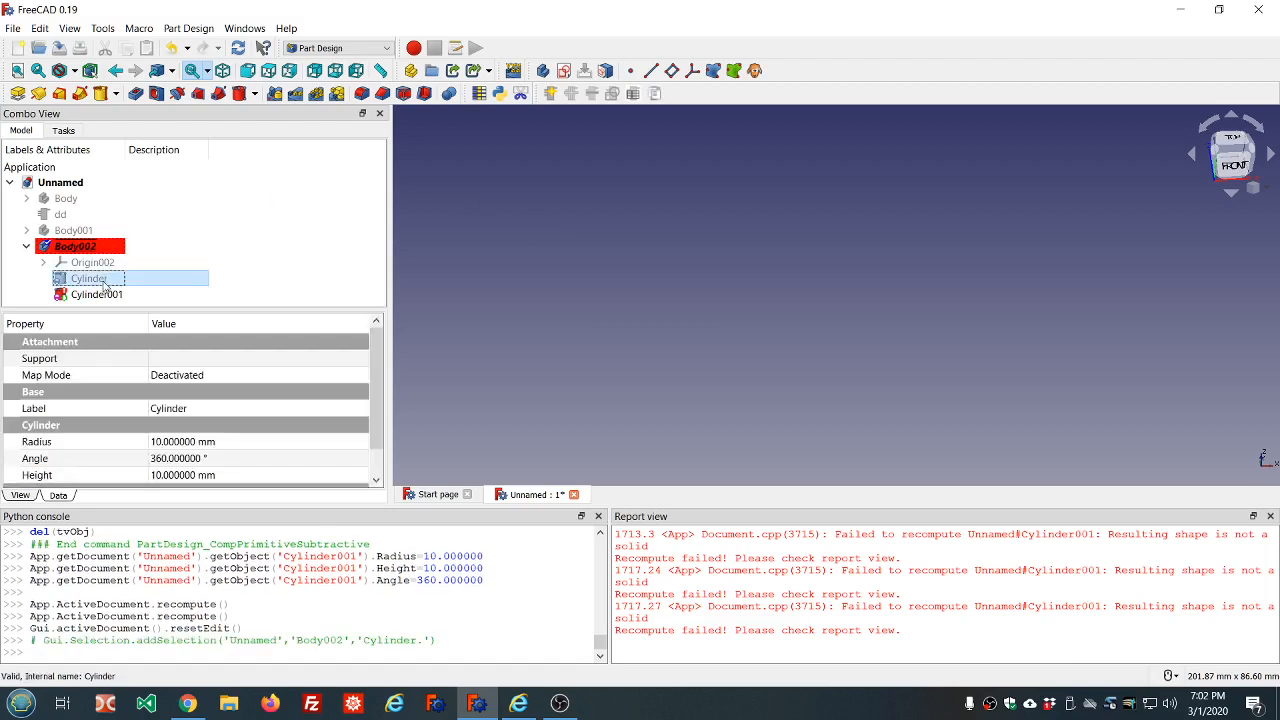
scroll(375, 367, "down", 1)
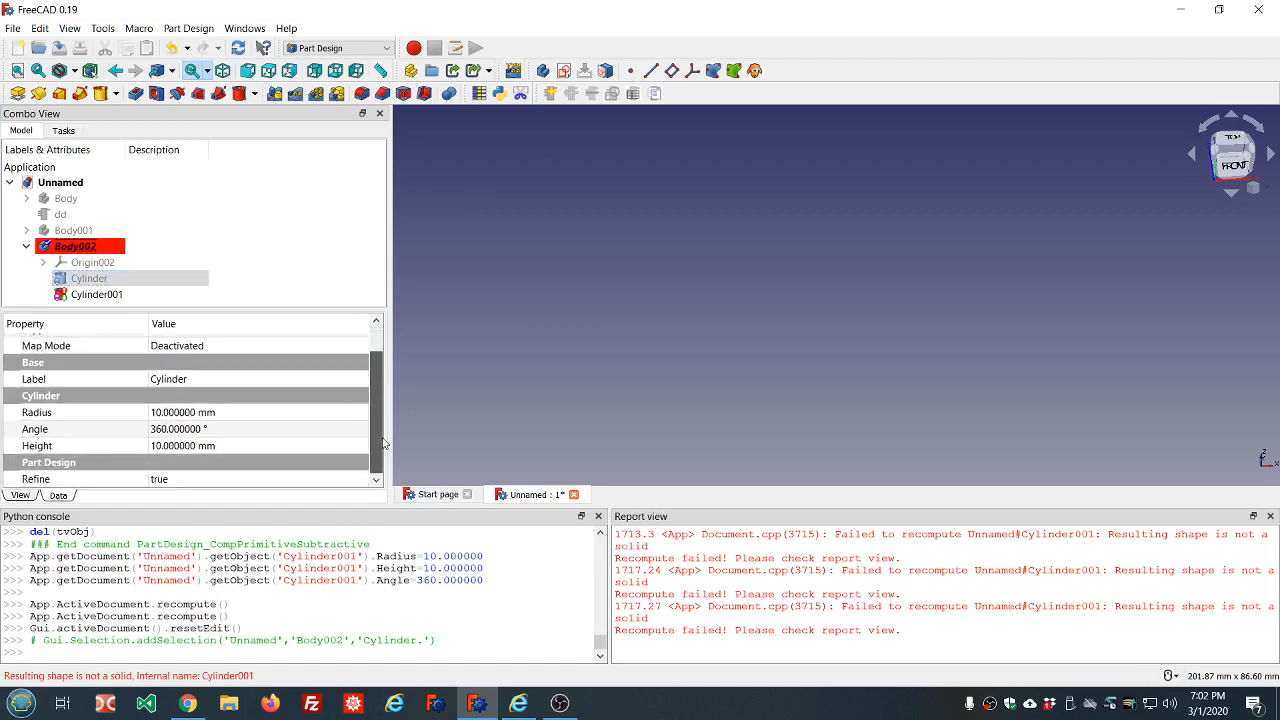
left_click(274, 413)
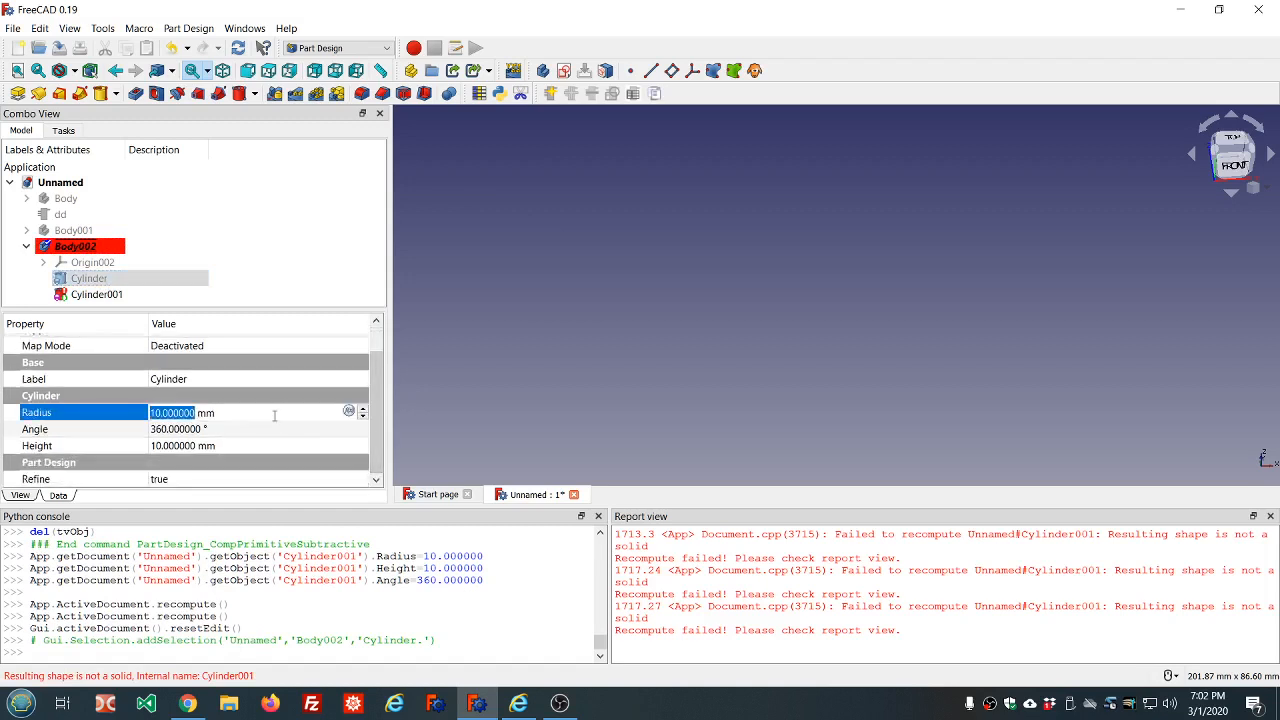
key("equal")
type("dd.dd")
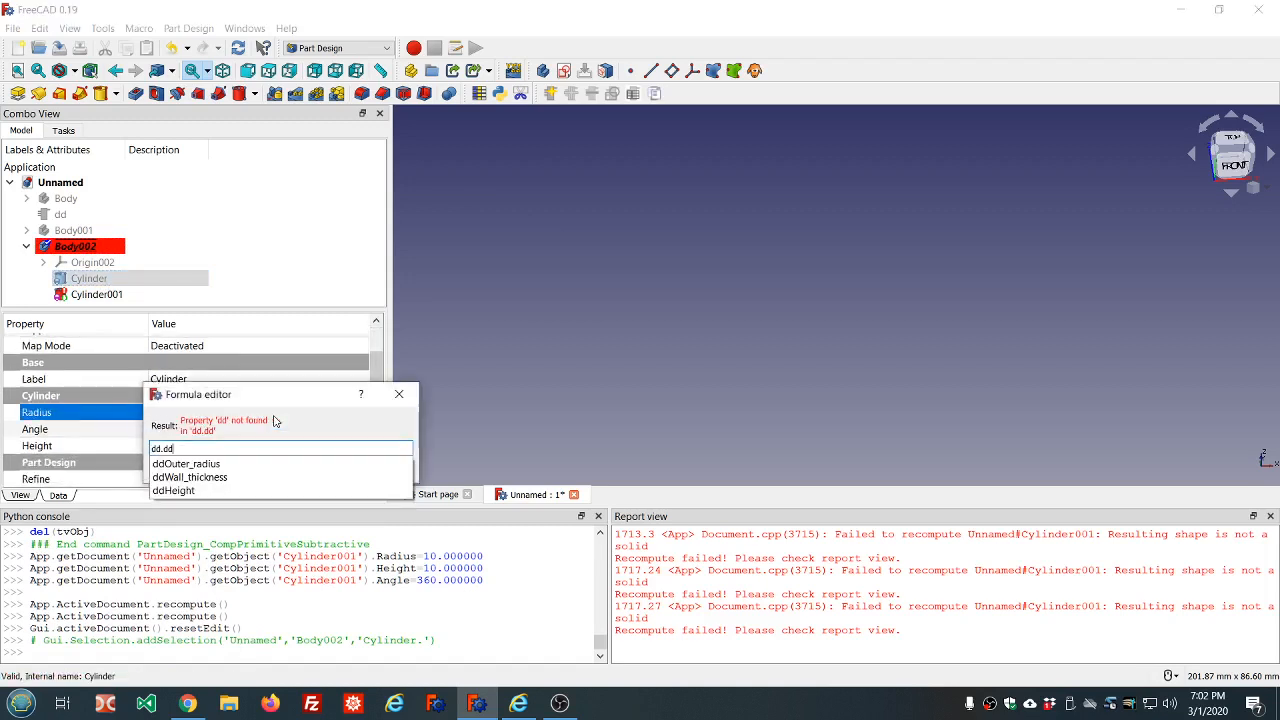
key("Down")
key("Return")
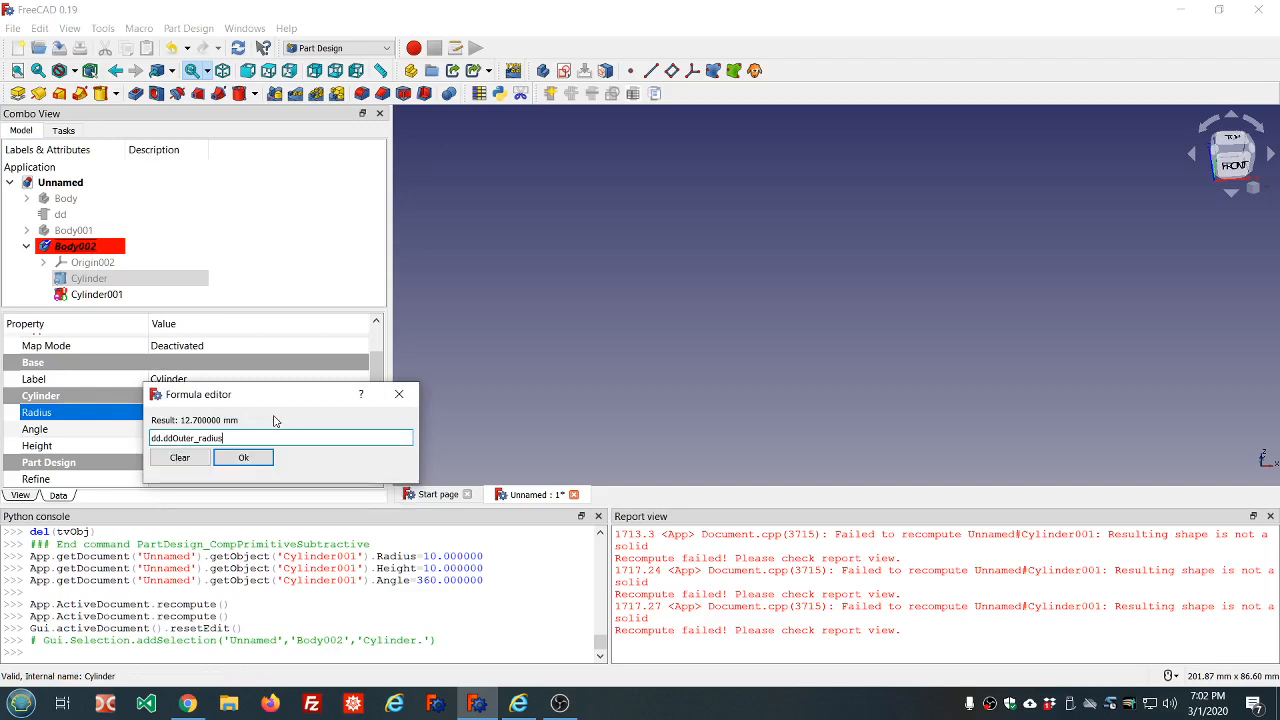
key("Return")
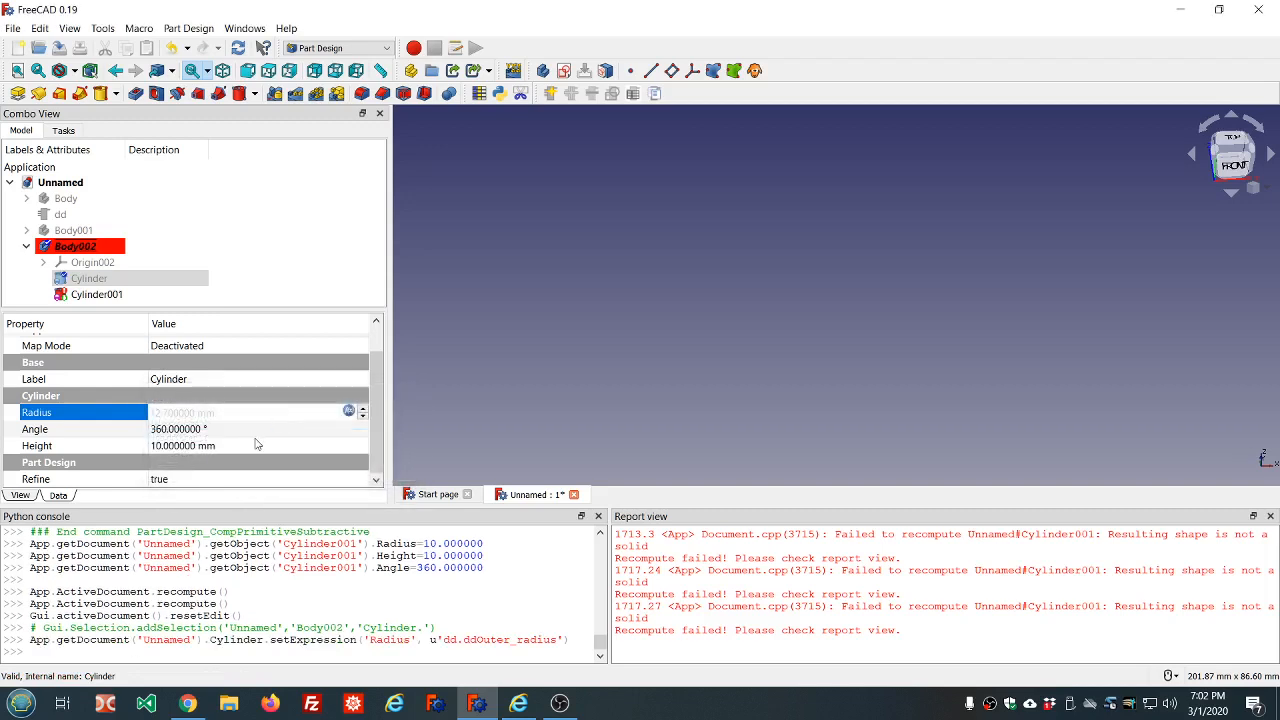
Bind the additive cylinder's height to the expression dd.ddHeight
left_click(256, 443)
type("=")
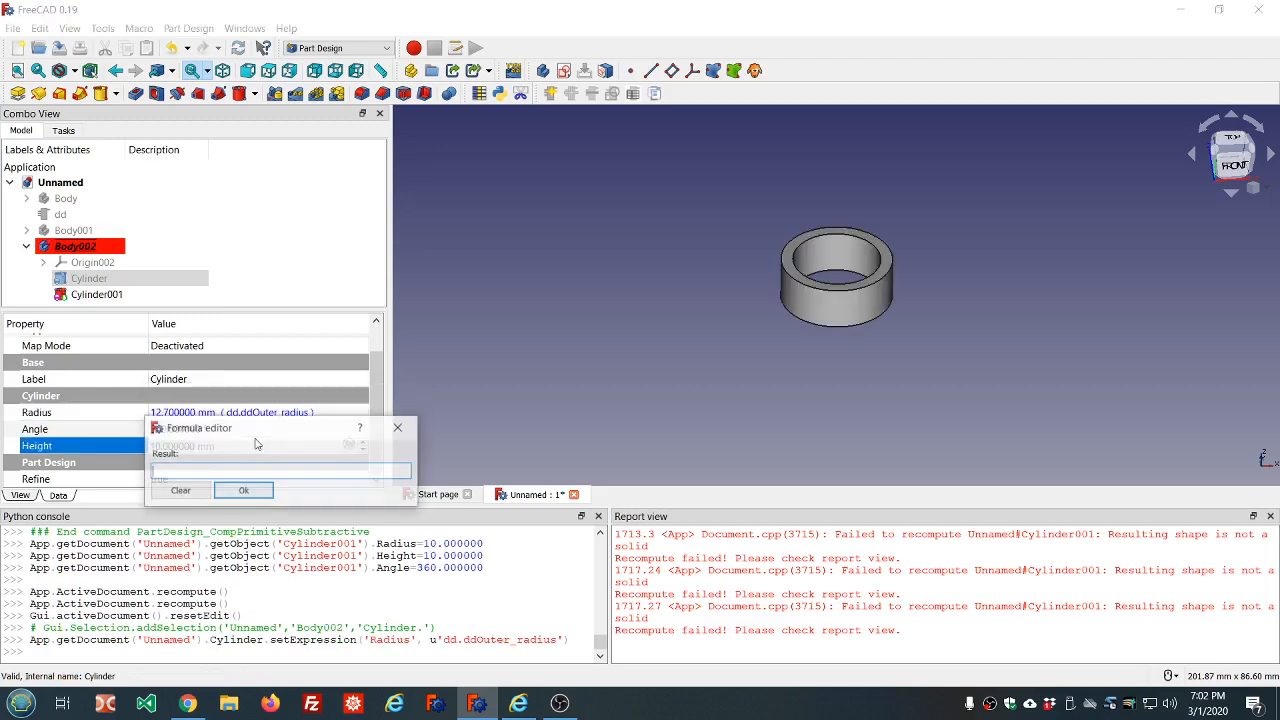
type("dd.dd")
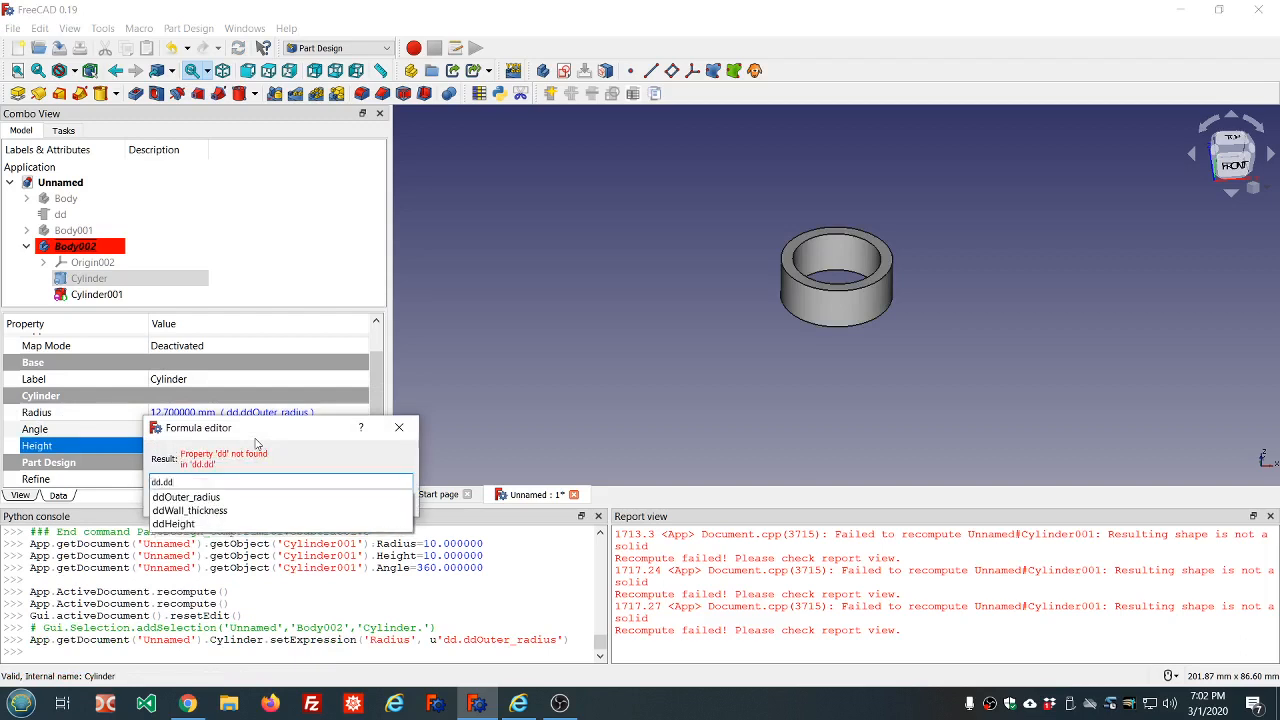
left_click(190, 524)
left_click(250, 487)
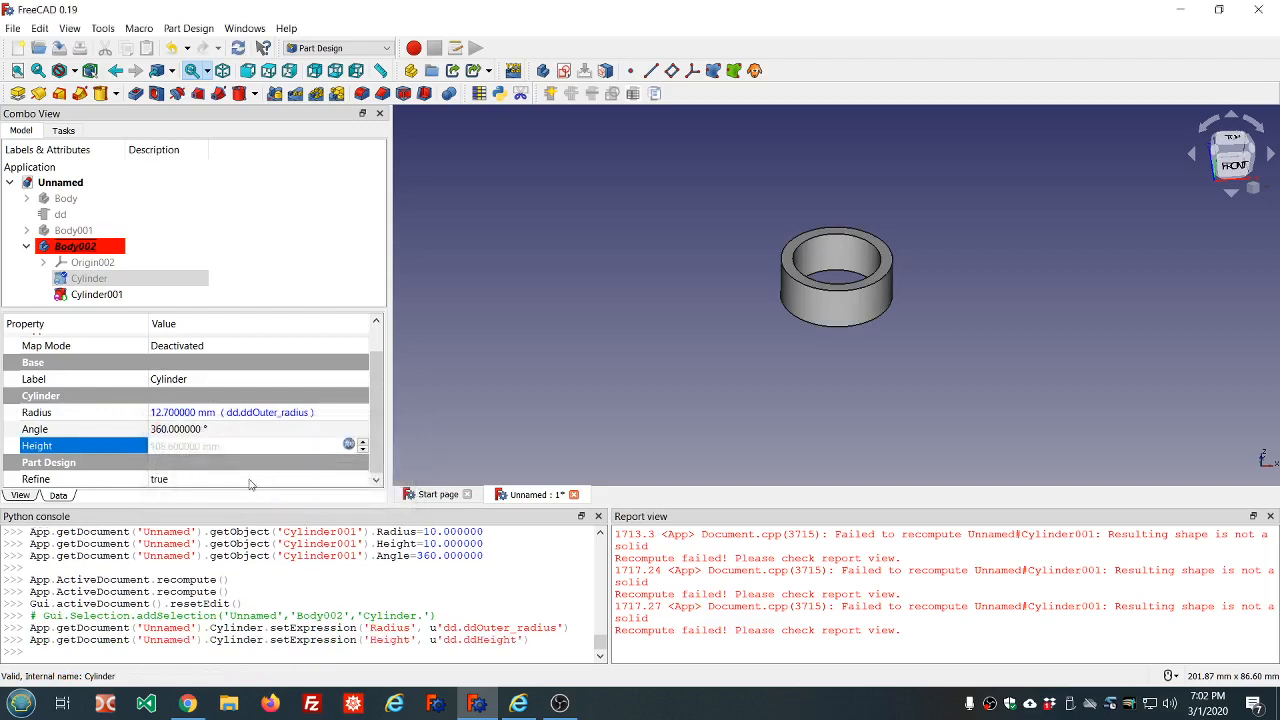
Clear the messages in the report view and deselect the subtractive cylinder
left_click(114, 295)
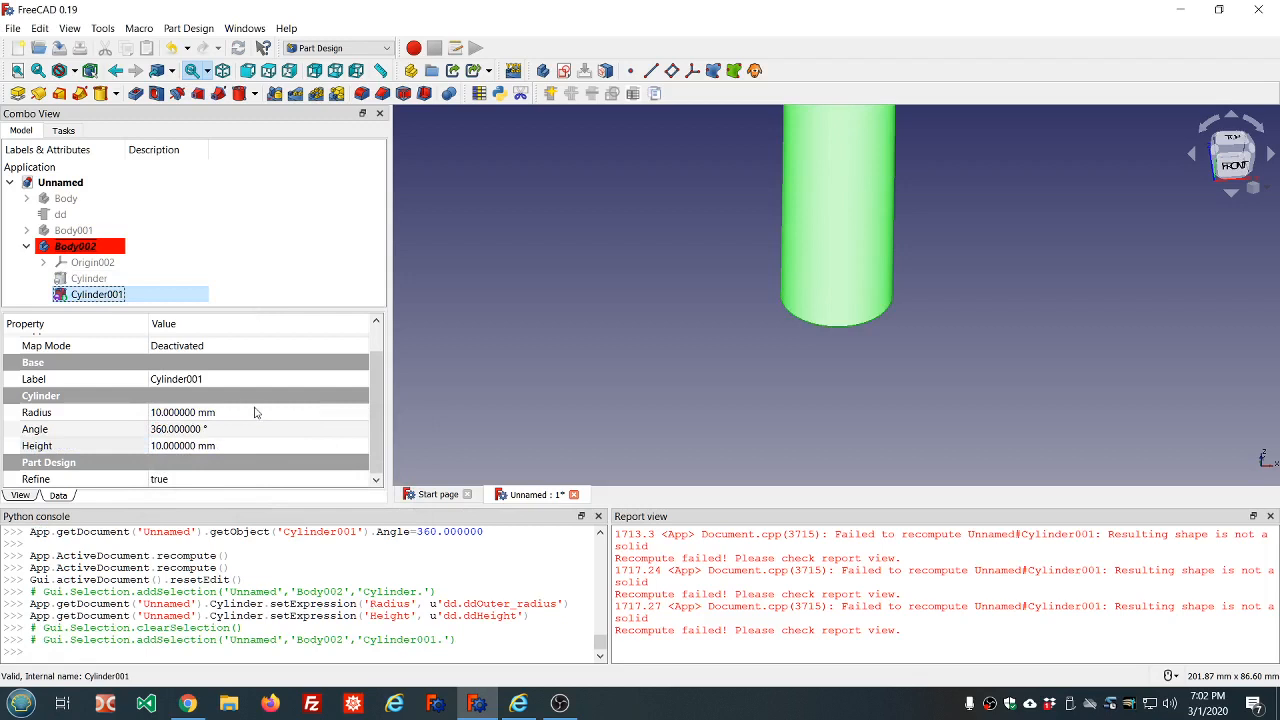
right_click(748, 591)
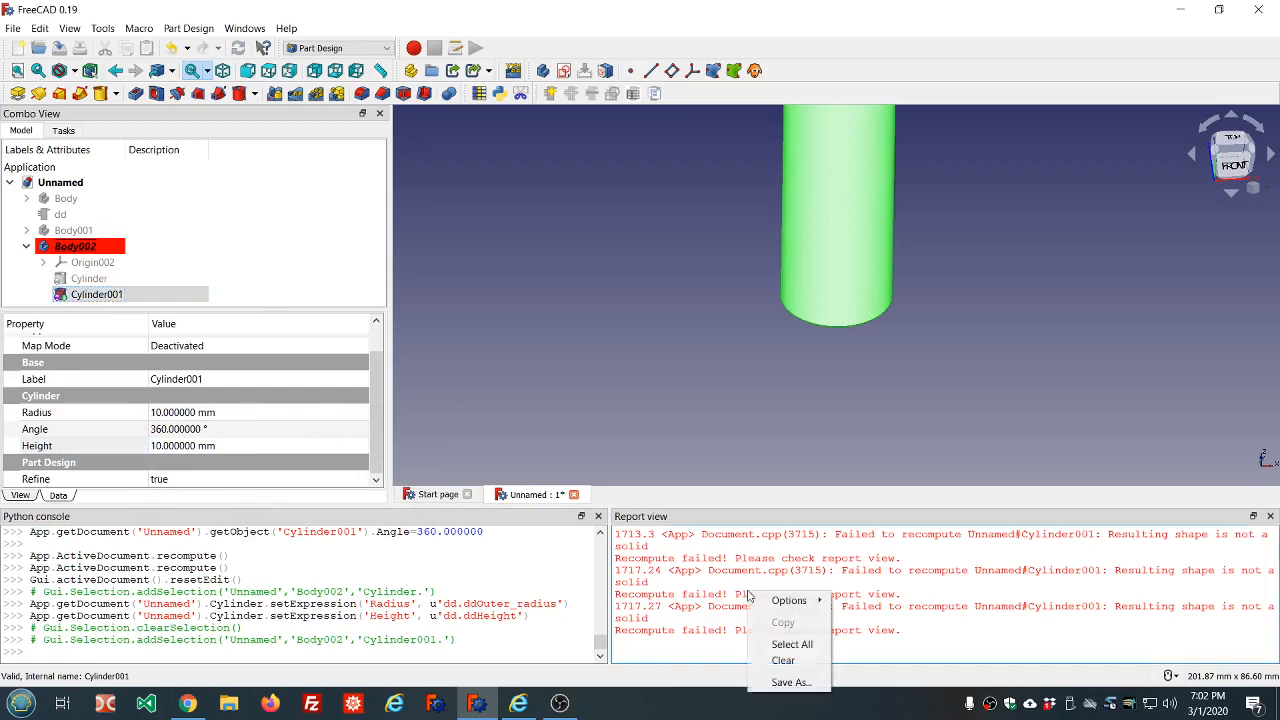
left_click(775, 661)
left_click(750, 412)
scroll(712, 240, "down", 5)
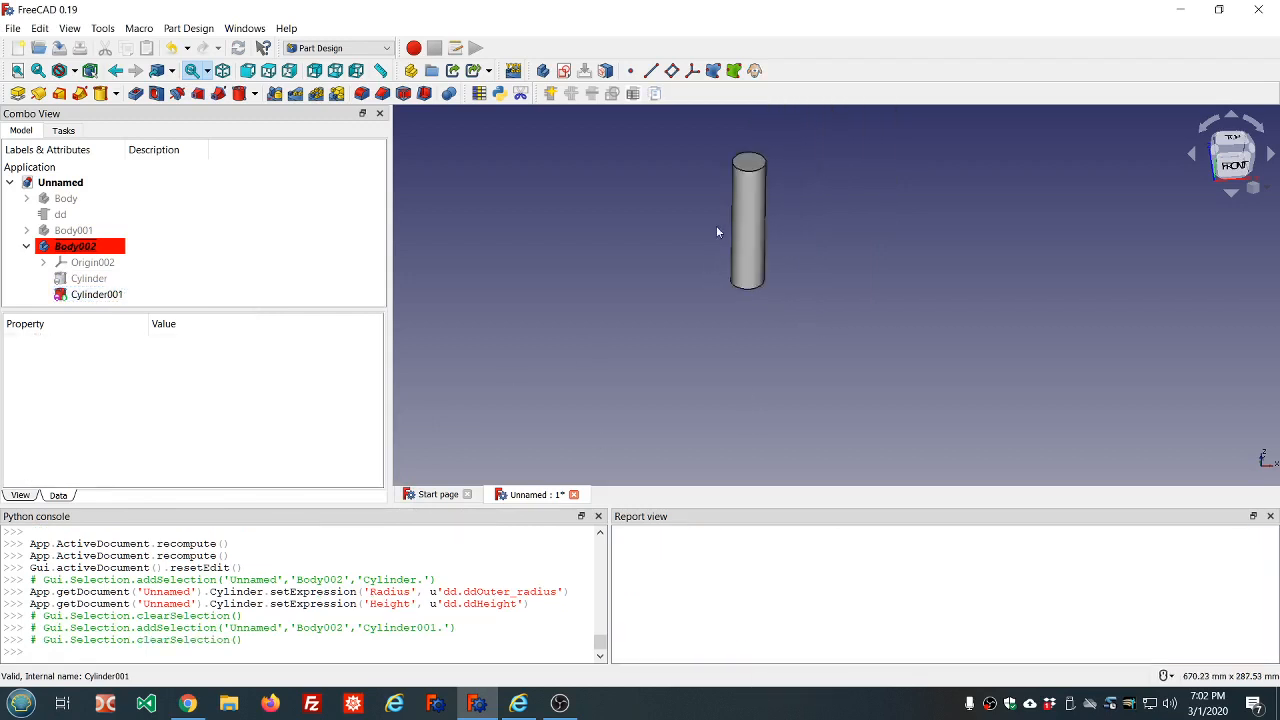
Bind the subtractive cylinder's height to the expression dd.ddHeight and clear the selection
left_click(148, 294)
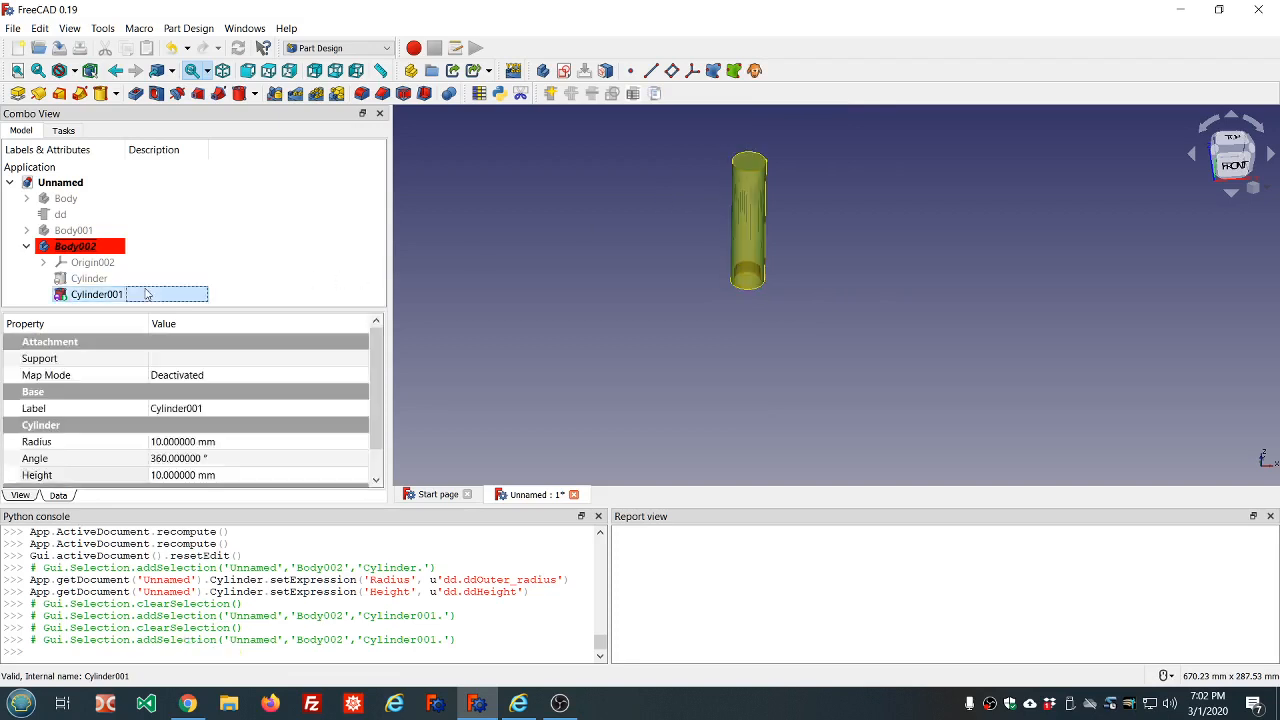
left_click(255, 477)
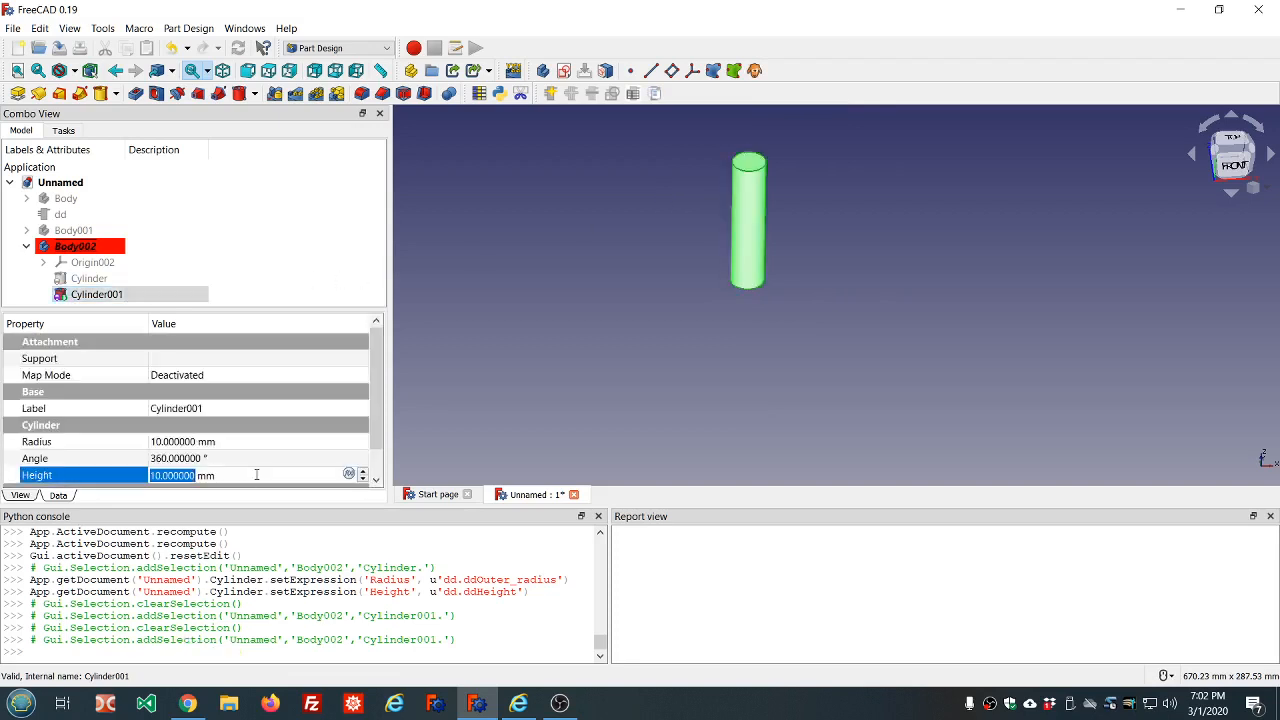
key("equal")
type("dd.dd")
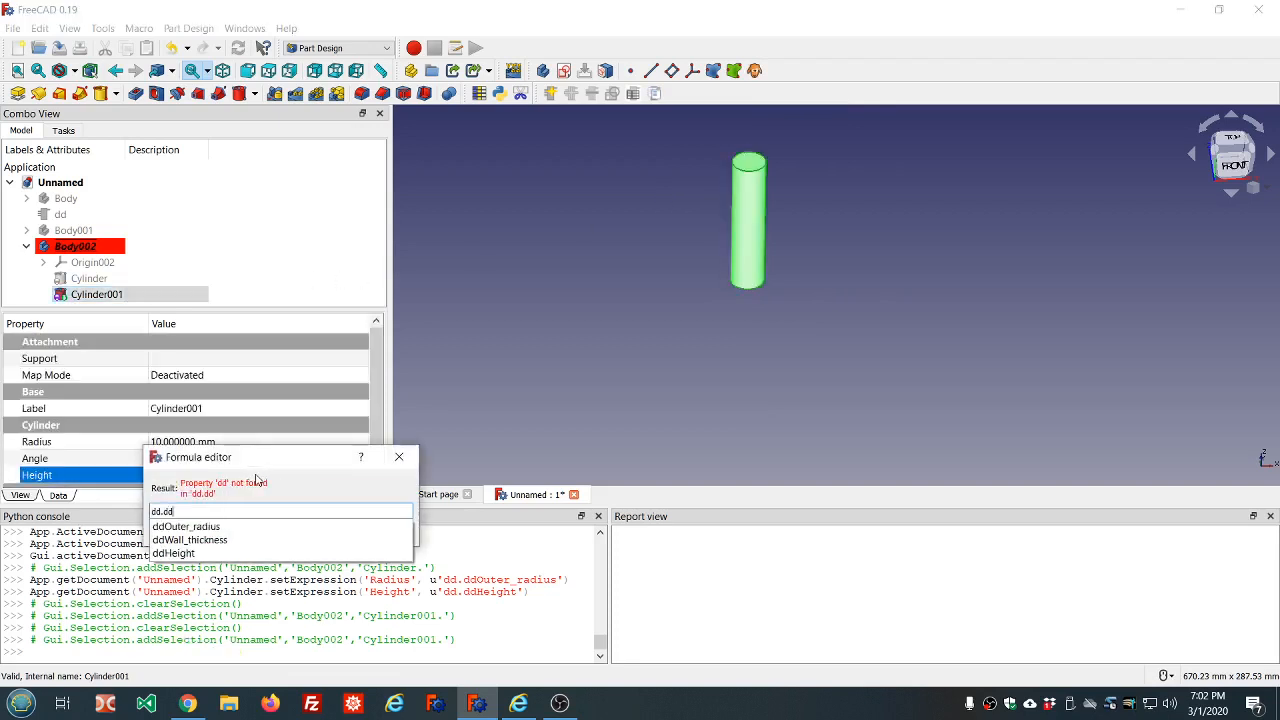
key("Down")
key("Down")
key("Down")
key("Return")
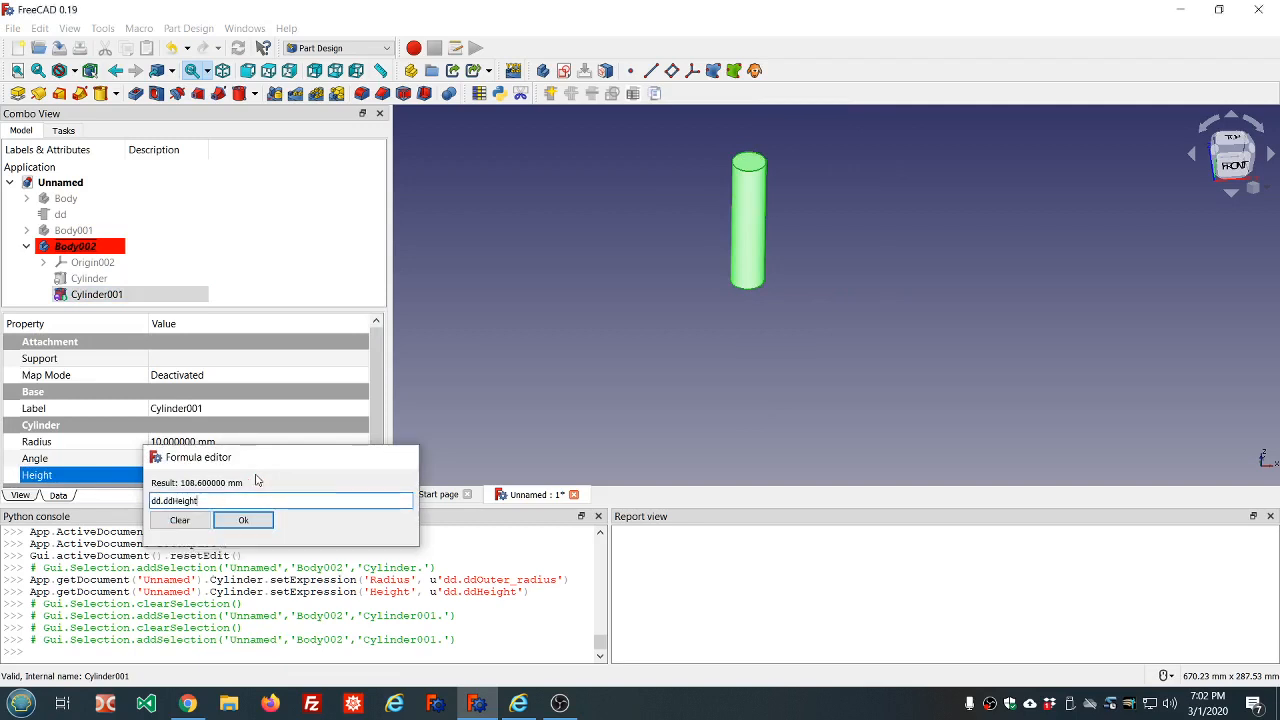
key("Return")
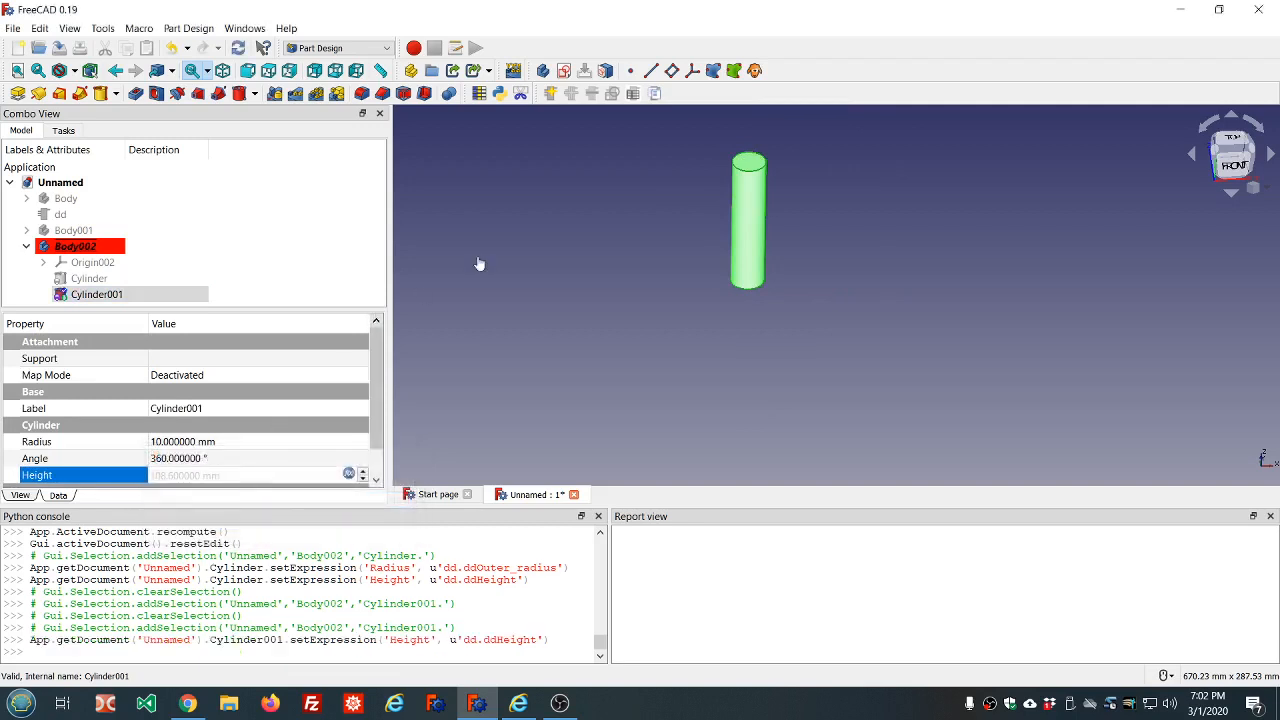
left_click(595, 215)
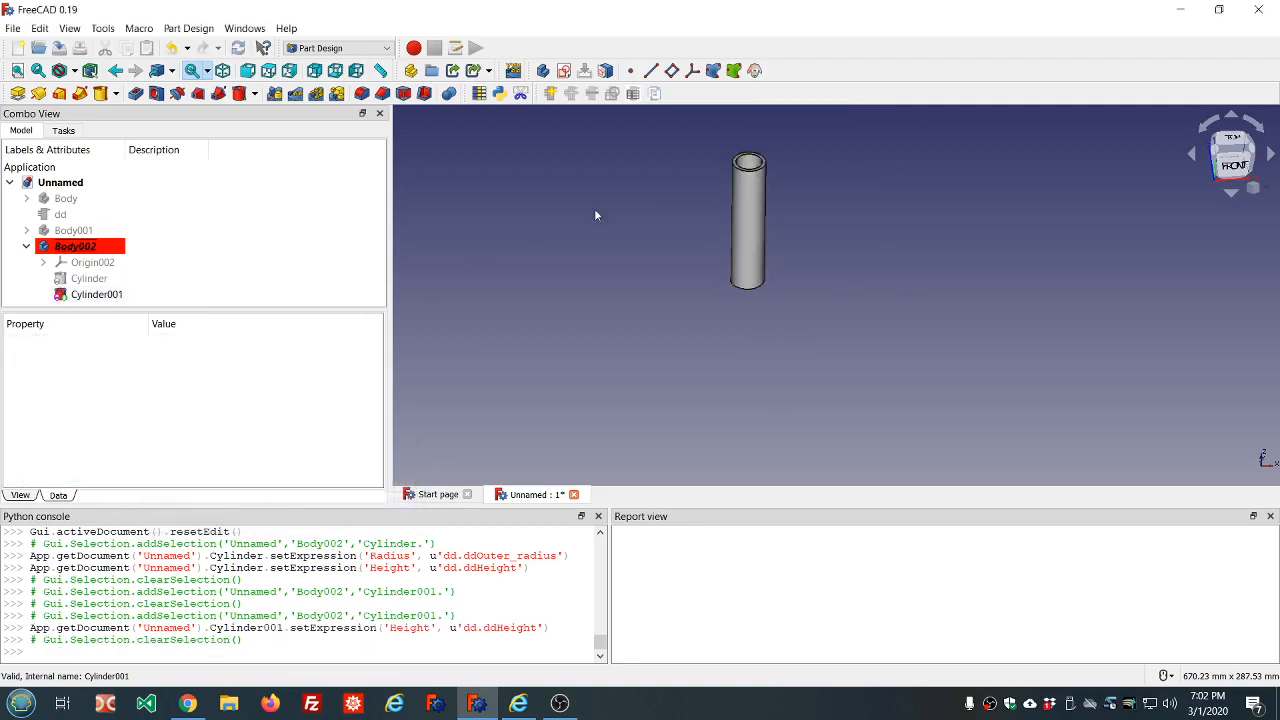
Bind the subtractive cylinder's radius to the expression dd.ddOuter_radius-dd.ddWall_thickness and clear the selection
left_click(80, 294)
left_click(253, 442)
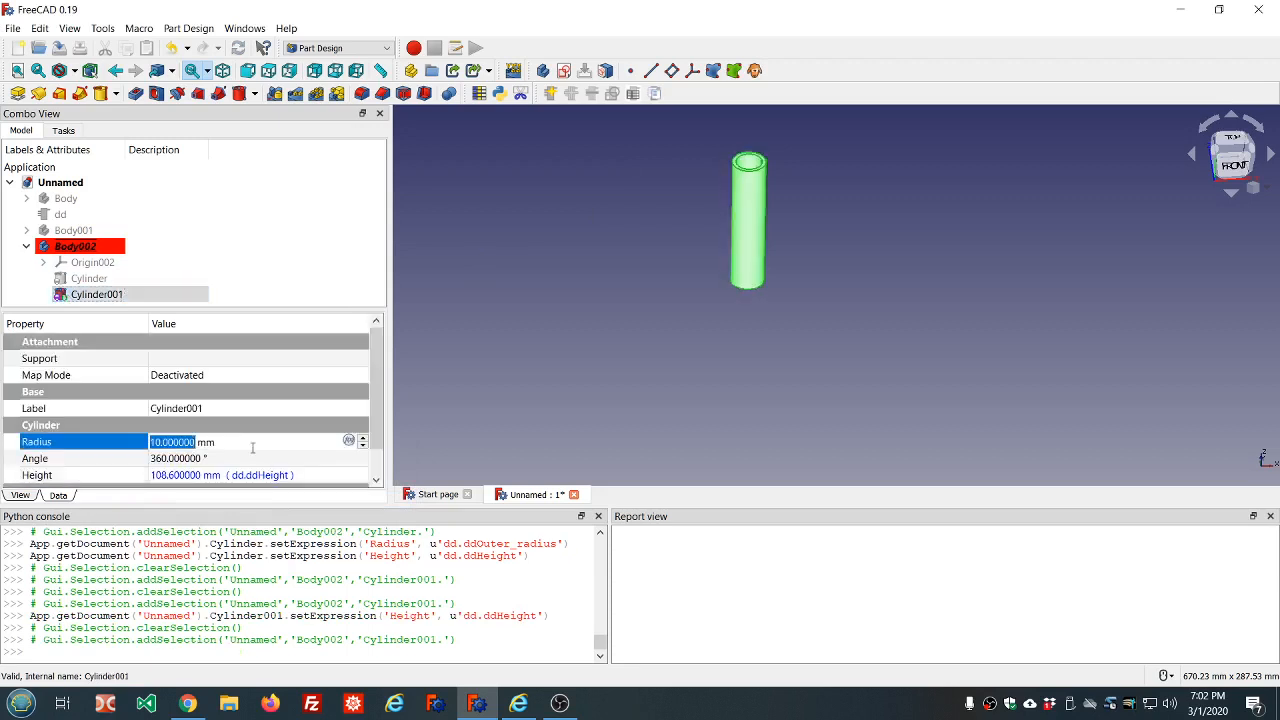
key("equal")
type("dd.dd")
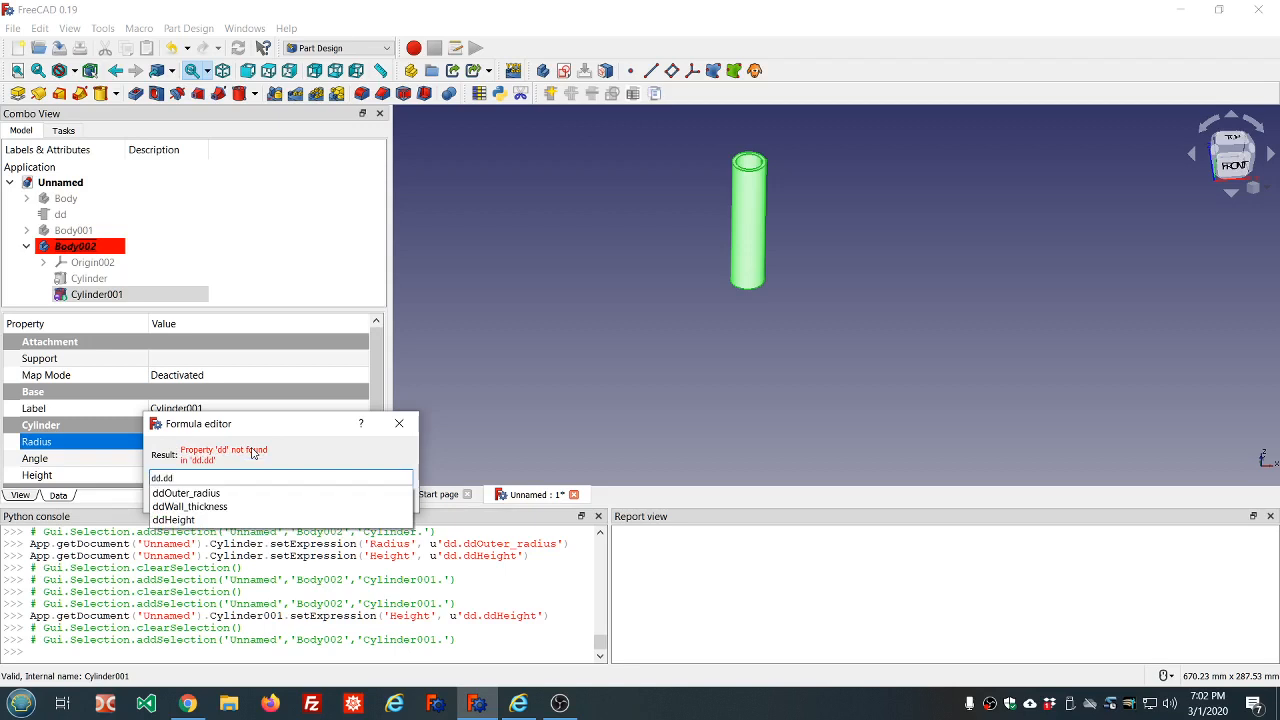
key("Down")
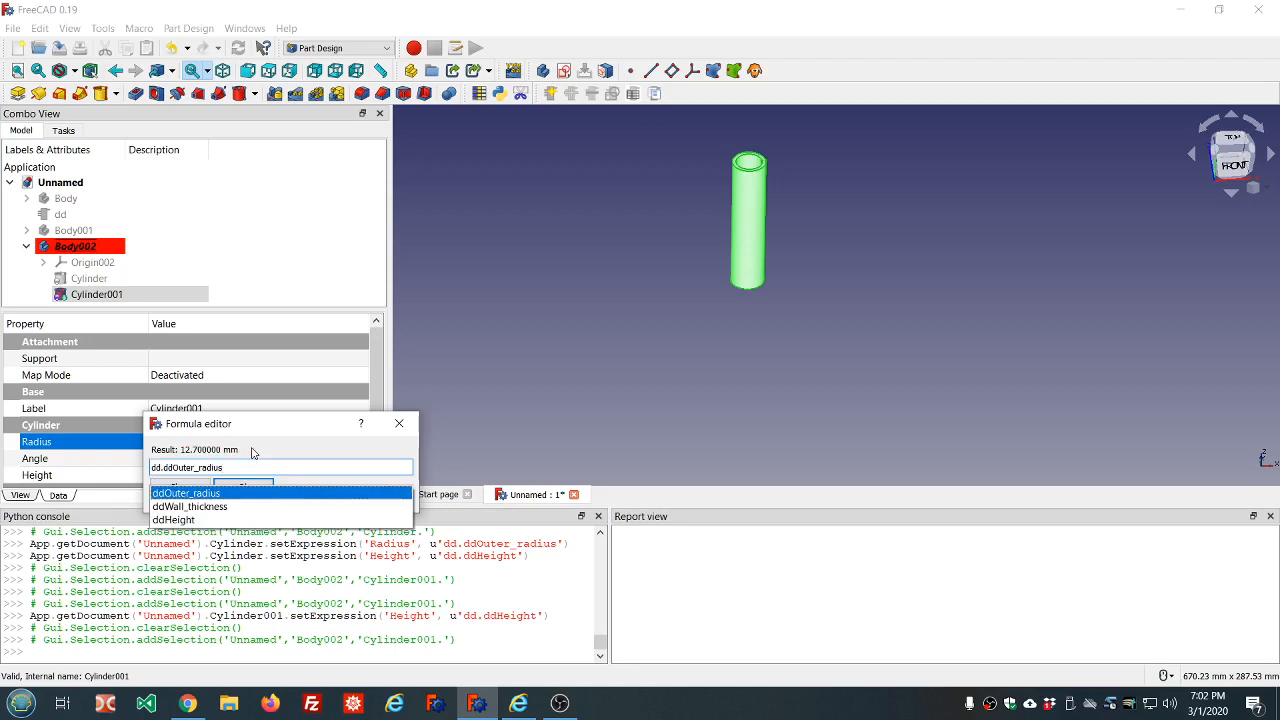
key("Return")
type("-dd.dd")
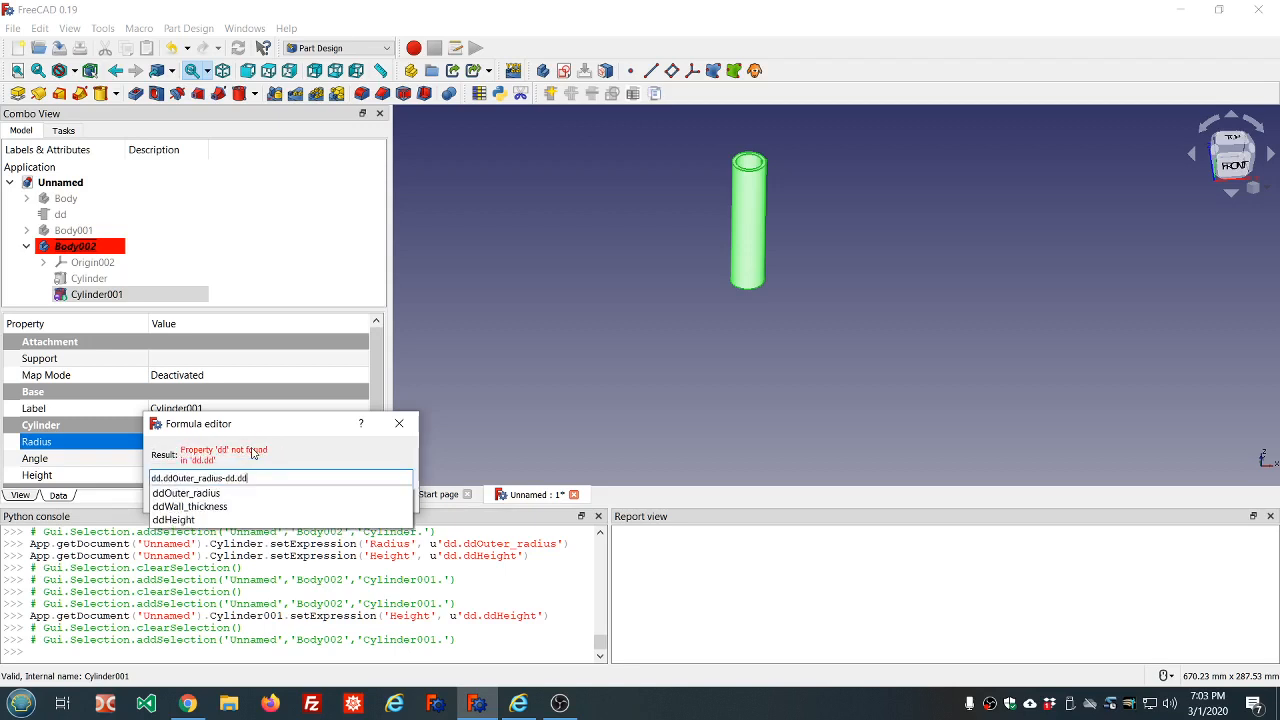
key("Down")
key("Down")
key("Return")
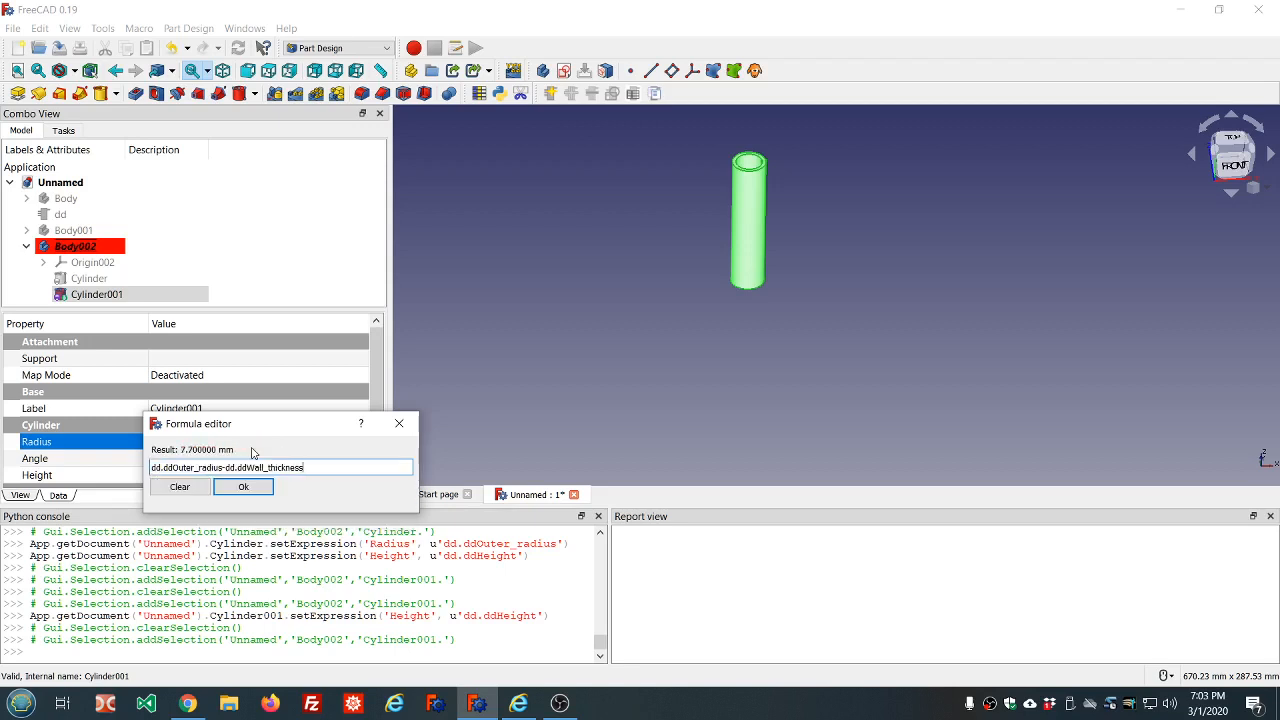
key("Return")
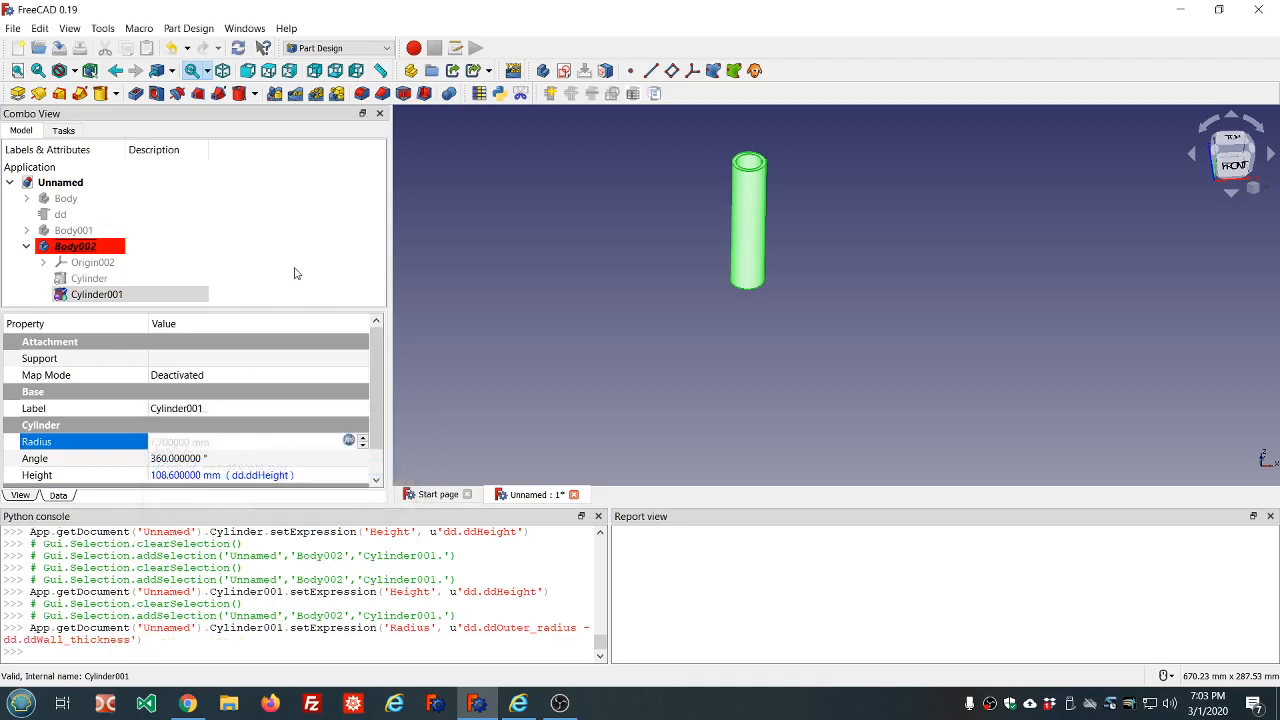
left_click(336, 240)
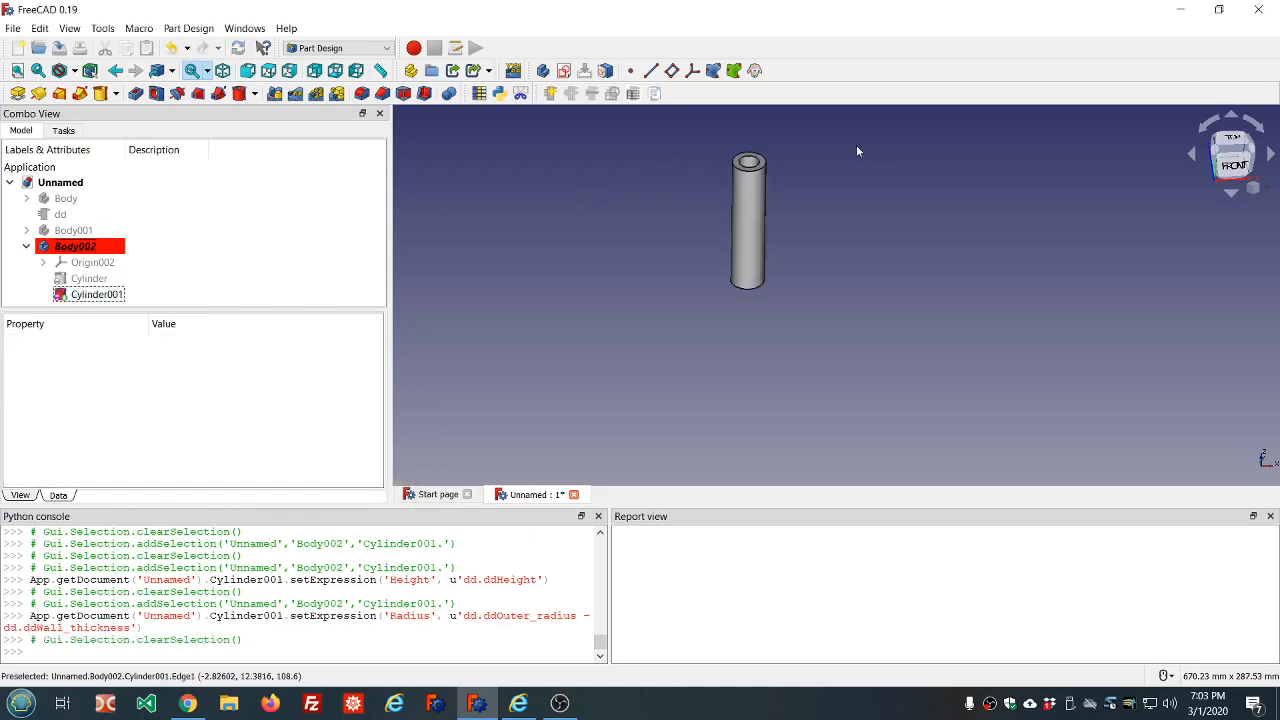
Temporarily show Body001 and Body over the third body to compare the tubes, and hide both again
middle_click_drag(857, 149, 763, 216)
scroll(763, 216, "up", 2)
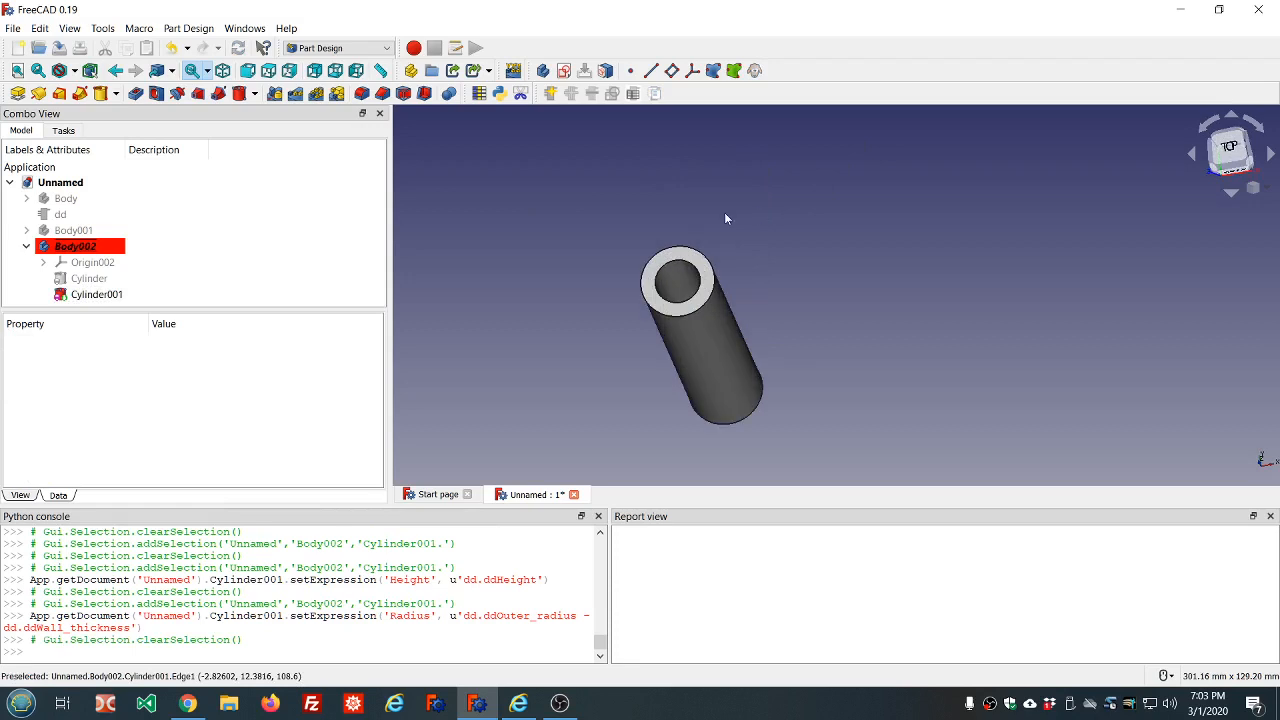
left_click(84, 235)
key("space")
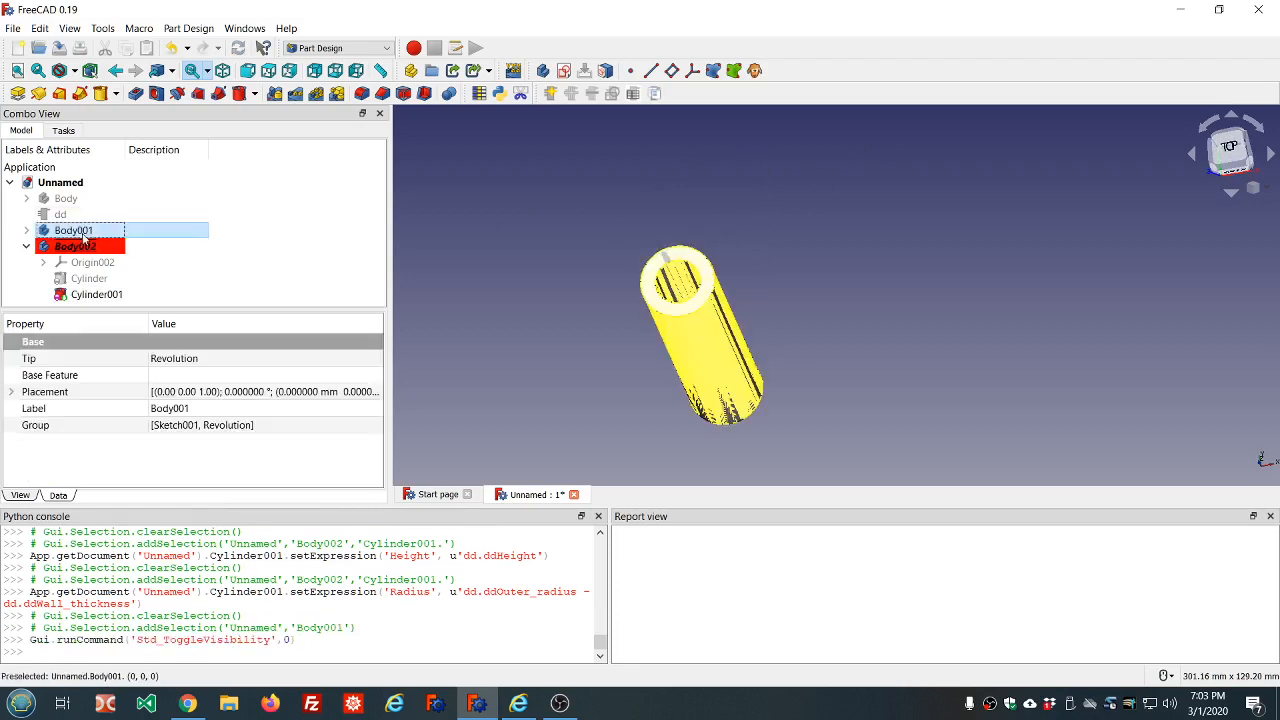
left_click(68, 199)
key("space")
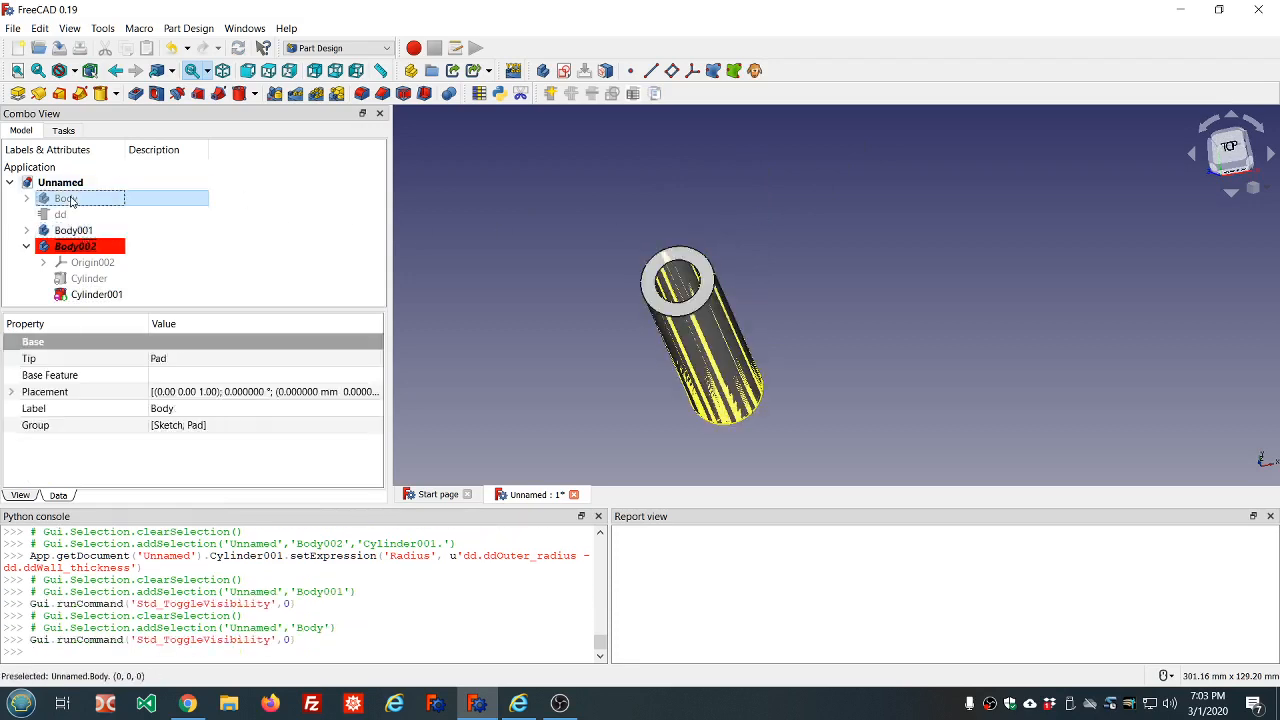
key("space")
left_click(70, 231)
key("space")
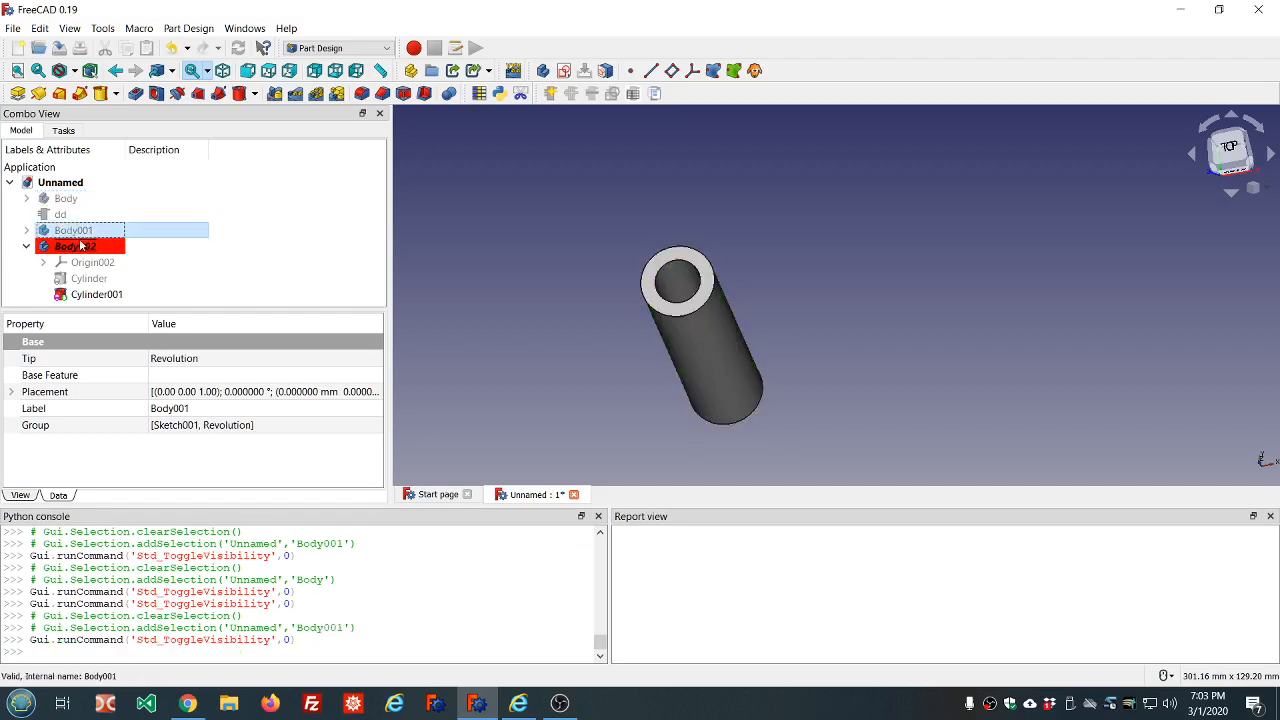
Toggle Body002 off and on, and examine the finished tube's open end and wall
left_click(76, 246)
key("space")
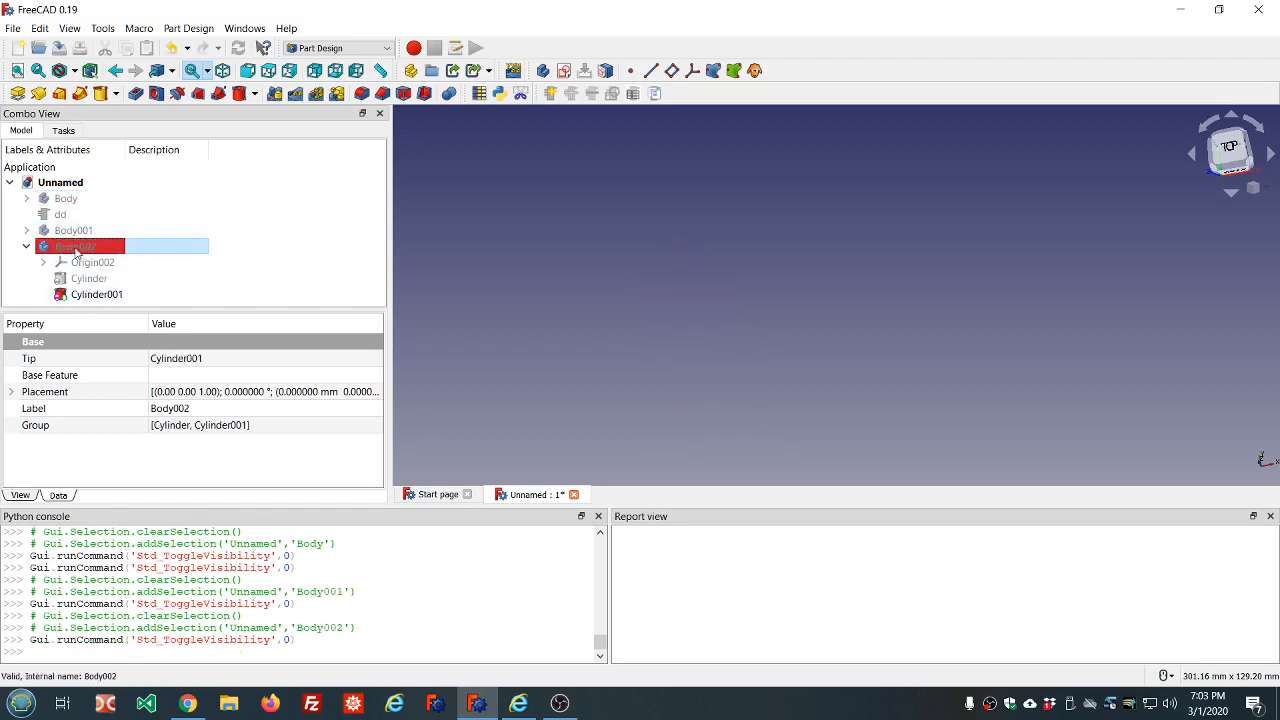
key("space")
left_click(519, 226)
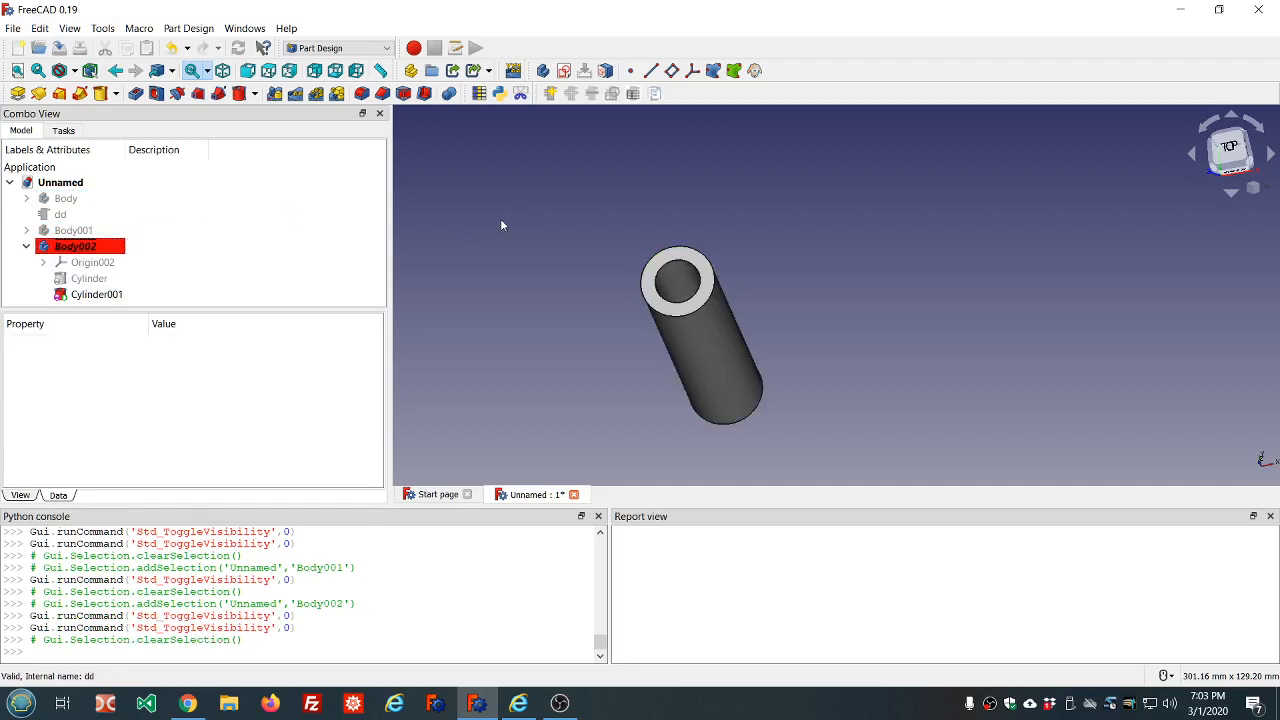
scroll(466, 238, "down", 3)
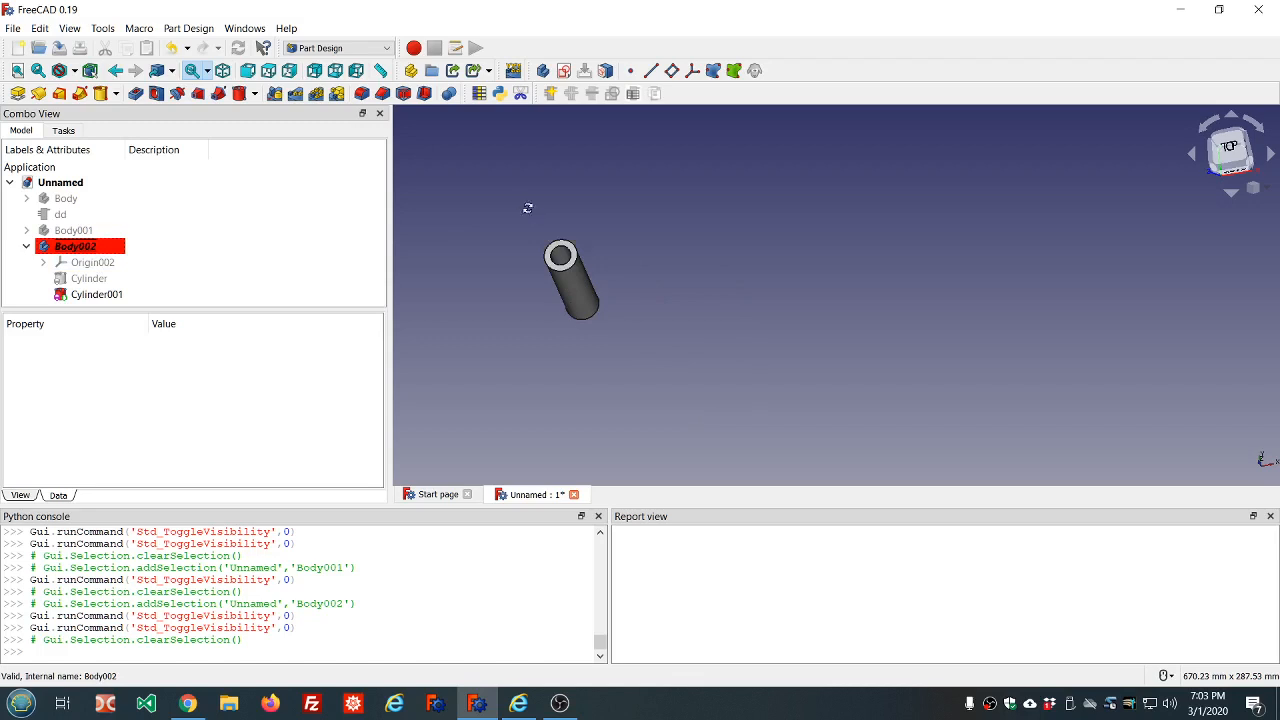
mouse_move(526, 206)
middle_mouse_down()
mouse_move(514, 180)
mouse_move(511, 197)
middle_mouse_up()
scroll(532, 165, "up", 3)
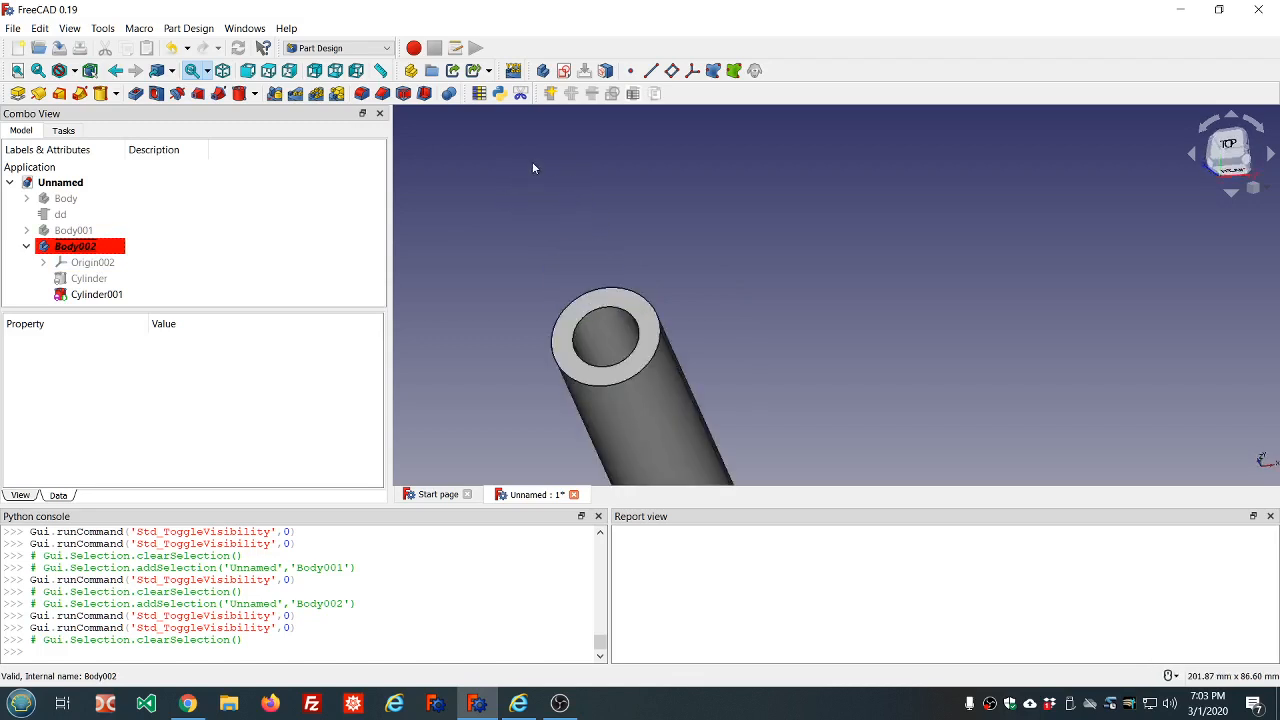
scroll(532, 168, "down", 1)
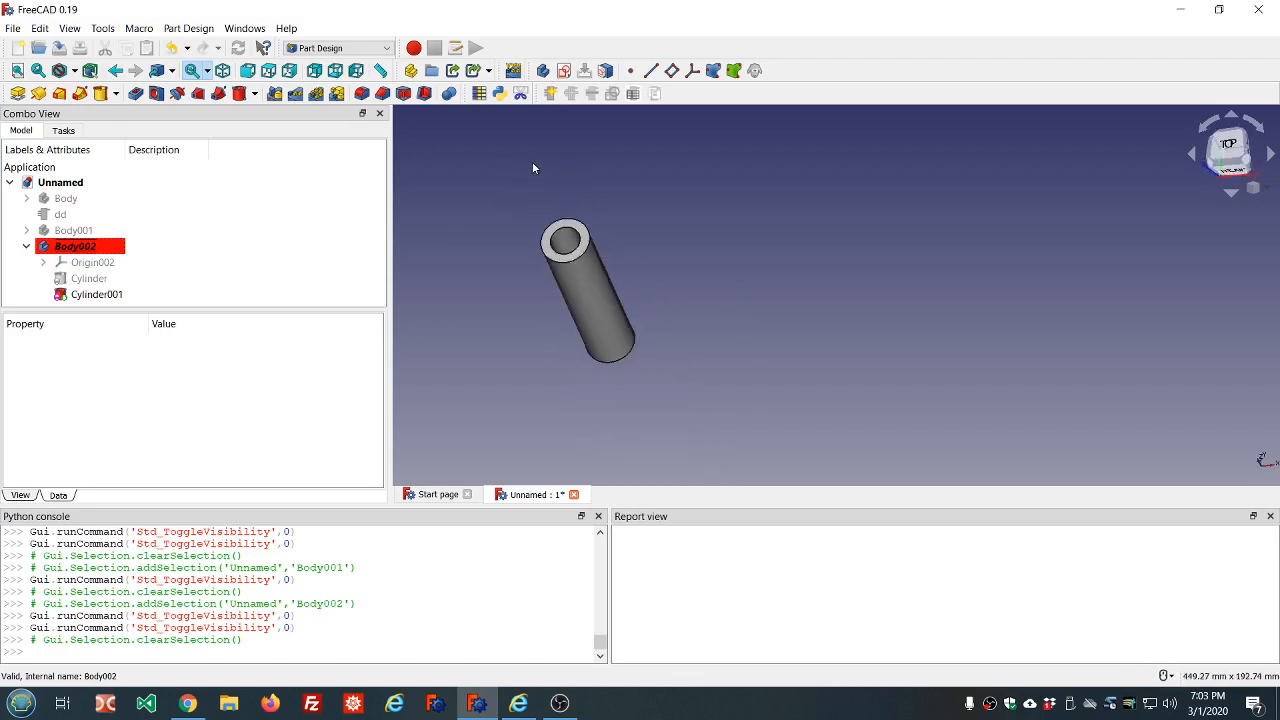
Make Body001, Body and Body002 the active body in turn, and clear the selection
double_click(91, 232)
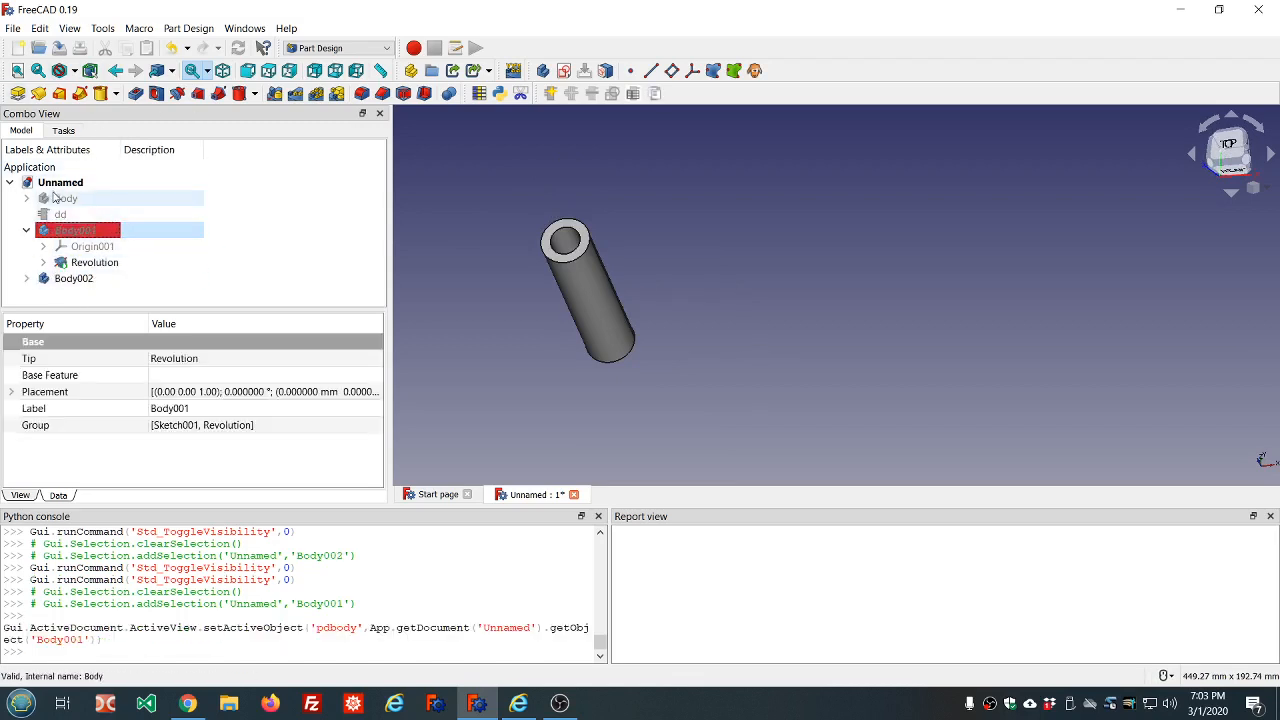
double_click(55, 198)
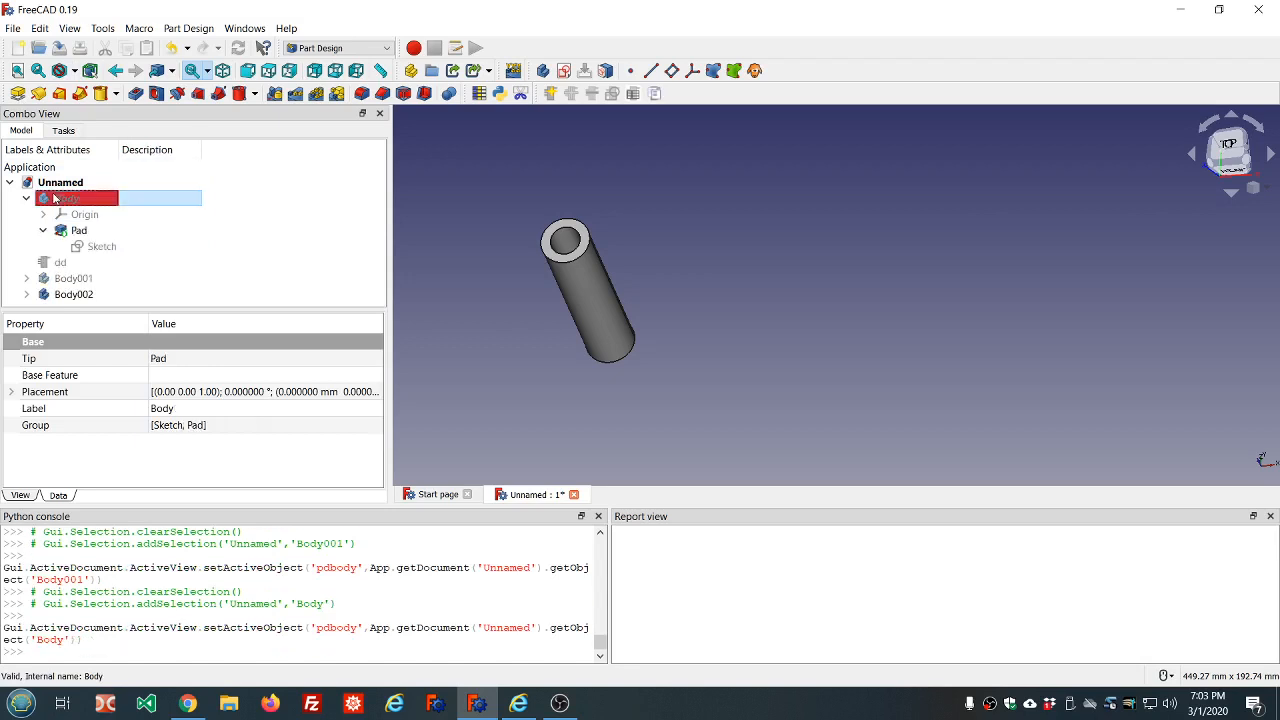
double_click(80, 294)
left_click(548, 156)
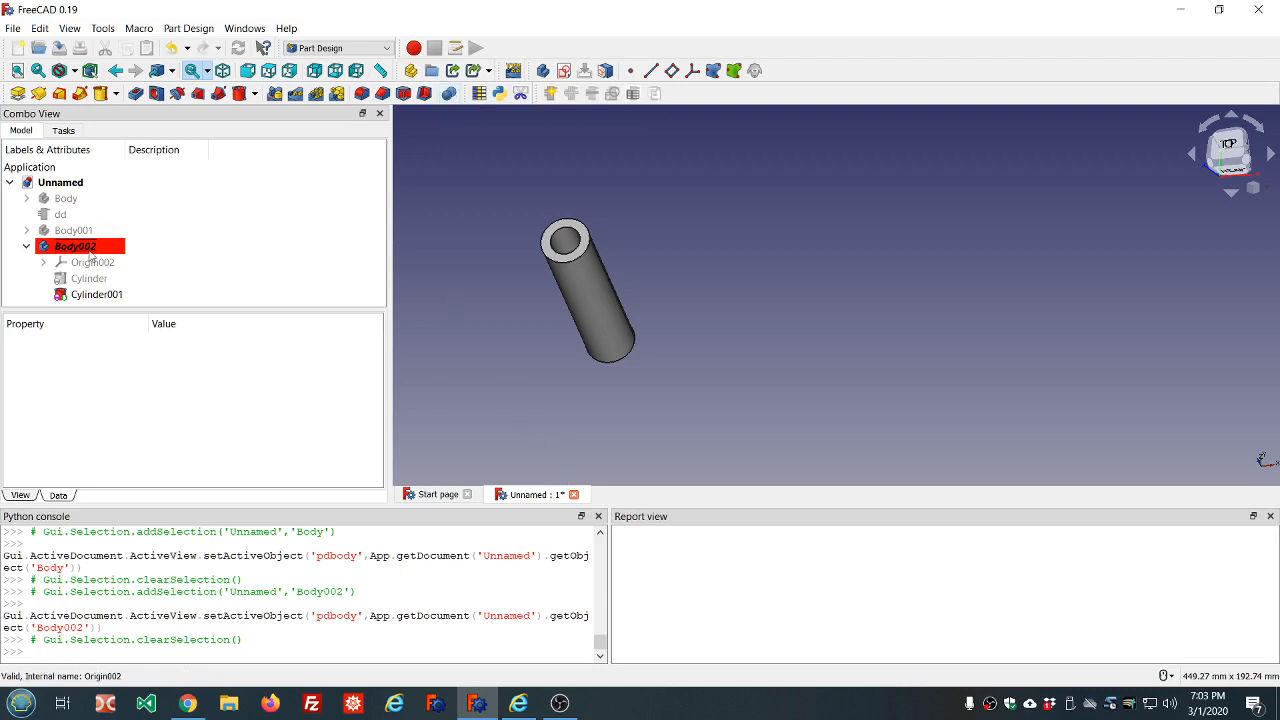
Collapse Body002 in the model tree and hide it
left_click(26, 246)
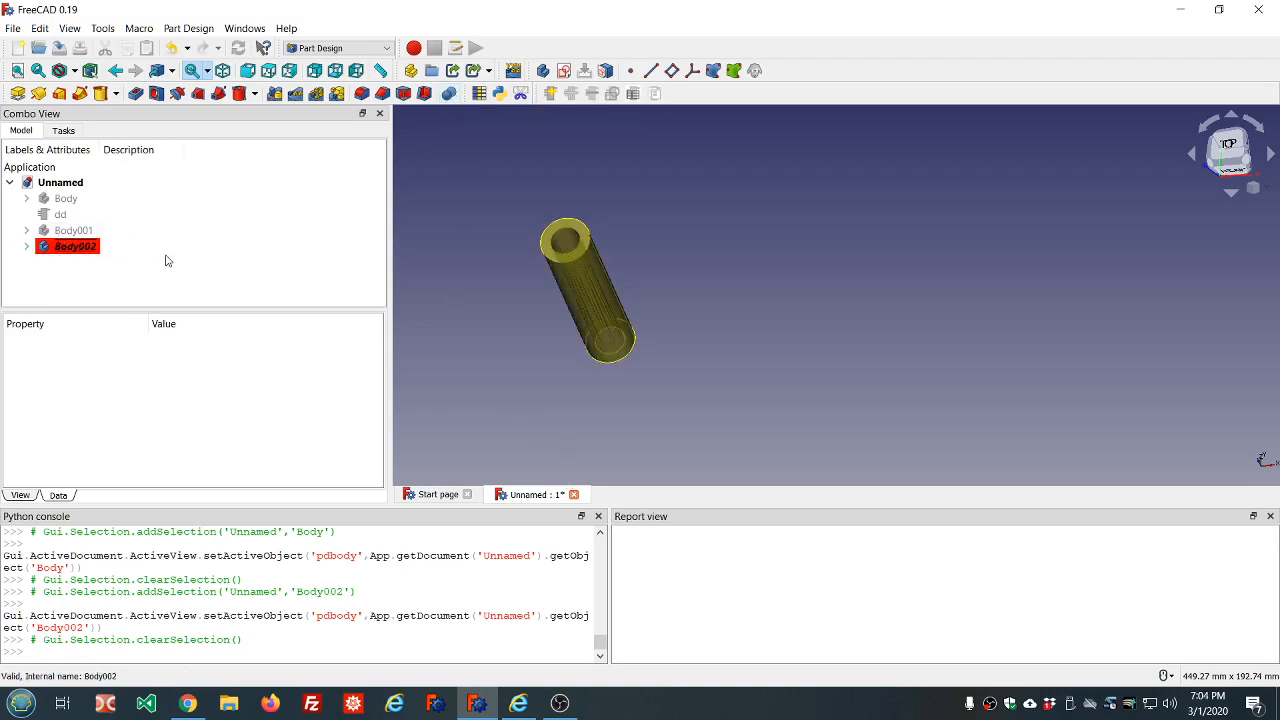
left_click(101, 251)
left_click(219, 212)
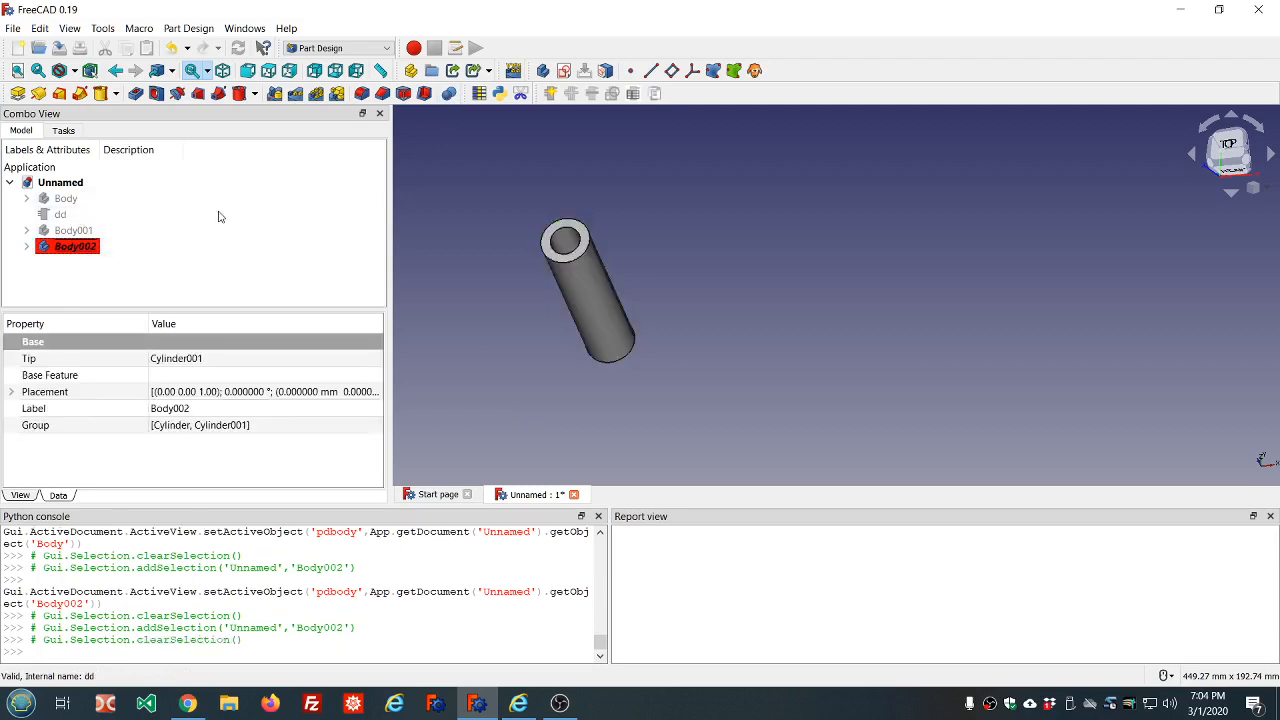
left_click(82, 252)
key("space")
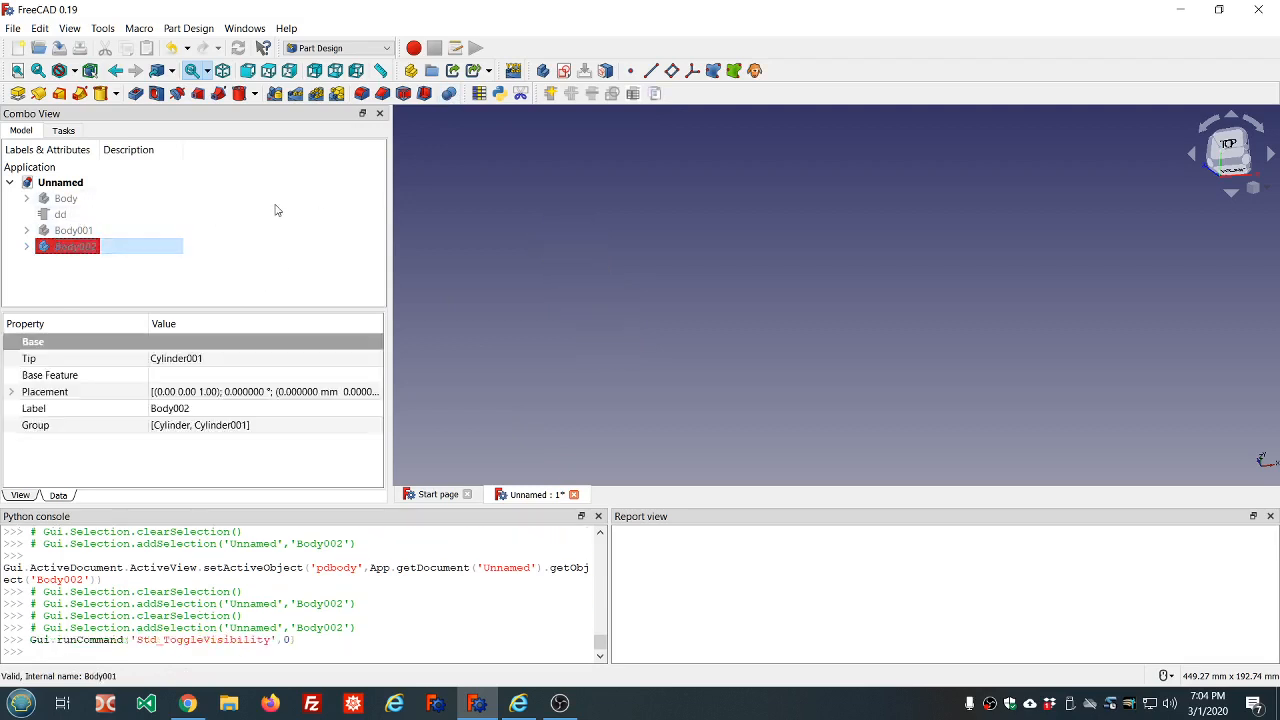
left_click(394, 183)
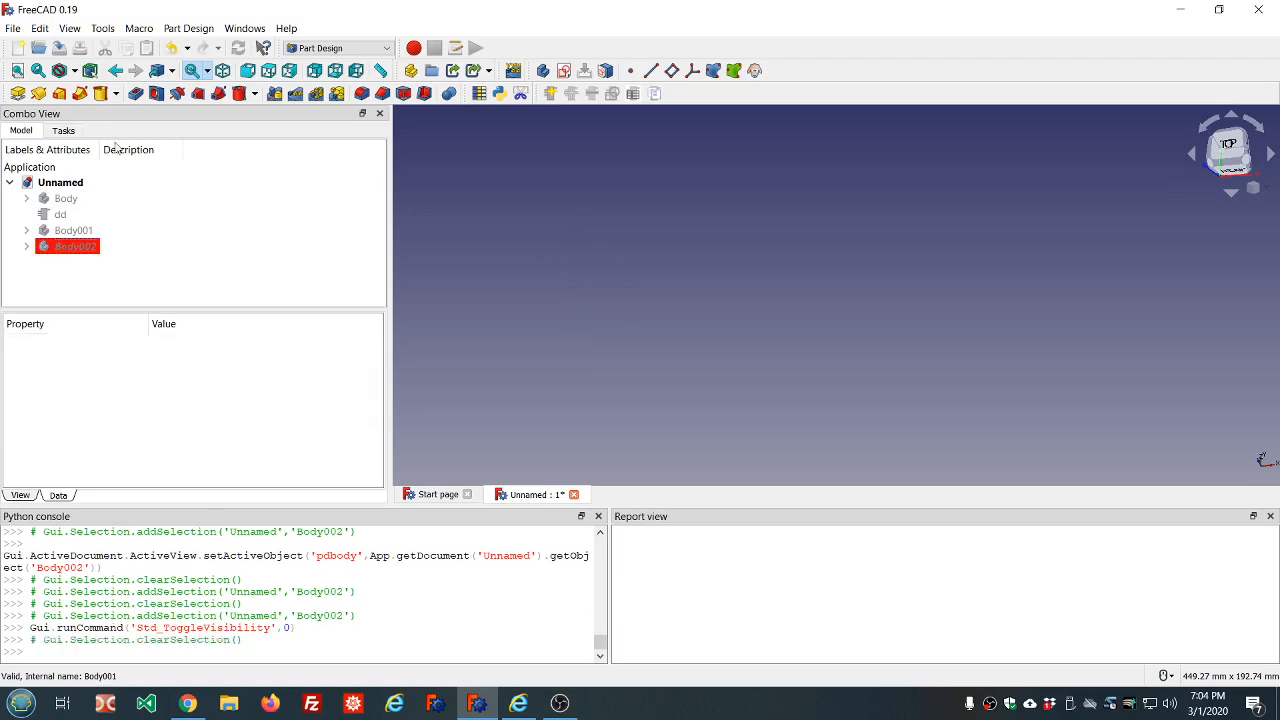
Create a new body and add an additive cylinder with the default dimensions to it
left_click(542, 70)
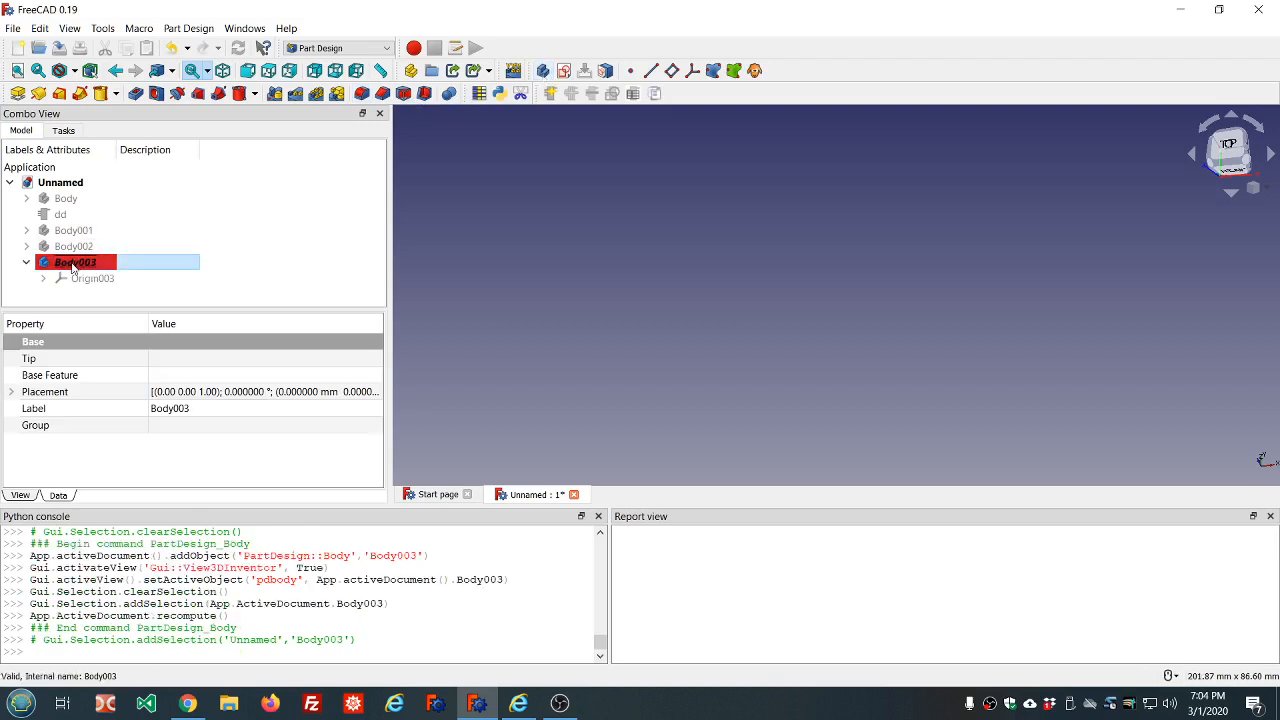
left_click(116, 93)
left_click(138, 140)
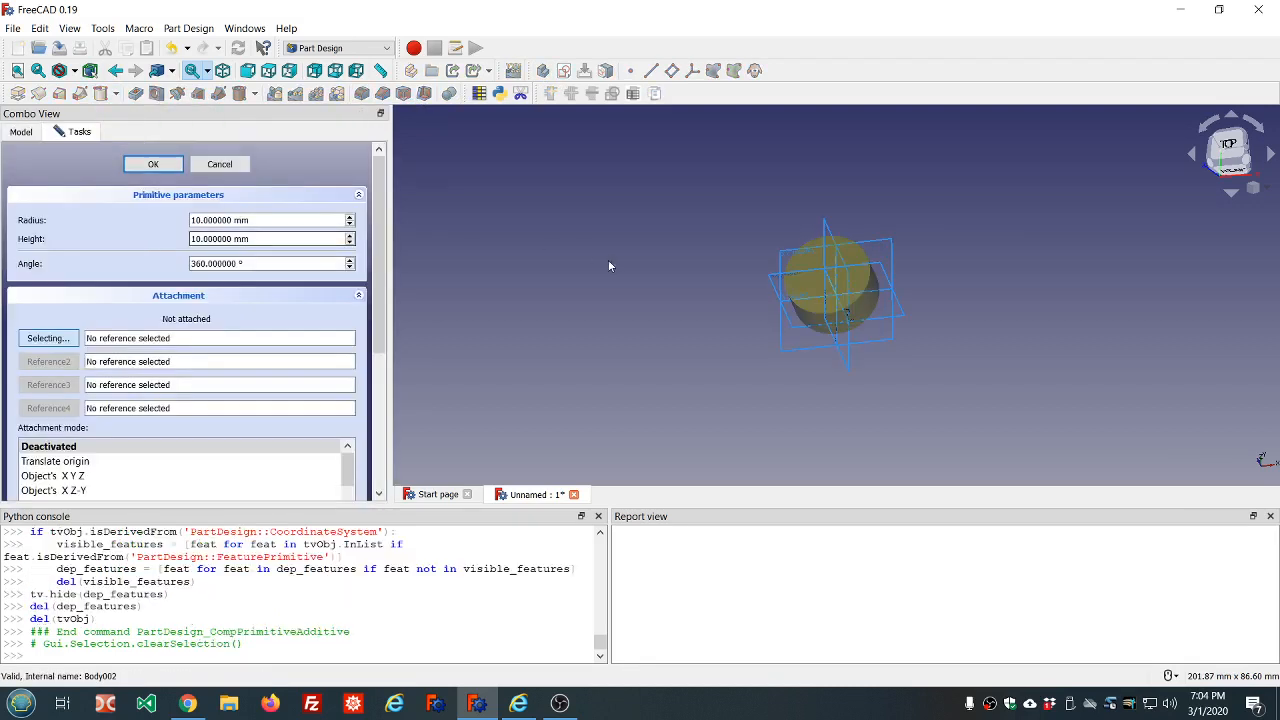
left_click(153, 164)
Bind the new additive cylinder's radius to the expression dd.ddOuter_radius
left_click(124, 296)
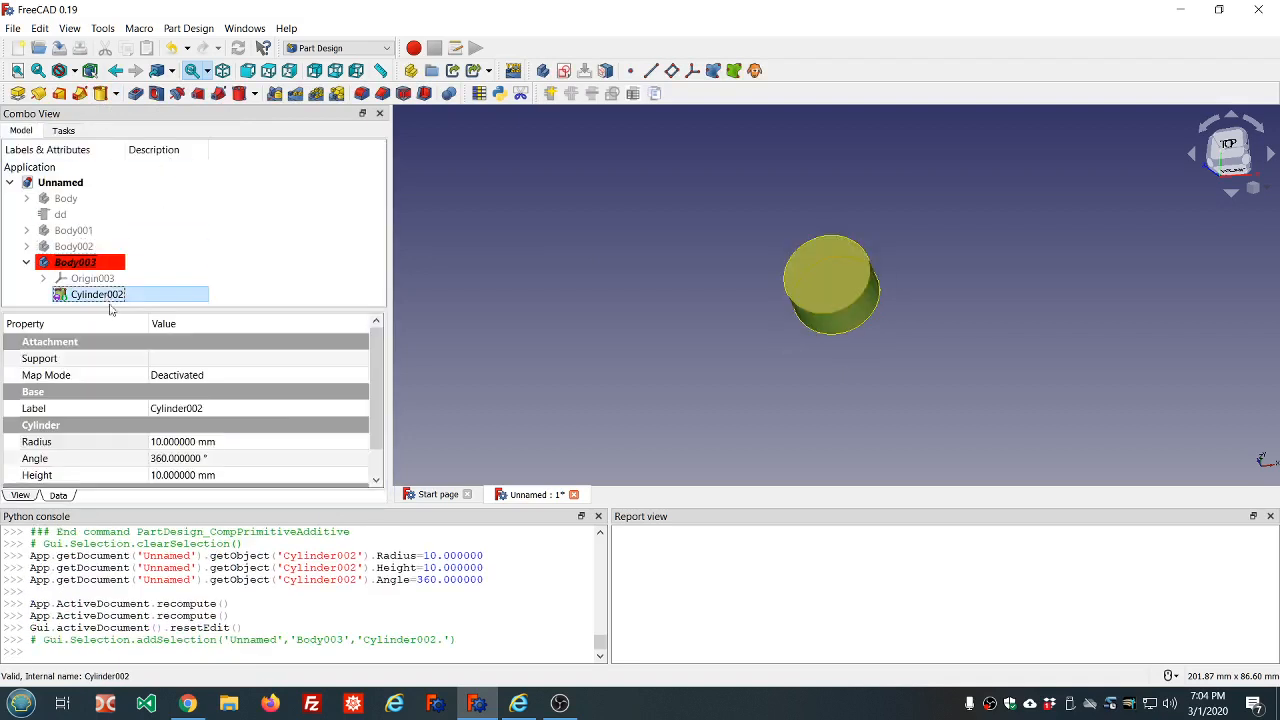
left_click(277, 444)
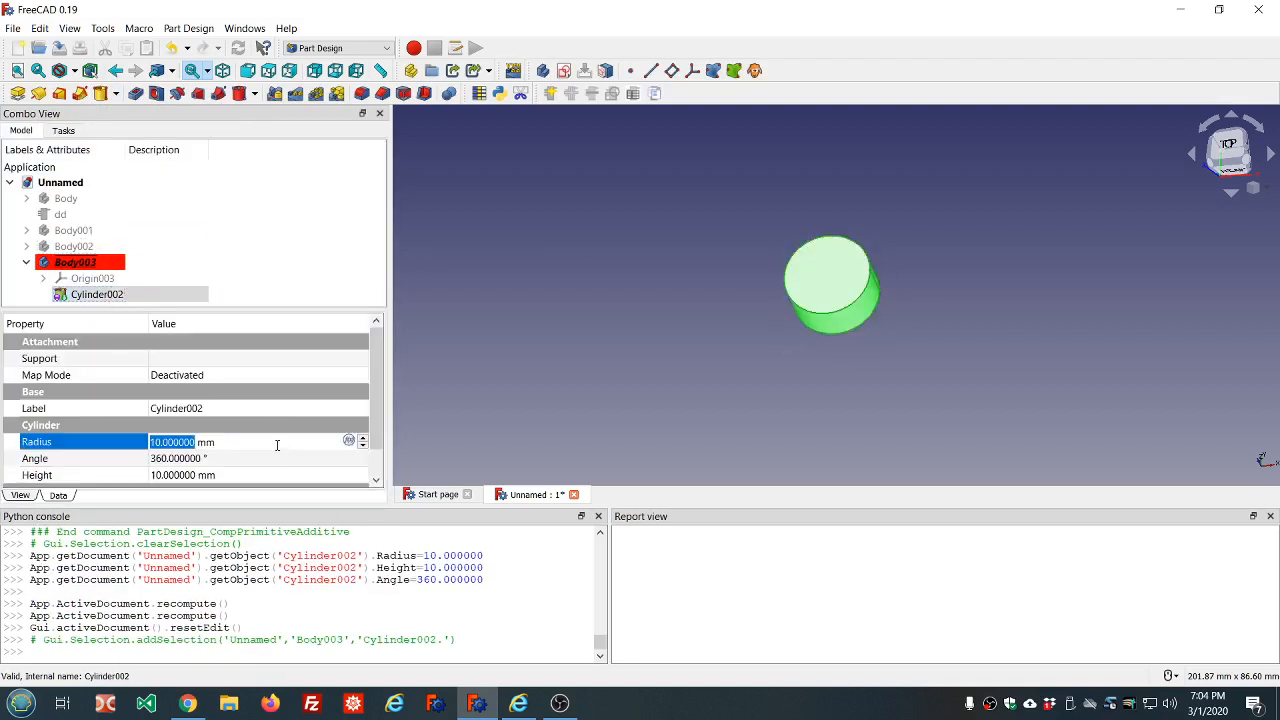
type("=dd.dd")
key("Down")
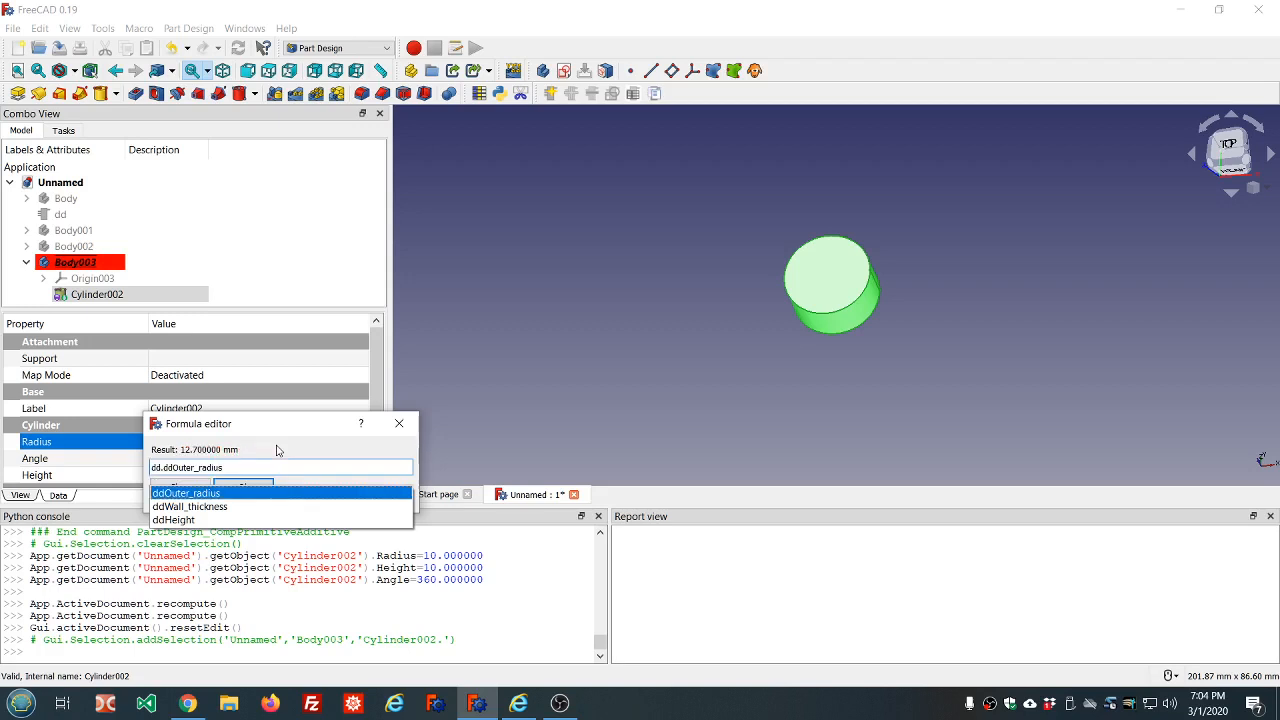
key("Return")
key("Return")
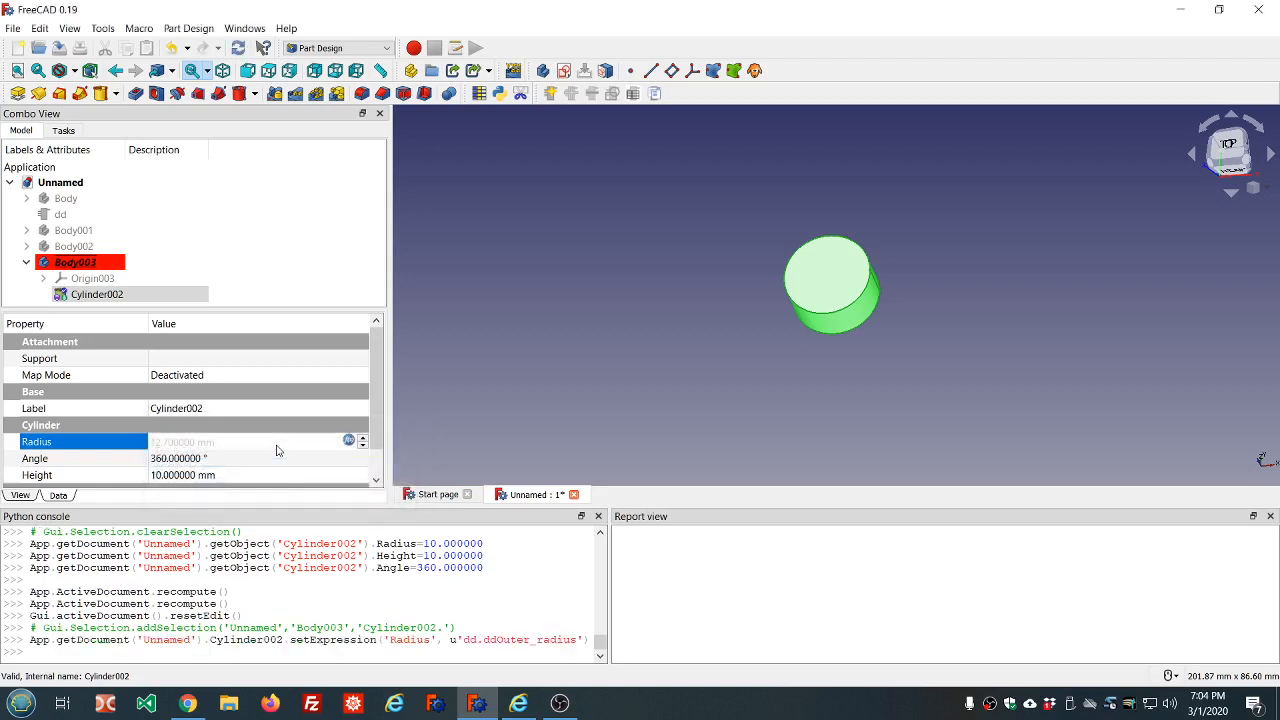
Bind the new additive cylinder's height to the expression dd.ddHeight and clear the selection
left_click(272, 475)
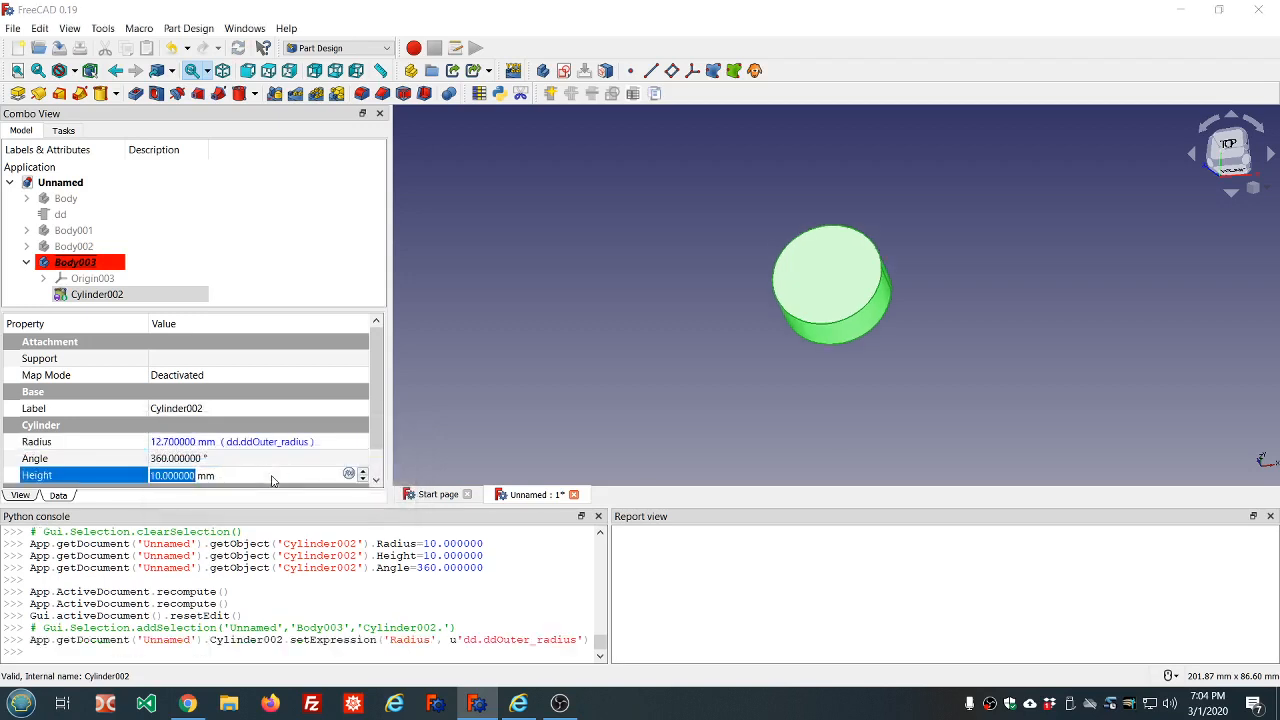
type("=dd.dd")
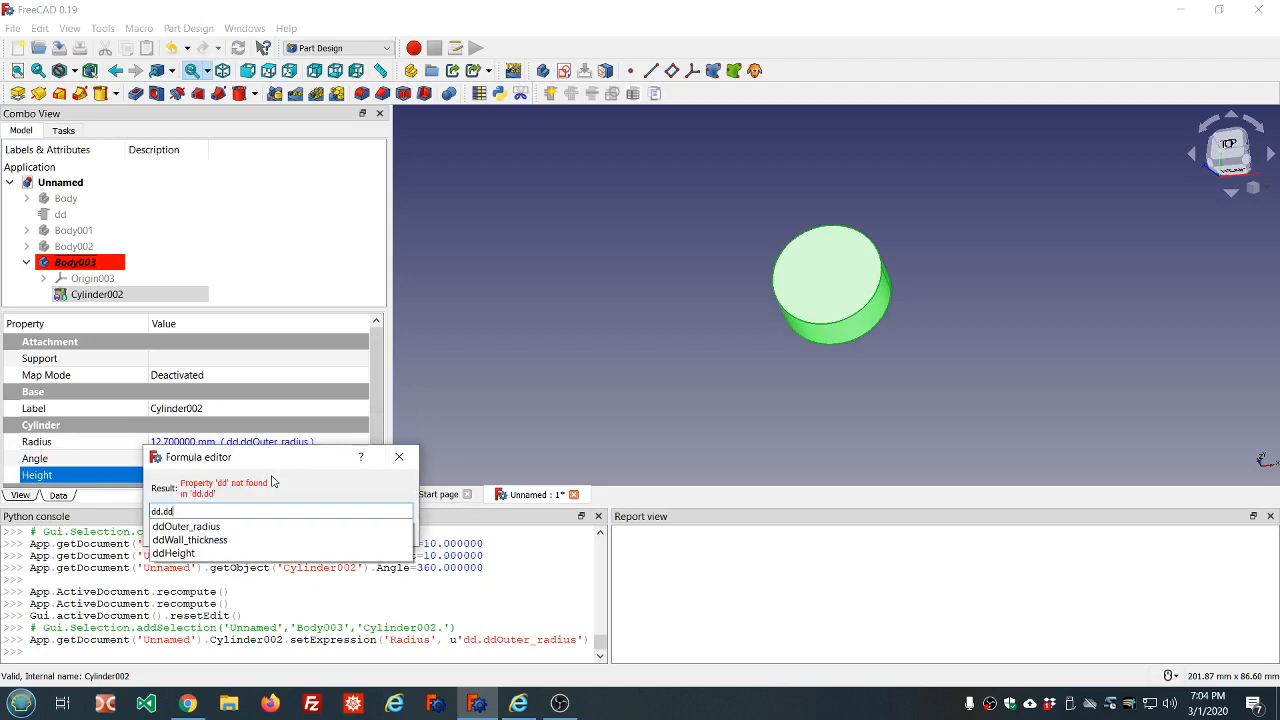
left_click(183, 555)
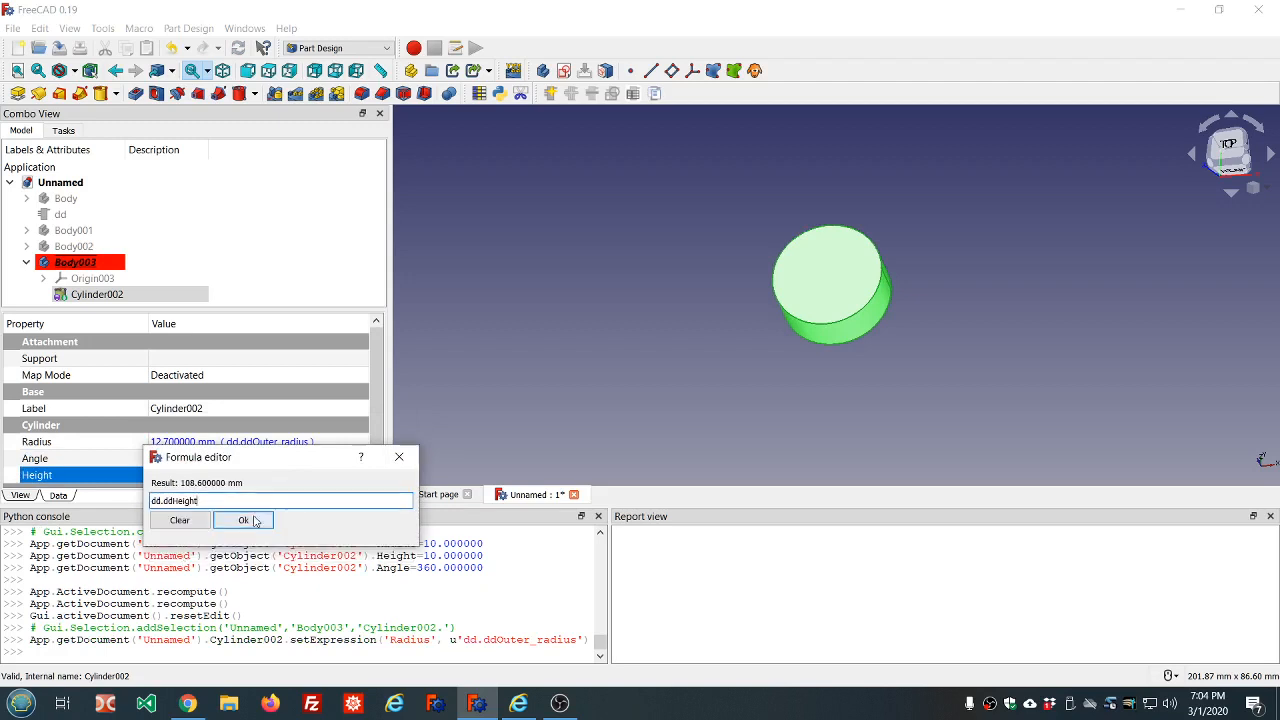
left_click(249, 520)
left_click(331, 242)
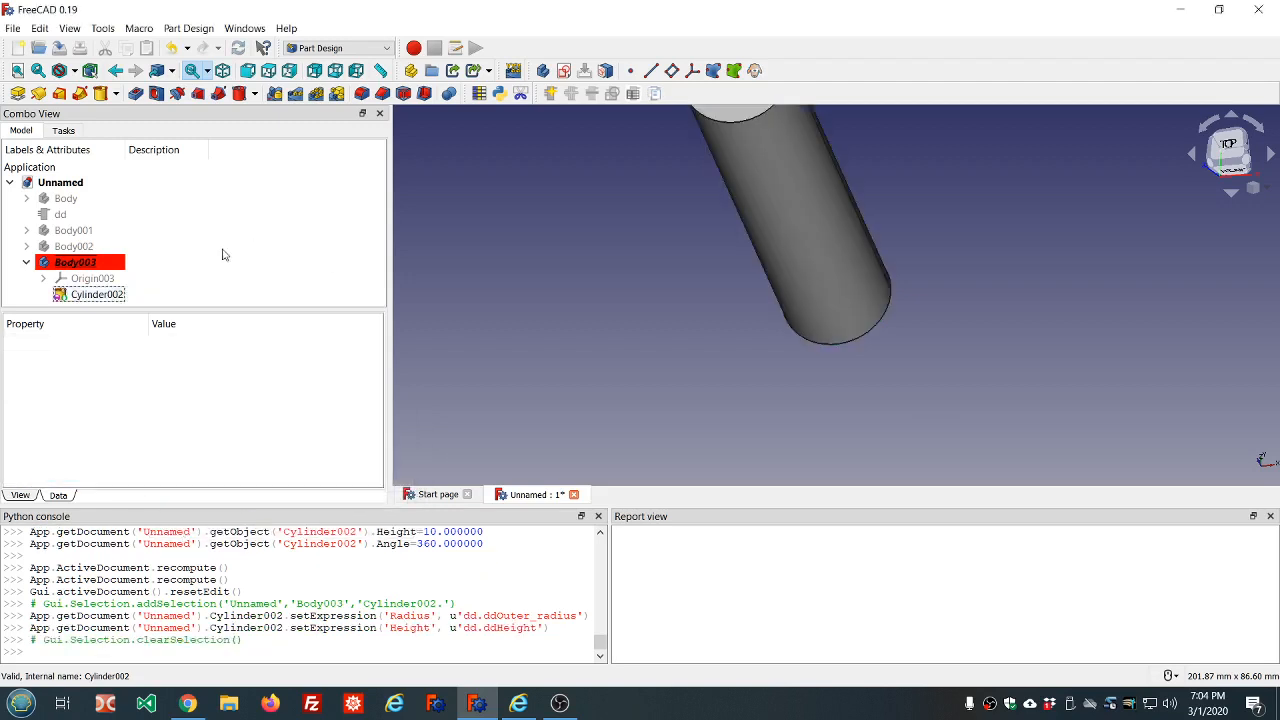
Rename the new body as outer_body
left_click(81, 262)
left_click(81, 262)
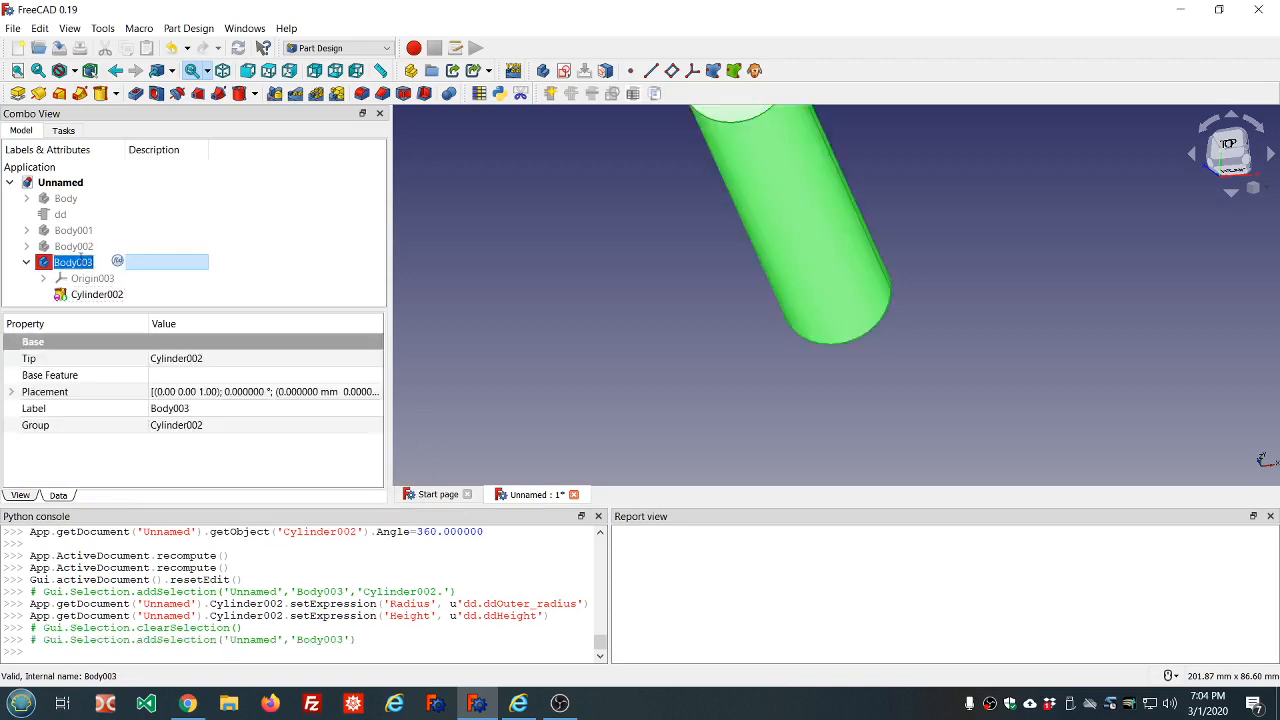
type("outer_body")
key("Return")
left_click(186, 213)
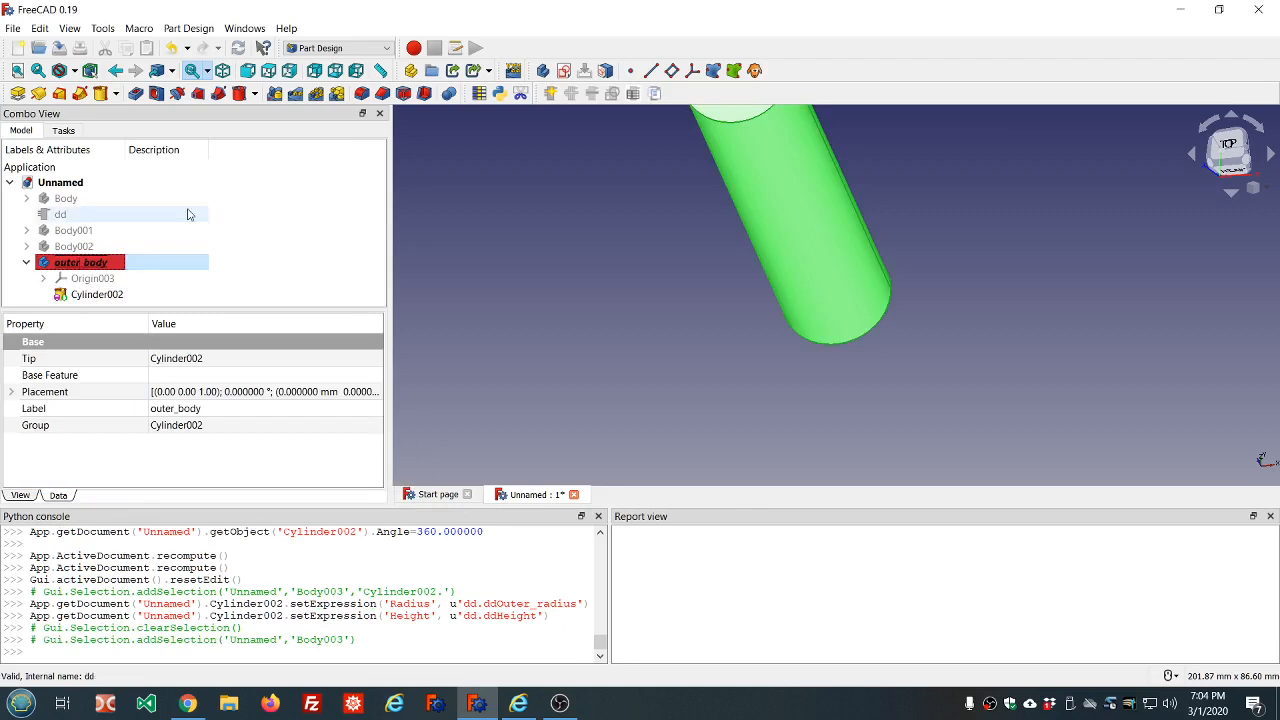
Create another new body alongside outer_body and add an additive cylinder with the default dimensions to it
left_click(343, 173)
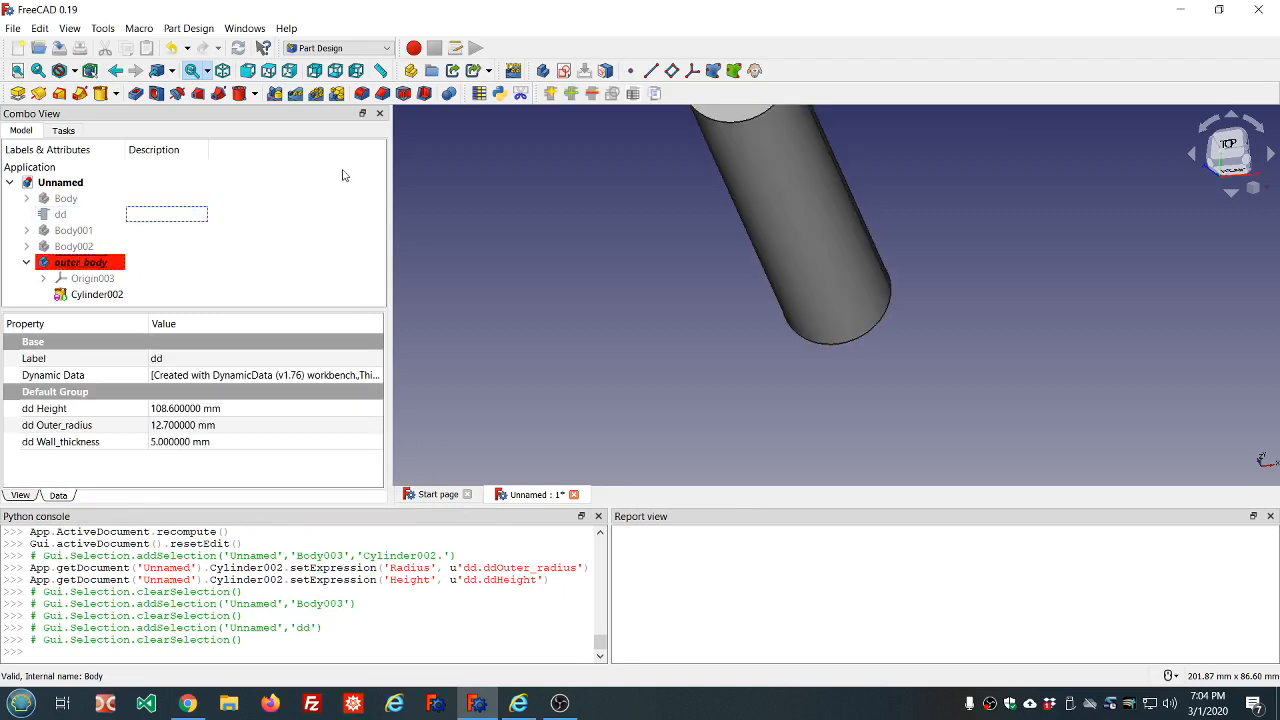
left_click(542, 71)
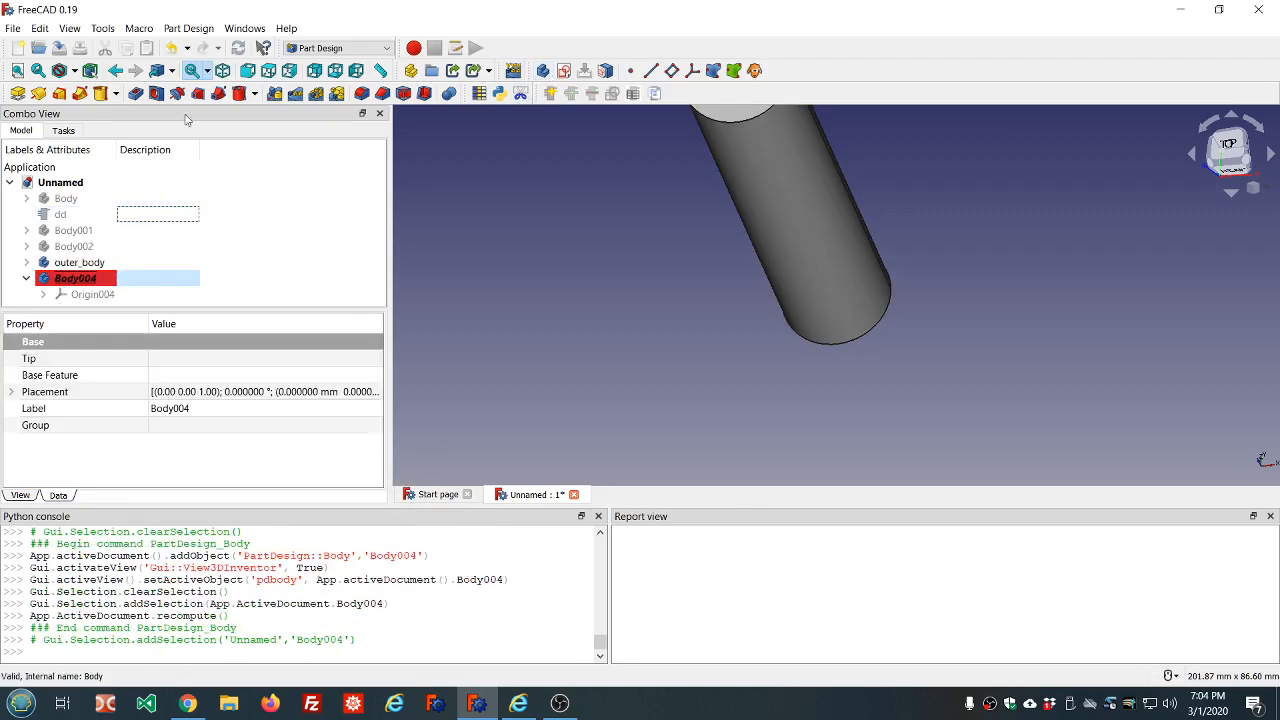
left_click(117, 94)
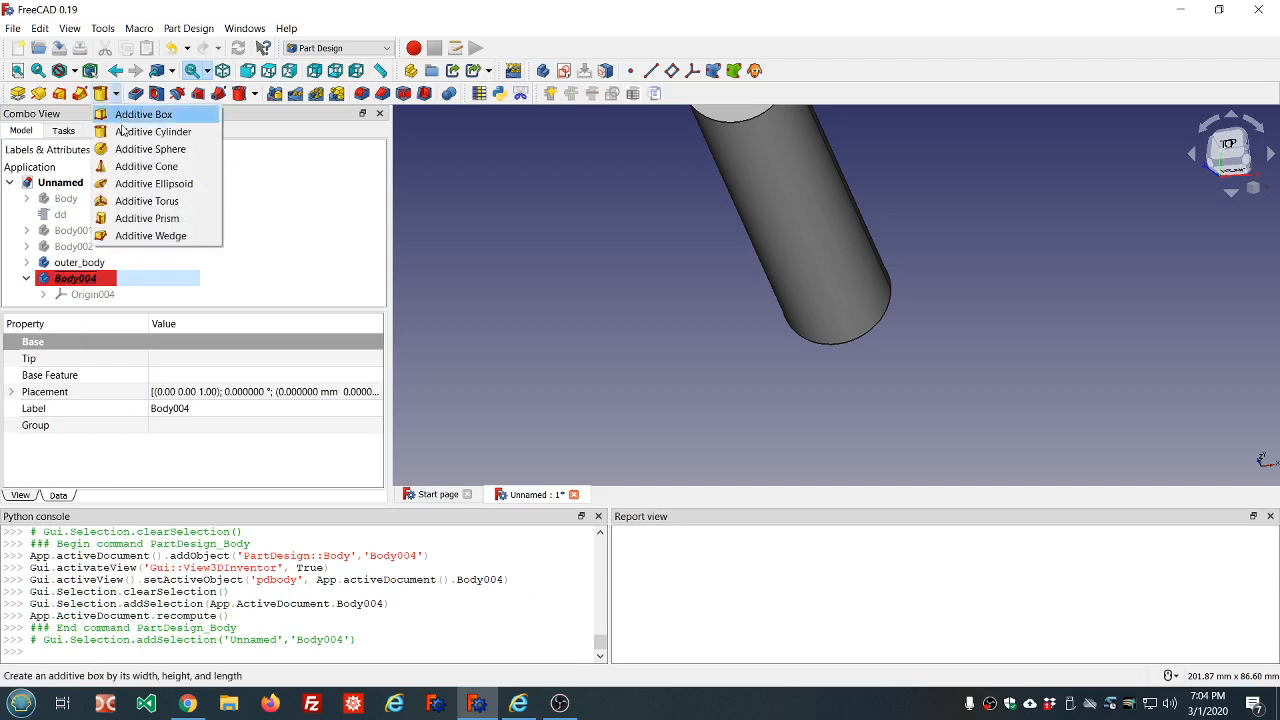
left_click(145, 131)
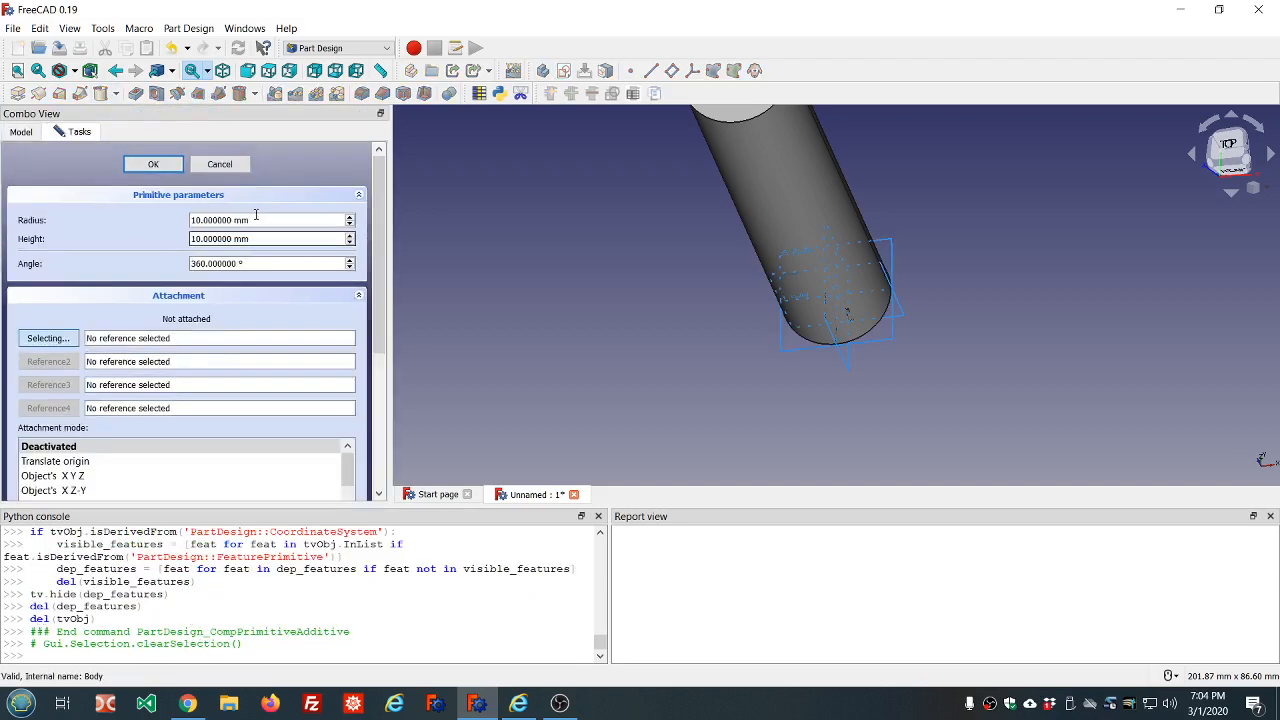
left_click(153, 164)
scroll(120, 290, "down", 1)
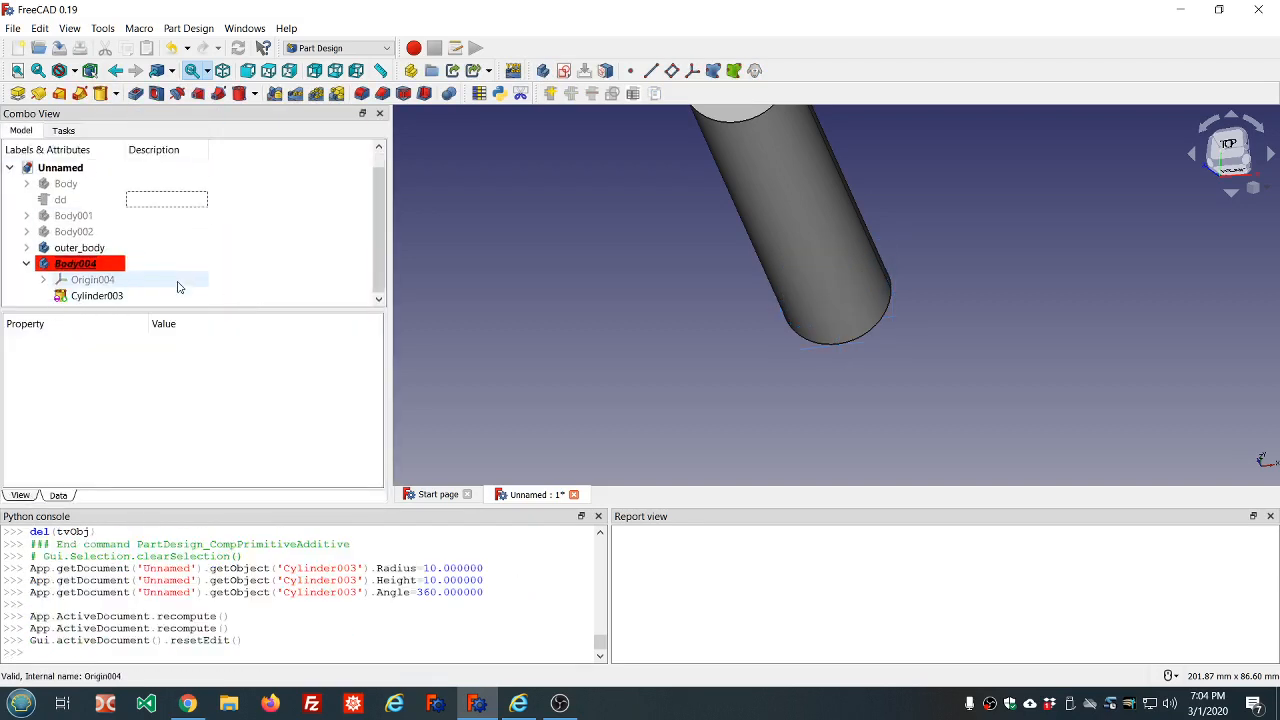
Bind the radius of Body004's cylinder to the expression dd.ddOuter_radius-dd.ddWall_thickness
left_click(93, 296)
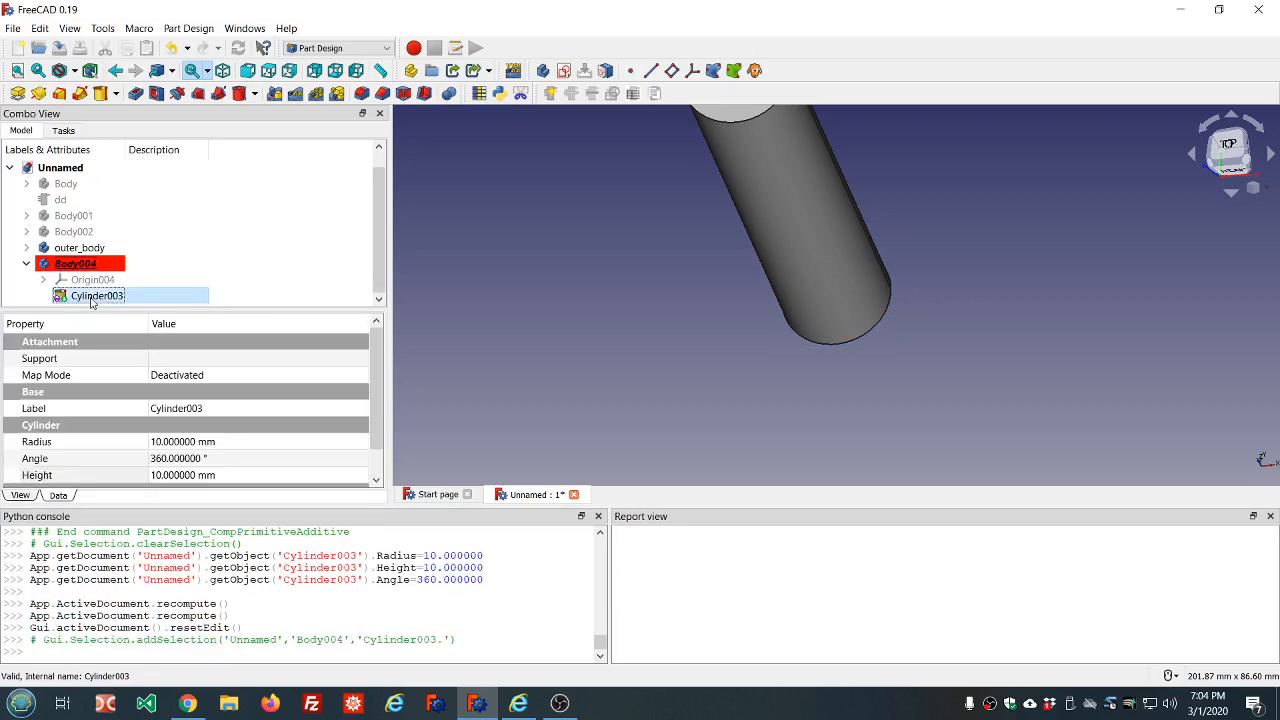
left_click(222, 441)
key("equal")
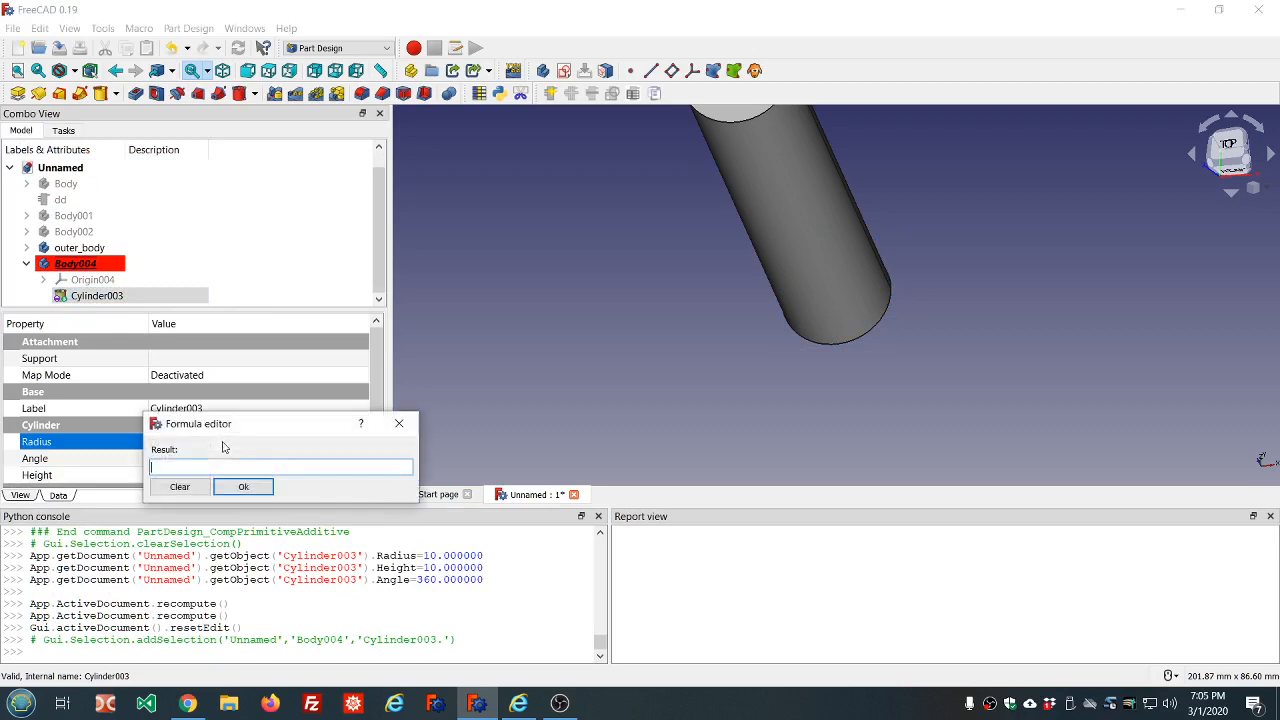
type("dd.dd")
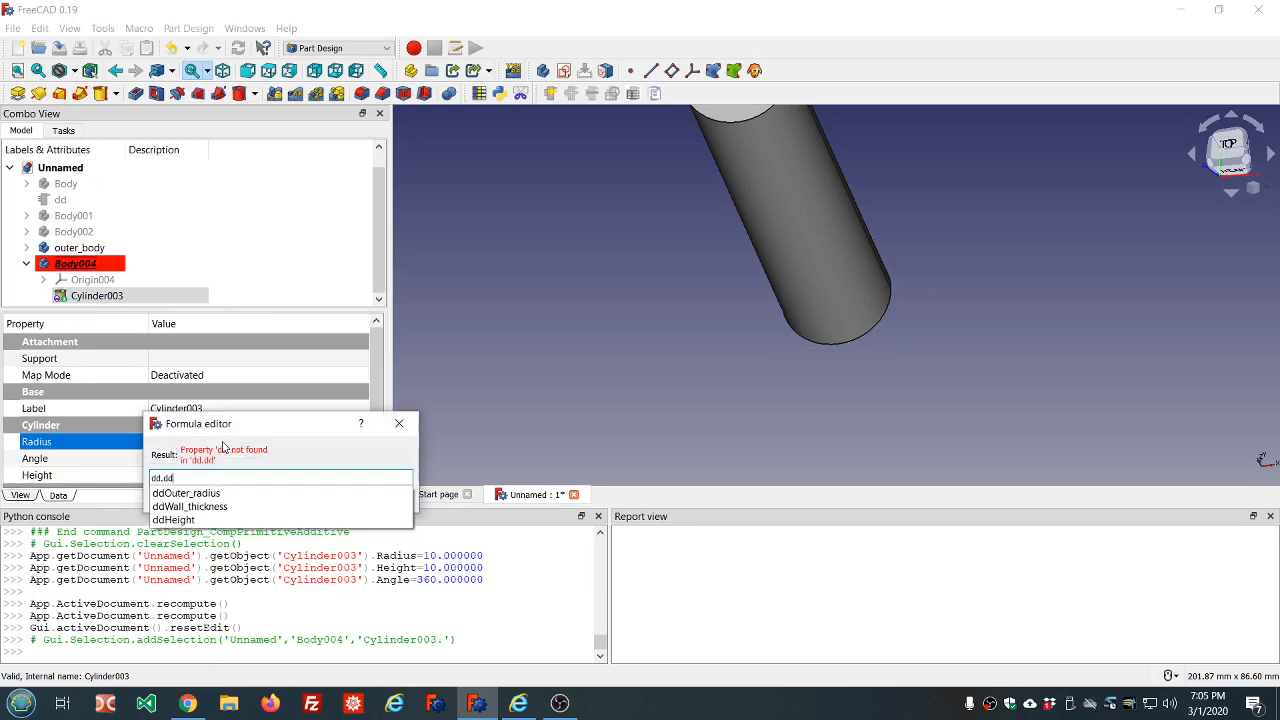
left_click(181, 494)
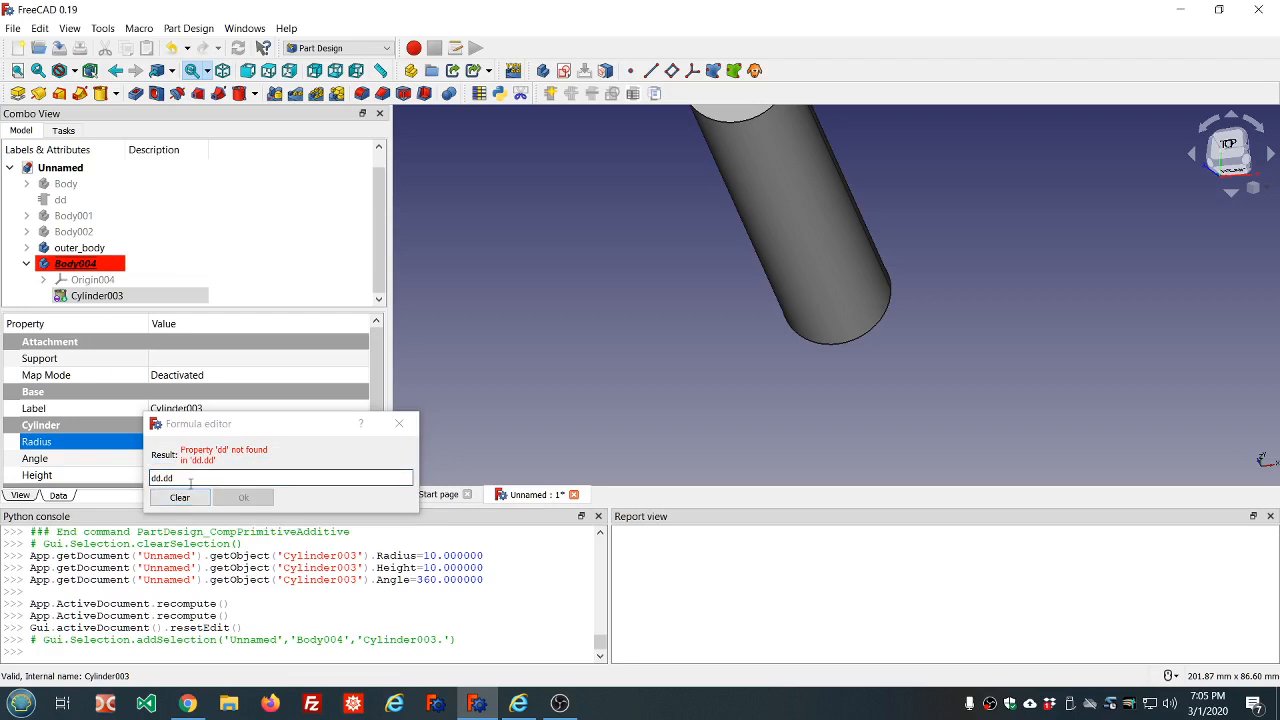
left_click(191, 478)
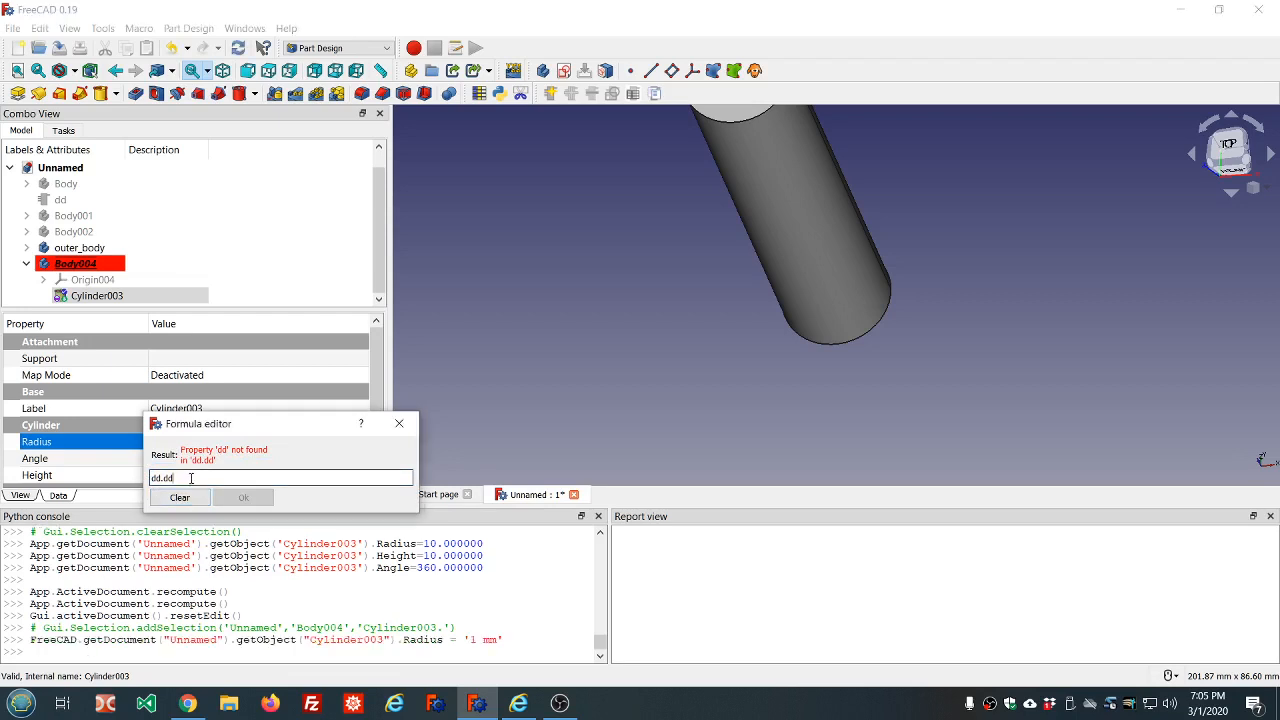
key("BackSpace")
key("BackSpace")
key("BackSpace")
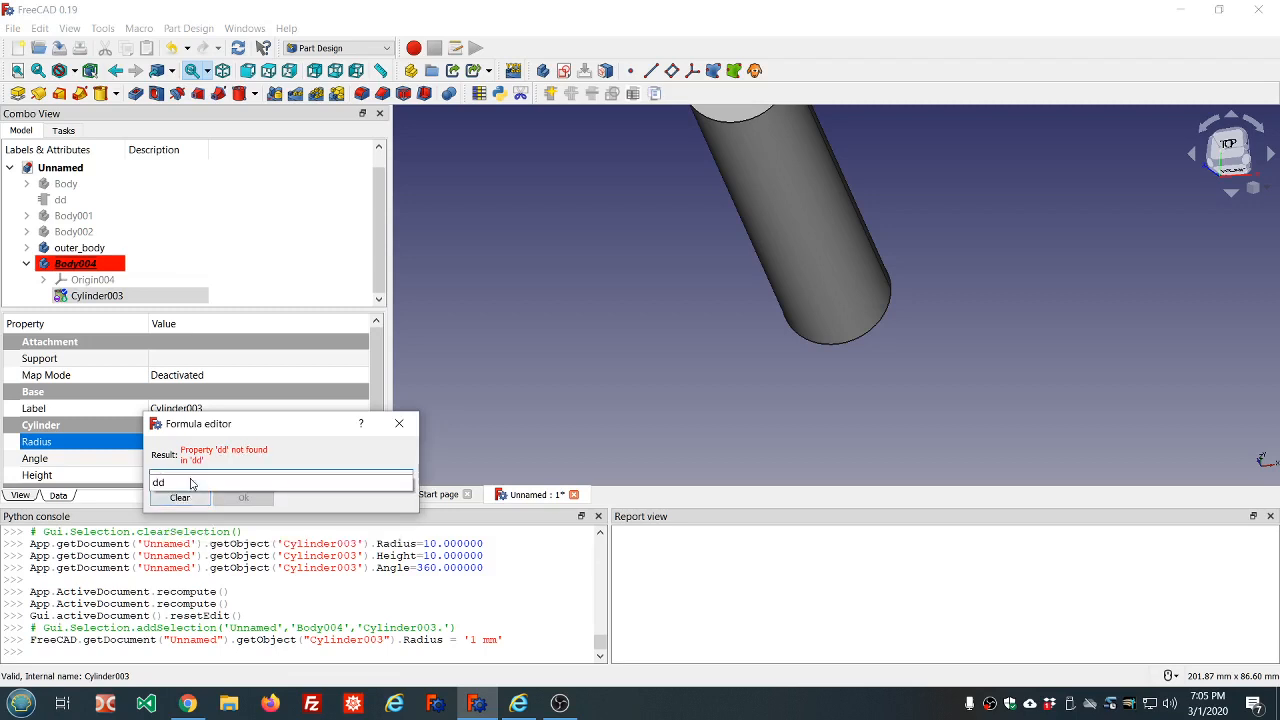
type(".dd")
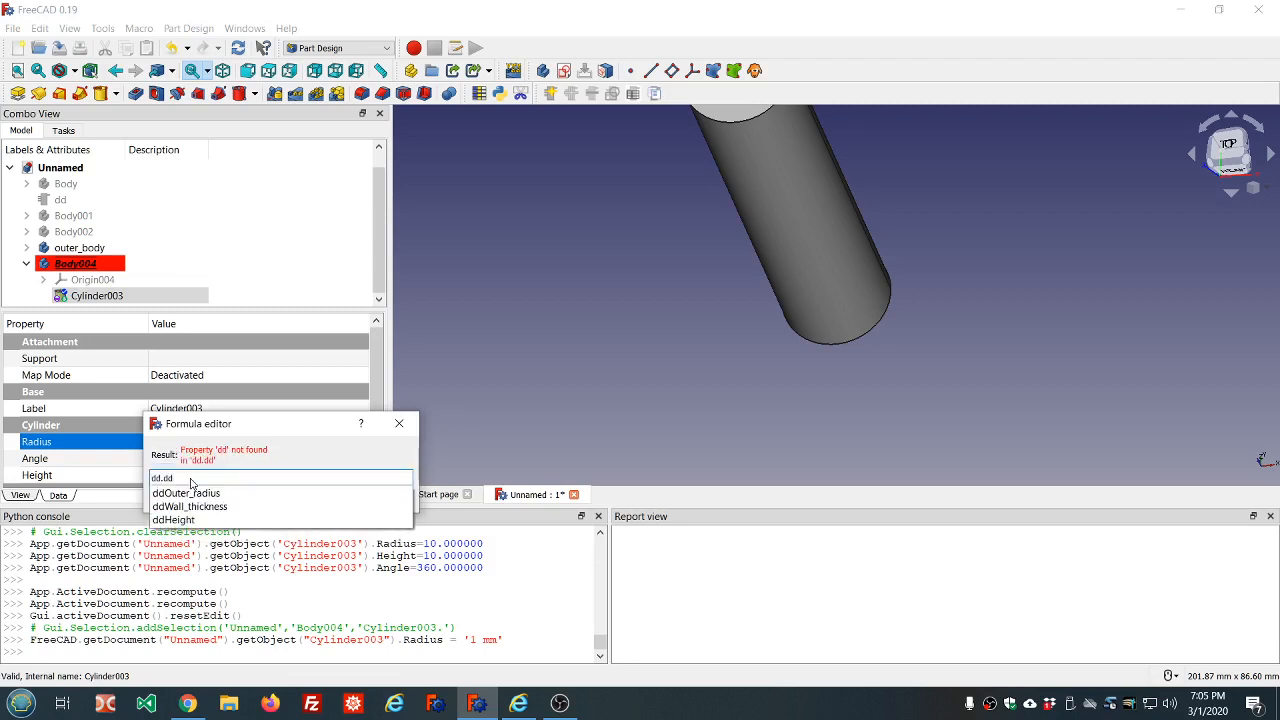
left_click(173, 494)
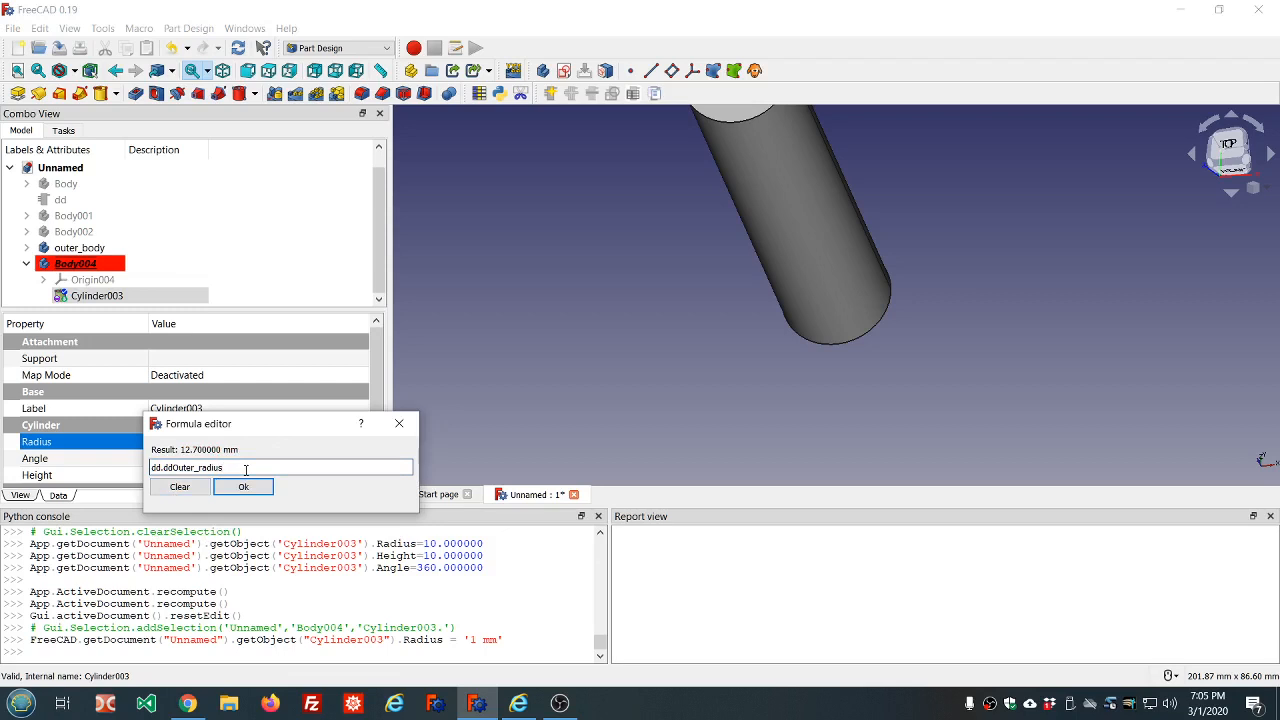
type("-dd.dd")
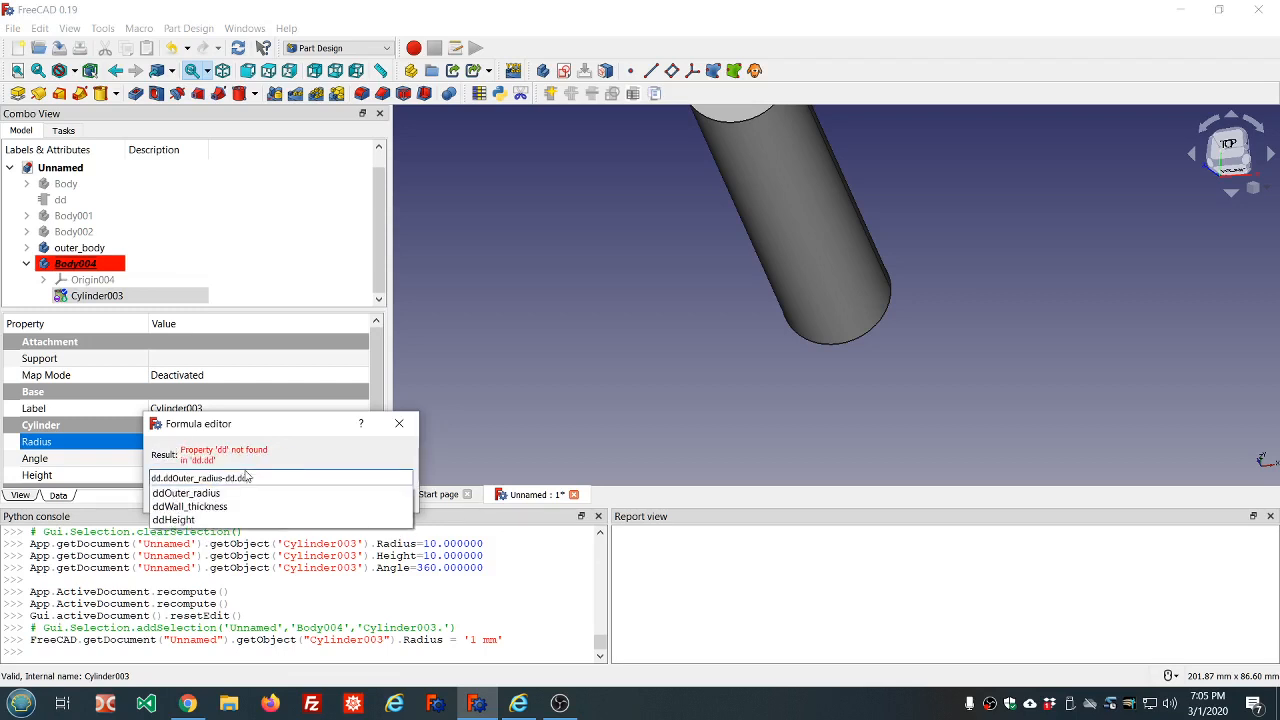
left_click(211, 507)
left_click(243, 490)
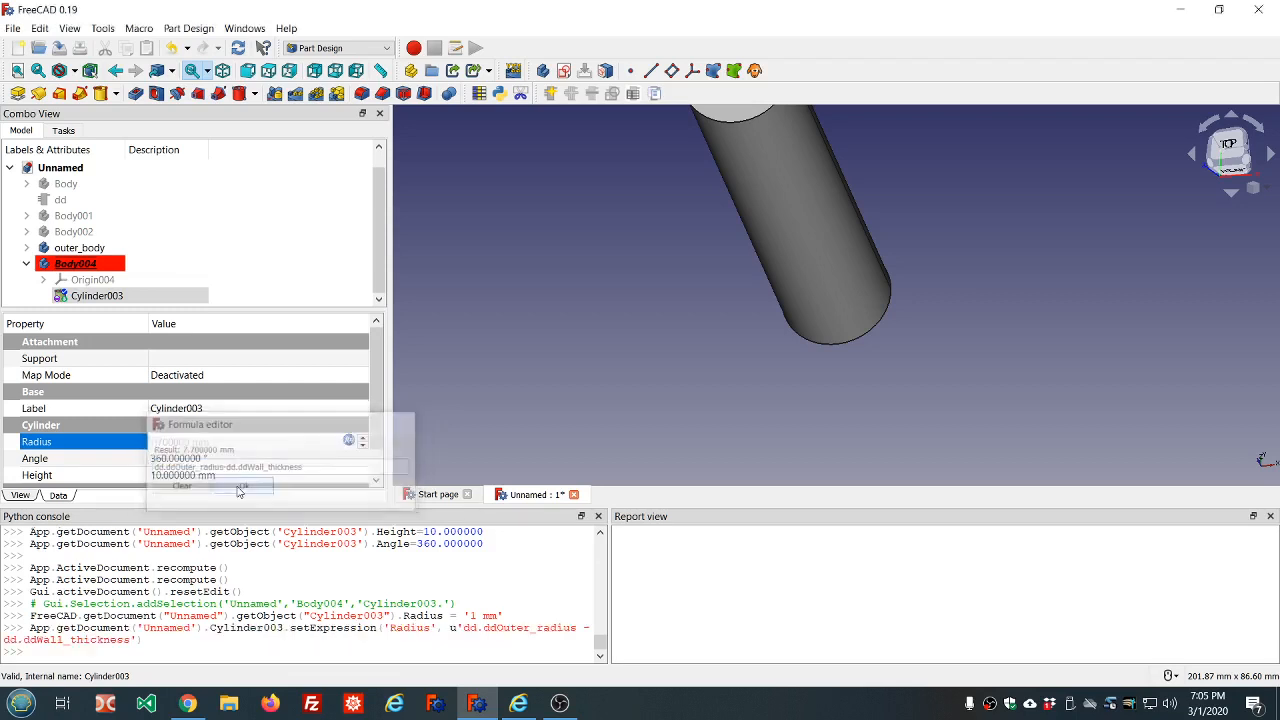
Bind the height of Body004's cylinder to the expression dd.ddHeight and clear the selection
left_click(209, 476)
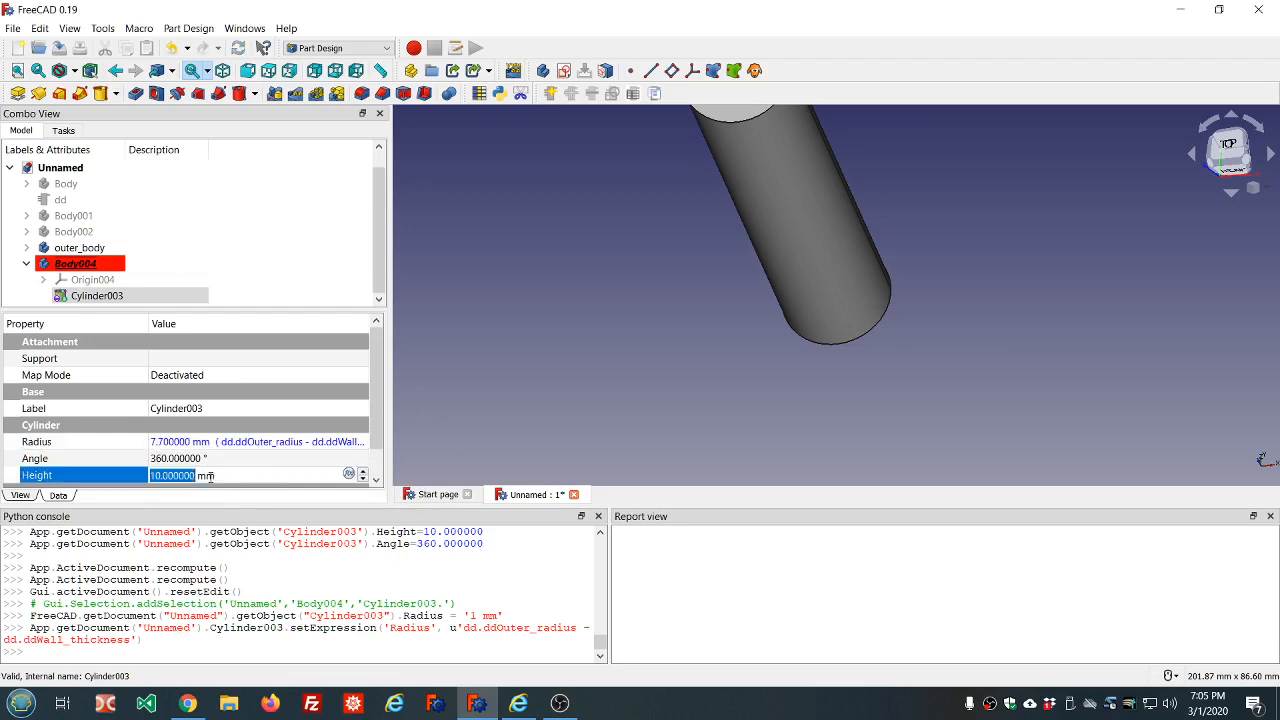
key("equal")
type("dd.dd")
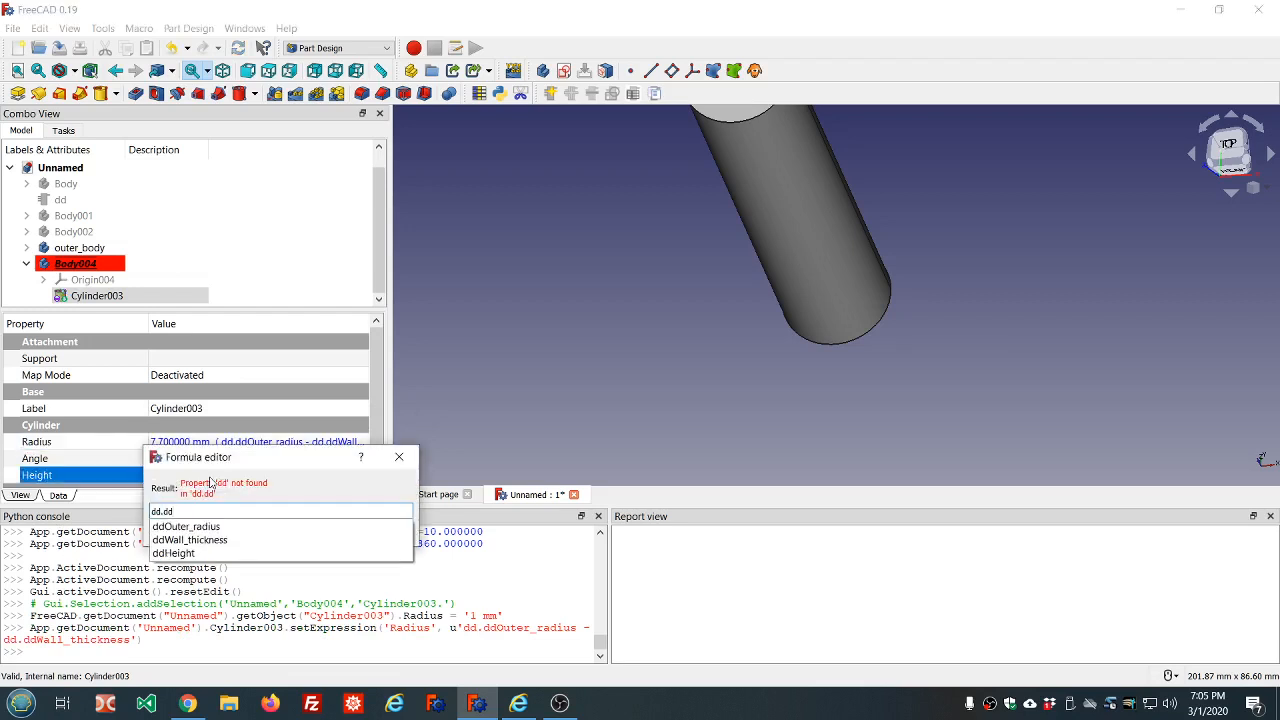
left_click(198, 553)
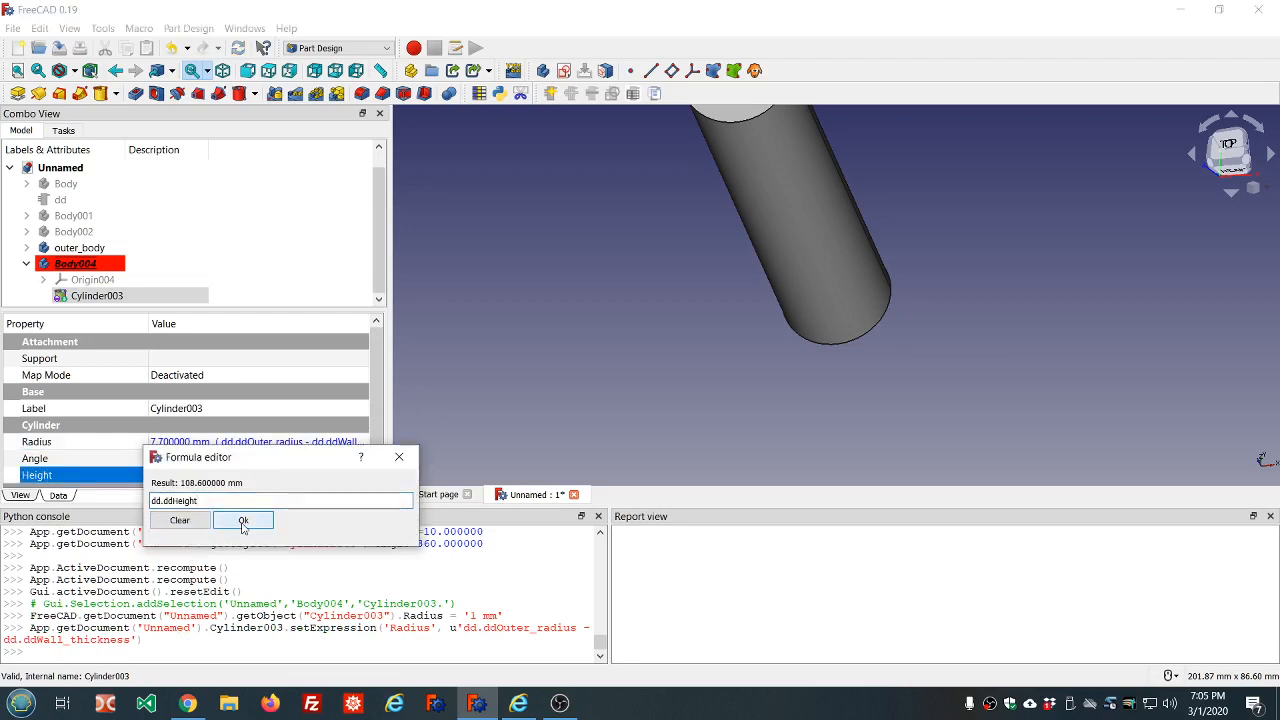
left_click(243, 522)
left_click(331, 220)
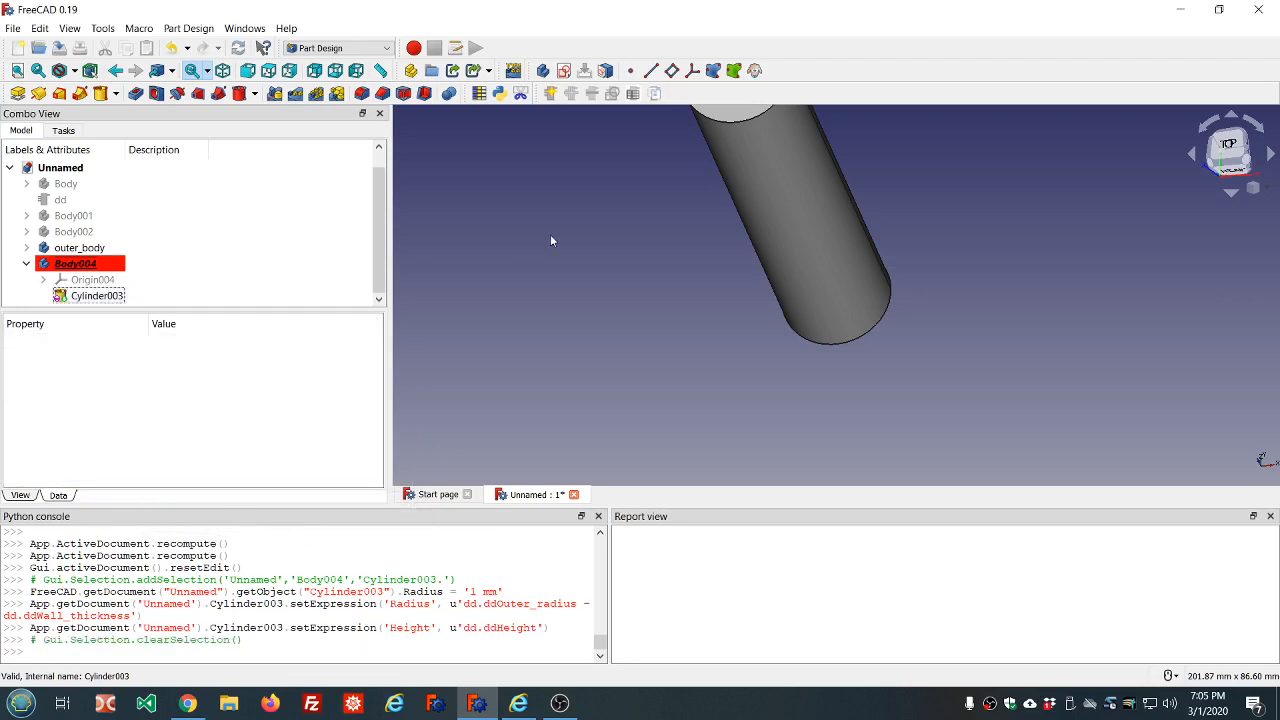
Make outer_body the active body in place of Body004
scroll(550, 240, "down", 5)
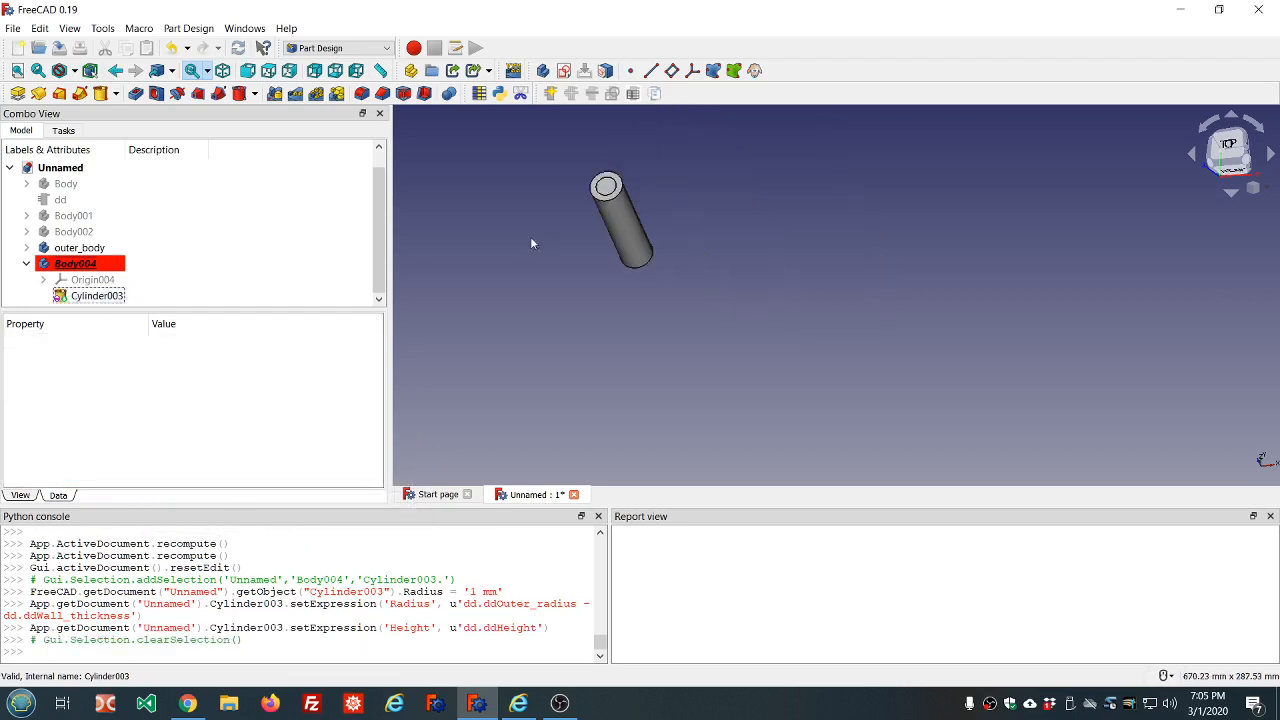
left_click(80, 250)
left_click(81, 262)
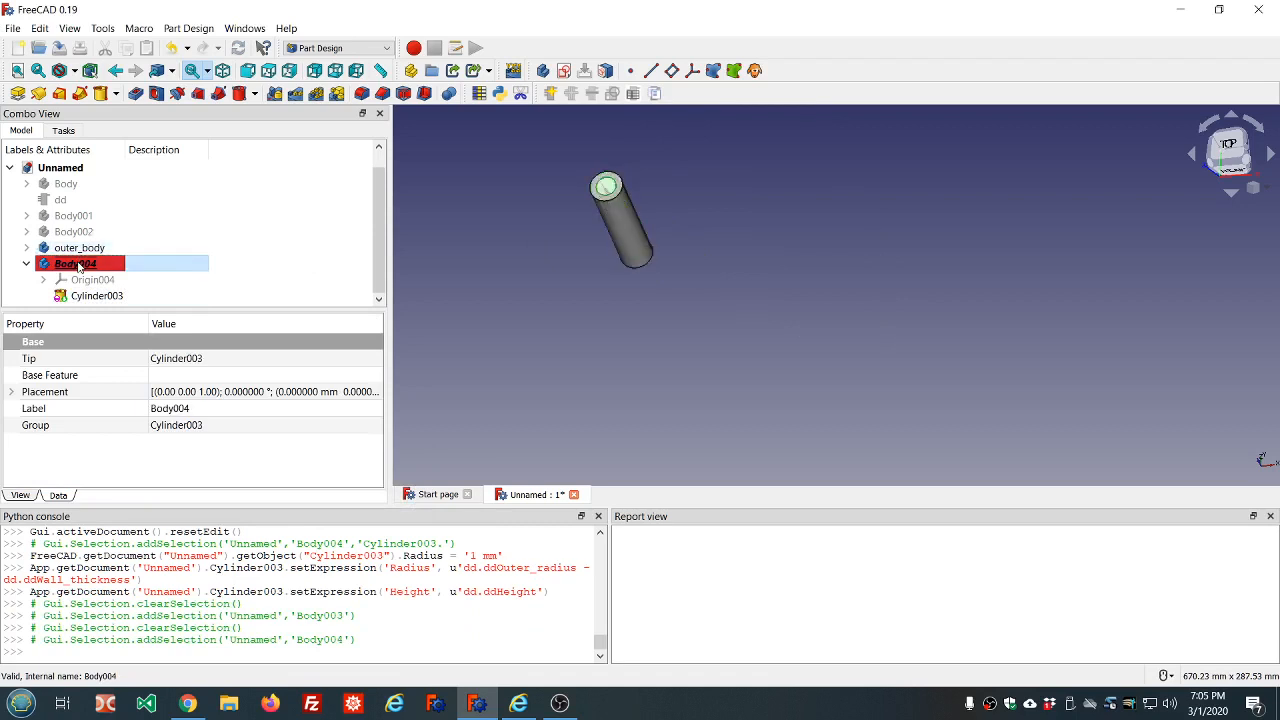
left_click(81, 250)
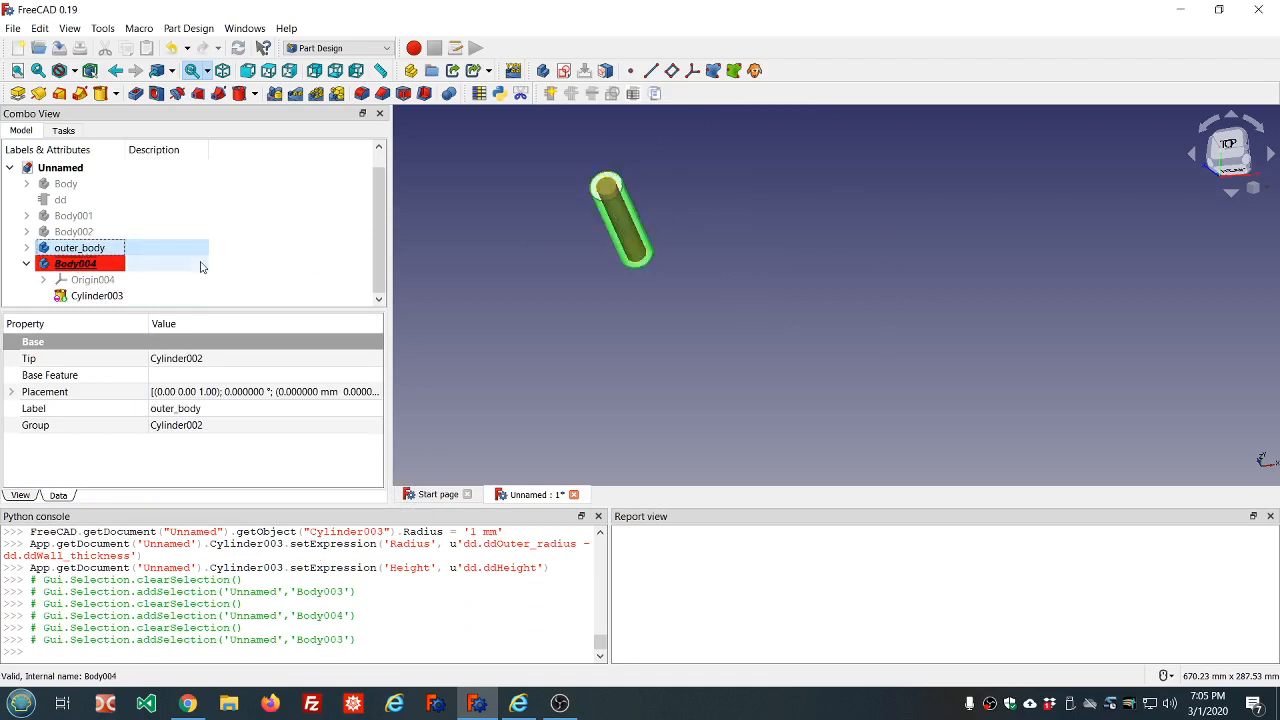
double_click(80, 248)
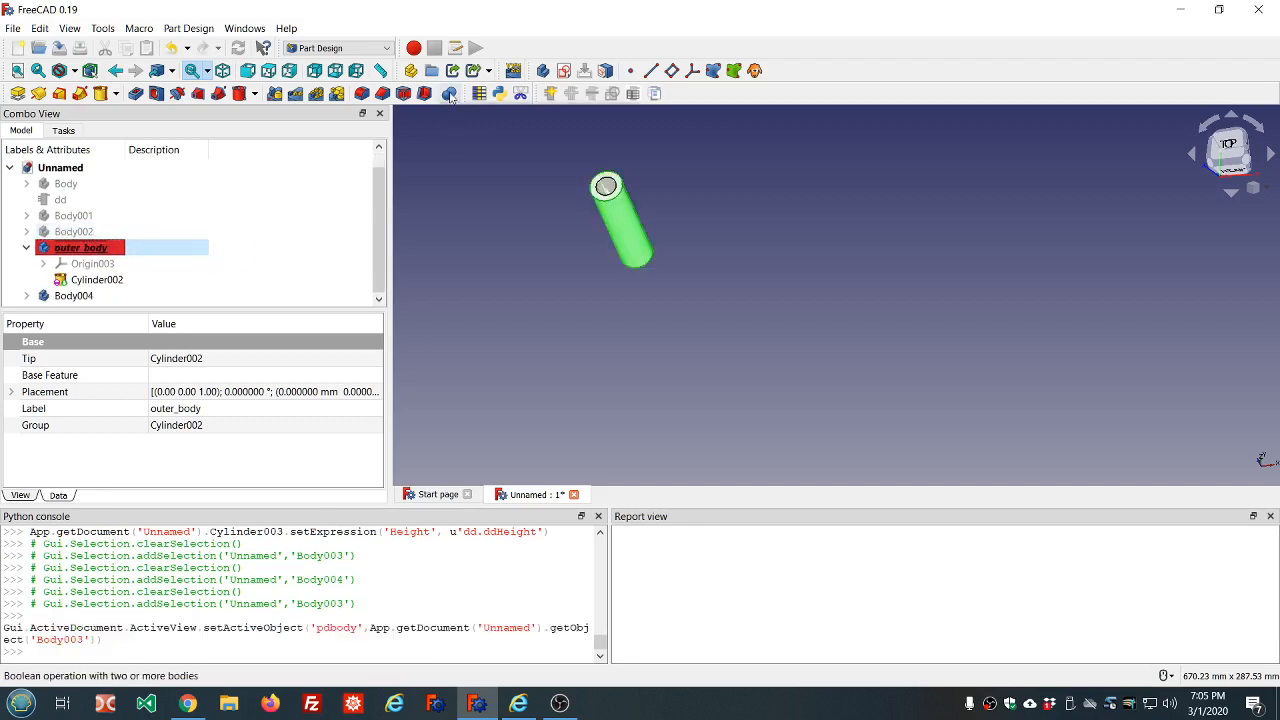
Apply a Boolean operation of type Cut to outer_body, subtracting the inner cylinder's body, Body004
left_click(450, 94)
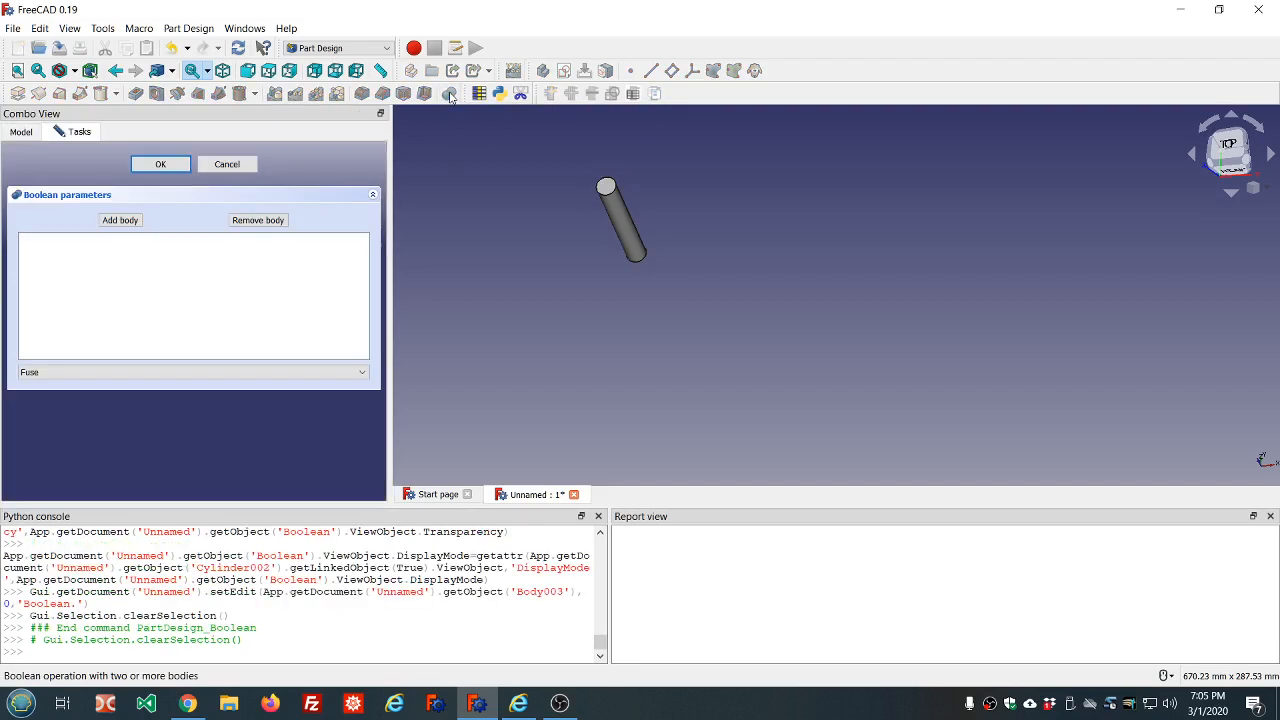
left_click(362, 372)
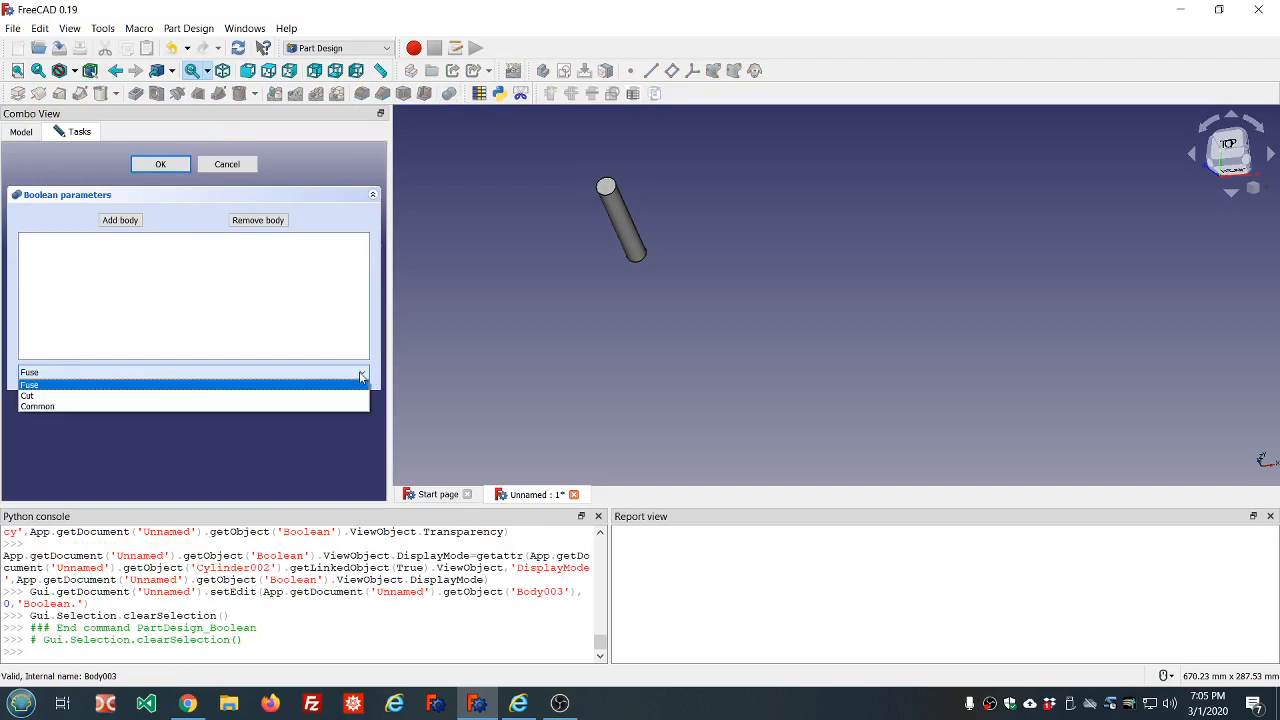
left_click(69, 394)
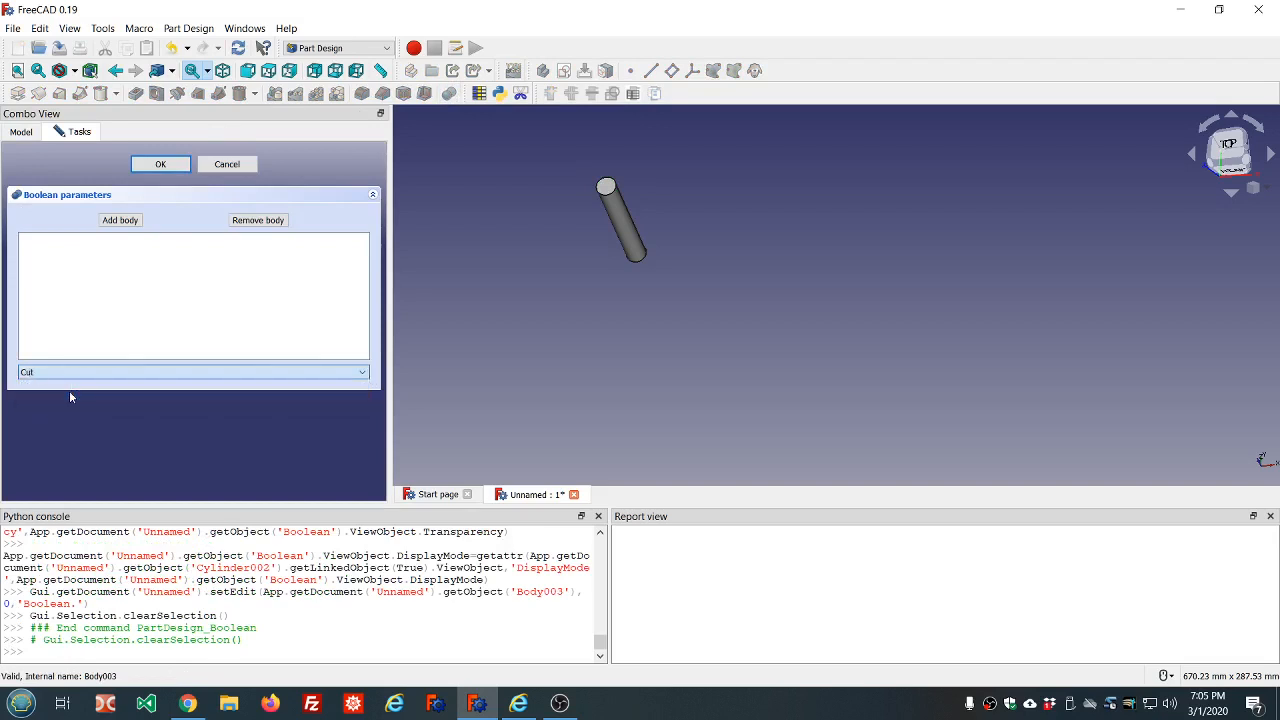
left_click(121, 221)
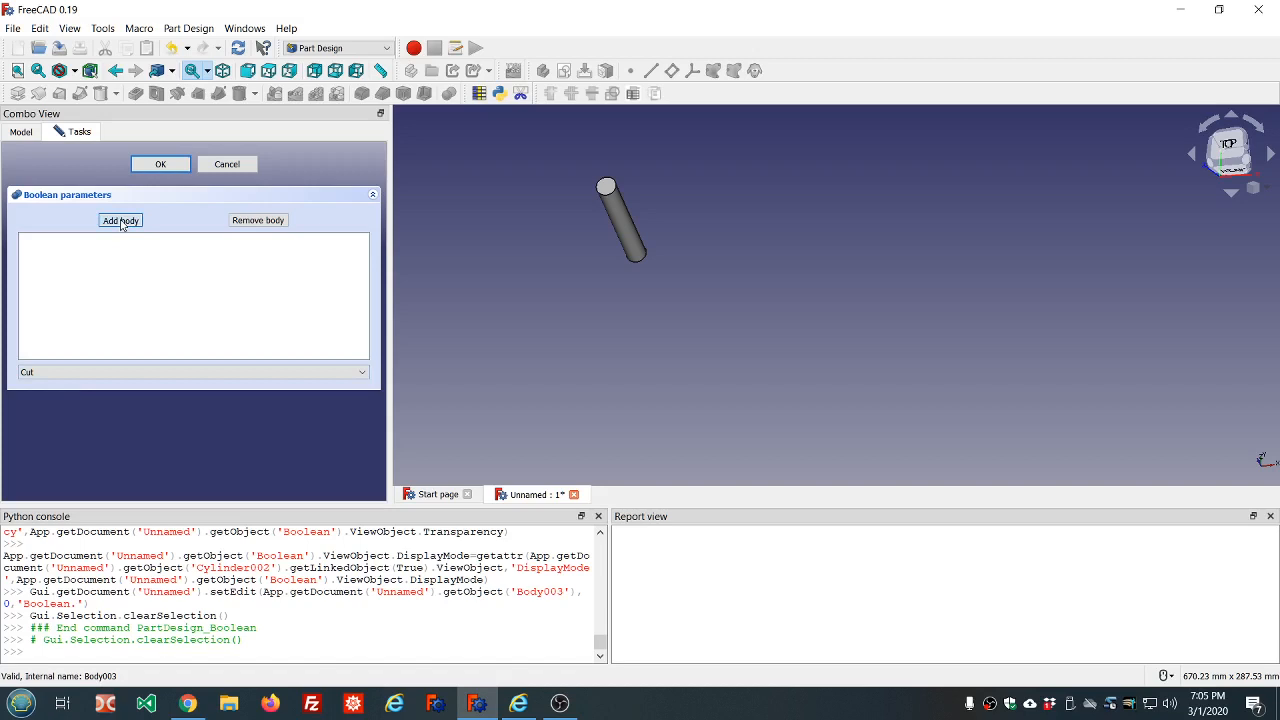
left_click(617, 220)
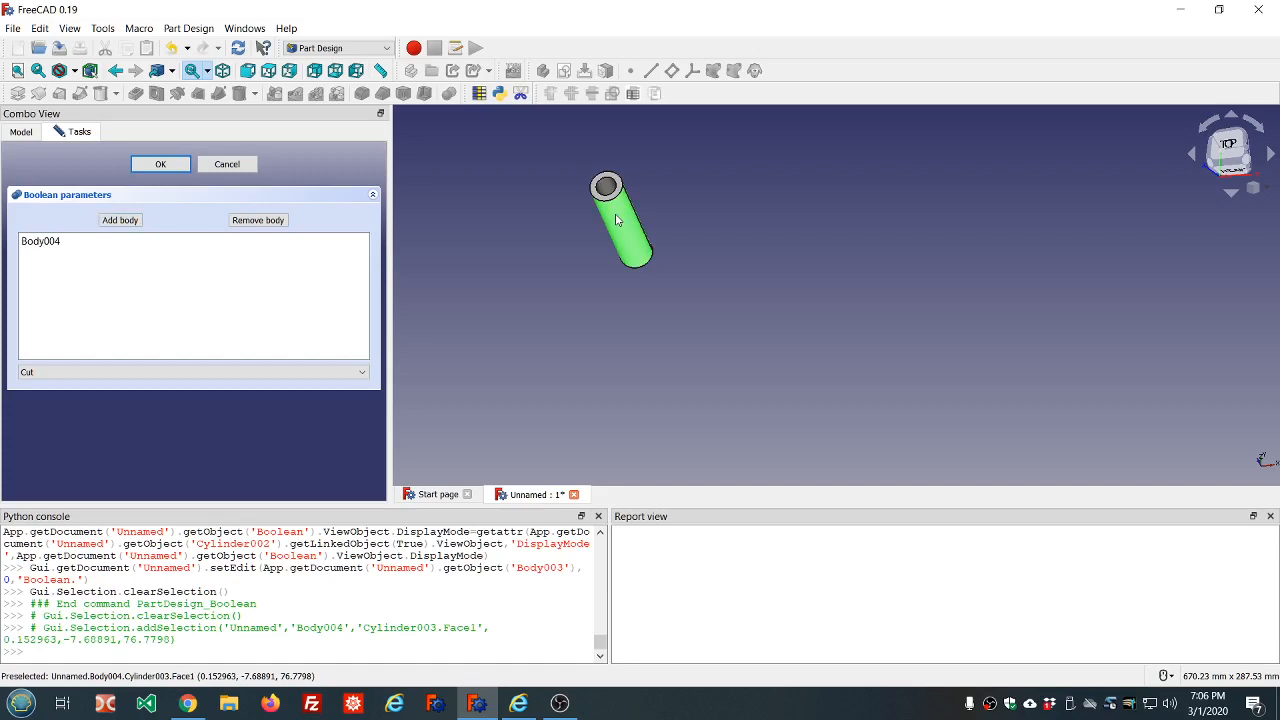
left_click(147, 165)
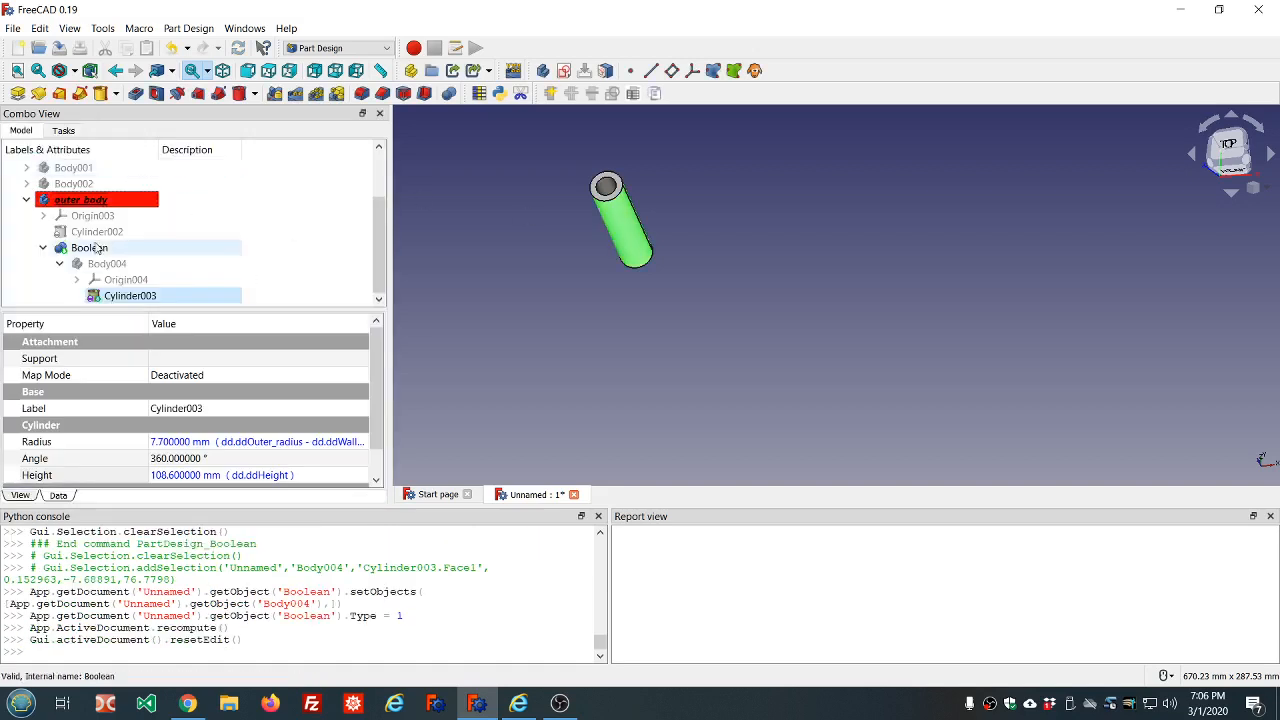
Select outer_body in the model tree and collapse its branch
left_click(52, 266)
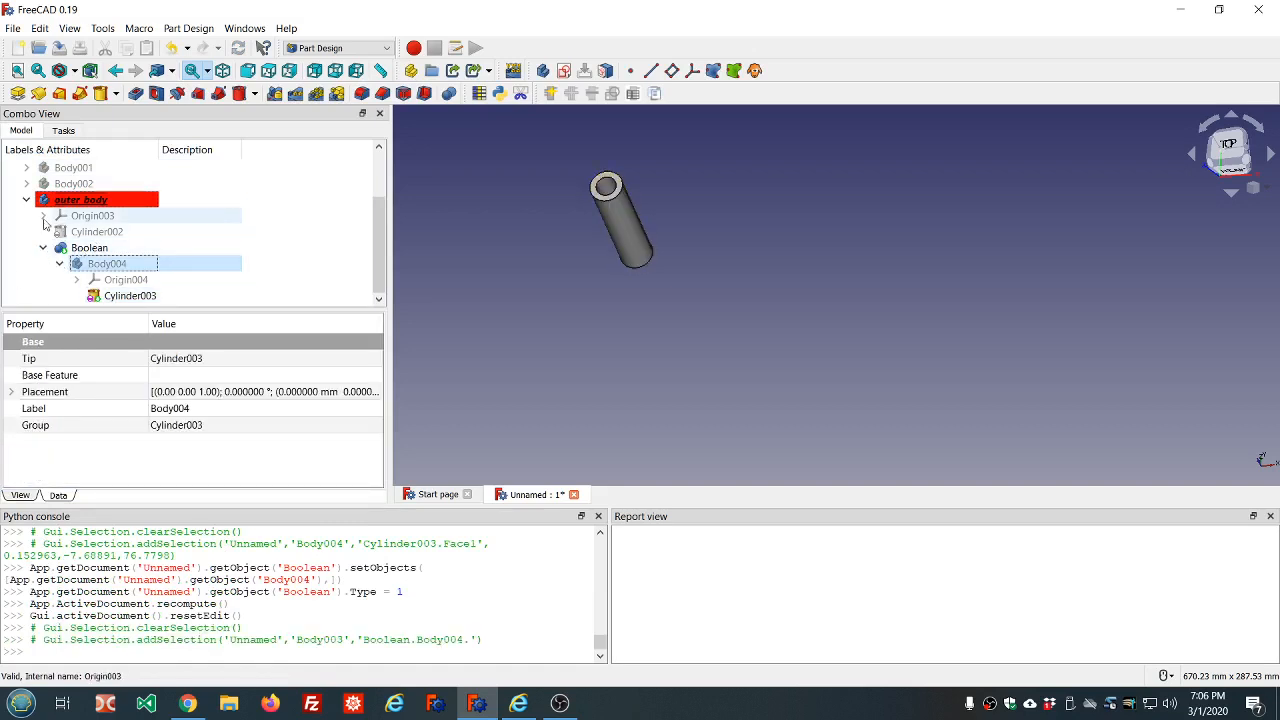
left_click(75, 200)
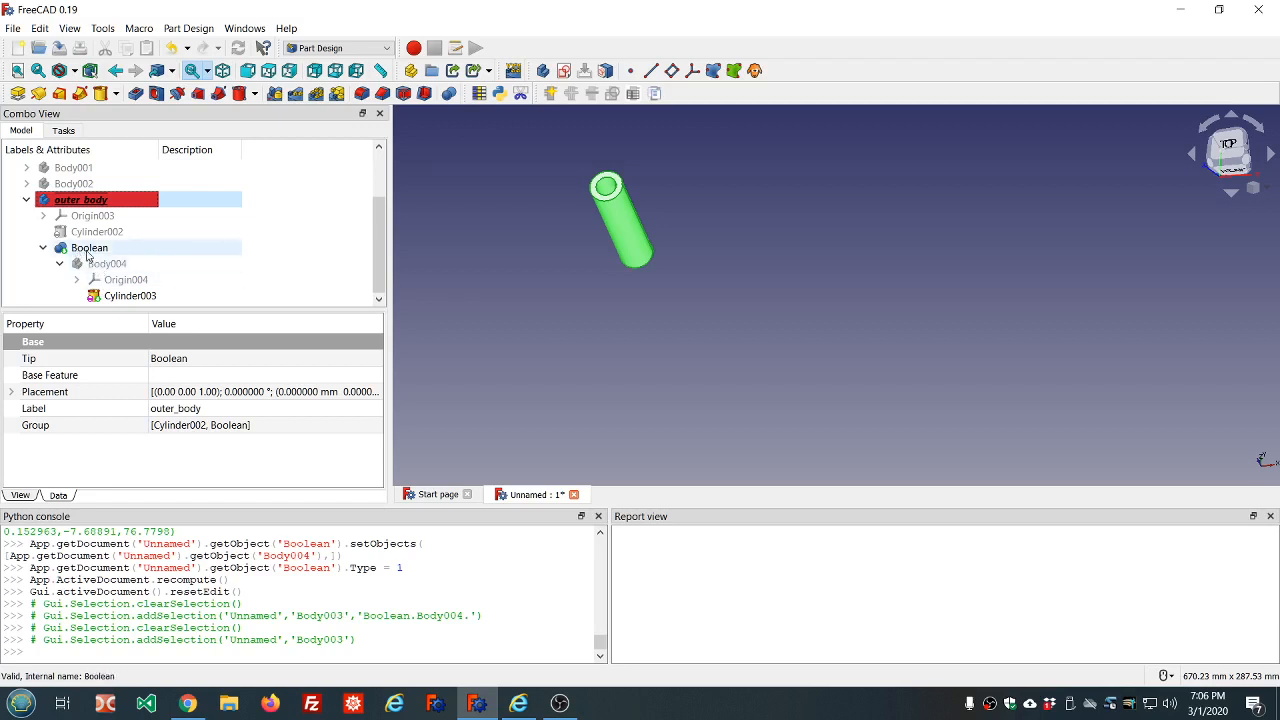
left_click_drag(382, 228, 397, 261)
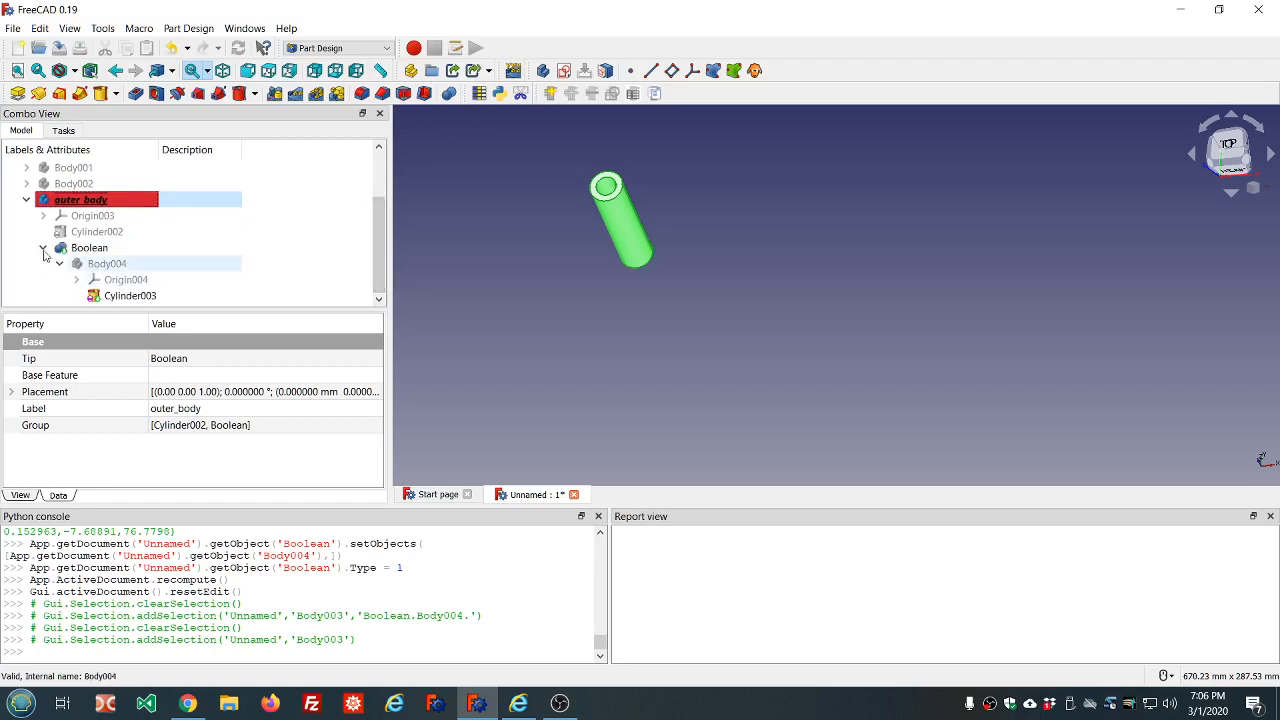
left_click(26, 200)
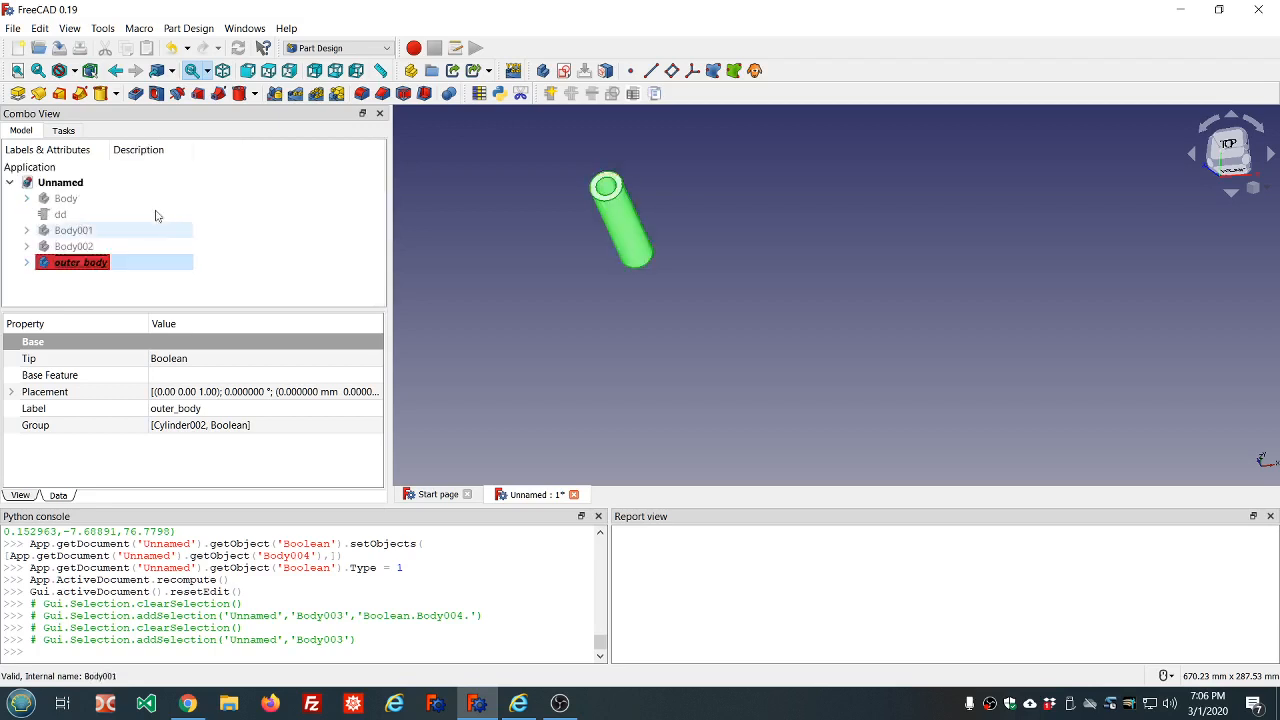
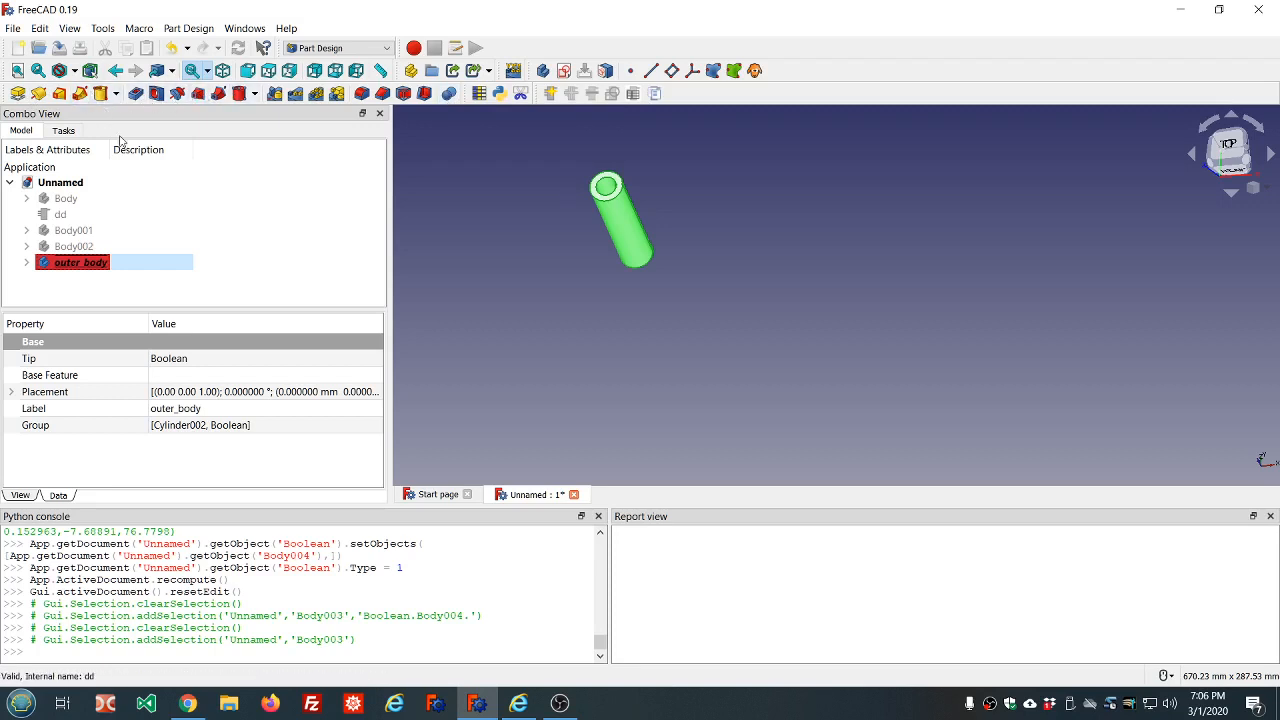
Examine the tube and review the outer_body and Body001 branches in the model tree
scroll(617, 158, "up", 3)
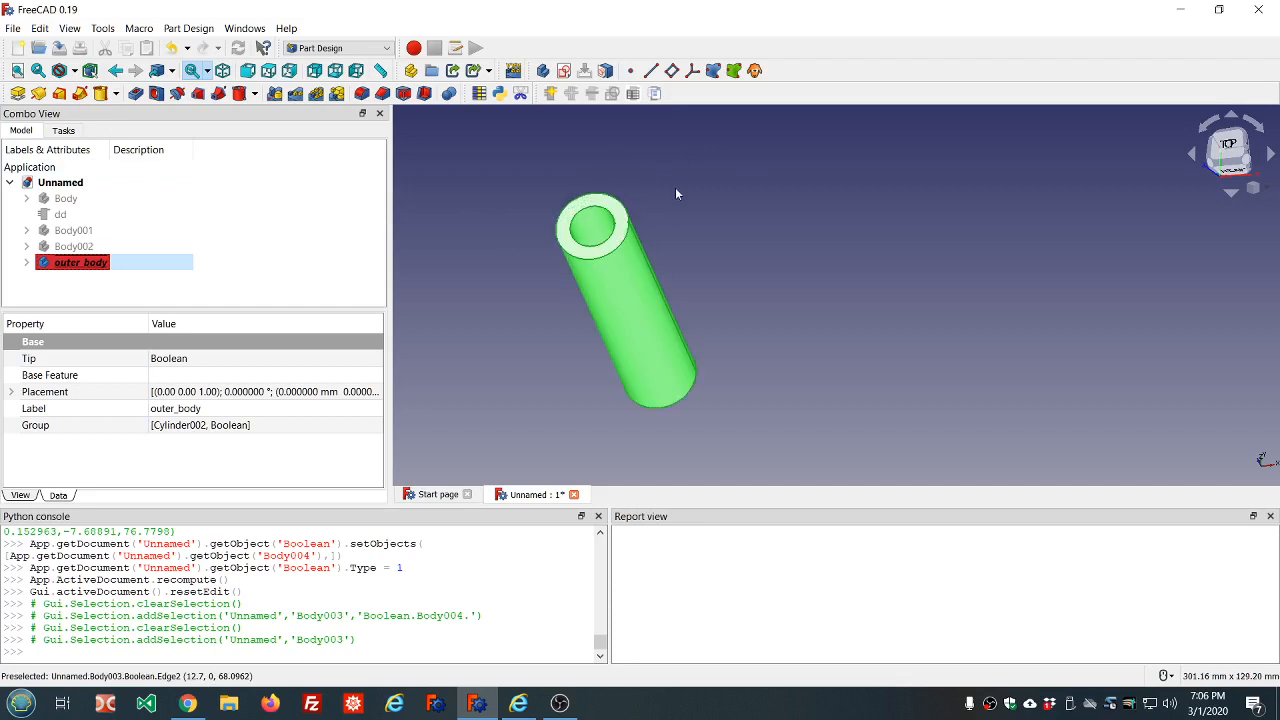
left_click(516, 229)
left_click(27, 262)
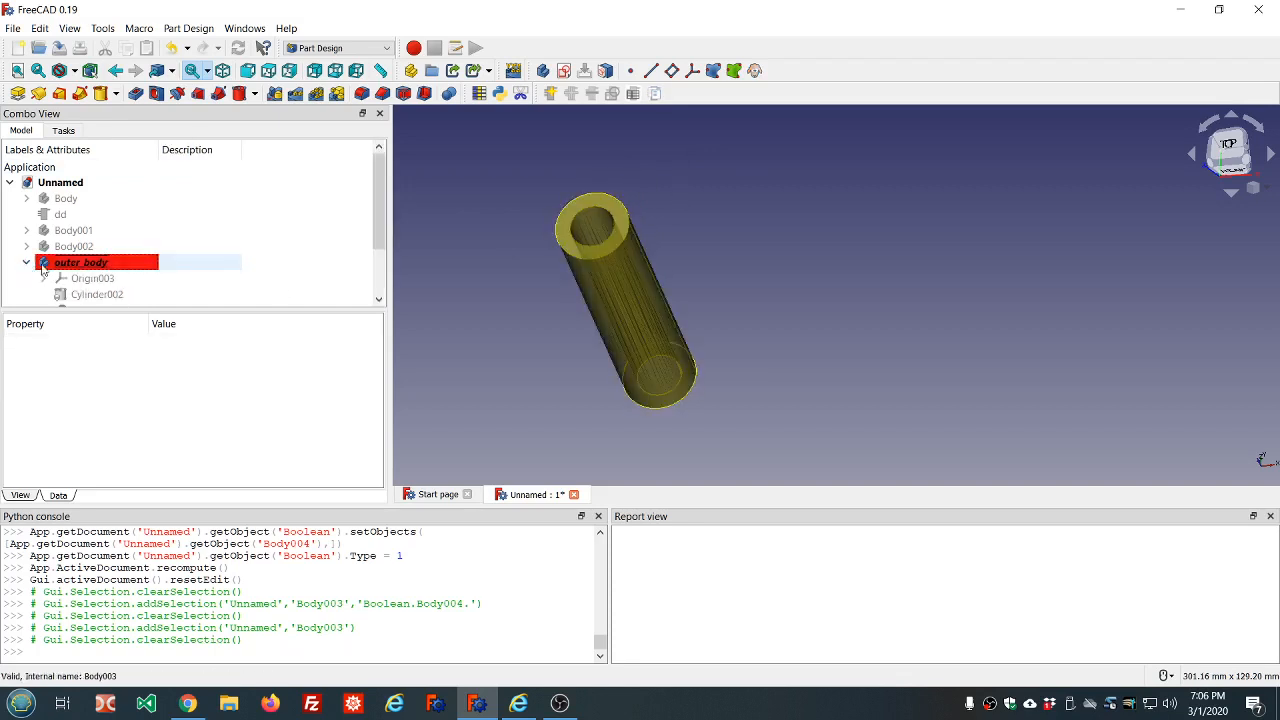
left_click(27, 230)
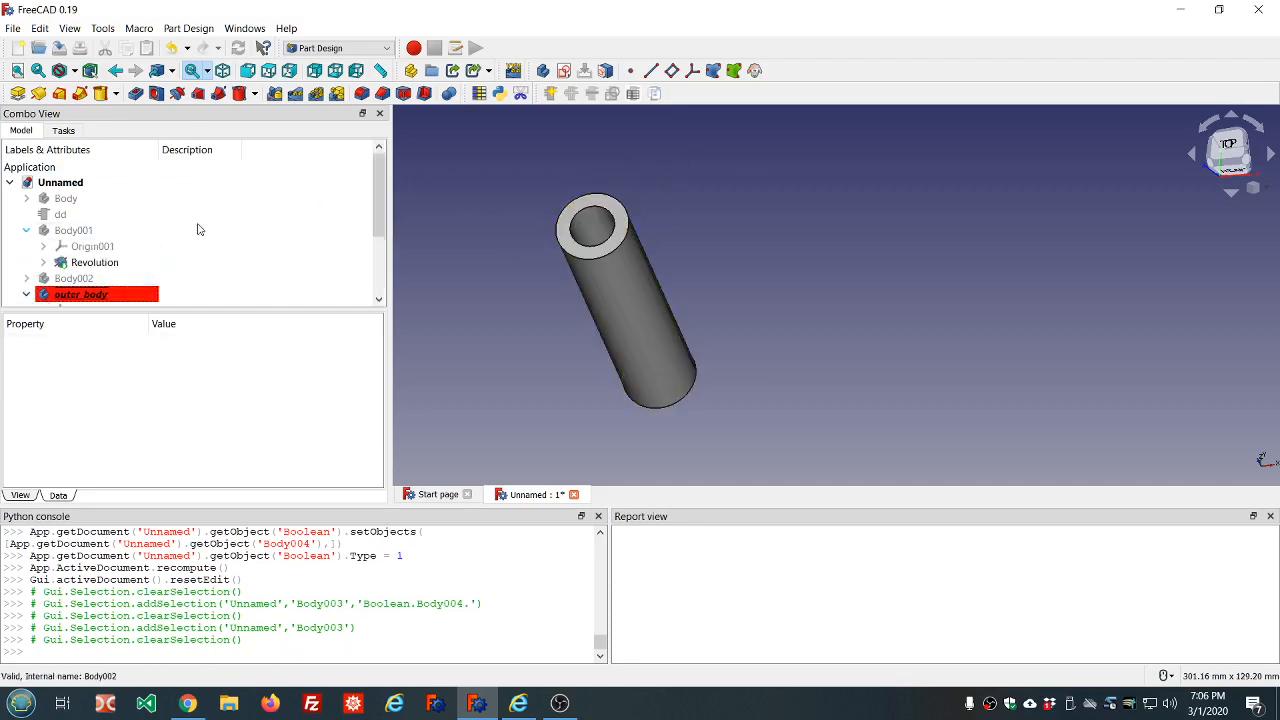
scroll(266, 214, "down", 2)
left_click(28, 201)
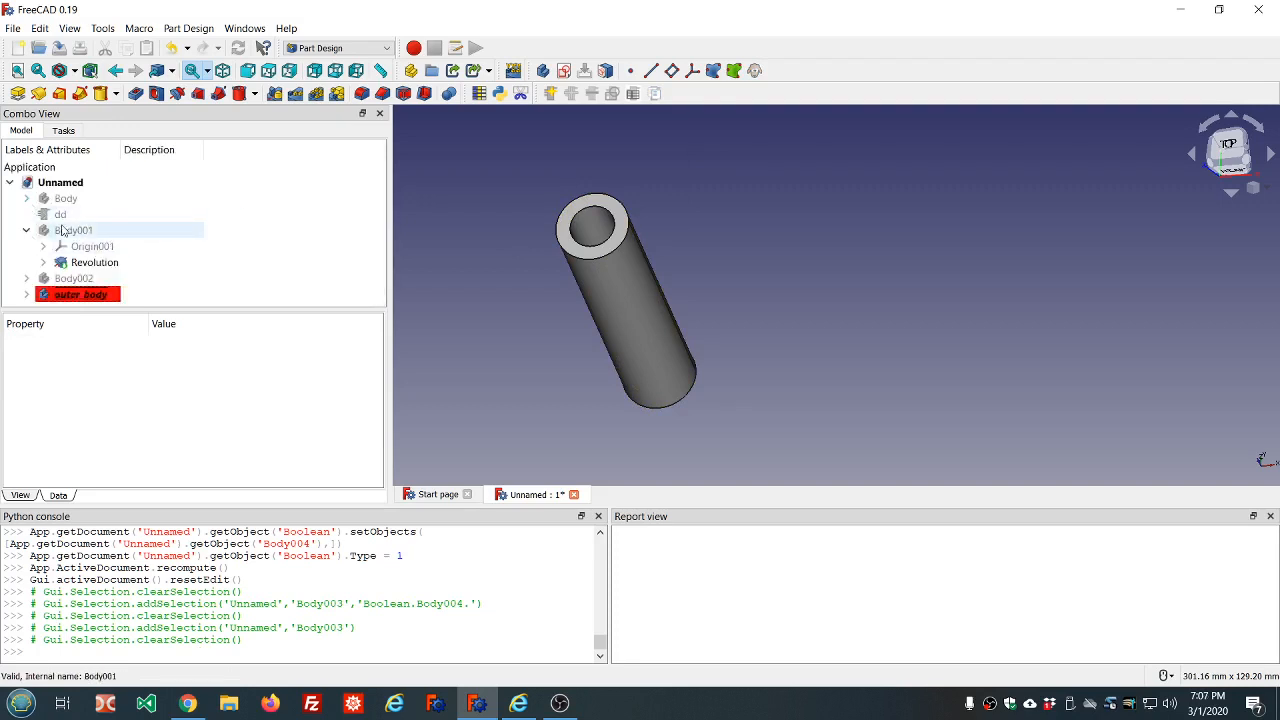
Make Body001 the active body and review the sketch under its Revolution feature
double_click(62, 231)
left_click(291, 197)
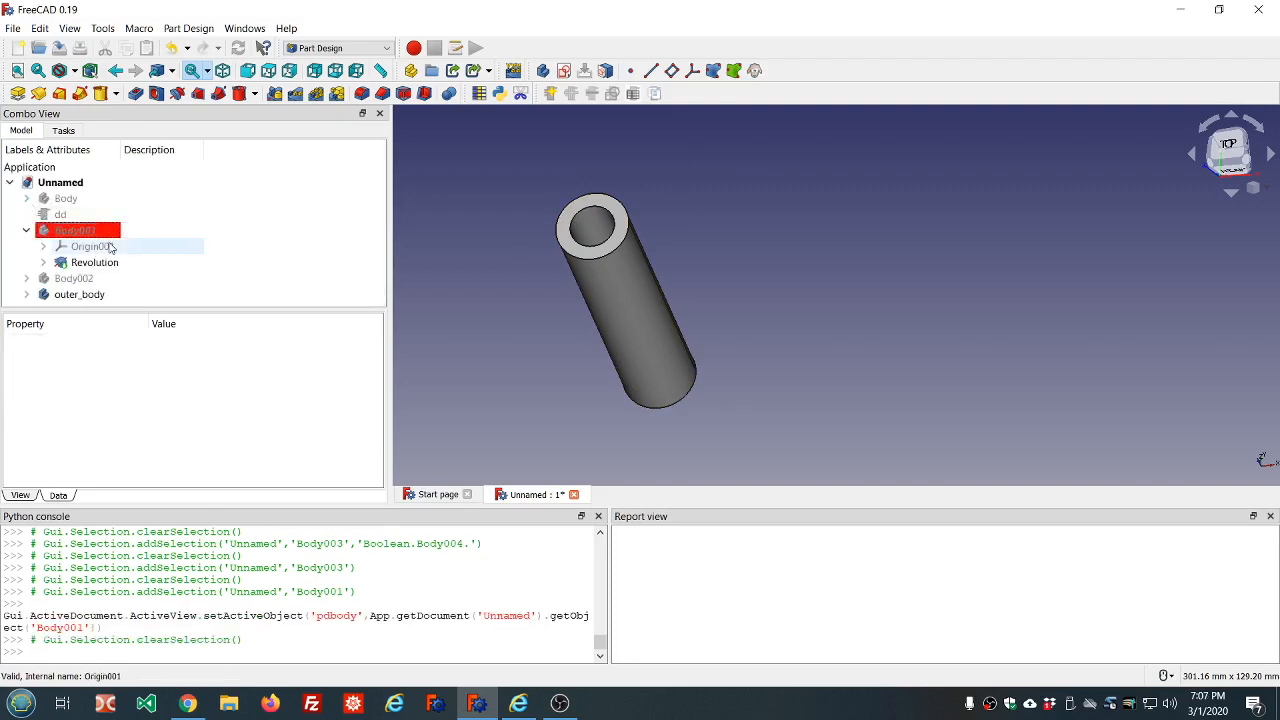
left_click(43, 262)
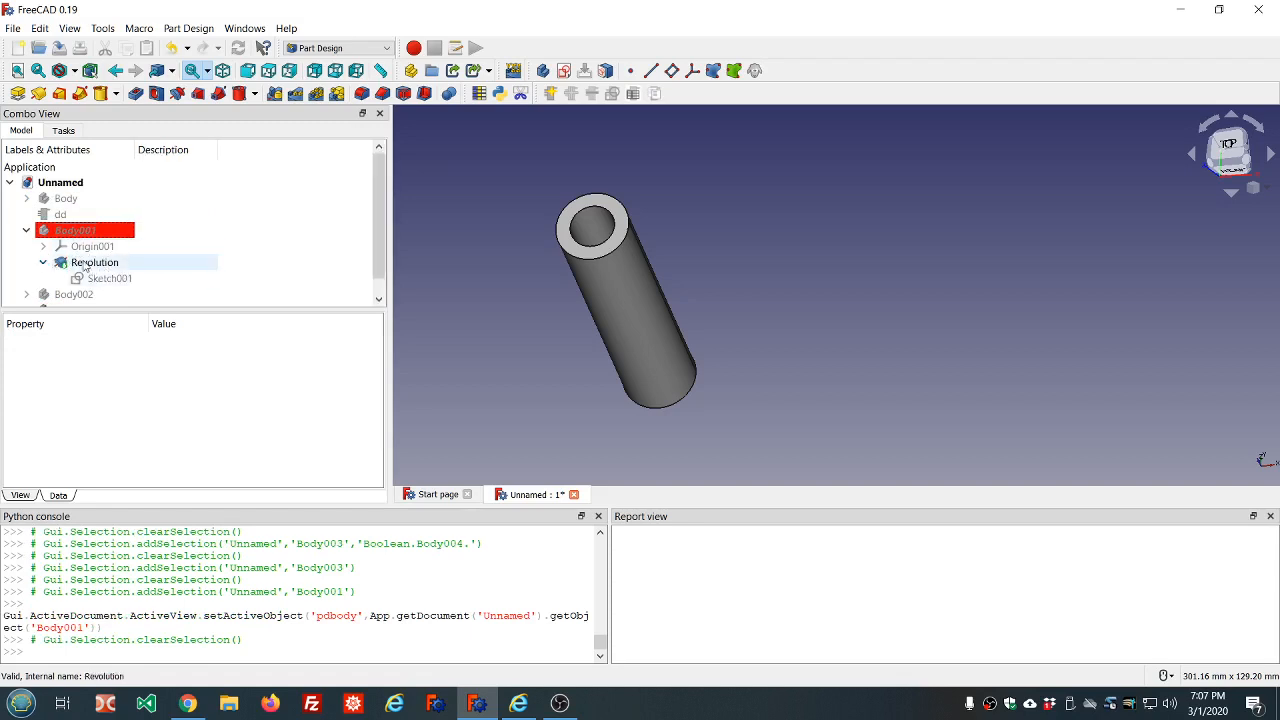
left_click(27, 231)
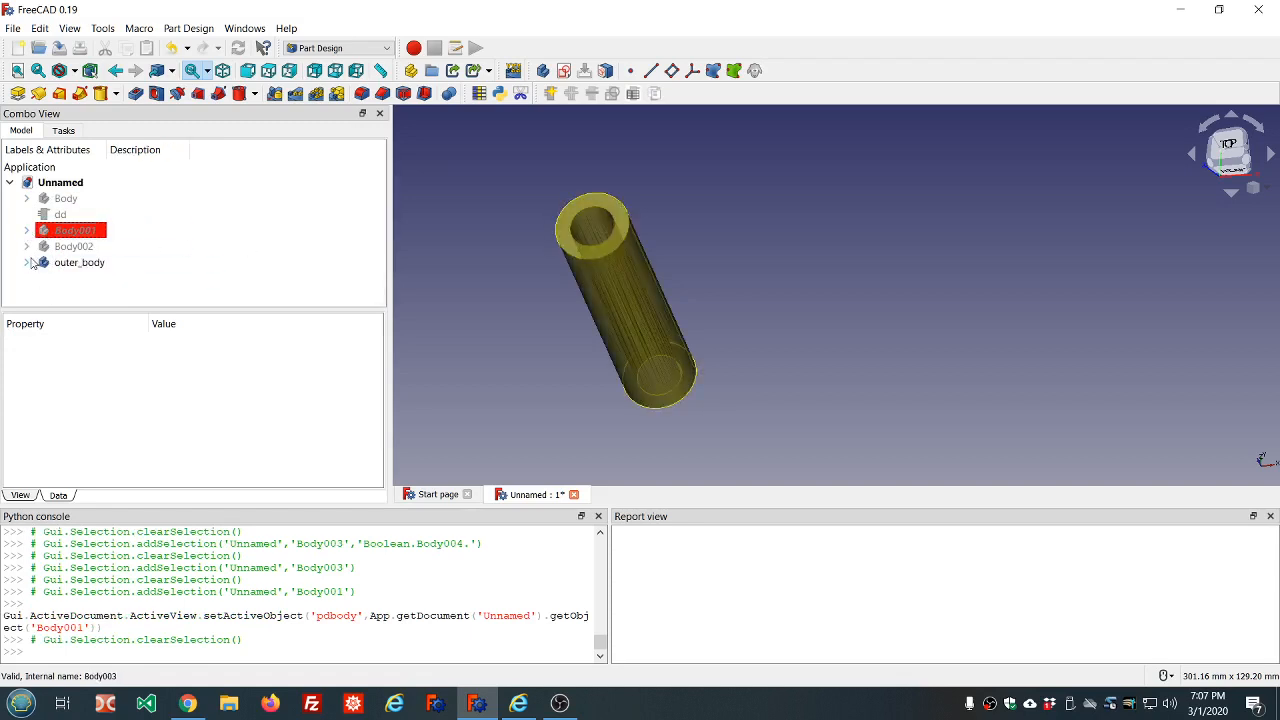
Make Body002 the active body after reviewing the cylinder features it contains
left_click(27, 246)
scroll(80, 262, "down", 1)
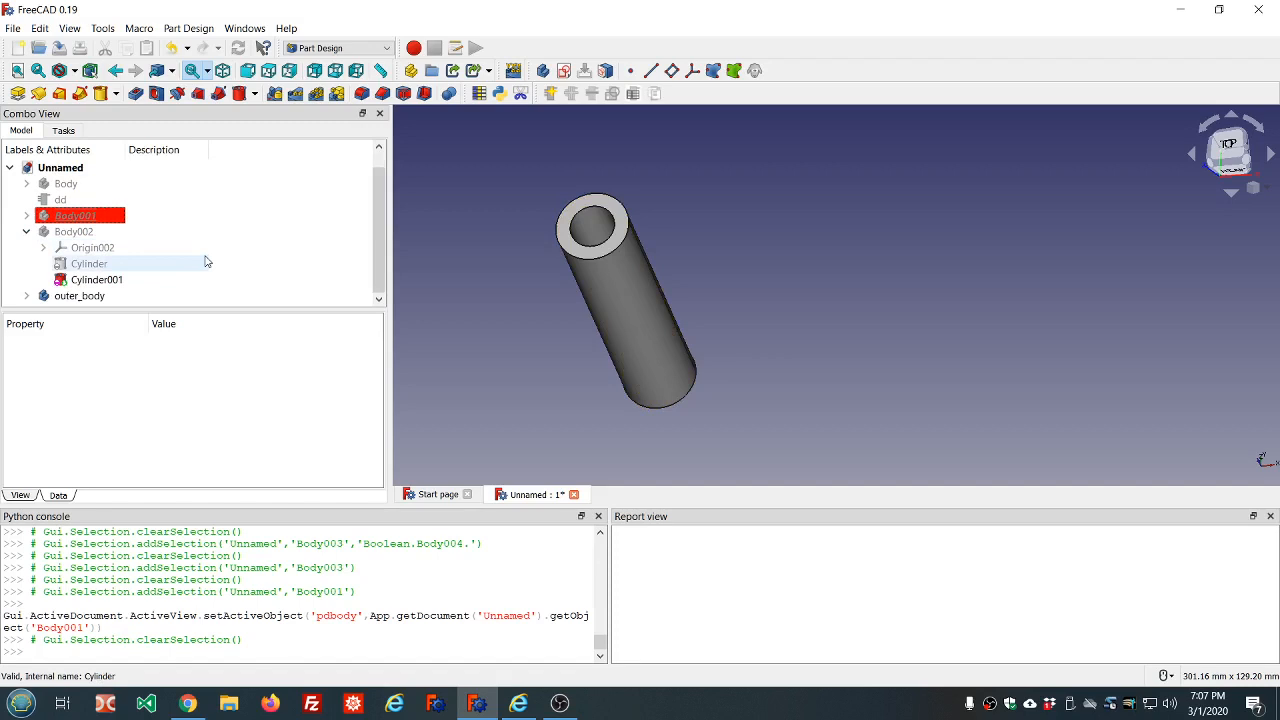
double_click(73, 231)
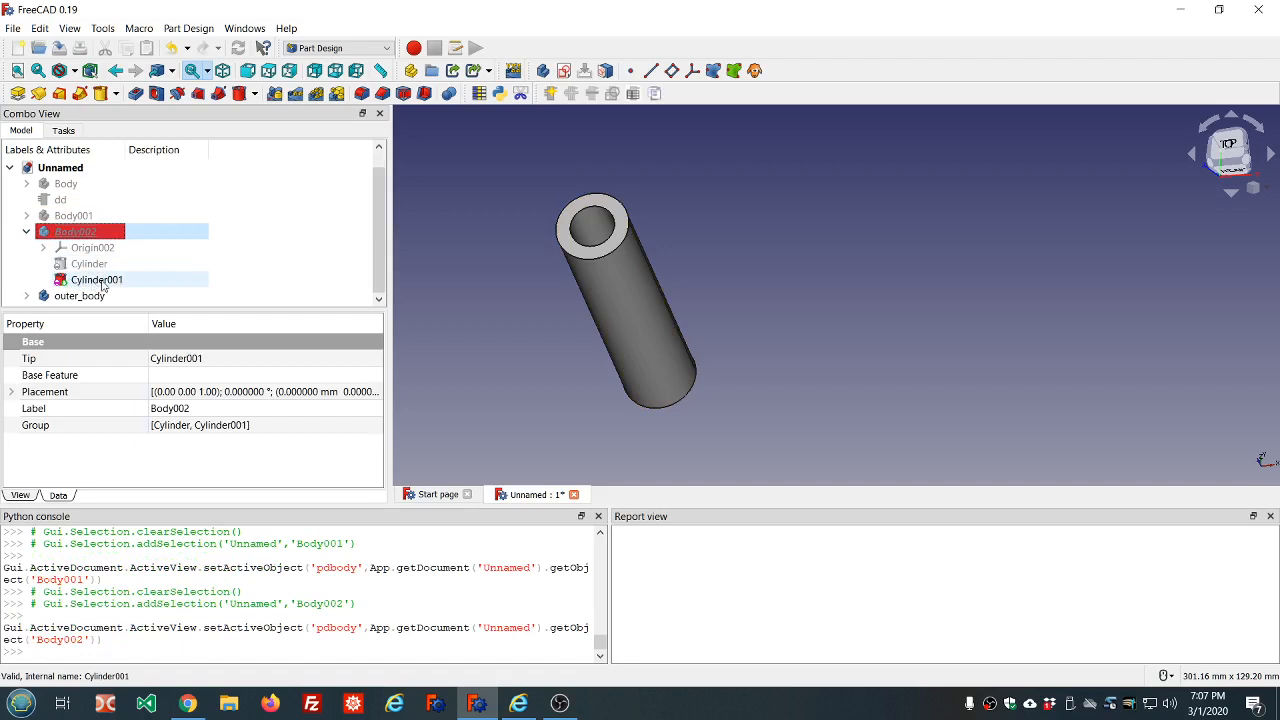
left_click(27, 231)
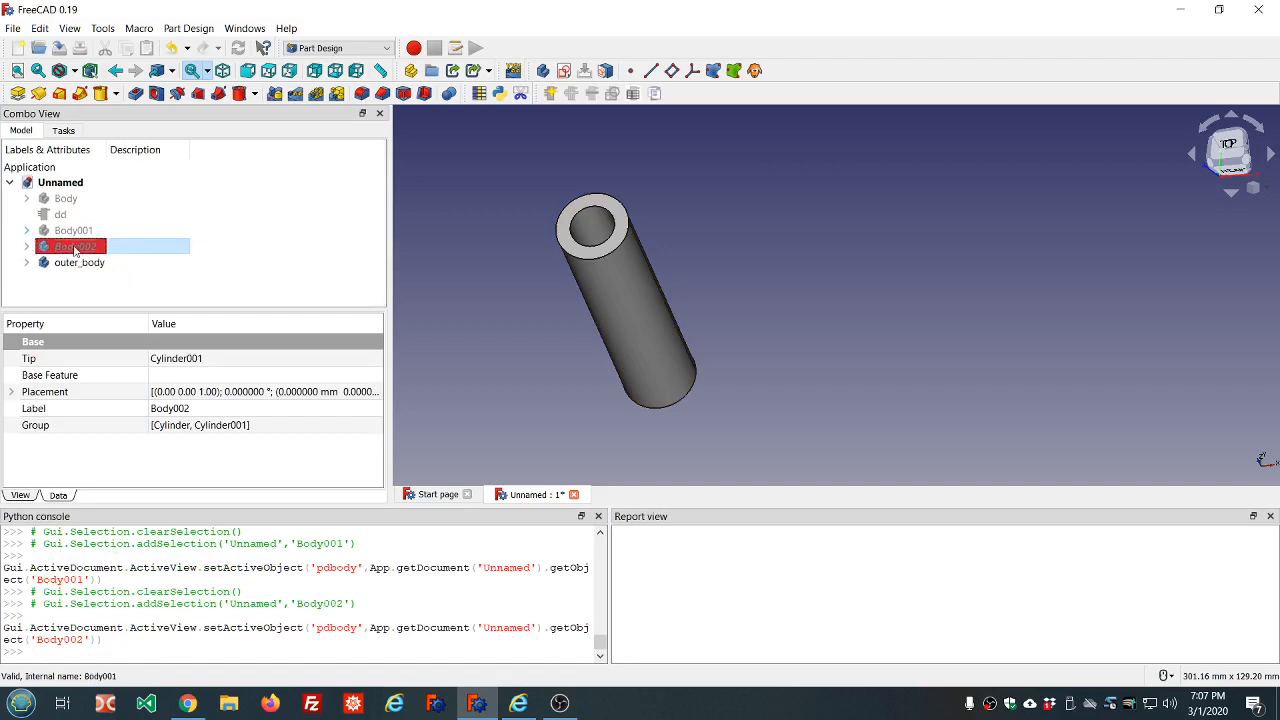
Delete the Boolean feature from outer_body
left_click(27, 247)
scroll(170, 260, "down", 1)
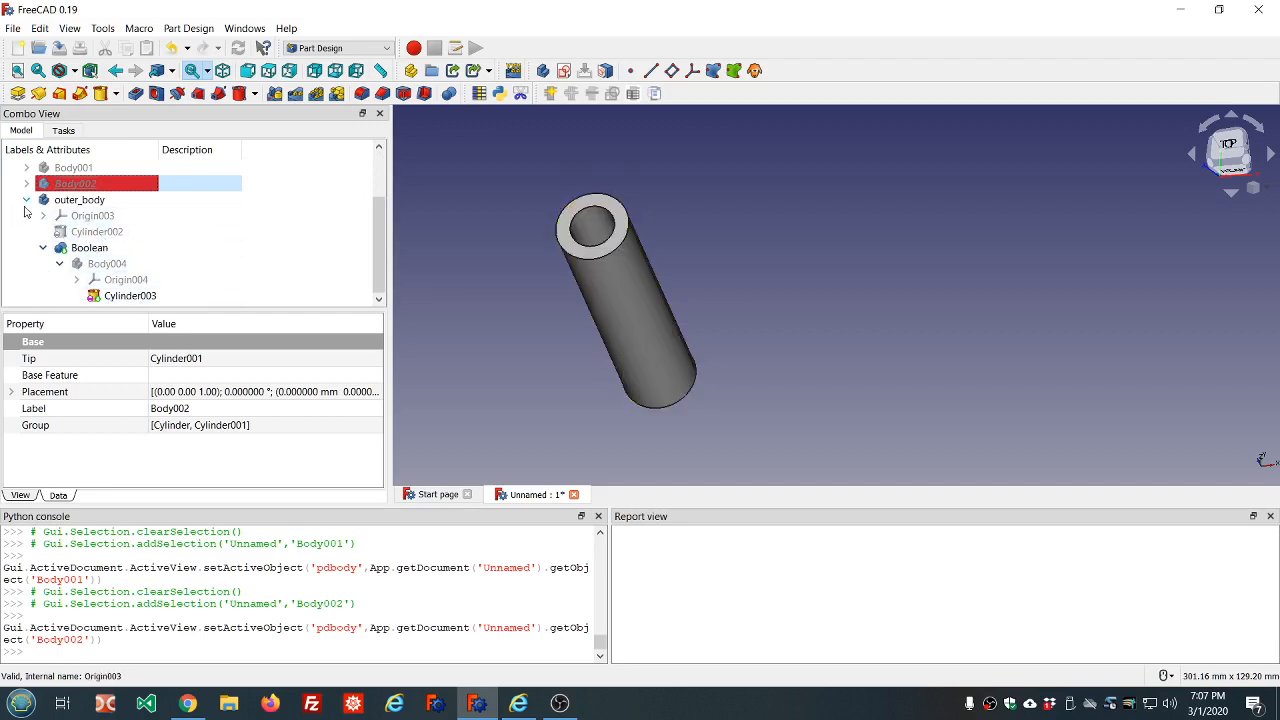
left_click(75, 252)
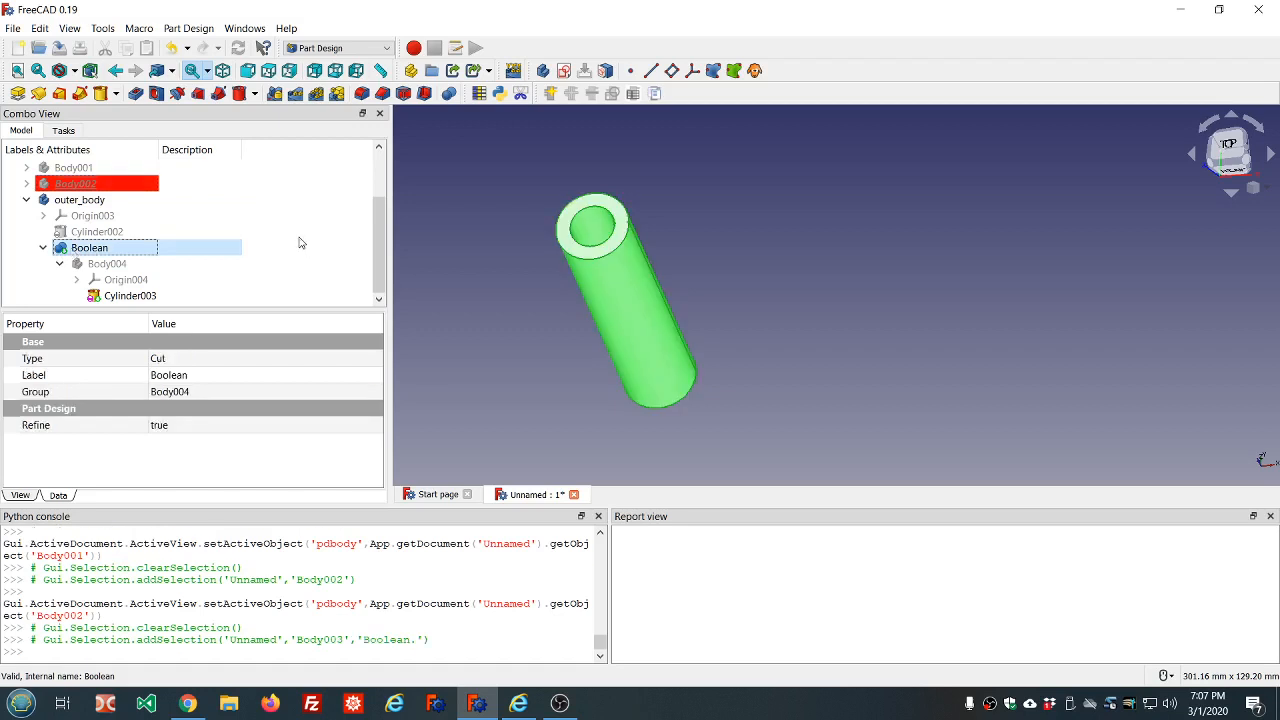
key("Delete")
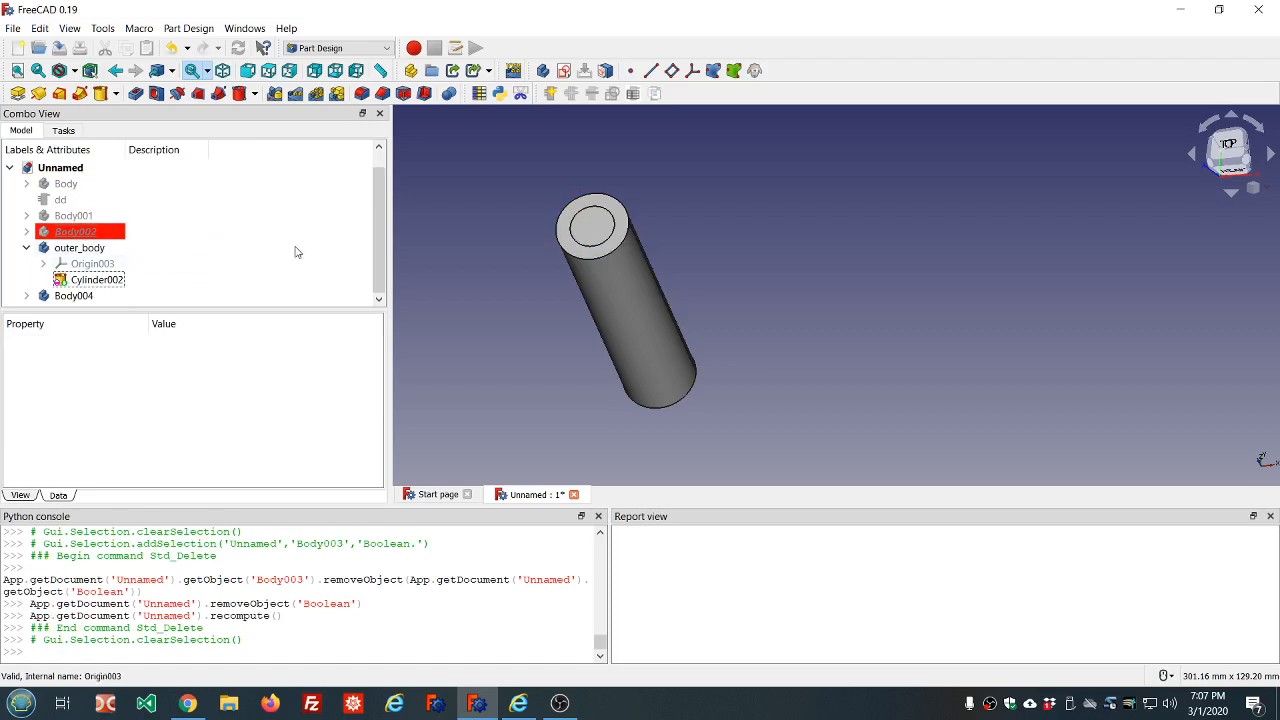
Switch to the Part workbench and clear the selection
left_click(103, 247)
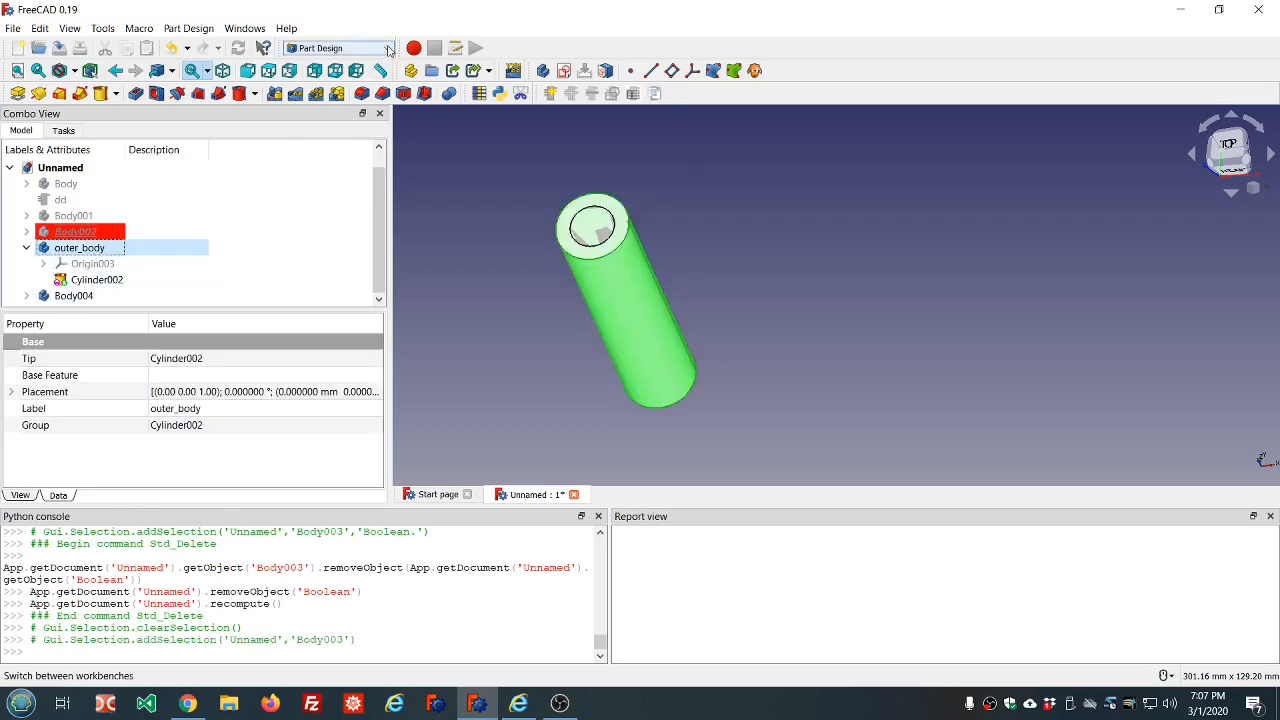
left_click(355, 48)
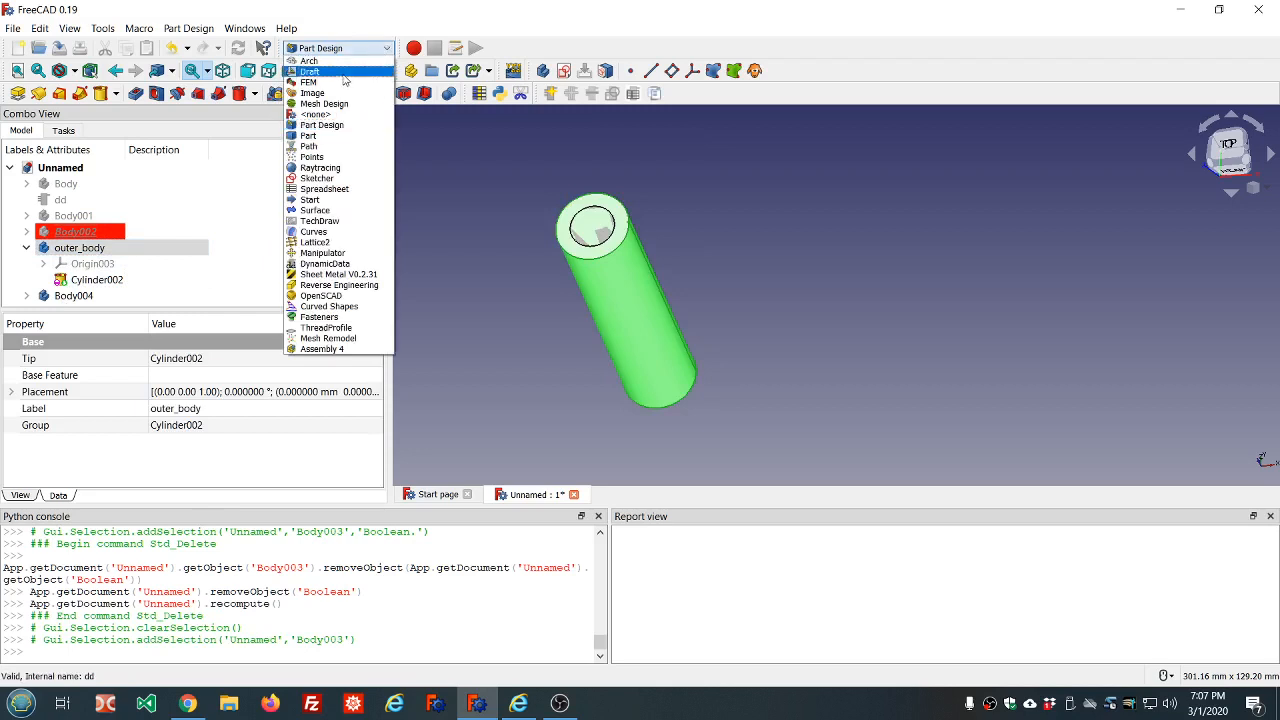
left_click(333, 136)
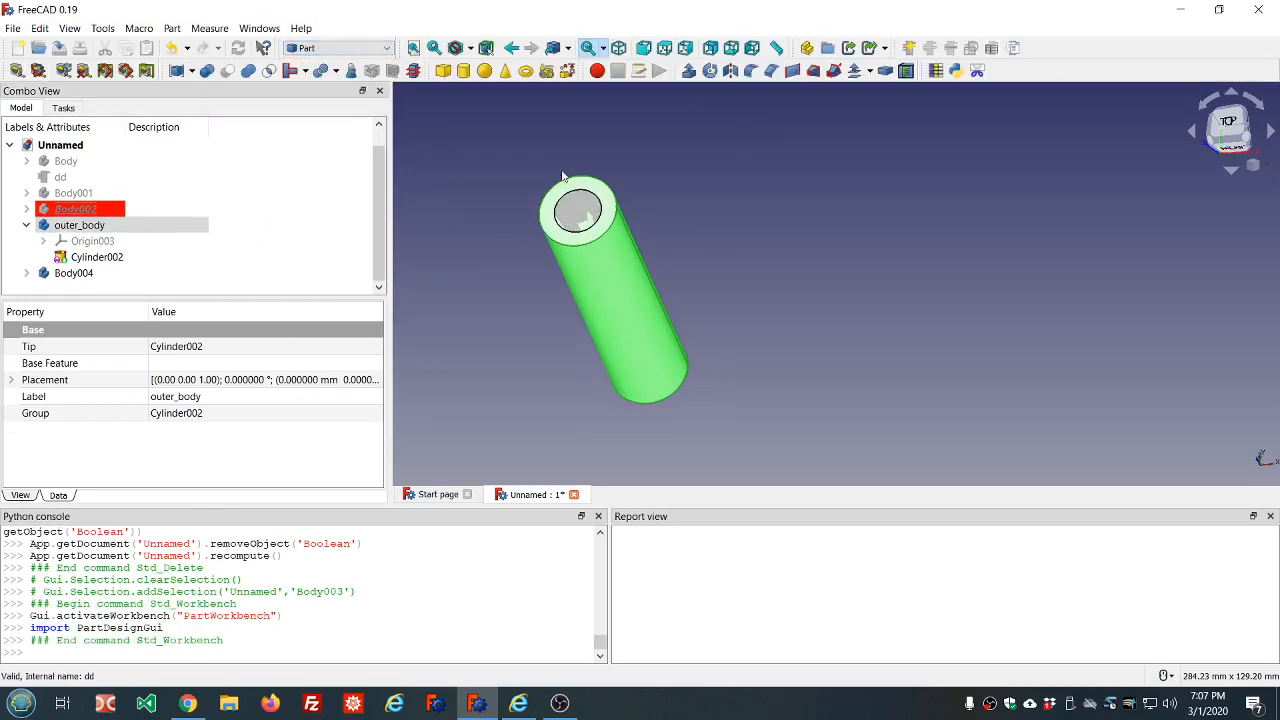
left_click(733, 193)
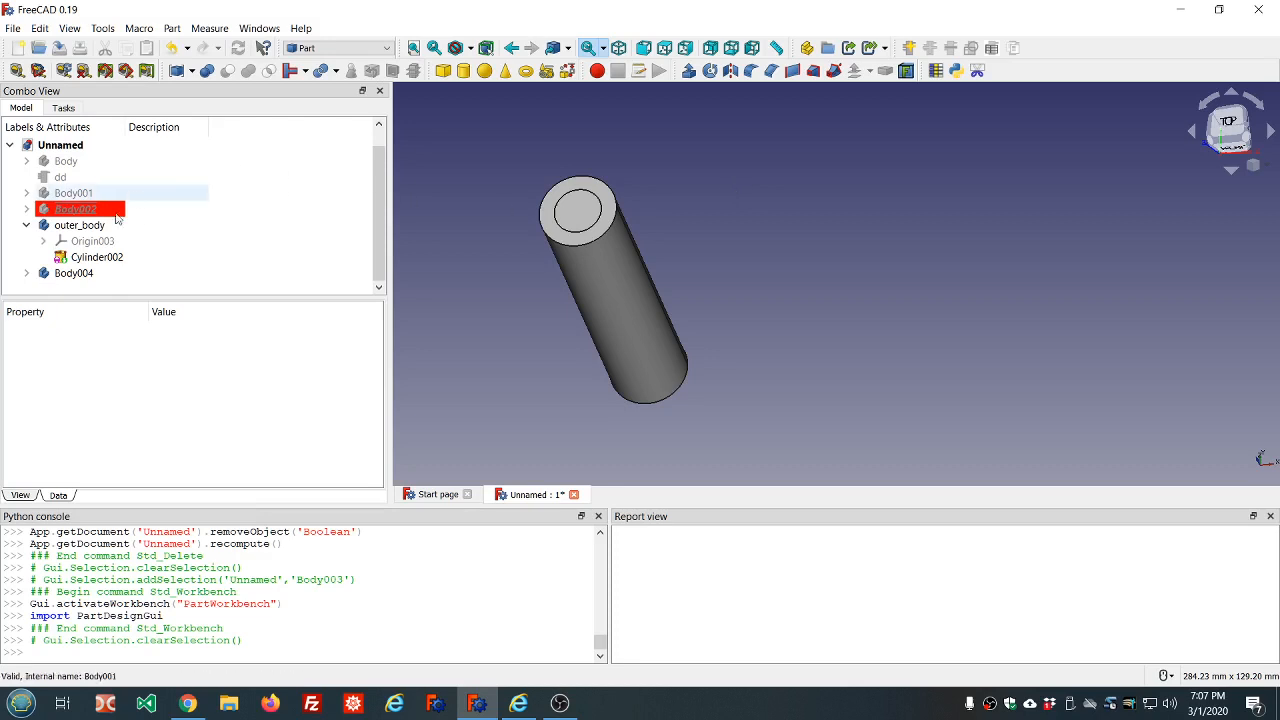
Create a Part Cut with outer_body as the base and Body004 as the body subtracted from it
left_click(80, 260)
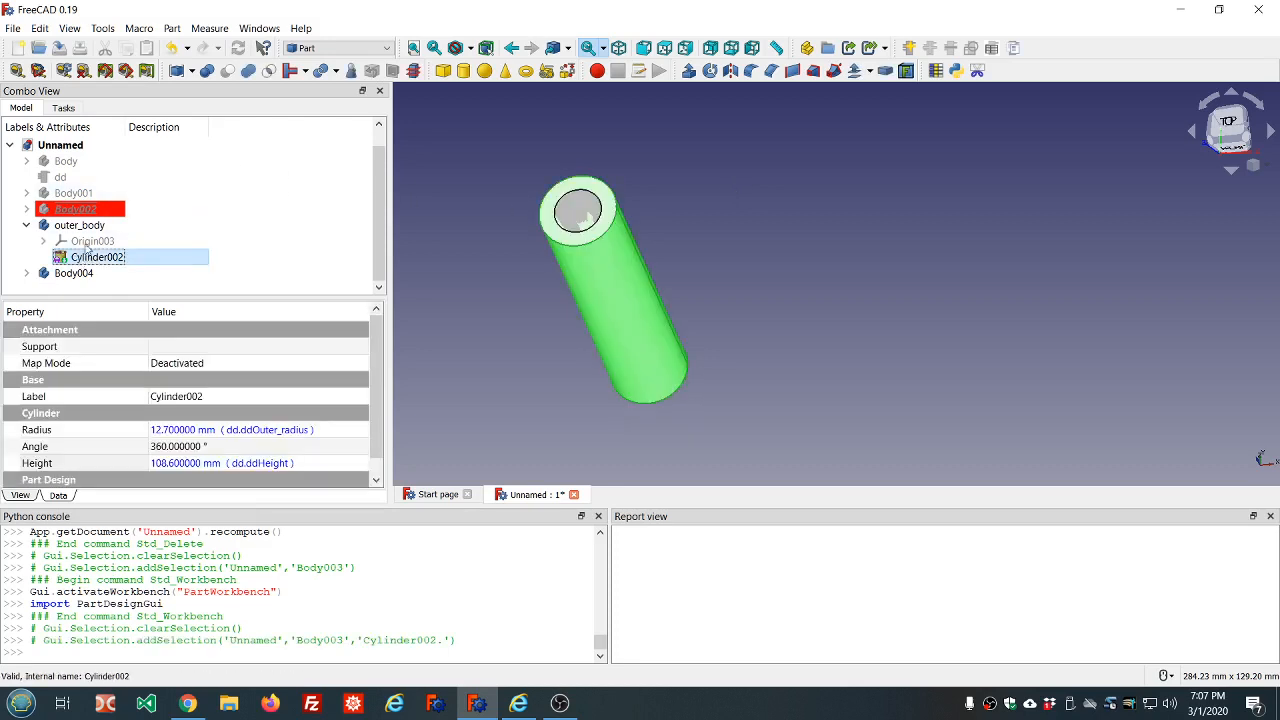
left_click(26, 226)
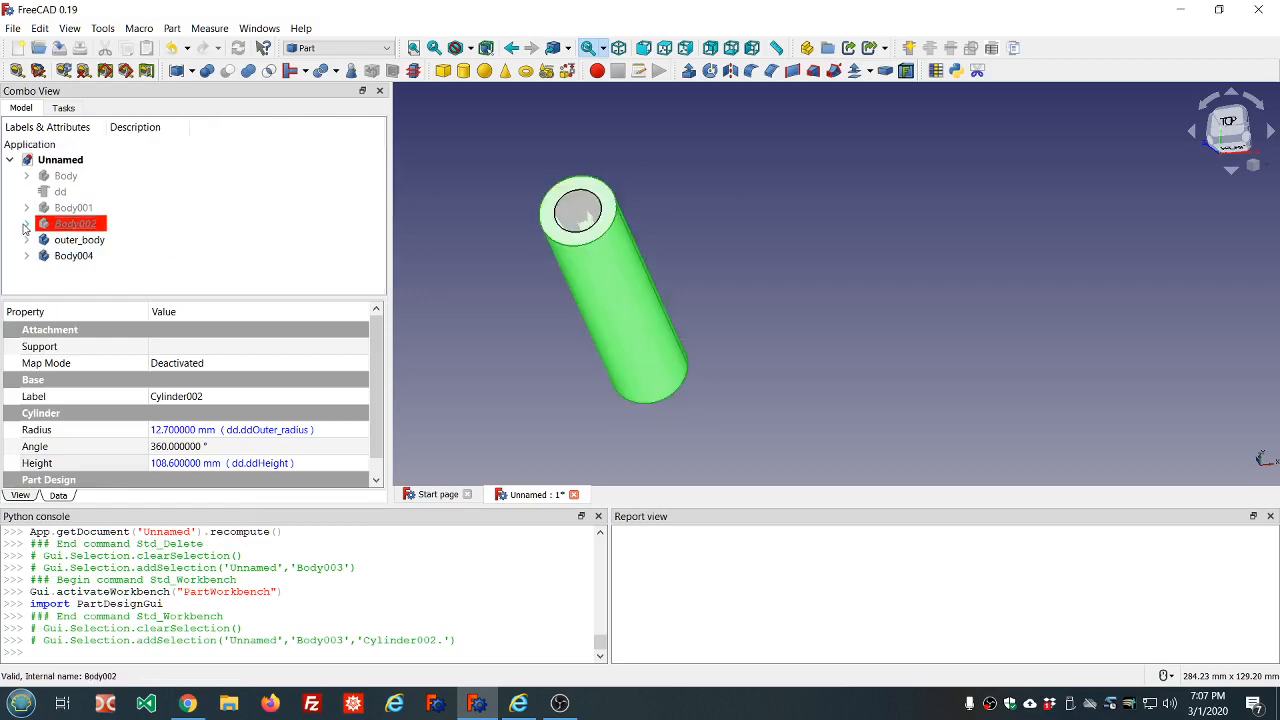
left_click(76, 242)
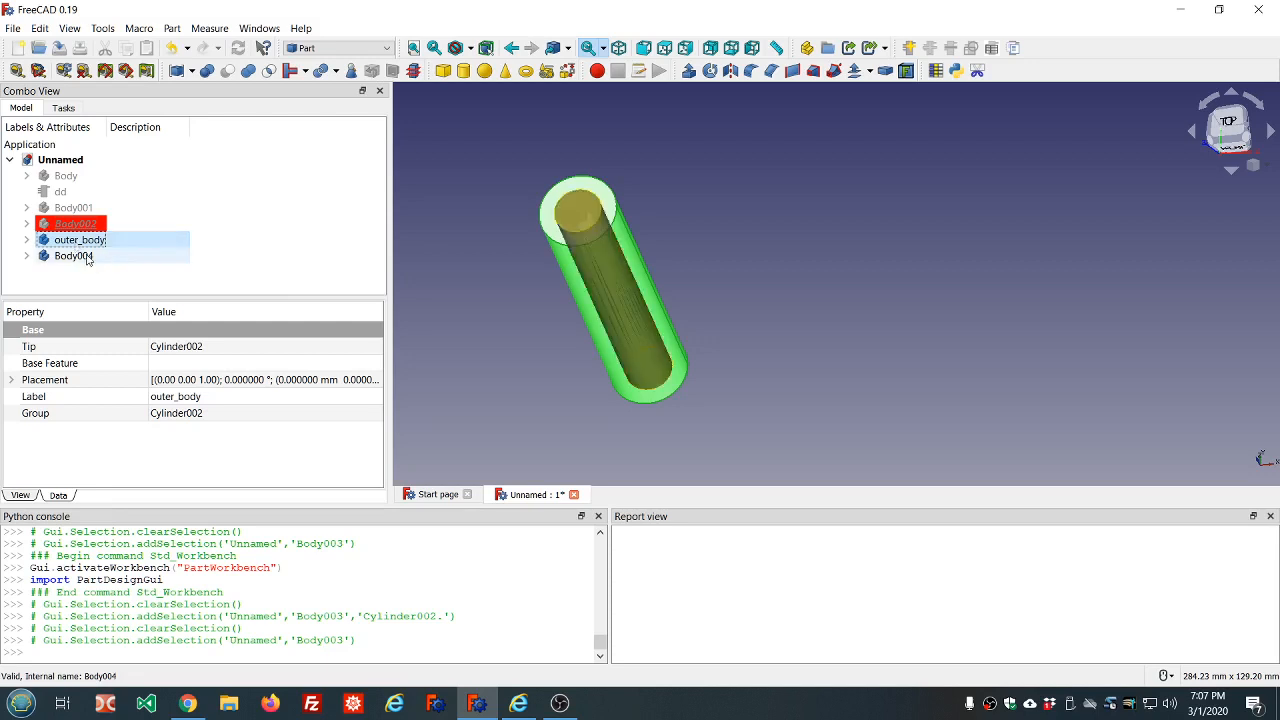
left_click(87, 259, "ctrl")
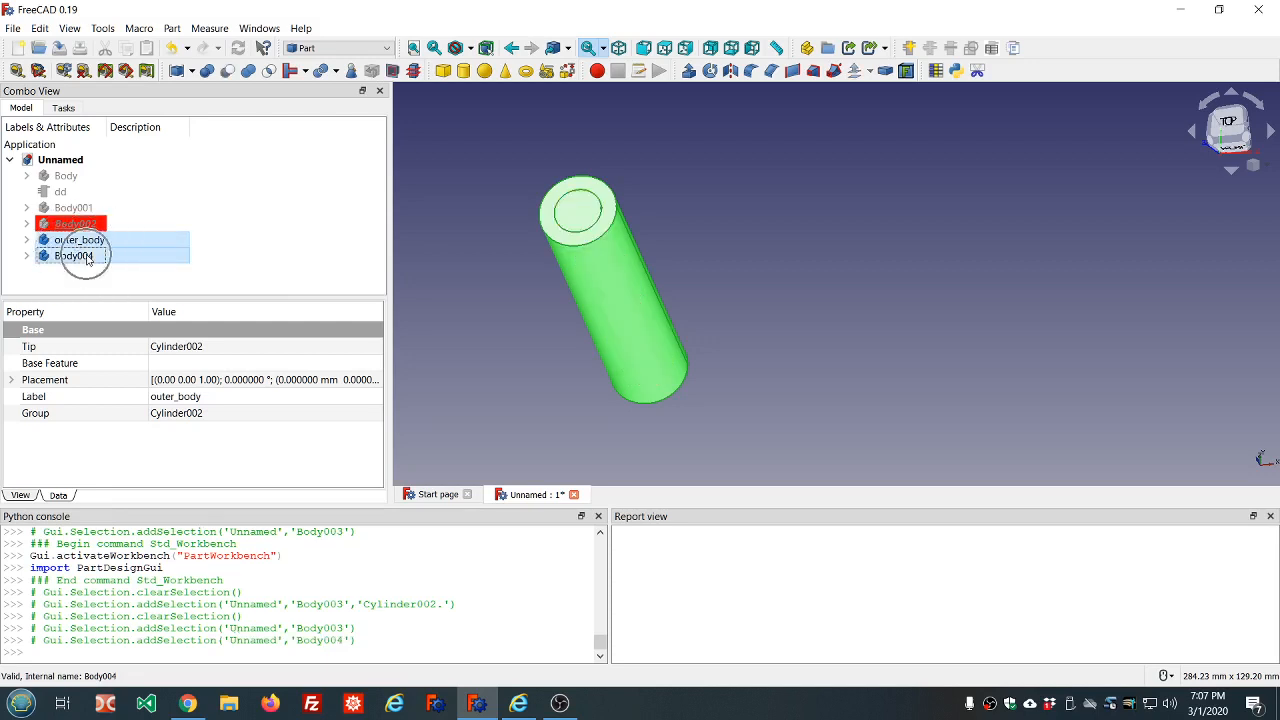
left_click(110, 208)
left_click(75, 241)
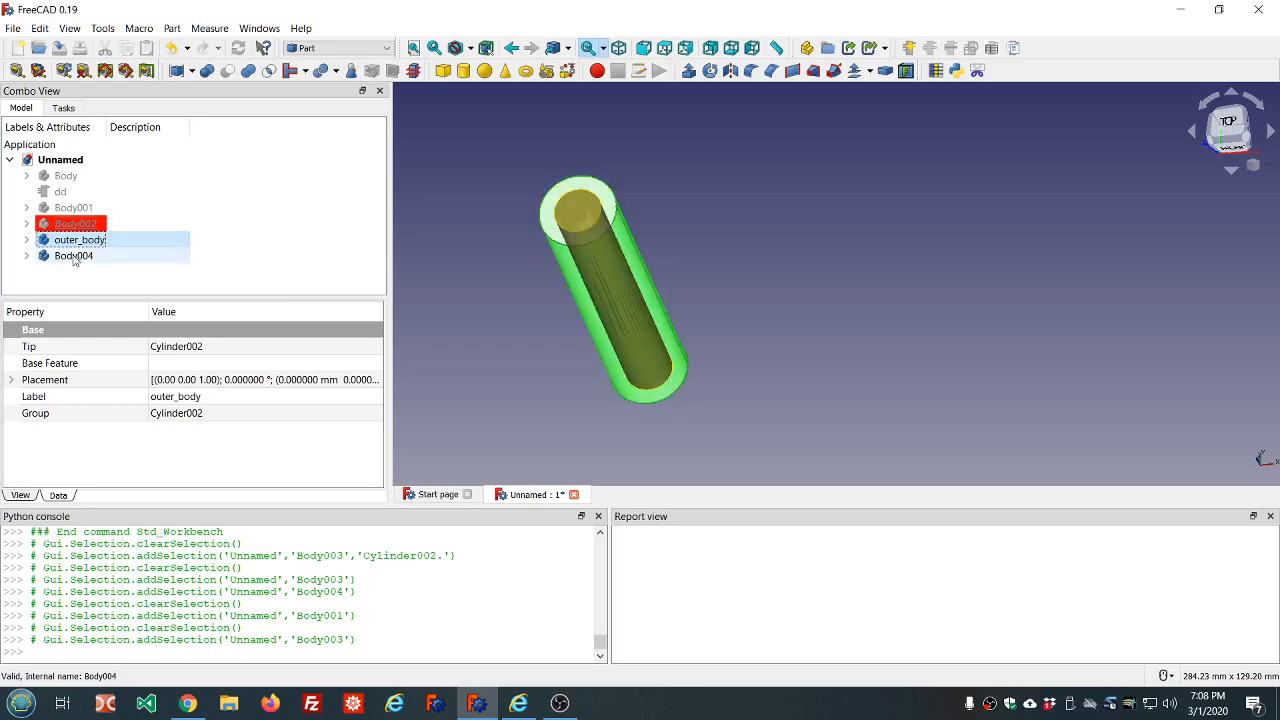
left_click(74, 257, "ctrl")
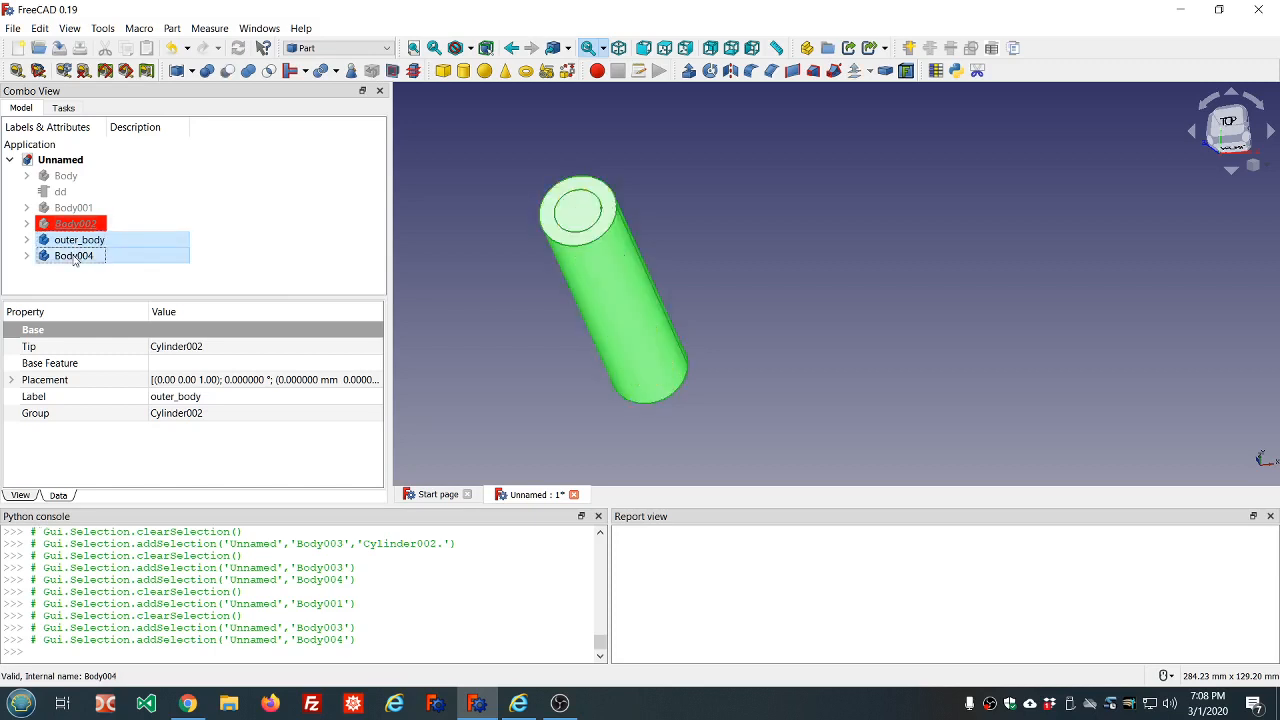
left_click(228, 71)
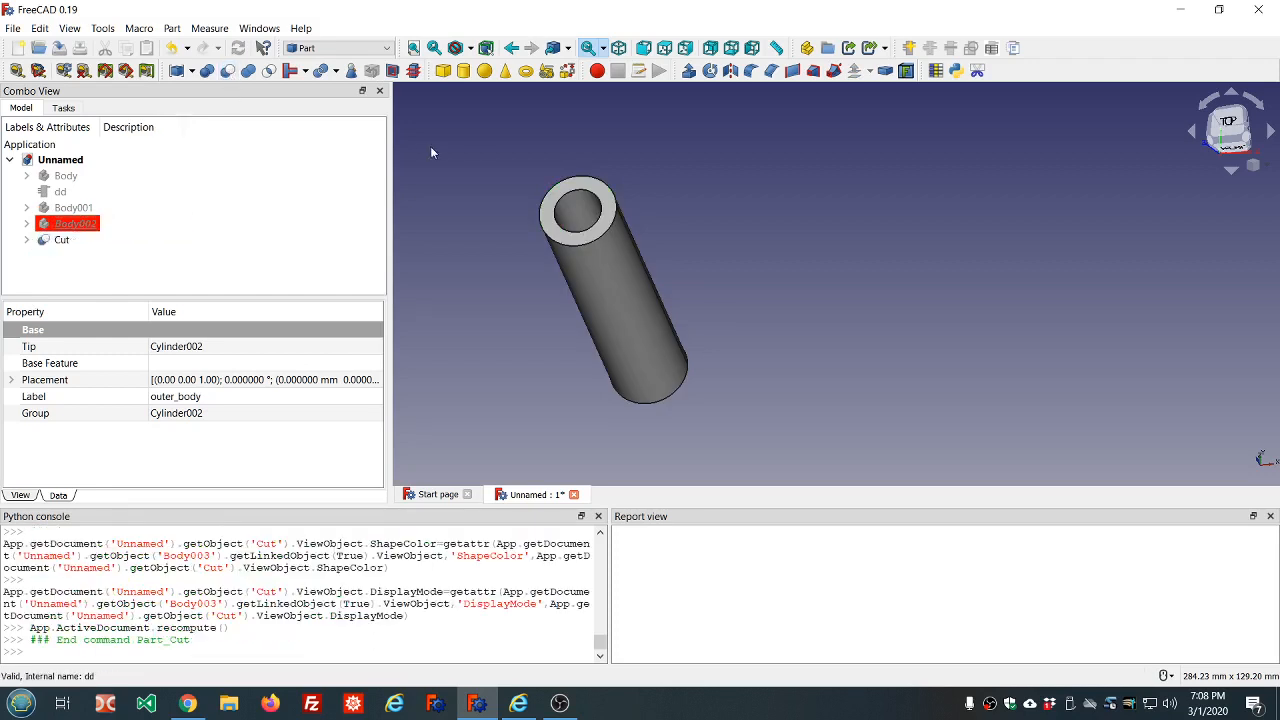
Rename Body004, nested under the Cut object, as inner_body
left_click(583, 159)
middle_click_drag(585, 179, 434, 220)
left_click(26, 240)
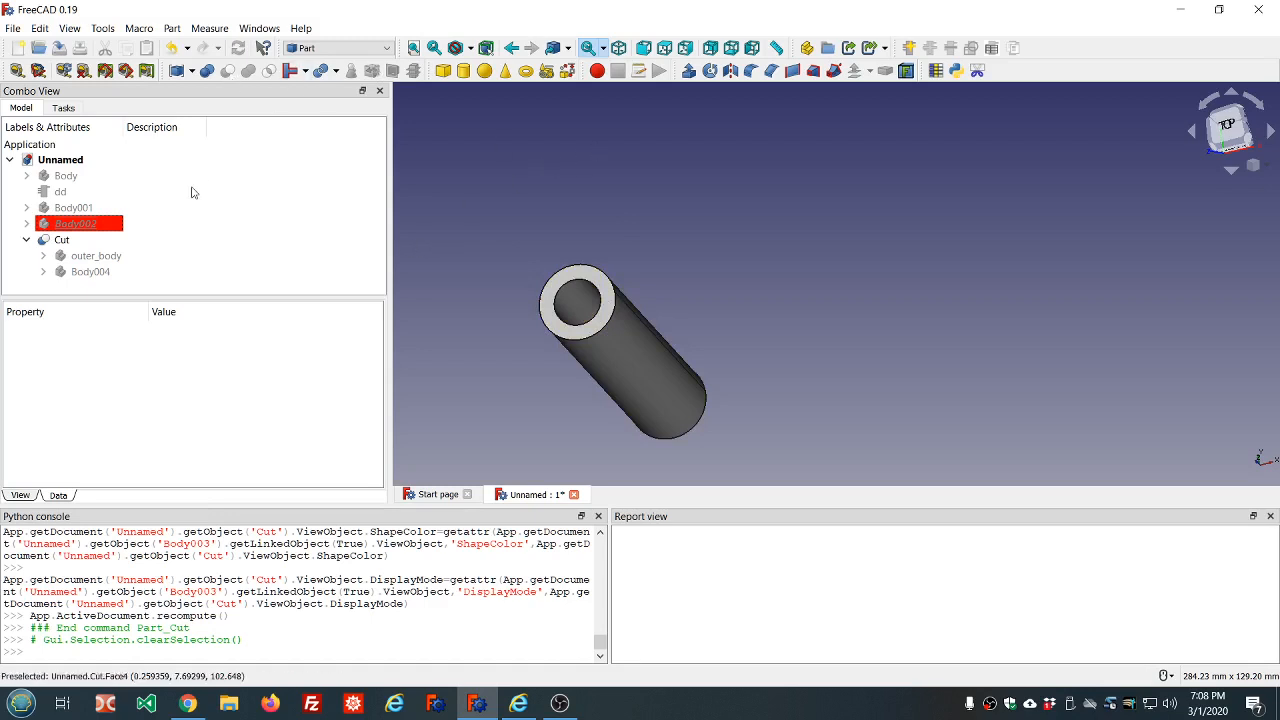
left_click(72, 272)
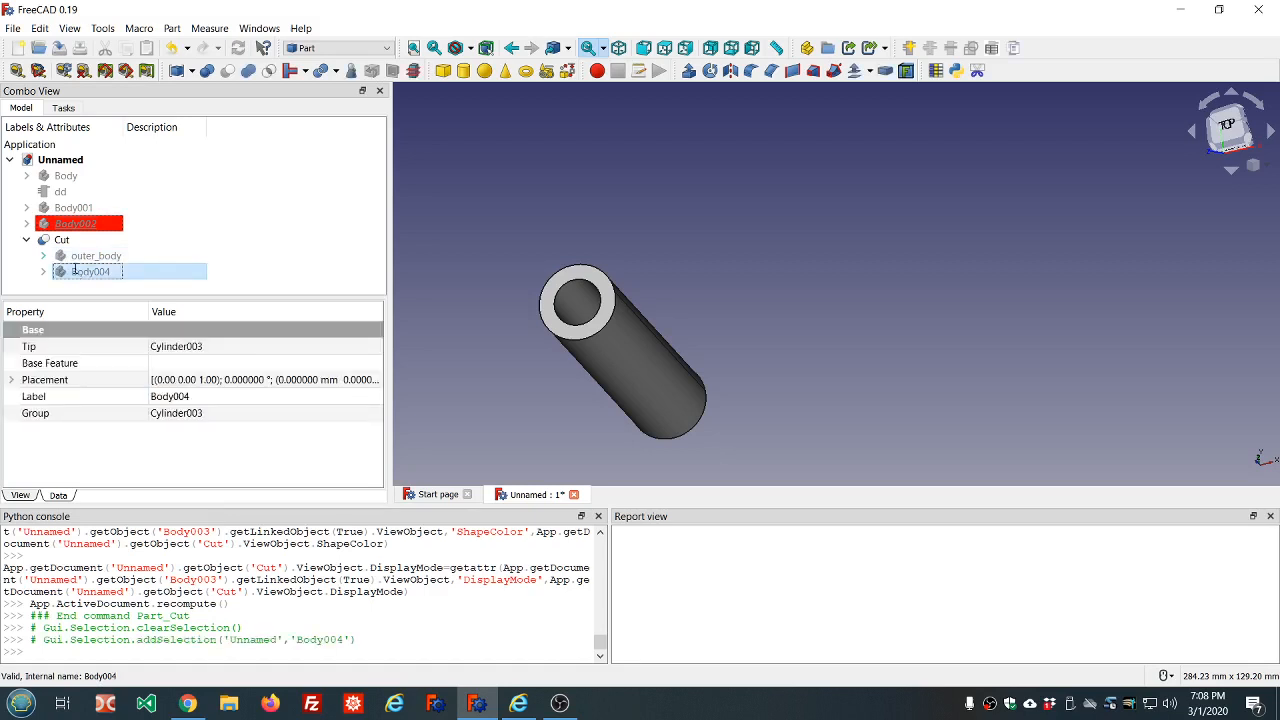
left_click(74, 270)
type("inner")
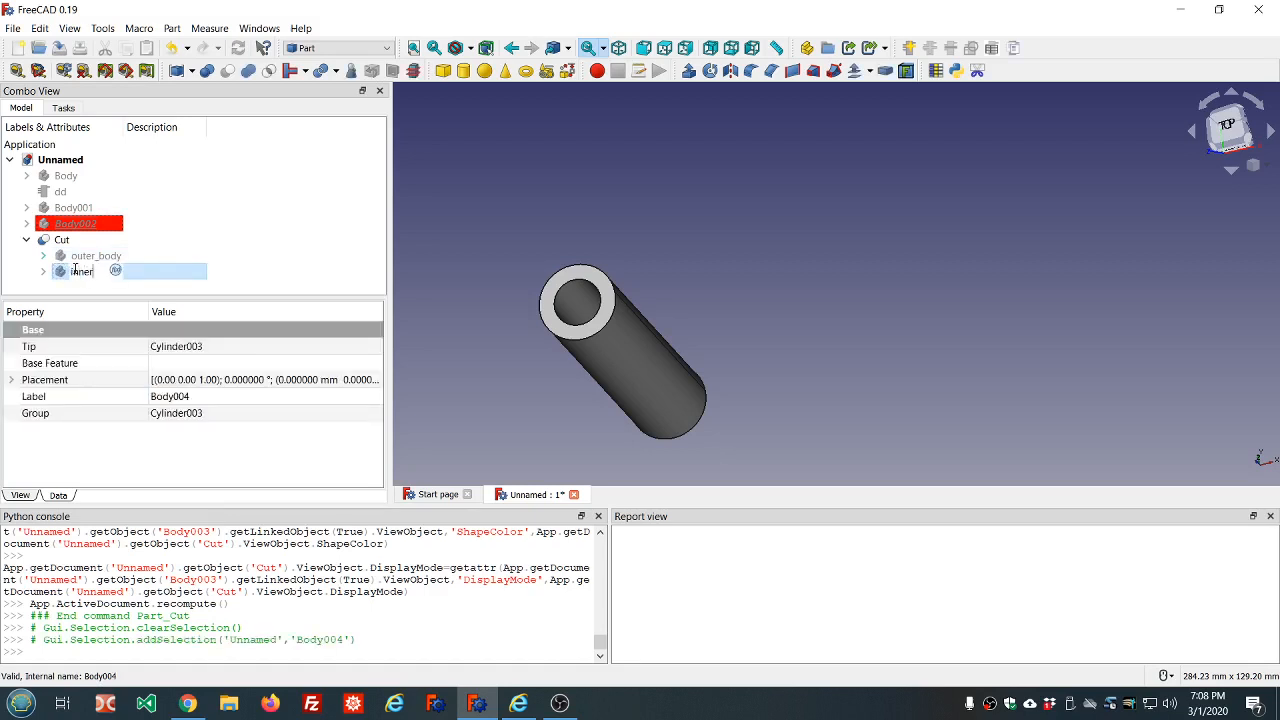
type("_body")
key("Return")
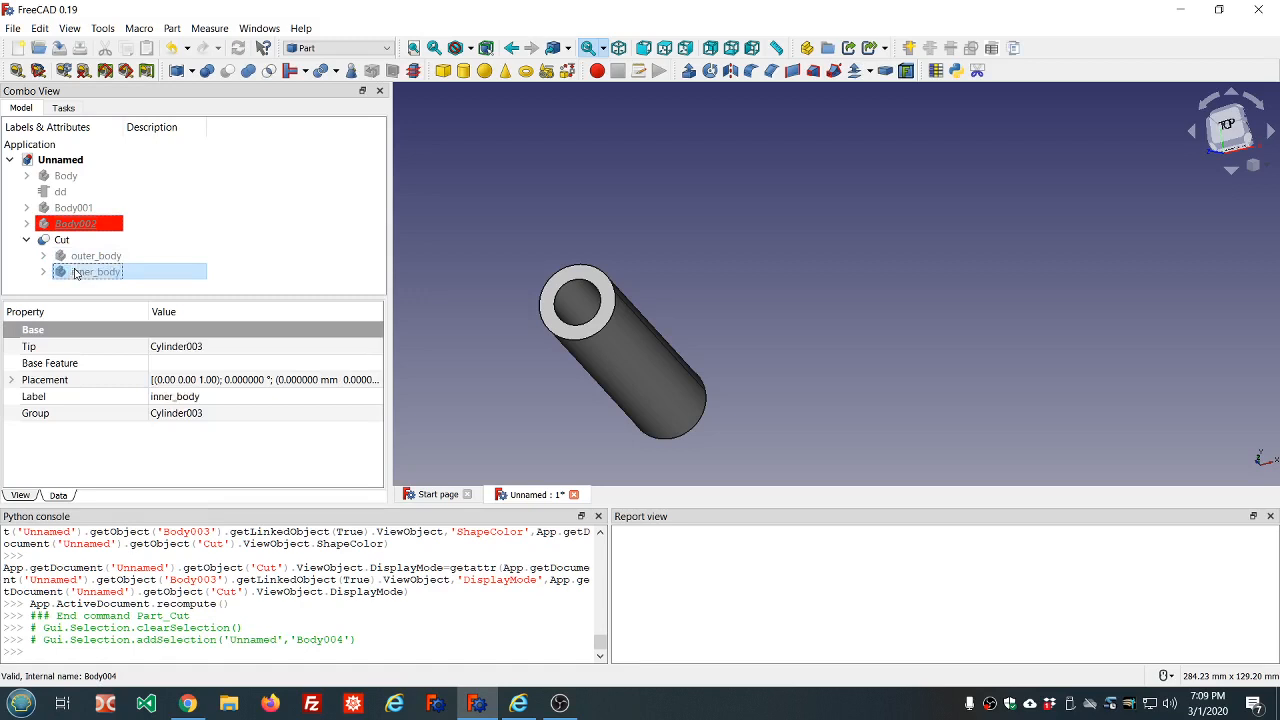
Examine the features of outer_body and inner_body under the Cut object, then collapse its branch
left_click(241, 228)
left_click(43, 256)
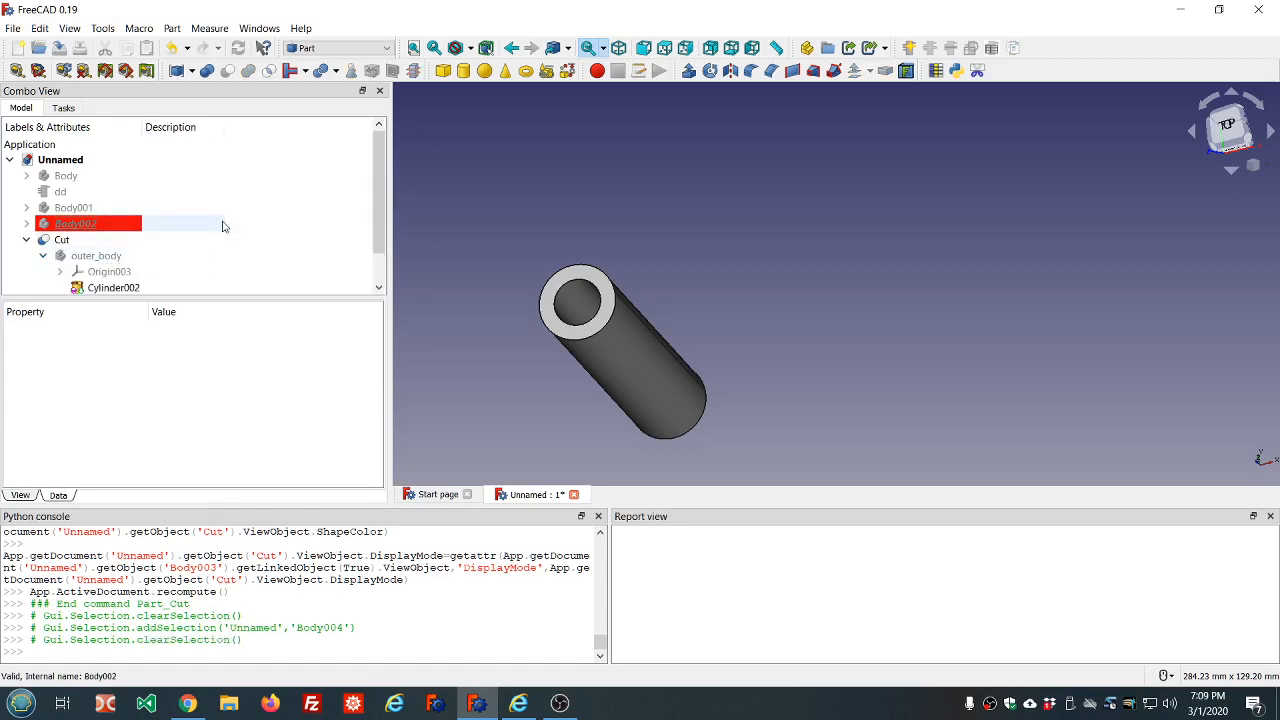
scroll(60, 260, "down", 1)
left_click(44, 273)
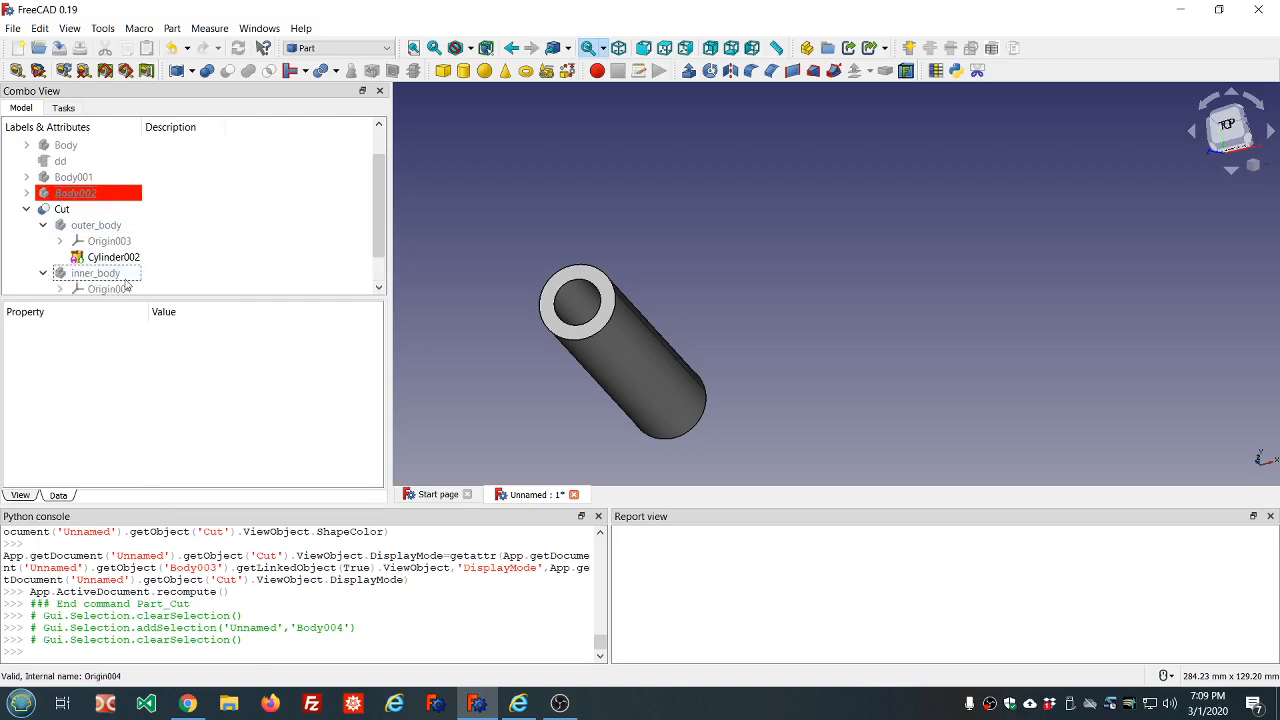
scroll(240, 250, "down", 1)
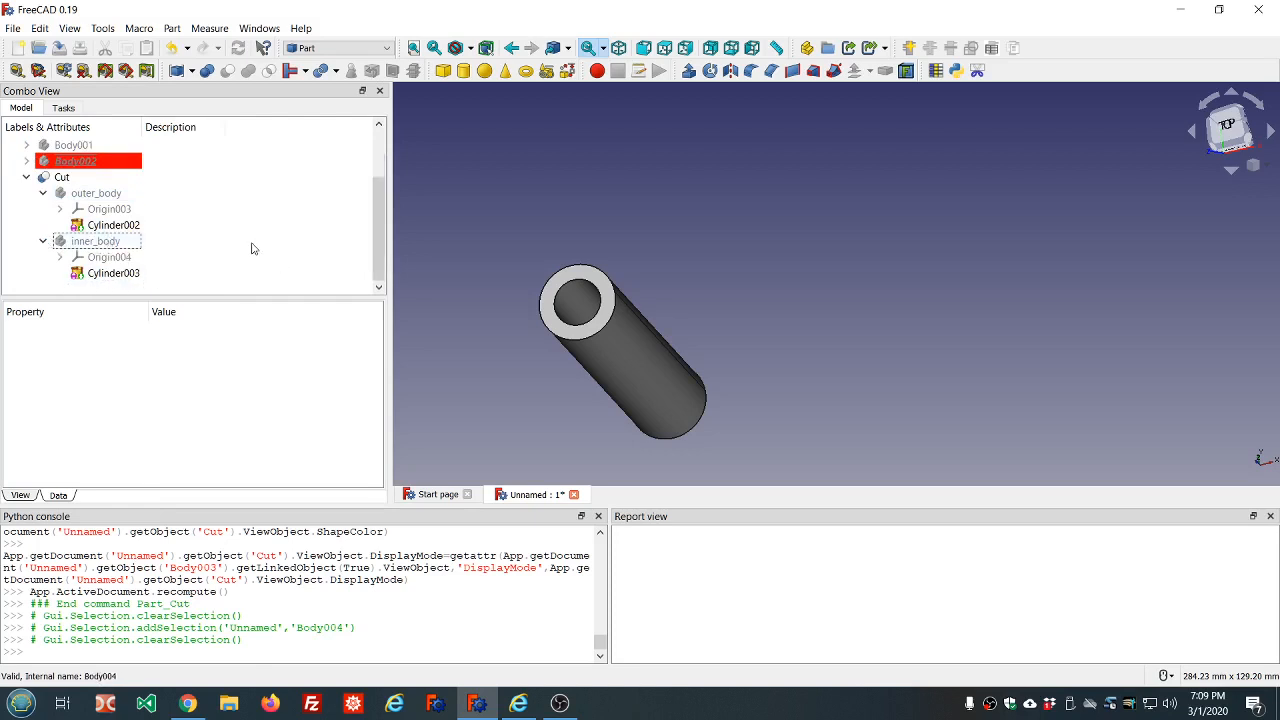
left_click(43, 193)
left_click(27, 209)
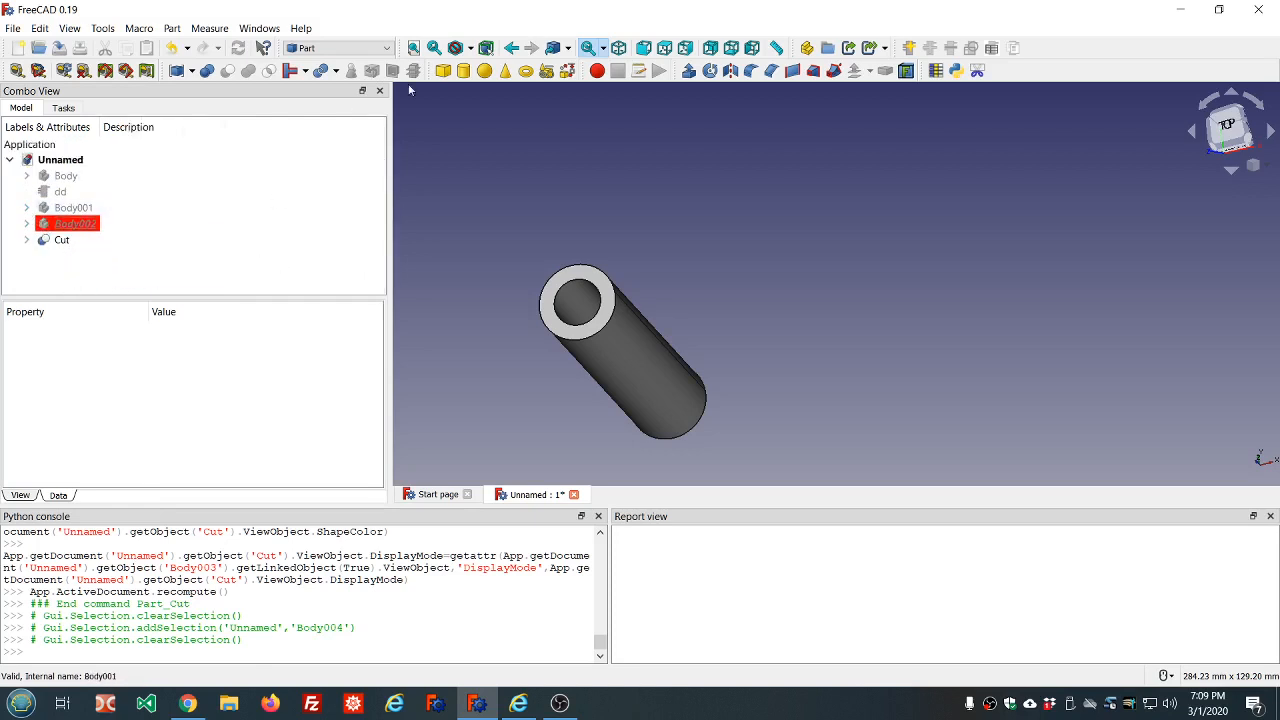
Return to the Part Design workbench and display the model tree again
left_click(388, 49)
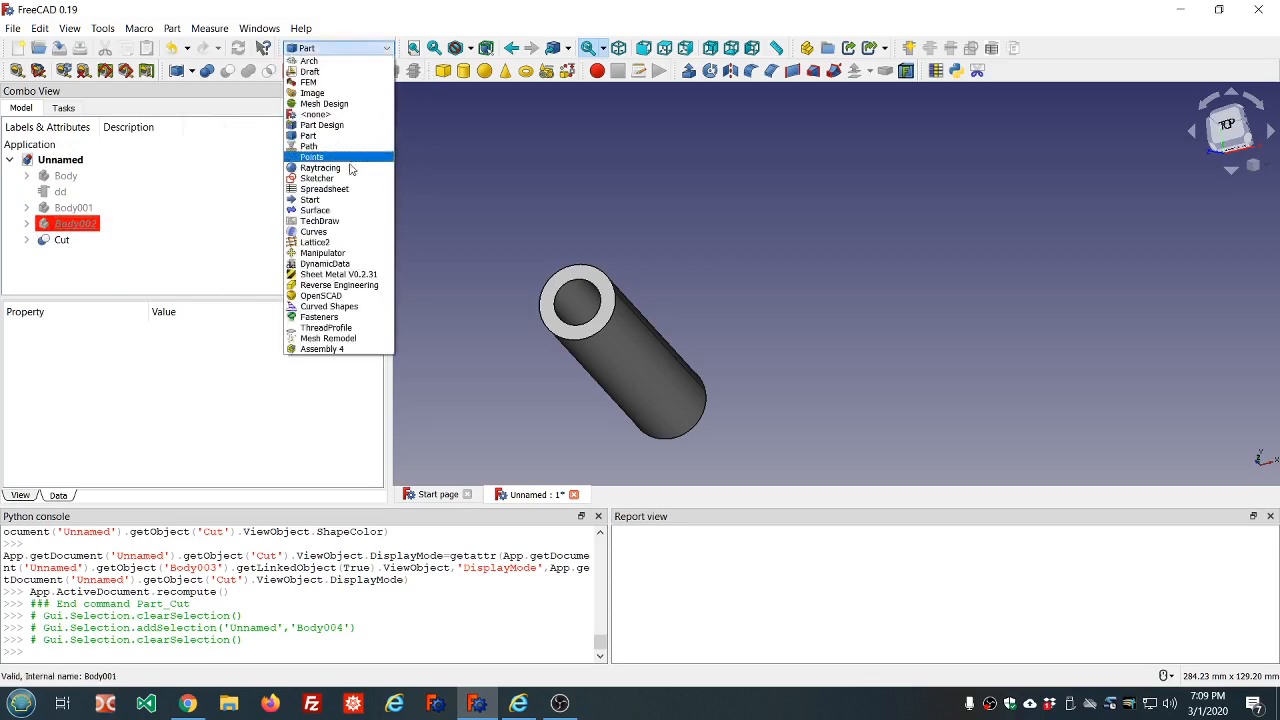
left_click(347, 126)
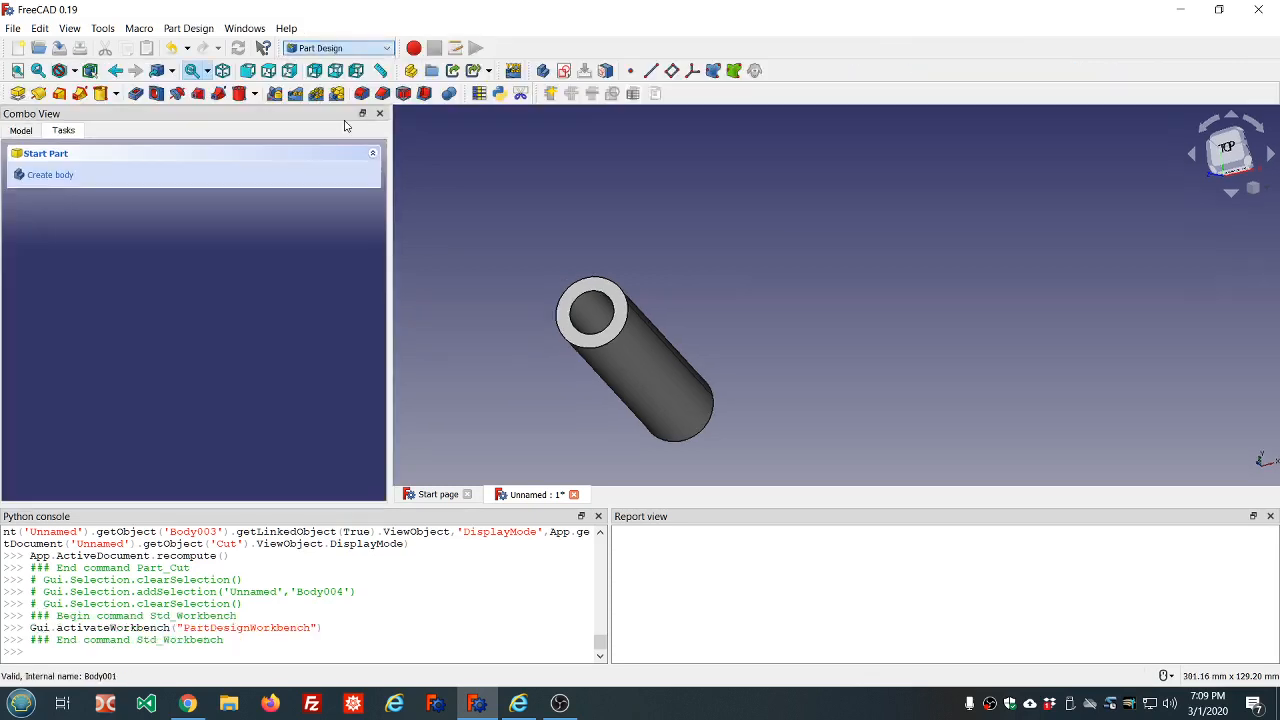
left_click(21, 131)
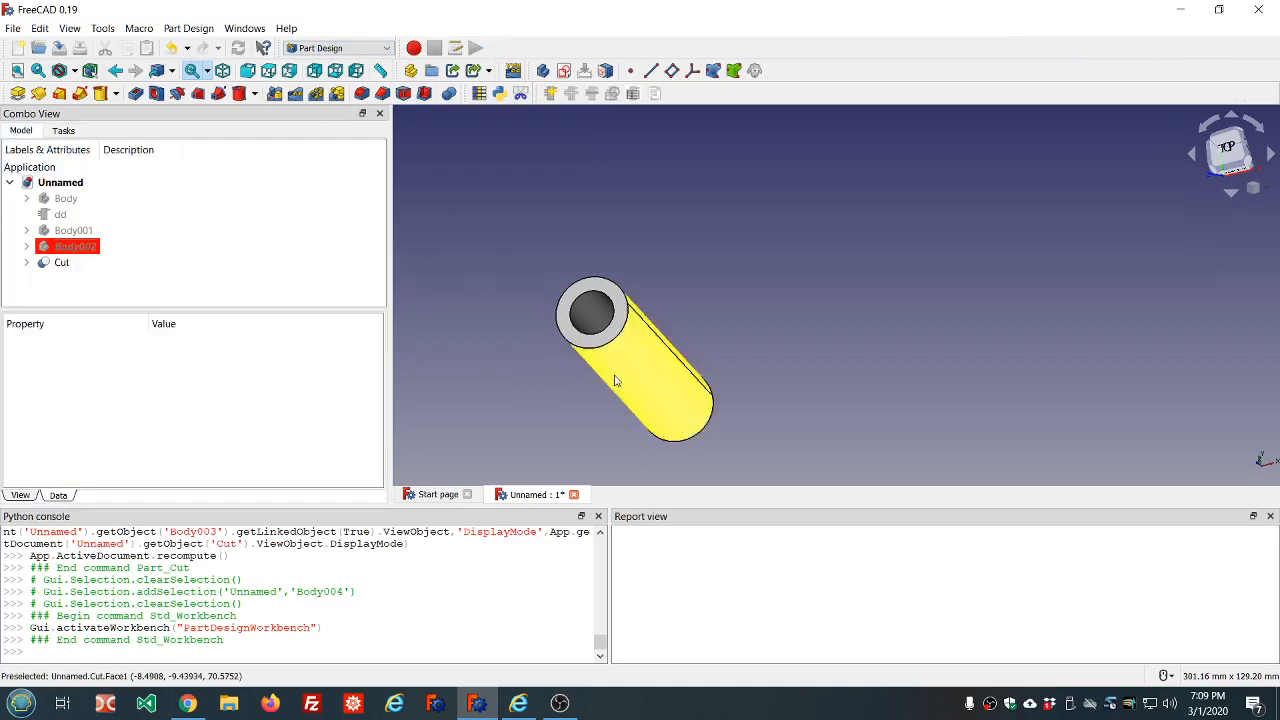
scroll(730, 424, "up", 2)
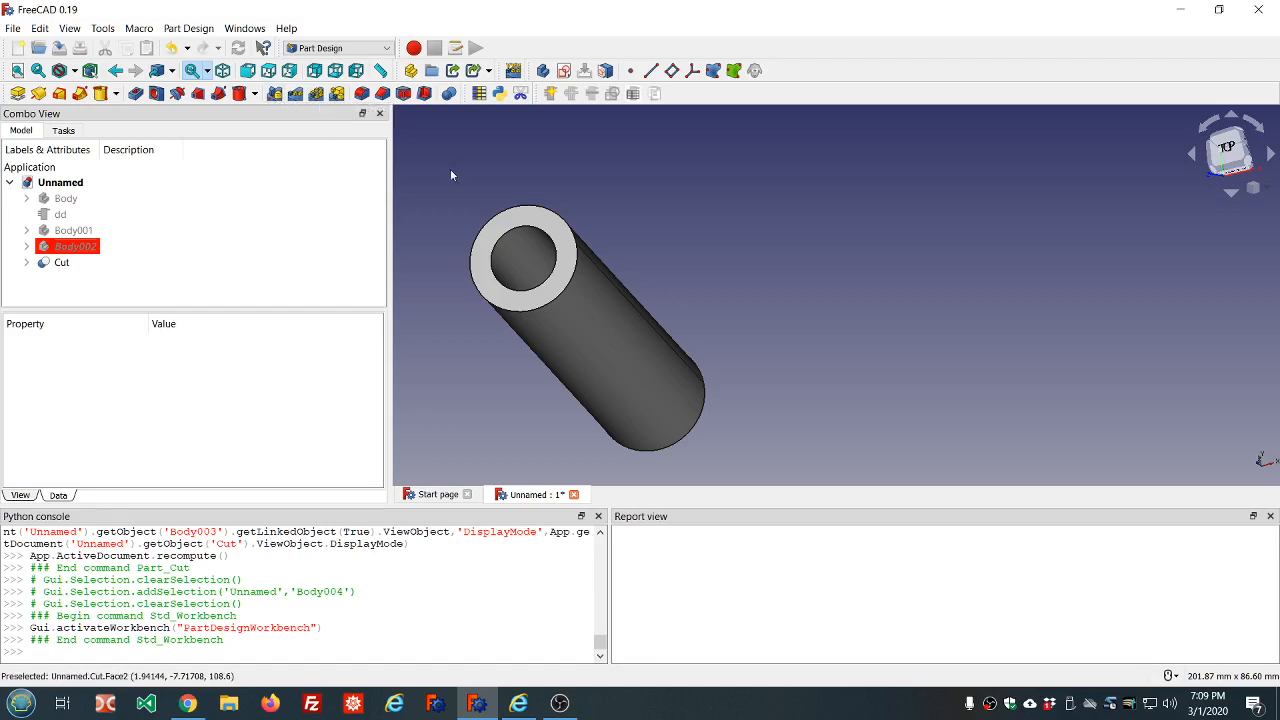
middle_click_drag(450, 175, 510, 152)
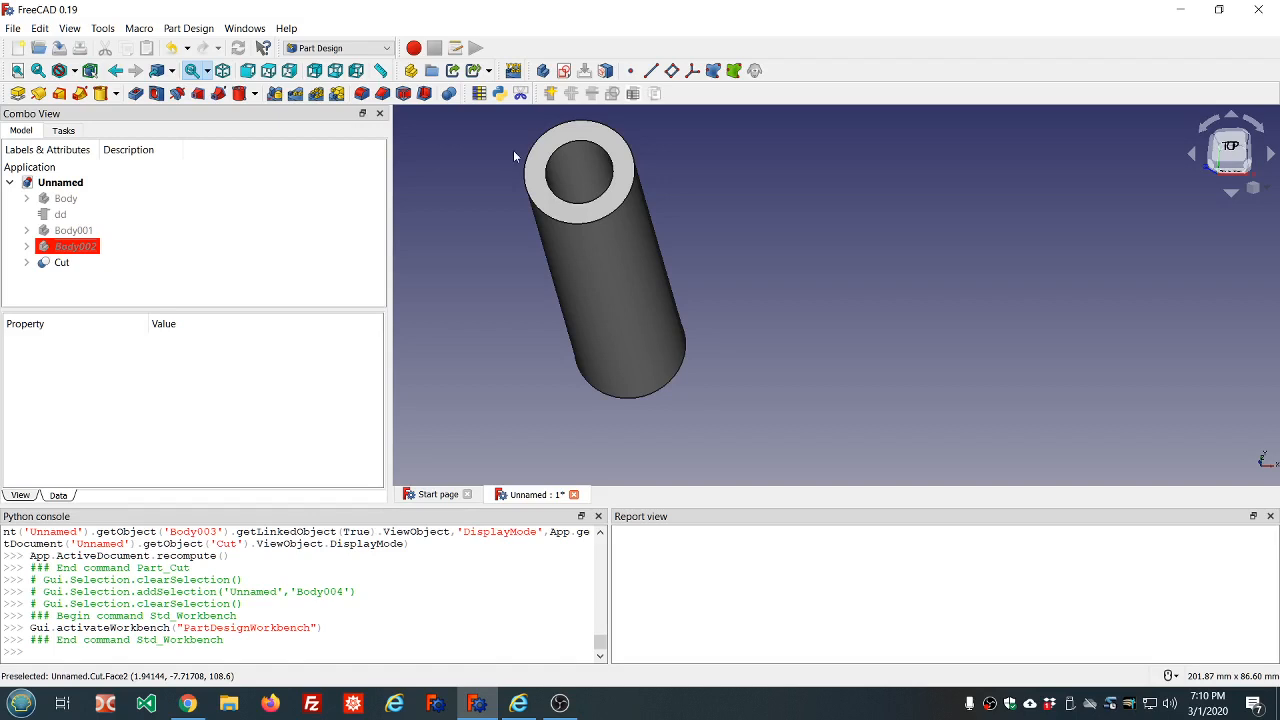
middle_click_drag(514, 156, 493, 181)
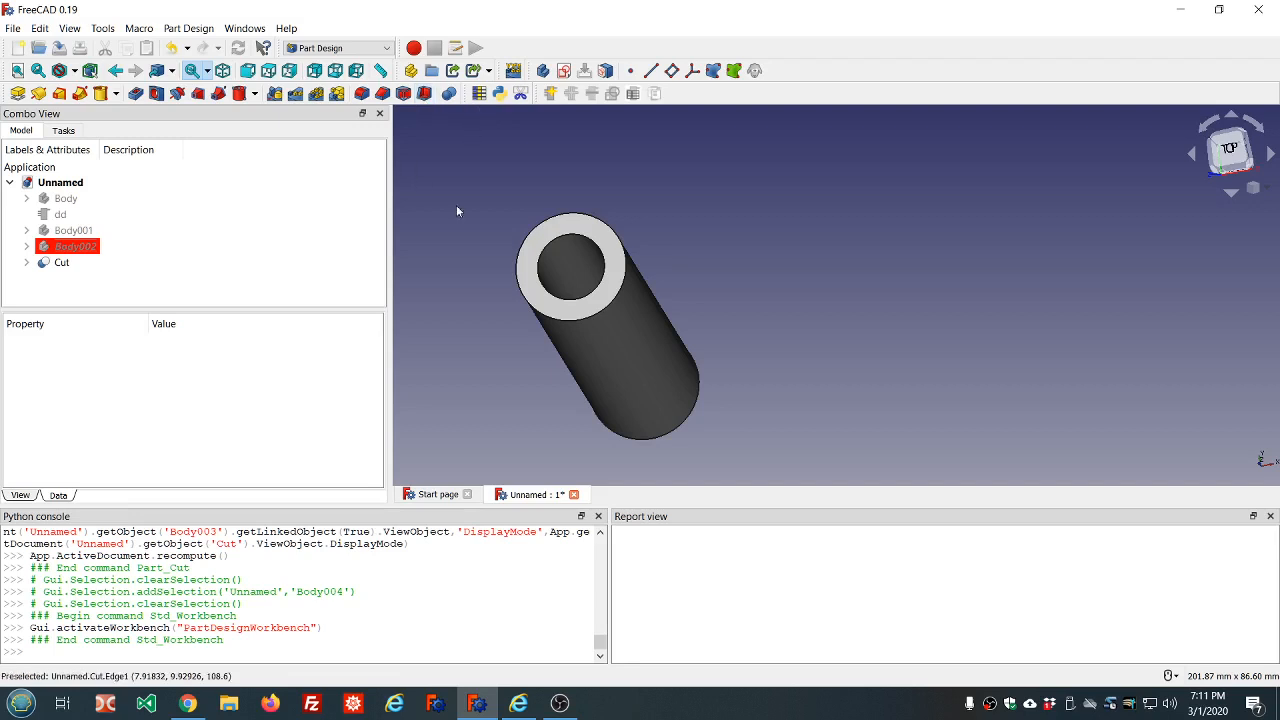
Hide the Cut object in the 3D view
scroll(497, 220, "down", 4)
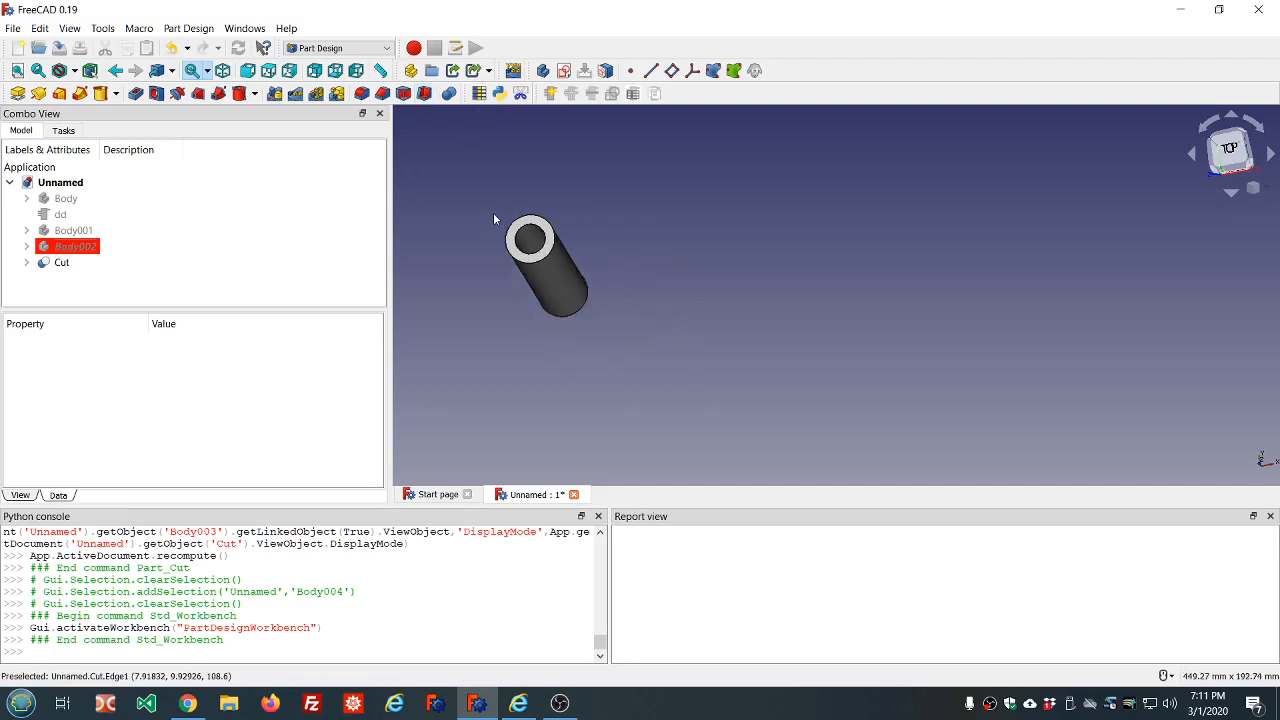
left_click(62, 266)
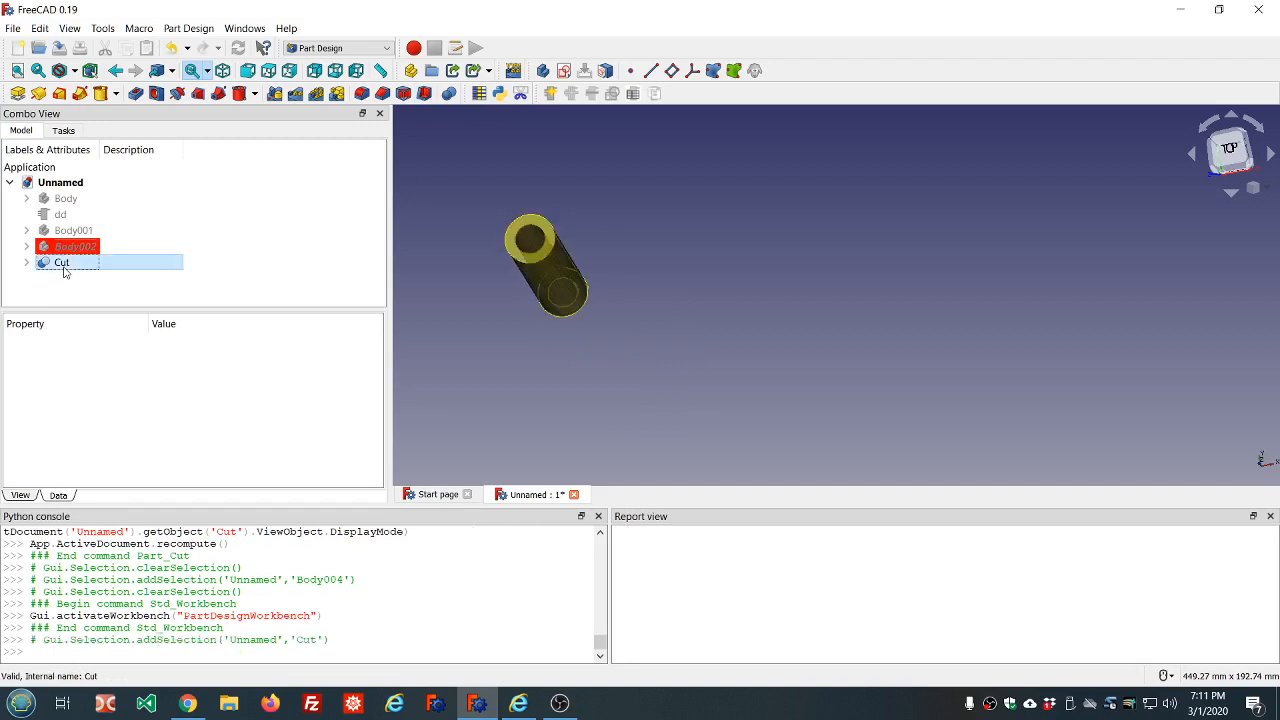
key("space")
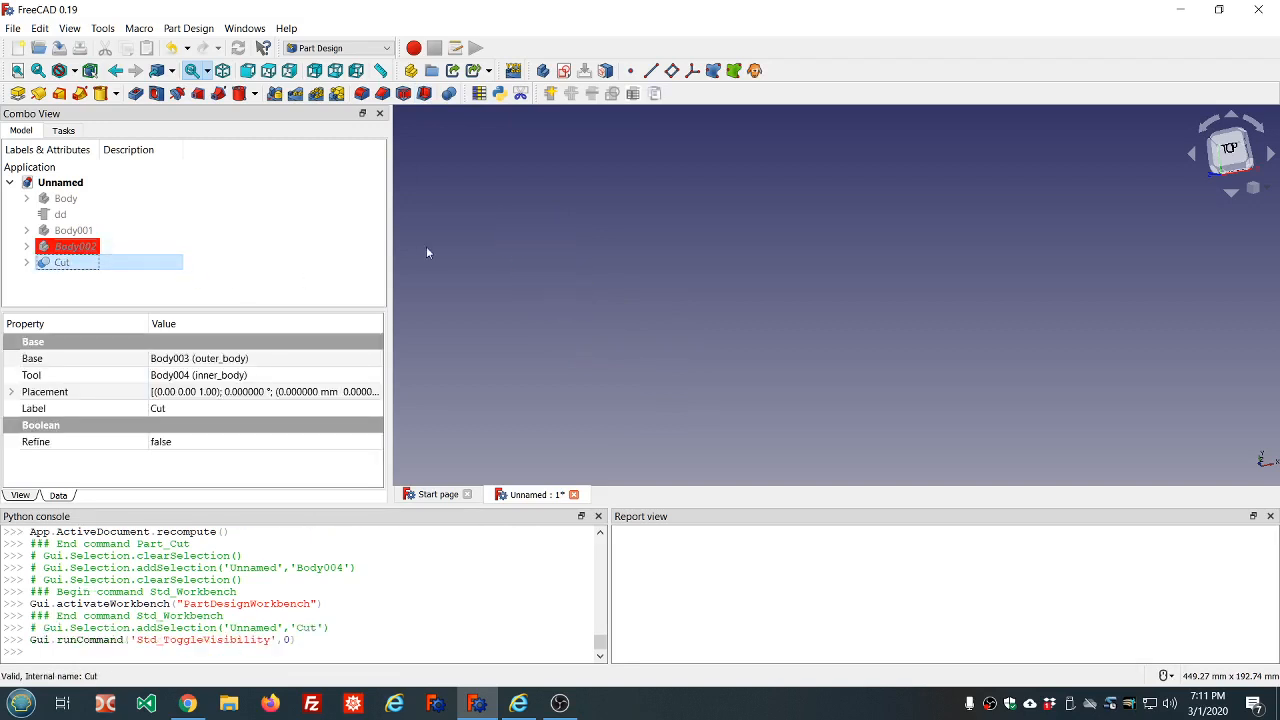
left_click(115, 93)
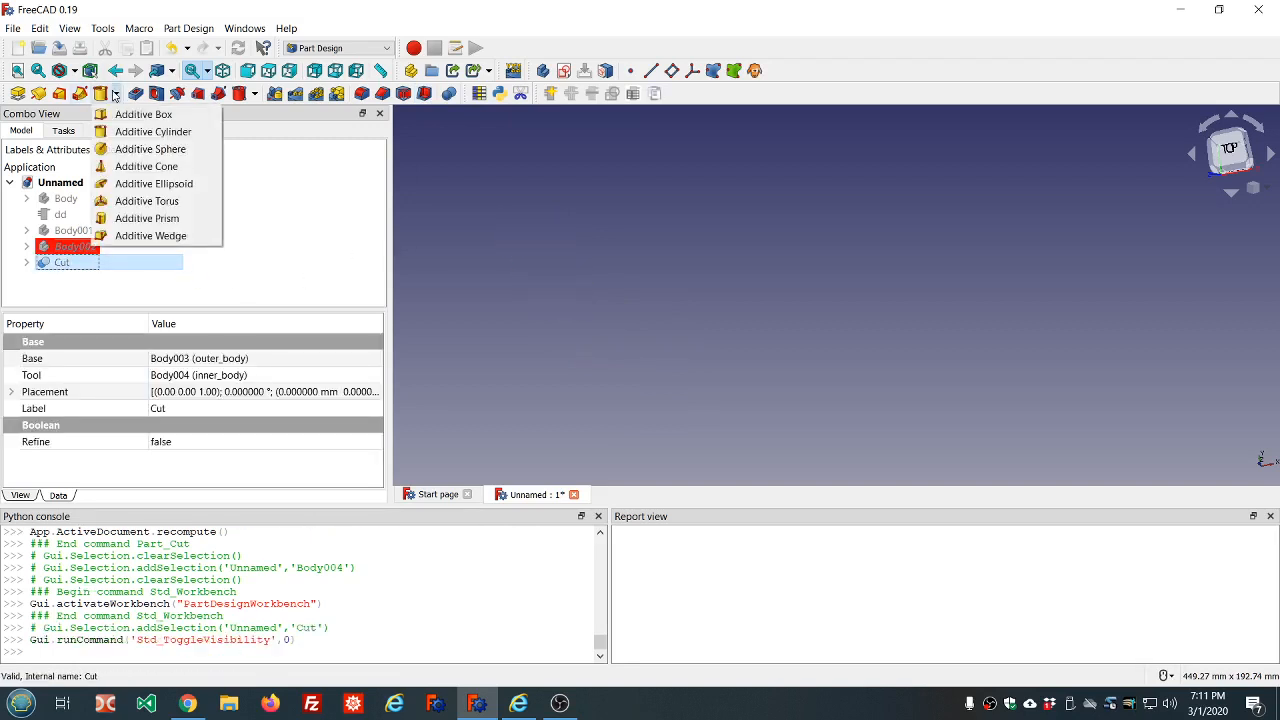
left_click(135, 131)
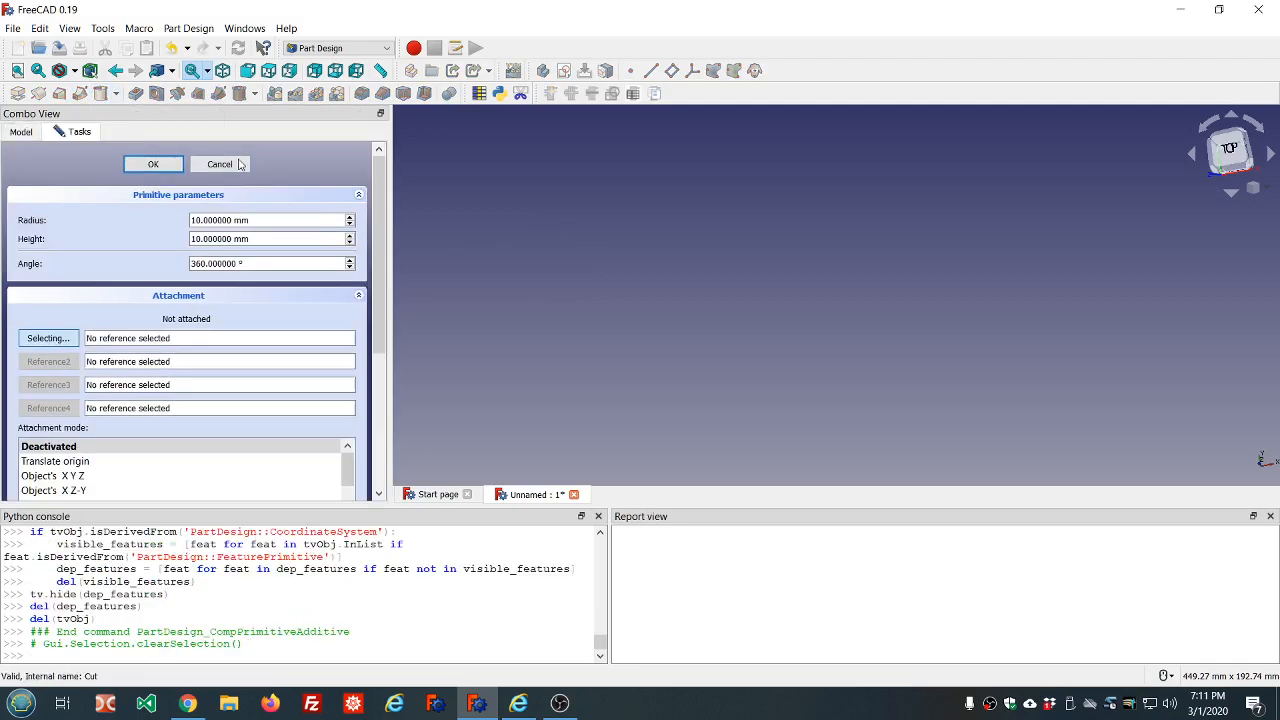
left_click(220, 164)
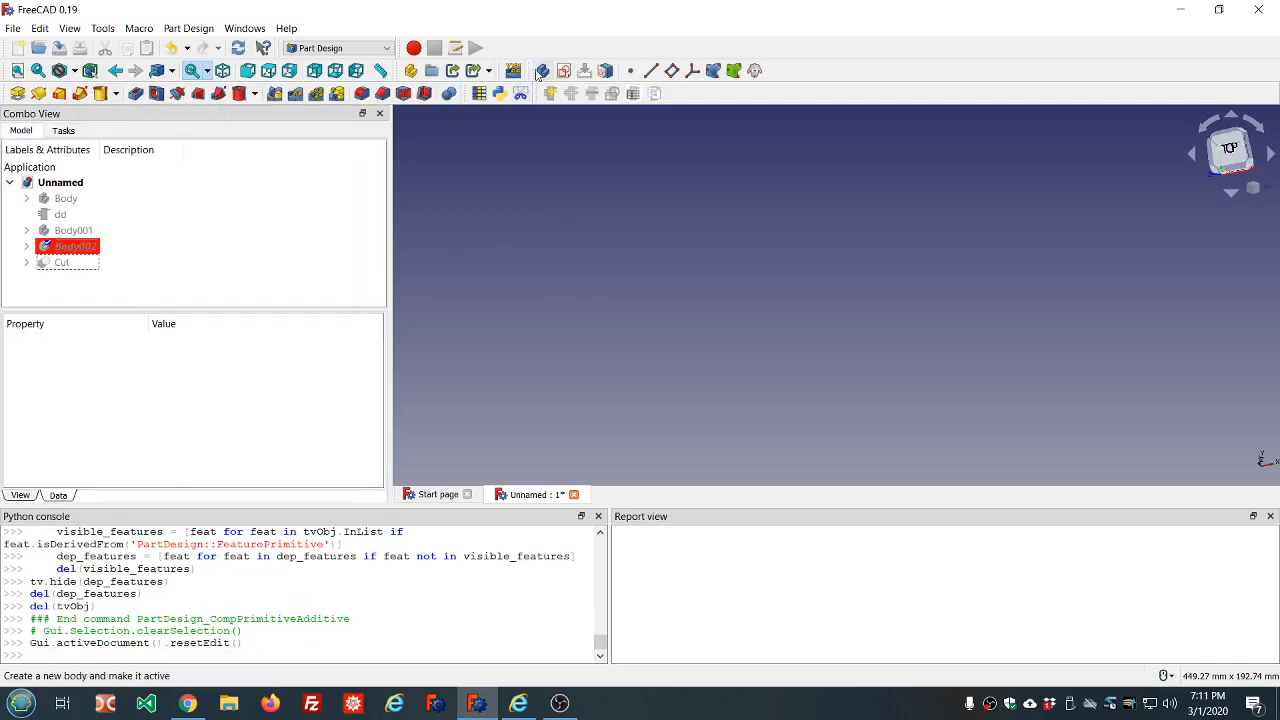
Create a new body and add an Additive Cylinder to it with the default 10 mm radius and 10 mm height
left_click(540, 71)
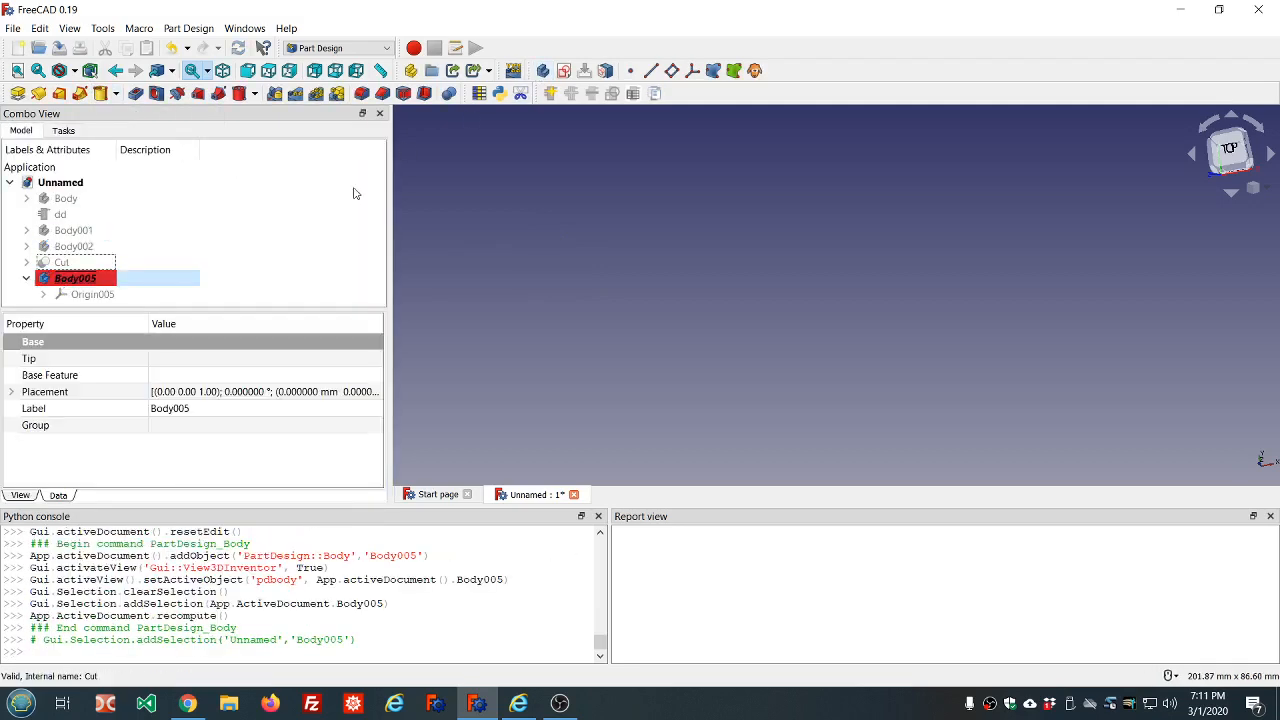
left_click(114, 97)
left_click(132, 131)
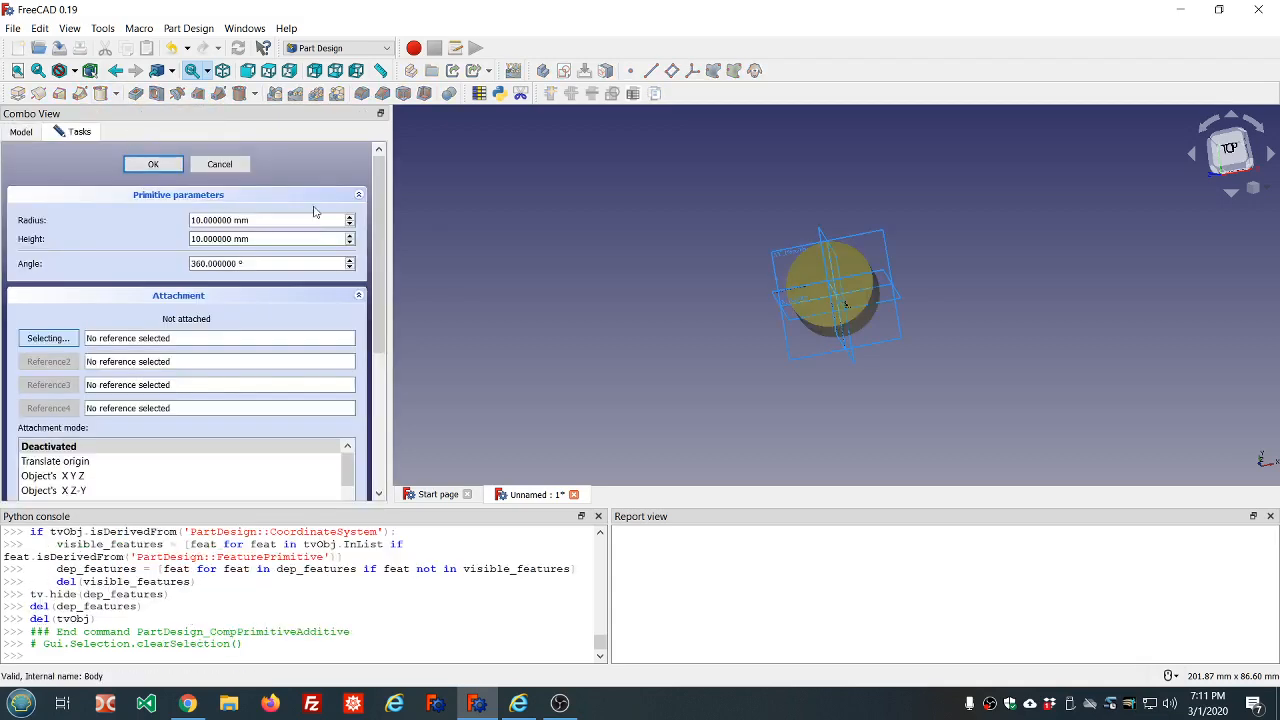
left_click(155, 165)
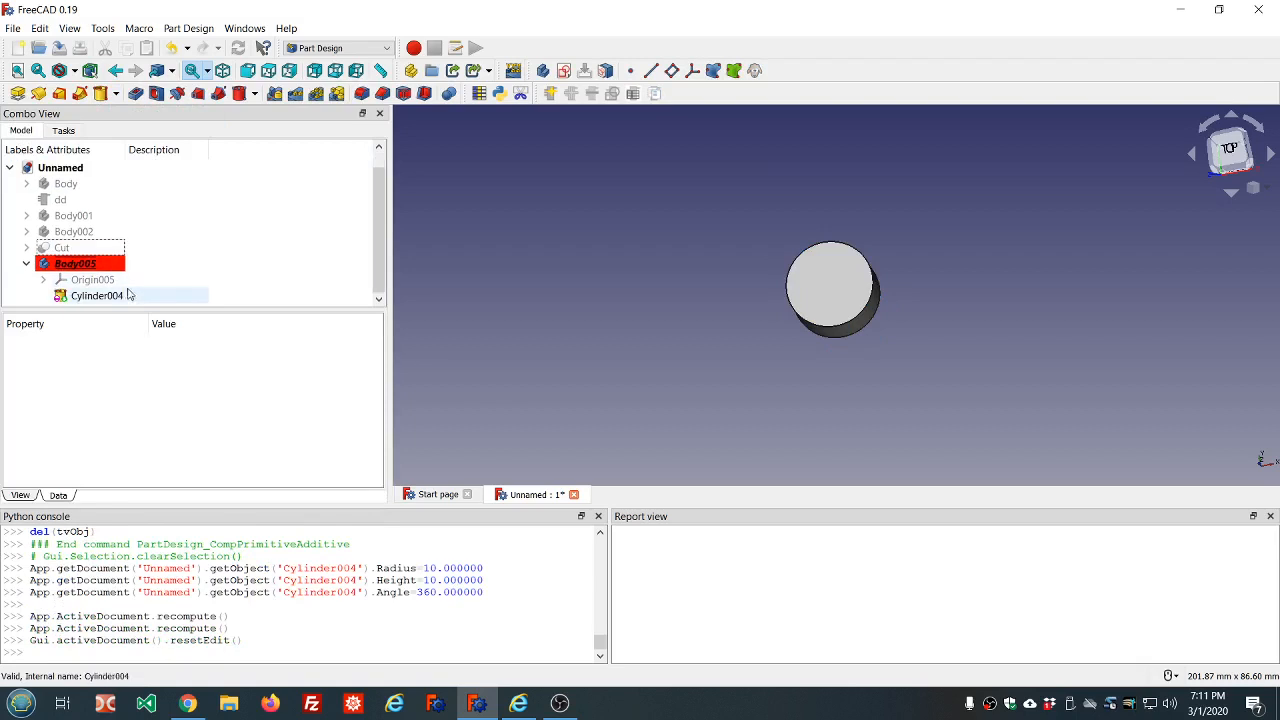
Link the radius of the new body's cylinder to the expression dd.ddOuter_radius
left_click(128, 295)
left_click(244, 441)
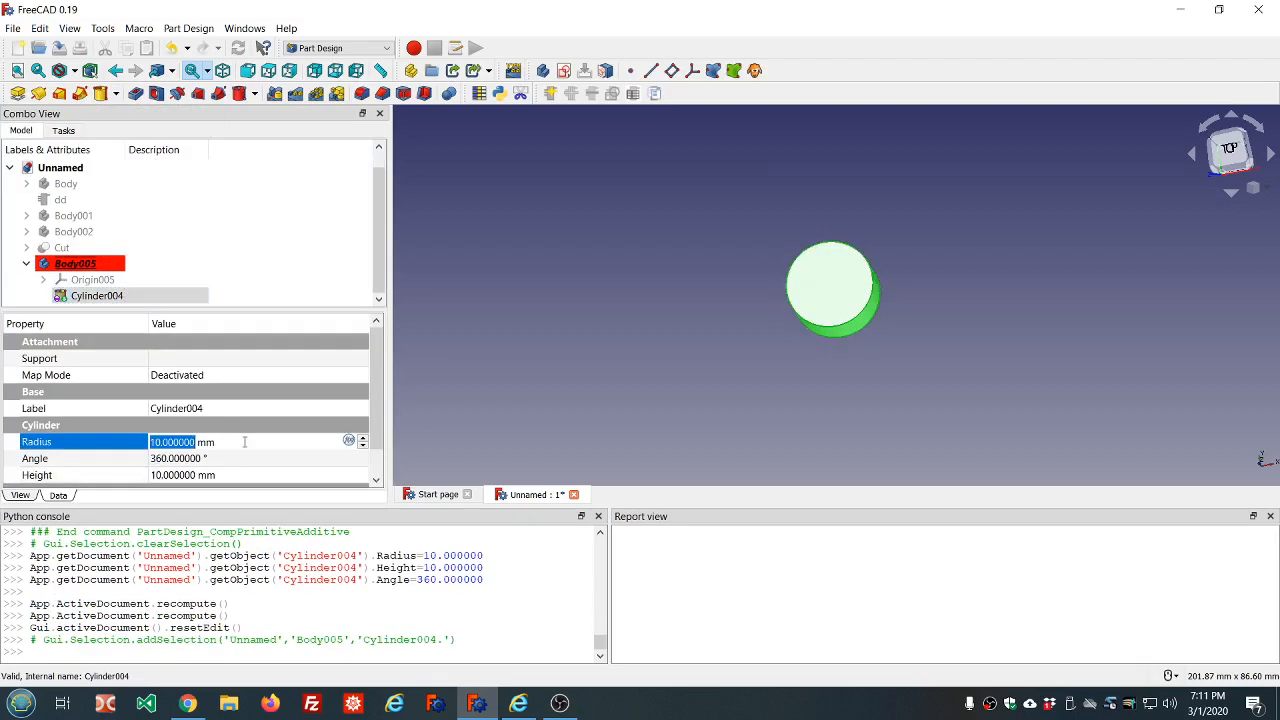
type("=dd.dd")
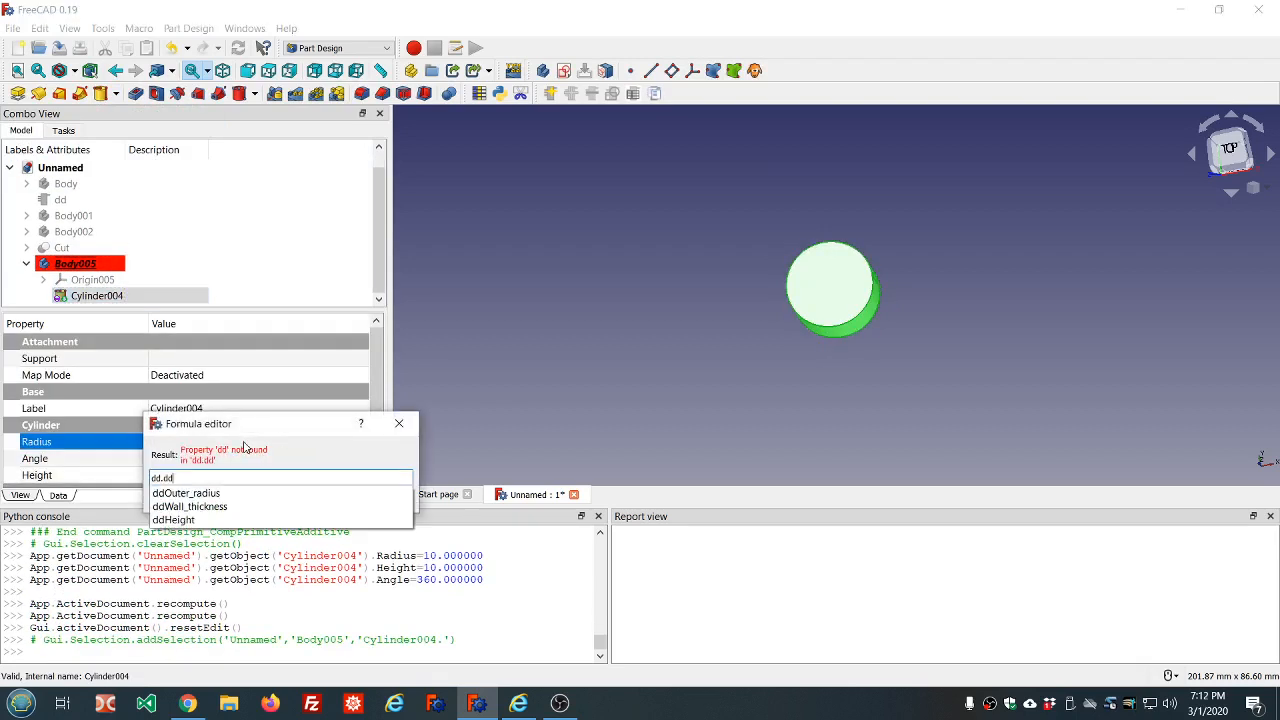
key("Down")
key("Return")
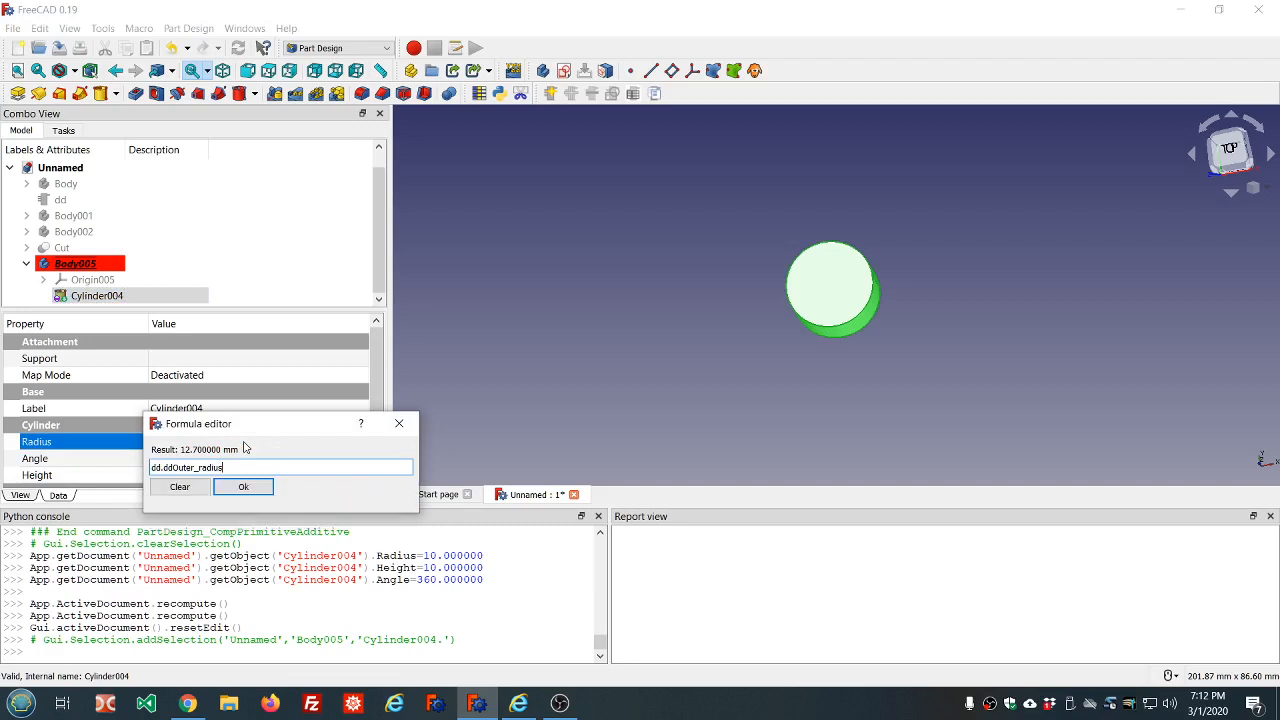
key("Return")
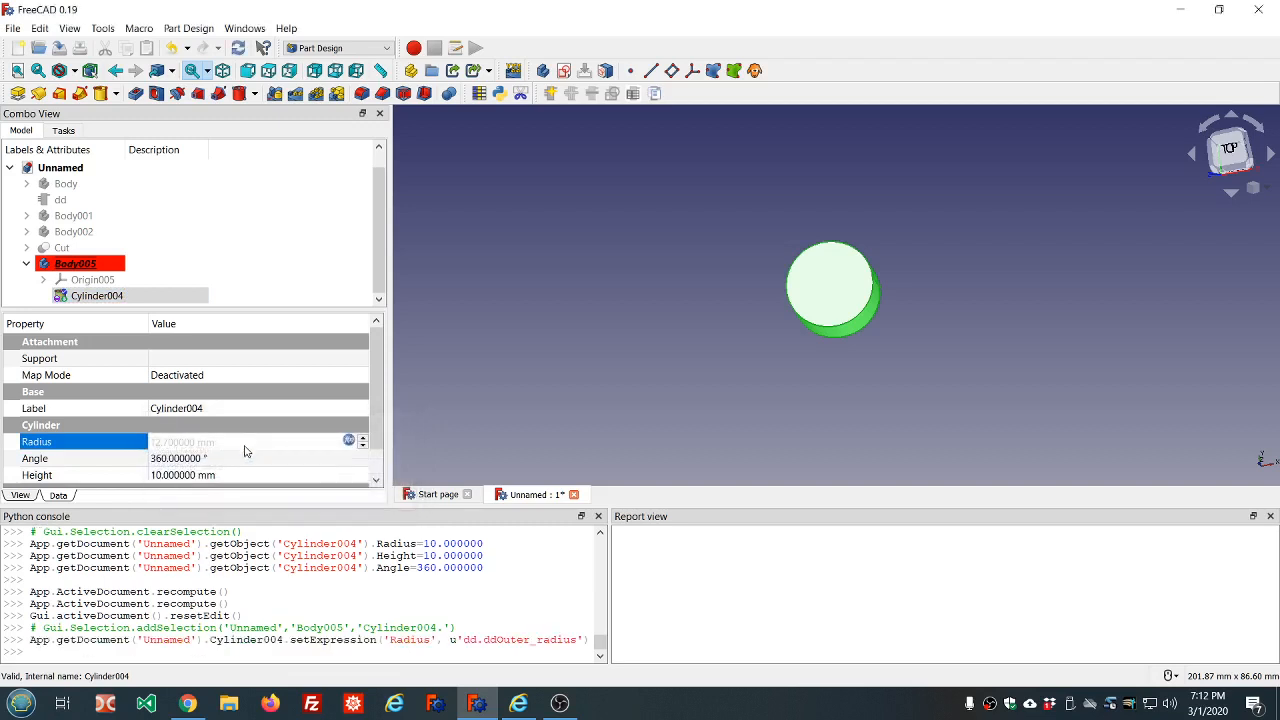
Link the new cylinder's height to the expression dd.ddHeight, then clear the selection
left_click(260, 477)
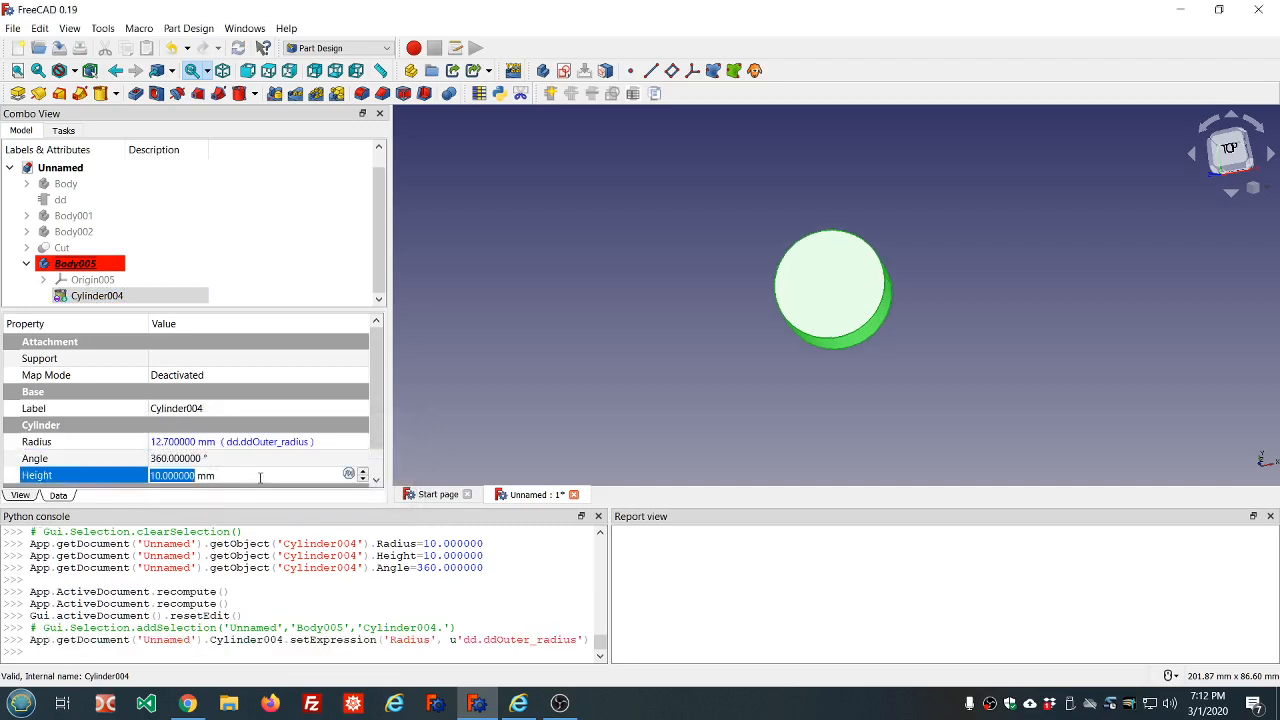
type("=dd.dd")
key("Down")
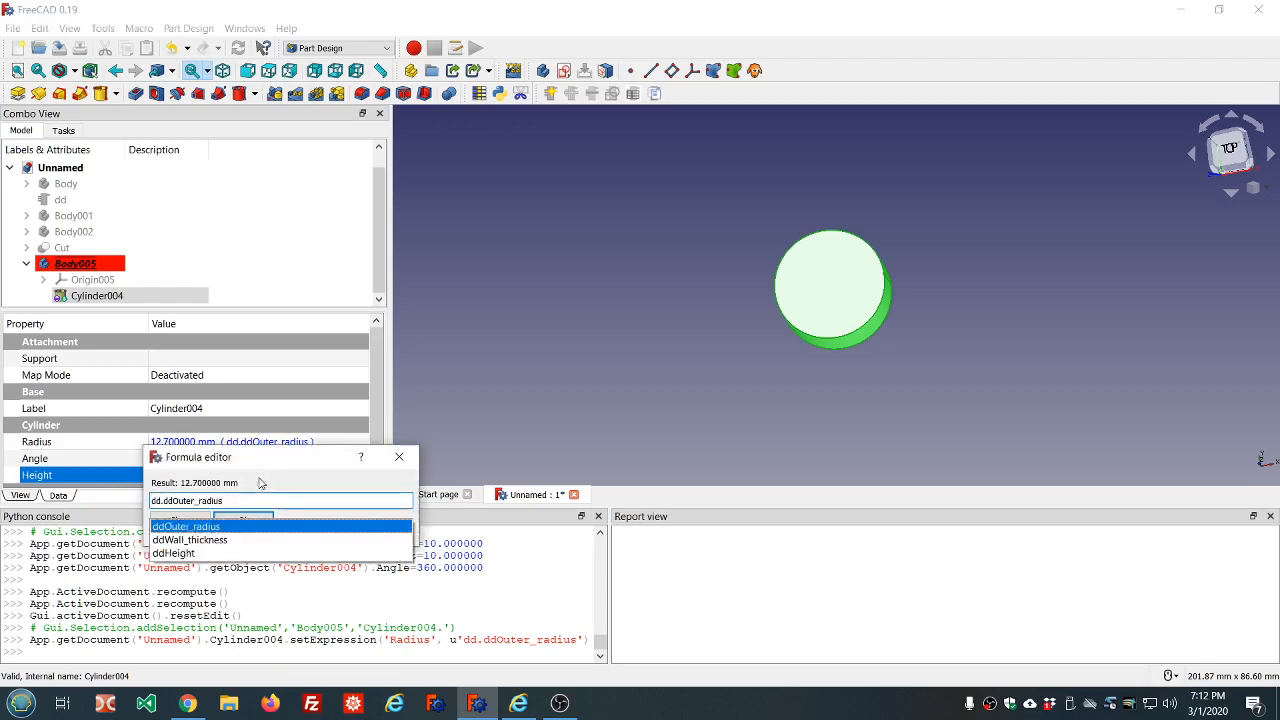
key("Down")
key("Down")
key("Return")
key("Return")
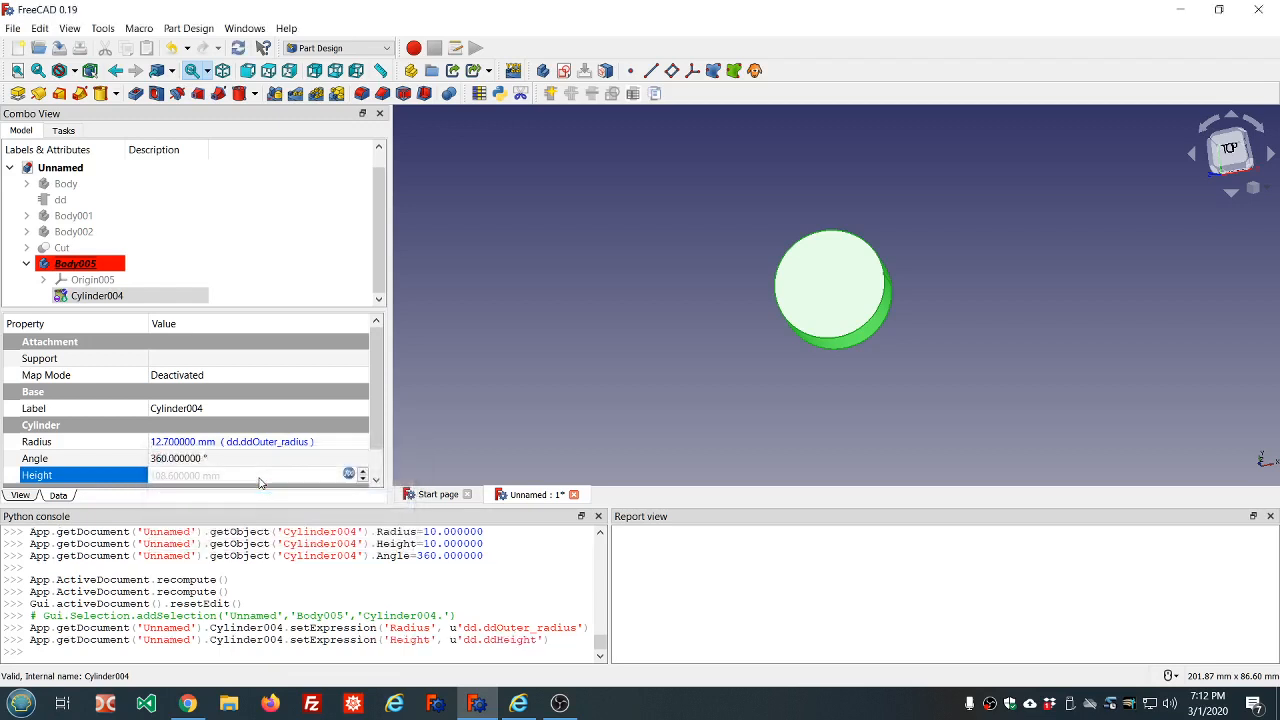
left_click(613, 313)
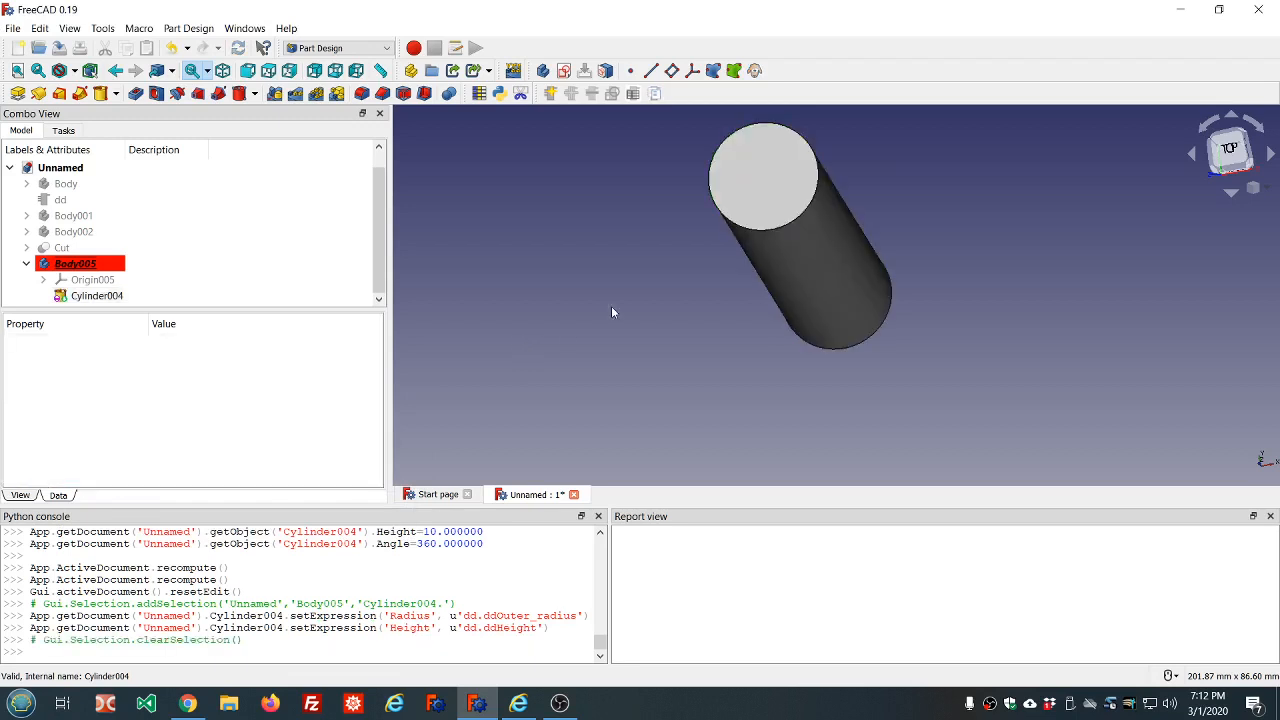
Start a Thickness feature on the cylinder with both circular end faces selected as the open faces
left_click(722, 171)
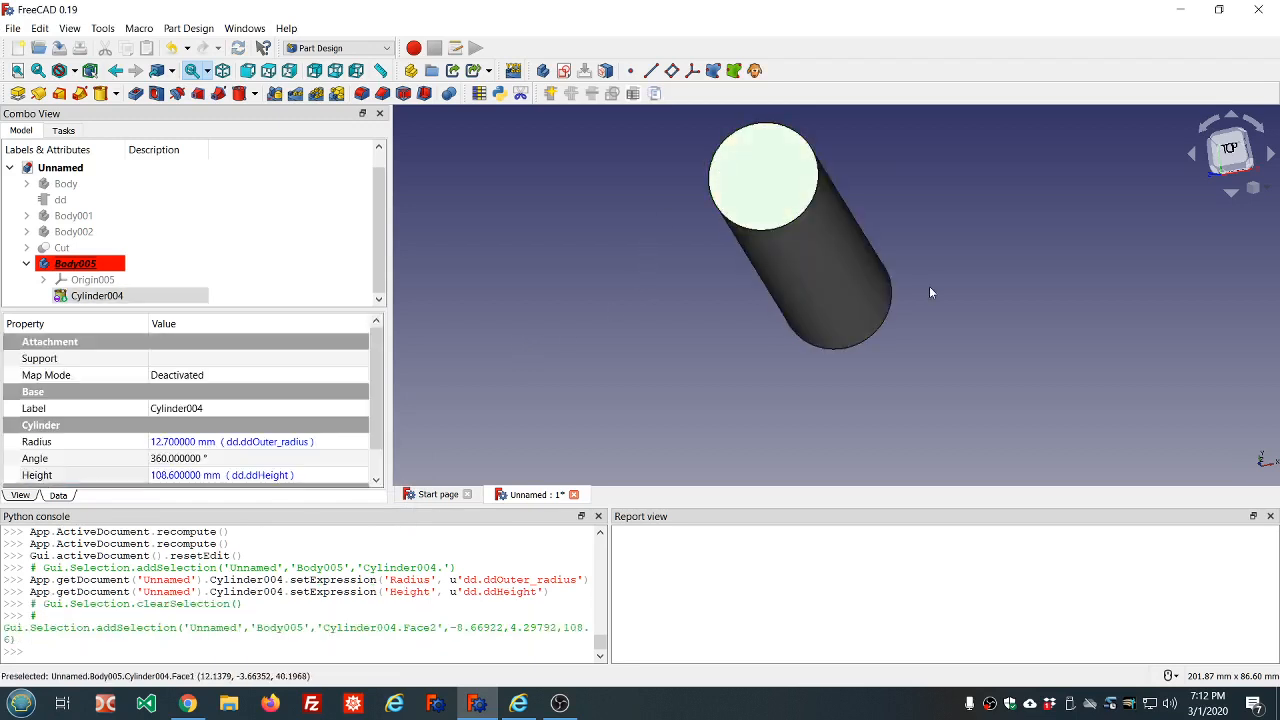
middle_click_drag(961, 322, 730, 175)
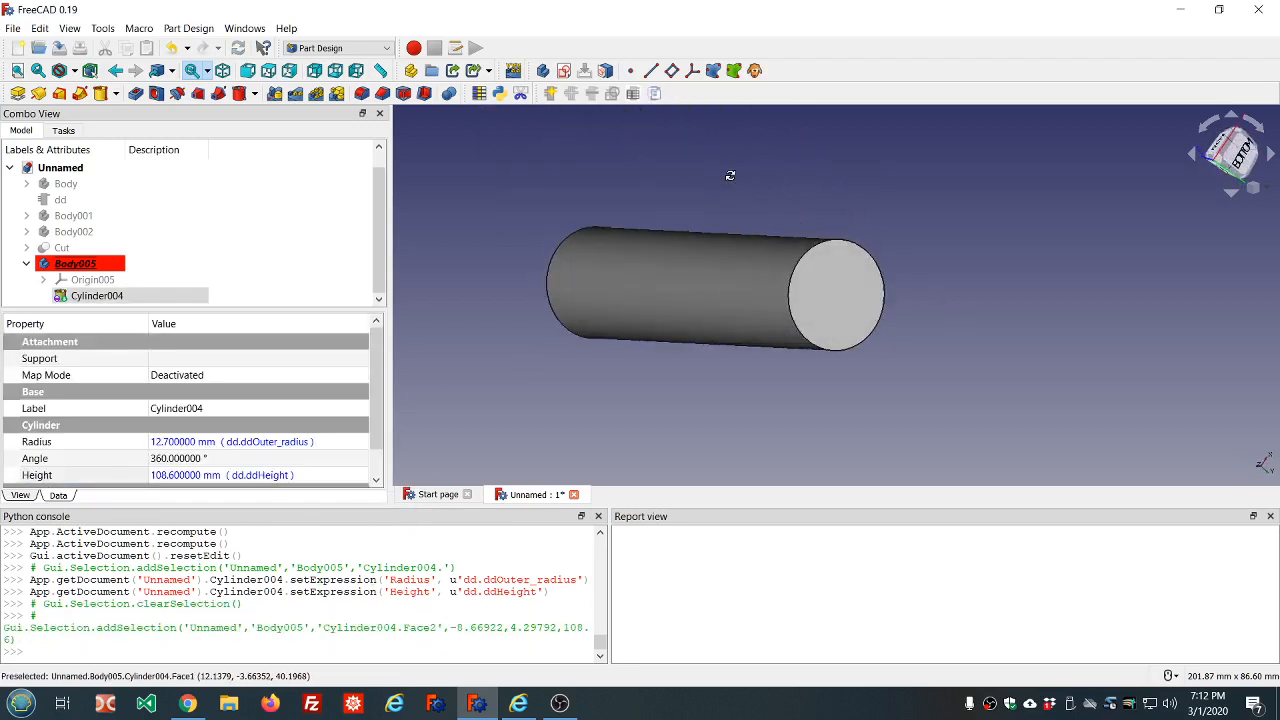
left_click(825, 300)
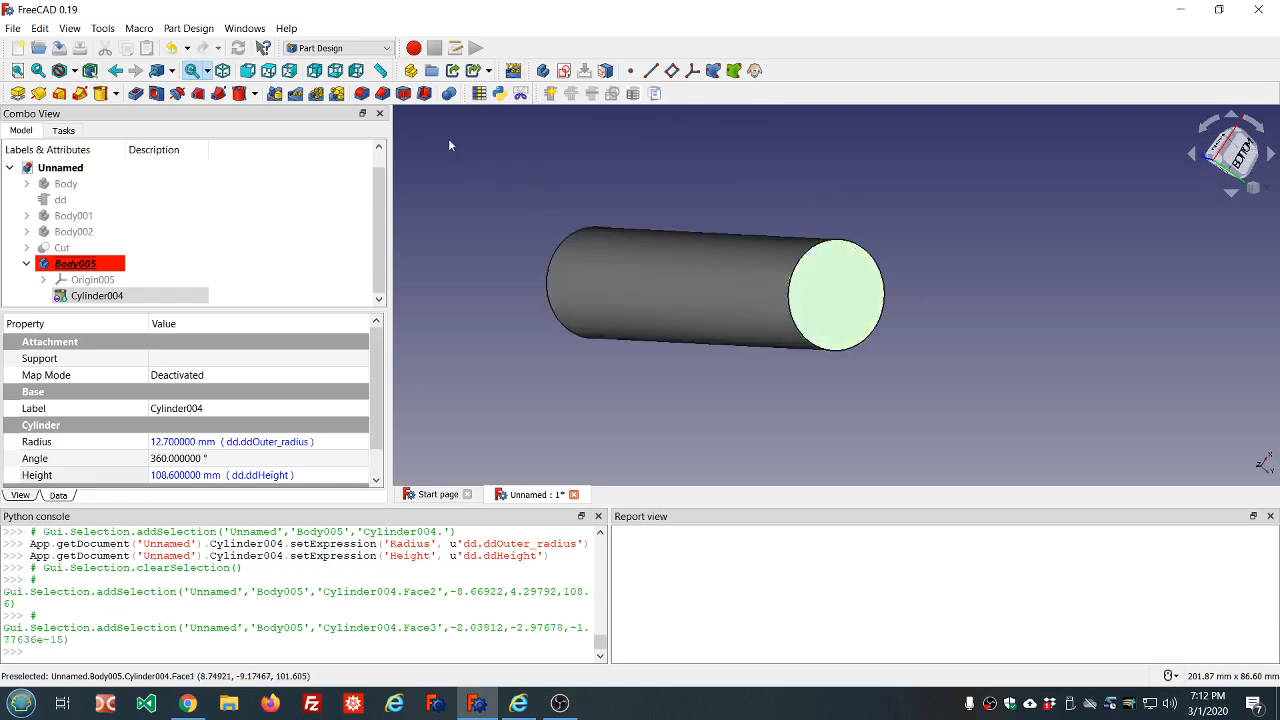
left_click(424, 94)
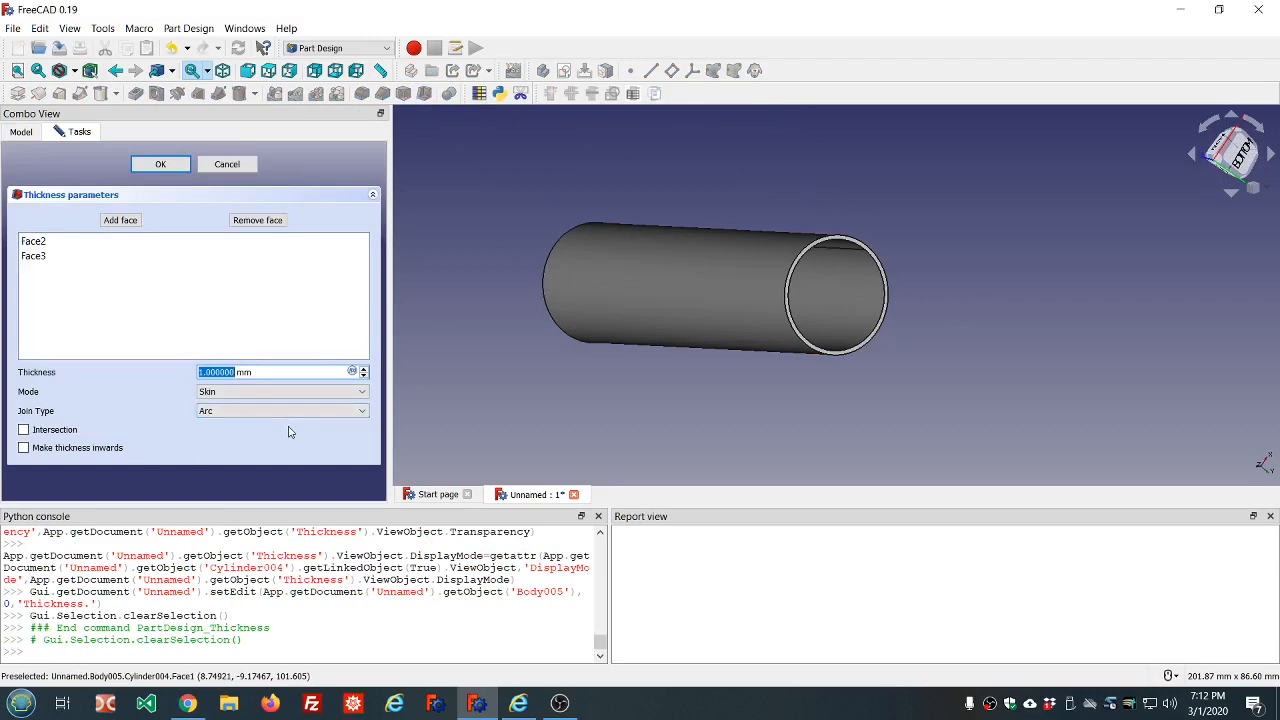
Set the thickness value to the expression -dd.ddWall_thickness
type("-")
left_click(353, 372)
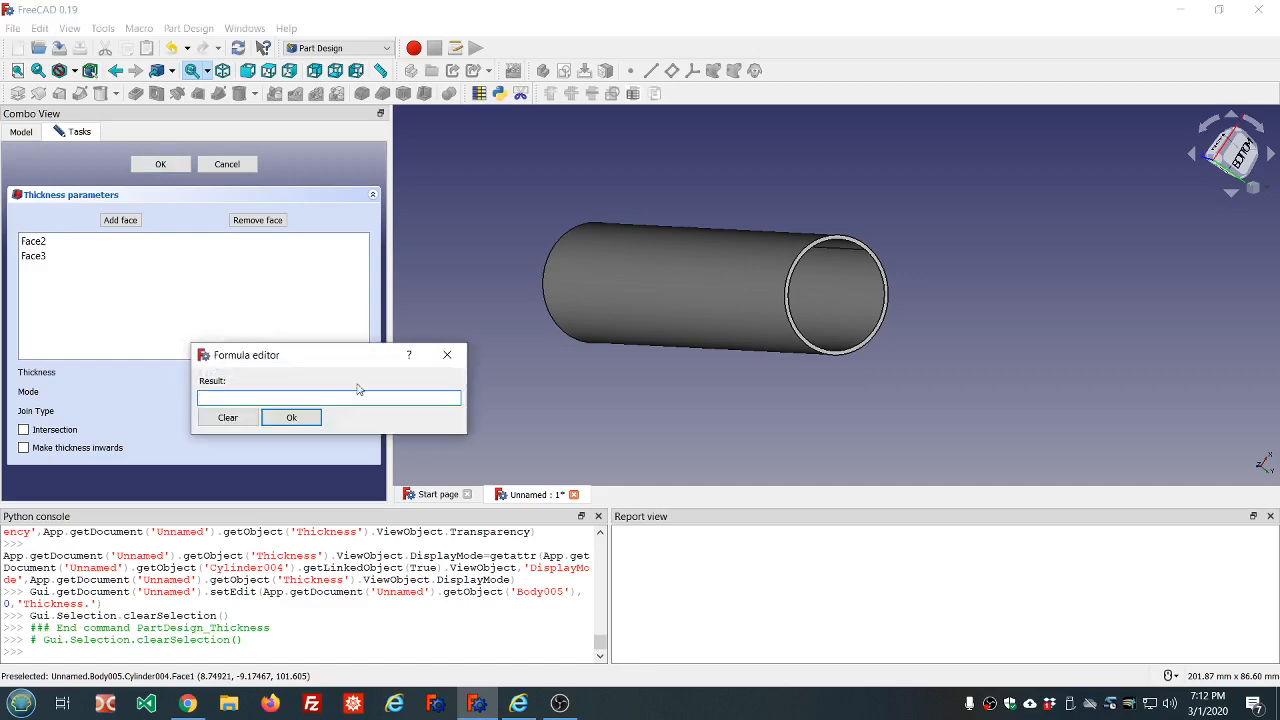
type("-")
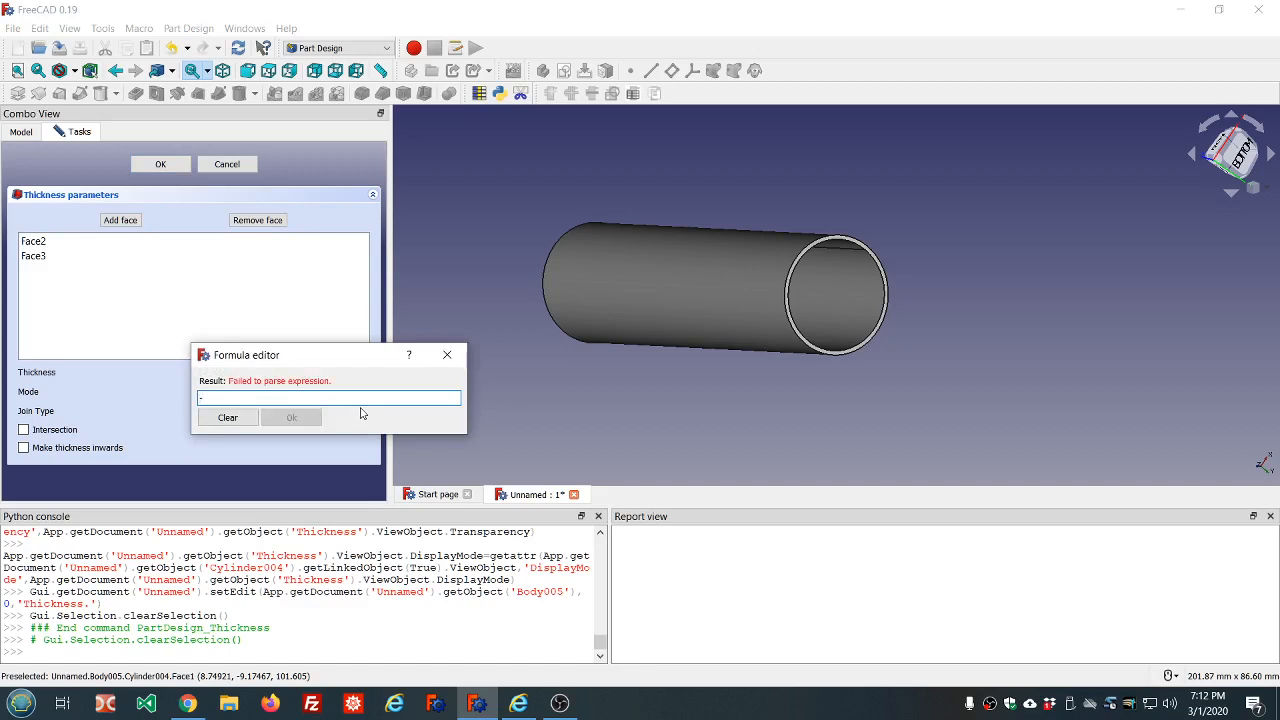
type("dd.dd")
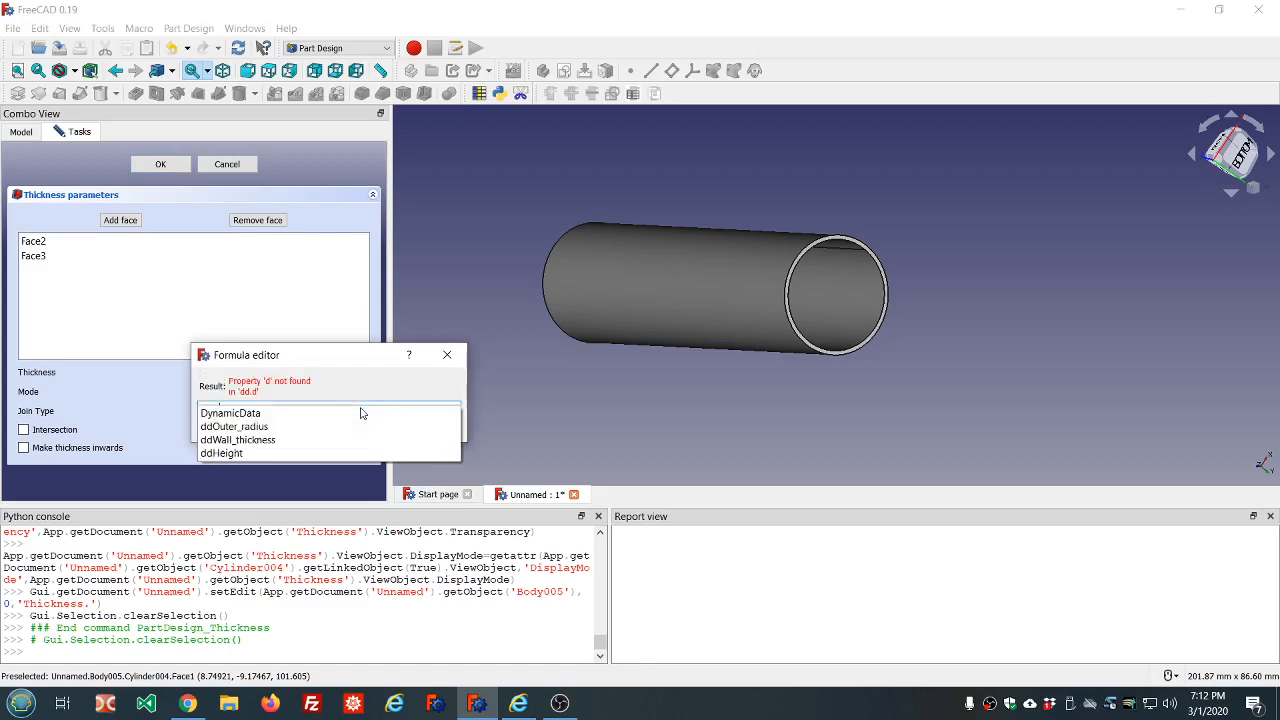
key("Down")
key("Down")
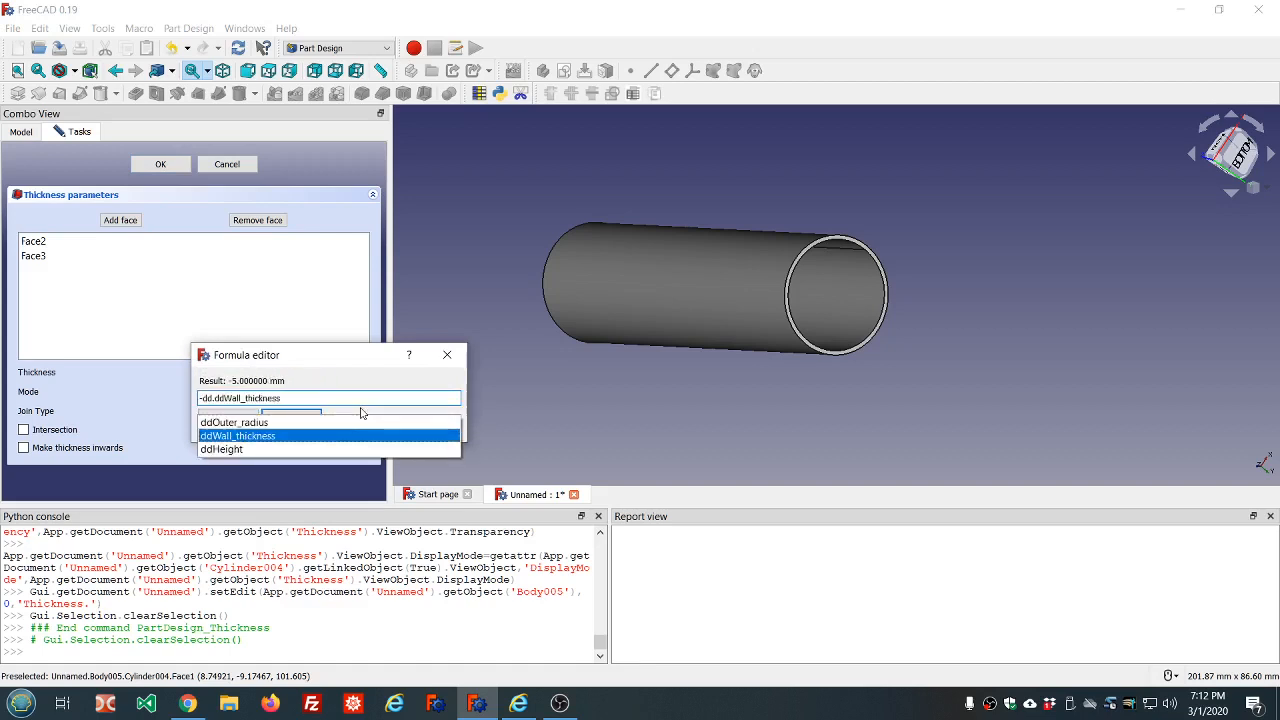
key("Return")
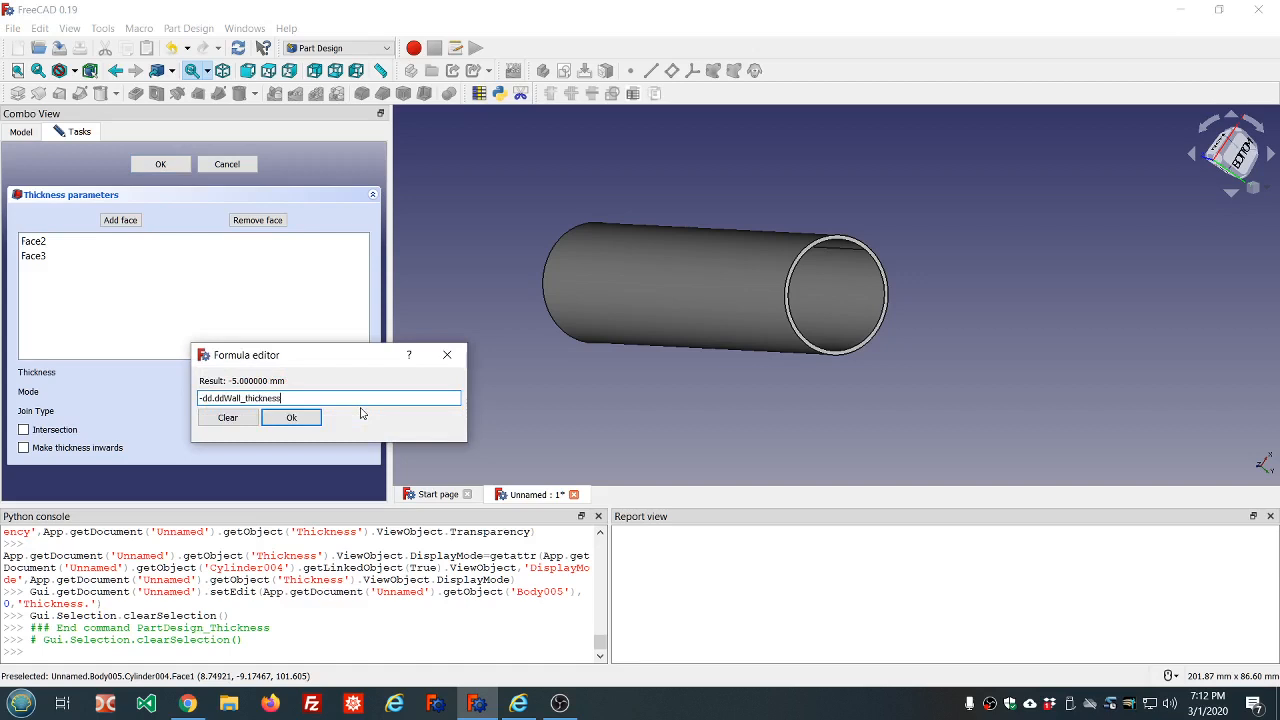
left_click(292, 418)
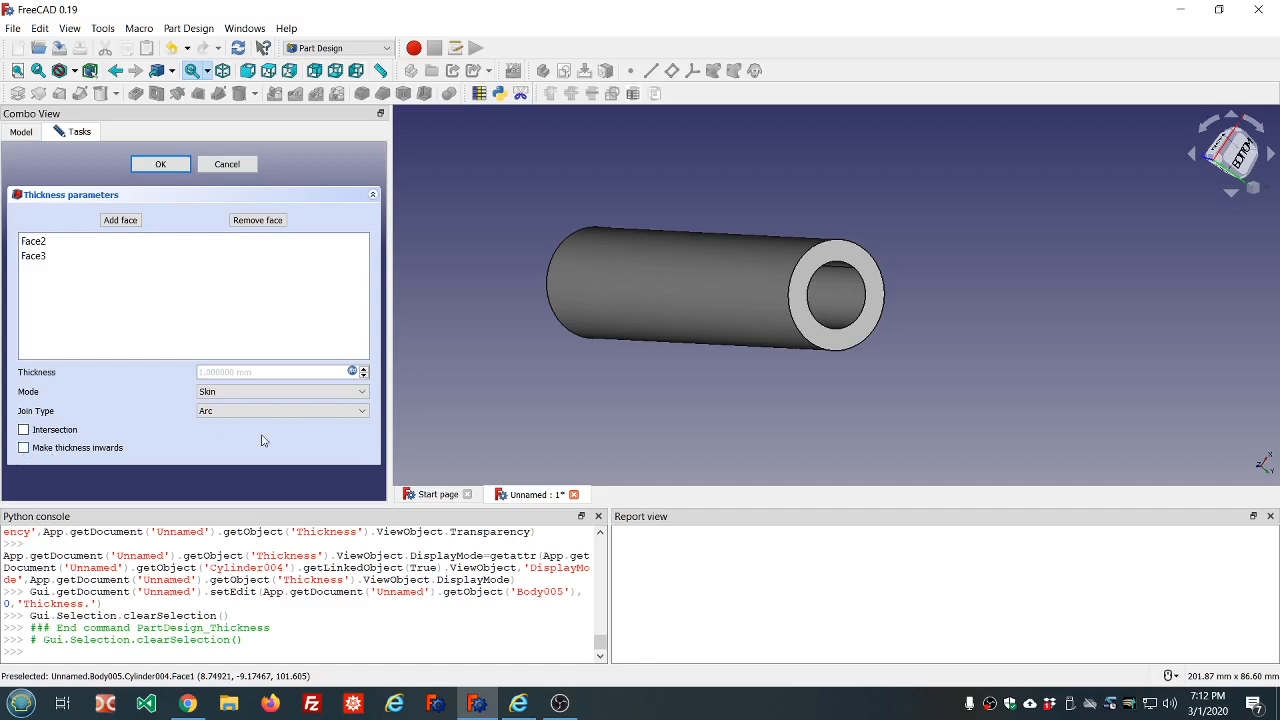
Set the Thickness feature's join type to Intersection and accept the feature
left_click(362, 411)
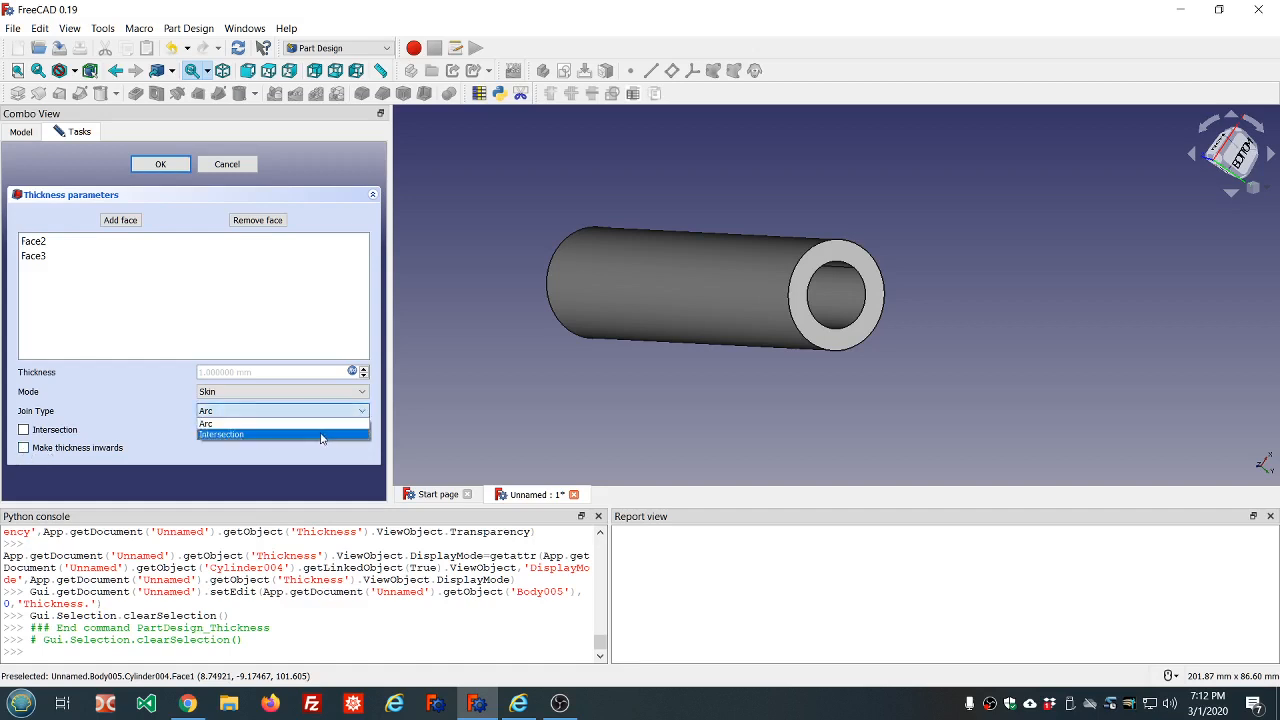
left_click(328, 434)
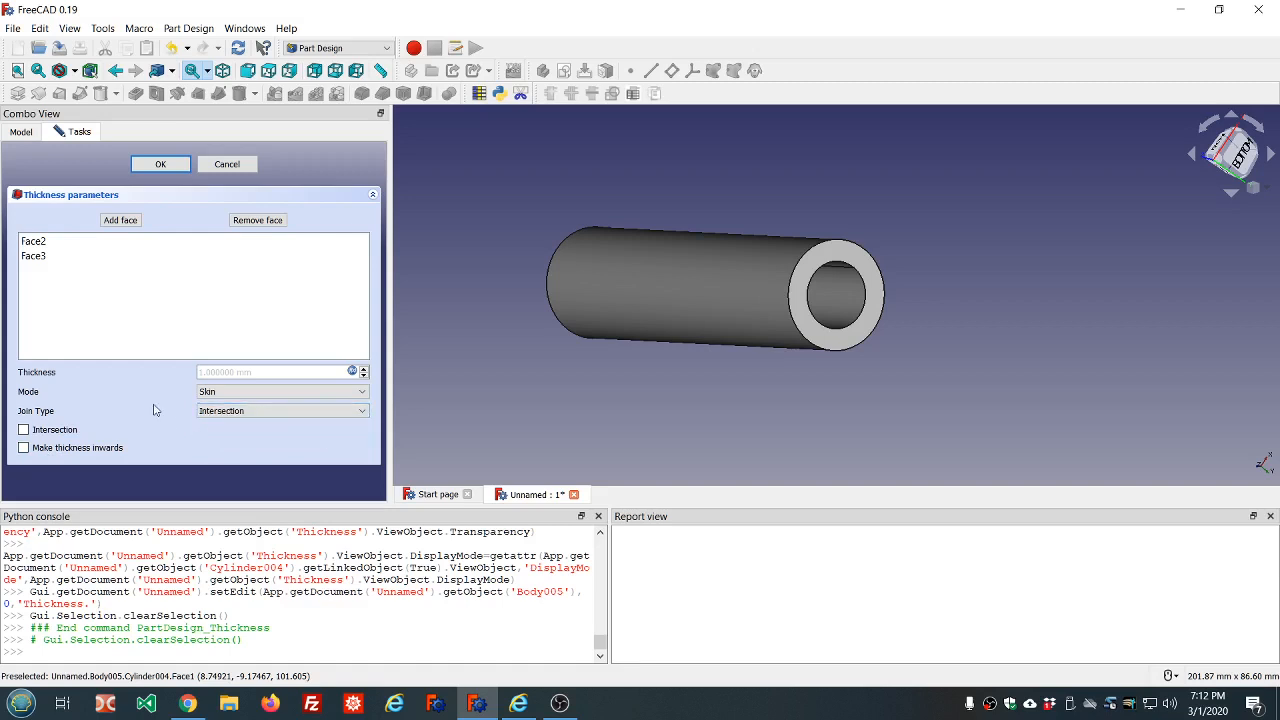
left_click(161, 165)
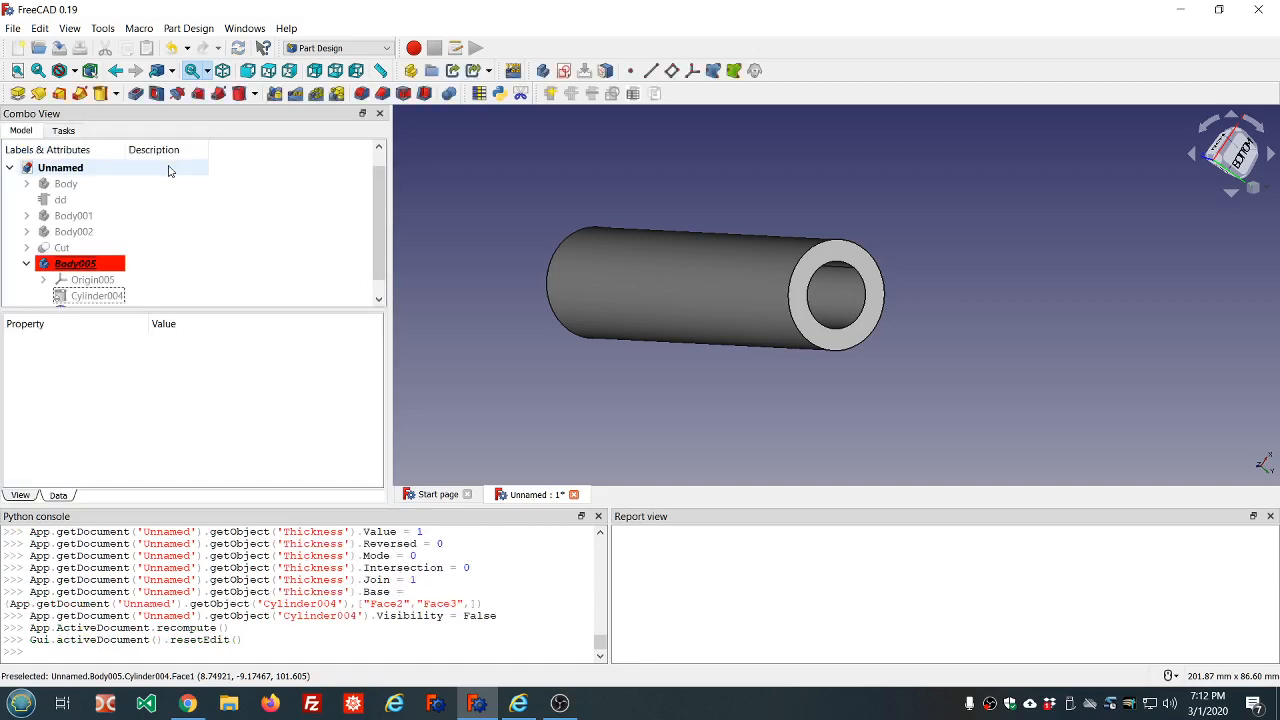
middle_click_drag(849, 222, 735, 224)
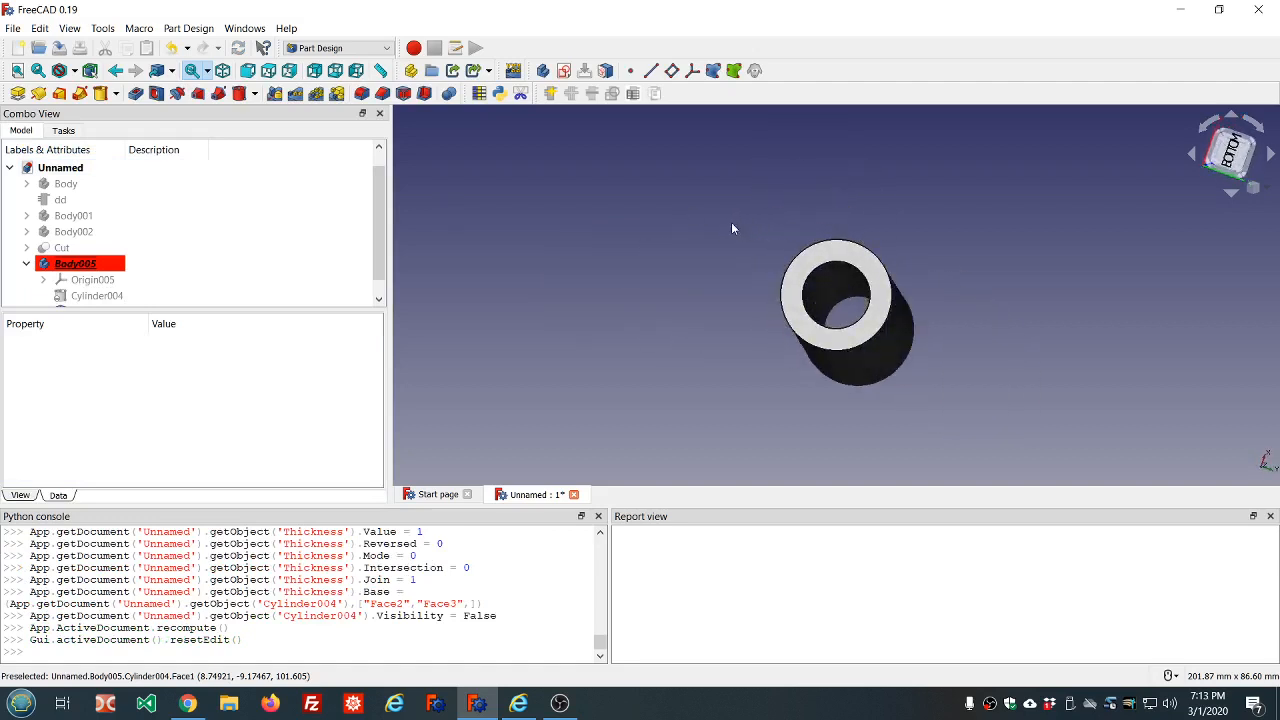
scroll(731, 228, "down", 5)
scroll(822, 256, "up", 3)
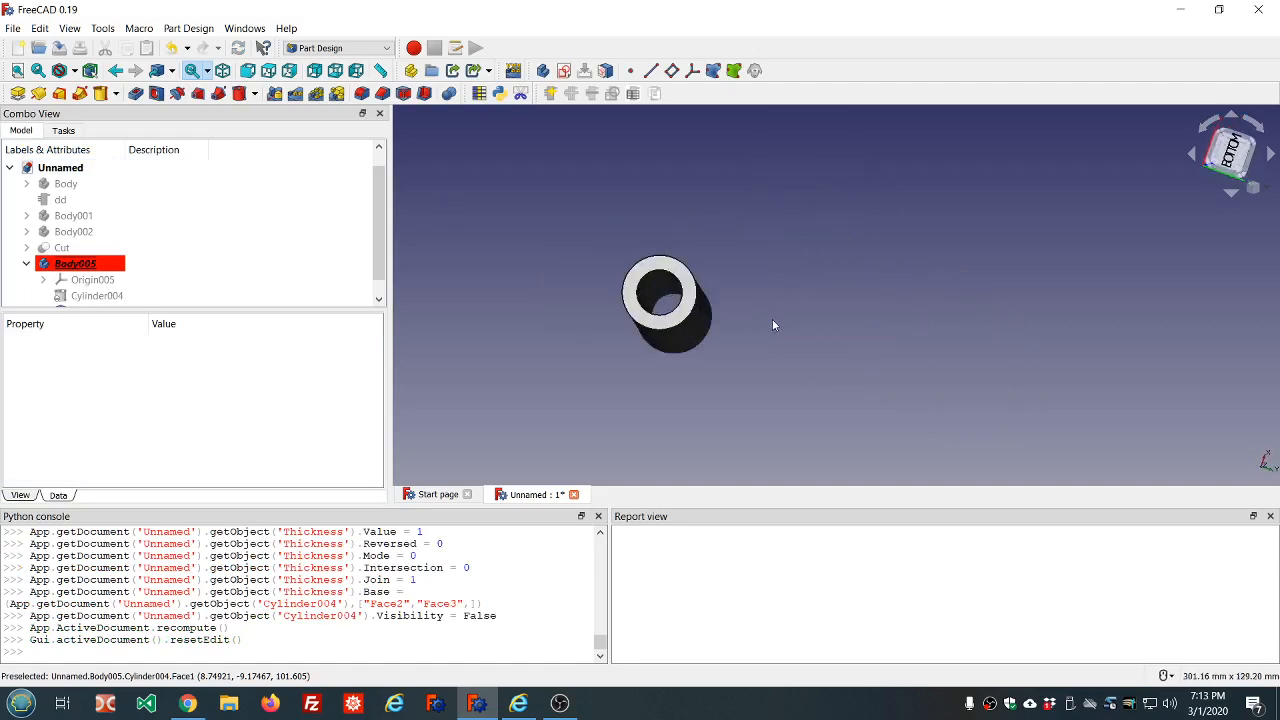
Examine the hollowed tube from several angles, check the dd object's dimension properties, and briefly toggle Body001's visibility
middle_click_drag(760, 343, 716, 339)
scroll(778, 395, "up", 2)
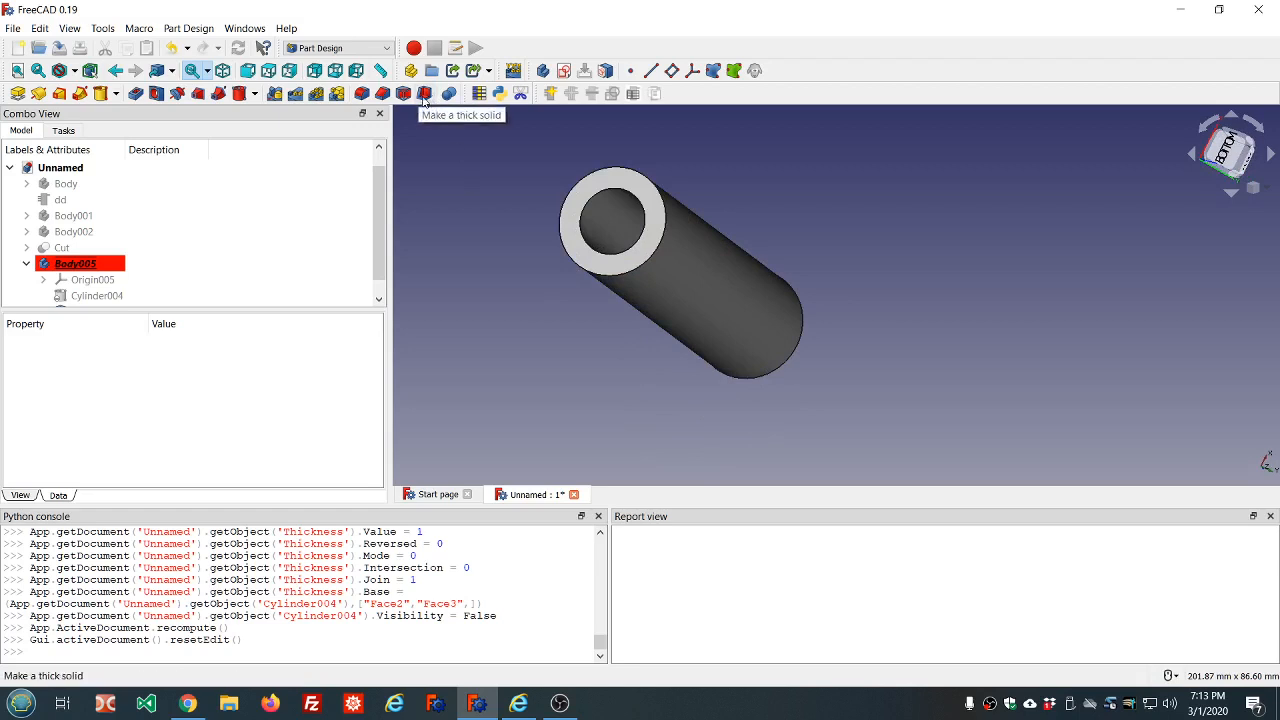
scroll(200, 250, "down", 1)
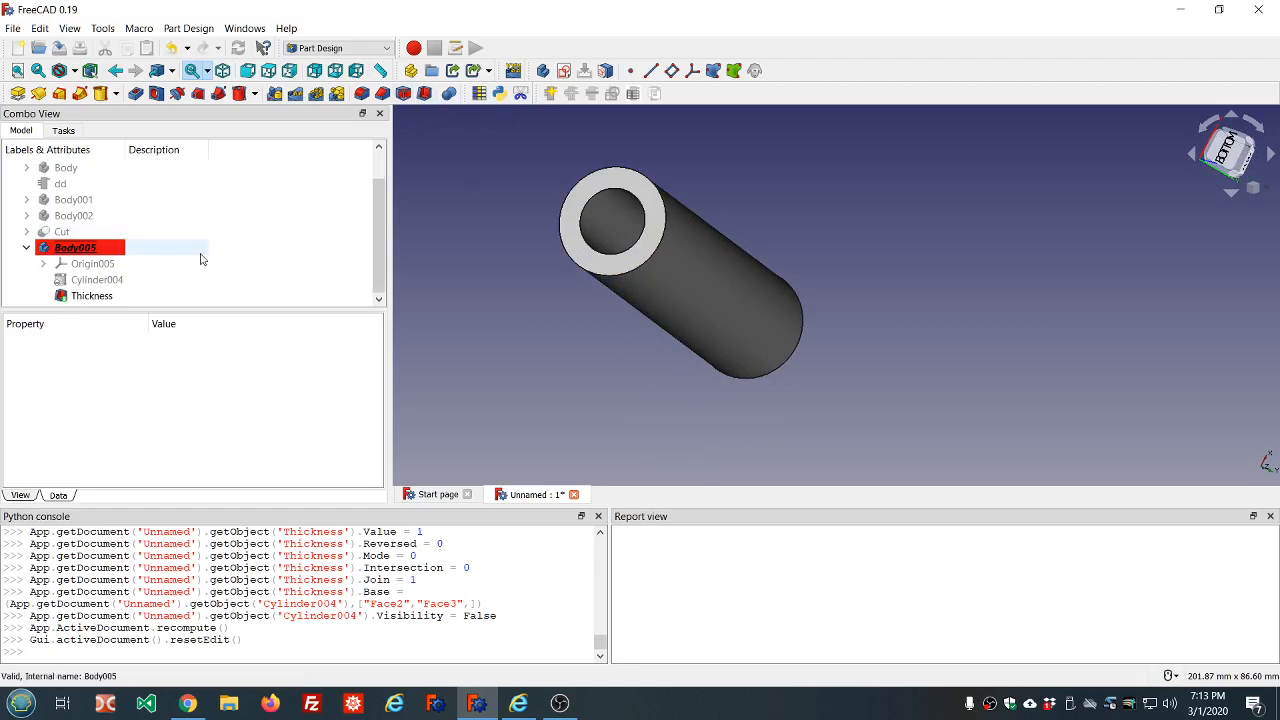
left_click(62, 184)
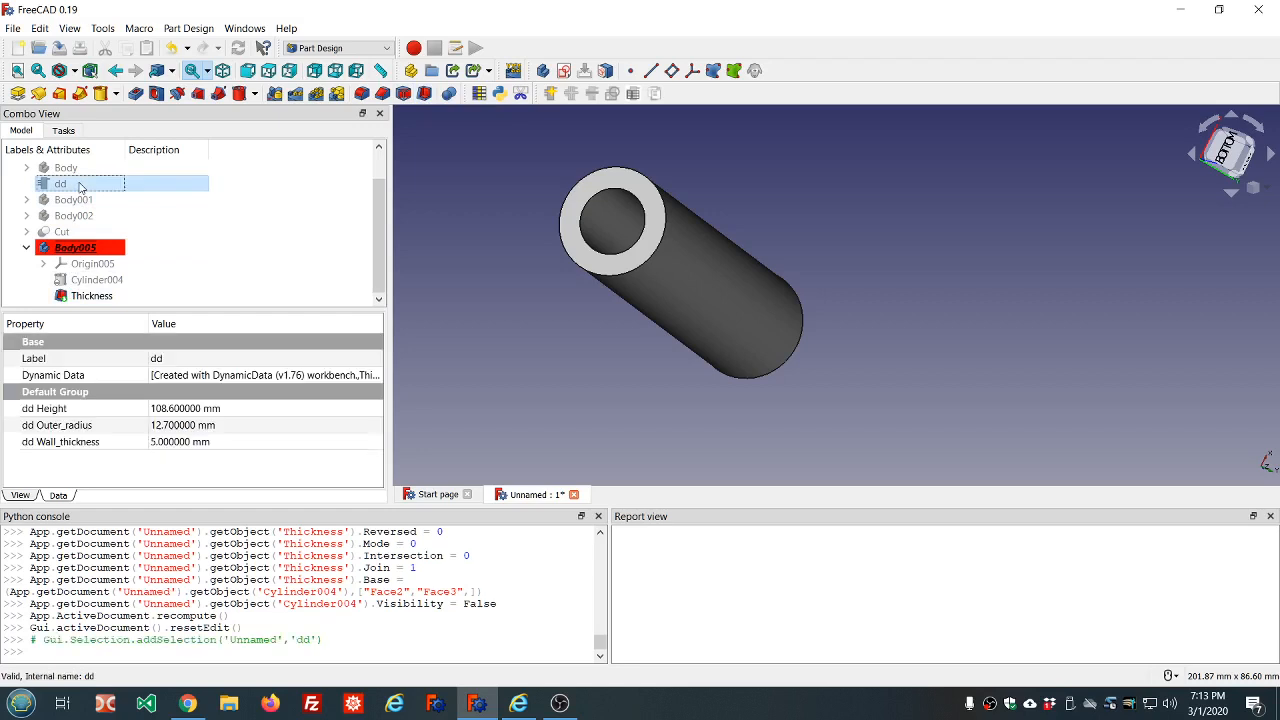
left_click(85, 200)
key("space")
key("space")
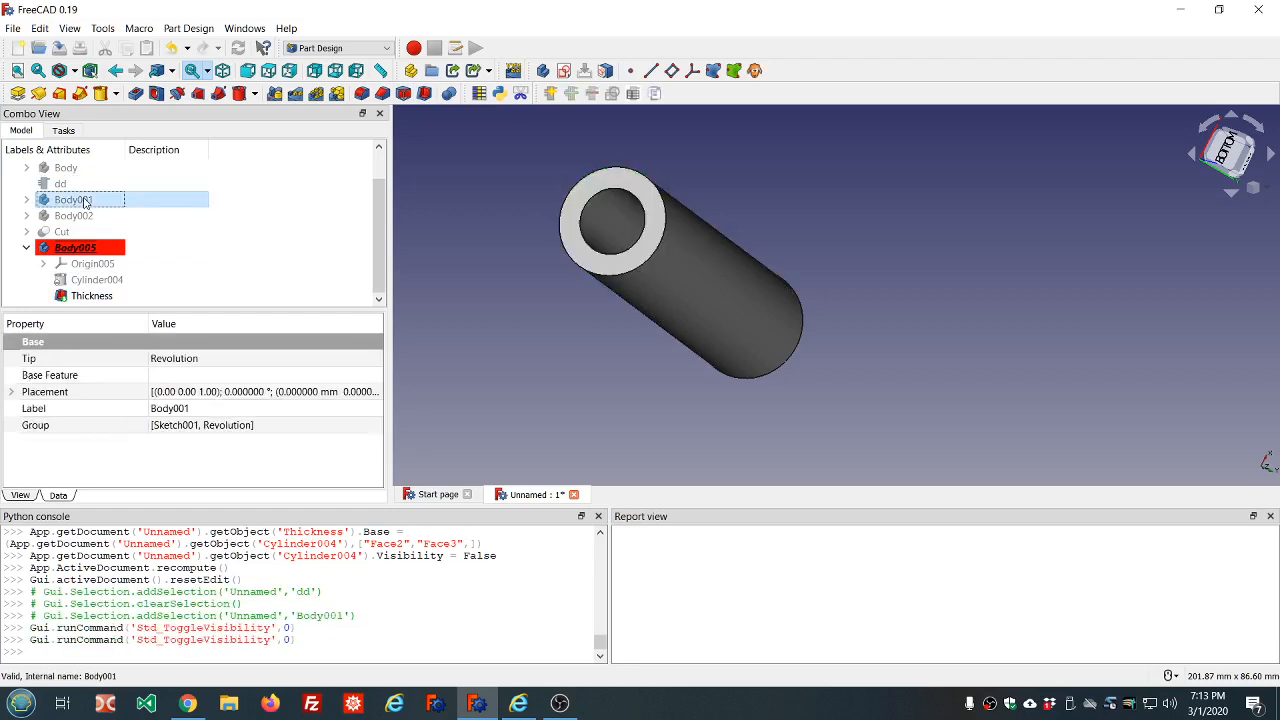
middle_click_drag(538, 188, 599, 148)
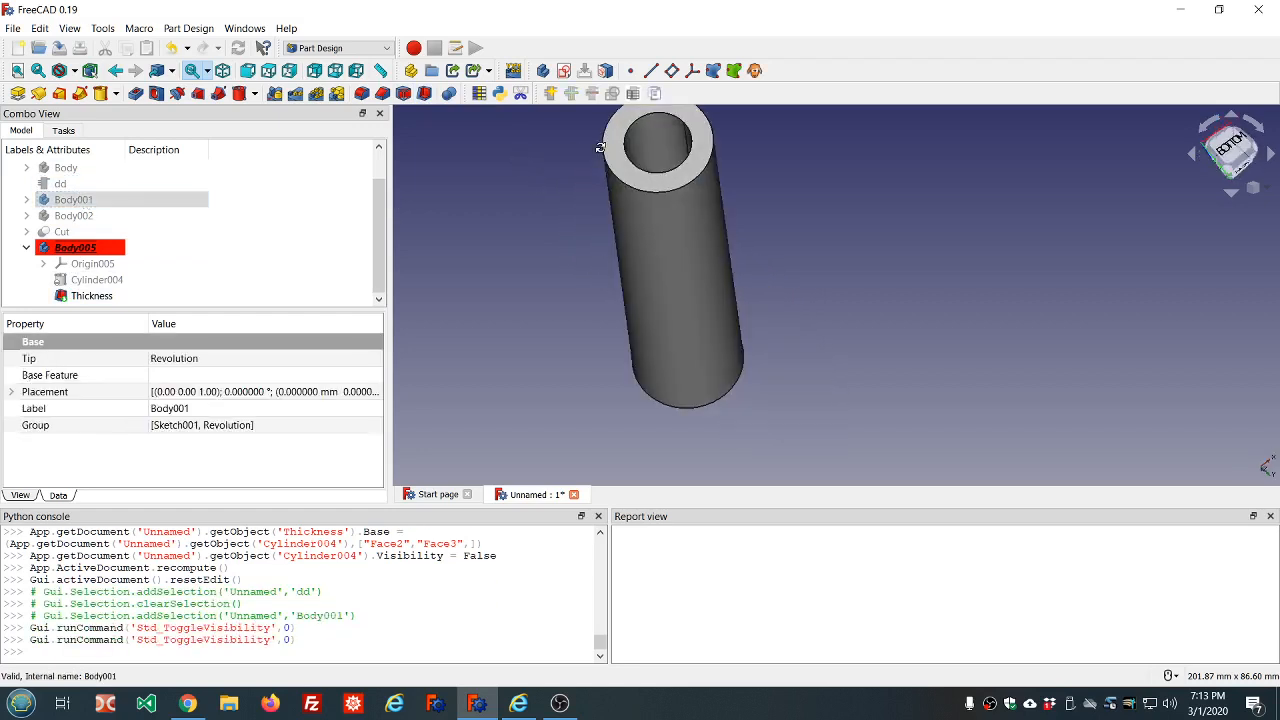
scroll(598, 149, "down", 4)
scroll(641, 133, "up", 2)
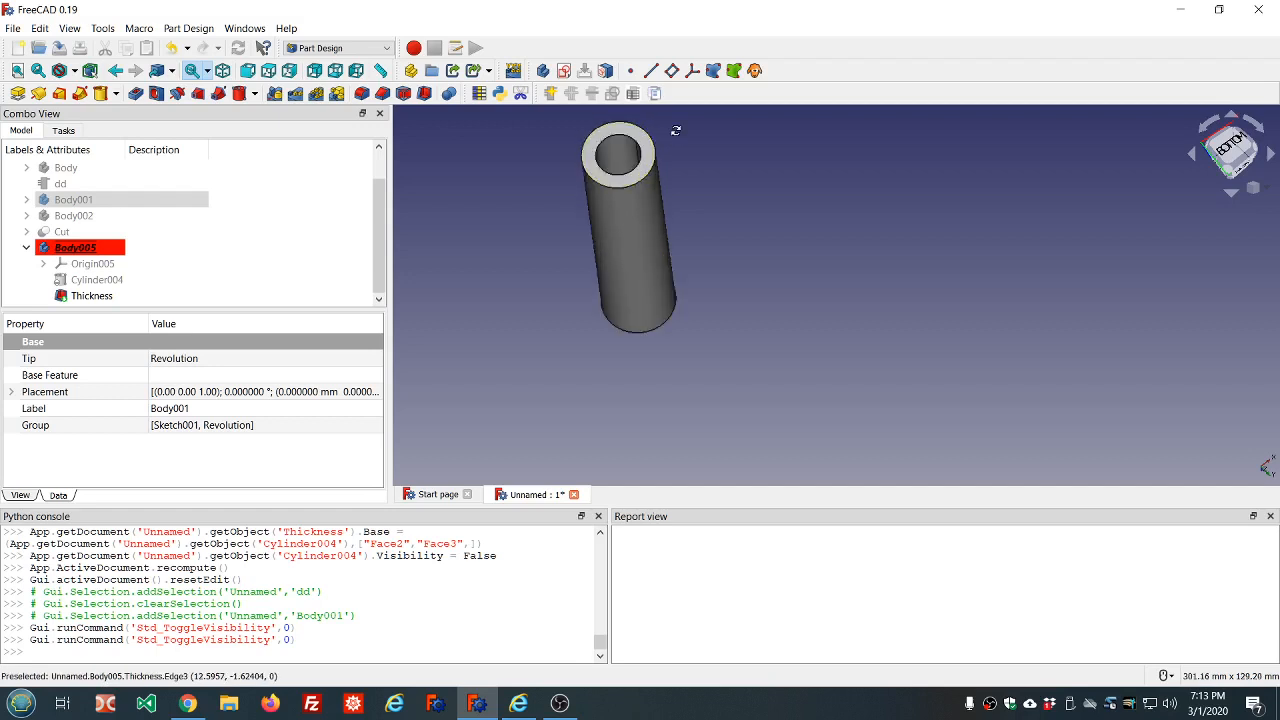
middle_click_drag(674, 131, 621, 124)
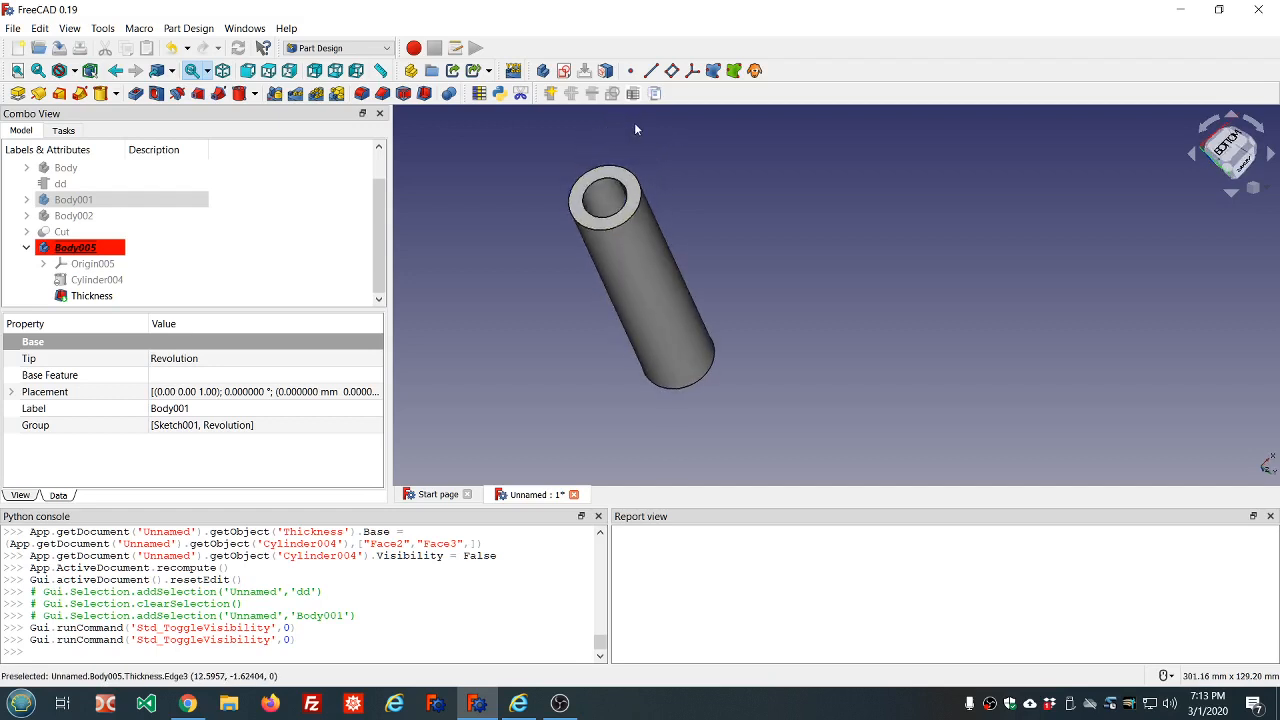
scroll(688, 137, "up", 2)
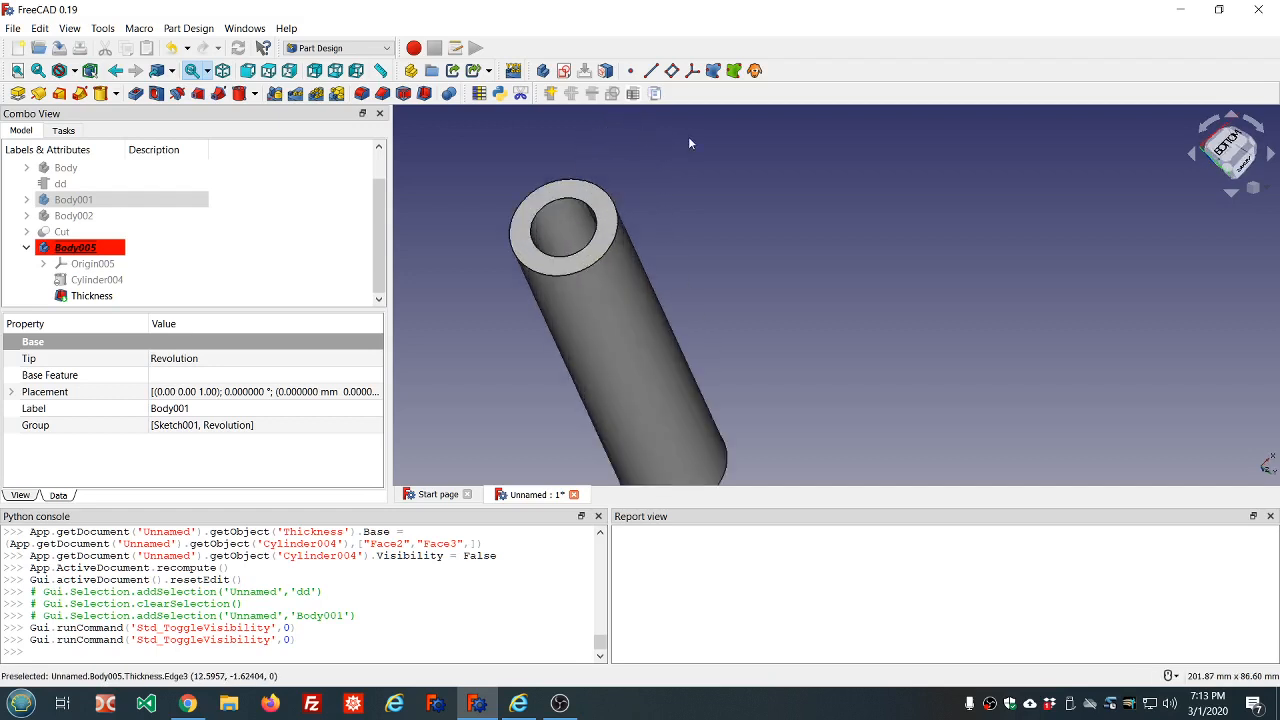
scroll(688, 137, "down", 2)
mouse_move(716, 184)
middle_mouse_down()
mouse_move(743, 215)
mouse_move(715, 172)
middle_mouse_up()
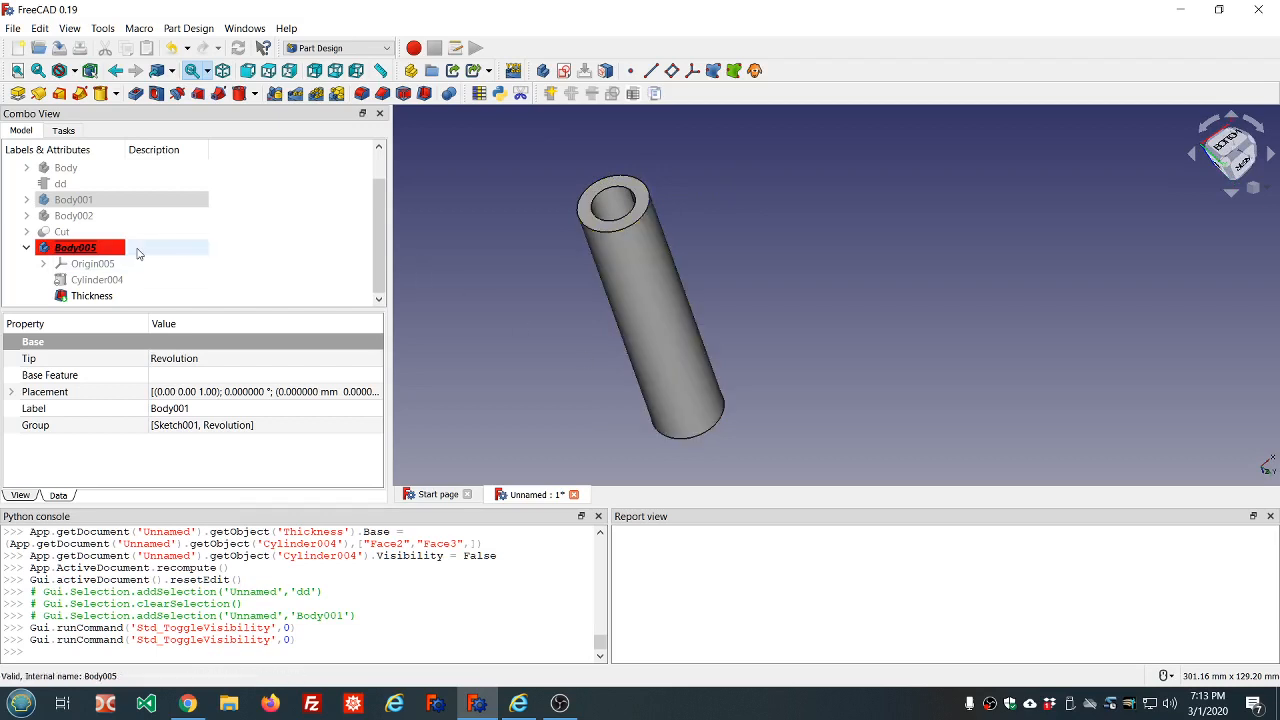
Collapse Body005 in the model tree, view the tube's open end up close, and clear the selection
left_click(26, 247)
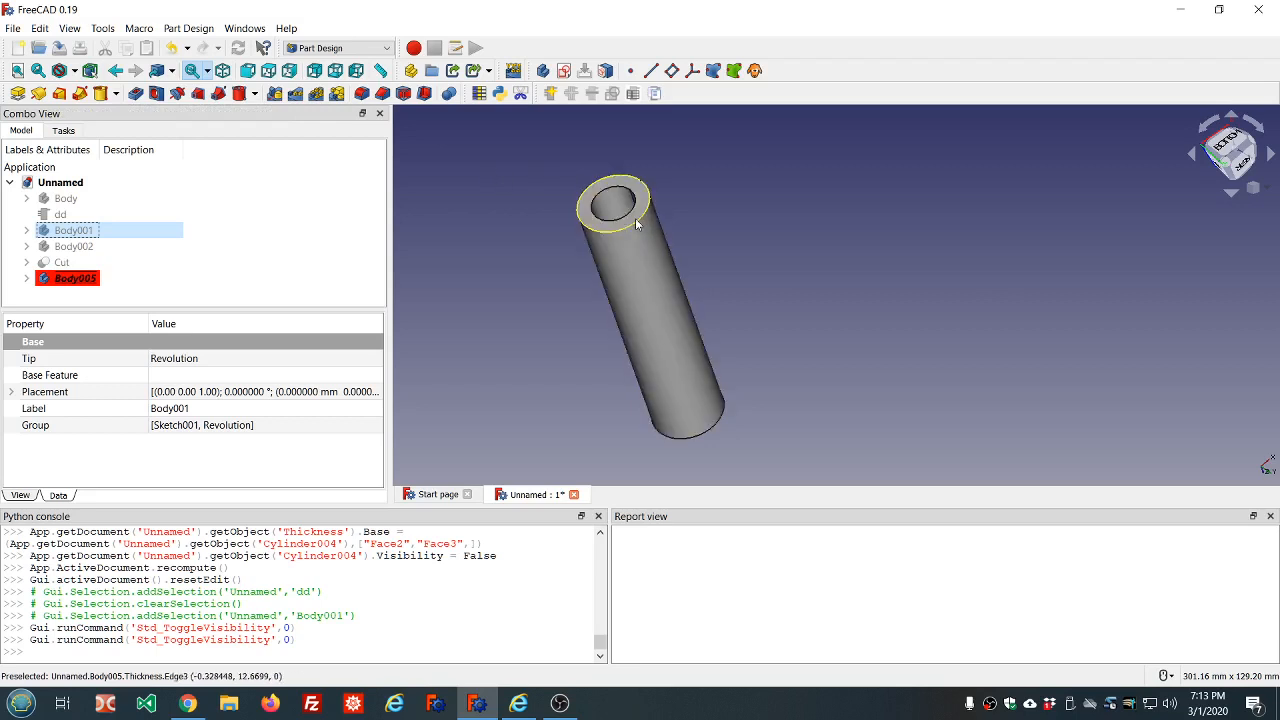
scroll(706, 238, "up", 2)
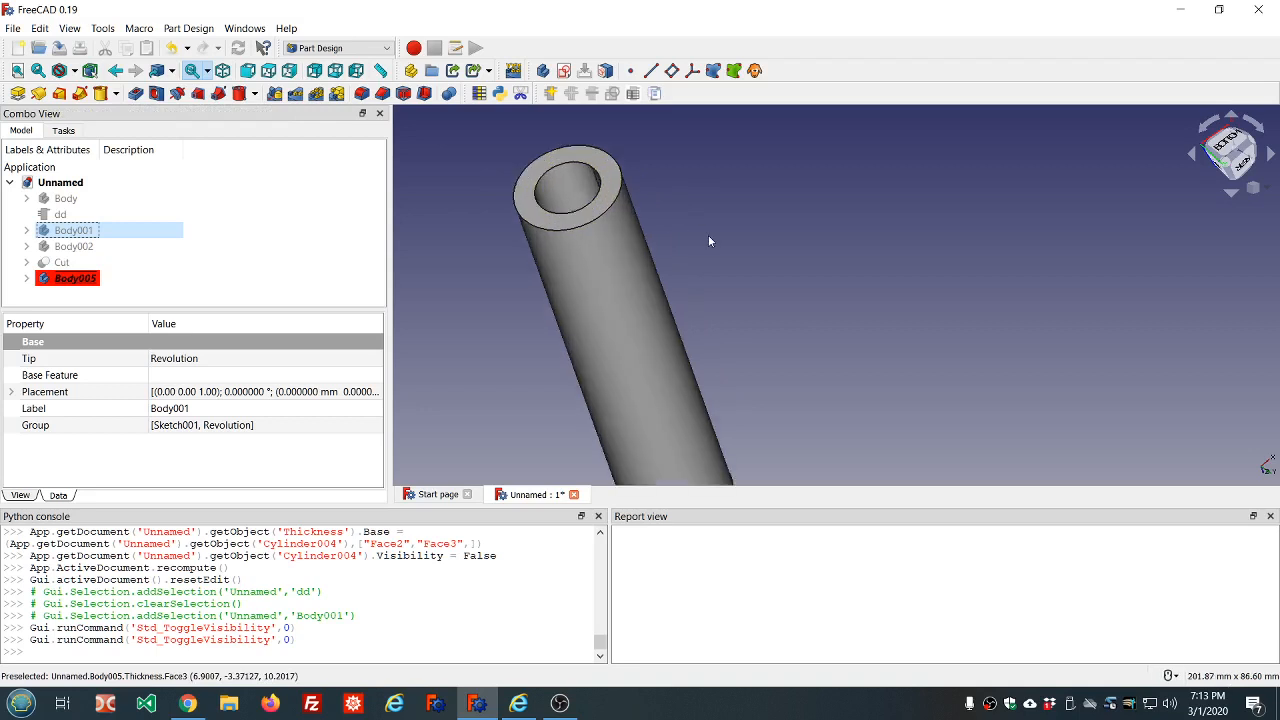
scroll(708, 238, "down", 2)
middle_click_drag(723, 234, 755, 228)
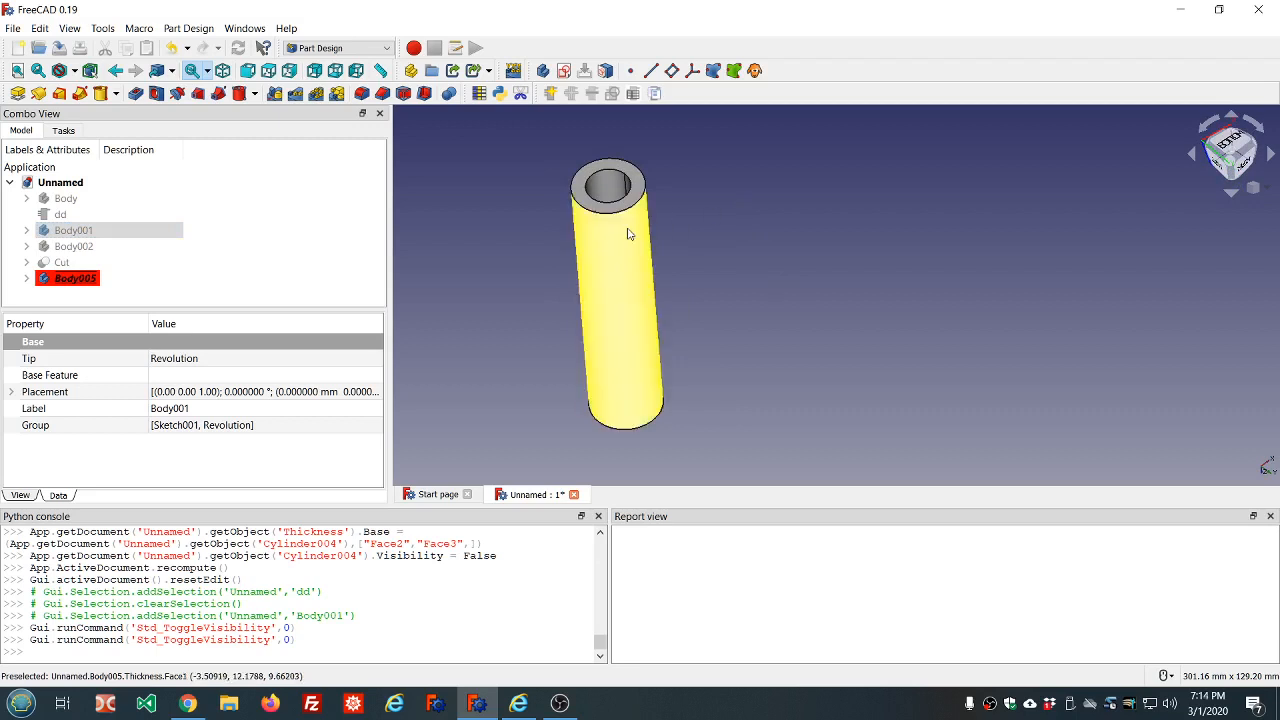
left_click(201, 293)
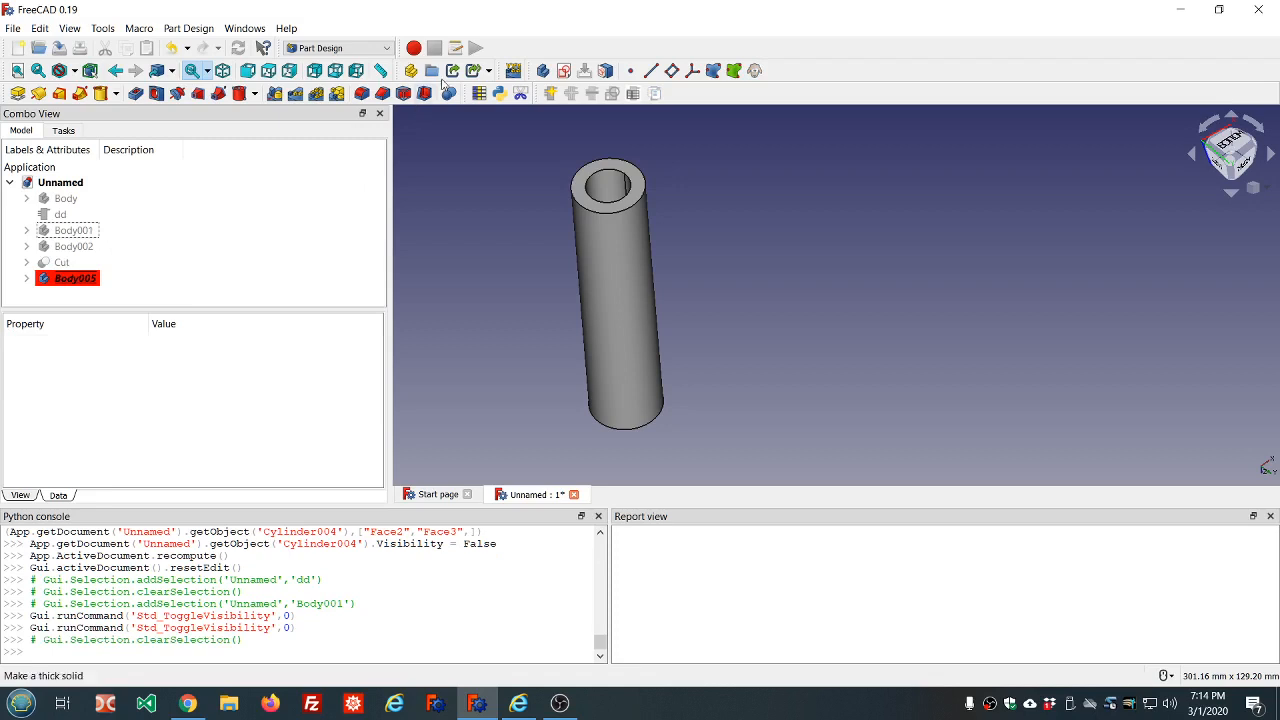
Create a new body and start a sketch on its XY plane
left_click(541, 73)
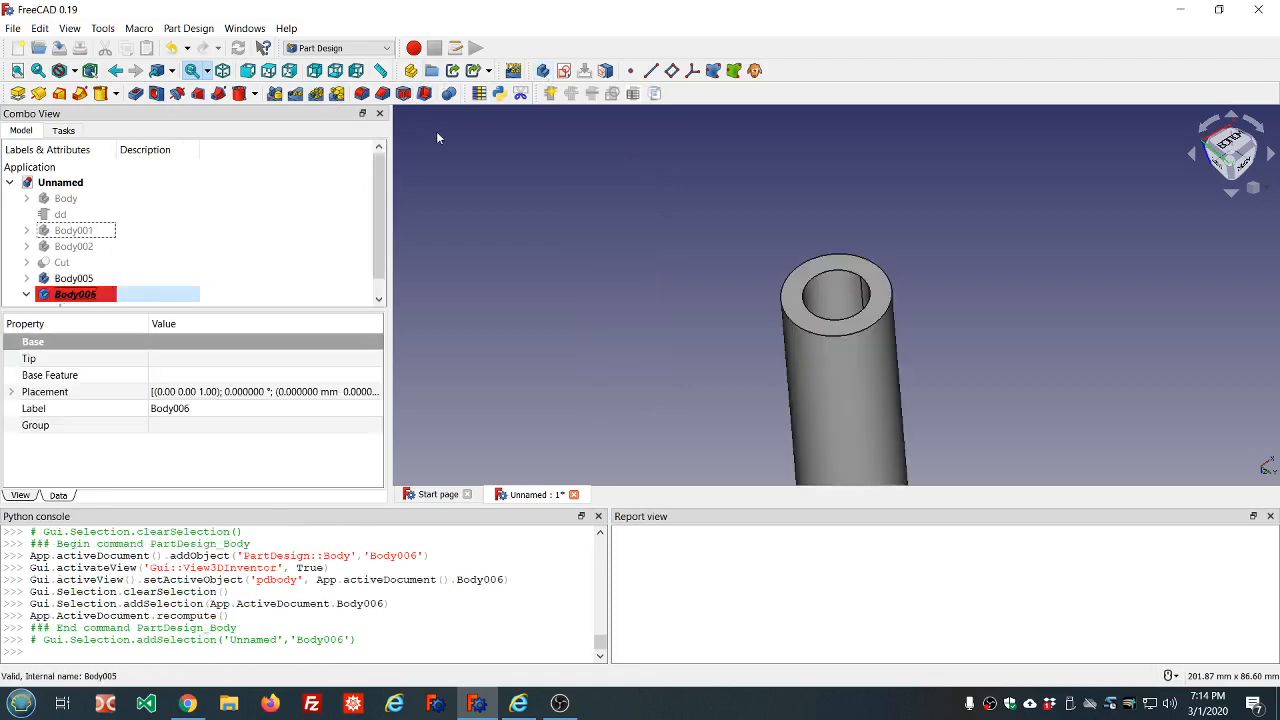
left_click(564, 71)
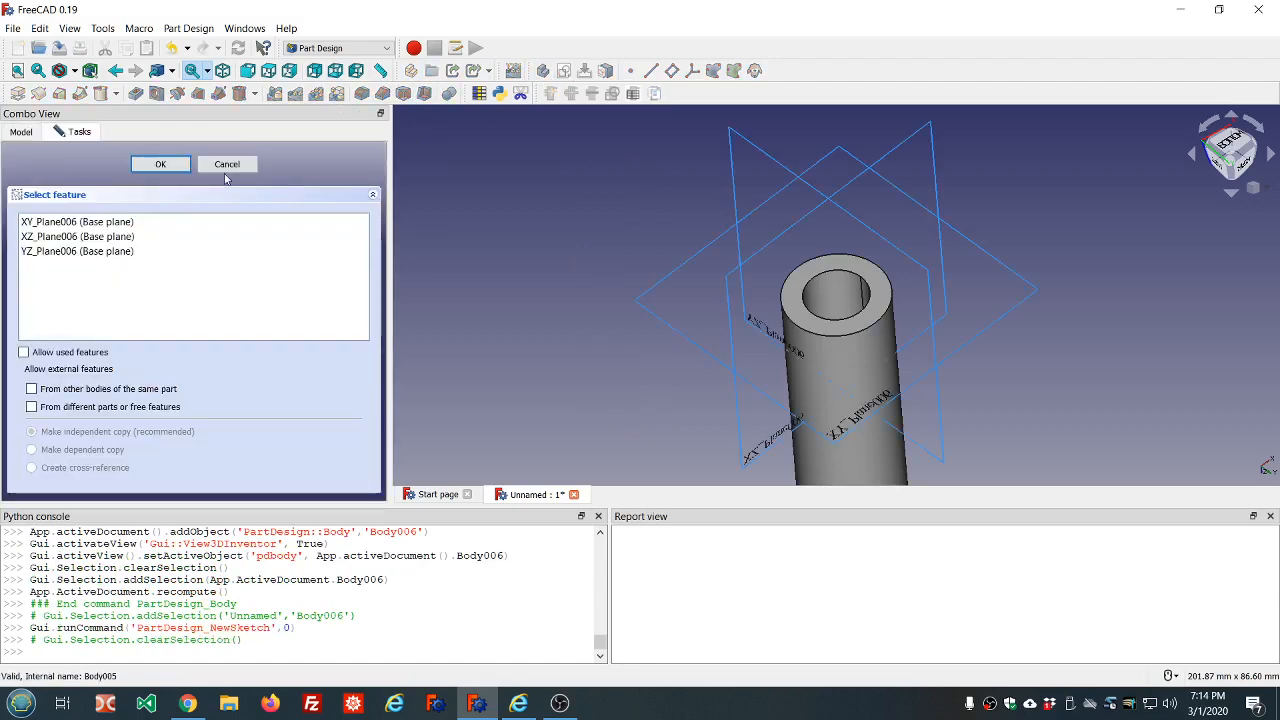
left_click(90, 222)
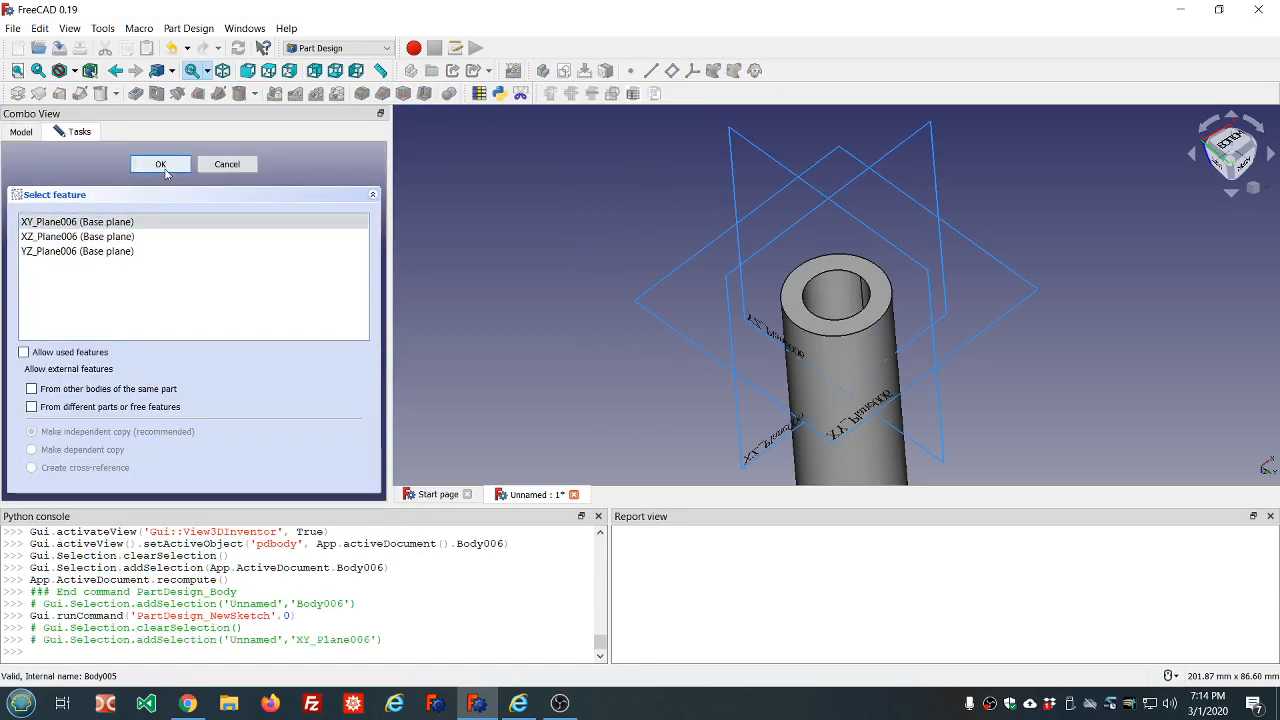
left_click(162, 166)
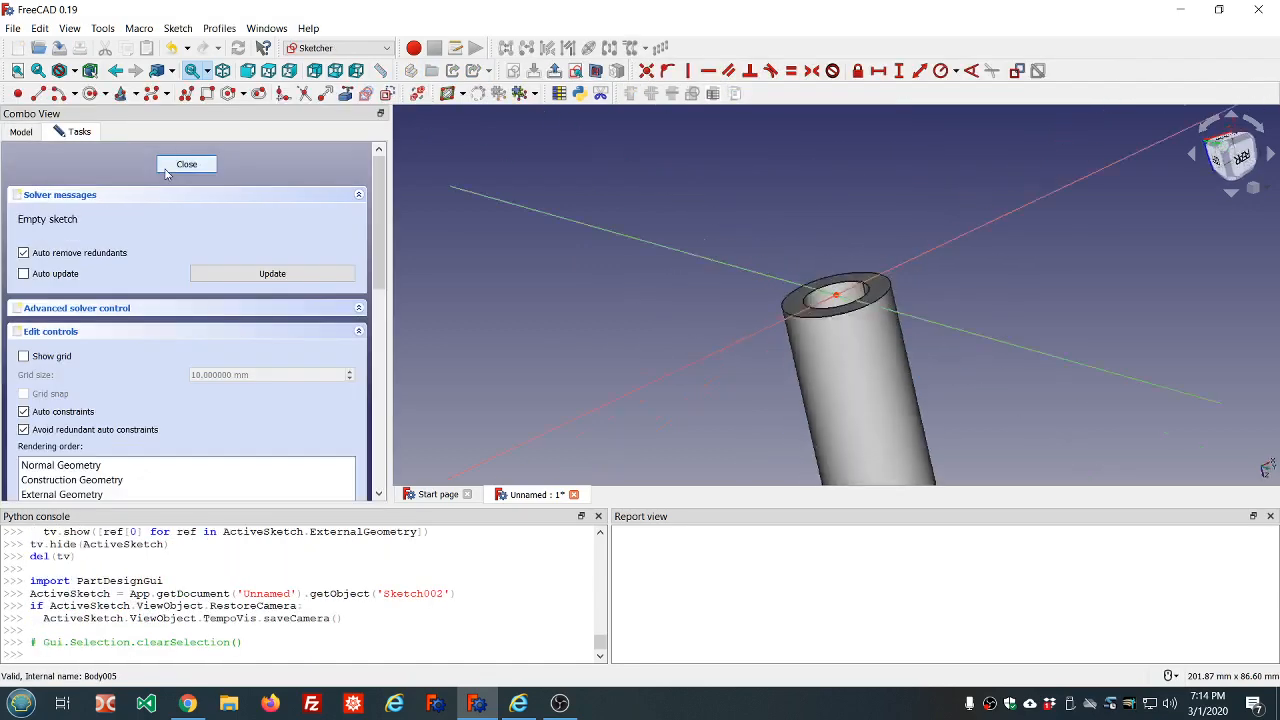
Hide Body005 so it does not obstruct the new sketch, and return to the sketch's editing tasks
left_click(25, 132)
left_click(80, 281)
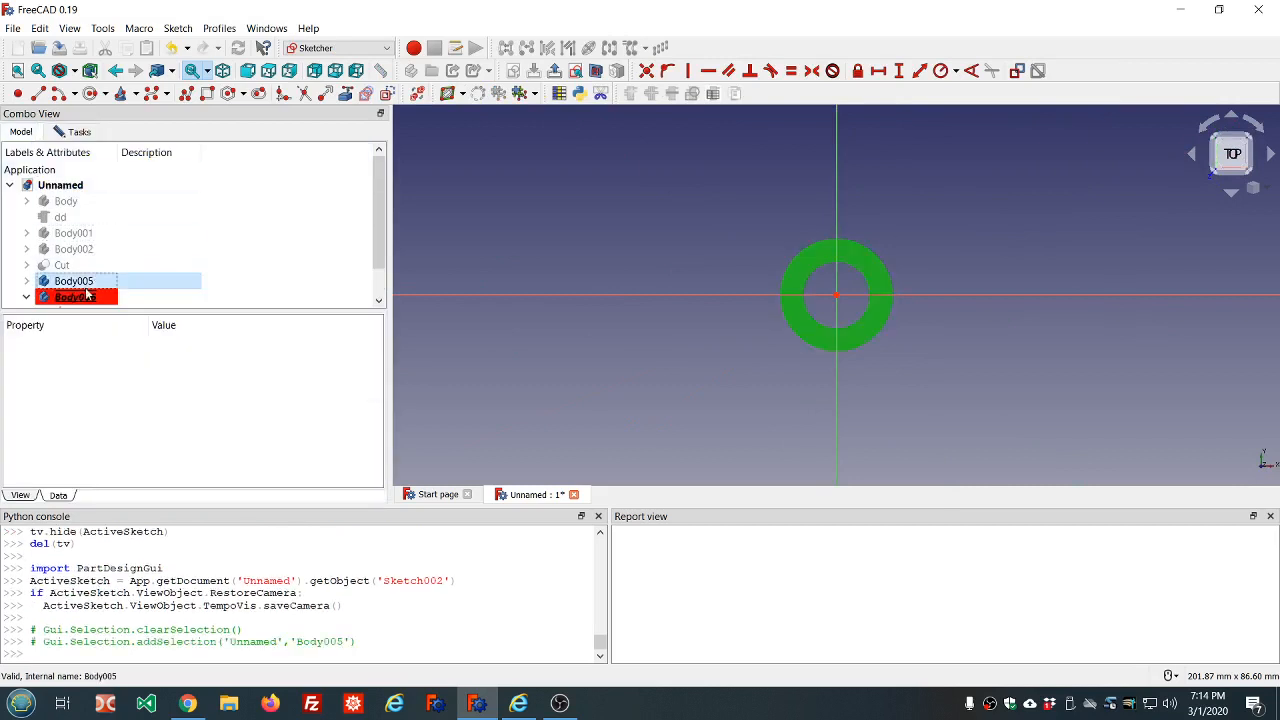
key("space")
left_click(87, 297)
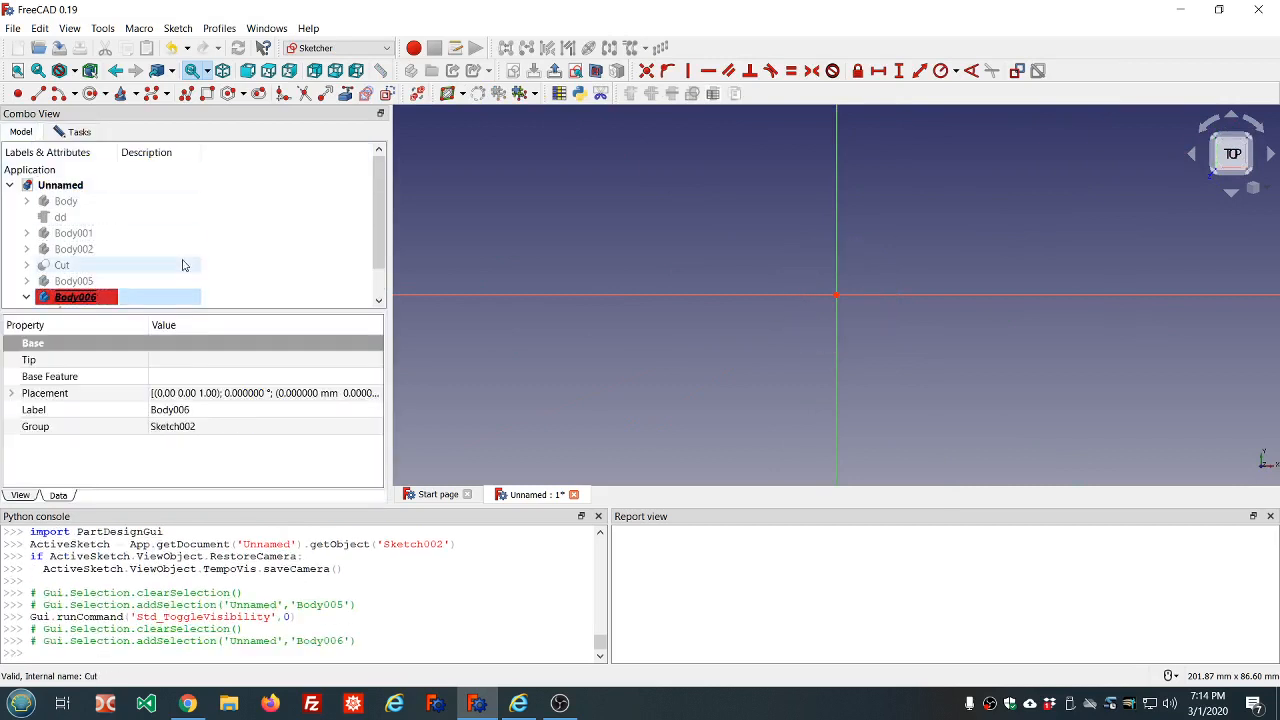
key("space")
key("space")
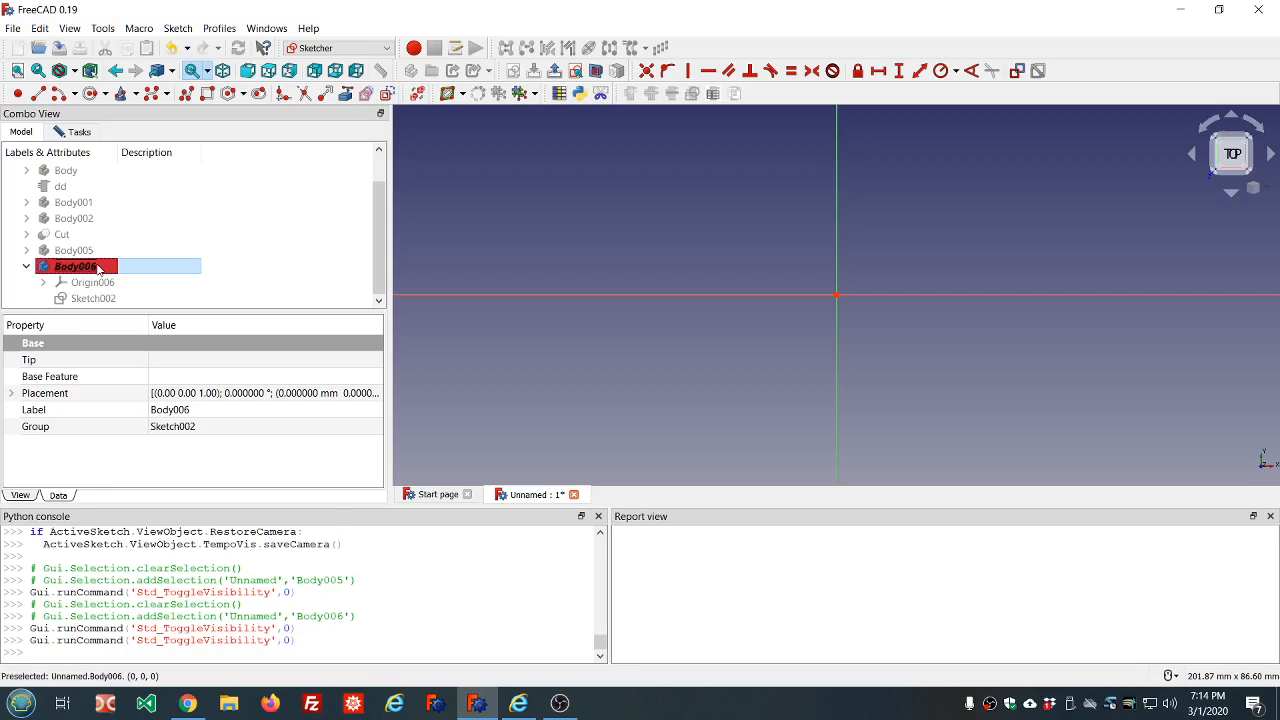
left_click(71, 138)
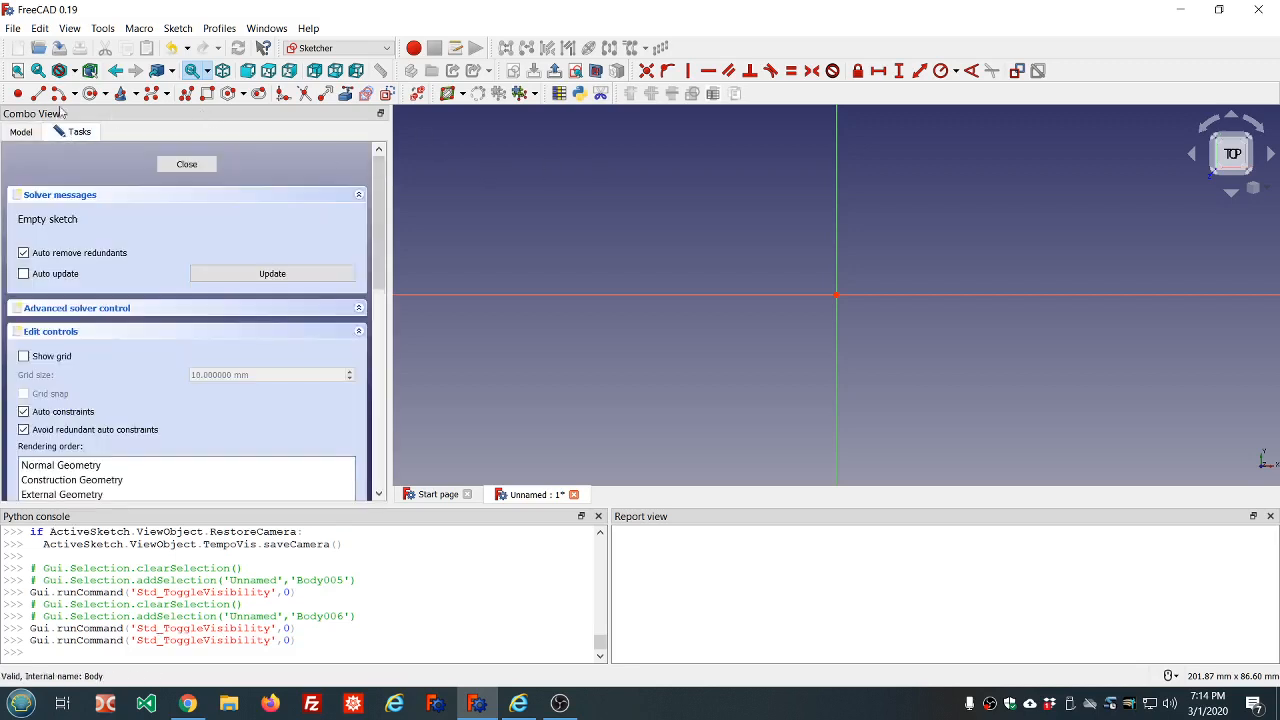
Draw two concentric circles centred on the sketch origin, with radii of about 15.5 mm and 25.7 mm
left_click(90, 93)
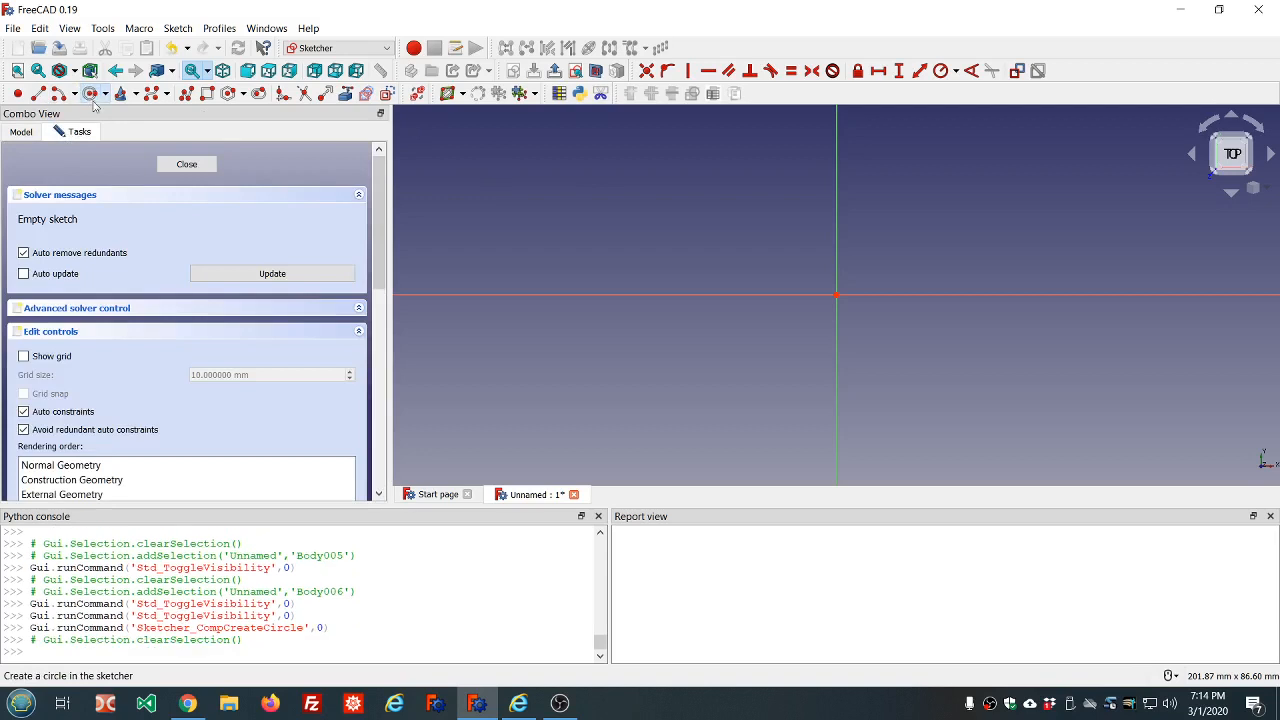
left_click(836, 295)
left_click(771, 274)
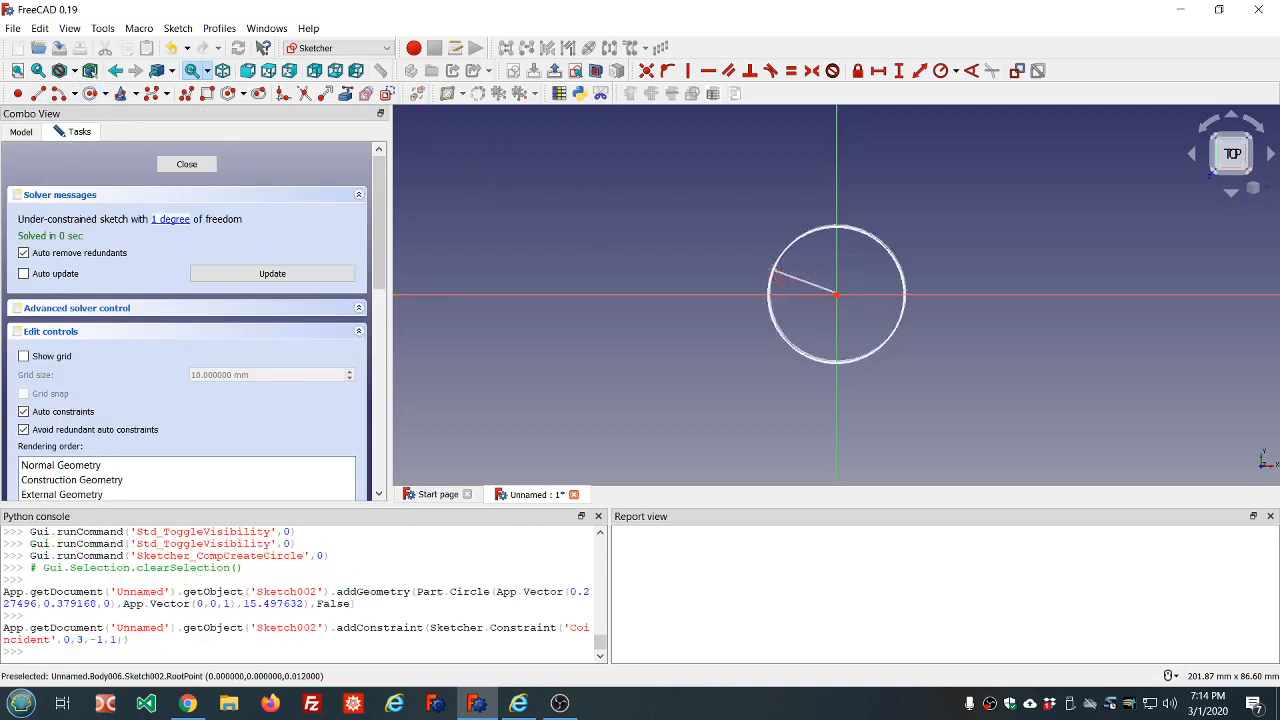
left_click(836, 295)
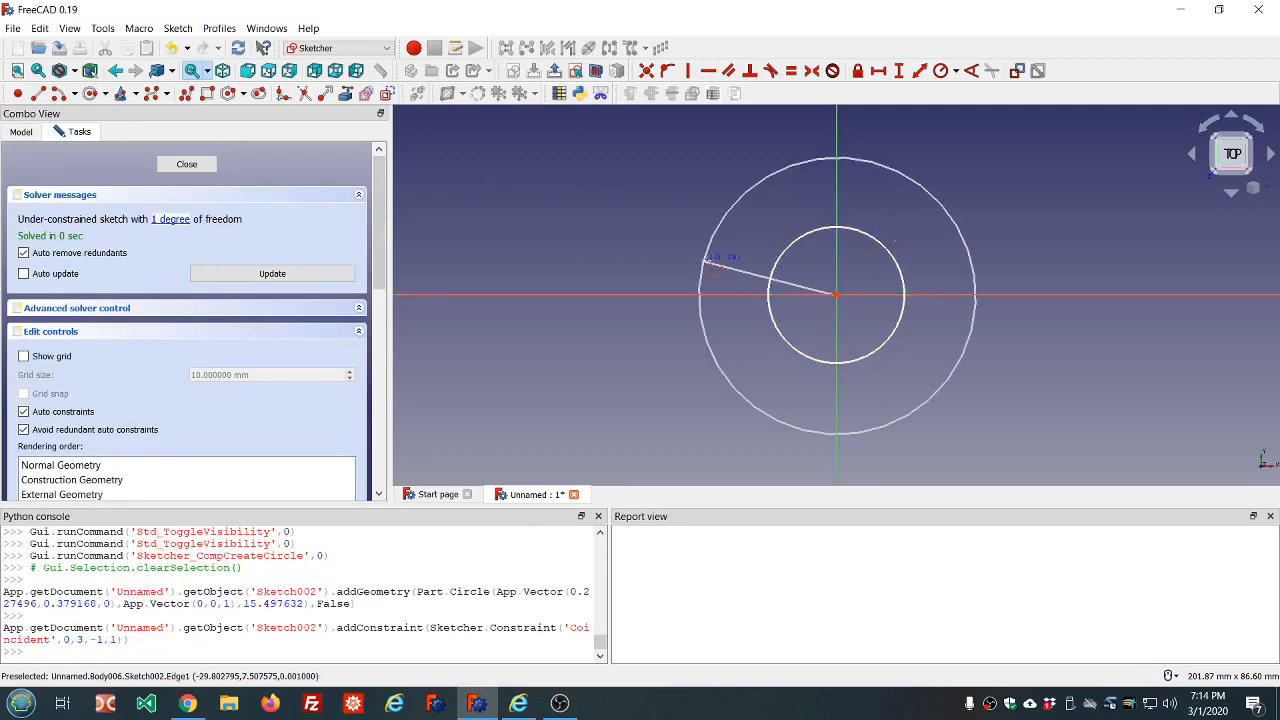
left_click(727, 267)
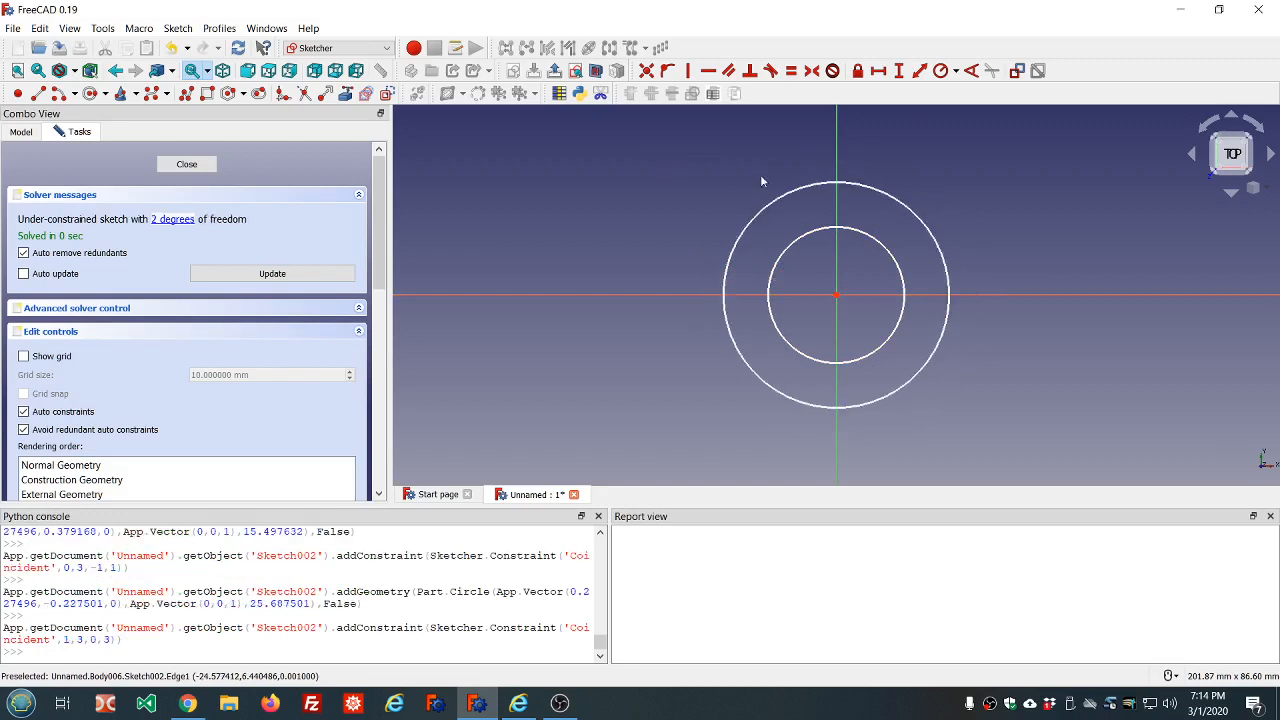
Constrain the larger circle's radius with the expression dd.ddOuter_radius
left_click(829, 182)
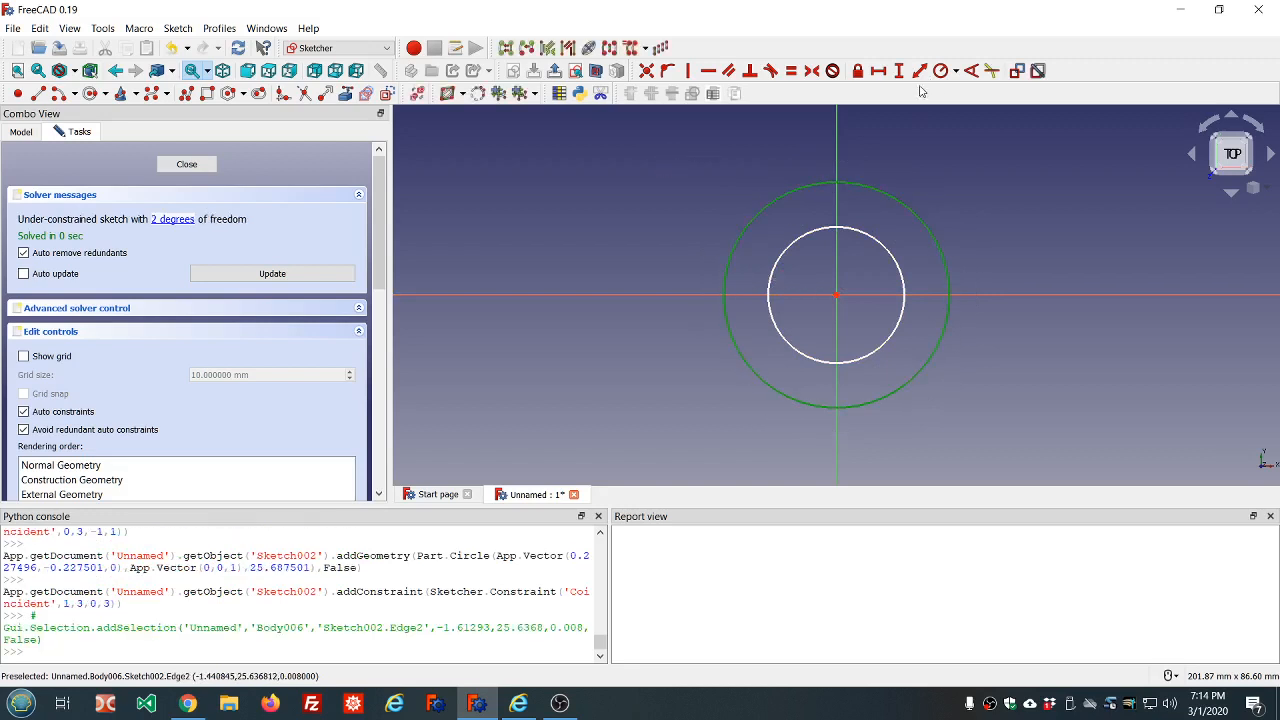
left_click(940, 70)
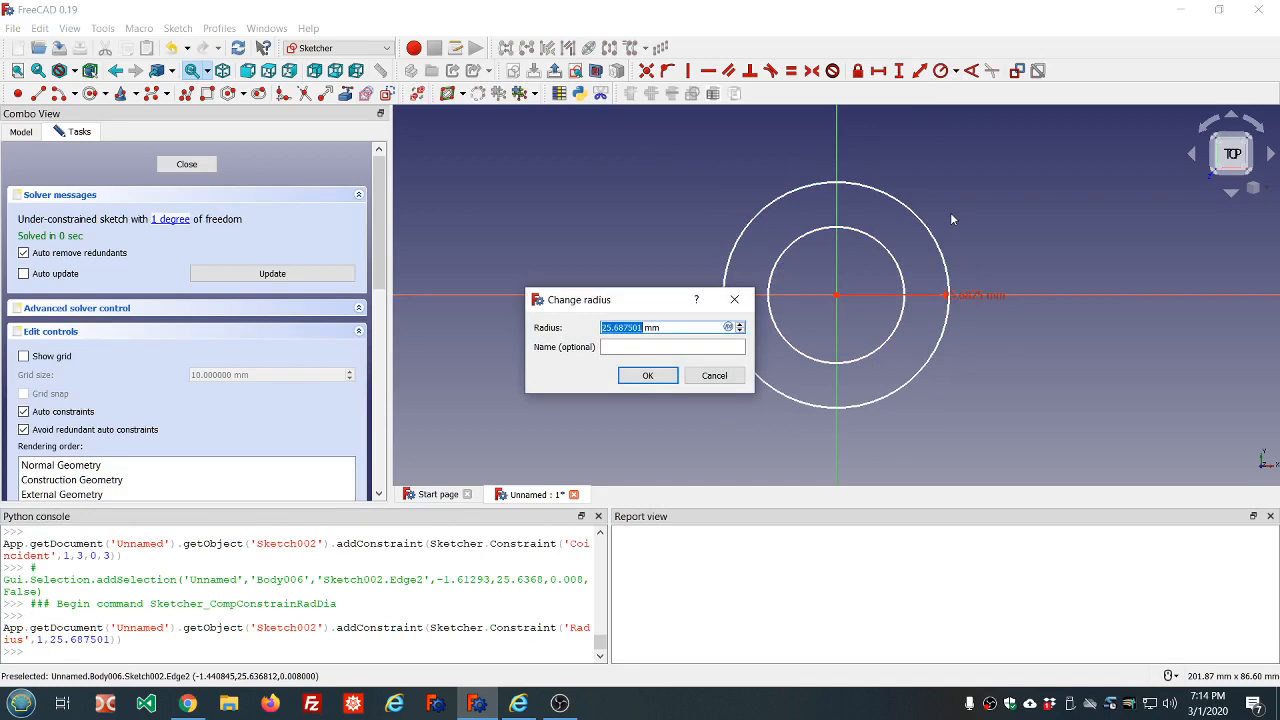
key("equal")
type("dd.dd")
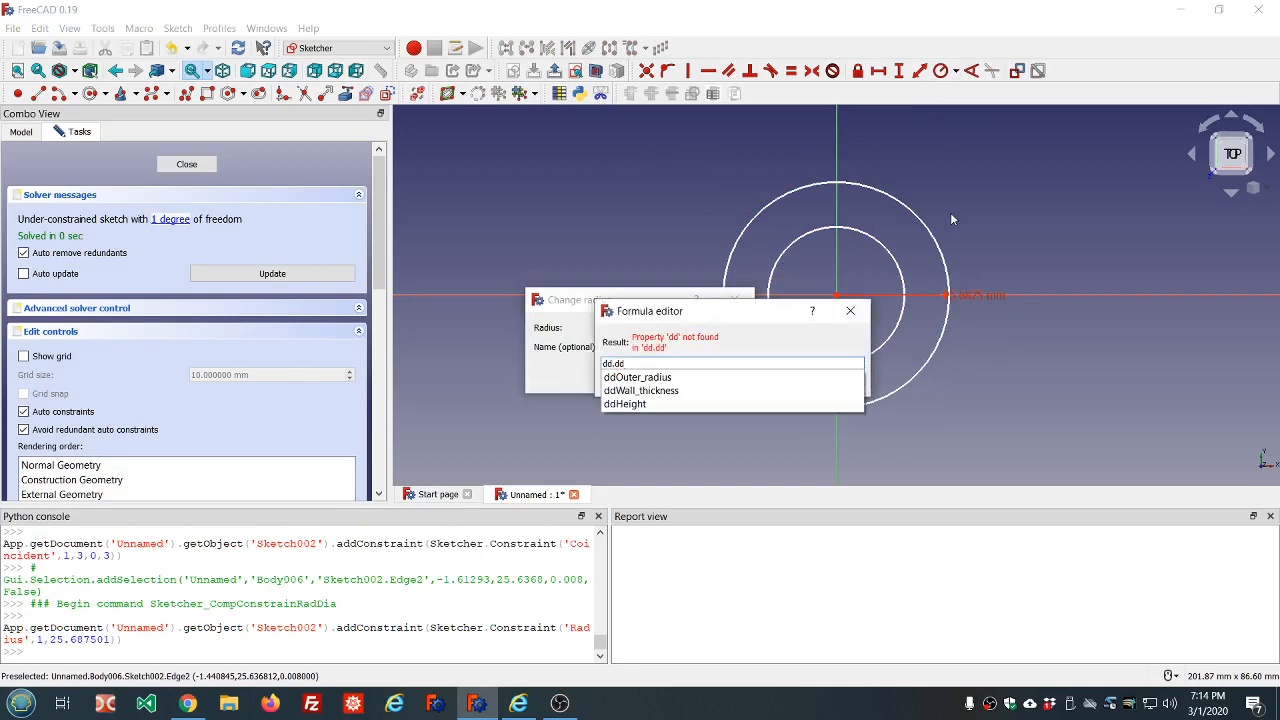
key("Down")
key("Return")
key("Return")
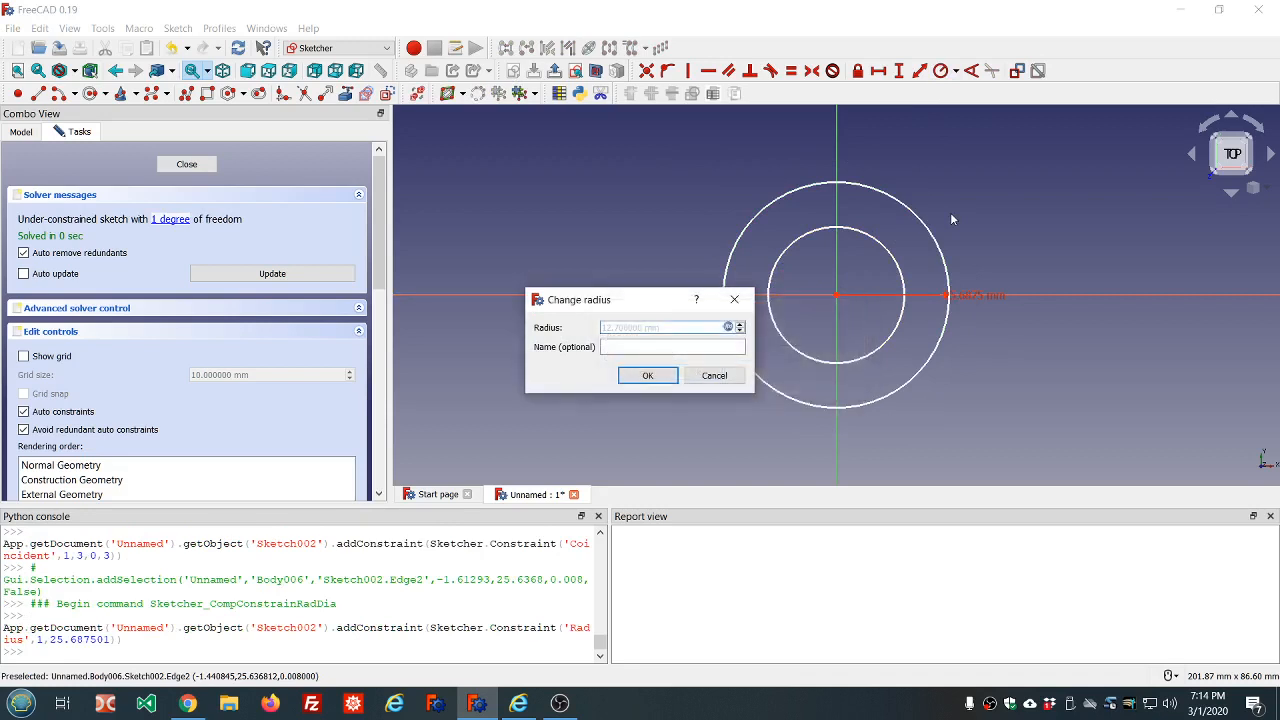
left_click(647, 375)
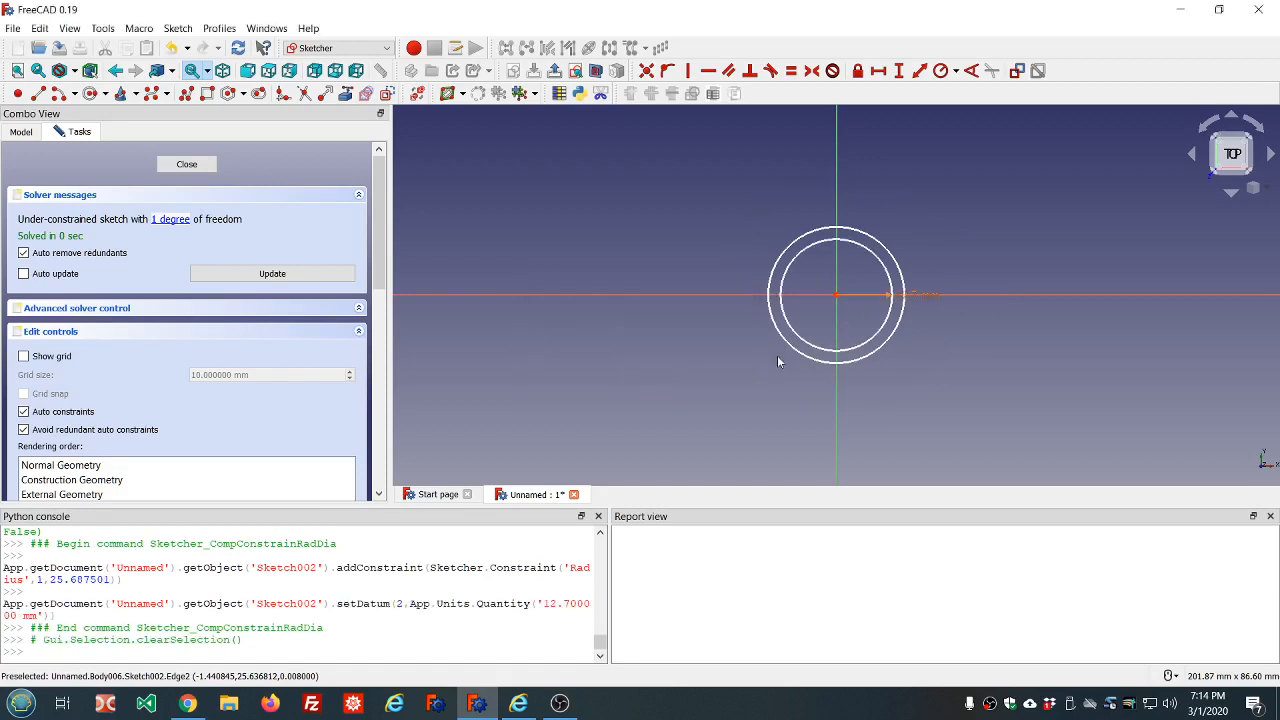
Resize the unconstrained circle freehand, first inside the constrained circle and then outside it to a radius of about 18 mm
mouse_move(797, 354)
left_mouse_down()
mouse_move(803, 390)
mouse_move(808, 328)
mouse_move(795, 364)
left_mouse_up()
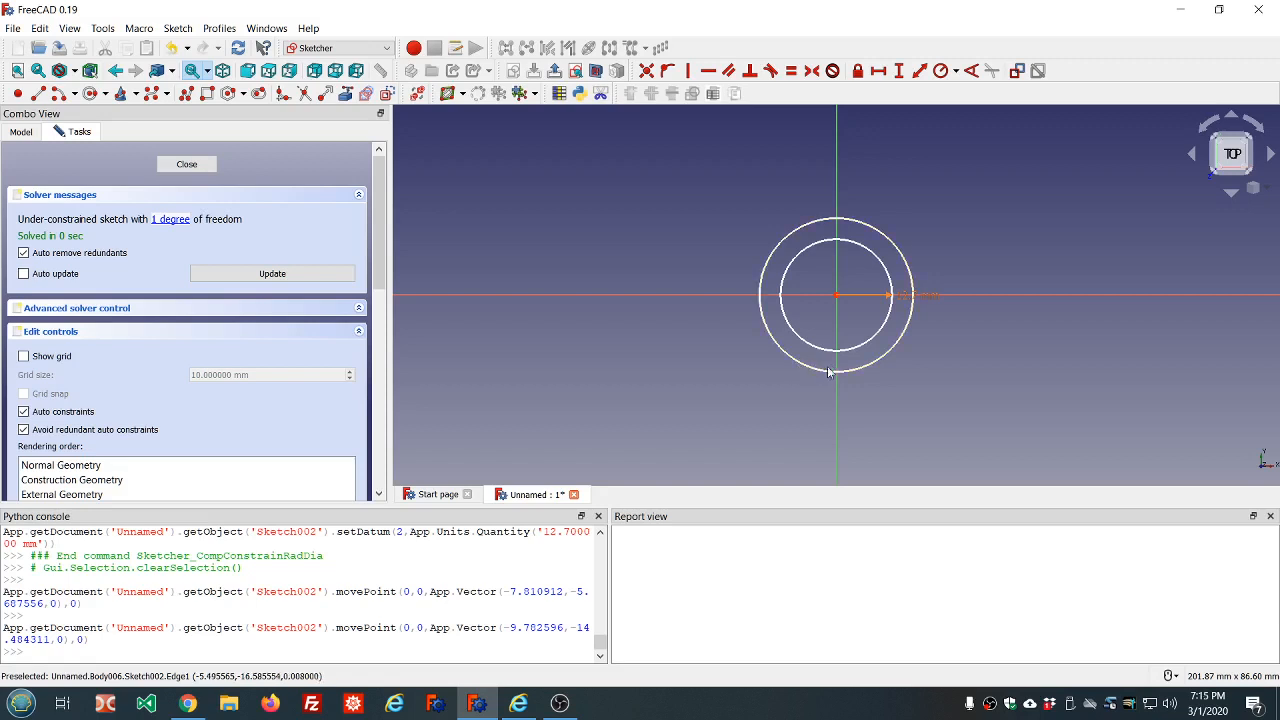
left_click_drag(830, 375, 823, 328)
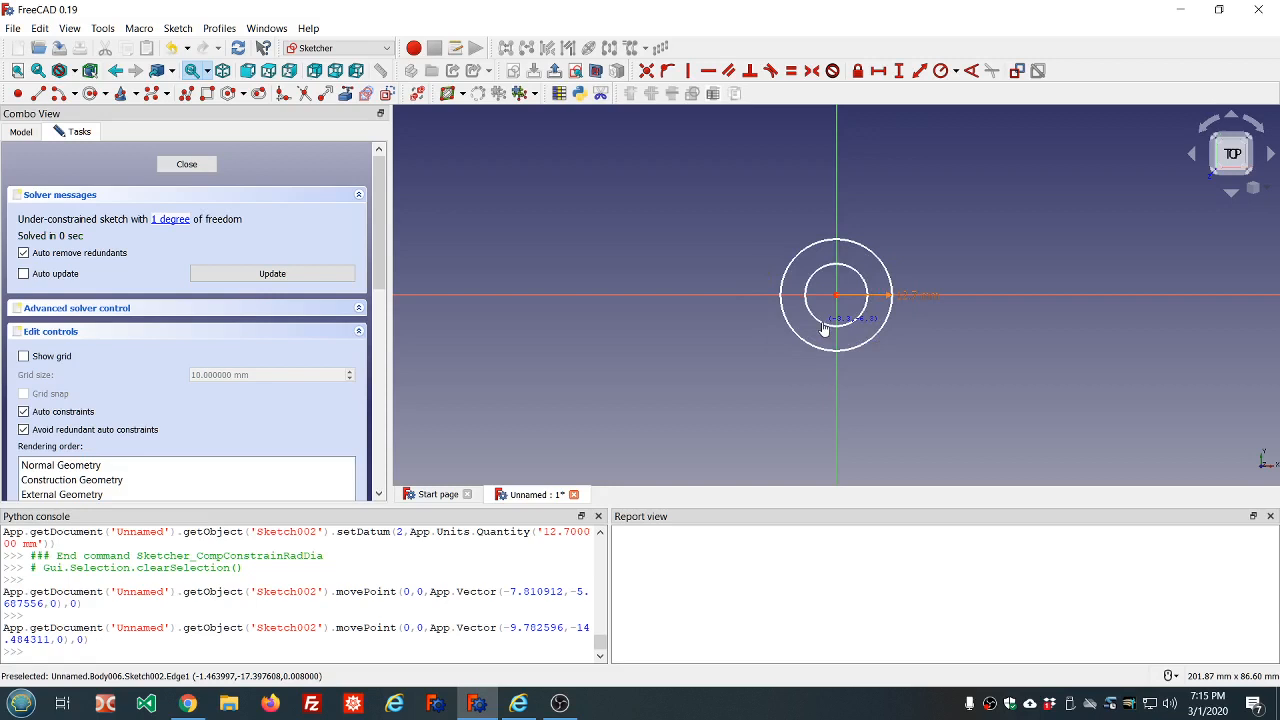
left_click_drag(823, 328, 839, 377)
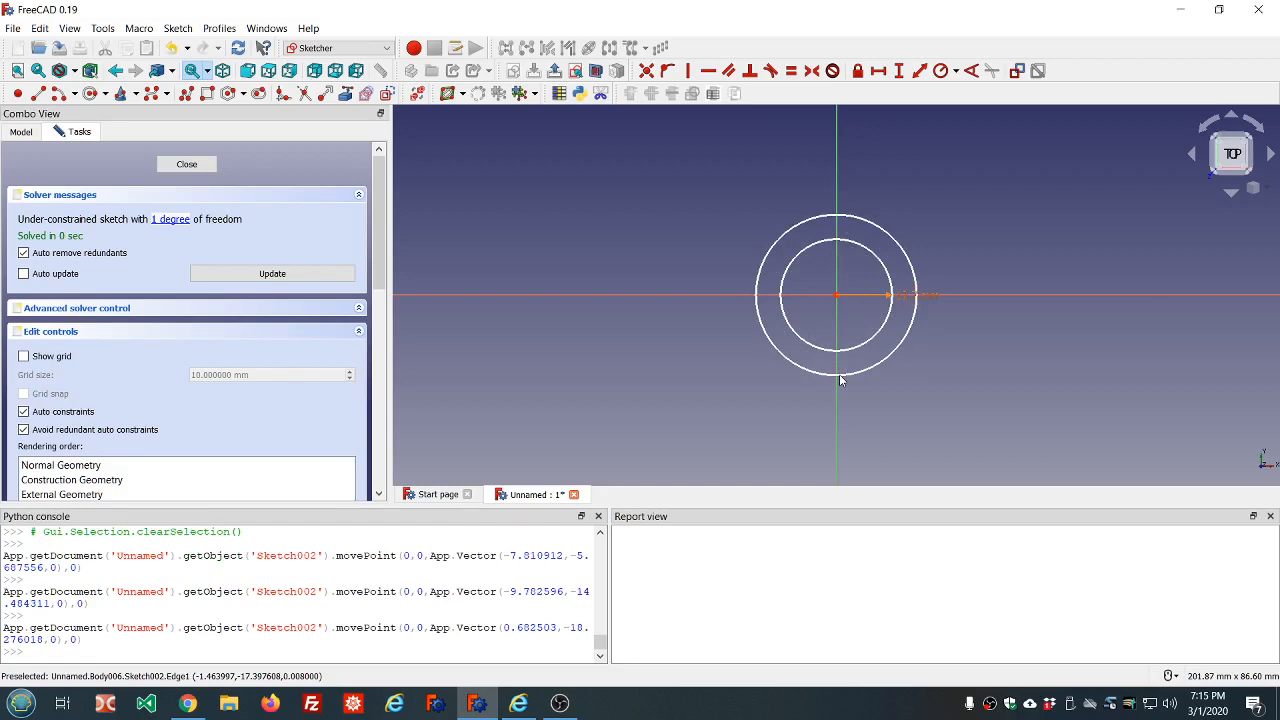
Move the radius dimension label aside, constrain the unconstrained circle's radius with dd.ddOuter_radius-dd.ddWall_thickness, and close the sketch
left_click_drag(901, 296, 951, 206)
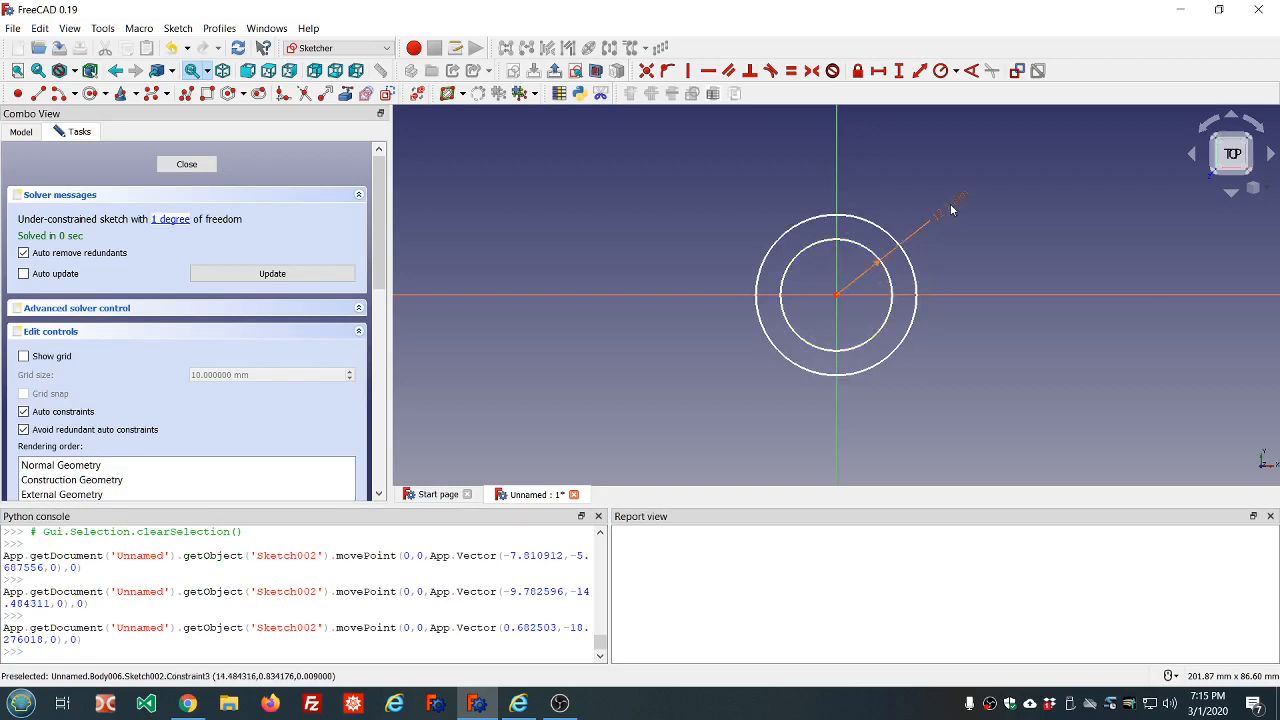
left_click(910, 263)
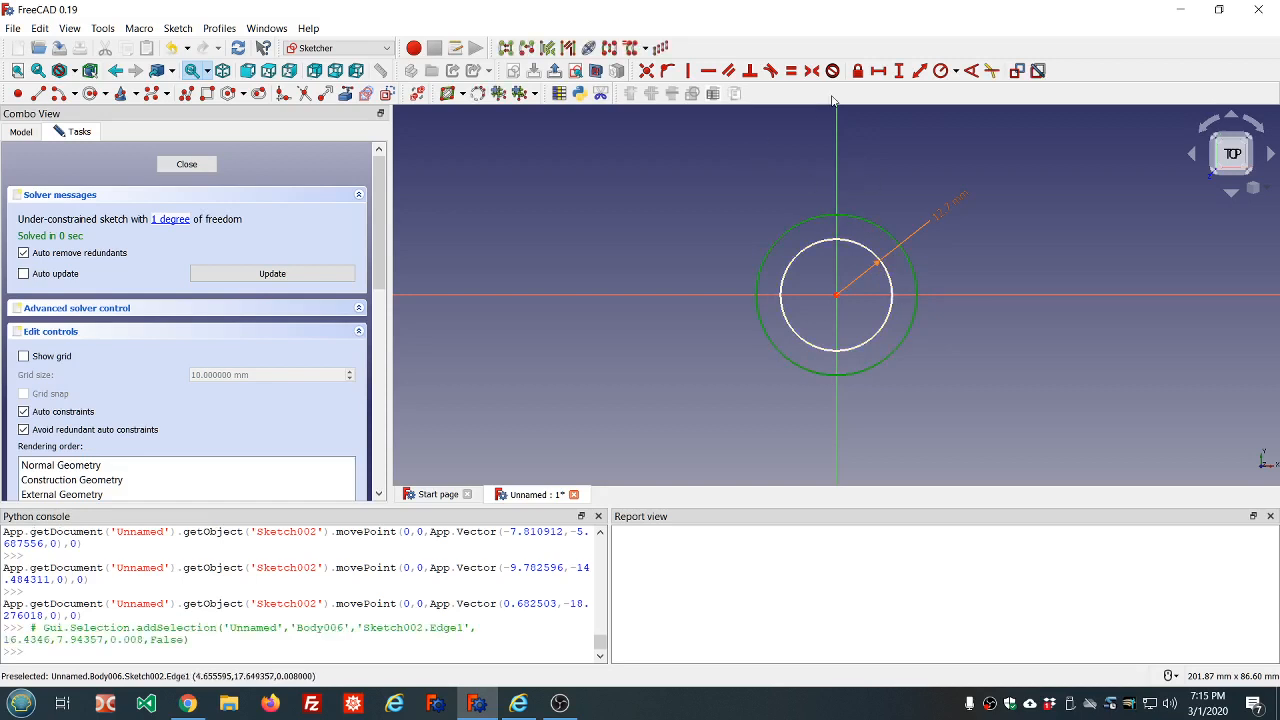
left_click(936, 73)
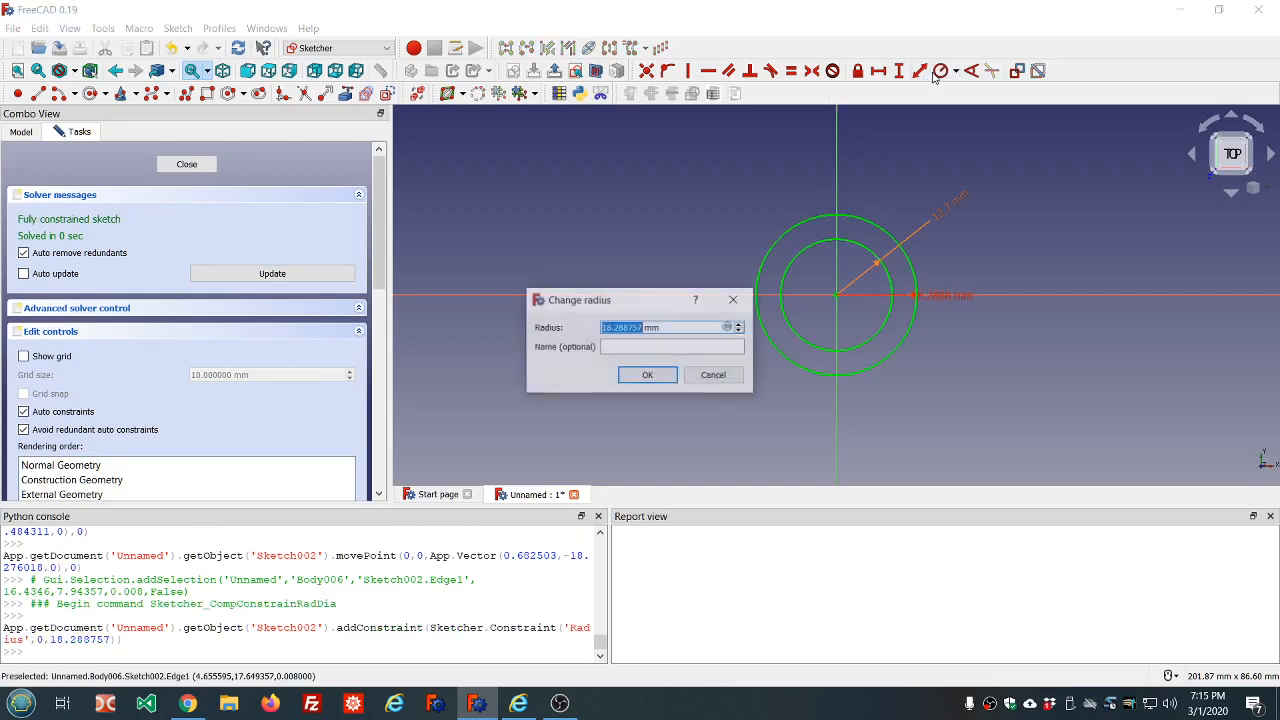
type("=dd.dd")
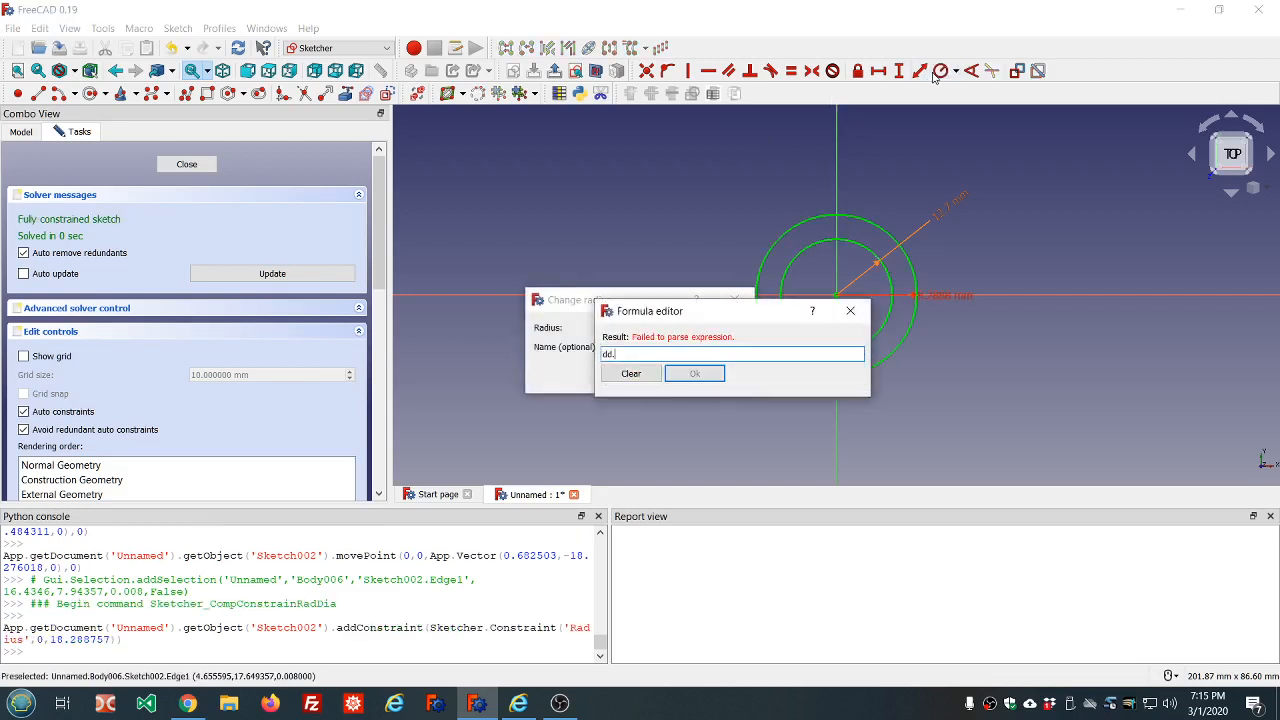
key("Down")
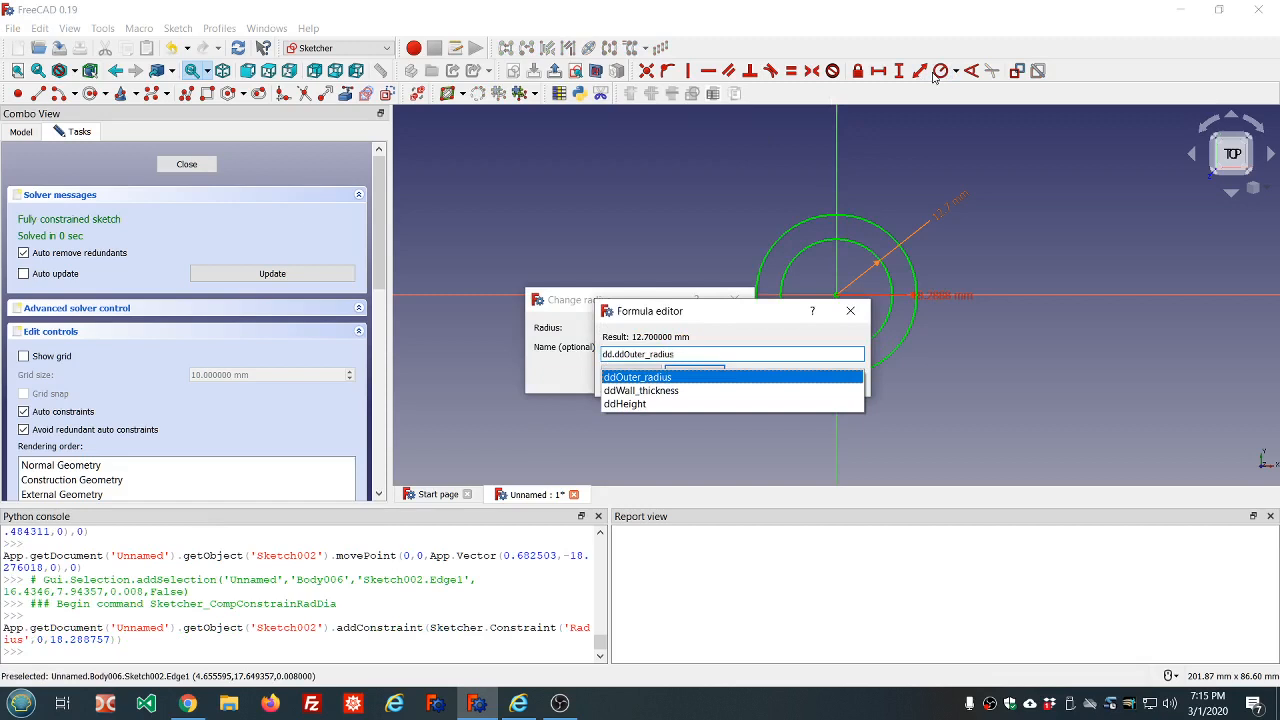
type("-dd.dd")
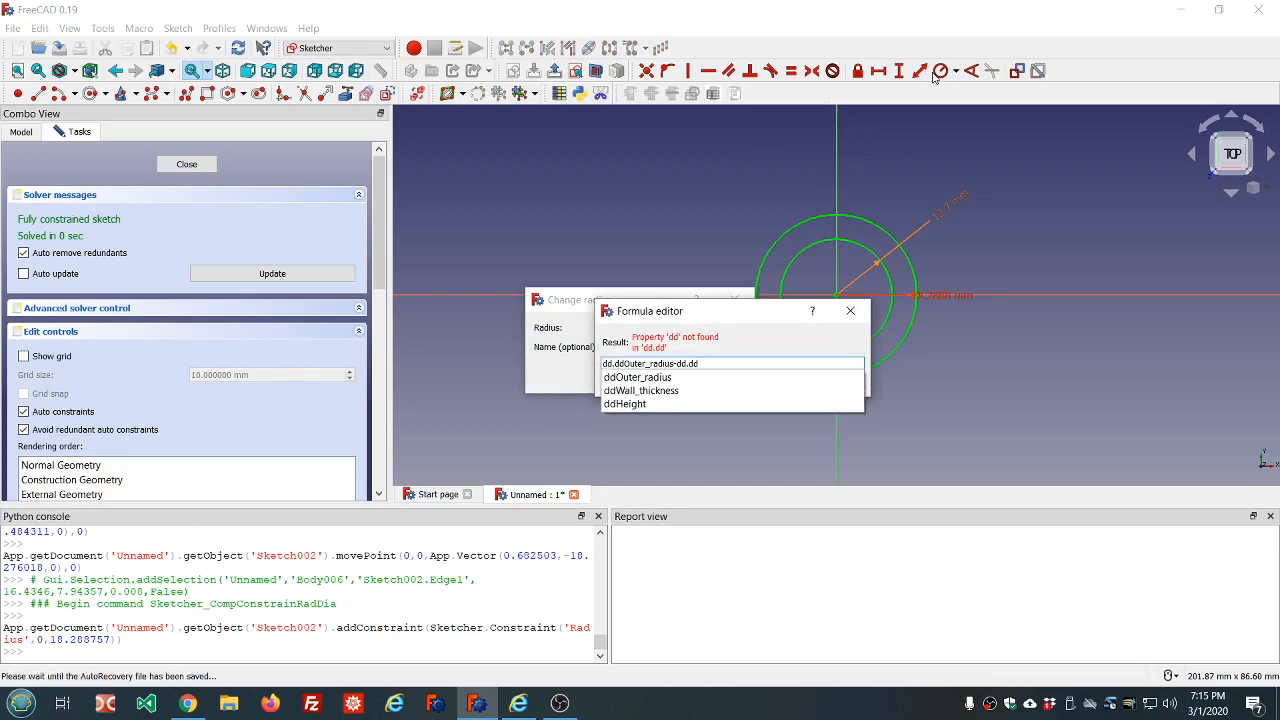
key("Down")
key("Down")
key("Return")
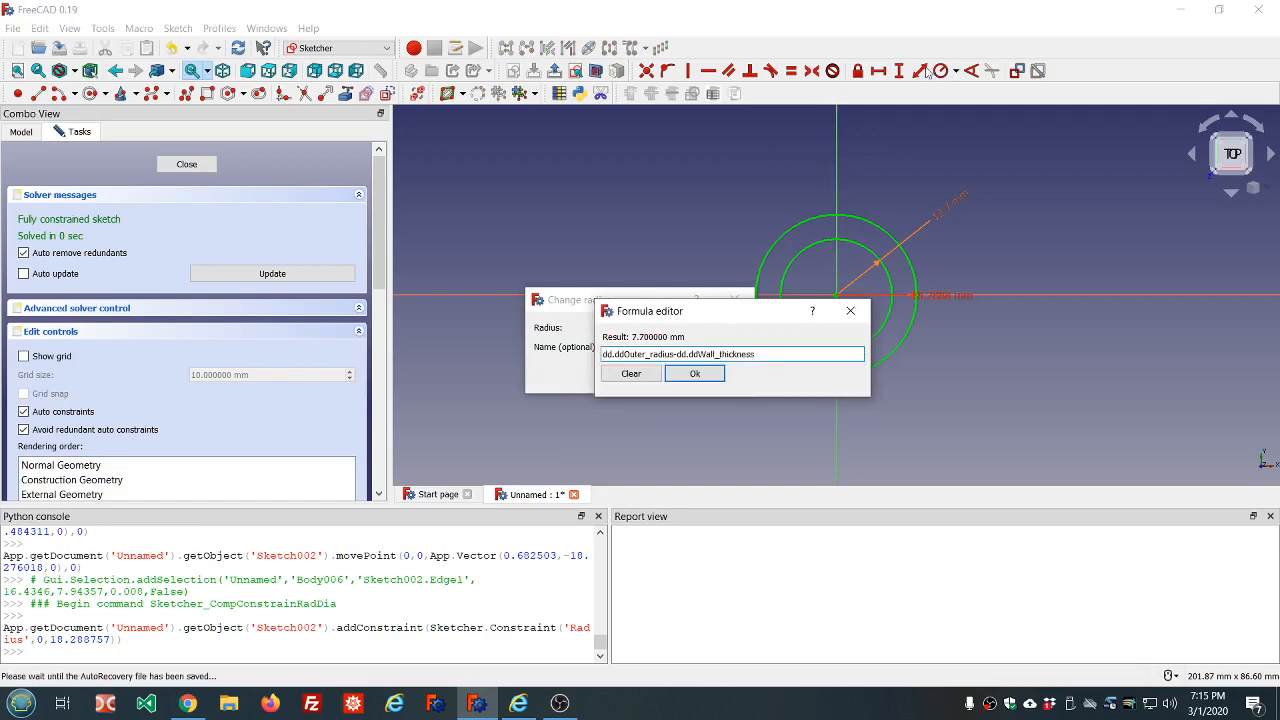
left_click(694, 372)
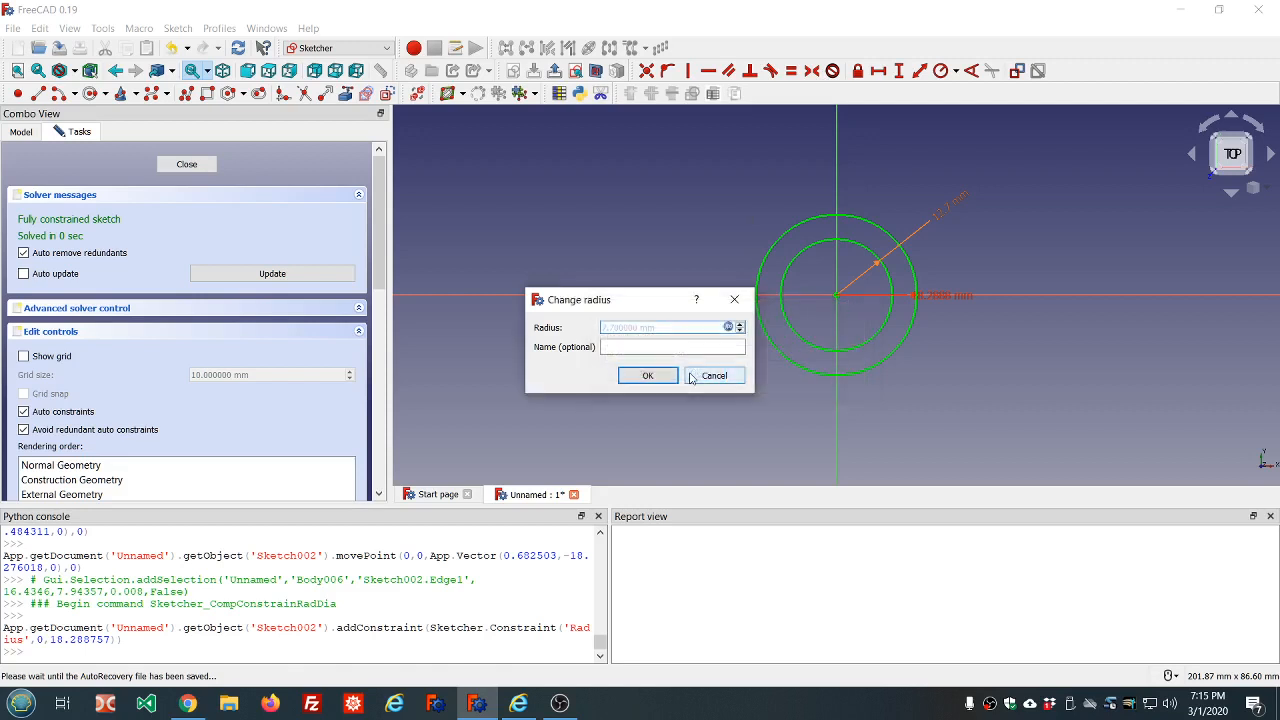
left_click(656, 373)
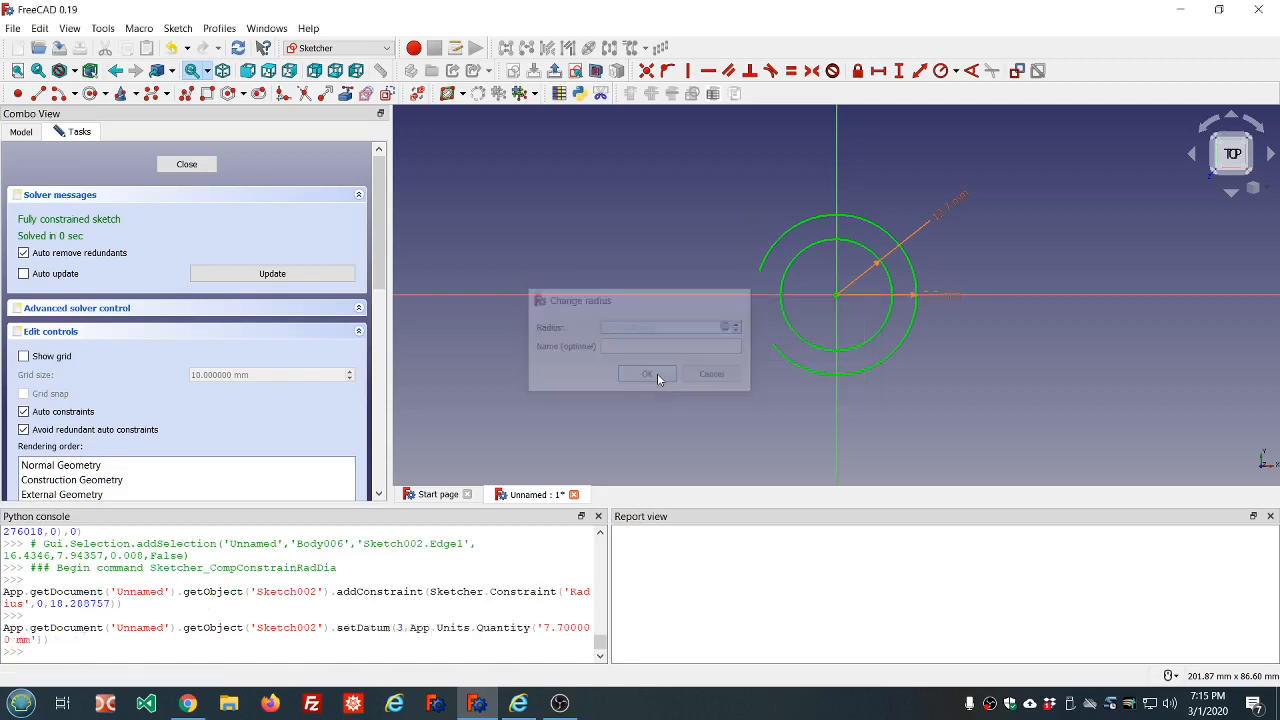
left_click(182, 165)
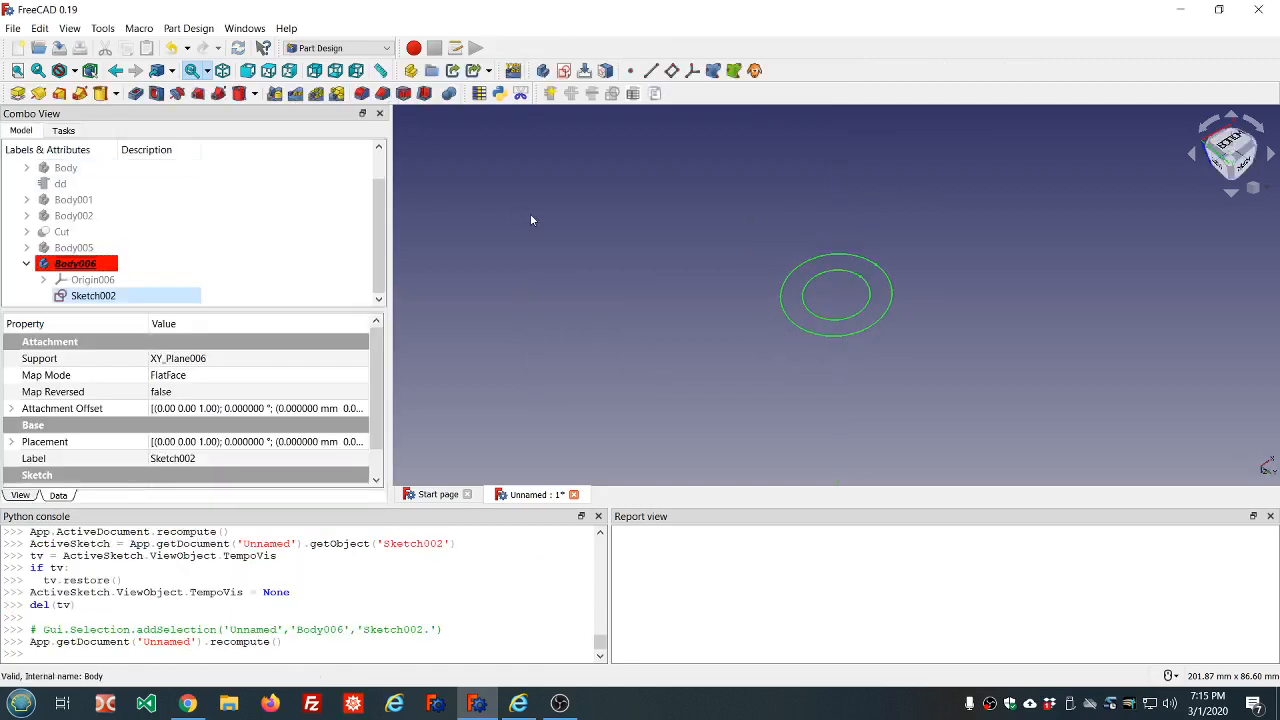
Create a second sketch in Body006 on its XY base plane
left_click(407, 238)
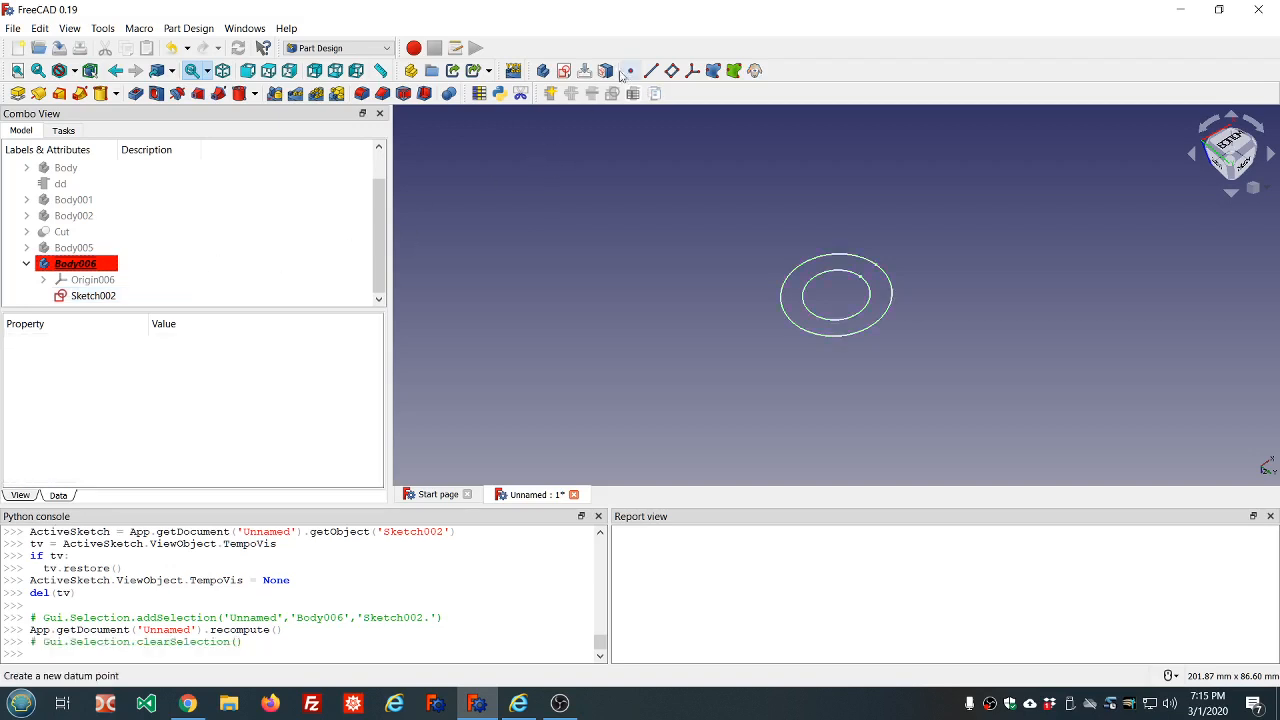
left_click(564, 71)
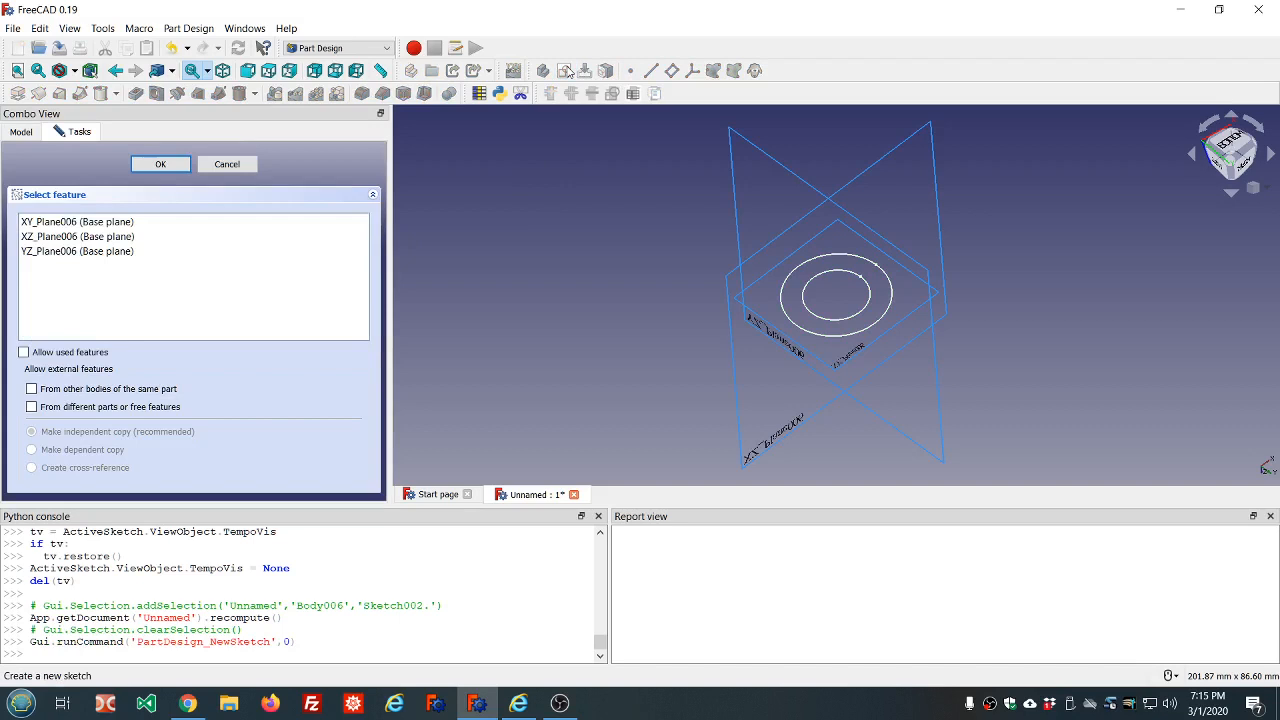
left_click(95, 222)
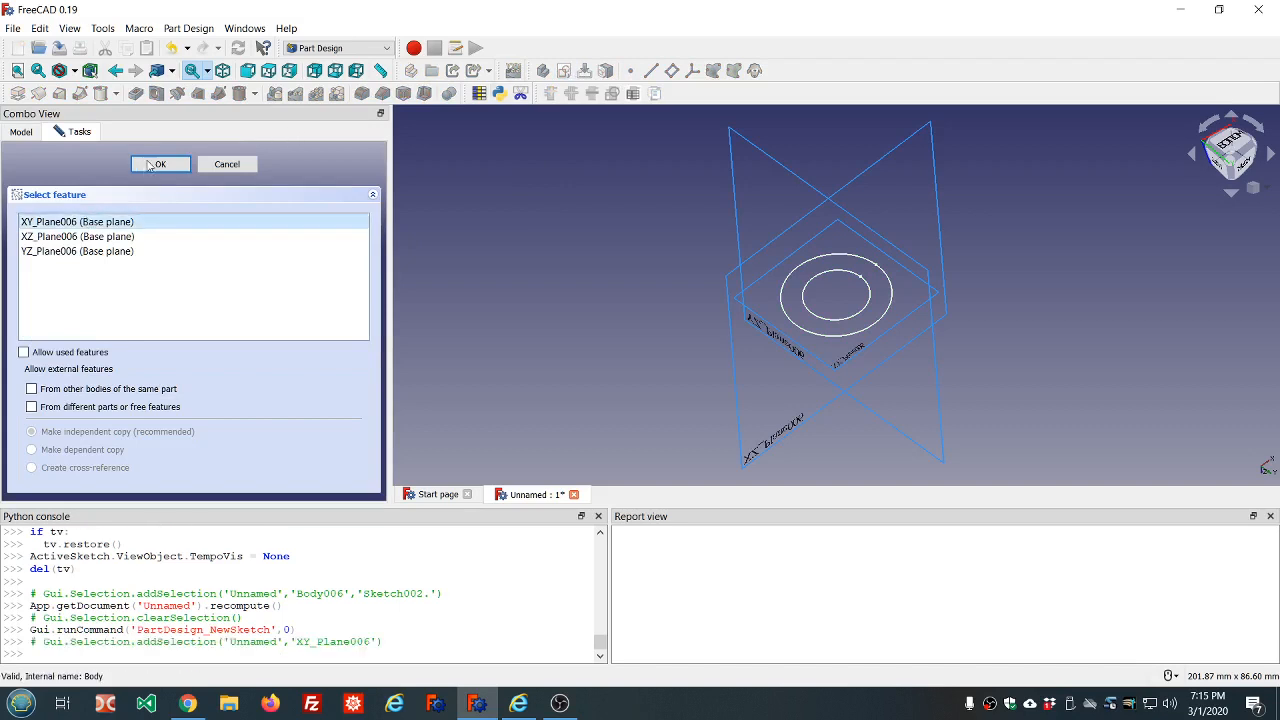
left_click(152, 165)
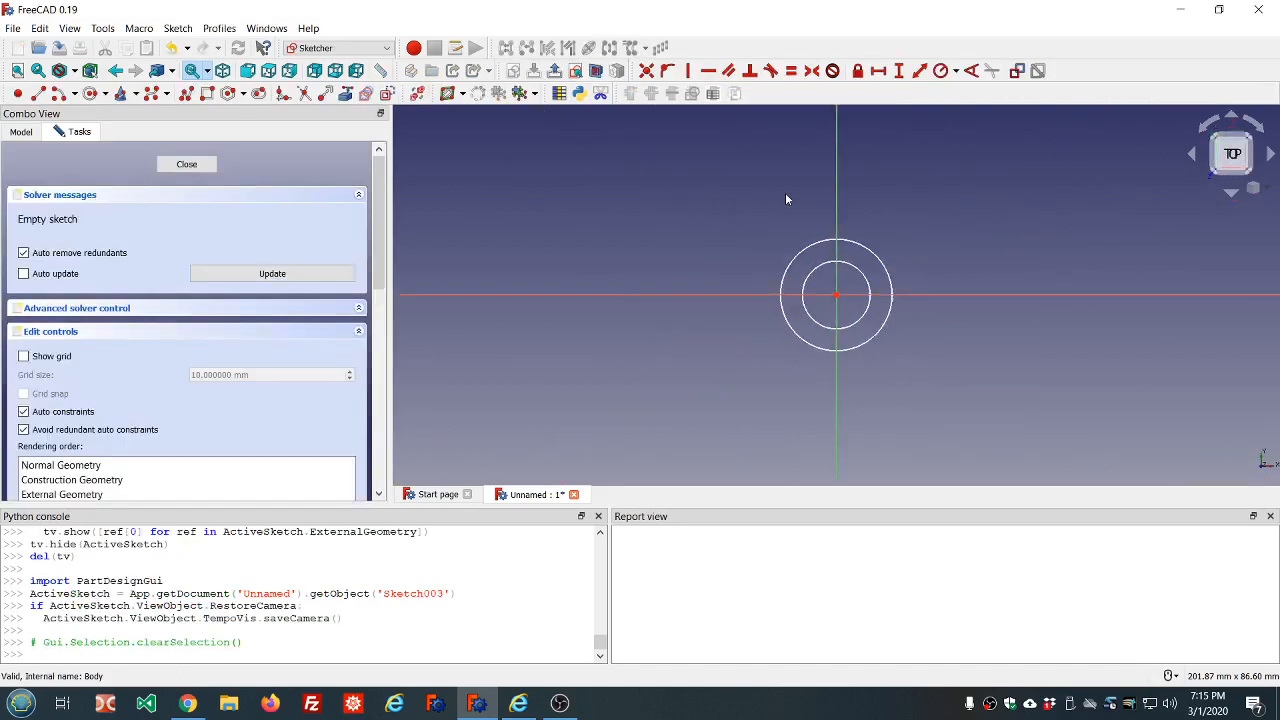
Carbon-copy the concentric circles of Sketch002 with their constraints into the new sketch and close it
left_click(365, 95)
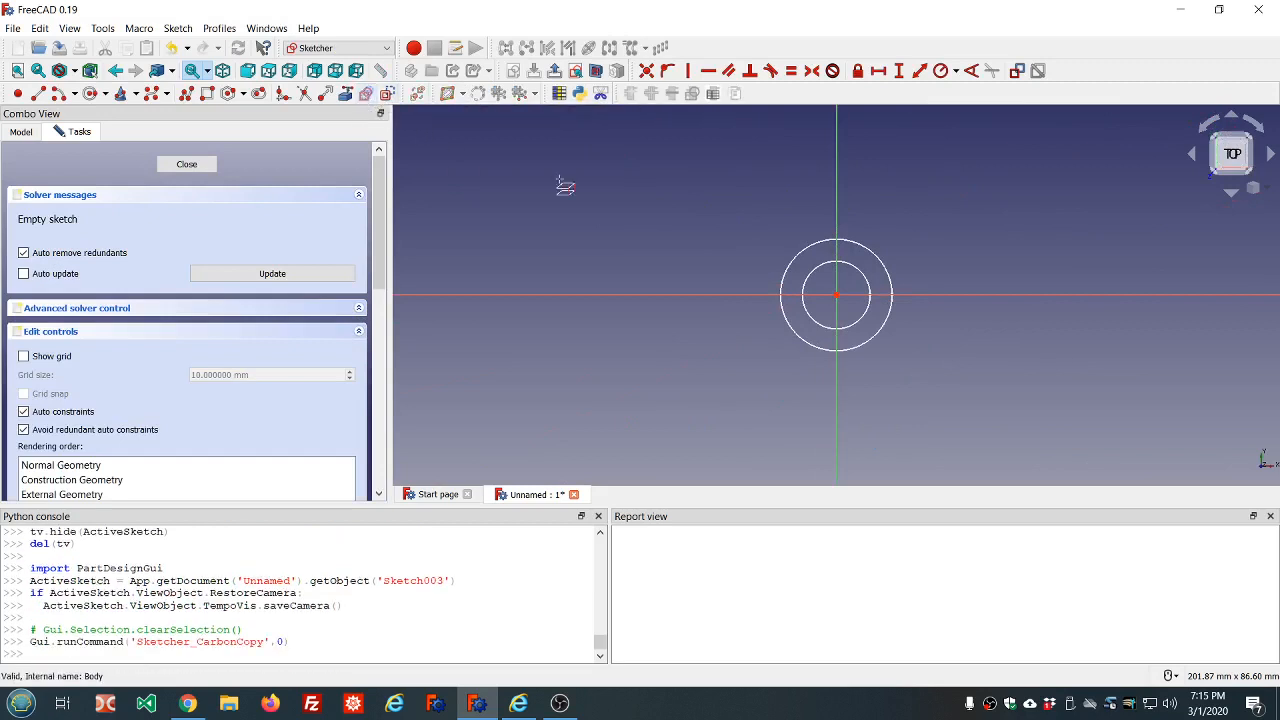
left_click(800, 253)
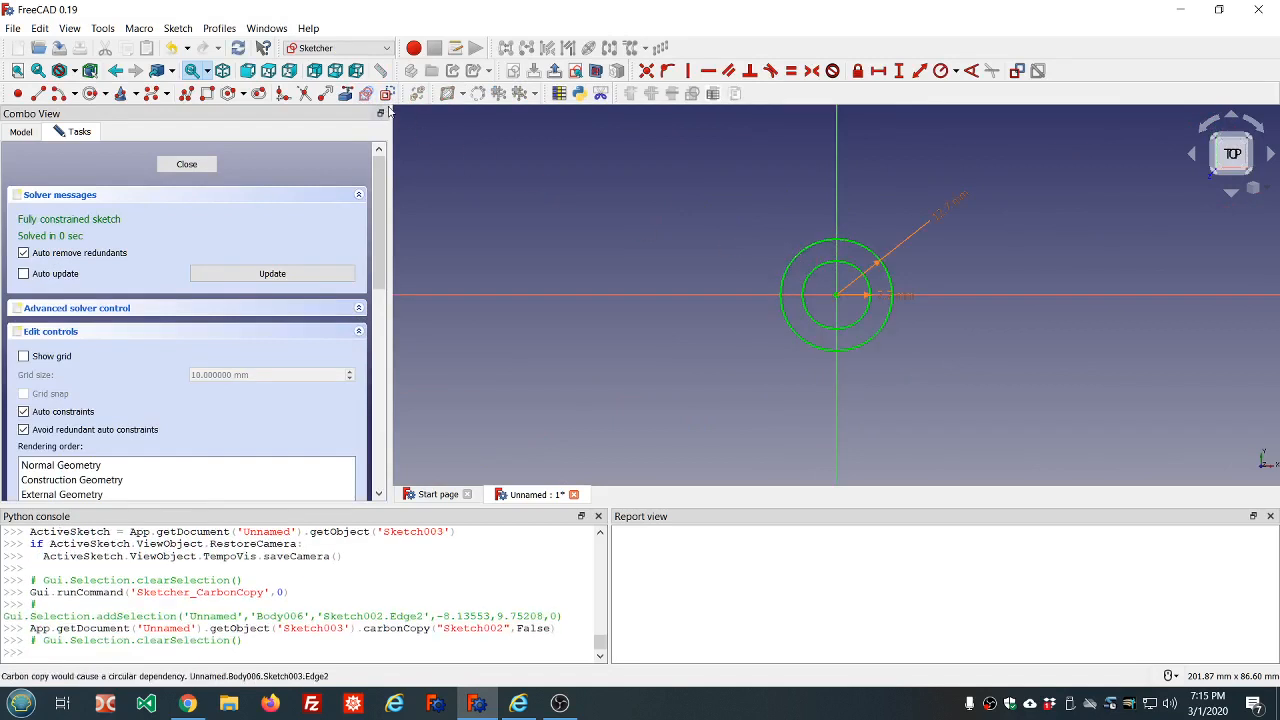
left_click(185, 166)
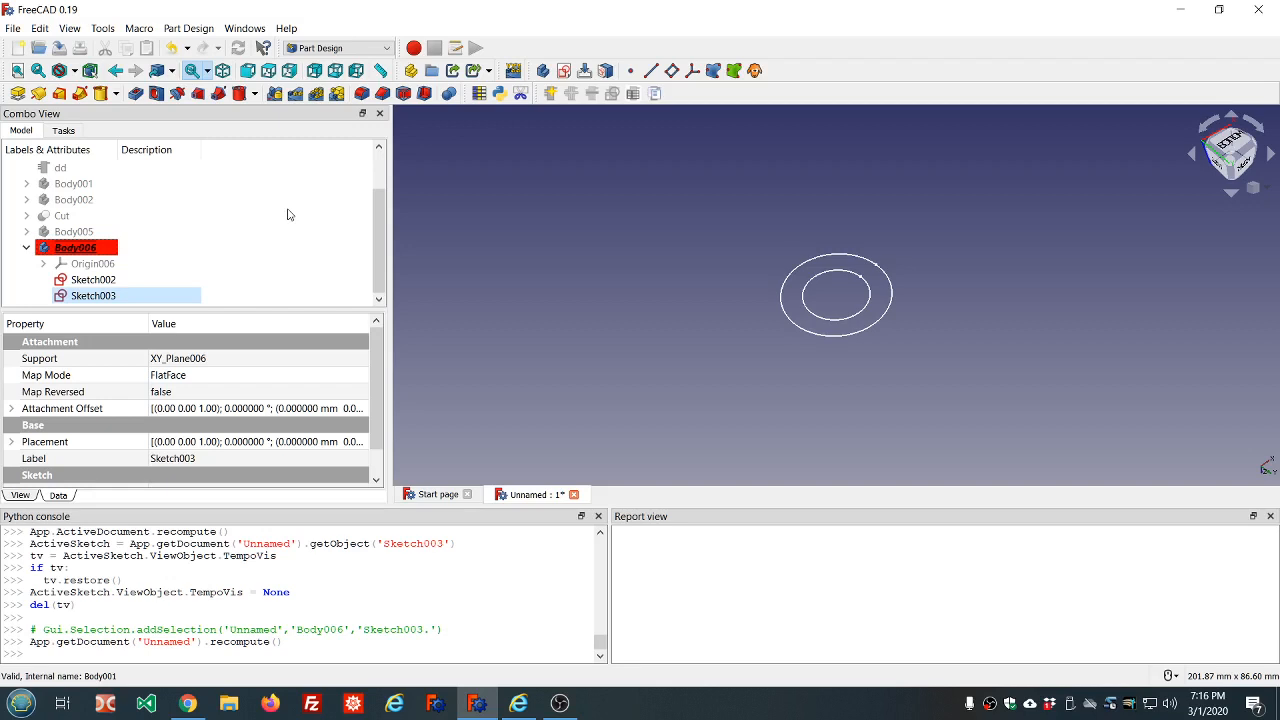
Drive the z position of Sketch003's attachment offset with the expression dd.ddHeight
left_click(105, 296)
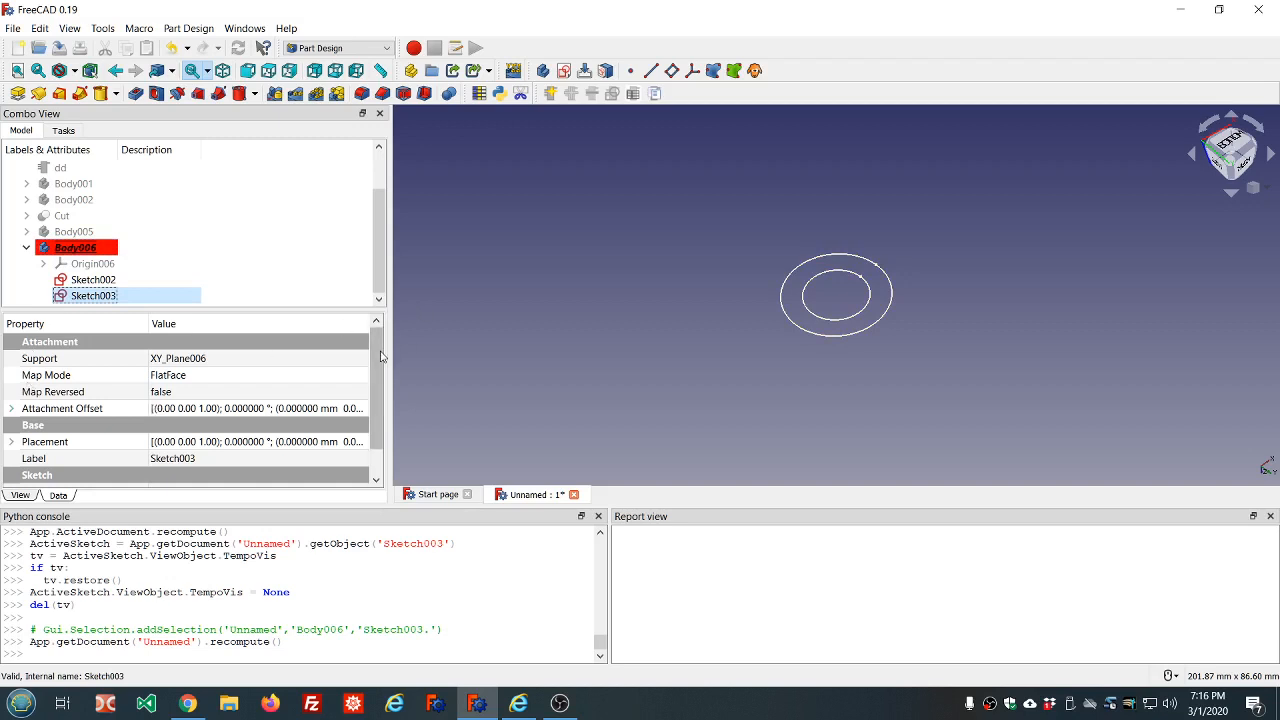
scroll(380, 357, "down", 1)
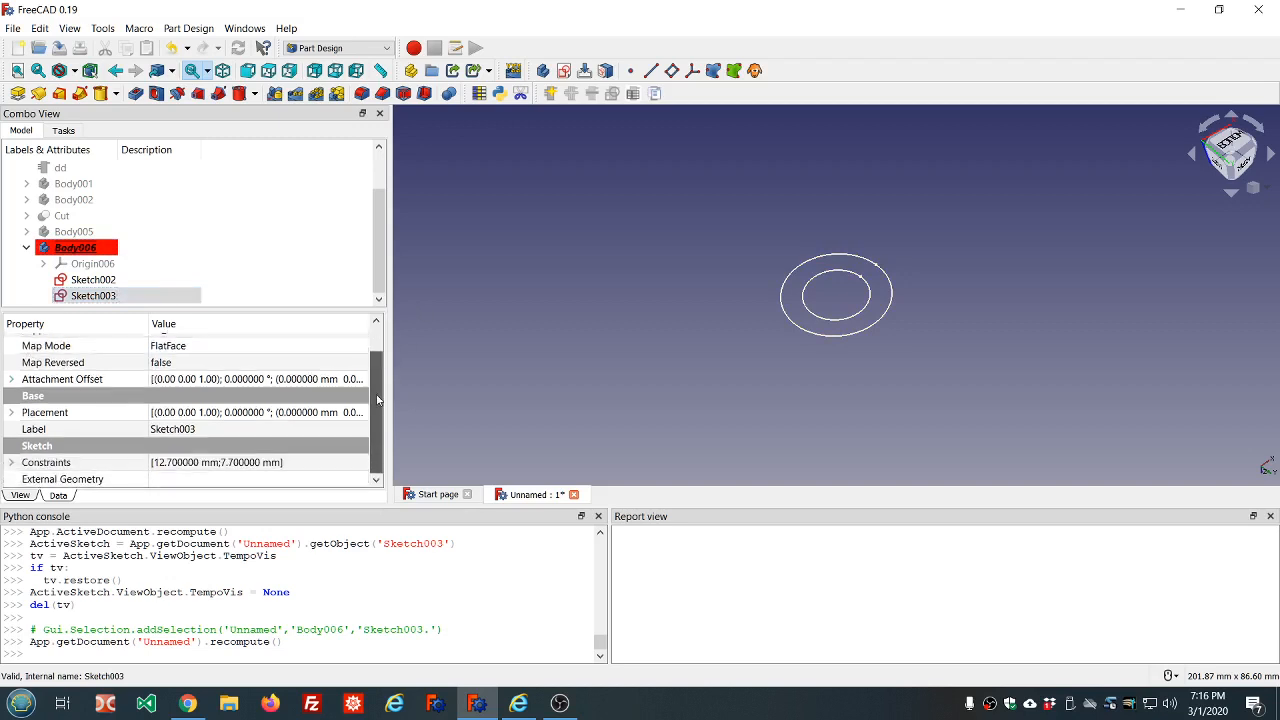
left_click(13, 380)
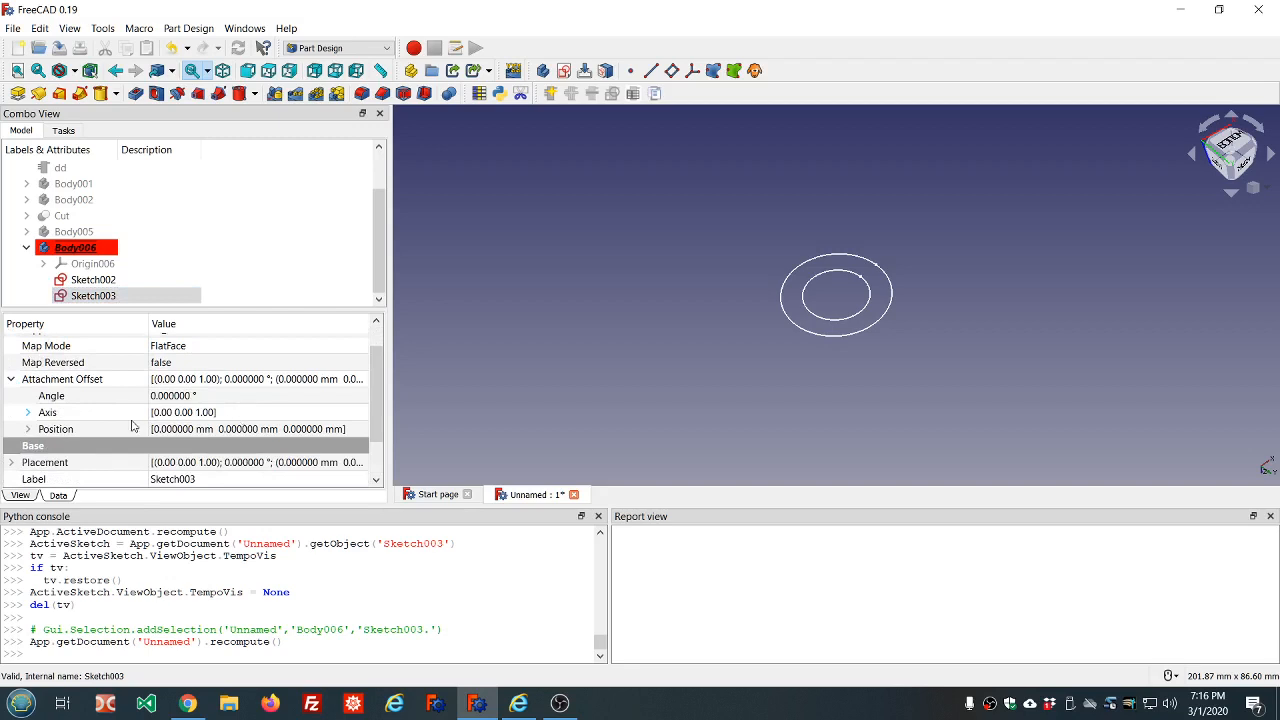
left_click(27, 429)
left_click(241, 478)
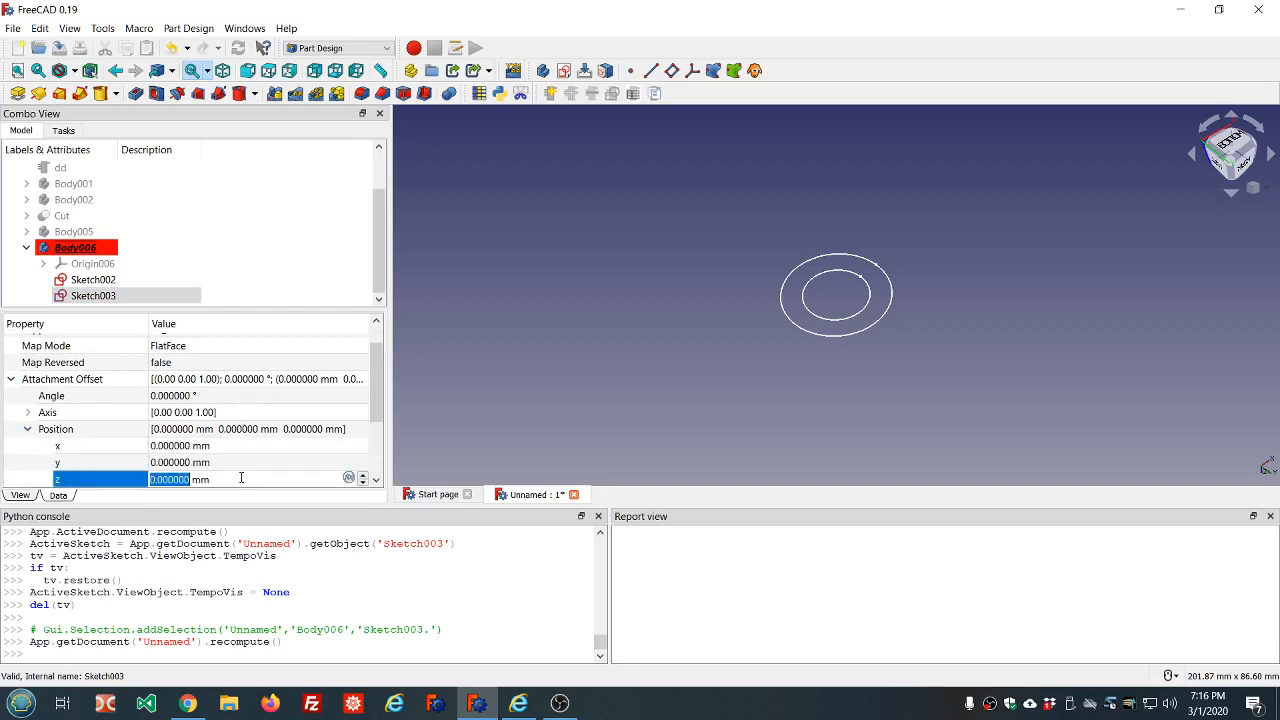
key("equal")
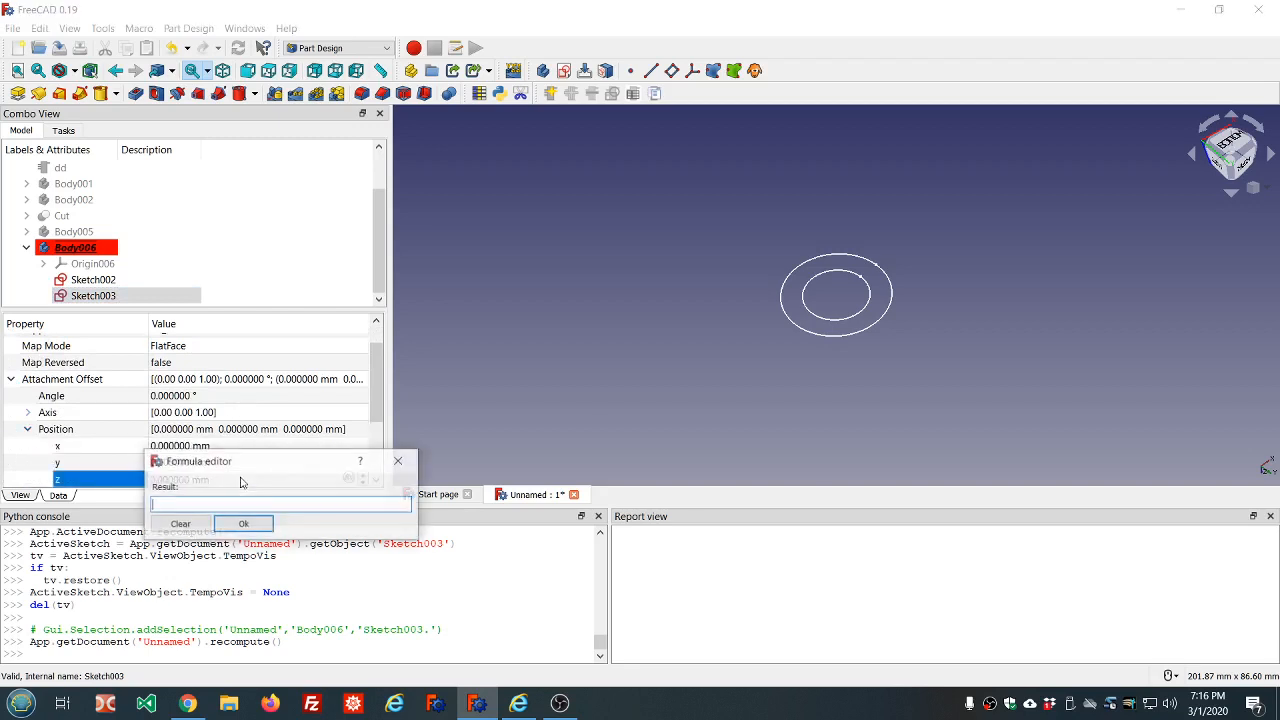
type("dd.dd")
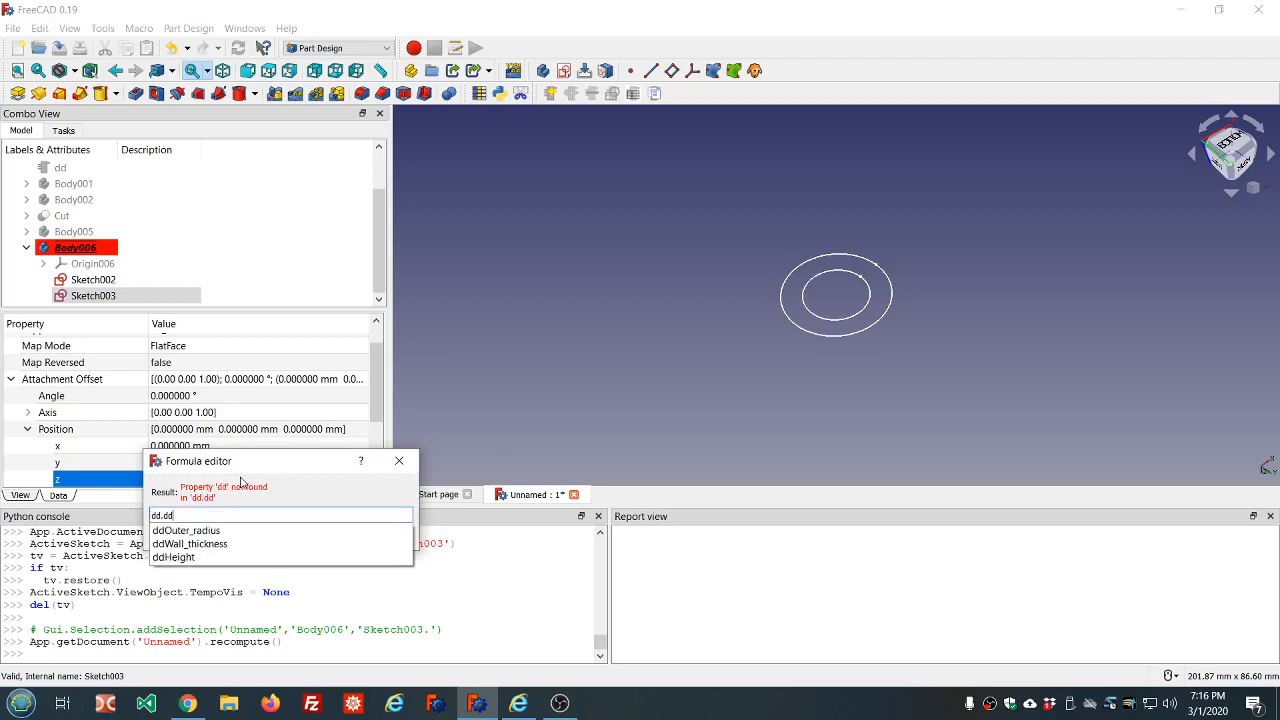
left_click(181, 561)
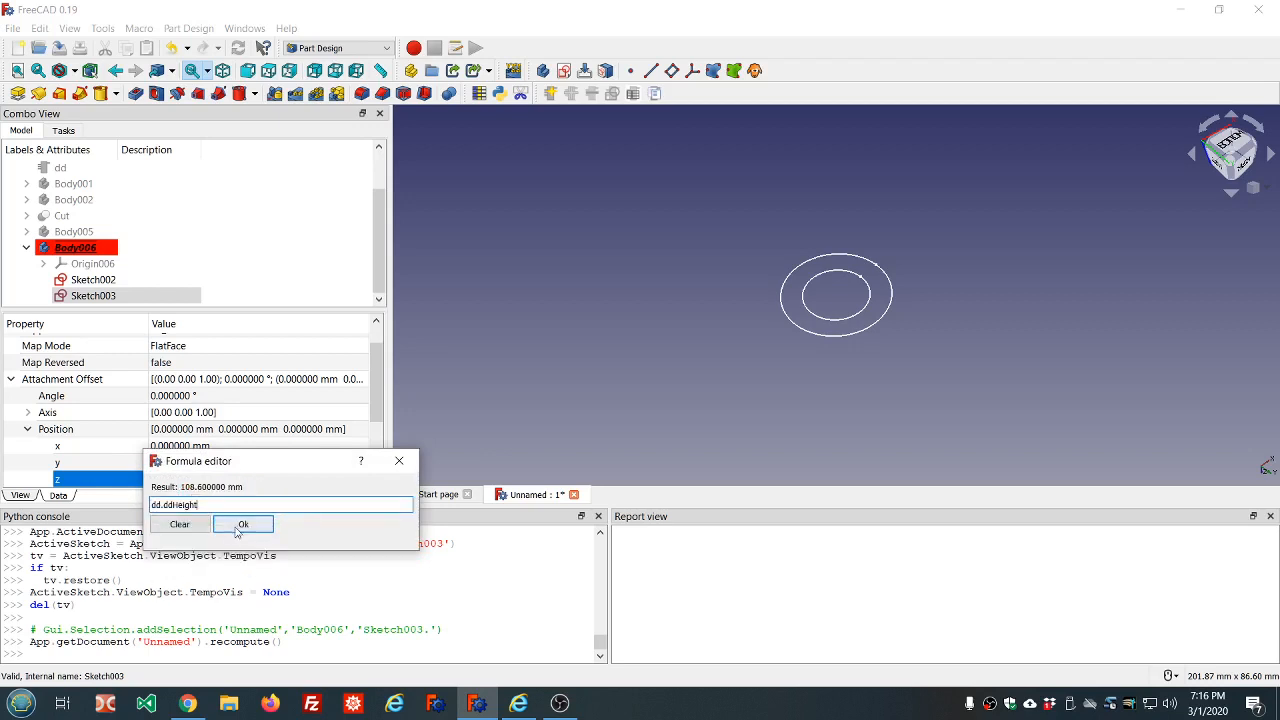
left_click(243, 524)
left_click(314, 223)
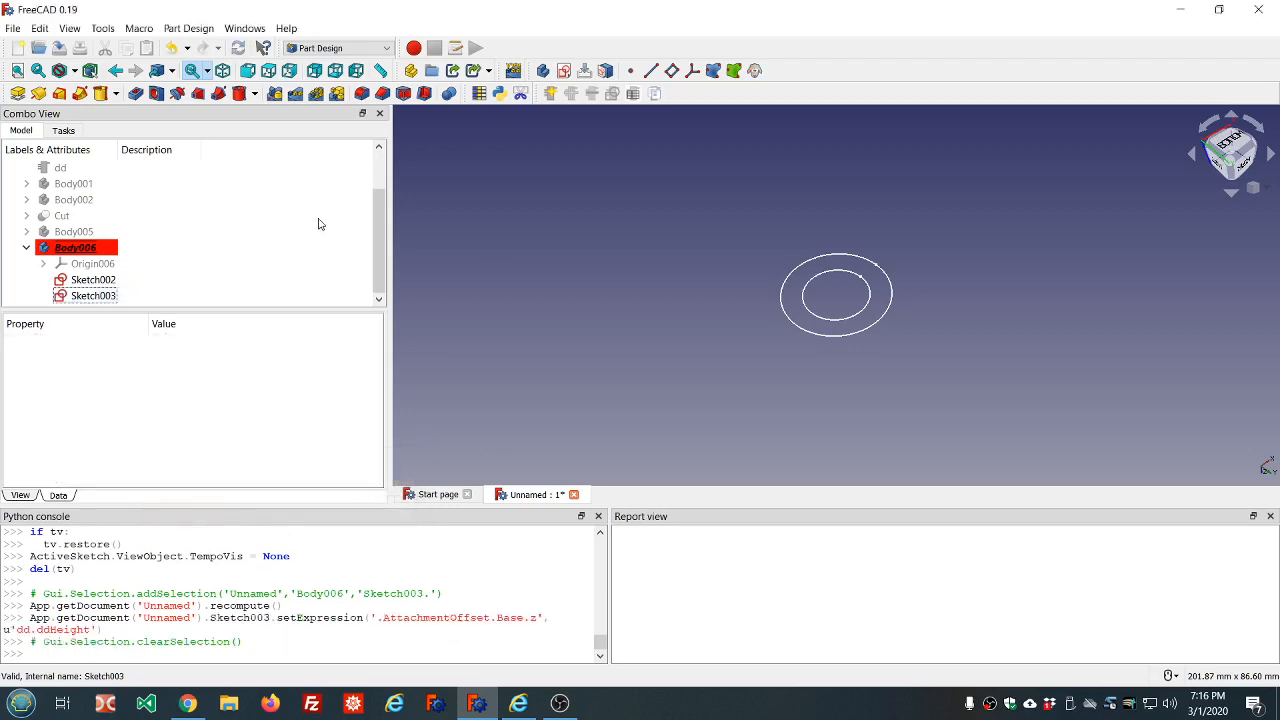
Start an additive loft in Body006 using Sketch003 as the profile
scroll(714, 305, "down", 4)
scroll(722, 381, "up", 4)
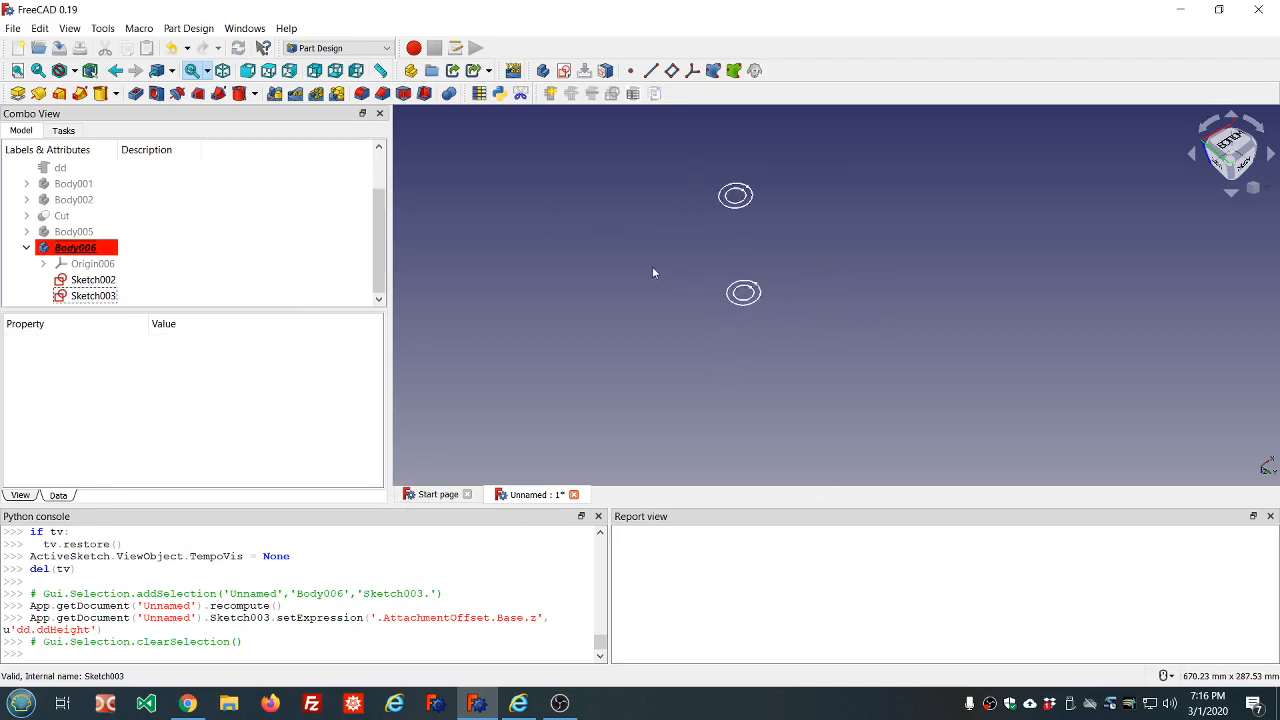
left_click(84, 296)
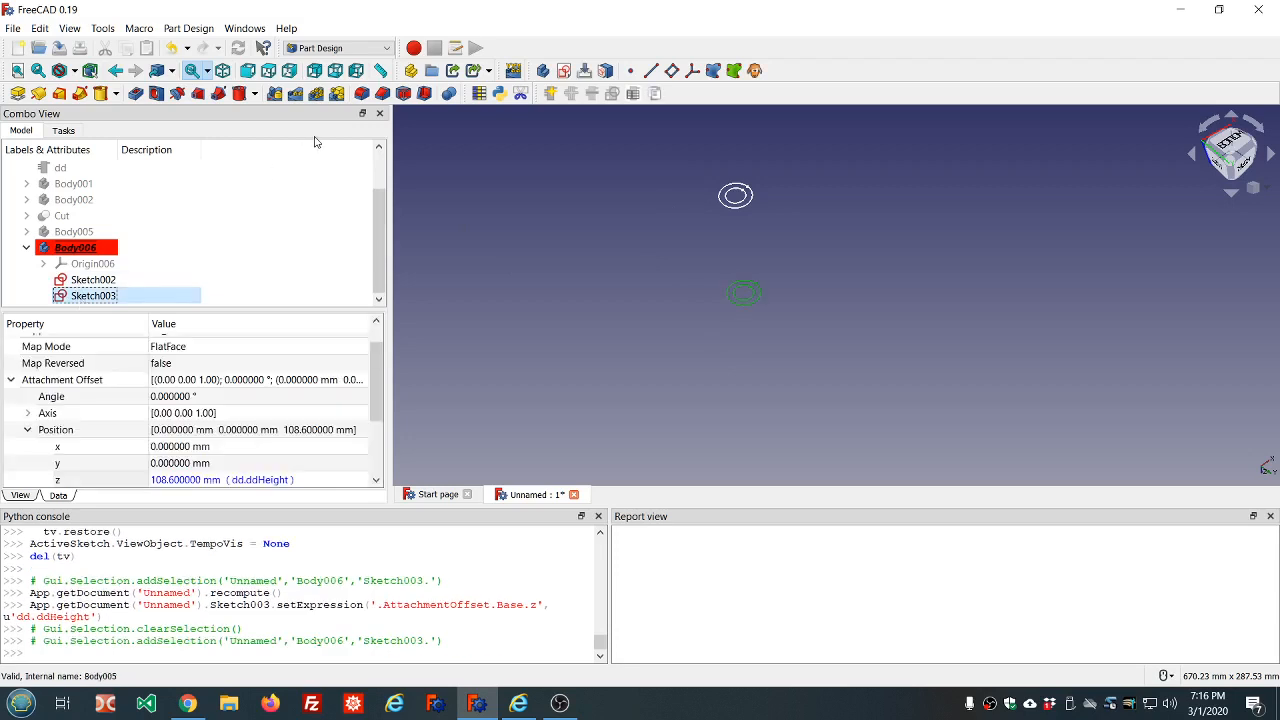
left_click(59, 93)
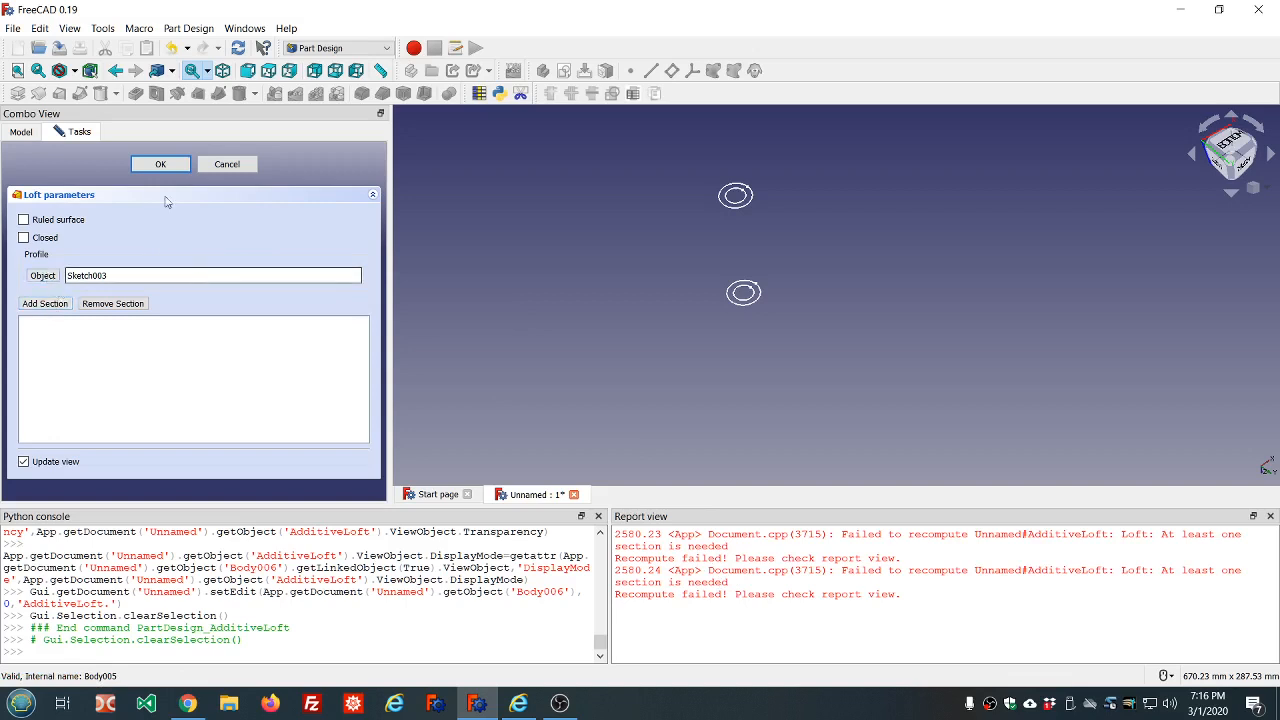
left_click(22, 132)
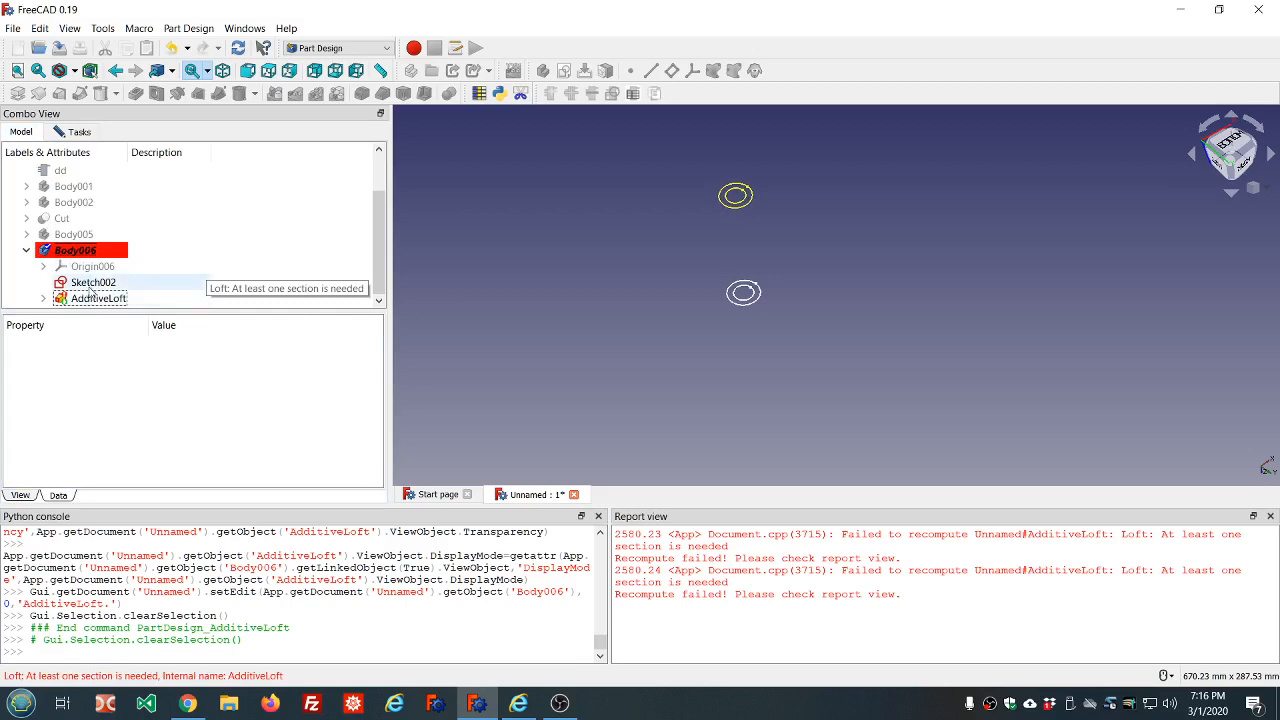
left_click(68, 135)
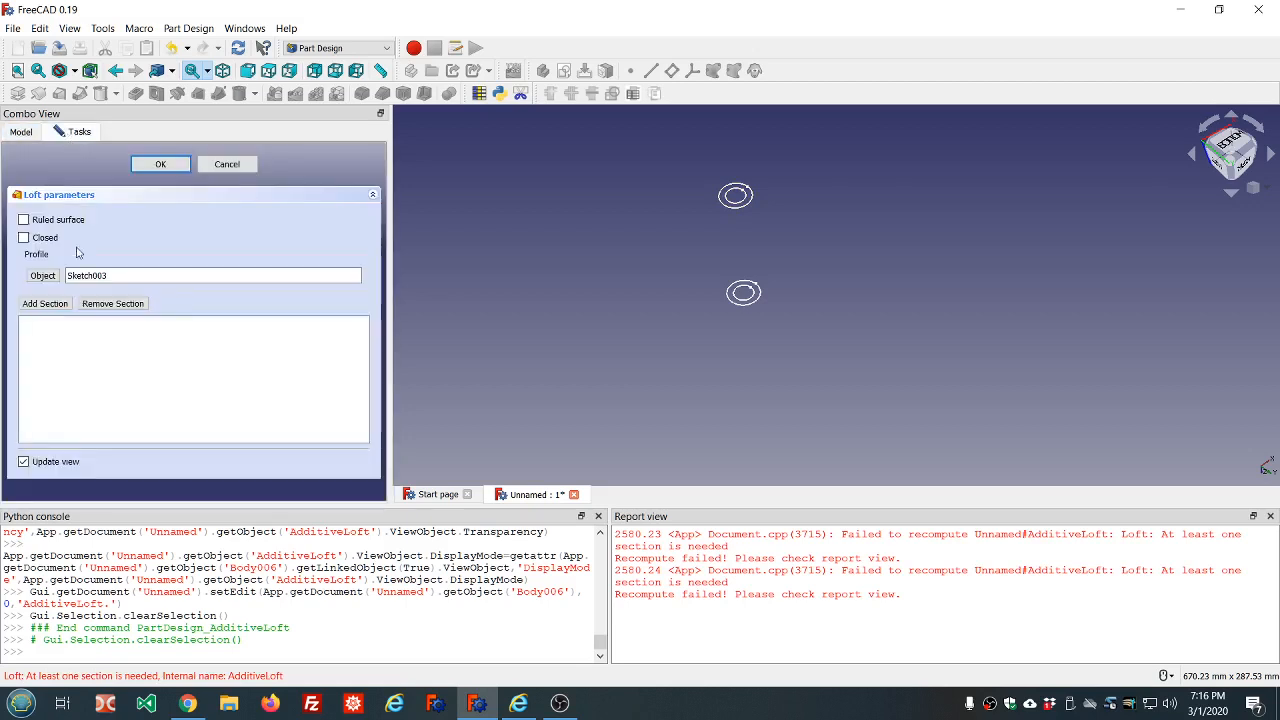
left_click(44, 305)
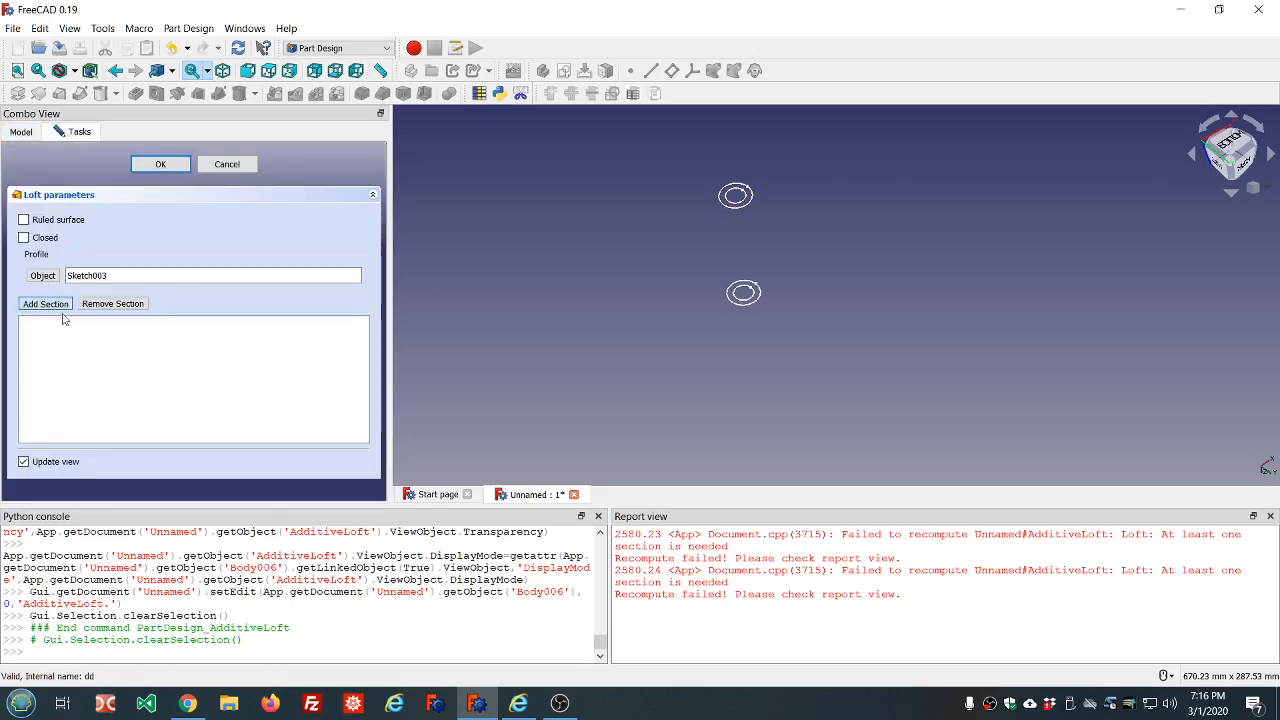
left_click(750, 306)
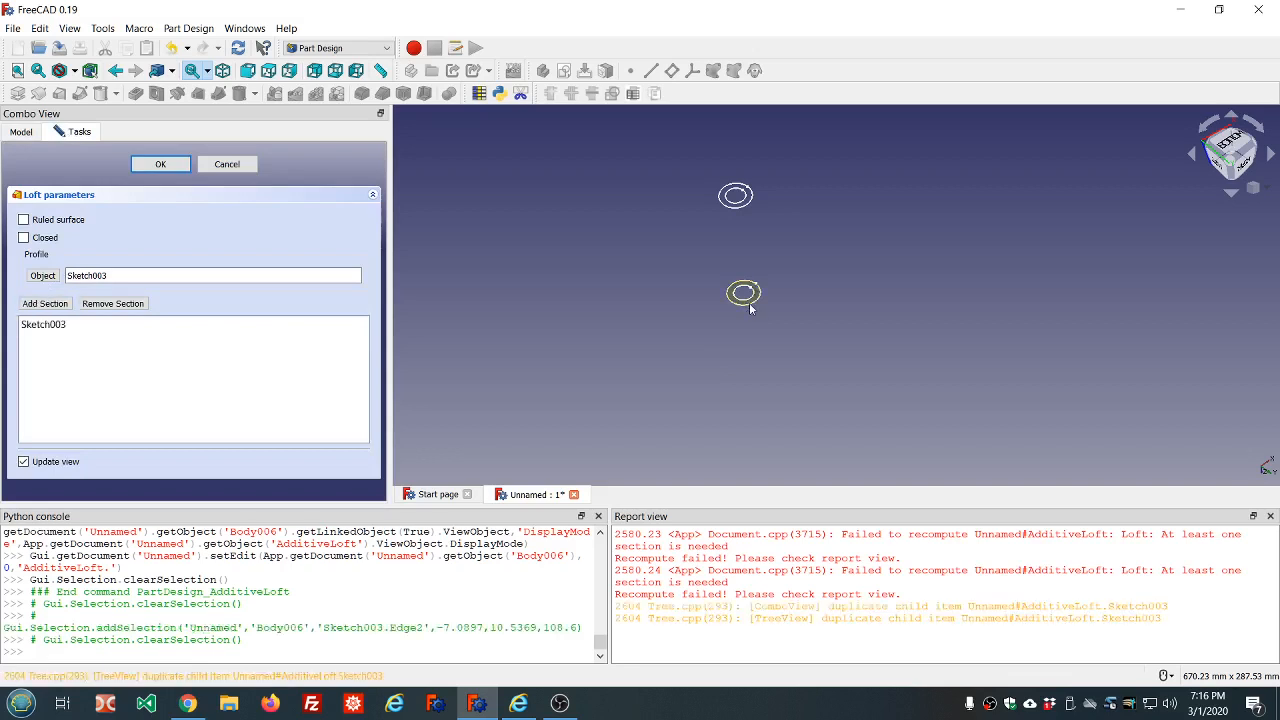
left_click(113, 306)
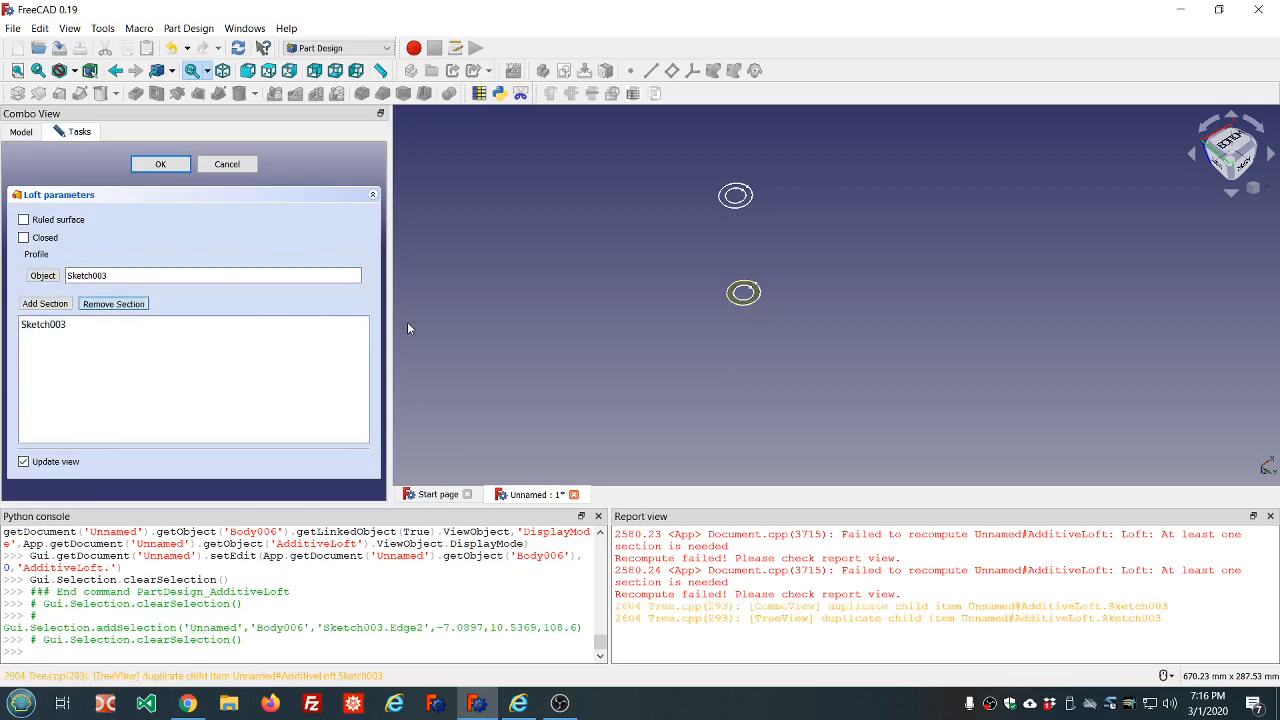
left_click(748, 304)
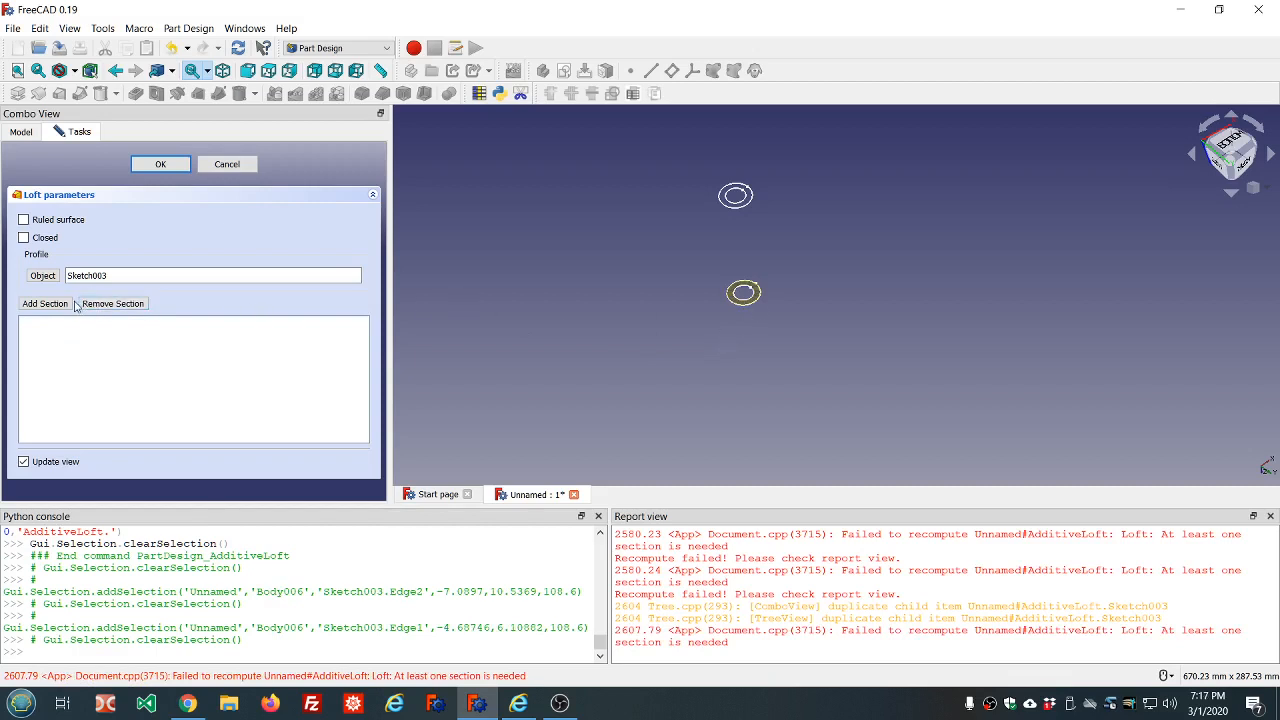
Add Sketch002, the base-plane circles, as the loft's section to form the tube
left_click(45, 304)
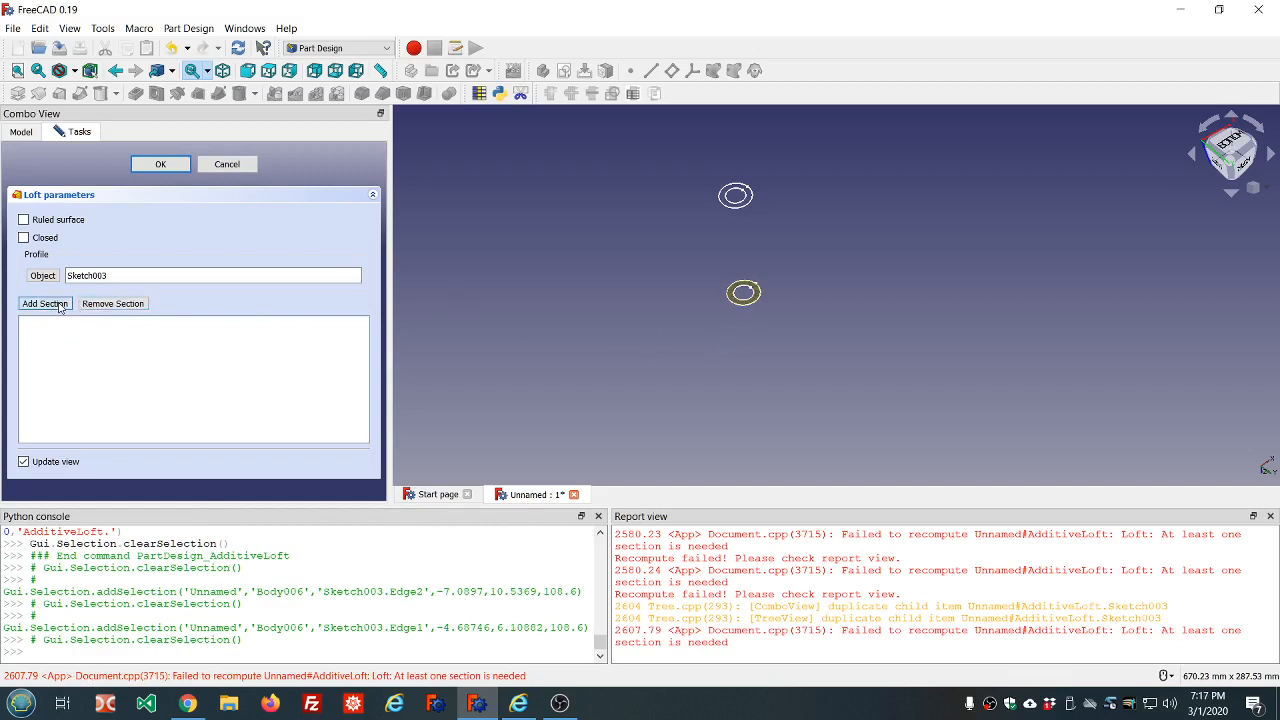
left_click(748, 202)
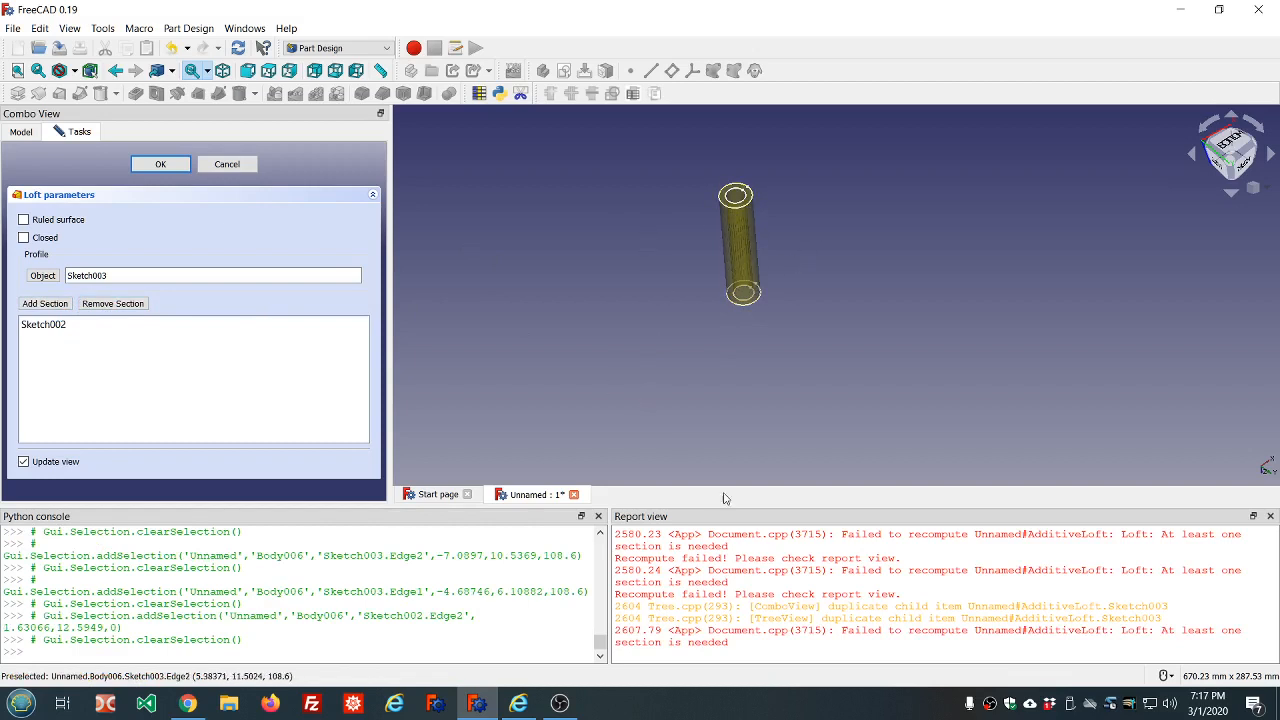
Clear the report messages and accept the additive loft between Sketch003 and Sketch002
right_click(741, 586)
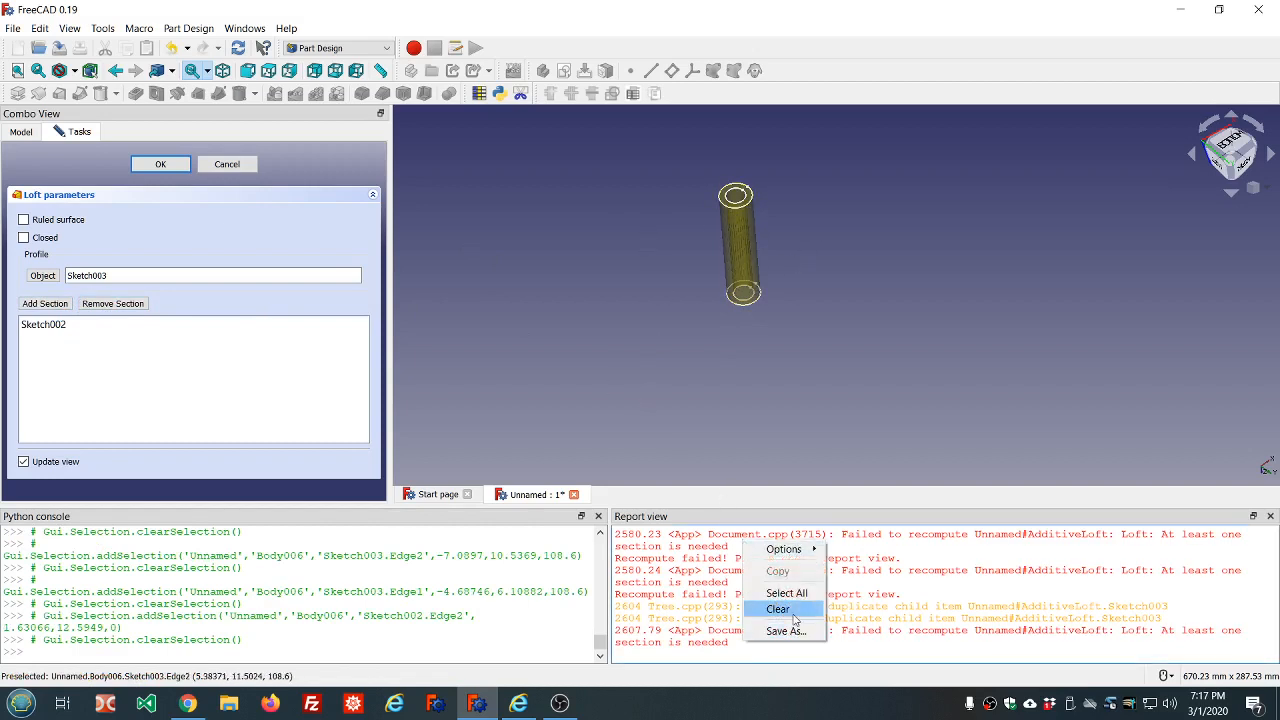
left_click(775, 609)
left_click(160, 164)
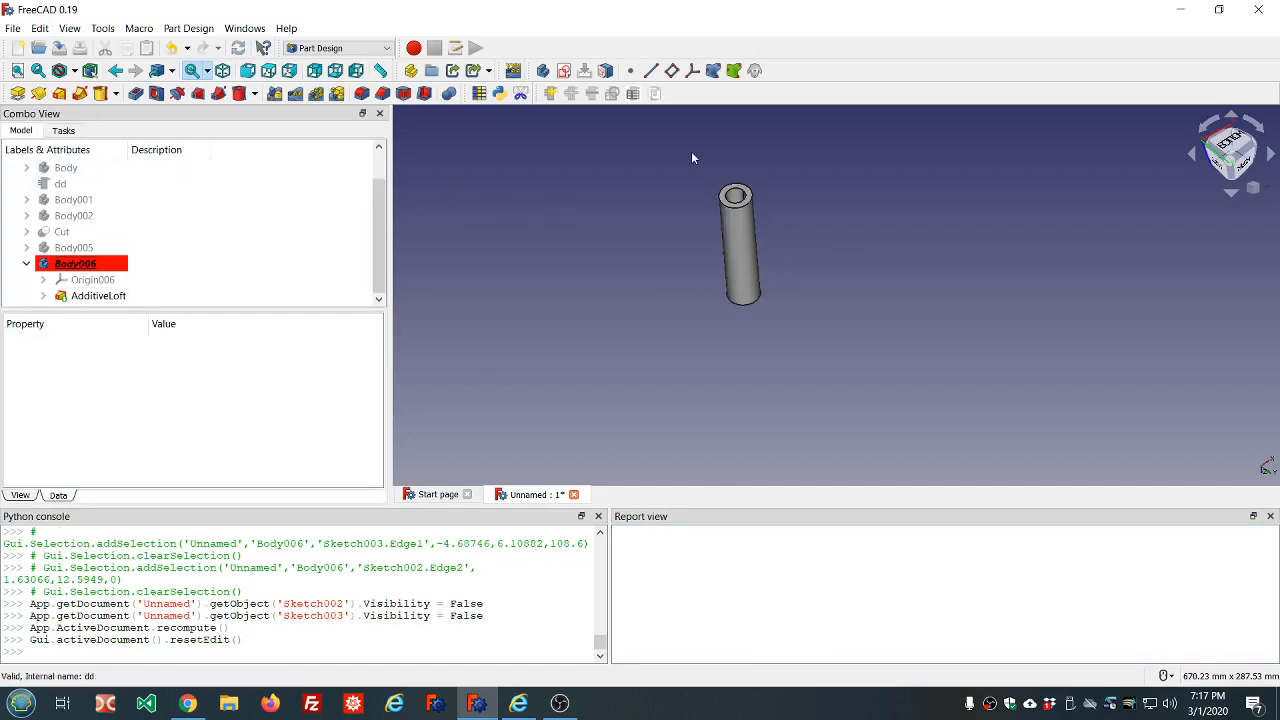
middle_click_drag(692, 158, 585, 137)
scroll(835, 315, "up", 2)
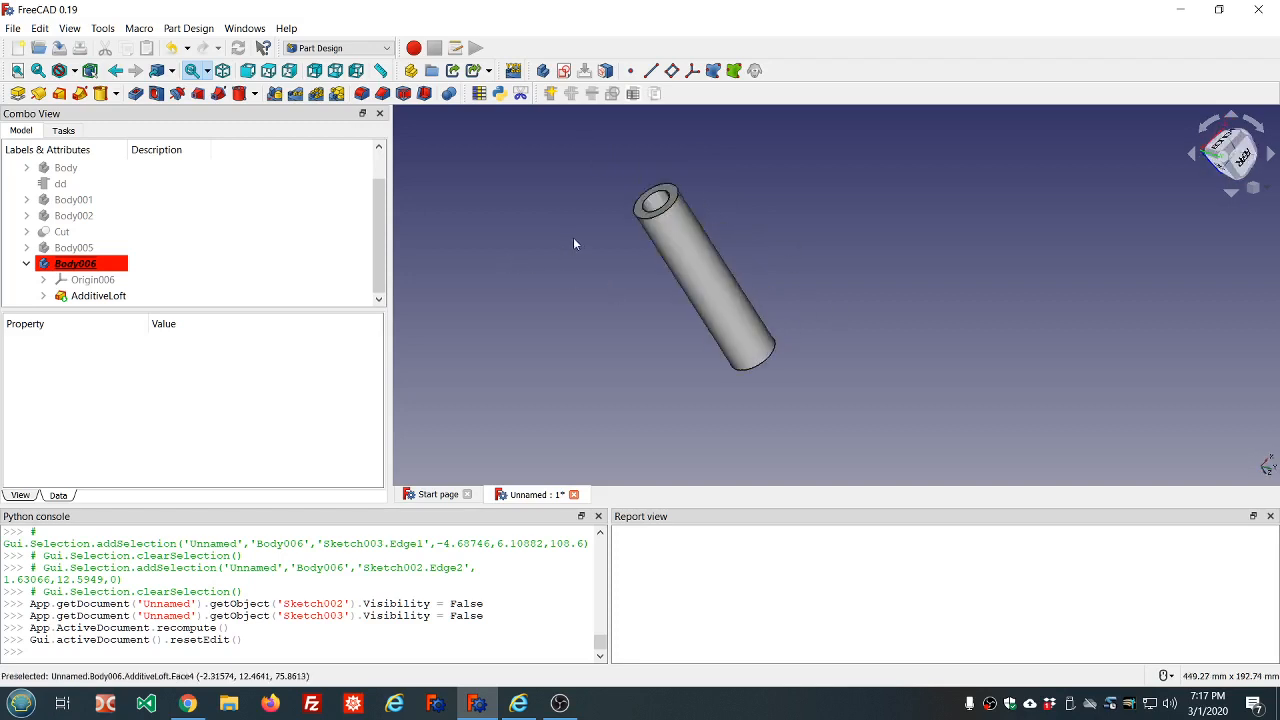
middle_click_drag(583, 217, 635, 199)
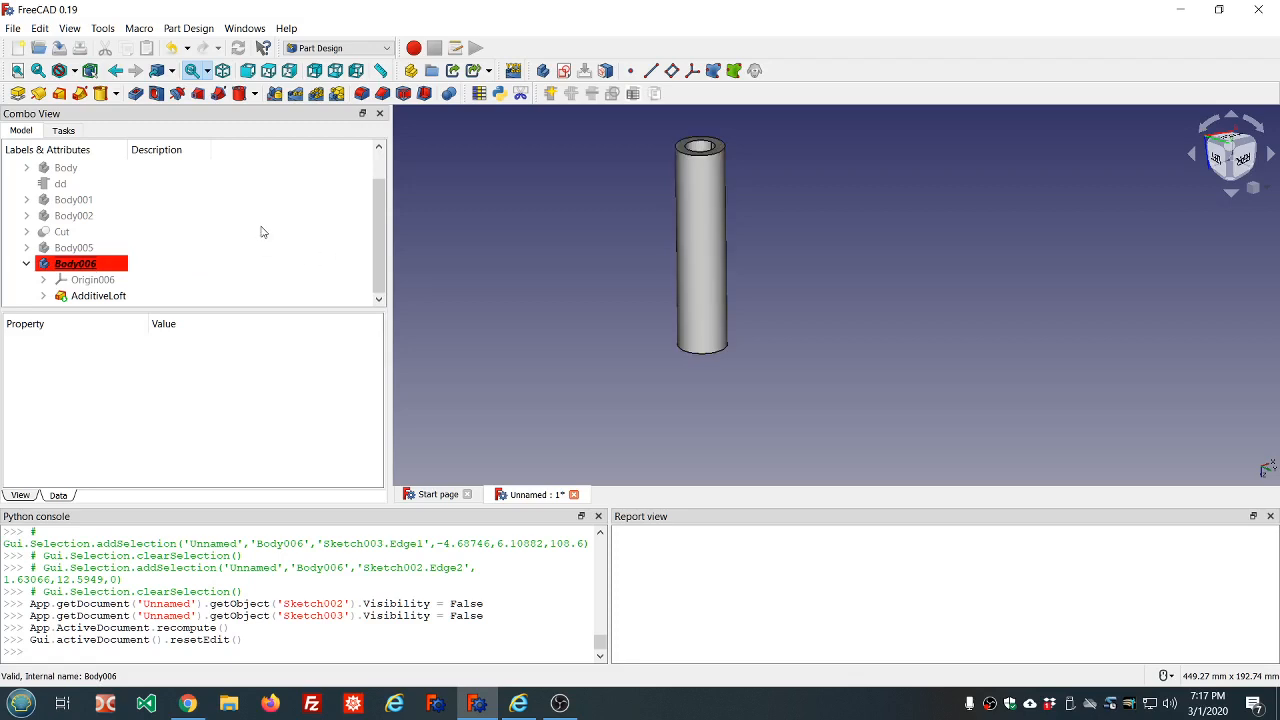
Hide the lofted tube body, Body006
left_click(186, 230)
left_click(185, 263)
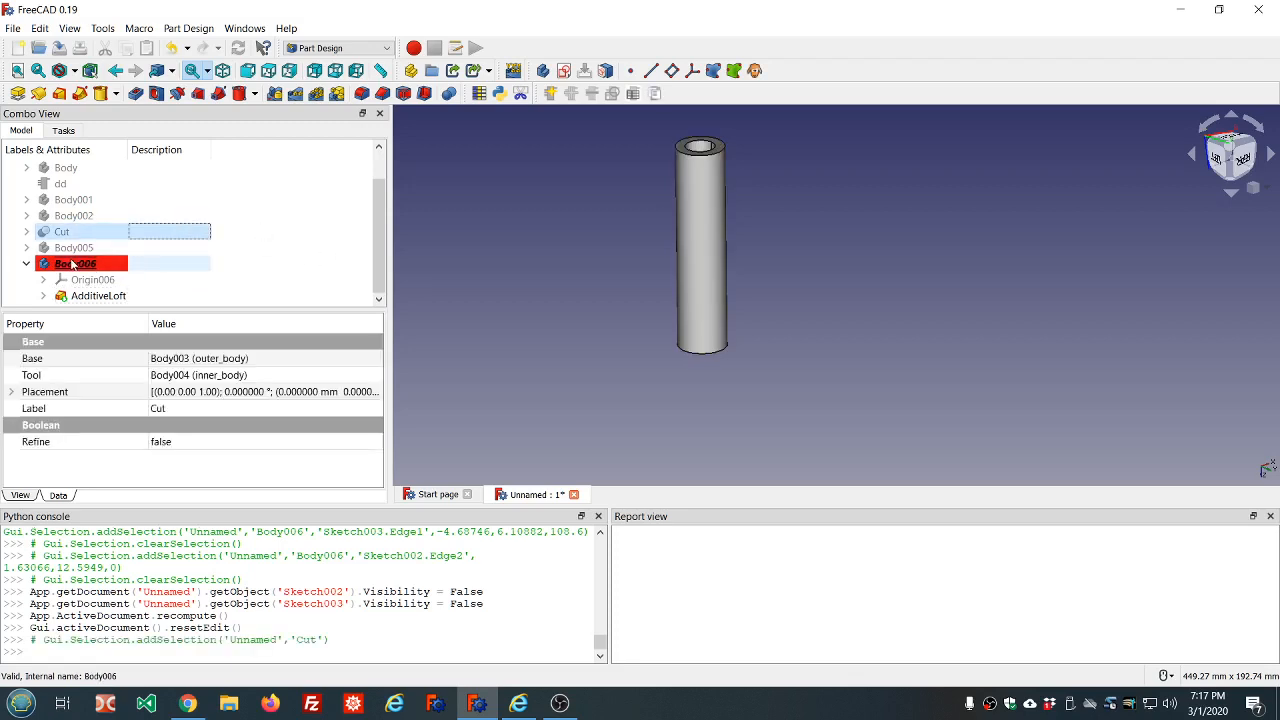
key("space")
left_click(410, 262)
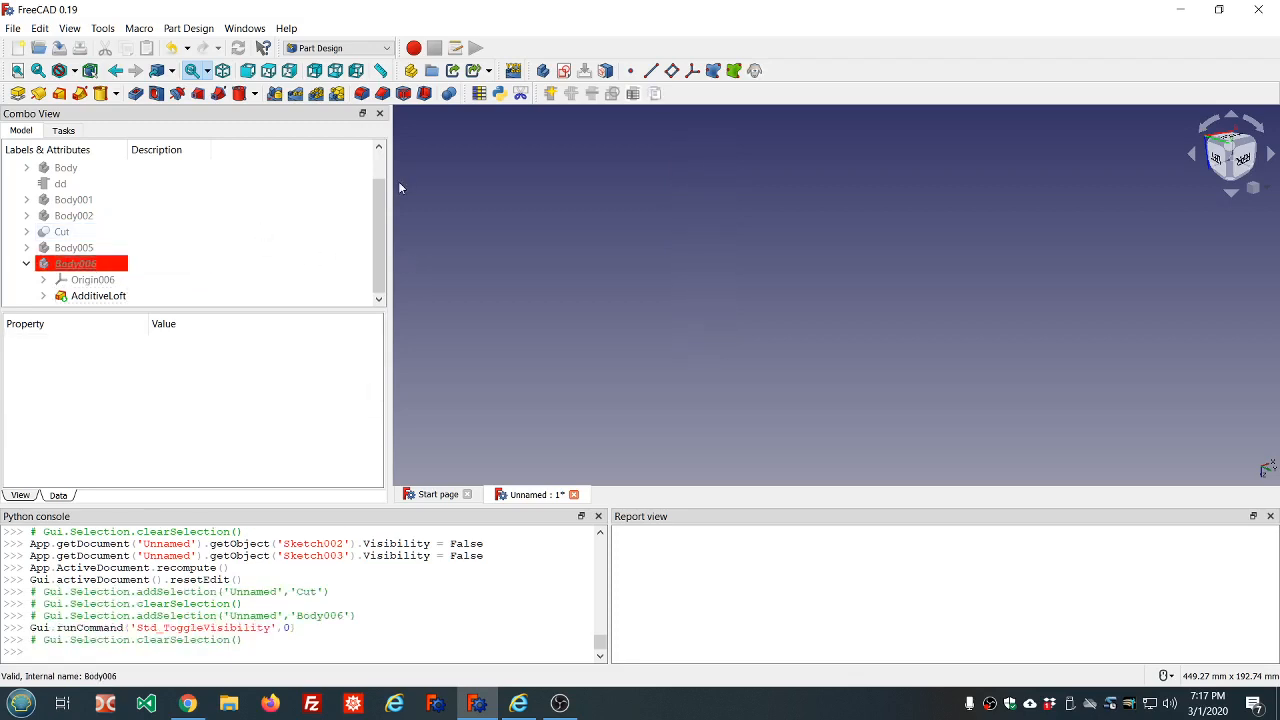
Create a new body and start a sketch on its XY base plane
left_click(542, 70)
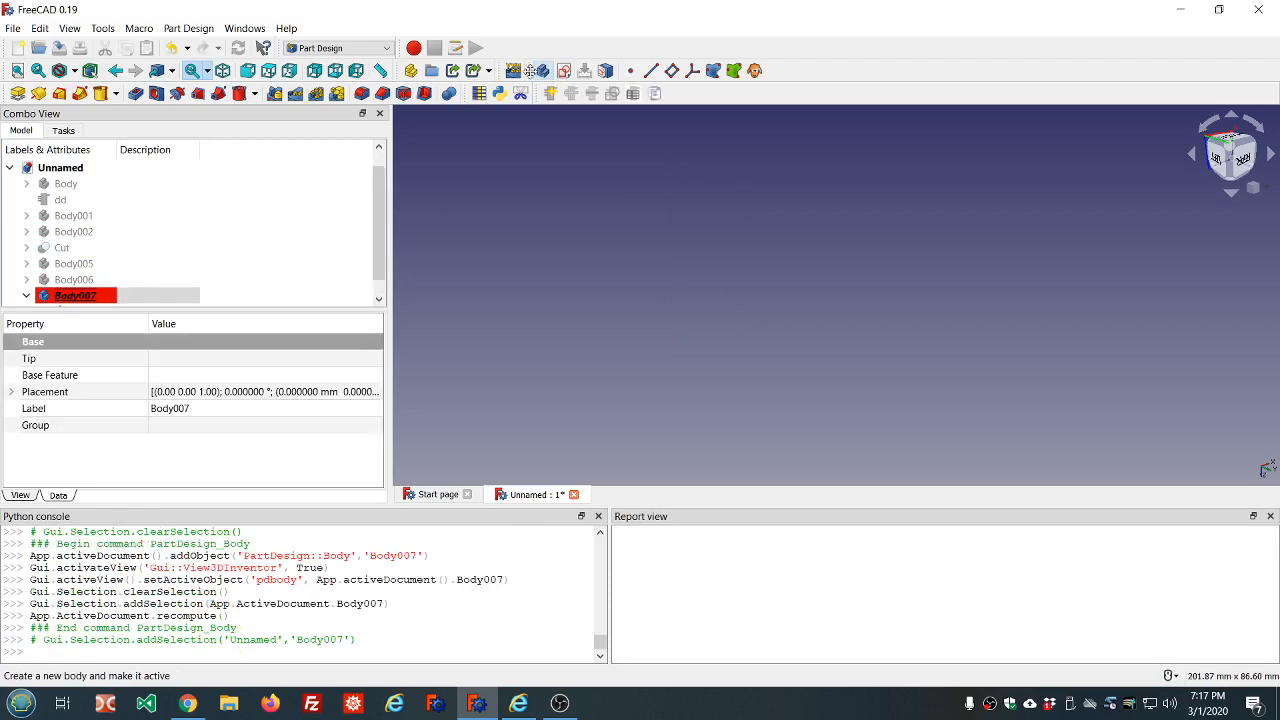
scroll(263, 280, "down", 1)
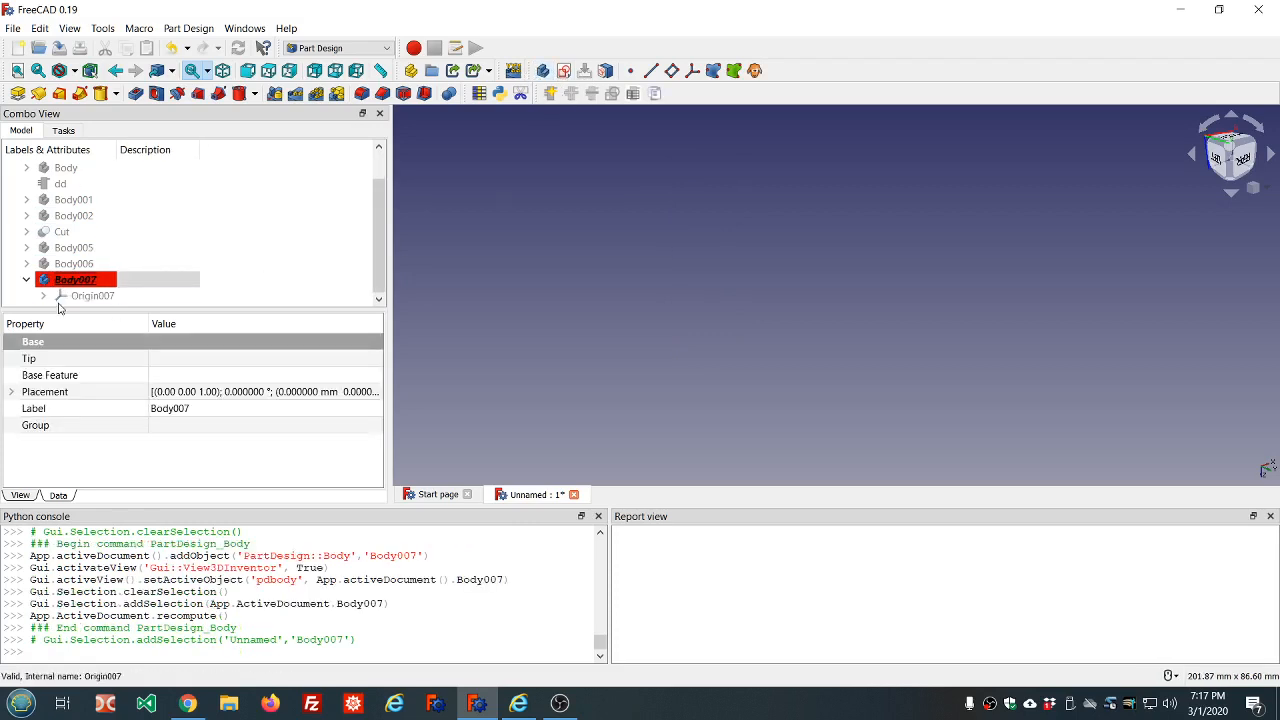
left_click(563, 70)
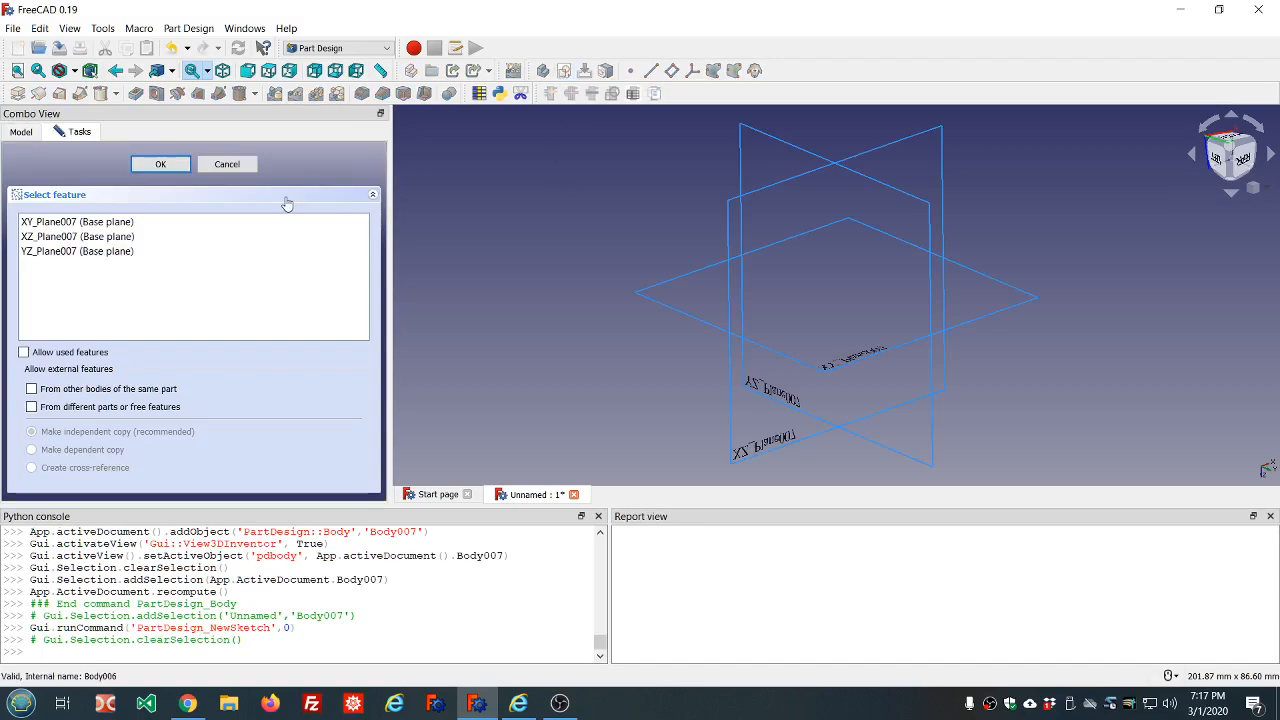
left_click(77, 221)
left_click(158, 164)
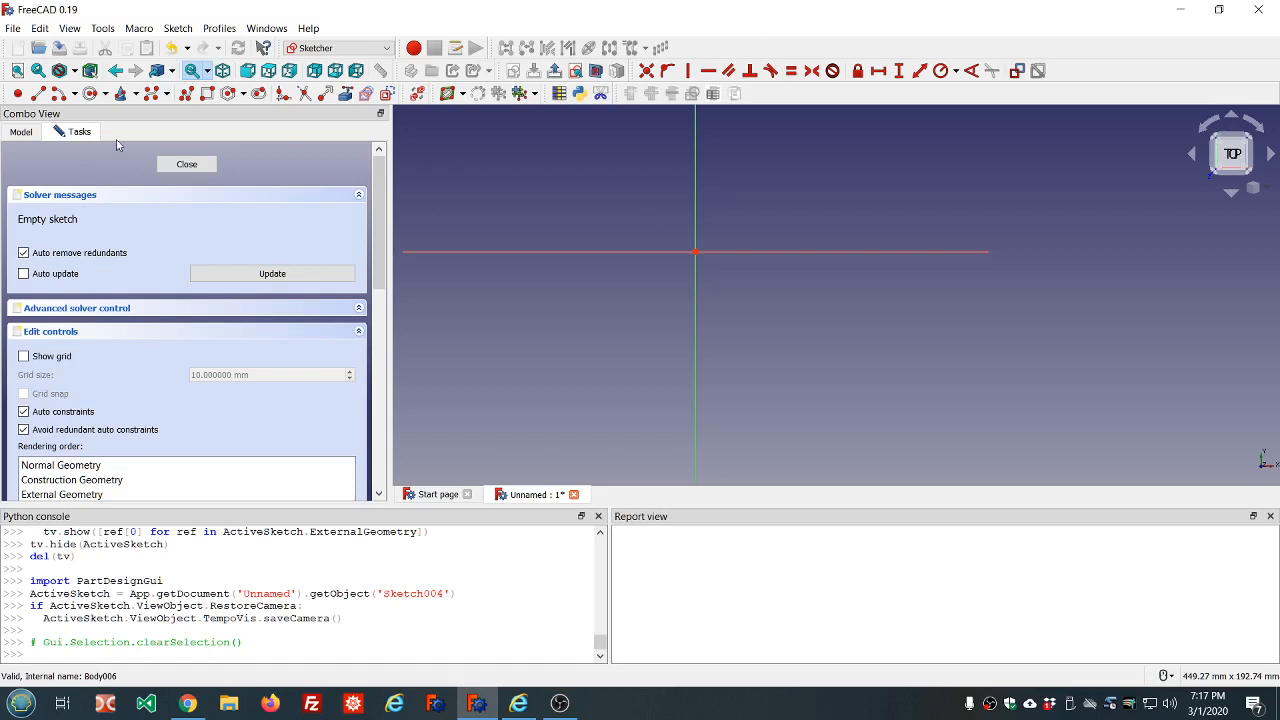
Show Body006 and its Sketch002 while hiding the AdditiveLoft, so that the source circles can be picked
left_click(20, 133)
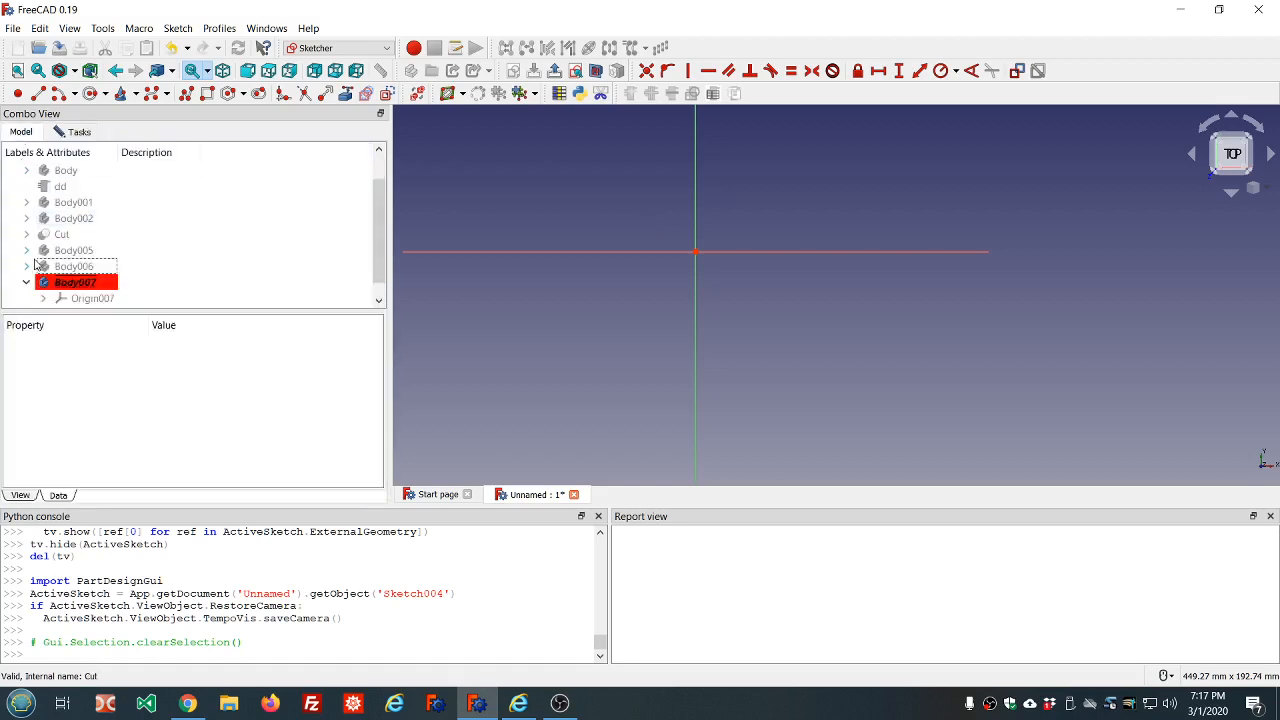
left_click(27, 267)
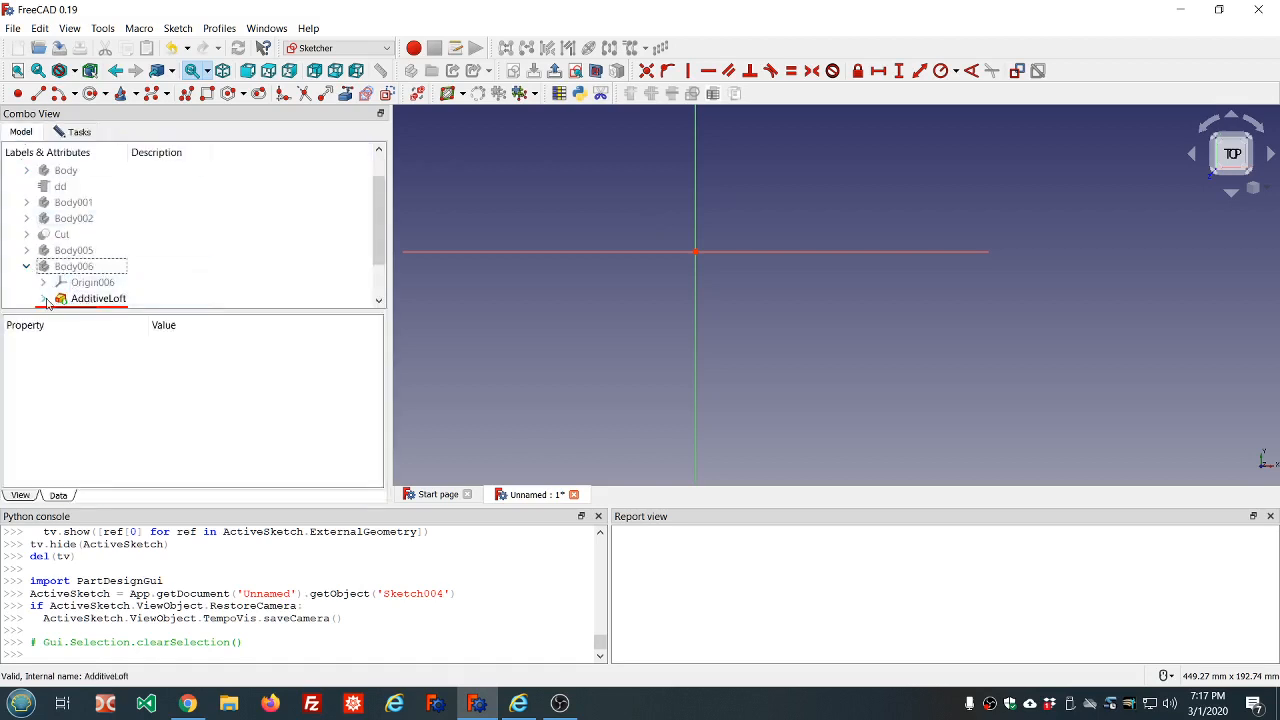
left_click(43, 299)
scroll(203, 270, "down", 2)
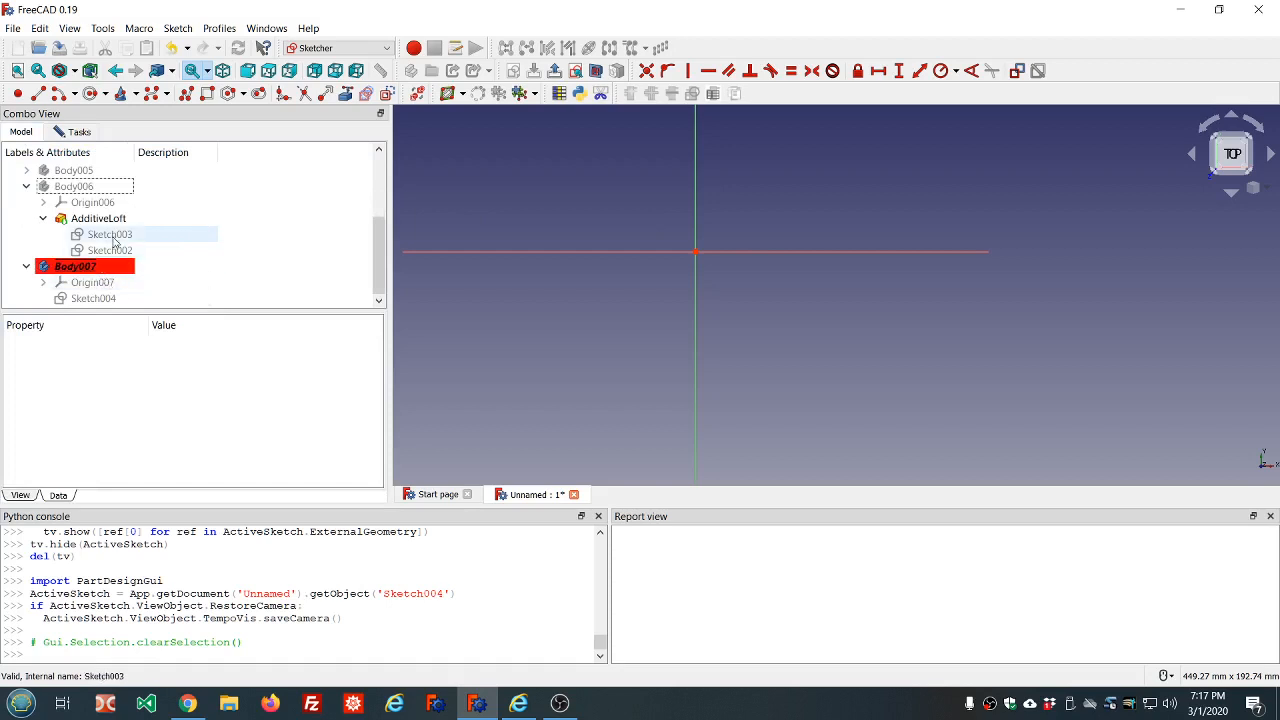
left_click(112, 237)
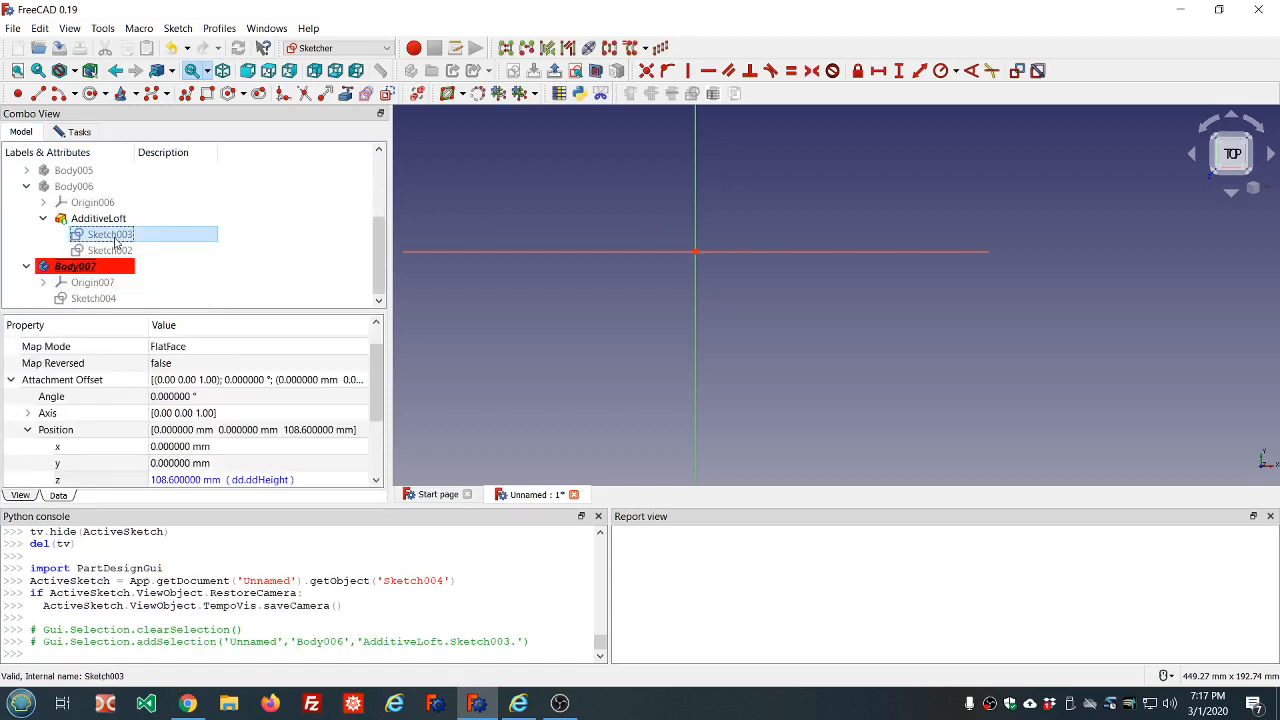
left_click(118, 251)
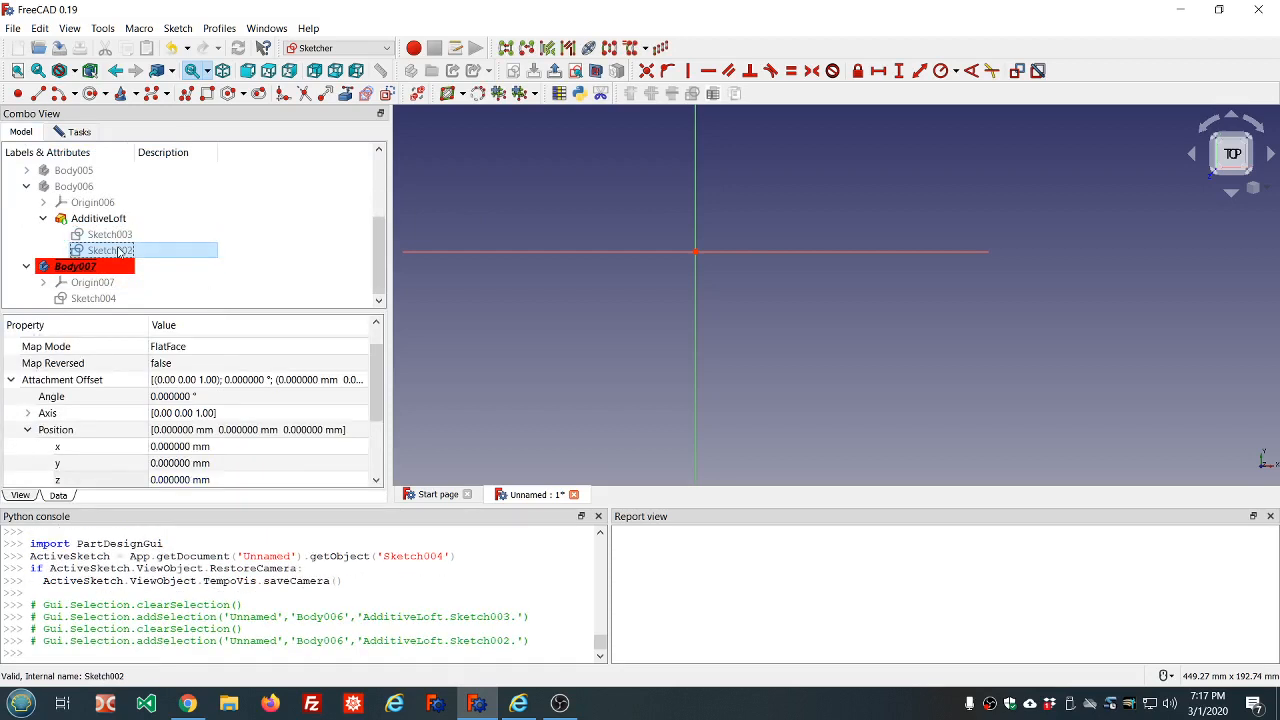
key("space")
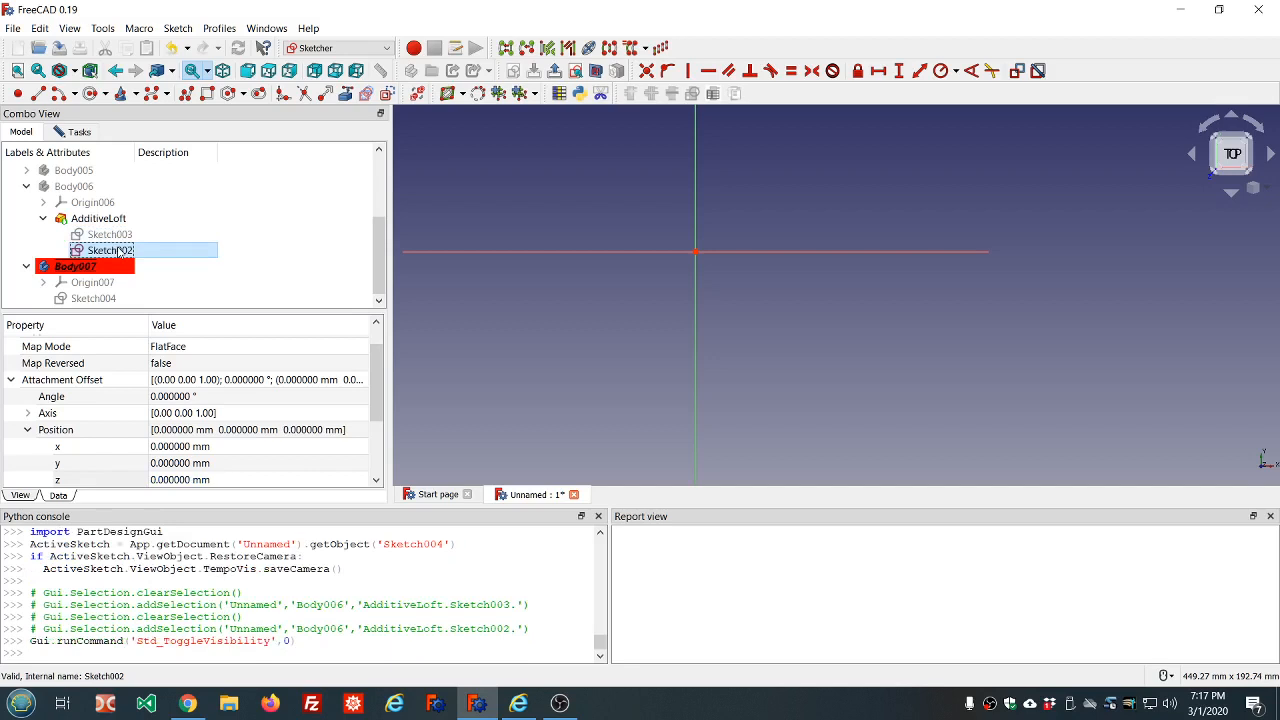
left_click(90, 188)
key("space")
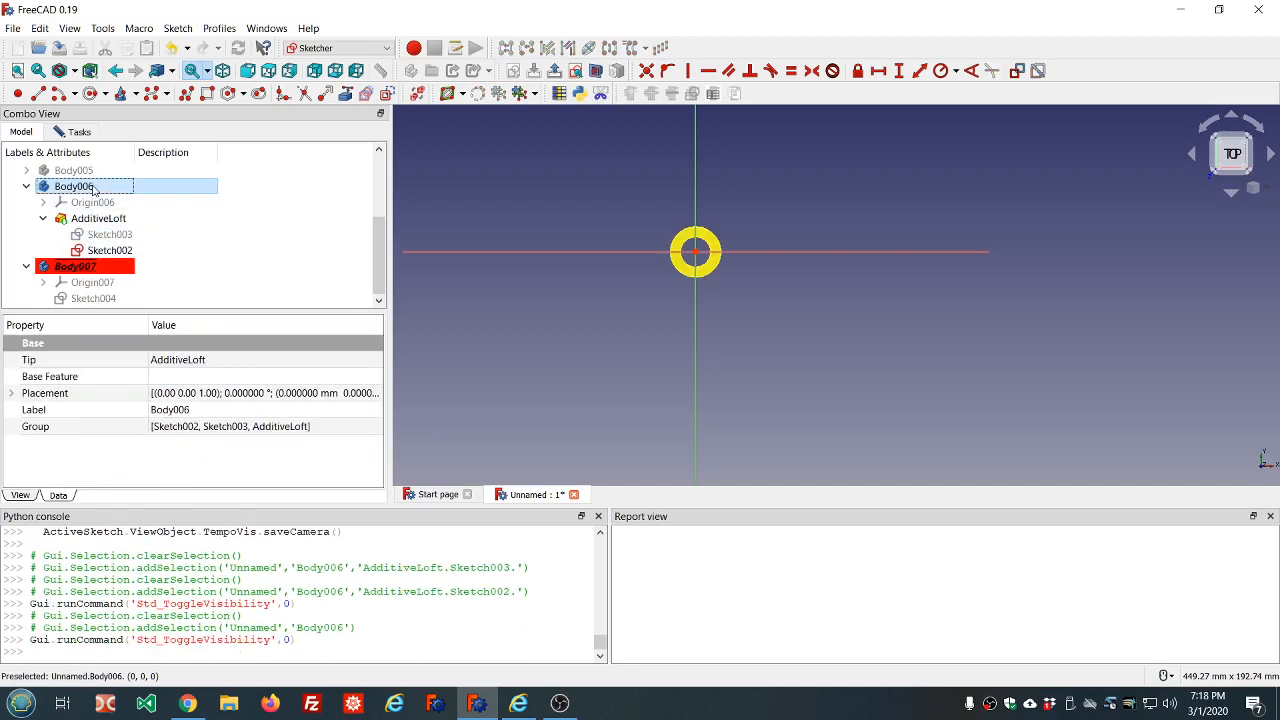
left_click(145, 218)
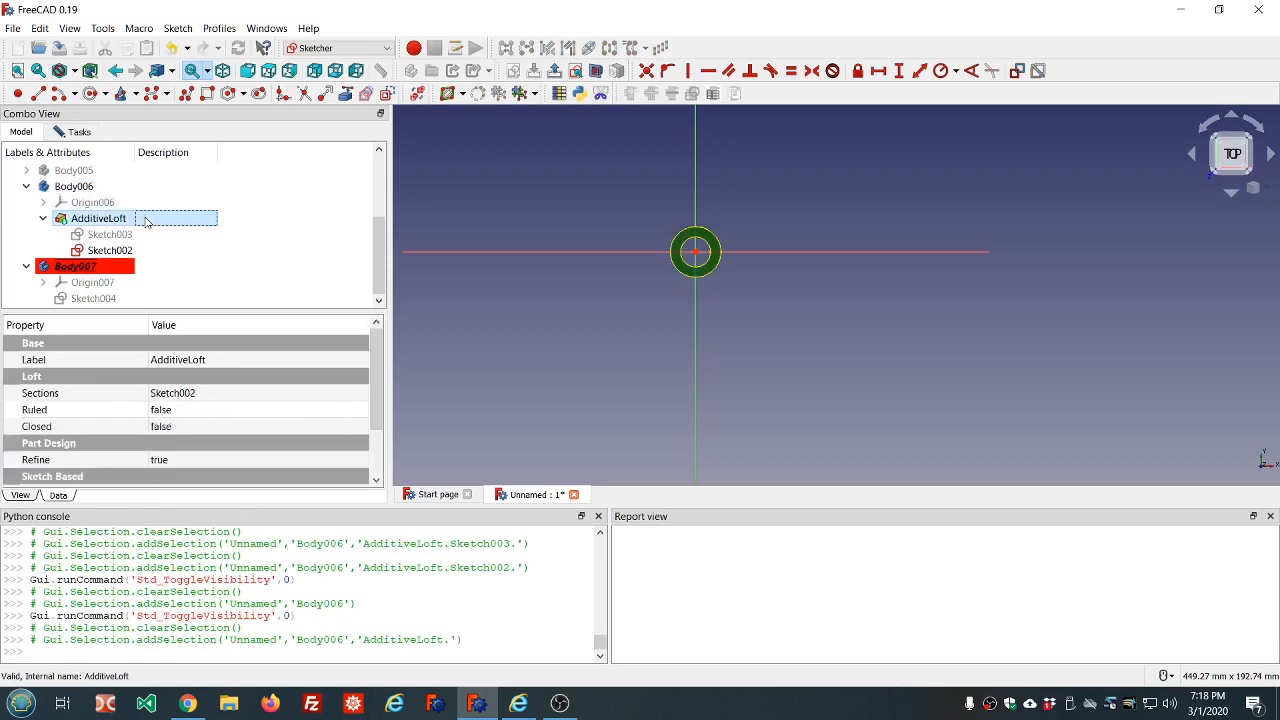
key("space")
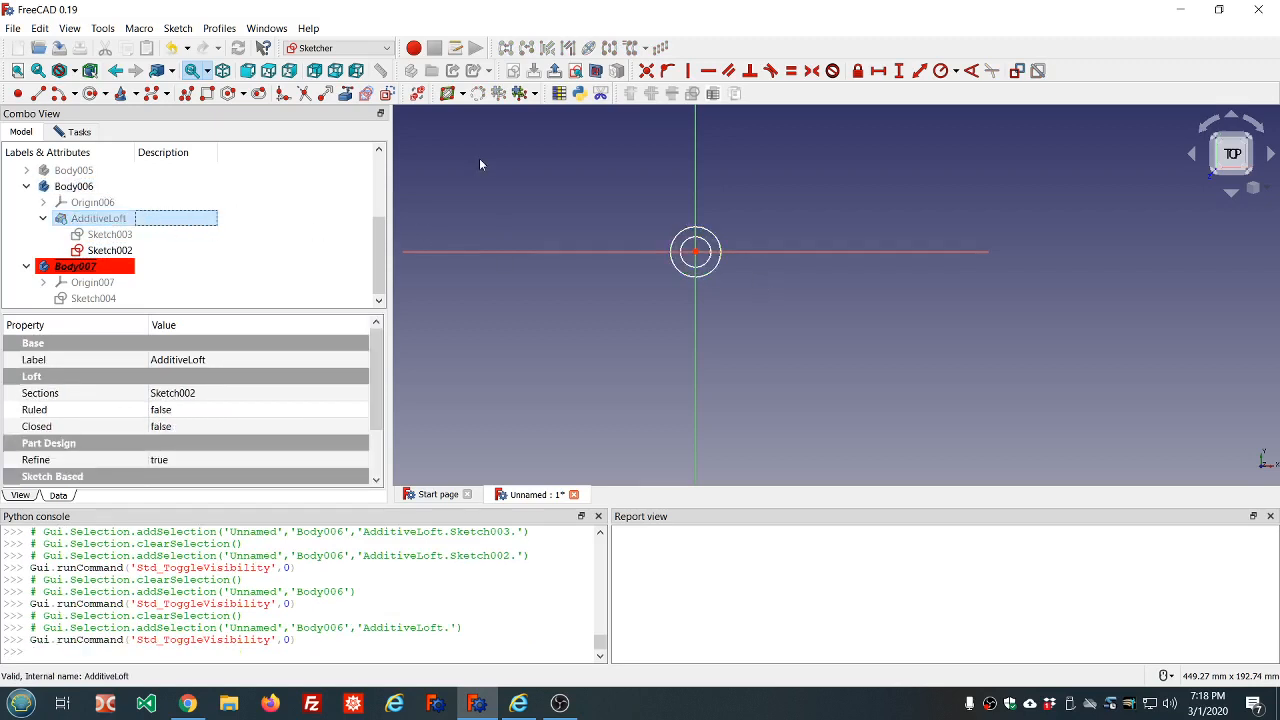
Carbon-copy Sketch002's concentric circles into the new sketch of Body007 and close the sketch
left_click(74, 133)
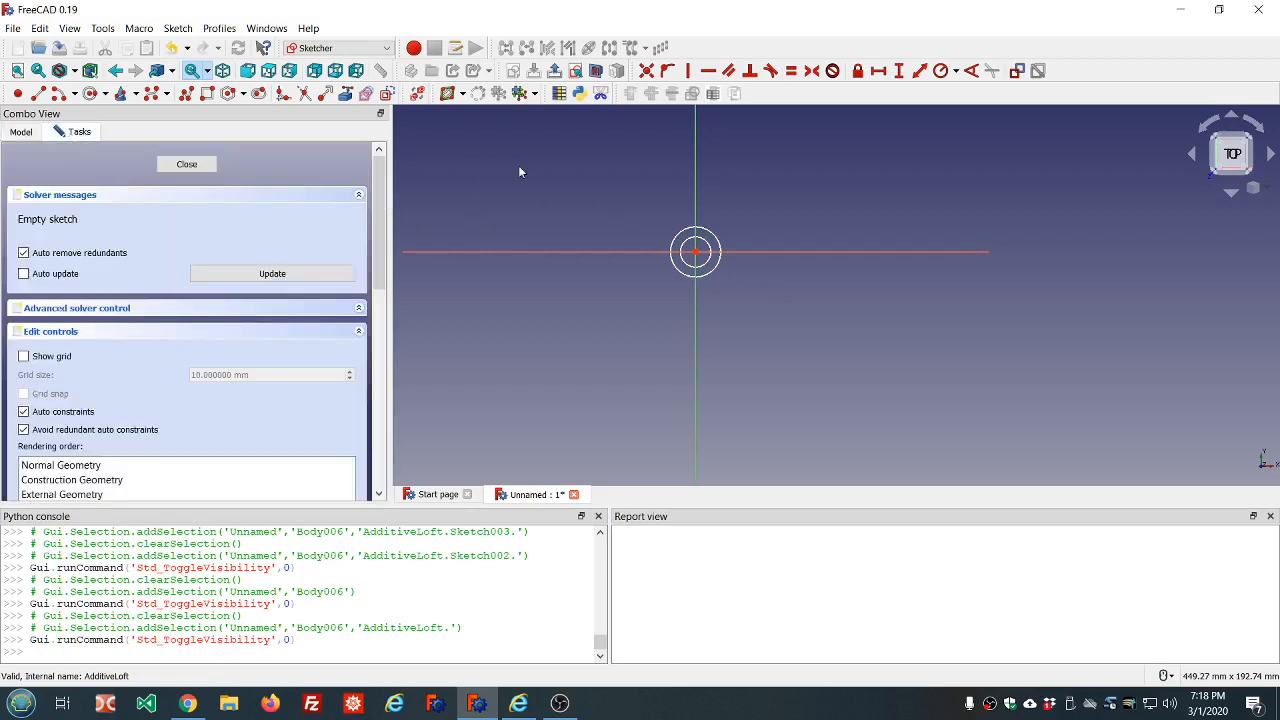
left_click(367, 95)
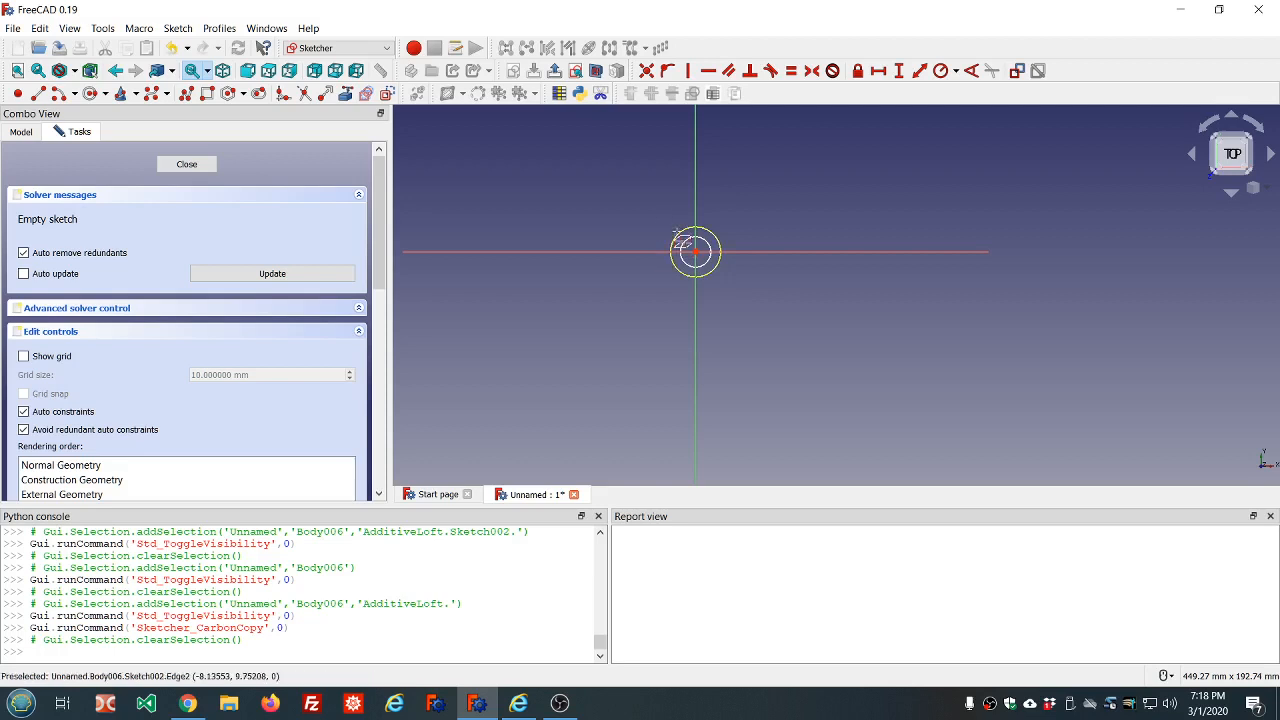
left_click(681, 243)
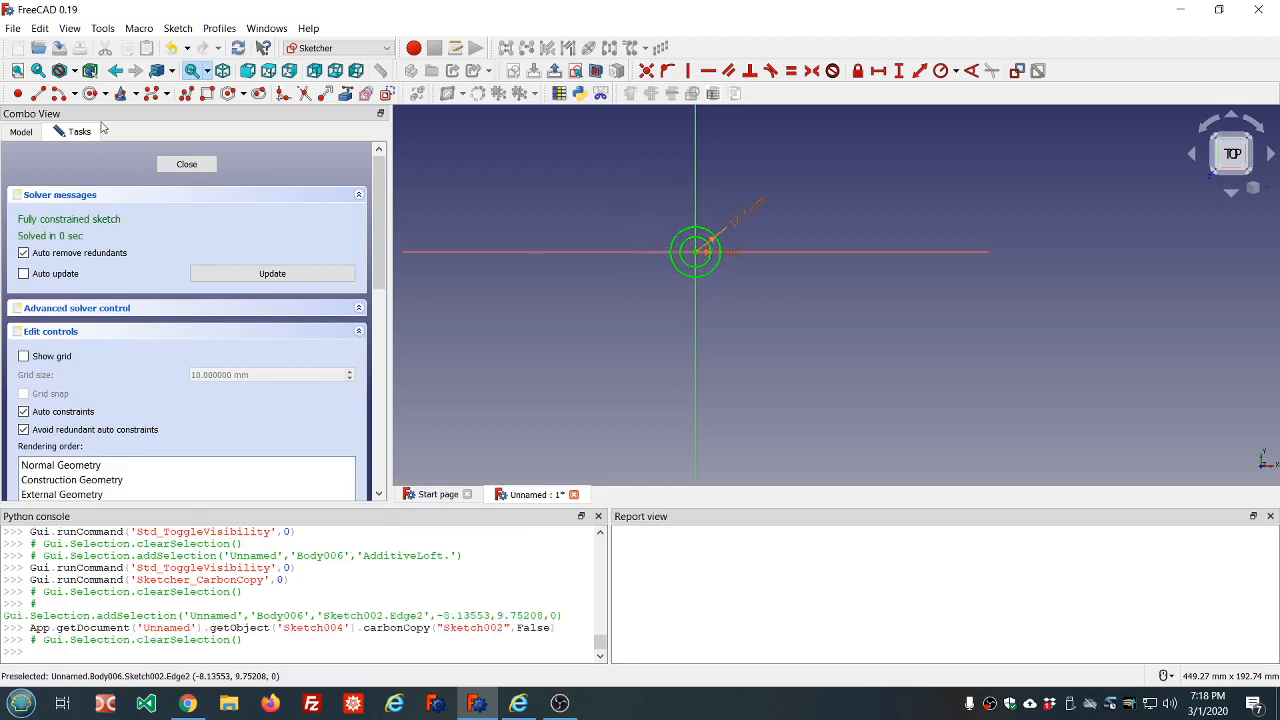
left_click(187, 165)
scroll(522, 228, "down", 5)
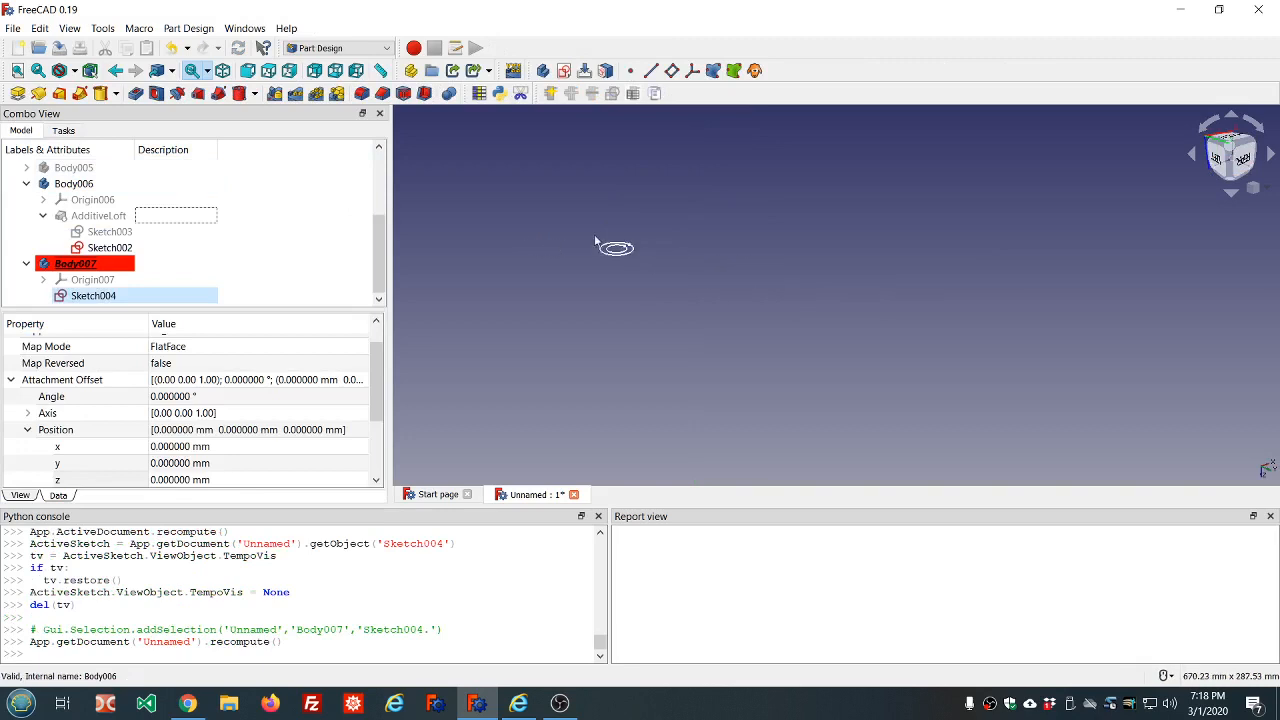
Hide Sketch002, turn the AdditiveLoft's visibility back on, and hide Body006, leaving Sketch004 displayed
scroll(615, 188, "up", 2)
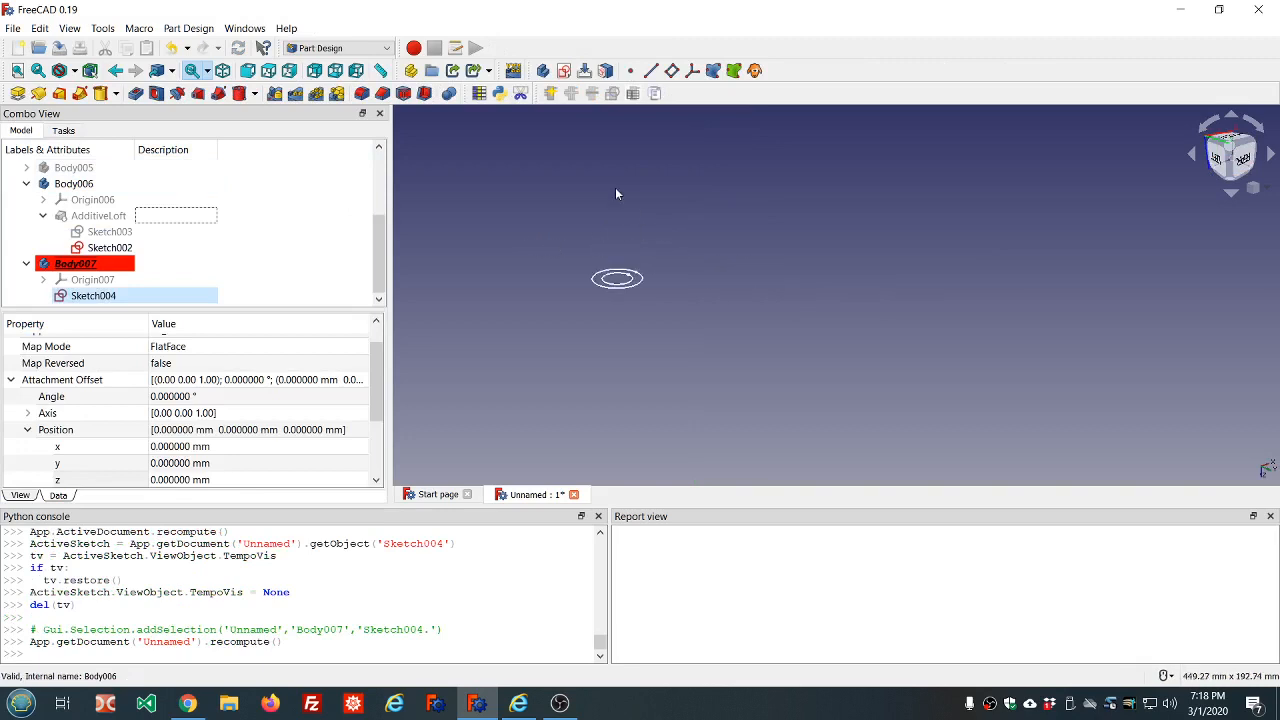
left_click(131, 248)
key("space")
left_click(96, 186)
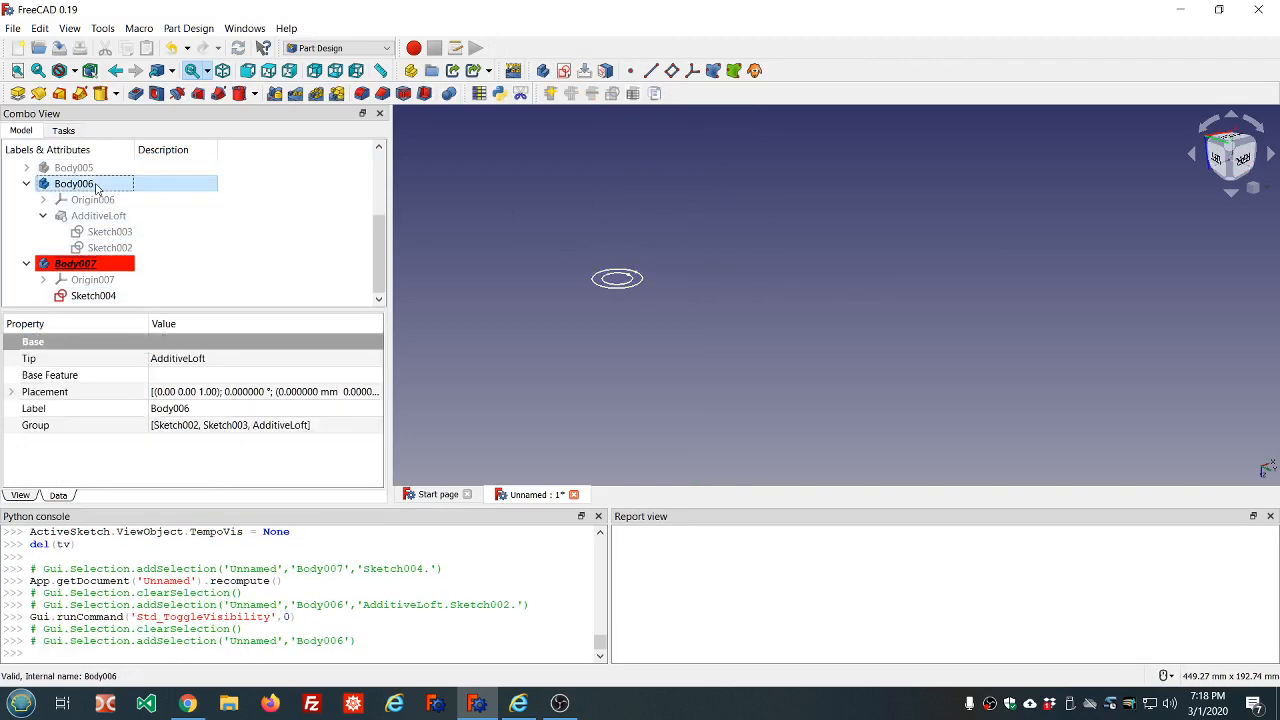
left_click(95, 215)
key("space")
left_click(87, 187)
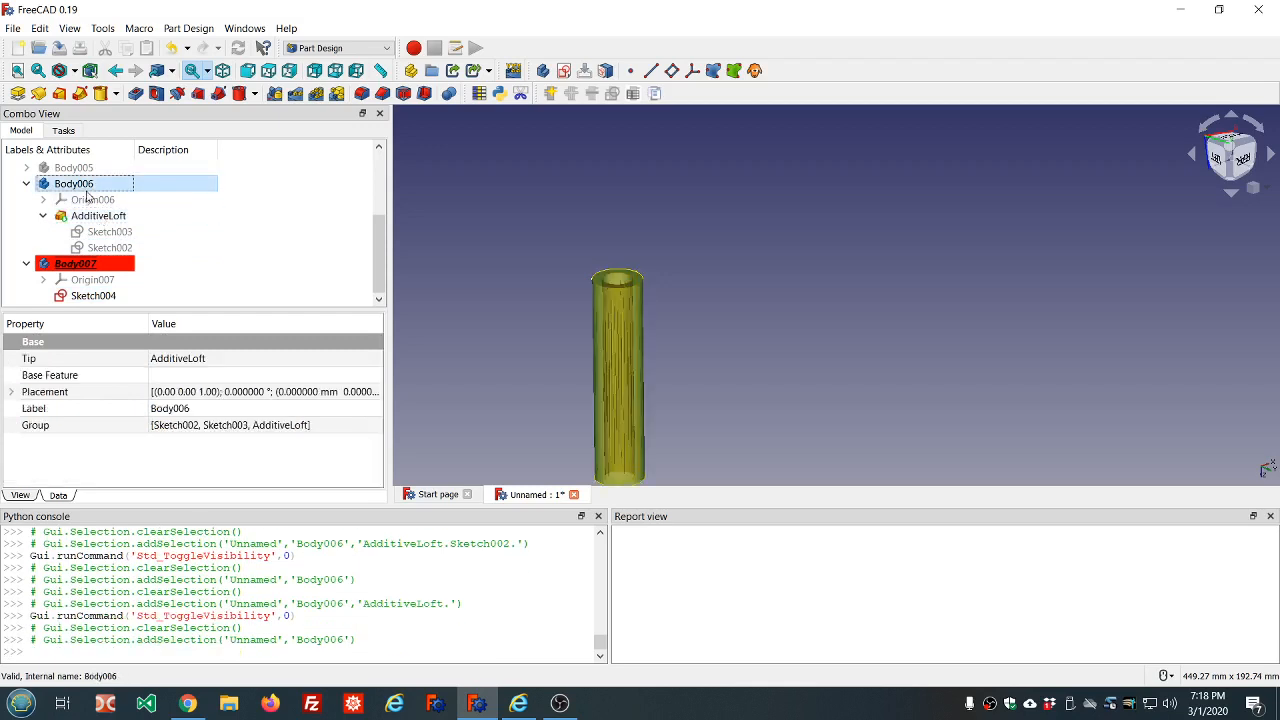
key("space")
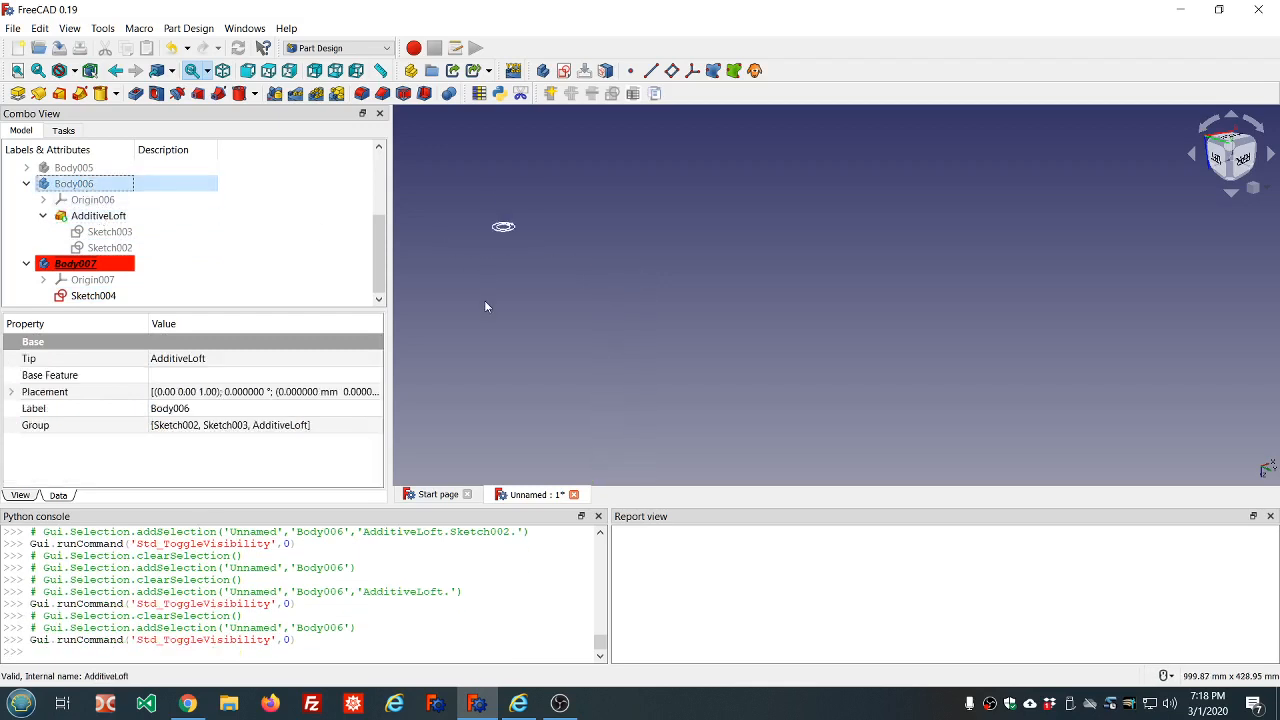
scroll(485, 306, "up", 2)
scroll(435, 168, "up", 1)
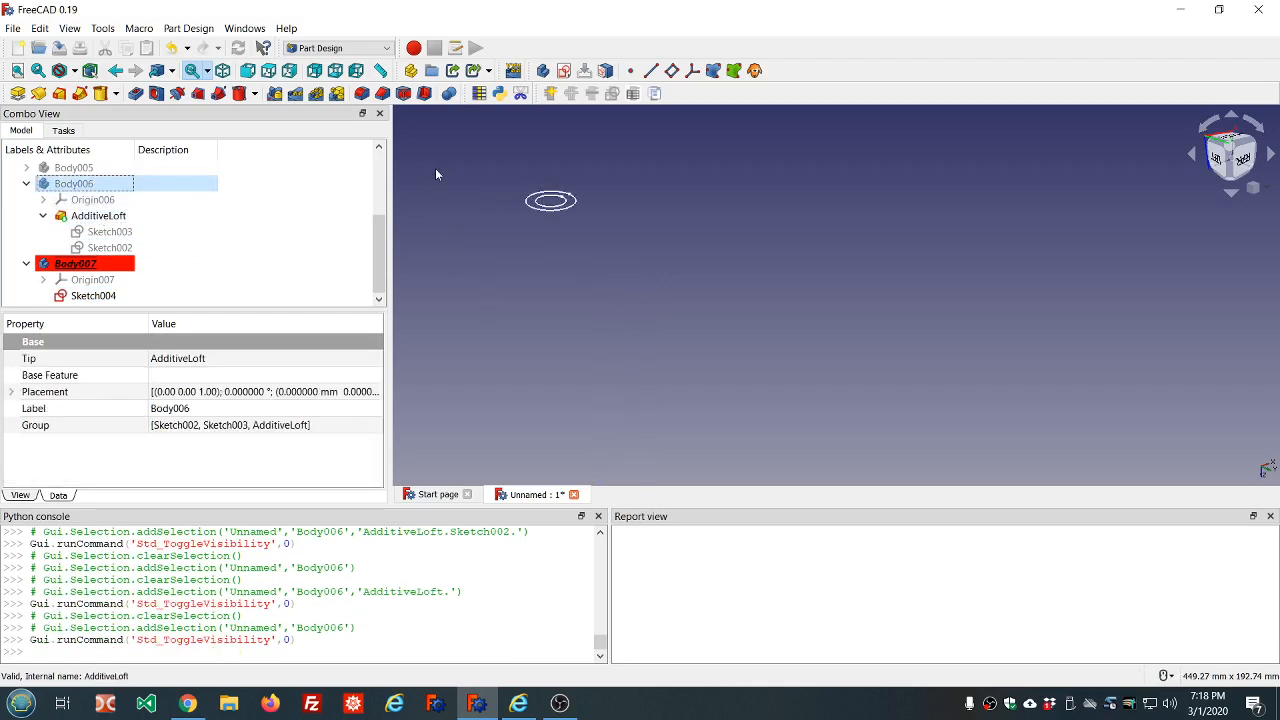
Show the Thickness tube, Body005, temporarily and hide it again
left_click(75, 296)
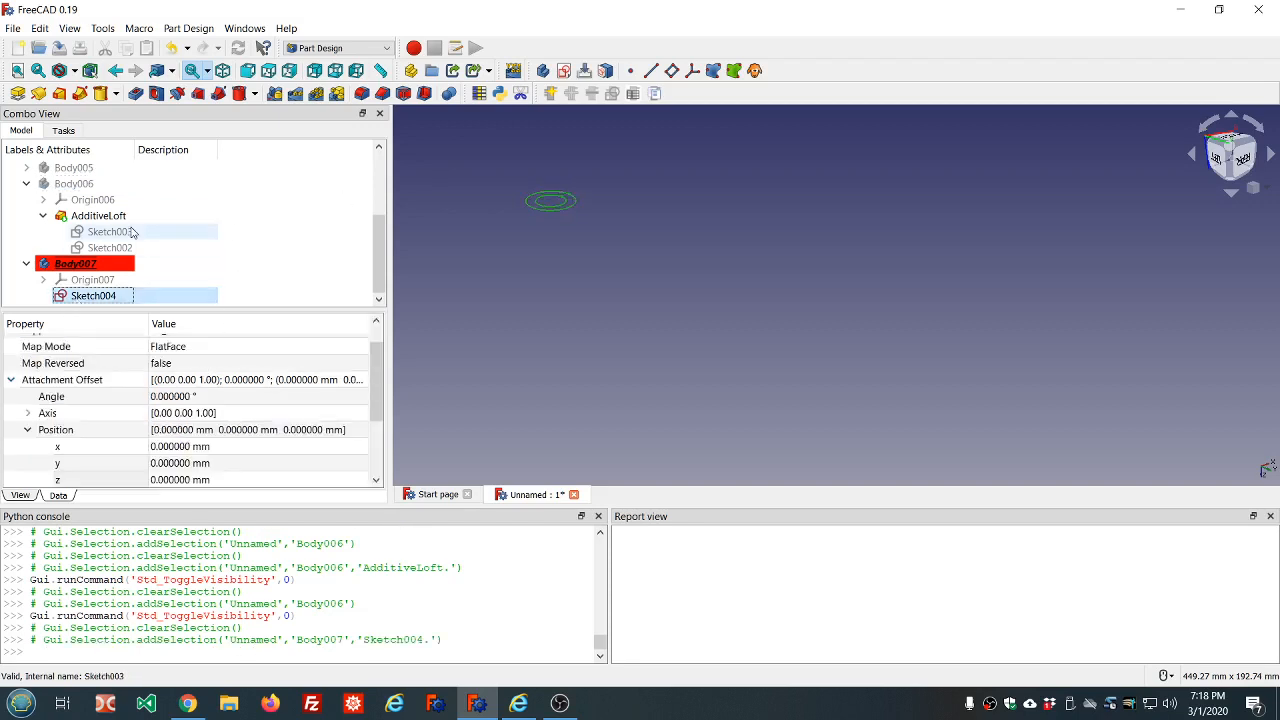
left_click(110, 167)
key("space")
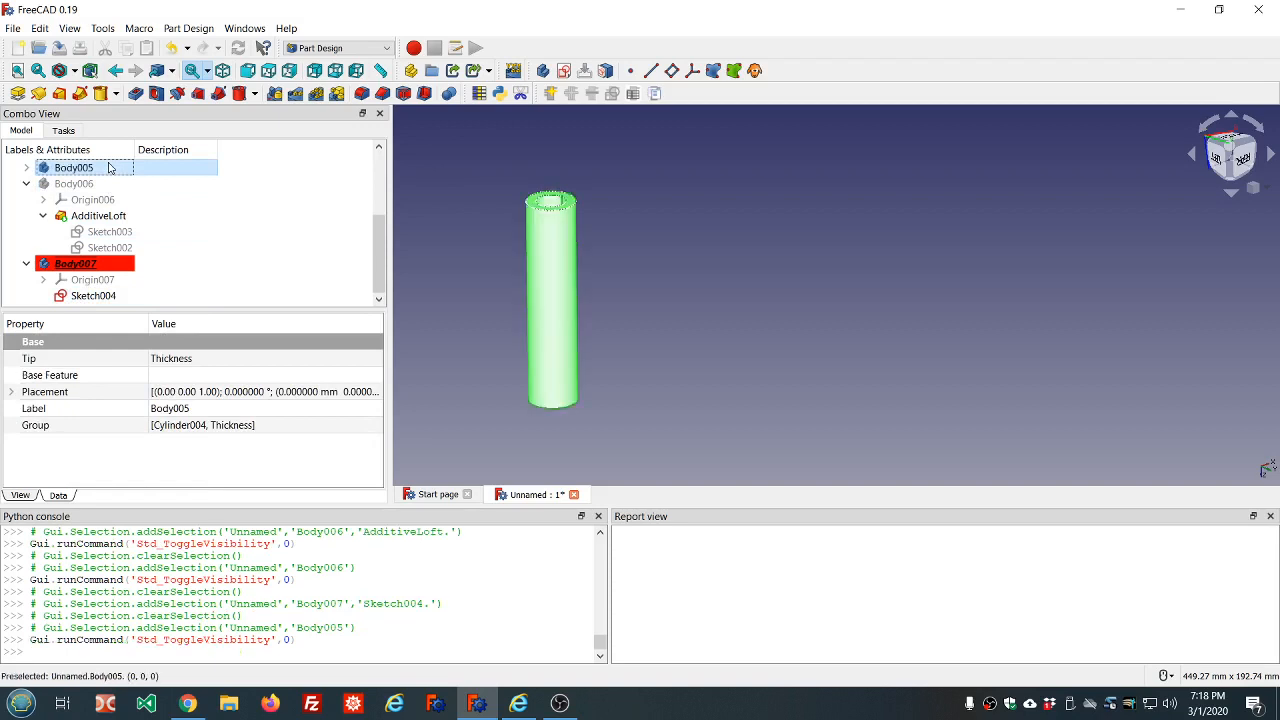
key("space")
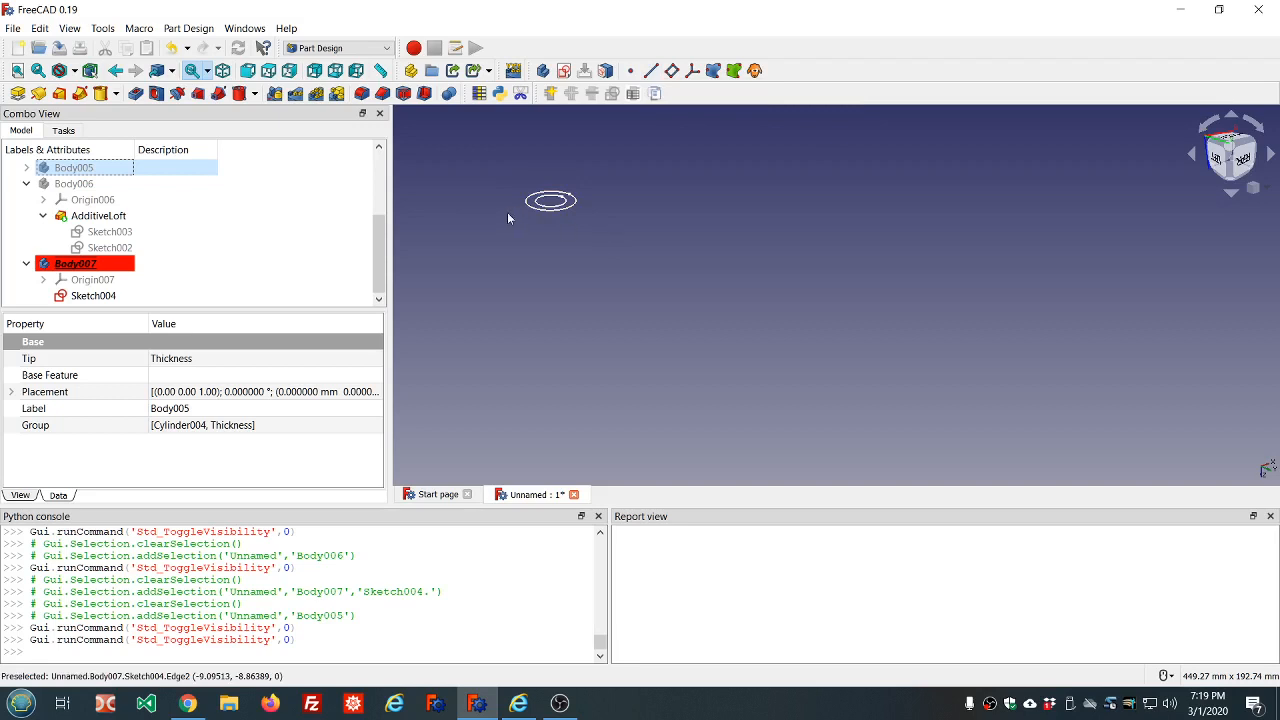
Try to create a datum line in Body007 attached to the circular top edge of the Thickness tube
left_click(650, 70)
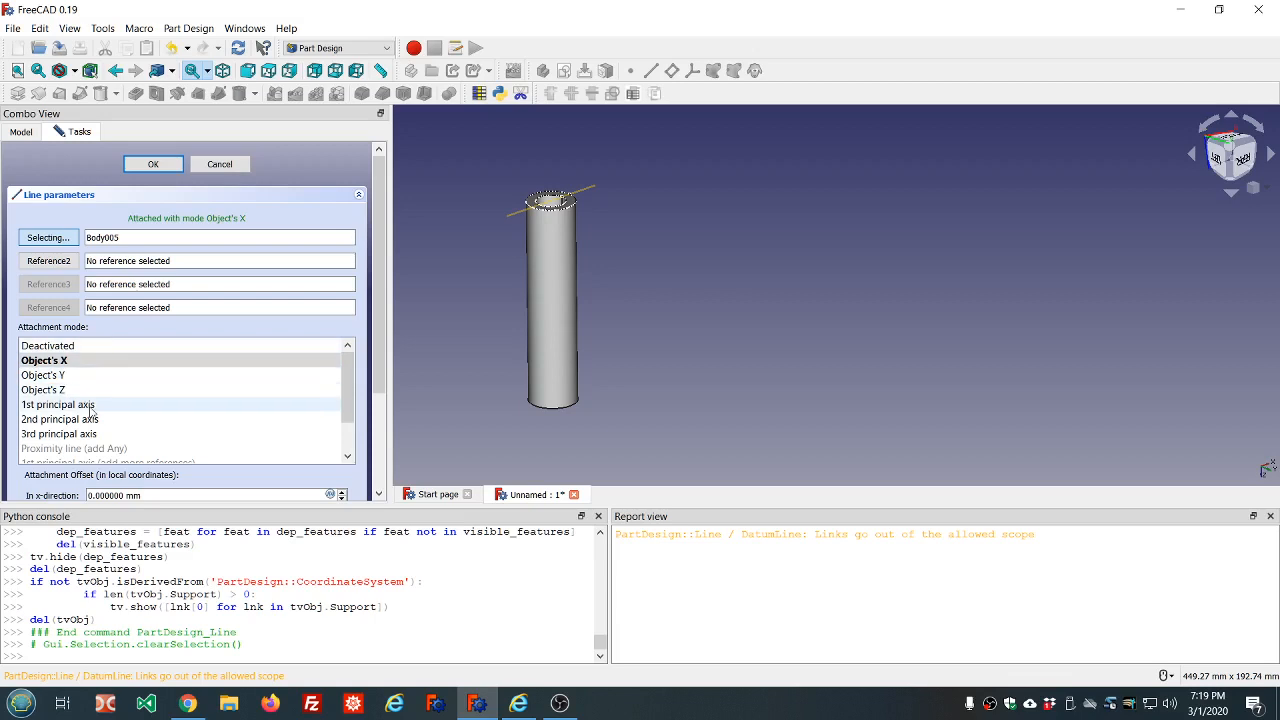
left_click(551, 212)
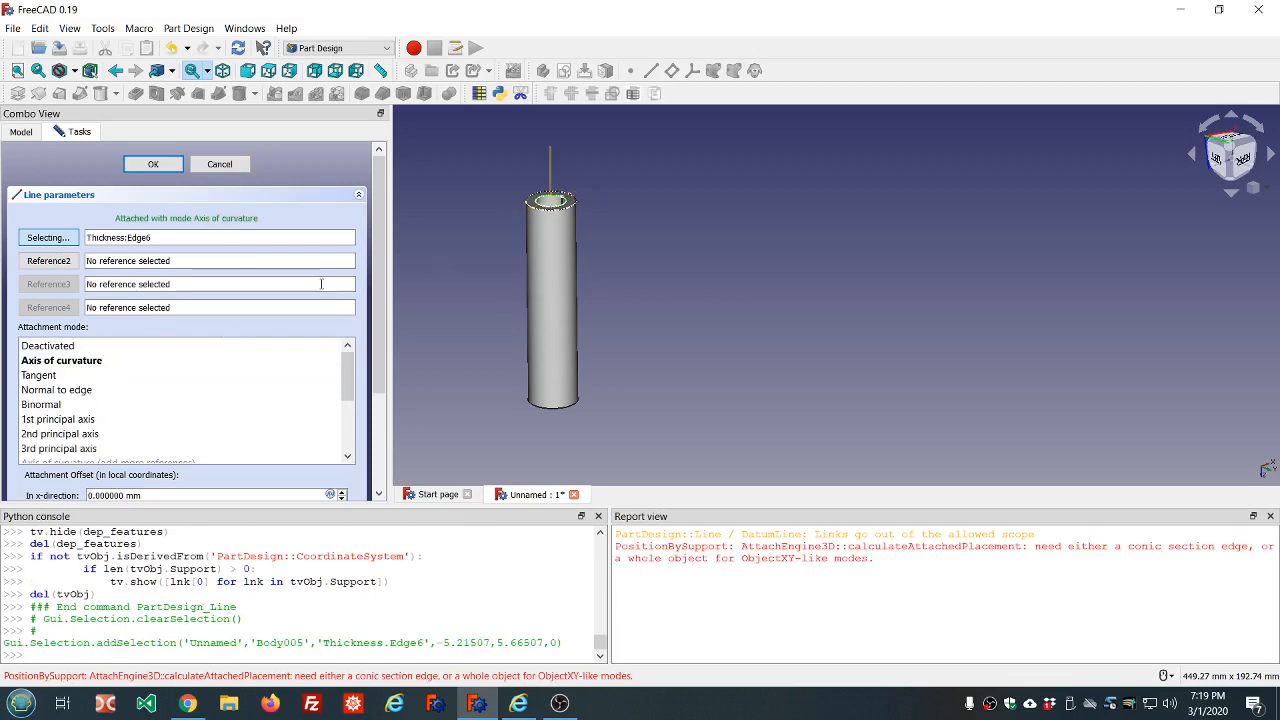
left_click(153, 164)
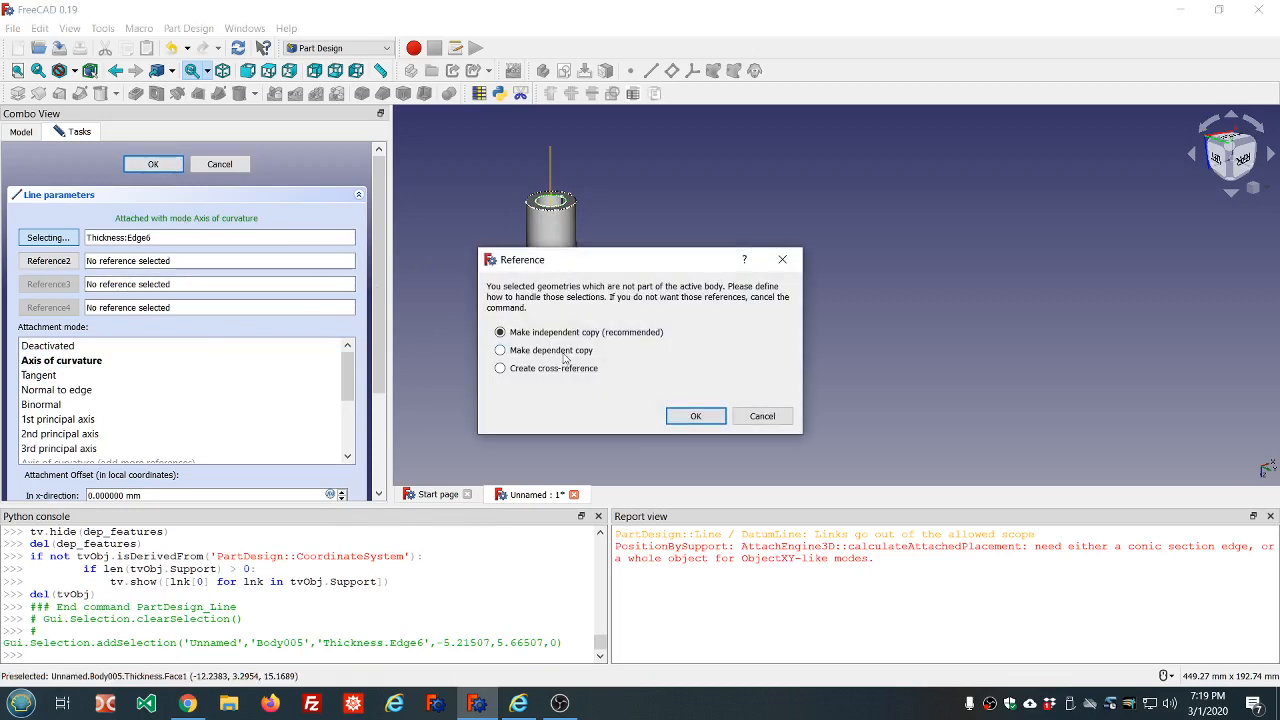
left_click(755, 420)
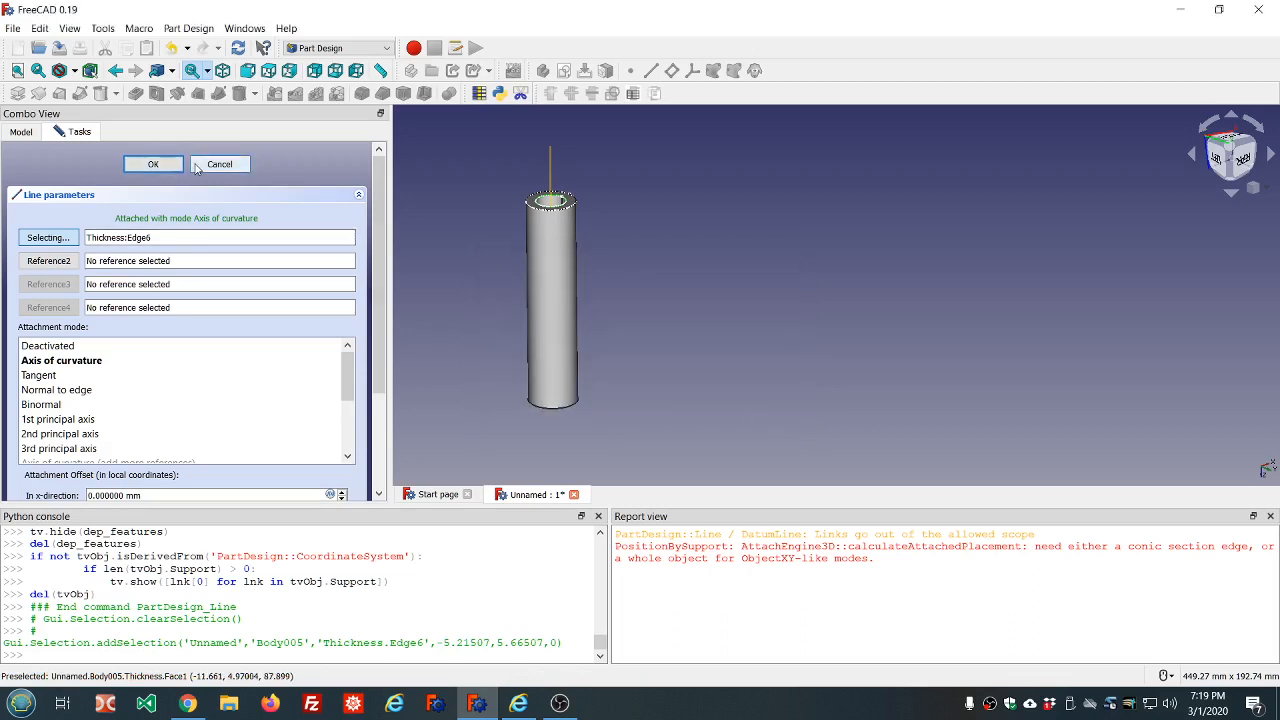
Hide Body005 while the datum line is still being defined, so that Sketch004's circles can be picked
left_click(20, 132)
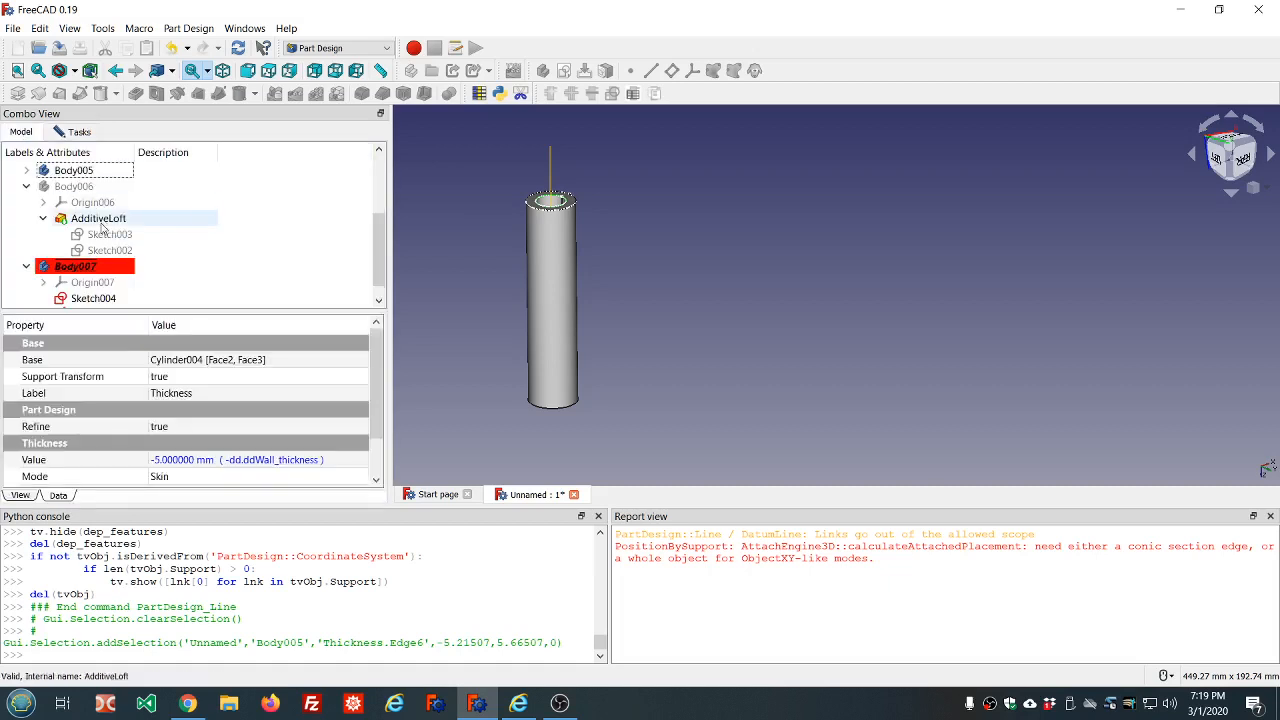
left_click(100, 220)
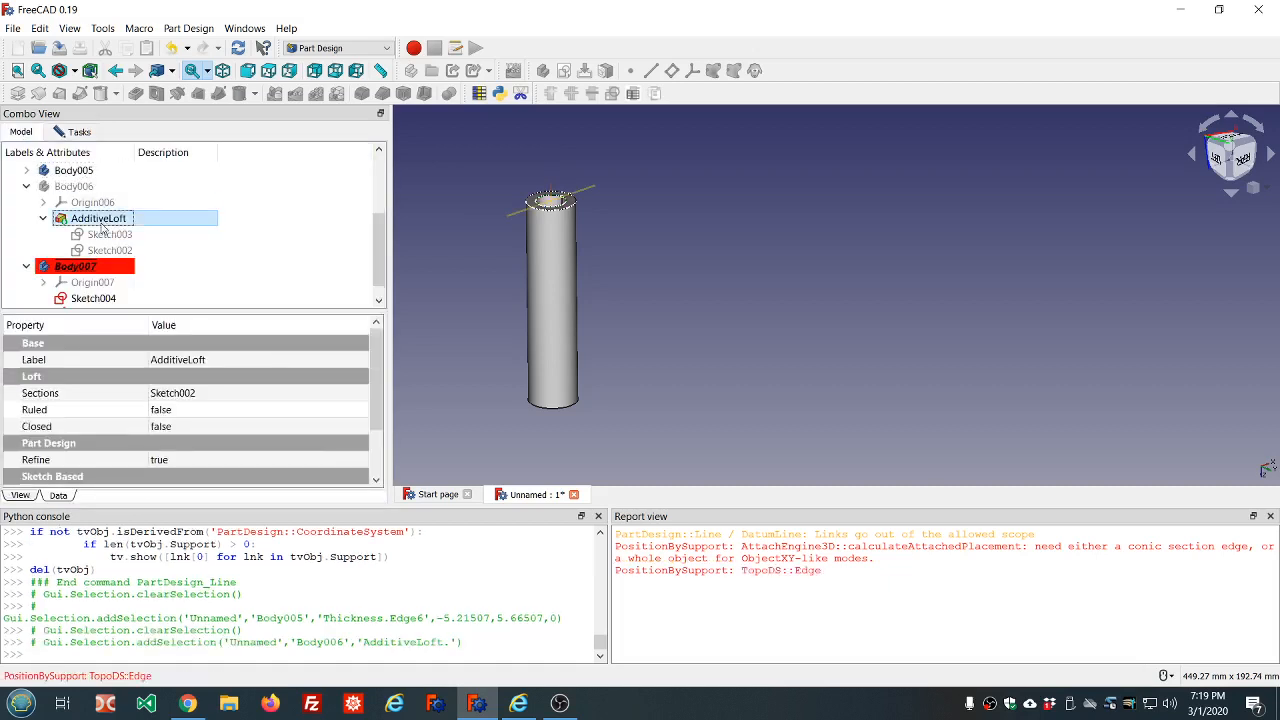
left_click(86, 172)
key("space")
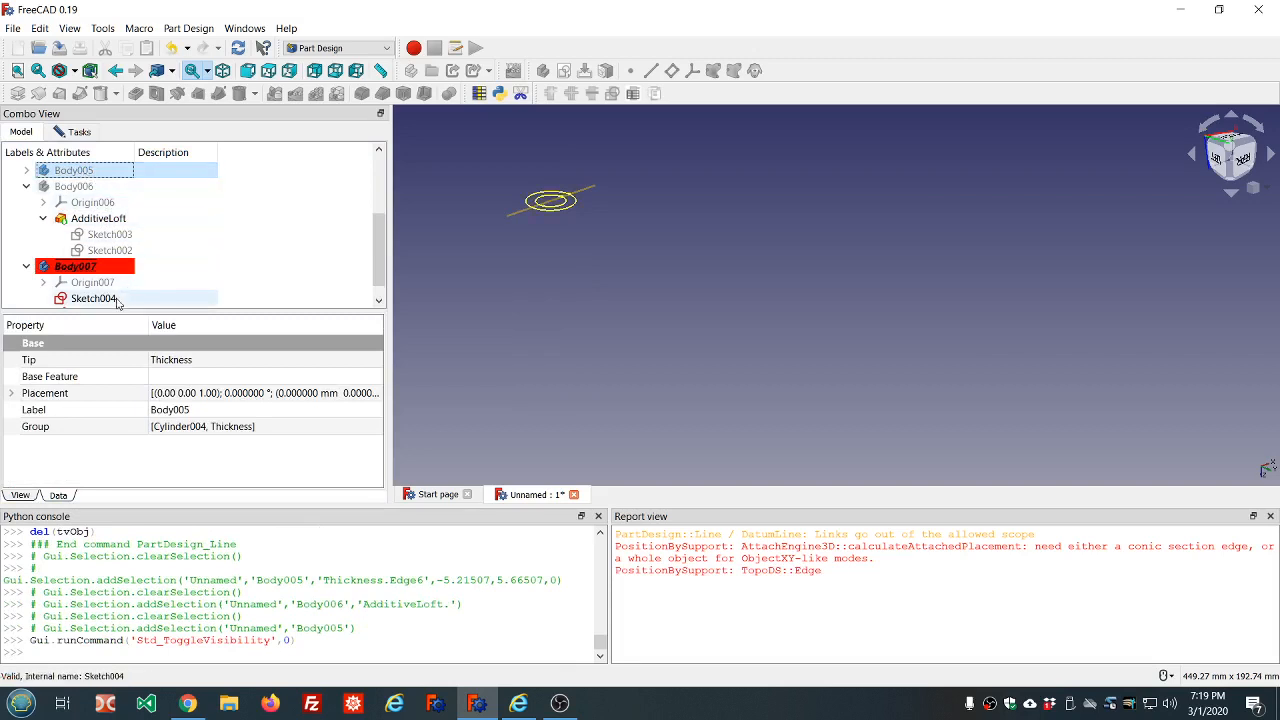
Attach the datum line to Sketch004's outer circle with the Axis of curvature mode, clear the report messages and accept the line
left_click(80, 132)
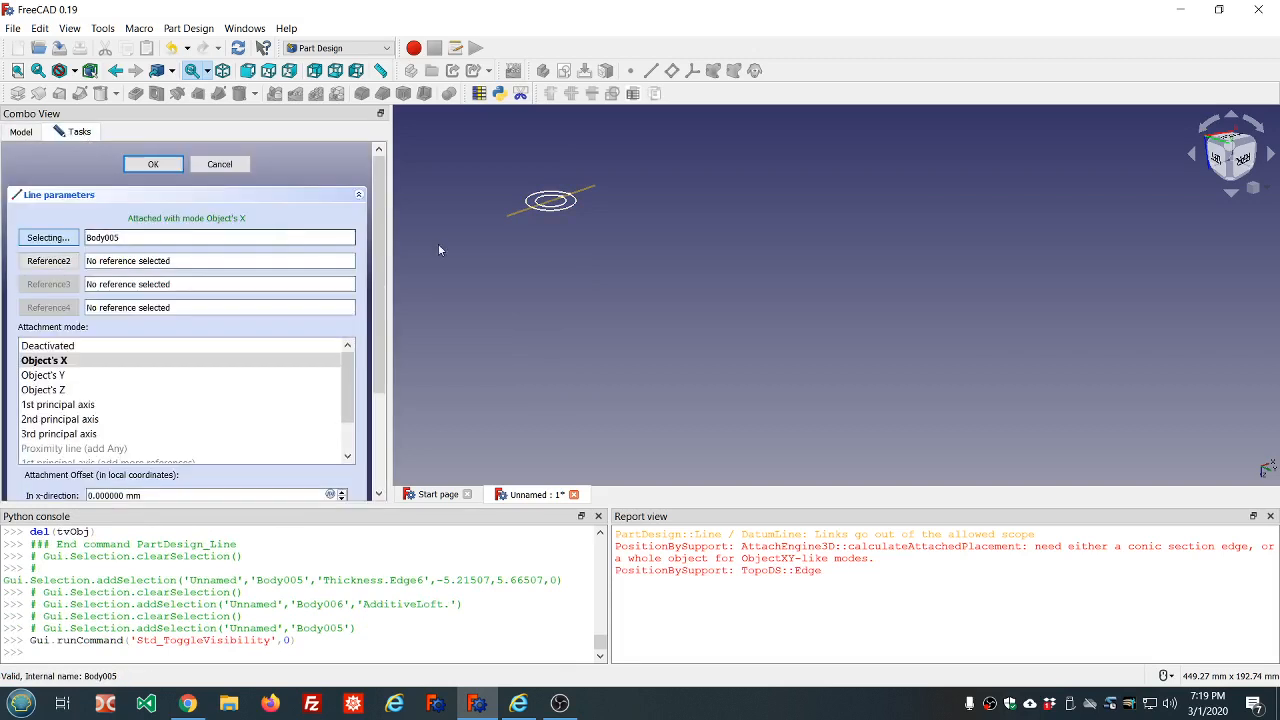
left_click(563, 209)
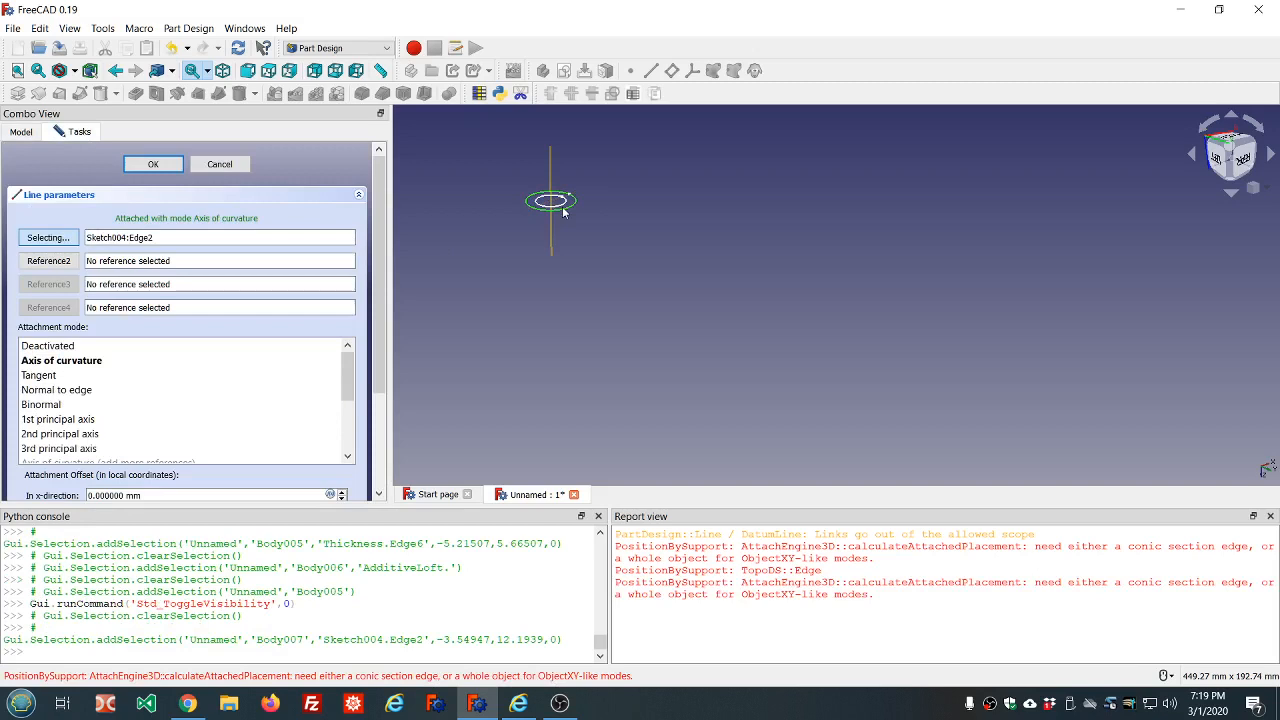
right_click(712, 556)
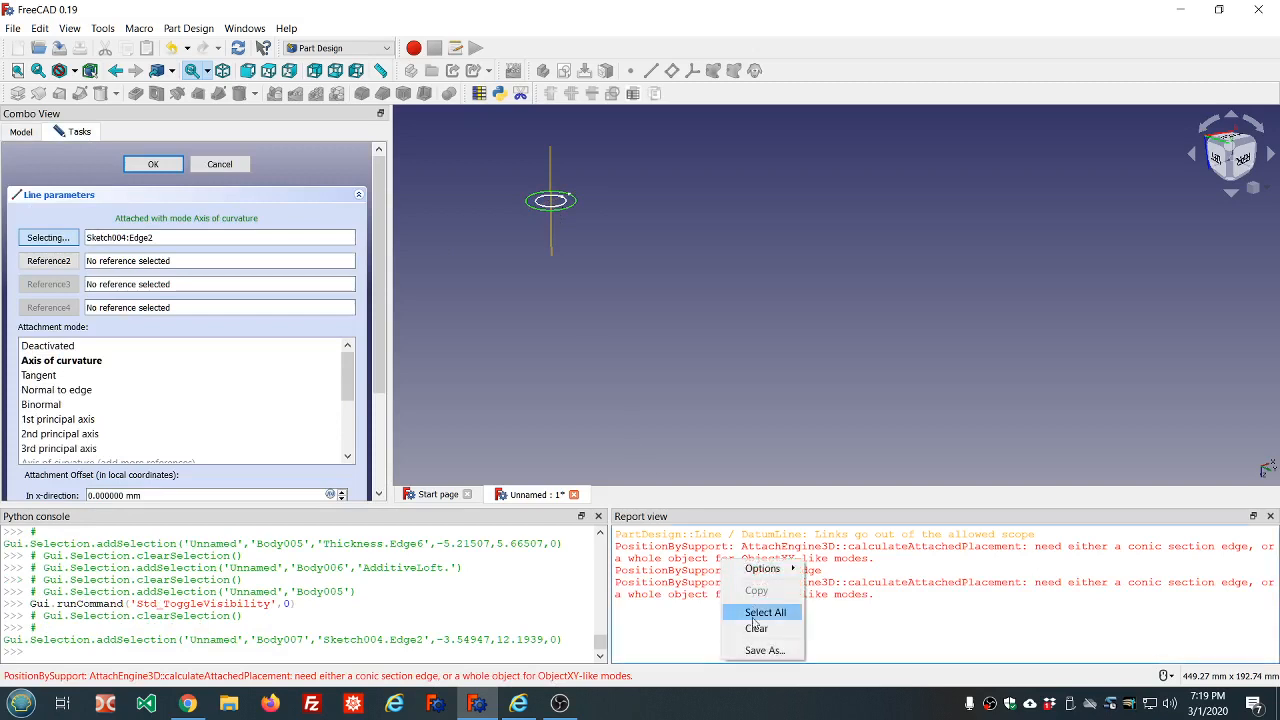
left_click(754, 627)
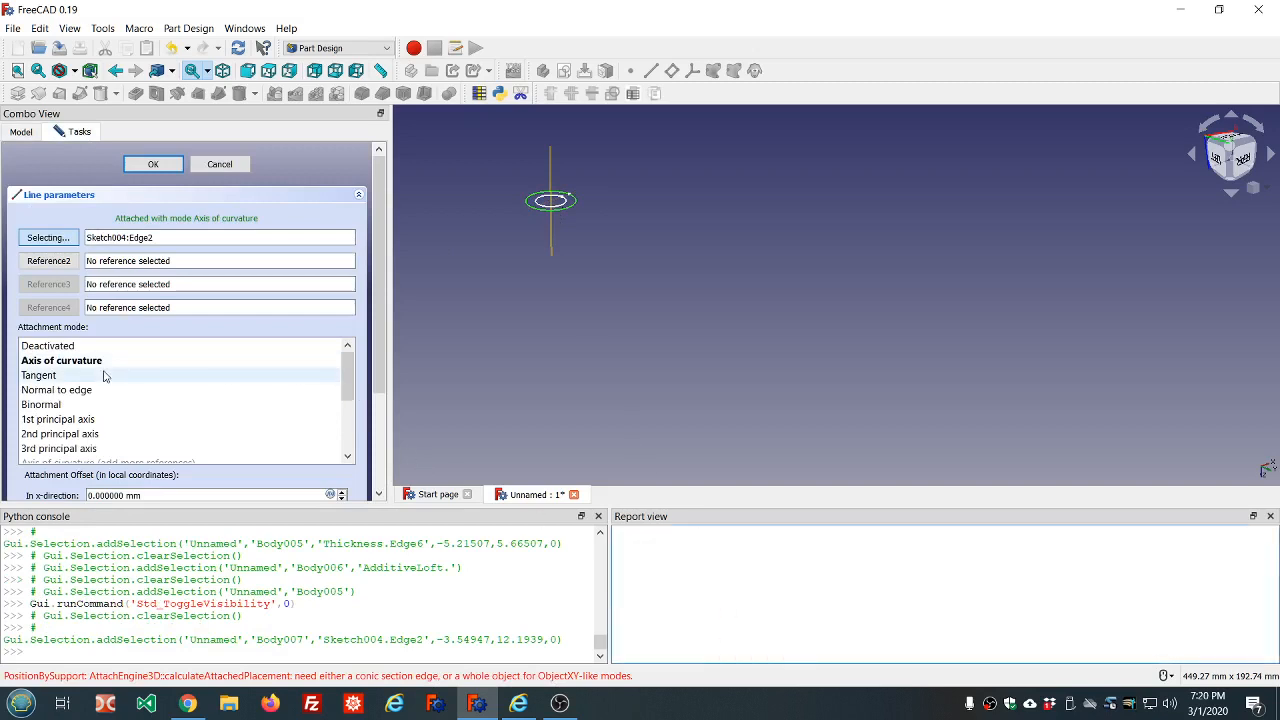
left_click(73, 366)
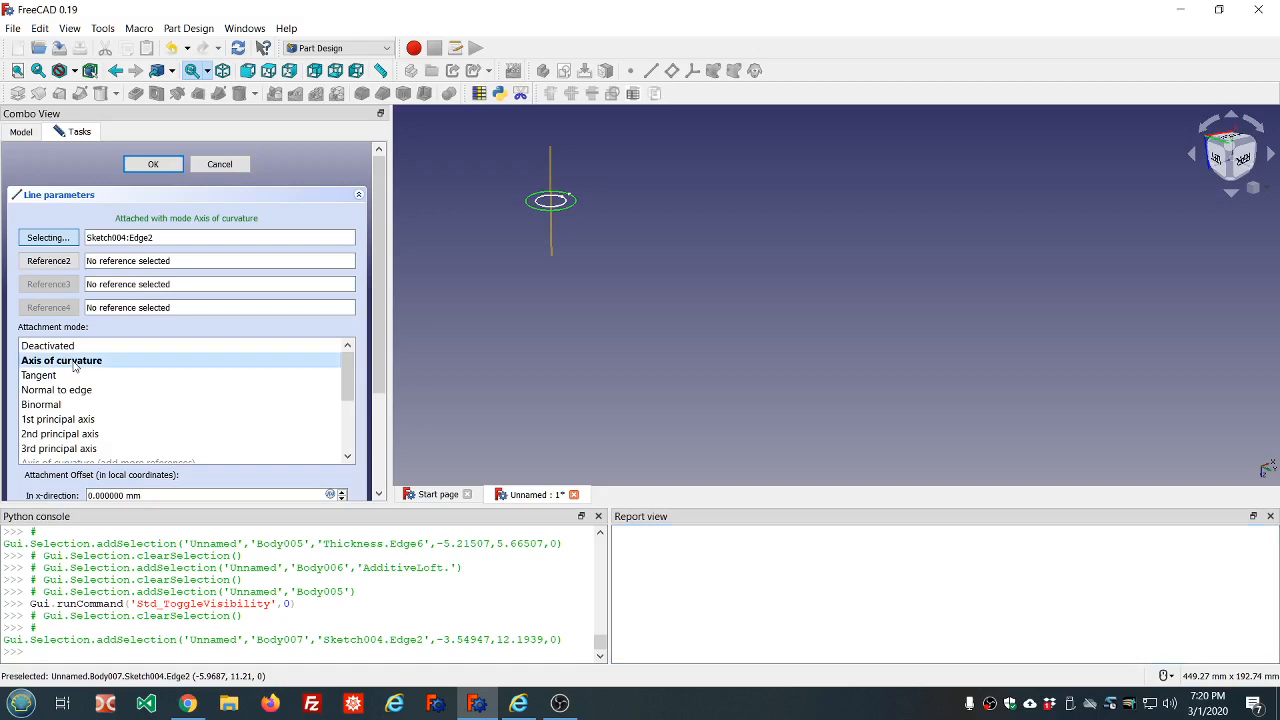
middle_click_drag(654, 200, 629, 173)
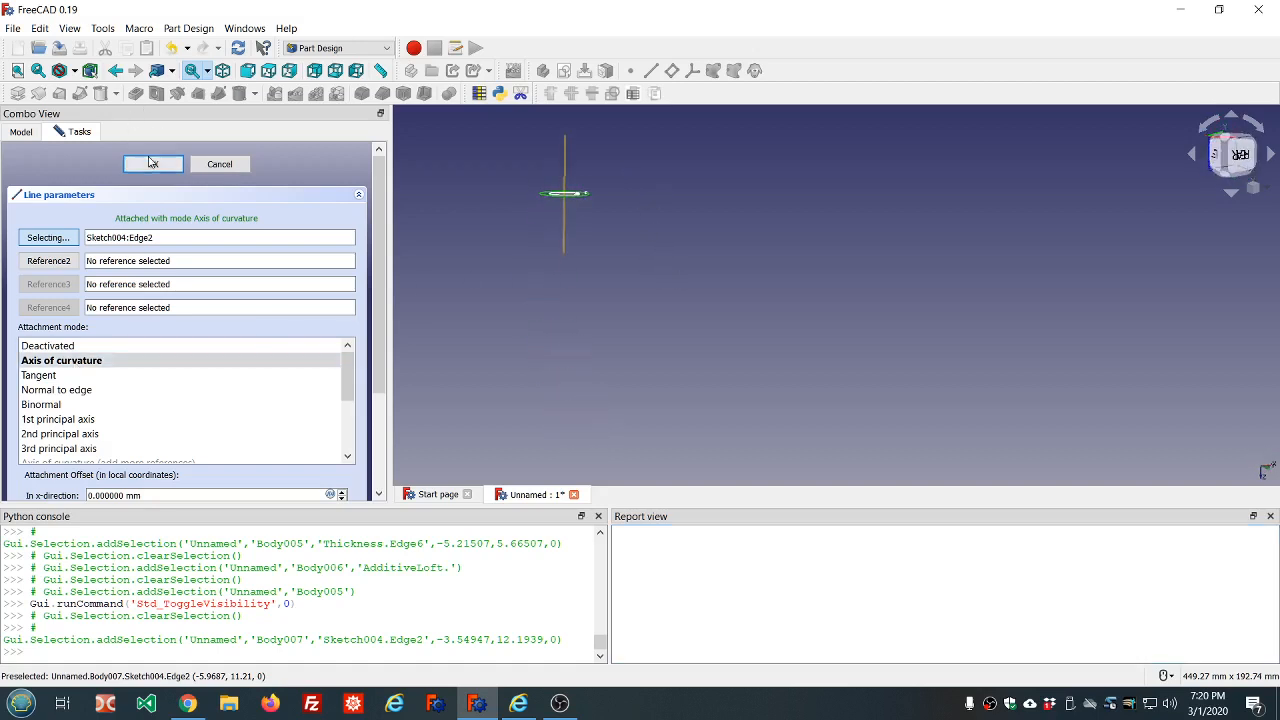
left_click(152, 163)
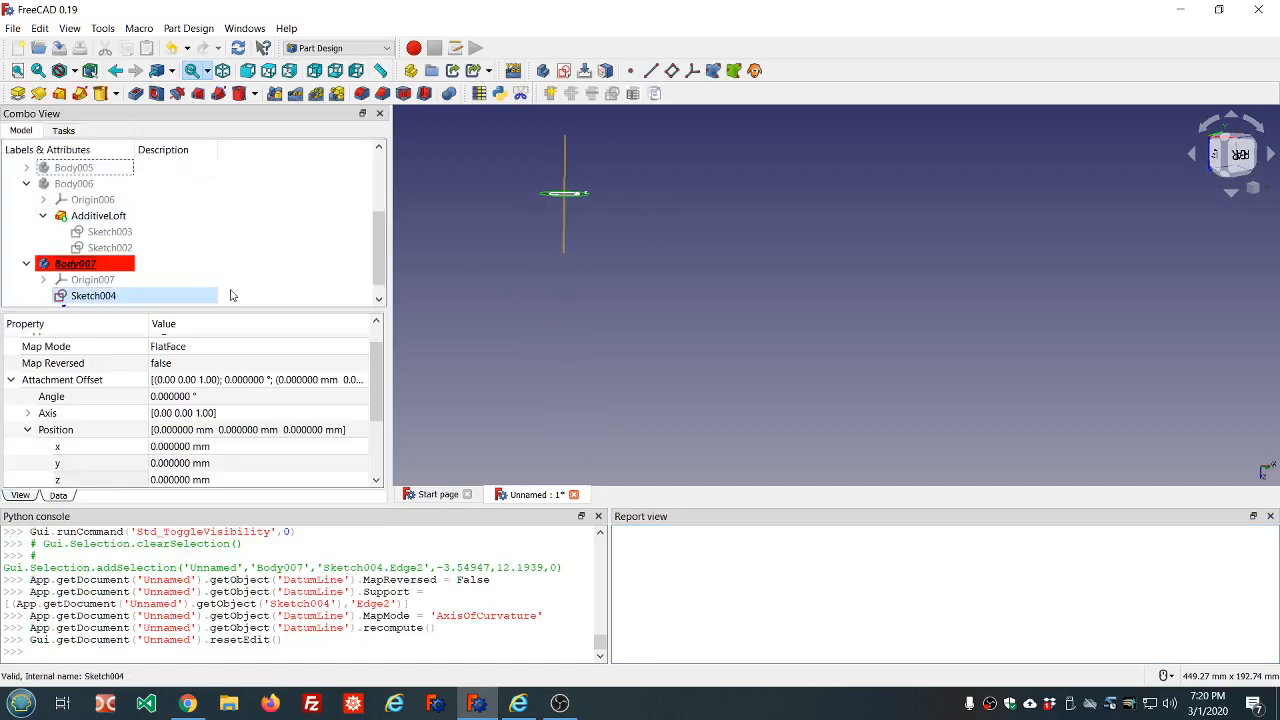
Delete the datum line from Body007
left_click(11, 381)
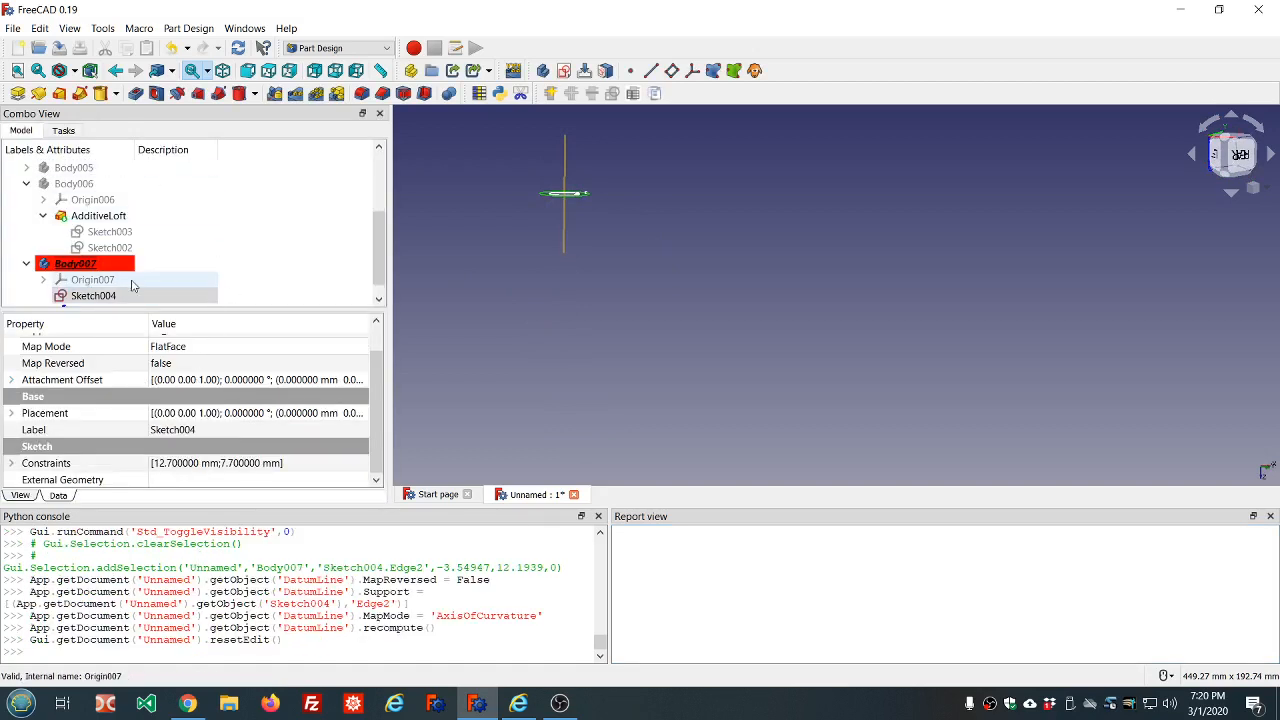
left_click(564, 230)
scroll(448, 257, "down", 2)
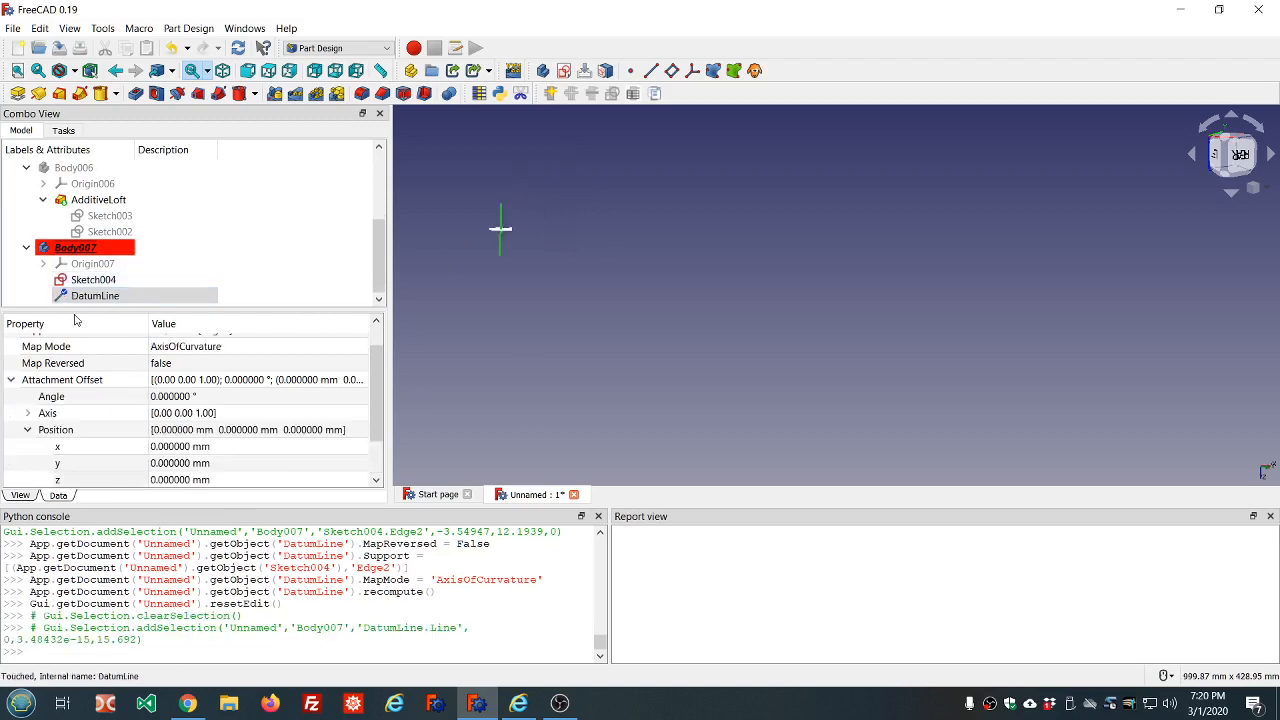
left_click(85, 298)
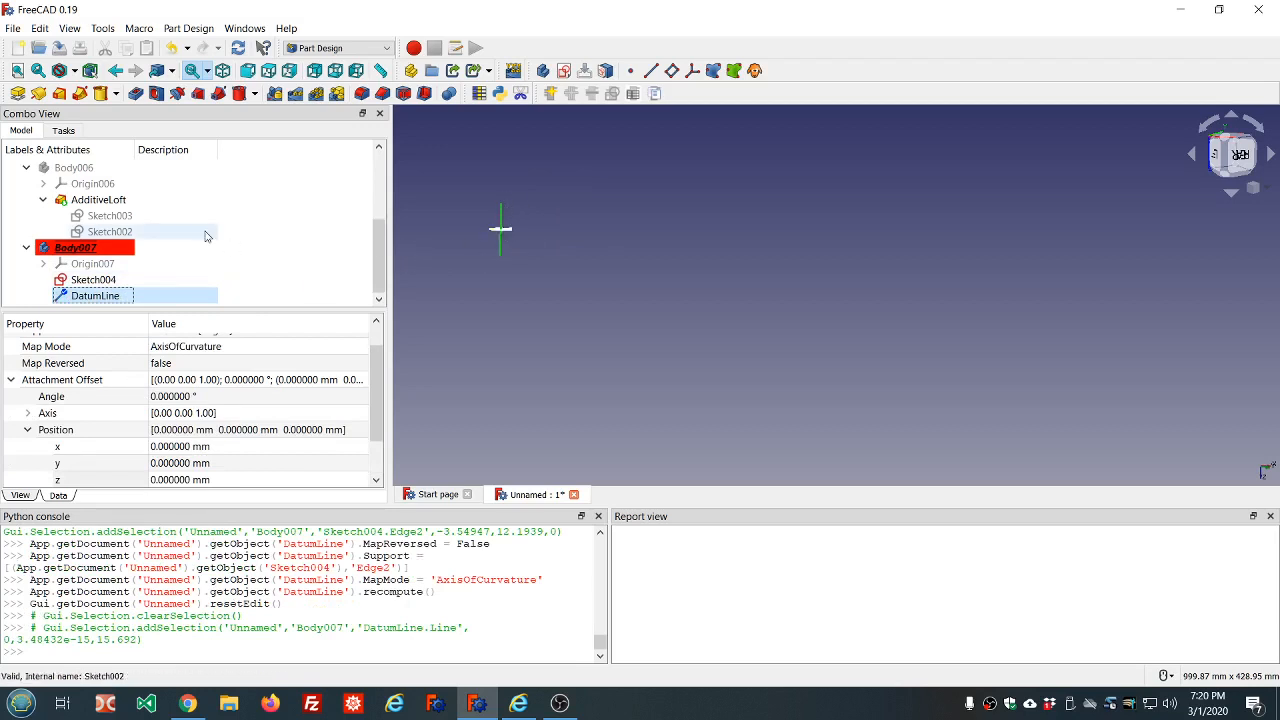
key("Delete")
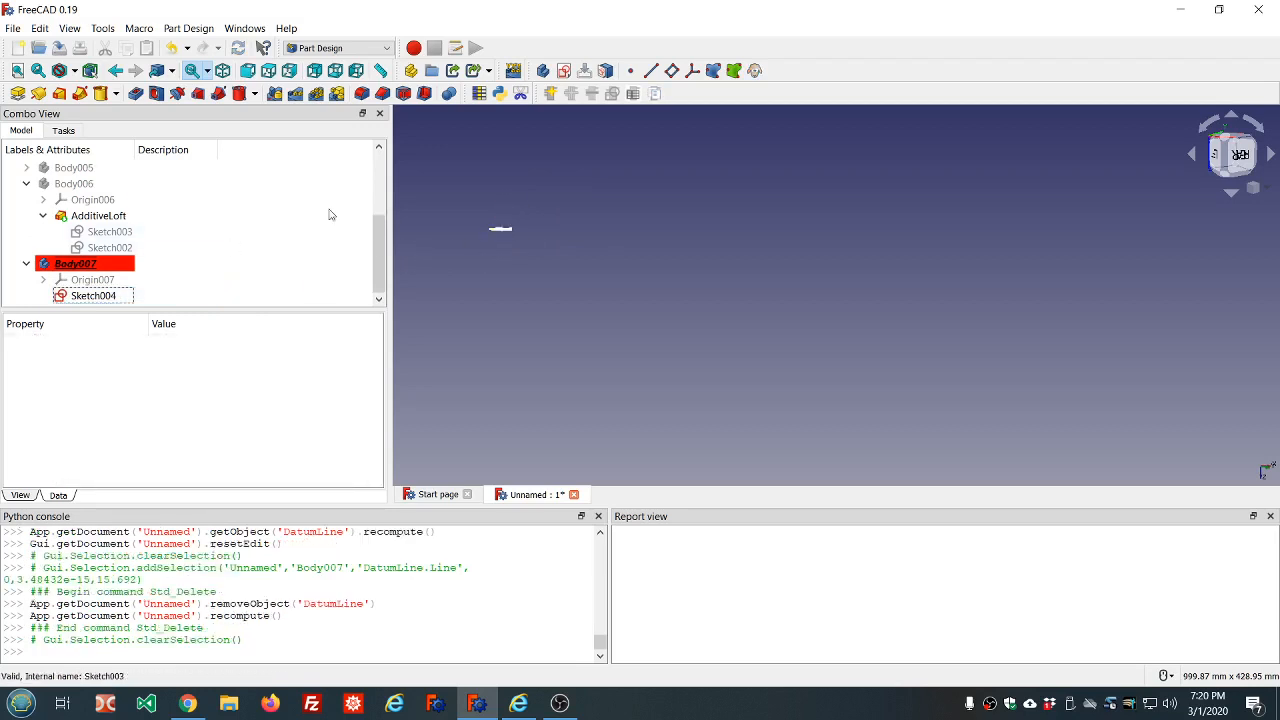
Create a new sketch in Body007 on the XZ base plane
mouse_move(506, 209)
middle_mouse_down()
mouse_move(509, 246)
mouse_move(594, 250)
middle_mouse_up()
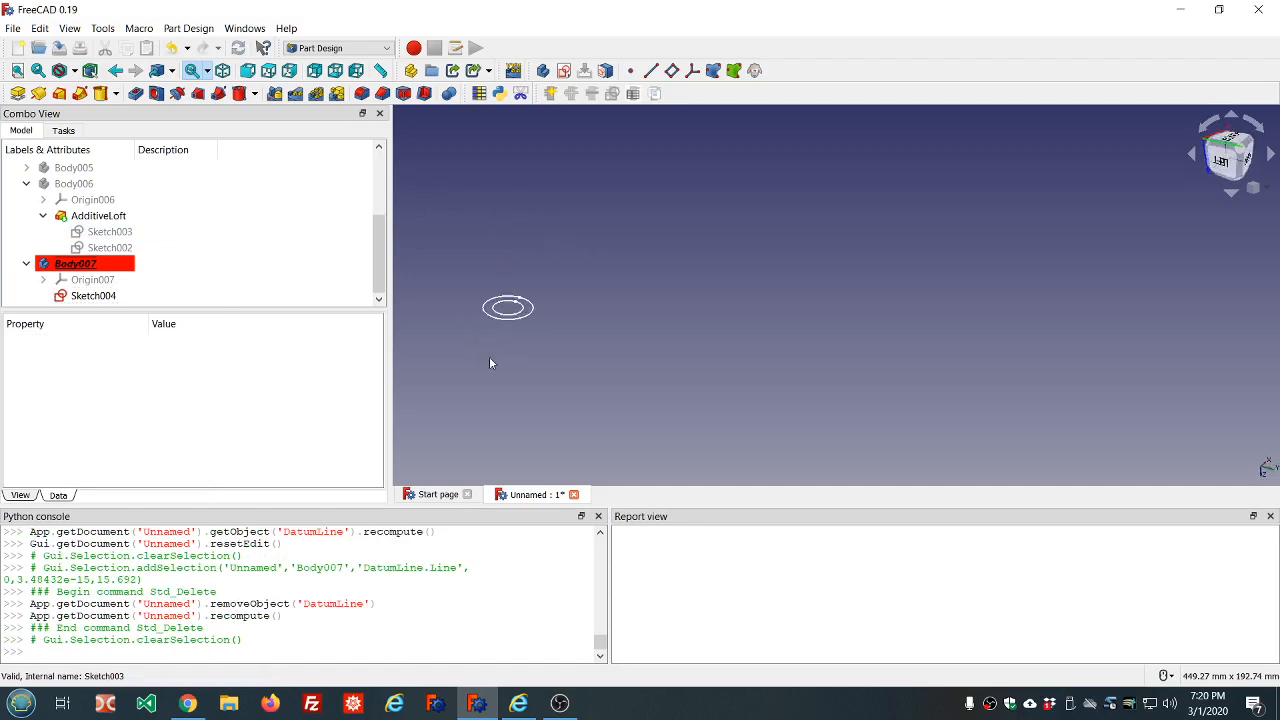
scroll(492, 360, "up", 3)
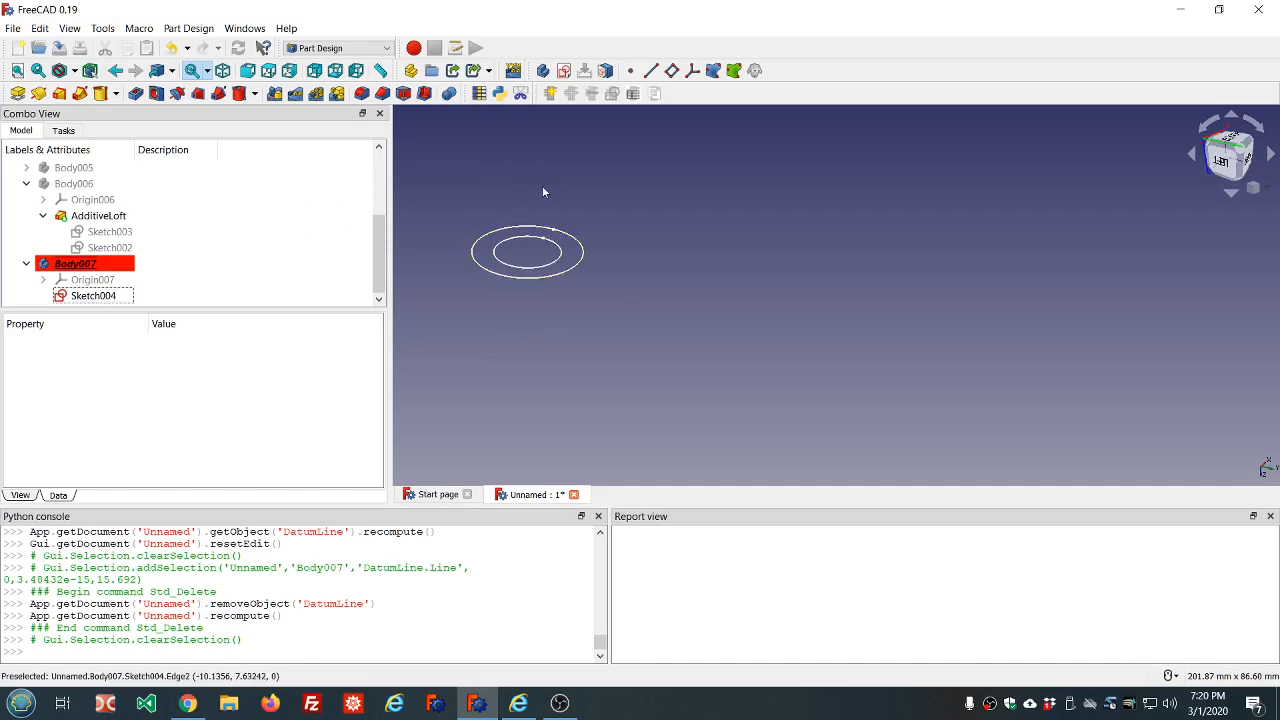
left_click(564, 70)
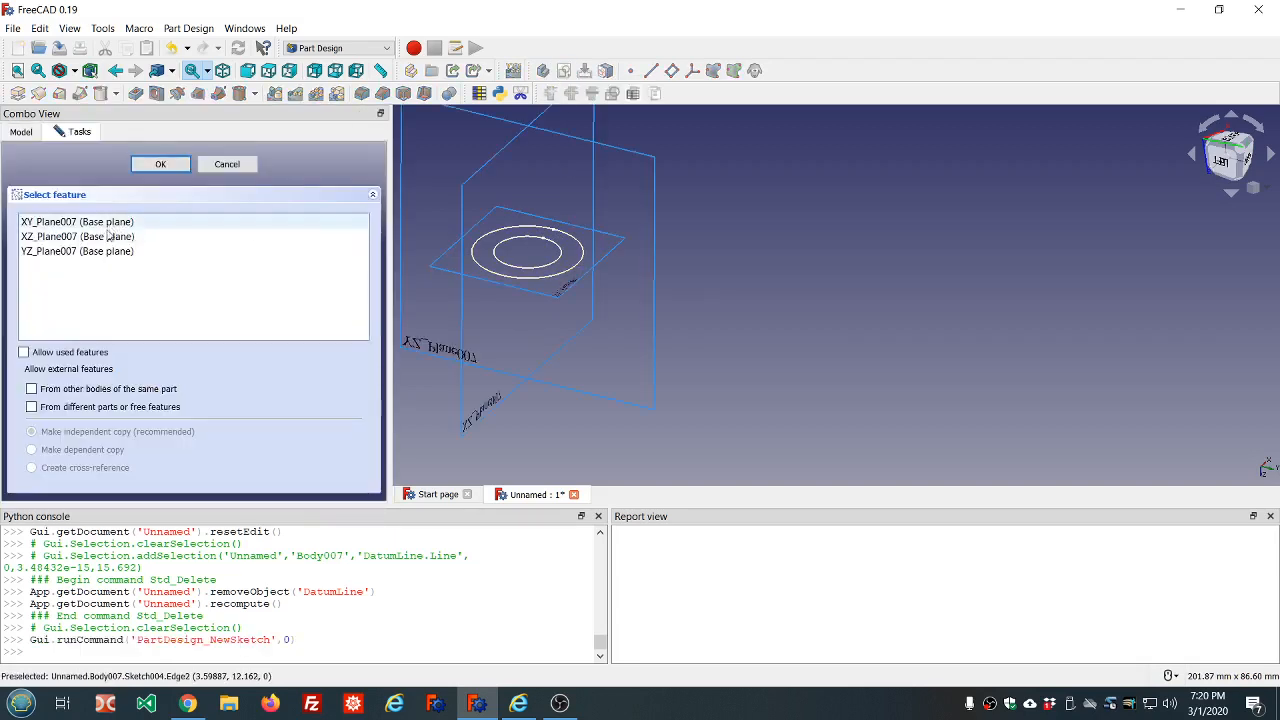
left_click(108, 236)
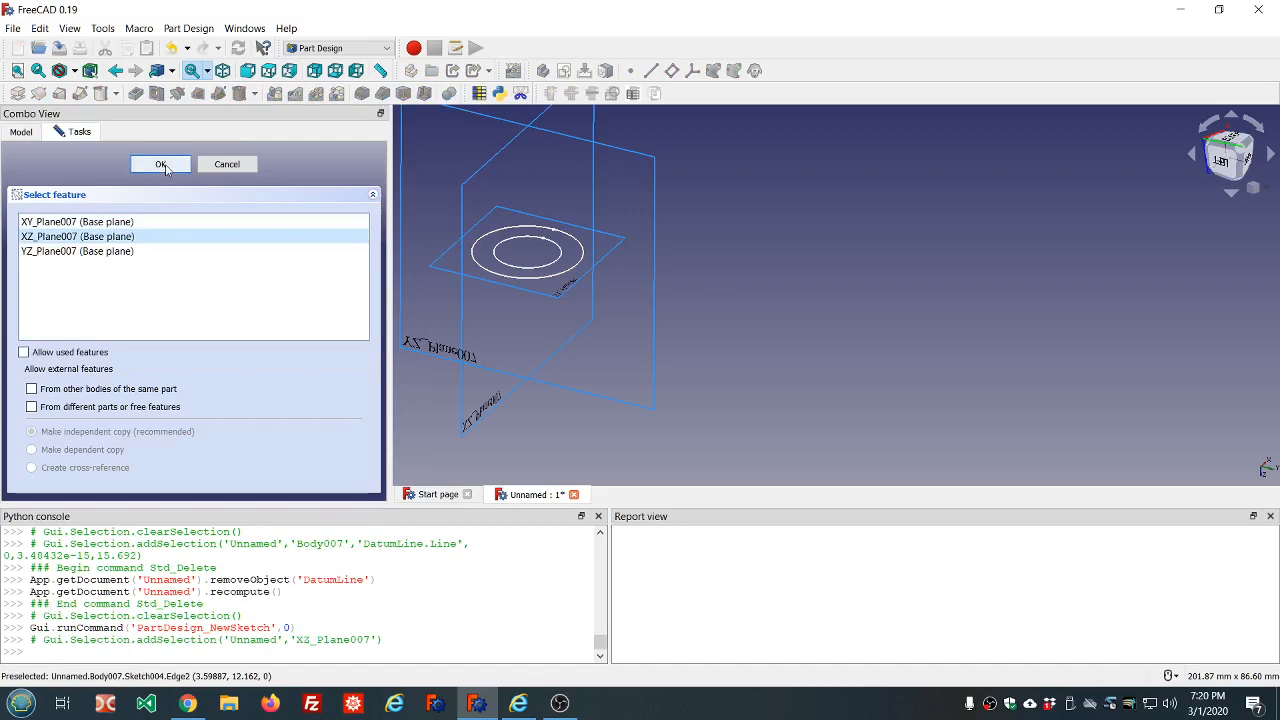
left_click(163, 165)
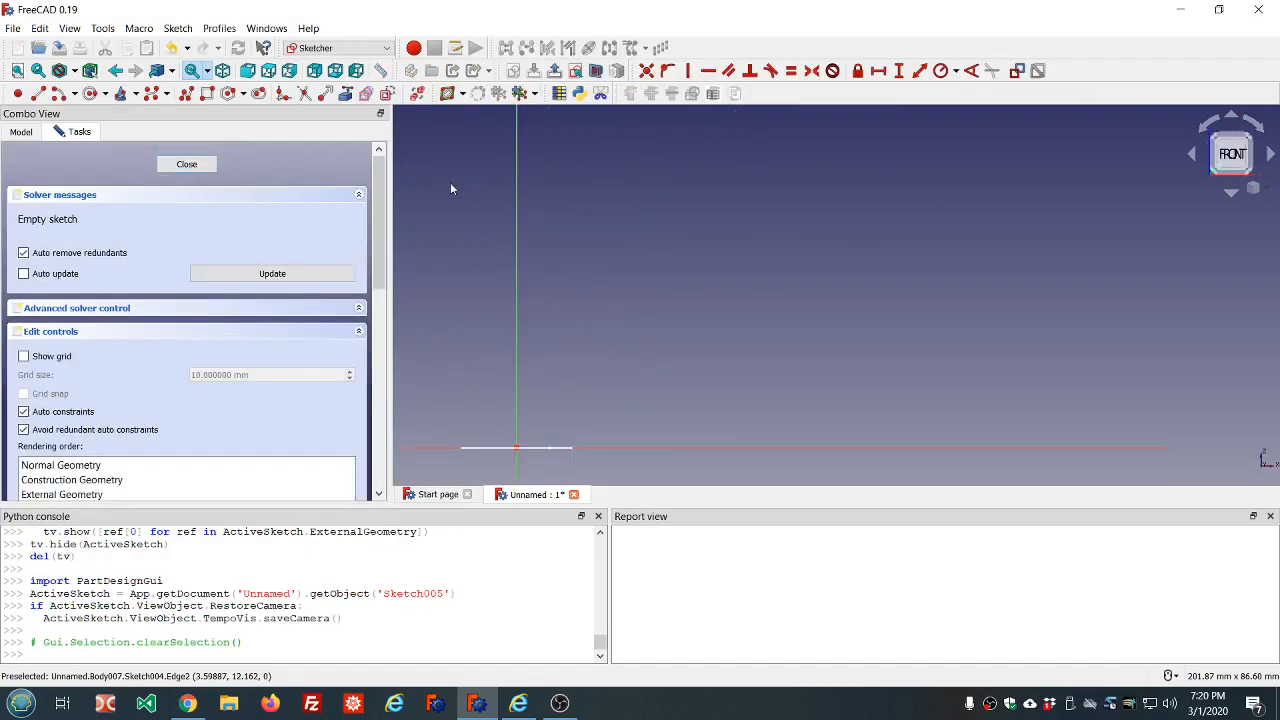
Sketch a vertical line about 14 mm long straight down from the origin
scroll(450, 188, "down", 4)
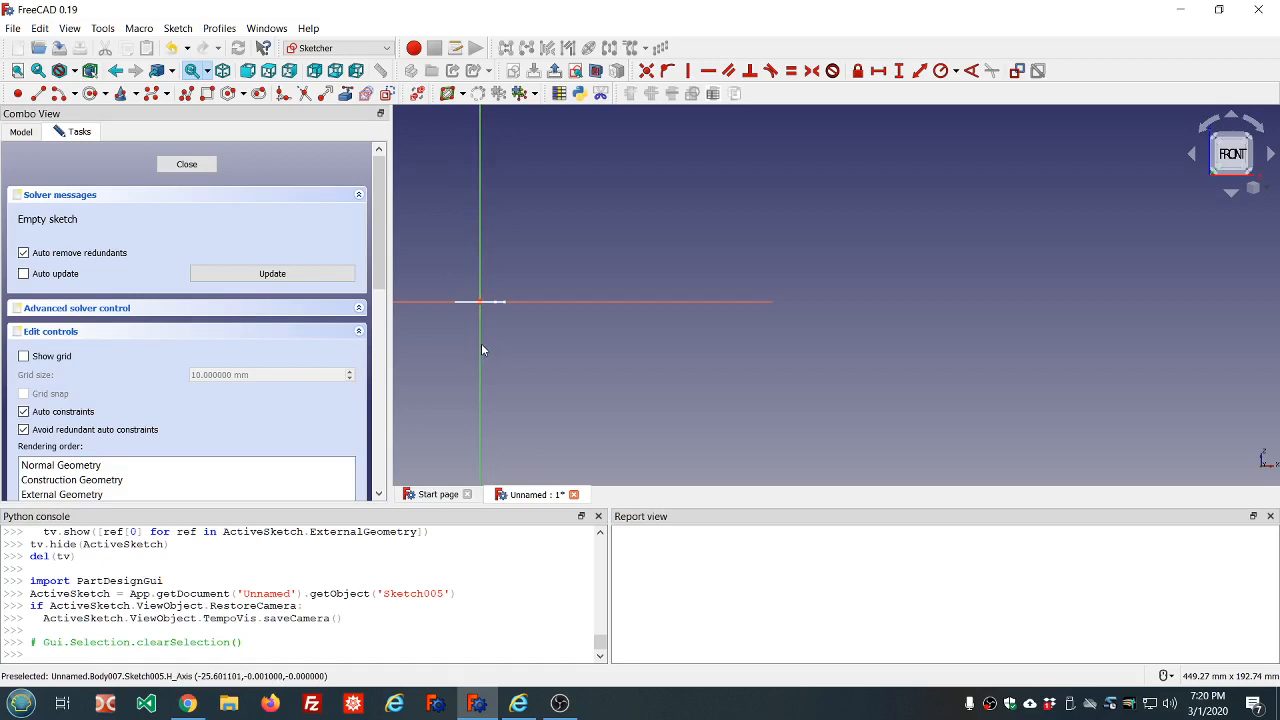
scroll(463, 279, "up", 4)
scroll(476, 312, "down", 4)
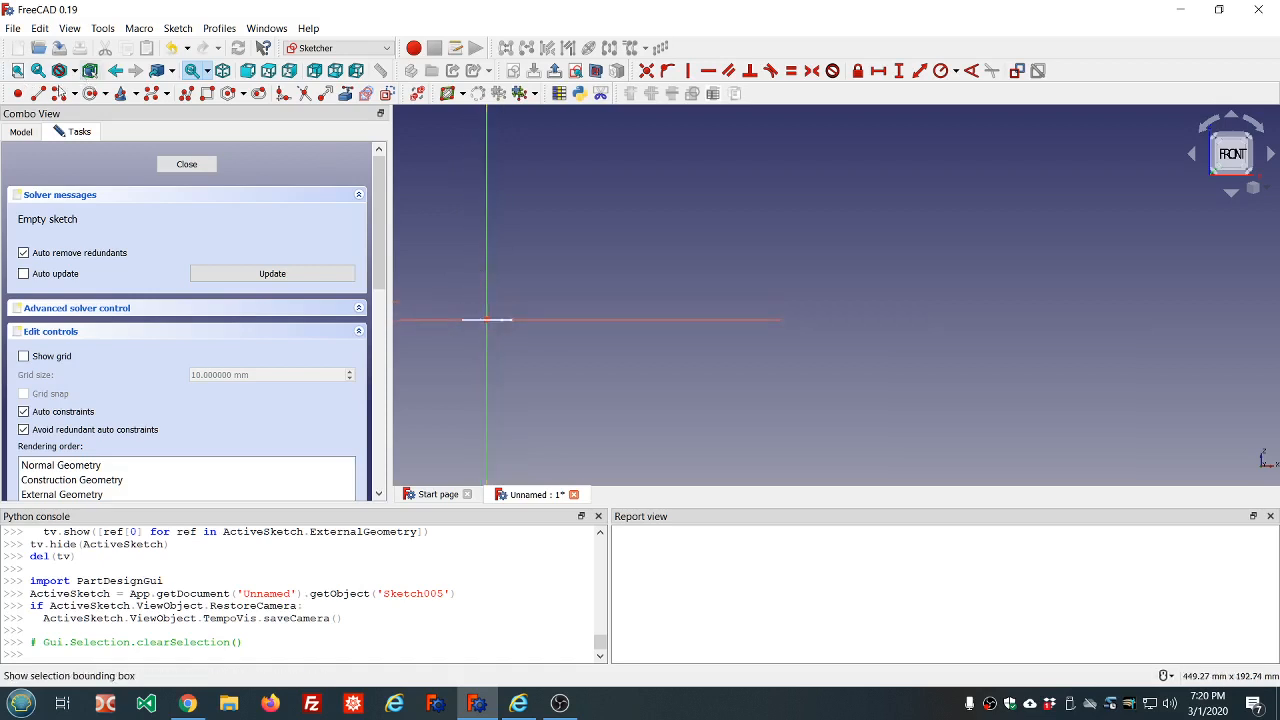
left_click(38, 93)
scroll(479, 361, "up", 5)
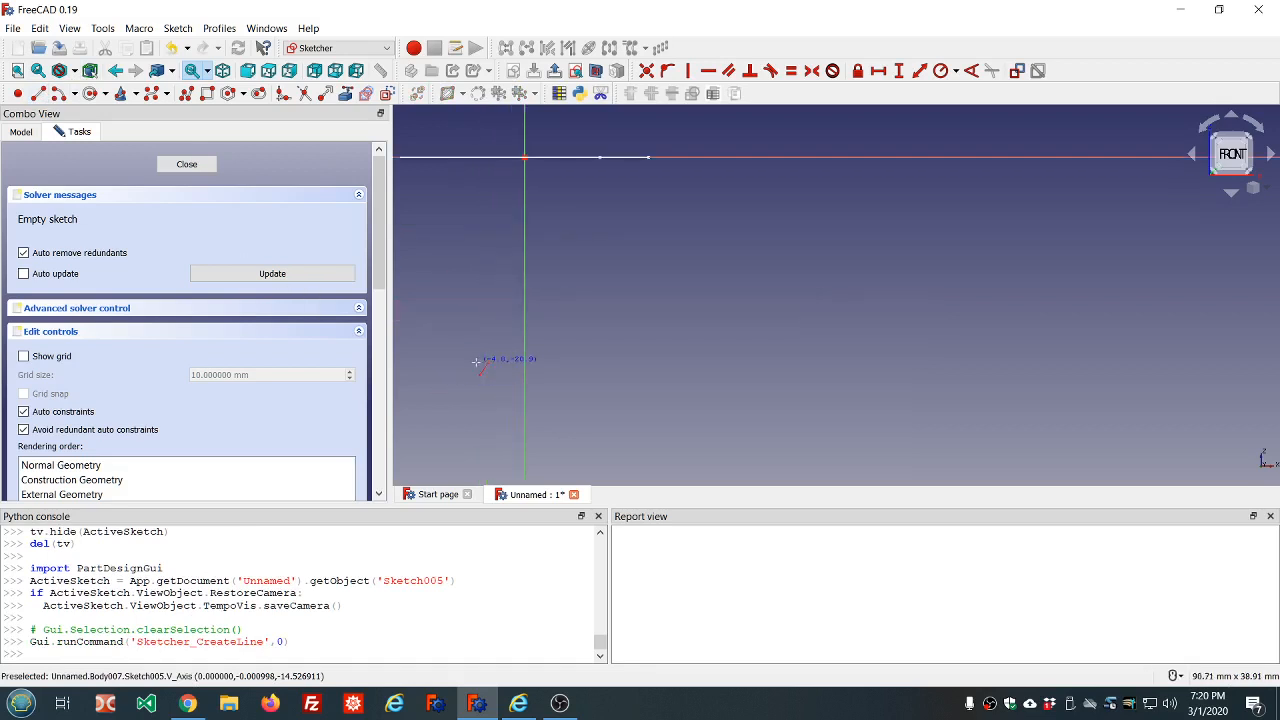
left_click(524, 157)
left_click(525, 293)
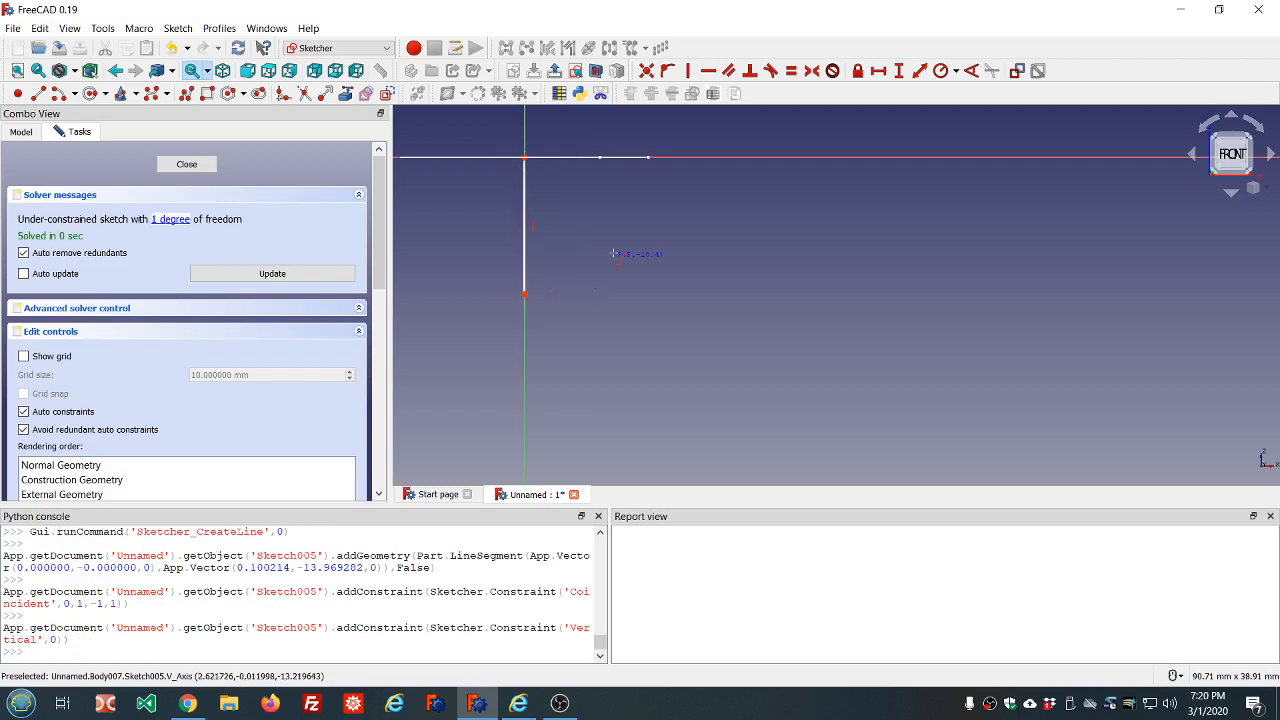
Constrain the line's vertical length with the expression dd.ddHeight and close the sketch
left_click(526, 227)
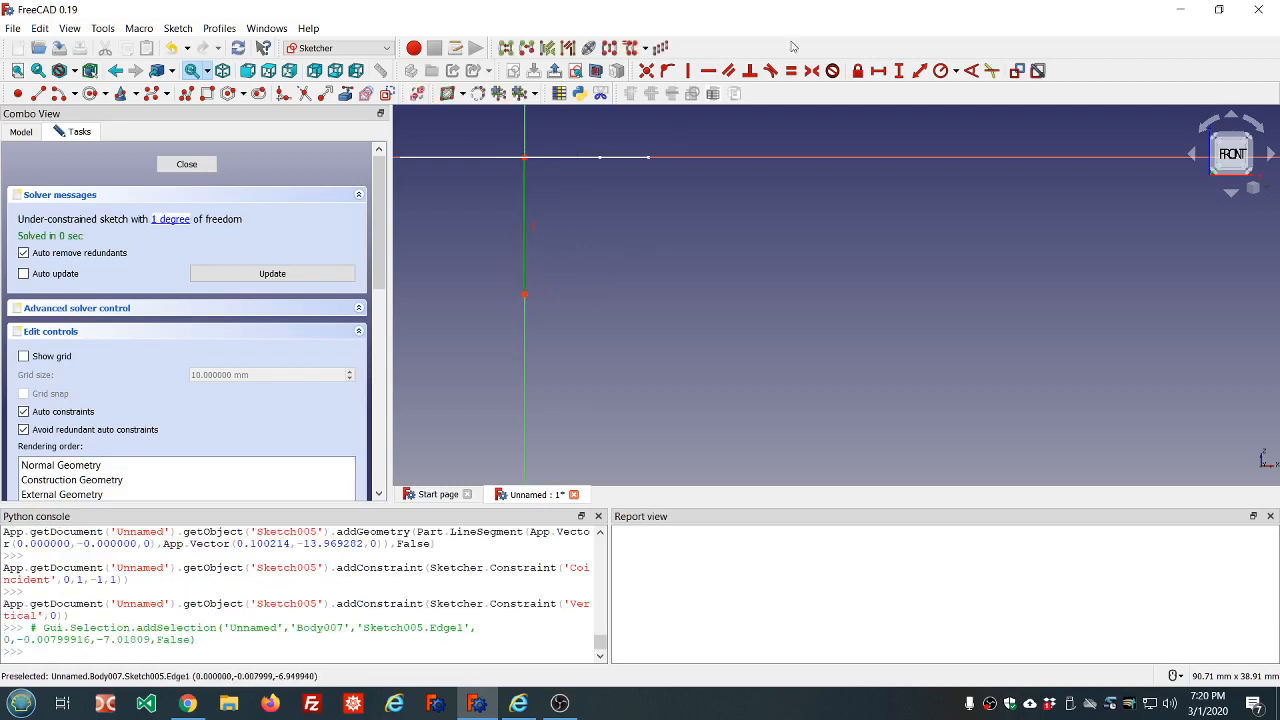
left_click(897, 71)
type("=")
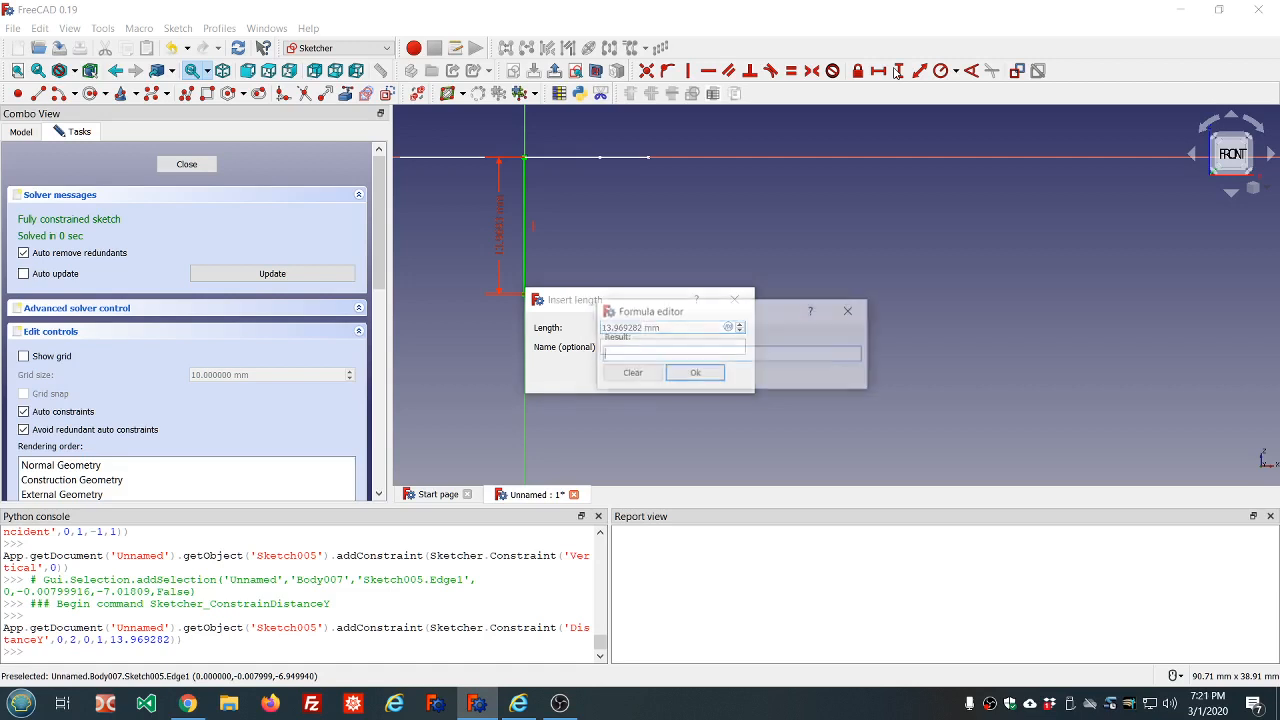
type("dd.dd")
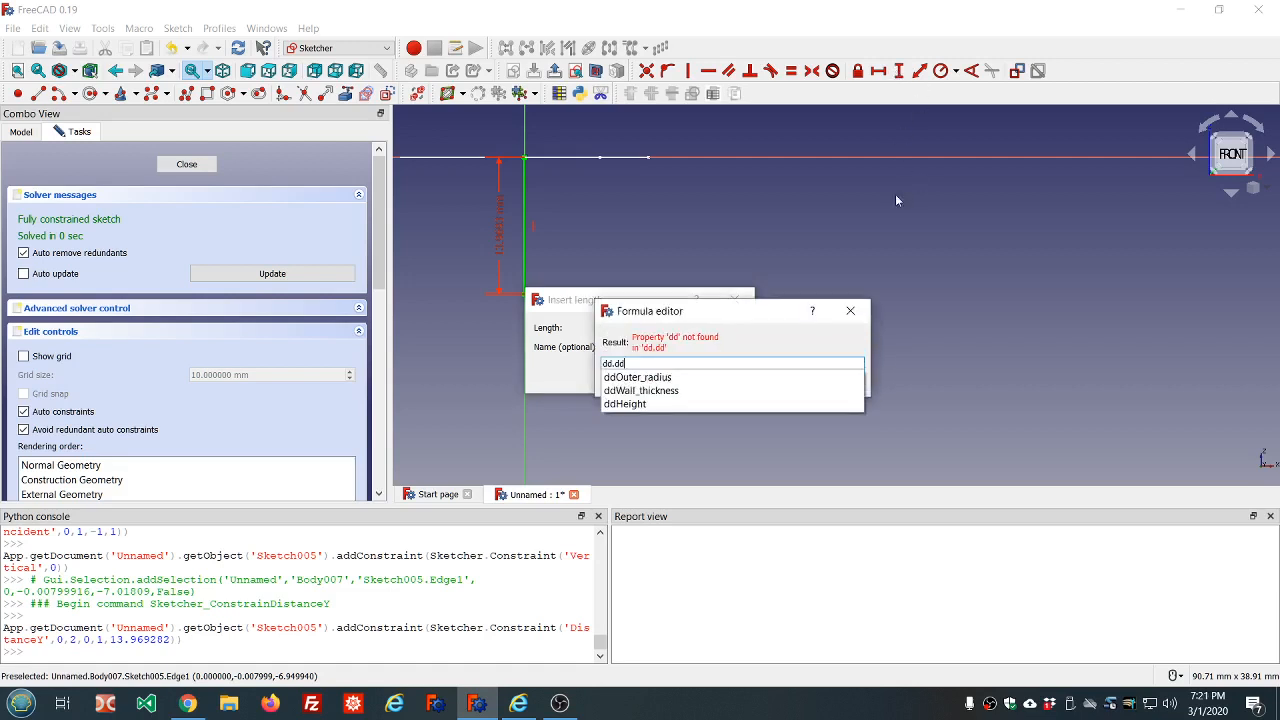
left_click(630, 404)
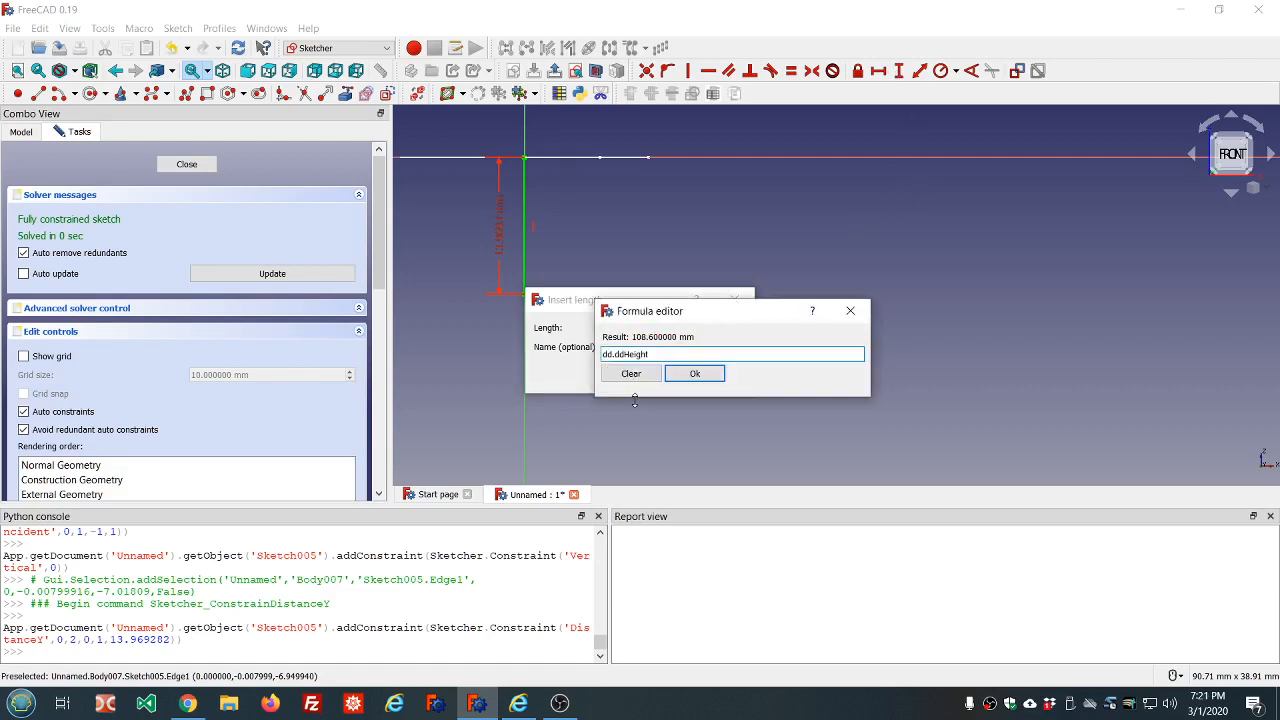
left_click(697, 380)
left_click(648, 378)
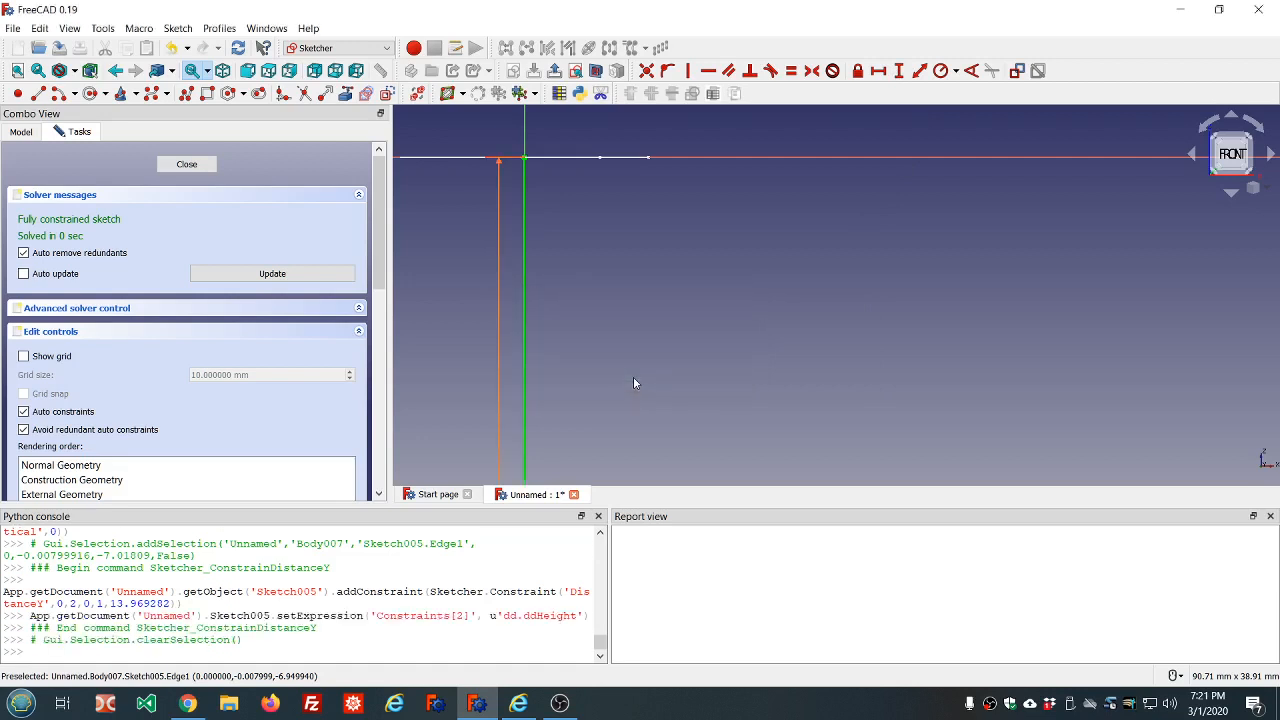
scroll(643, 314, "down", 10)
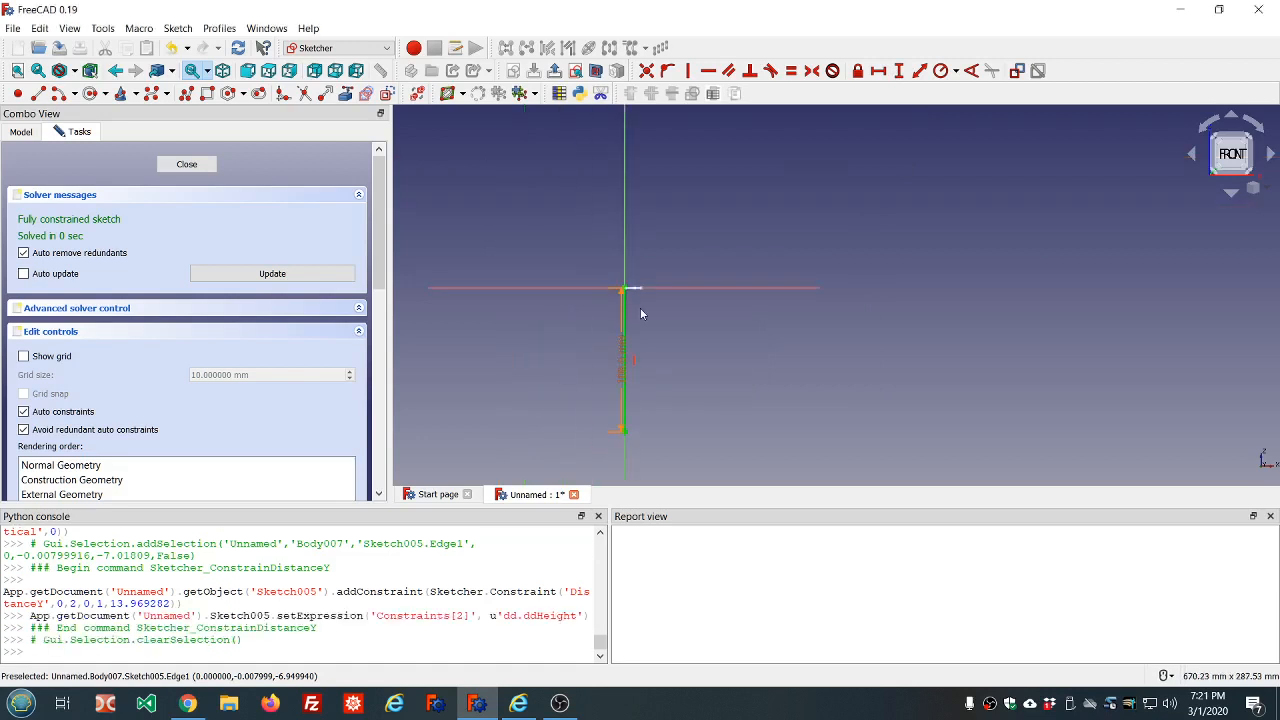
left_click(187, 165)
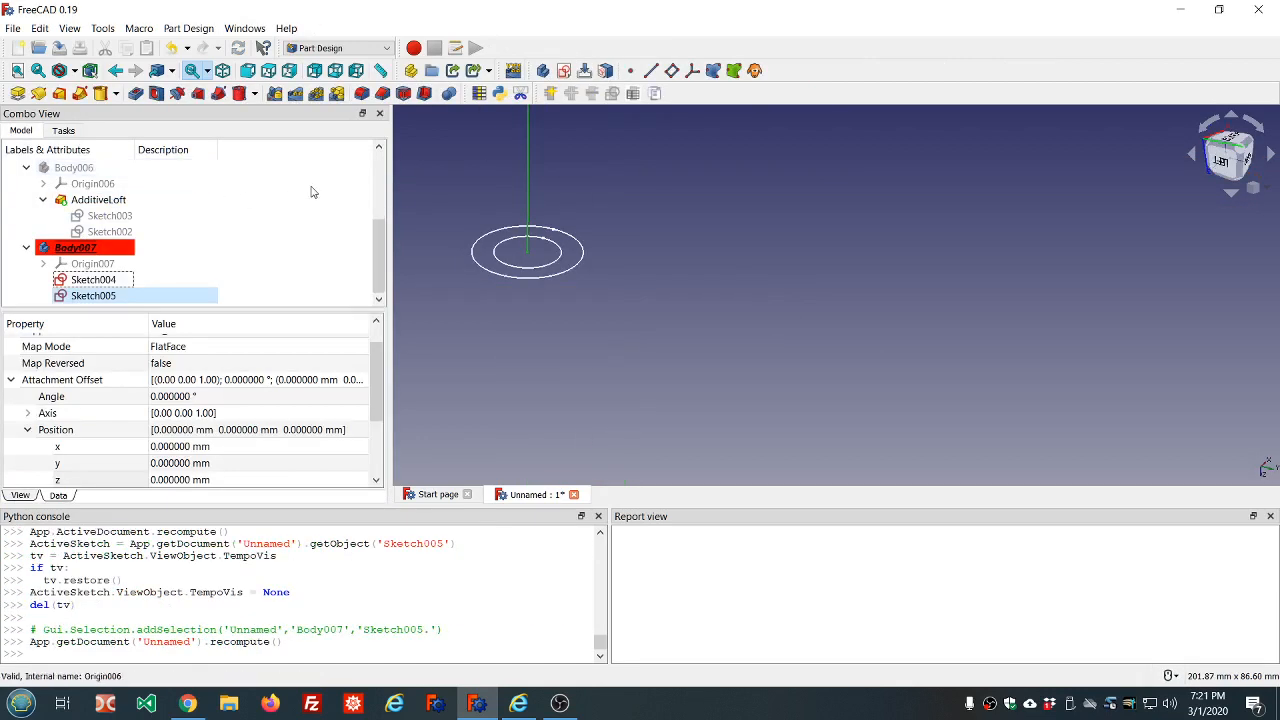
left_click(127, 280)
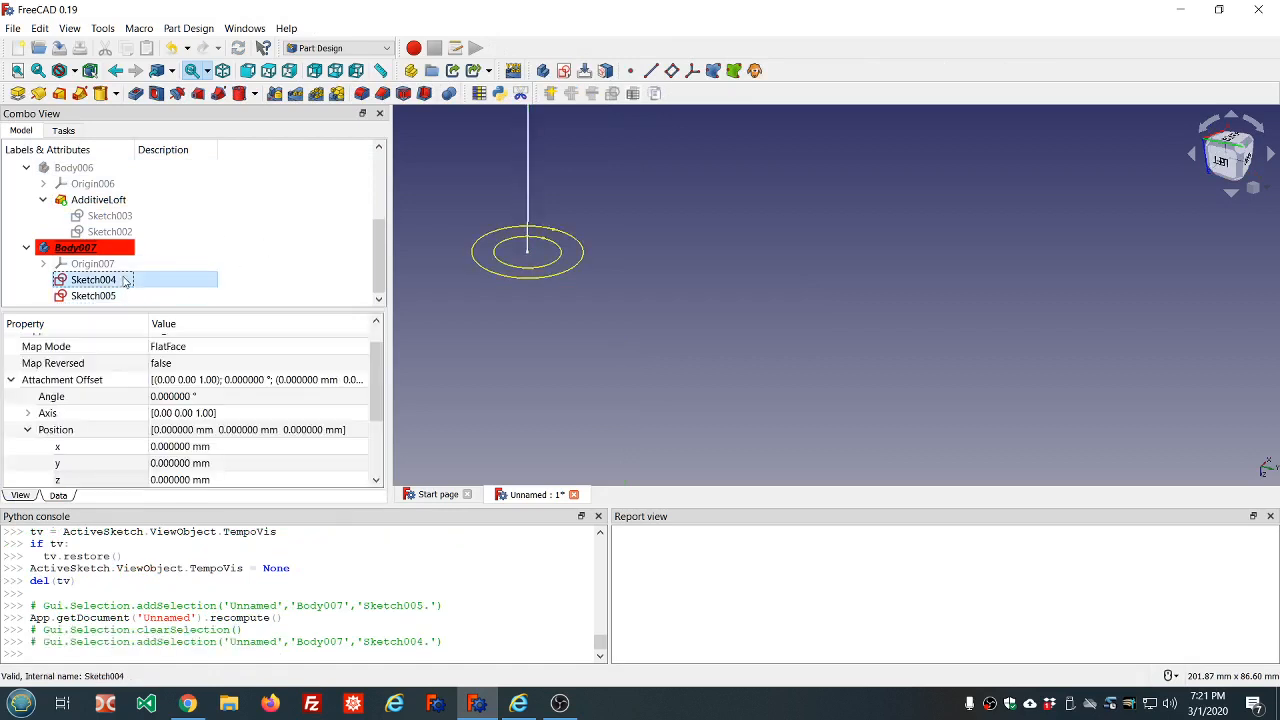
left_click(80, 93)
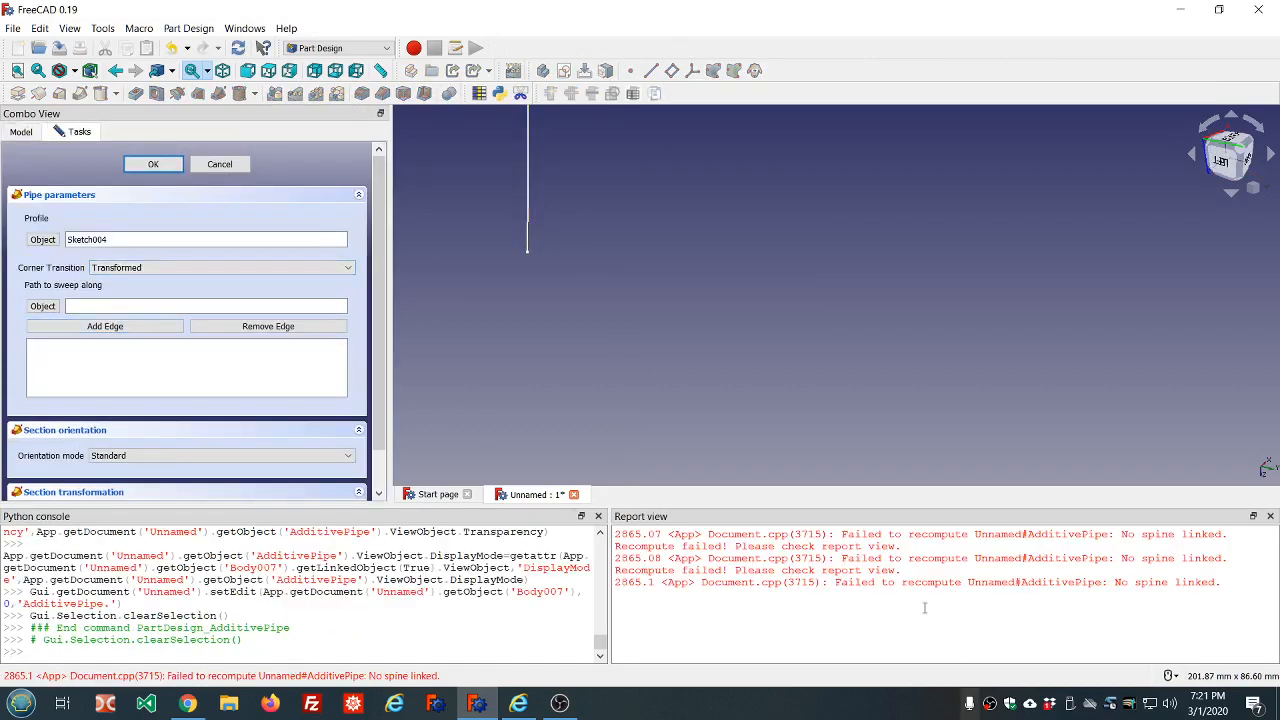
scroll(541, 176, "down", 5)
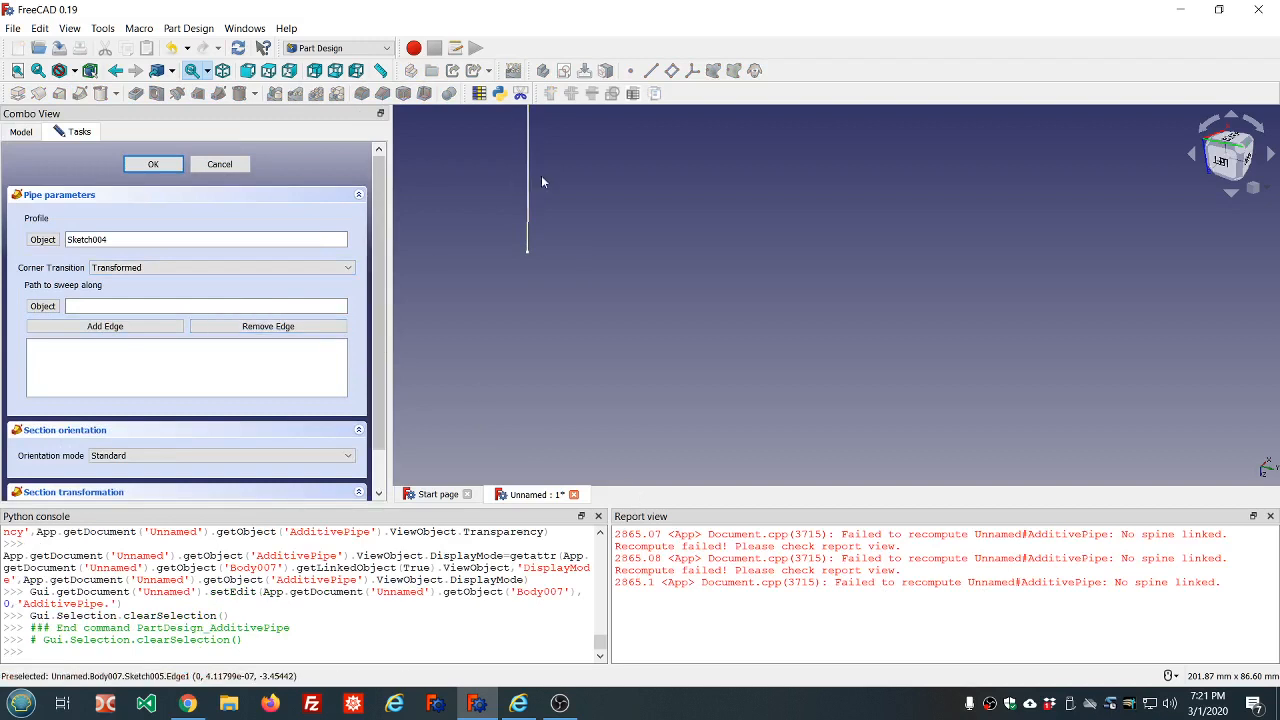
scroll(556, 131, "up", 3)
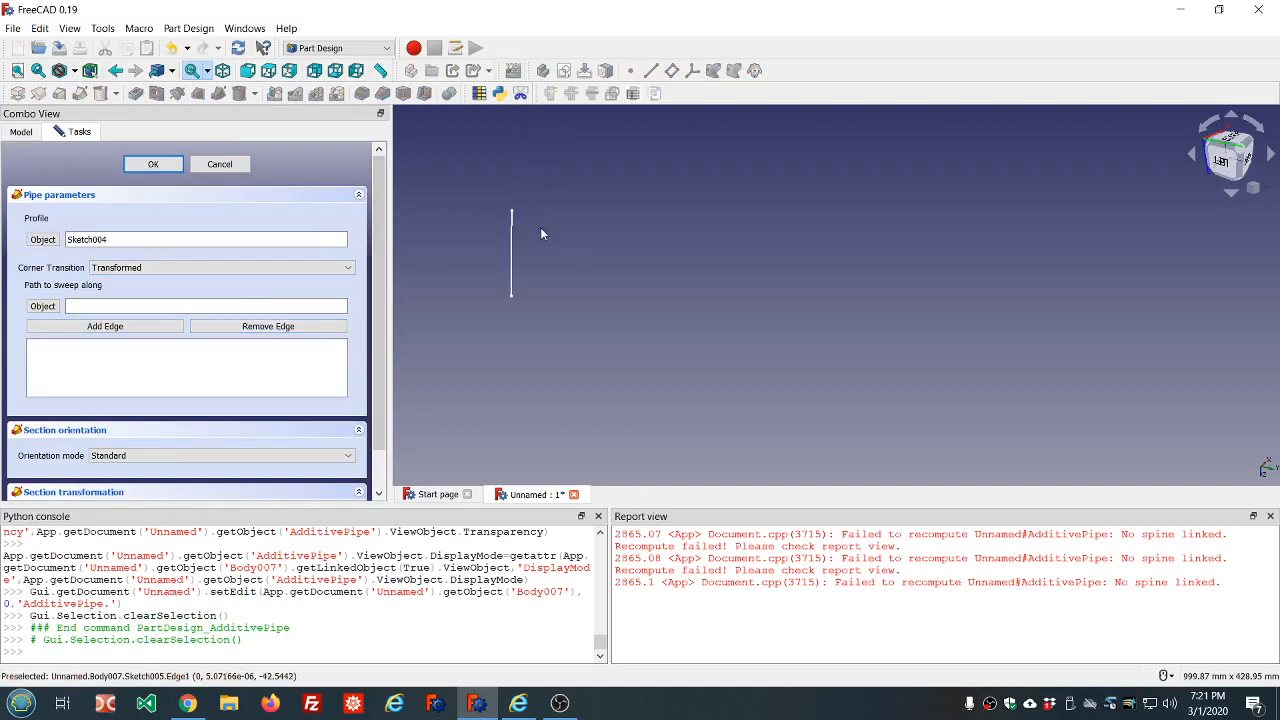
left_click(224, 165)
right_click(891, 647)
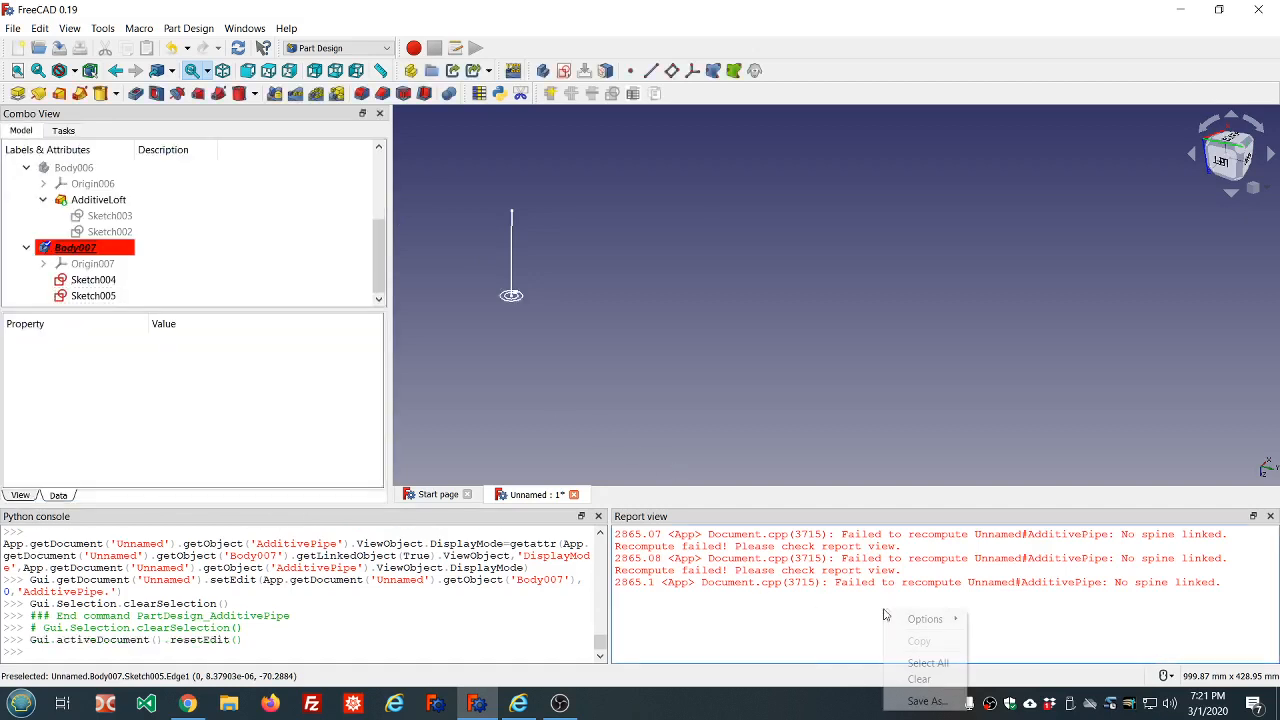
left_click(917, 679)
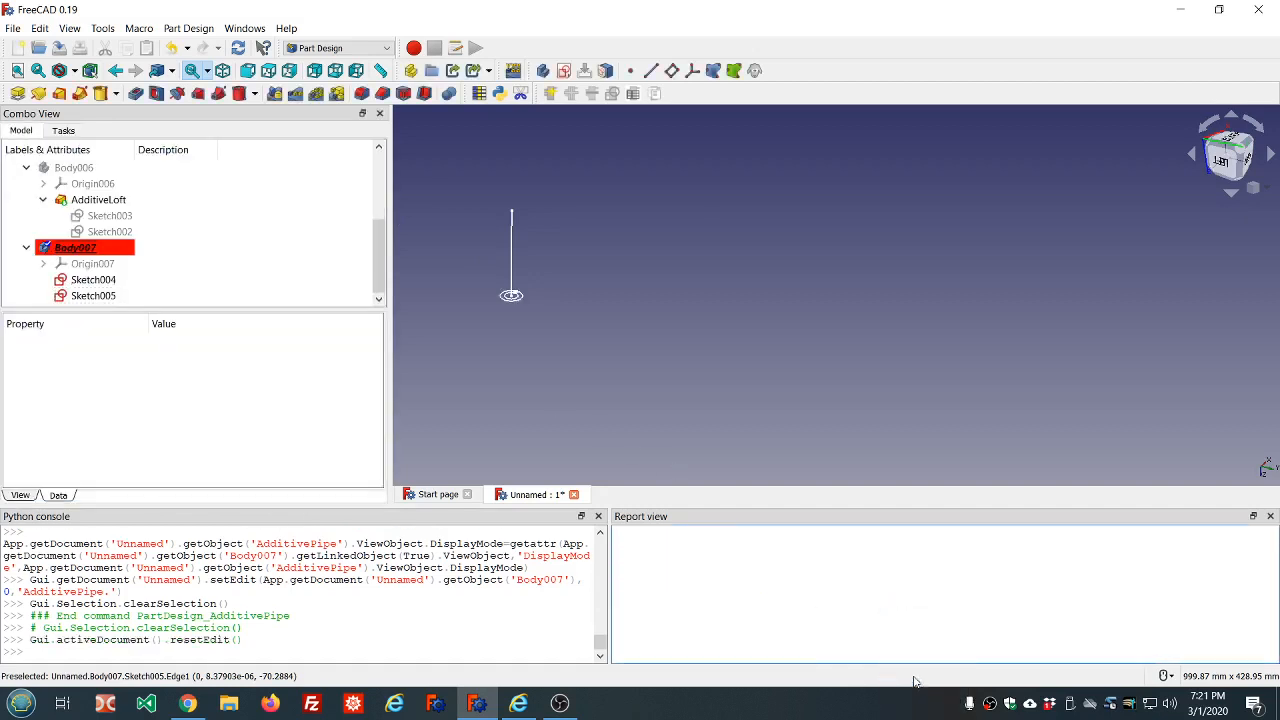
left_click(92, 280)
left_click(92, 296, "ctrl")
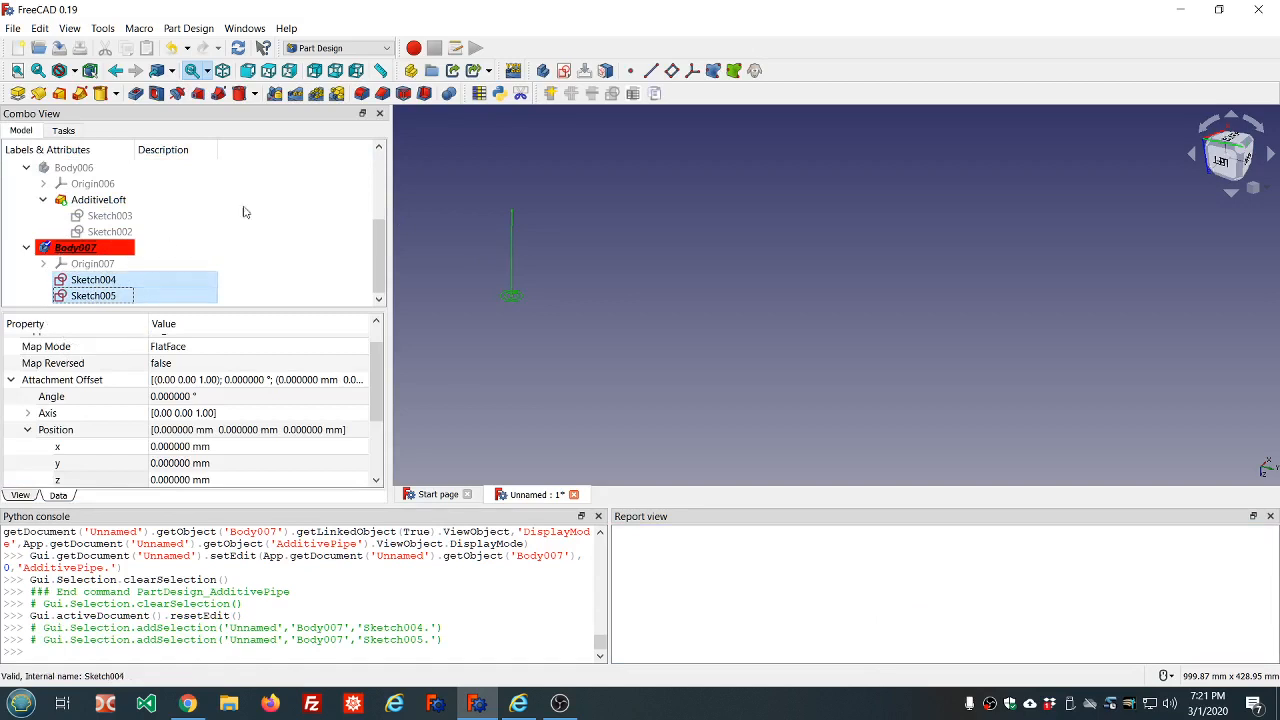
left_click(80, 94)
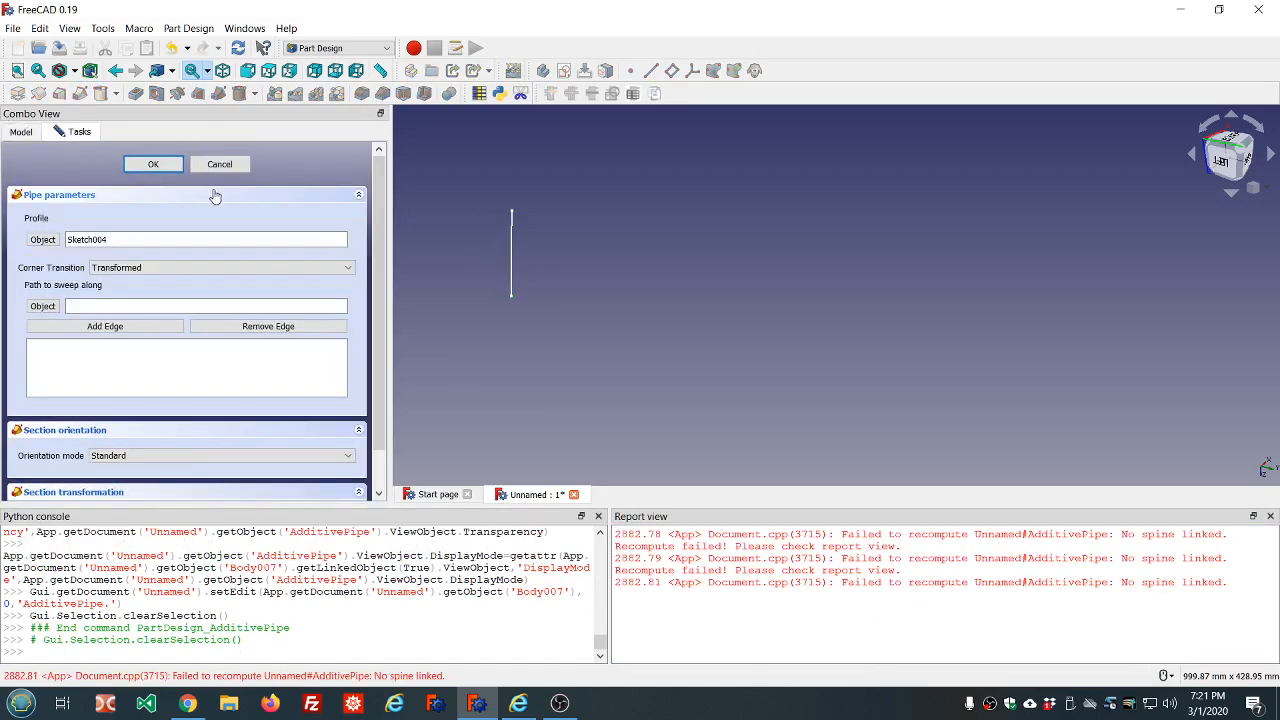
left_click(219, 165)
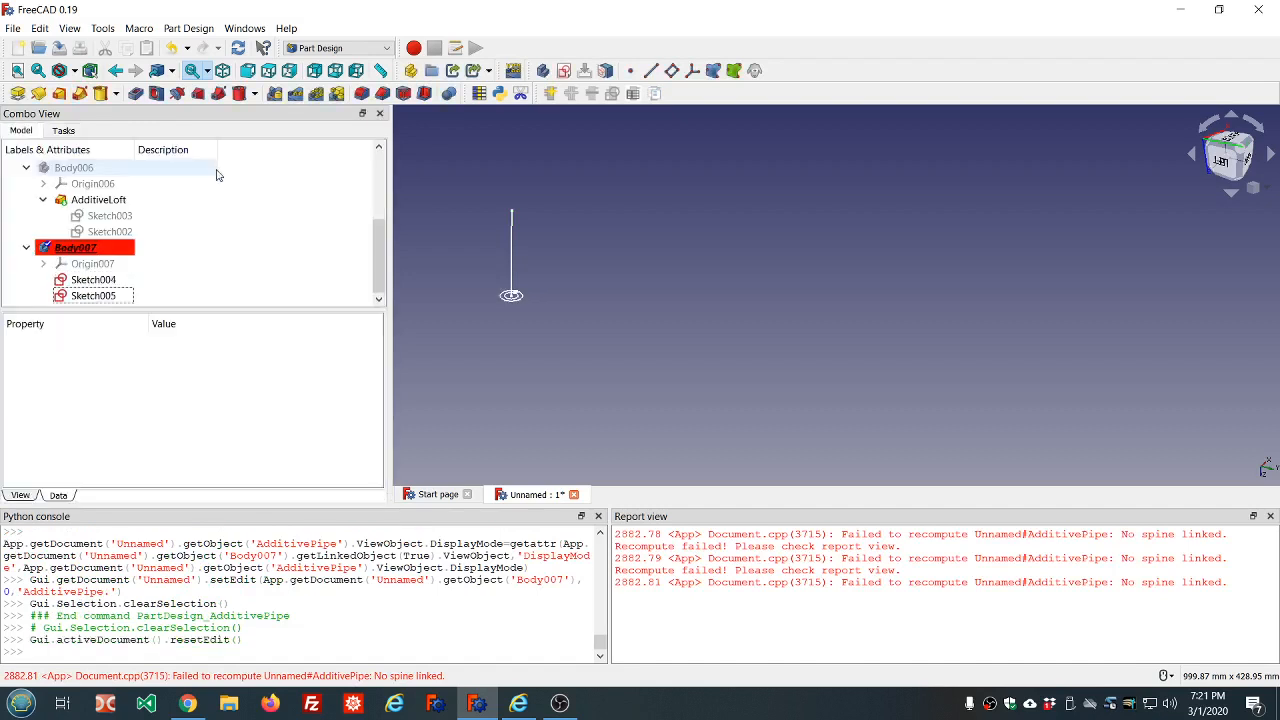
Create an additive pipe in Body007 that sweeps Sketch004 along the vertical line of Sketch005, and clear the report messages
left_click(112, 282)
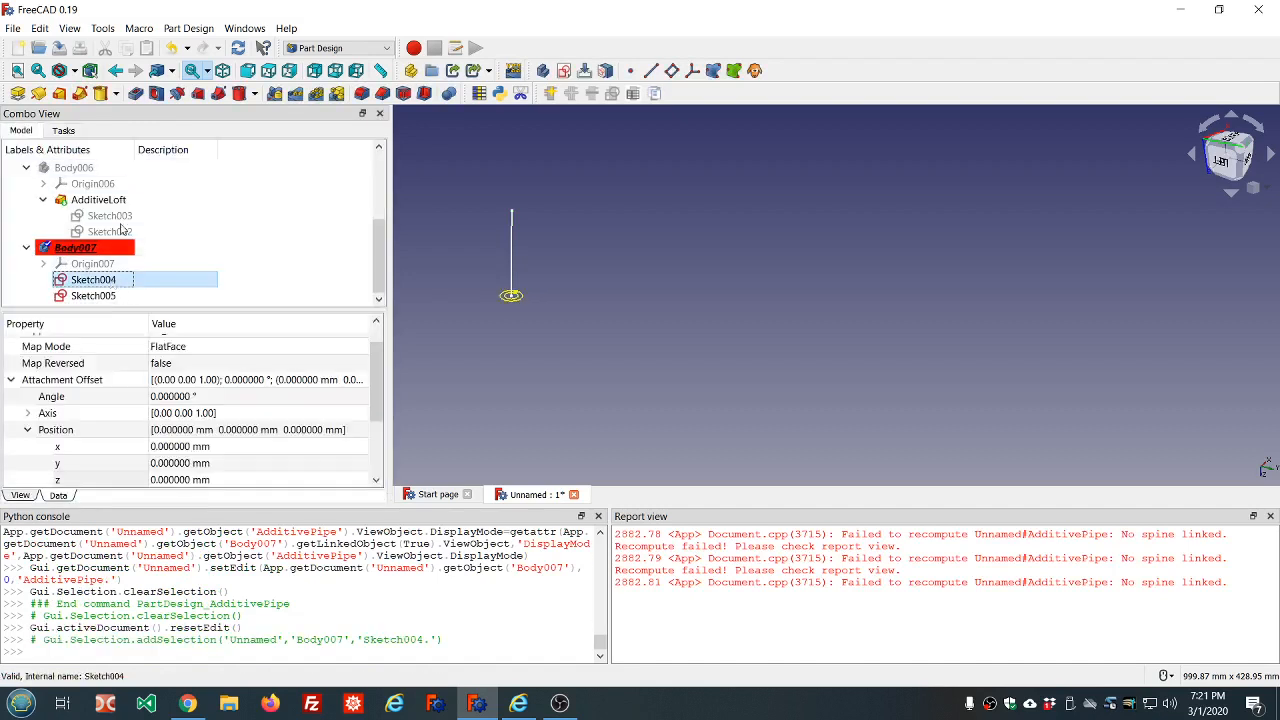
left_click(80, 93)
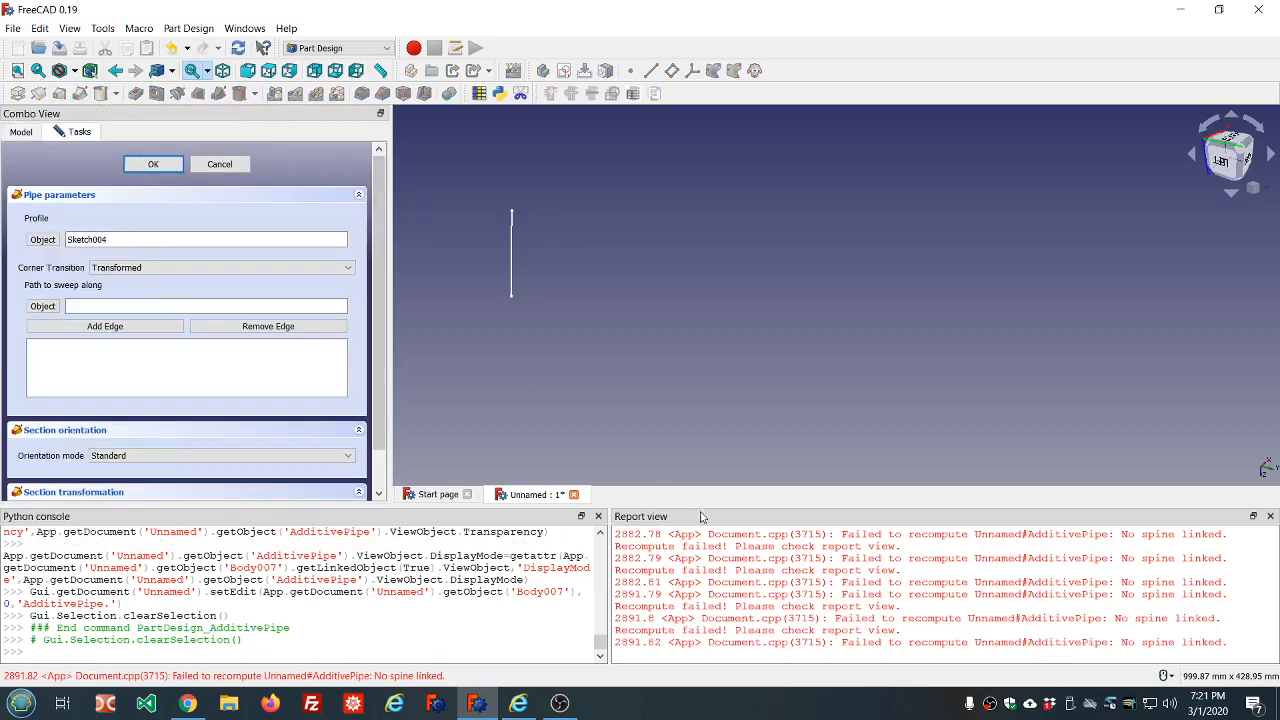
right_click(805, 593)
left_click(837, 665)
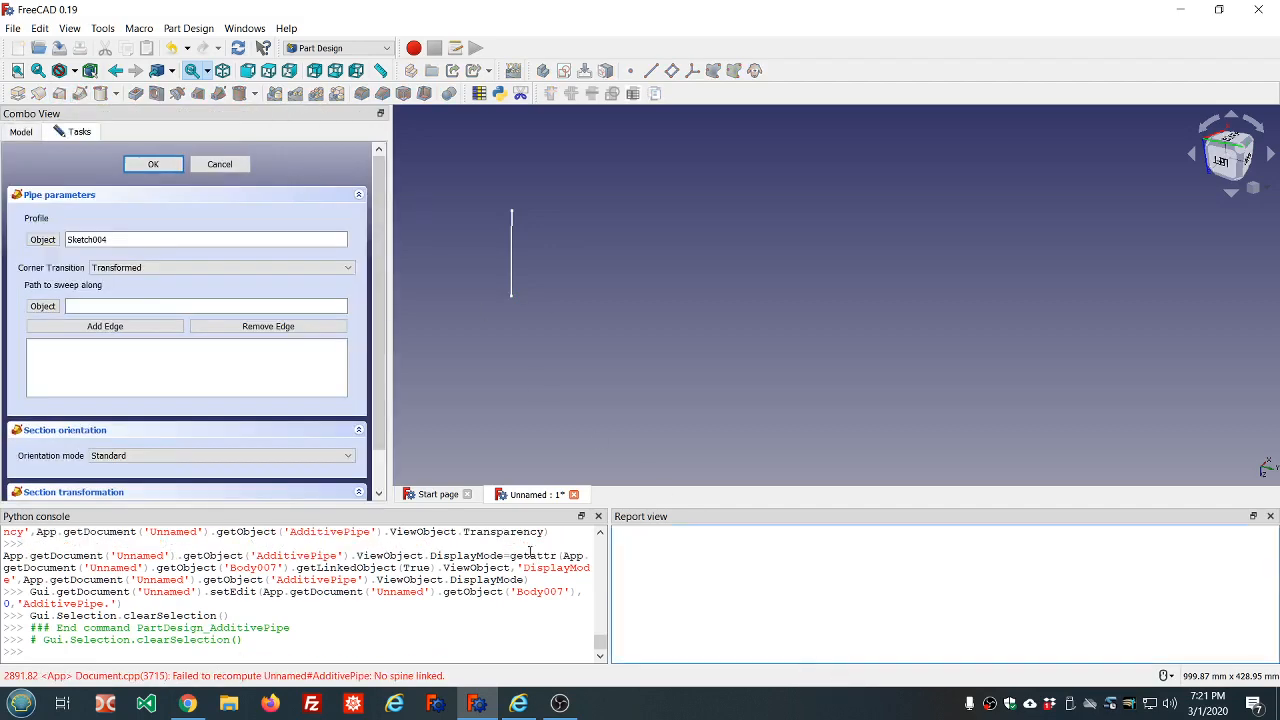
left_click(130, 328)
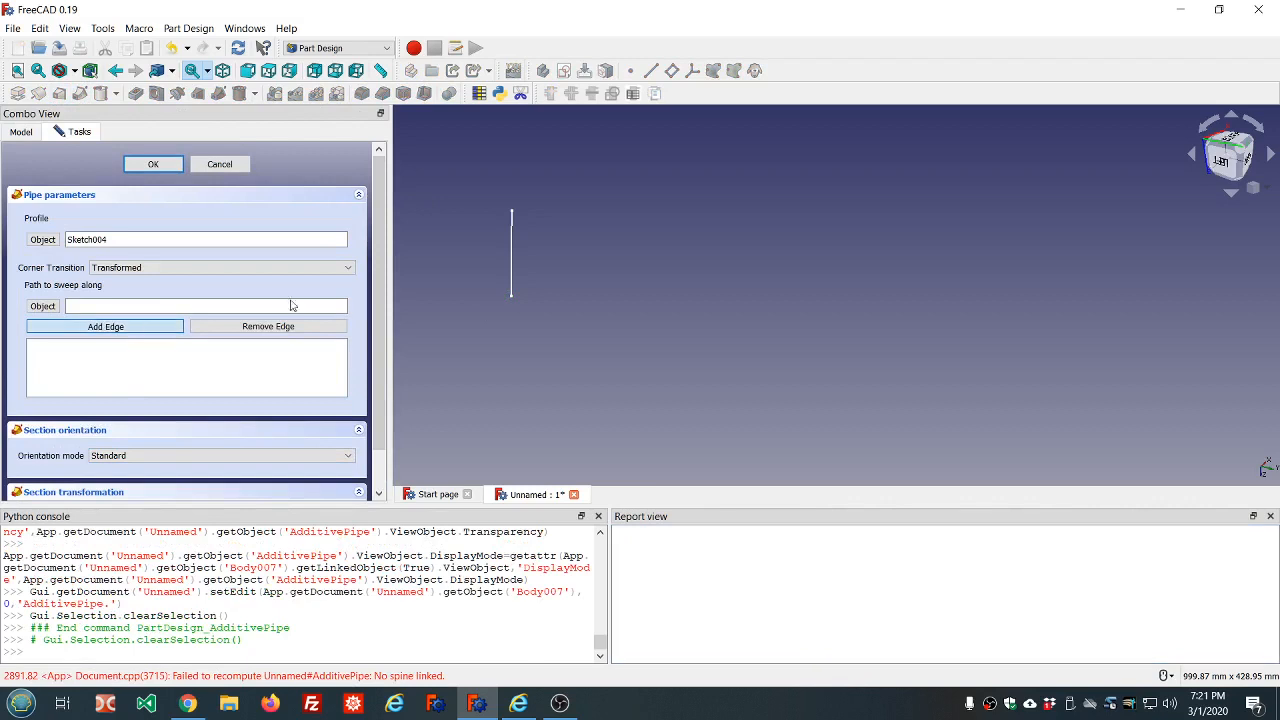
left_click(513, 252)
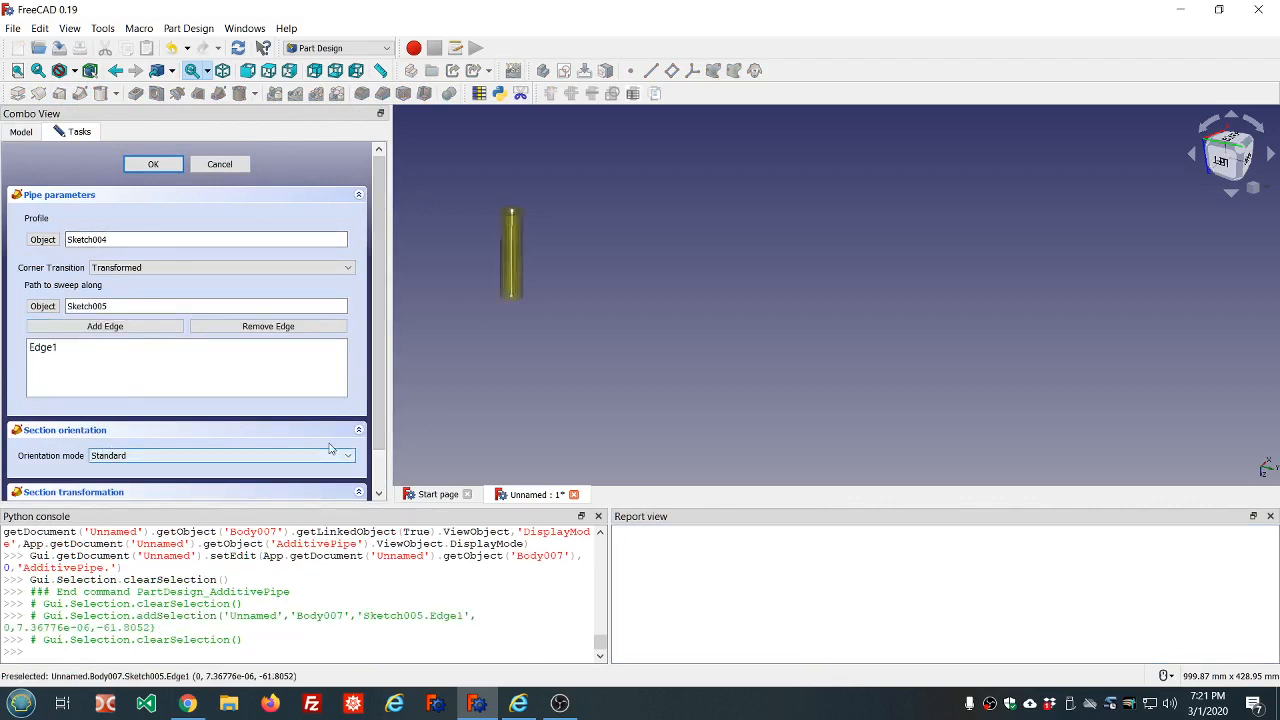
Set the pipe's section orientation mode to Frenet and finish the additive pipe
scroll(352, 442, "down", 1)
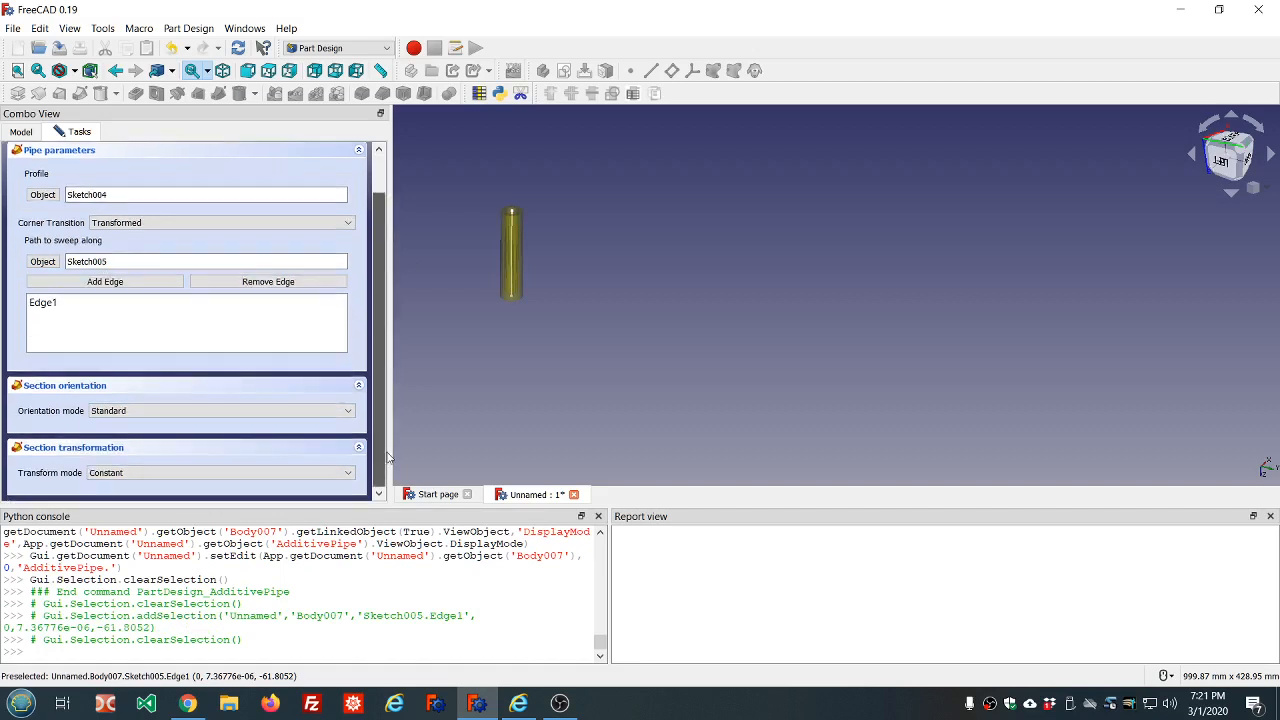
left_click(349, 411)
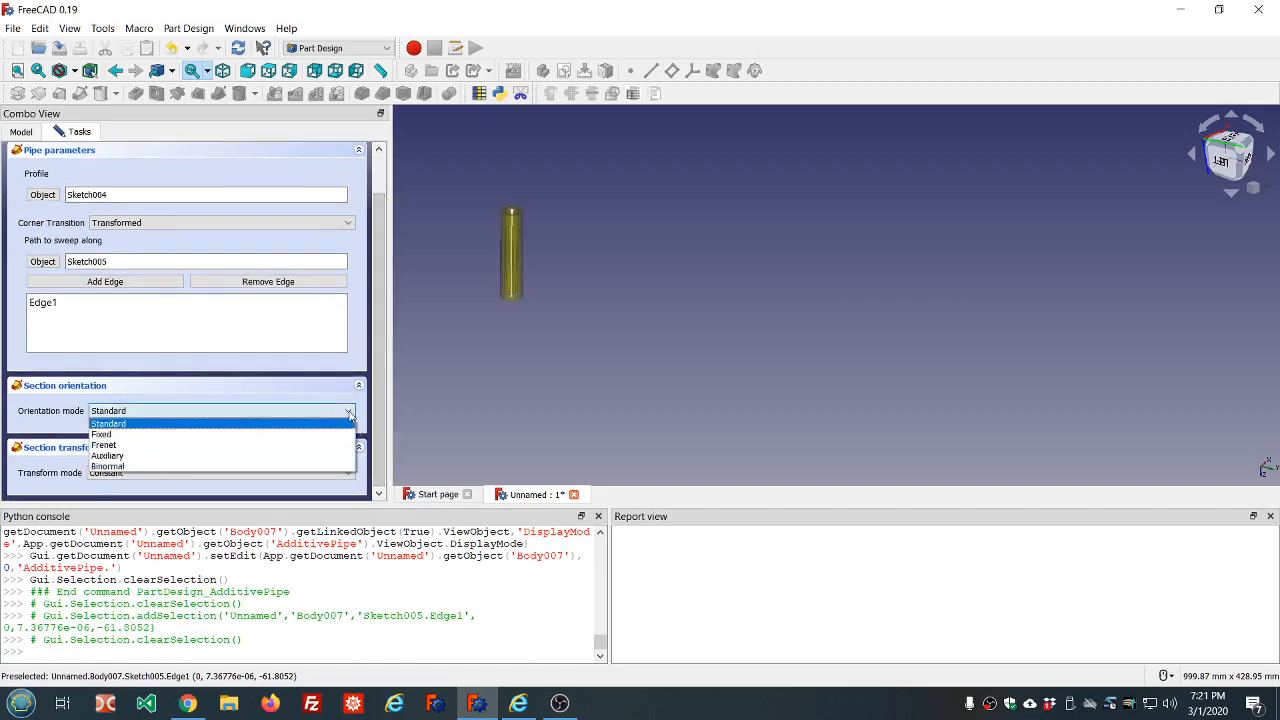
left_click(269, 444)
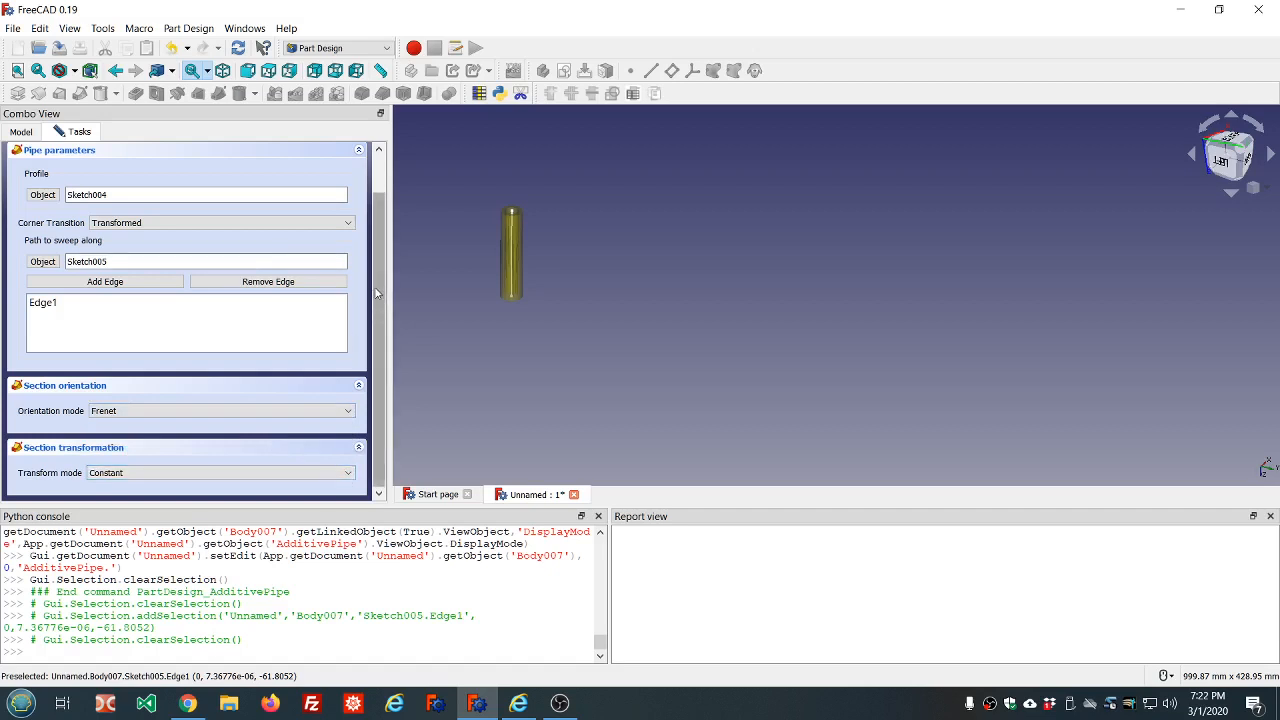
scroll(375, 225, "up", 2)
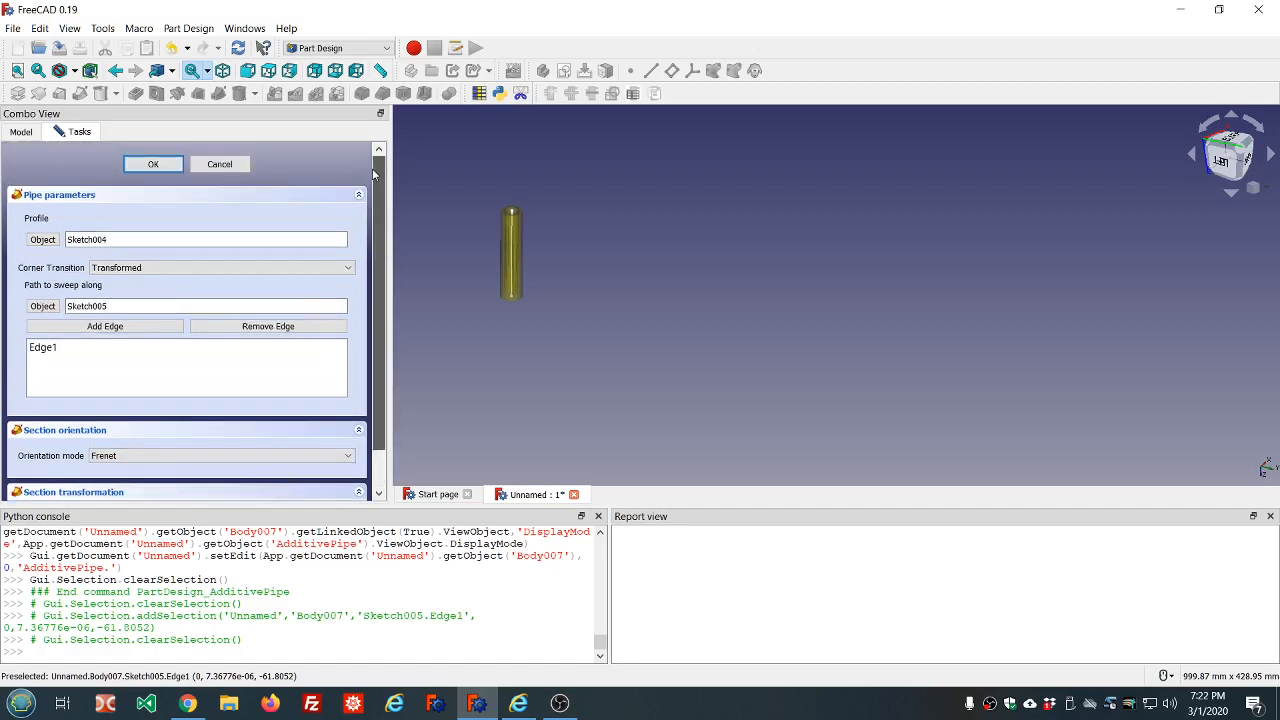
left_click(160, 165)
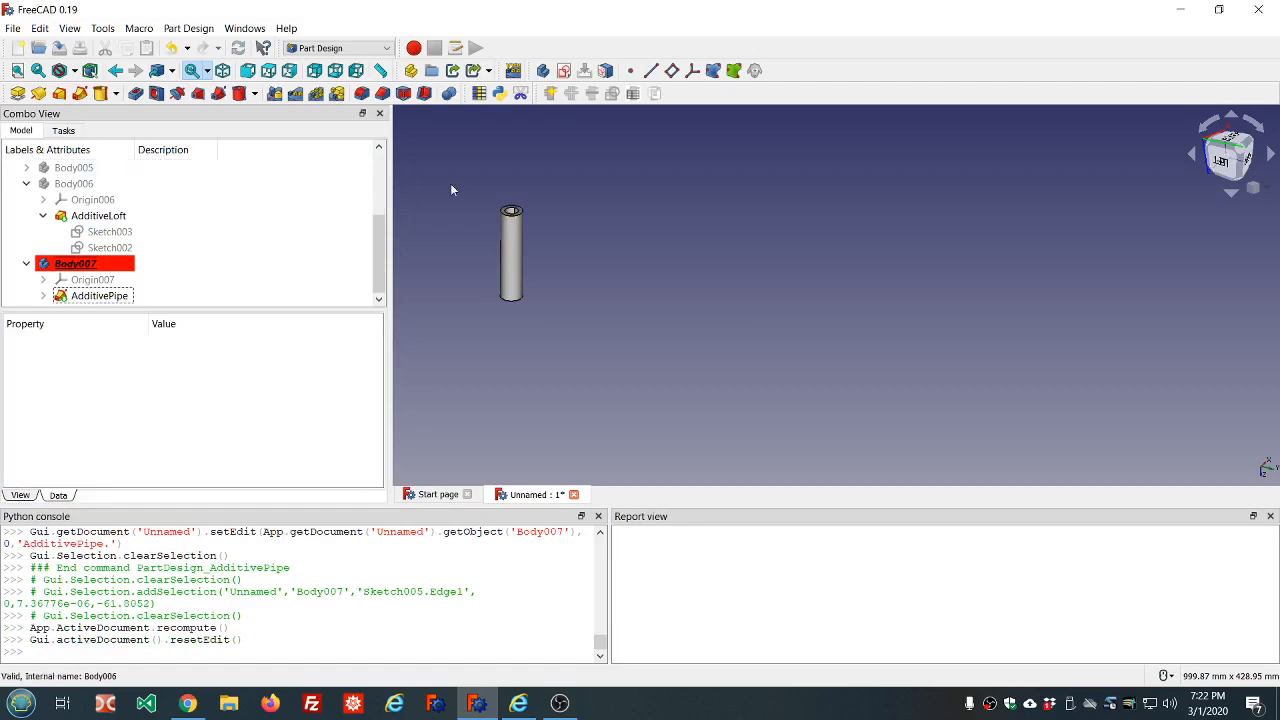
Show Body006 temporarily to compare the lofted tube's position with the swept tube, and hide it again
middle_click_drag(566, 185, 571, 235)
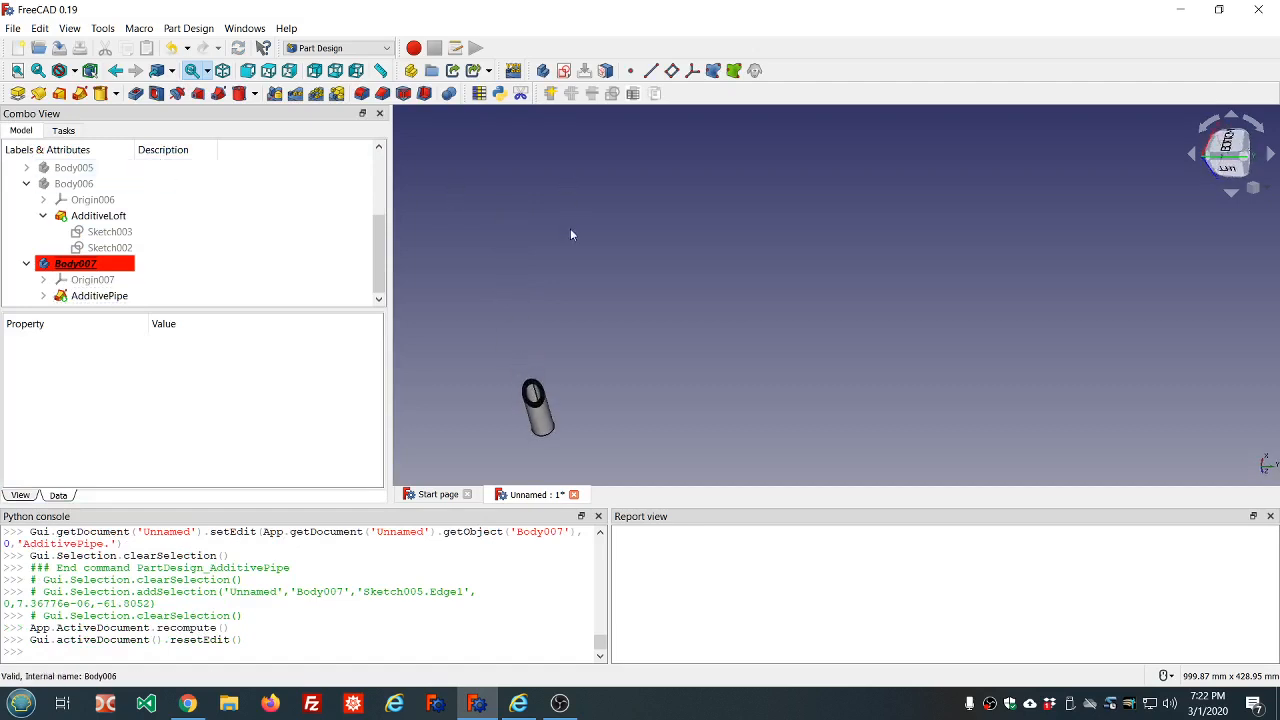
left_click(120, 215)
left_click(78, 185)
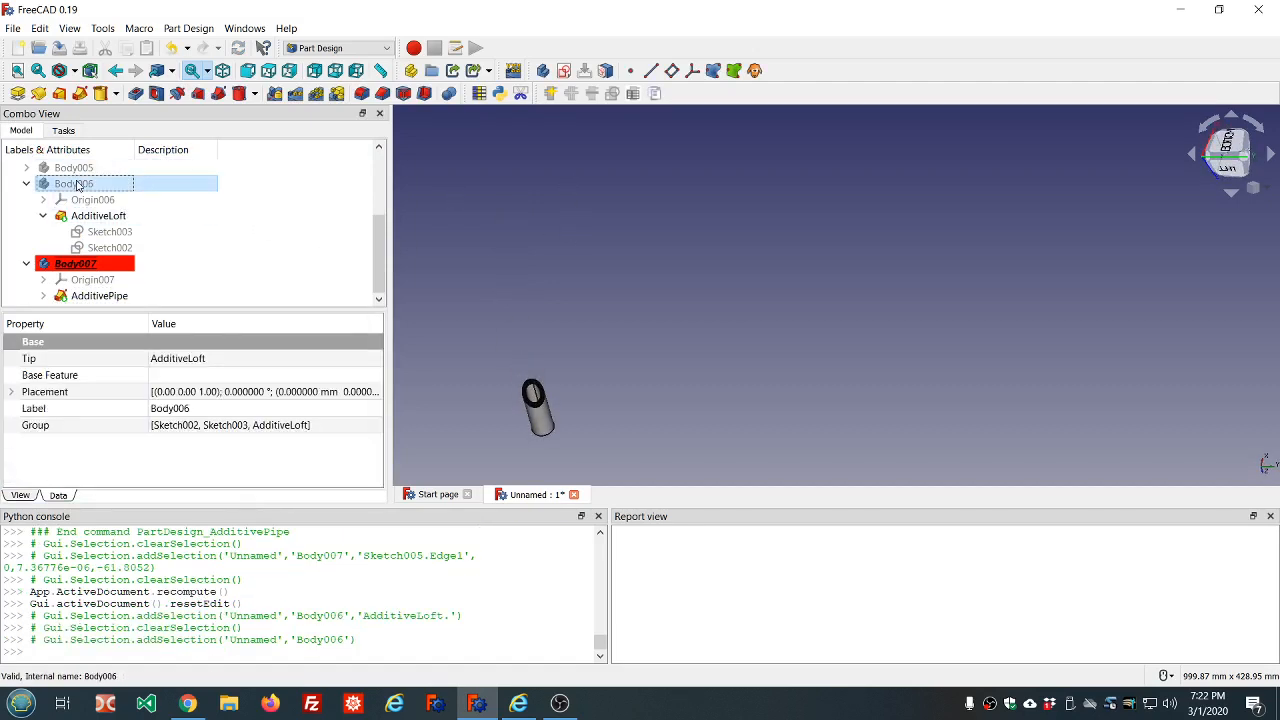
key("space")
scroll(540, 275, "up", 5)
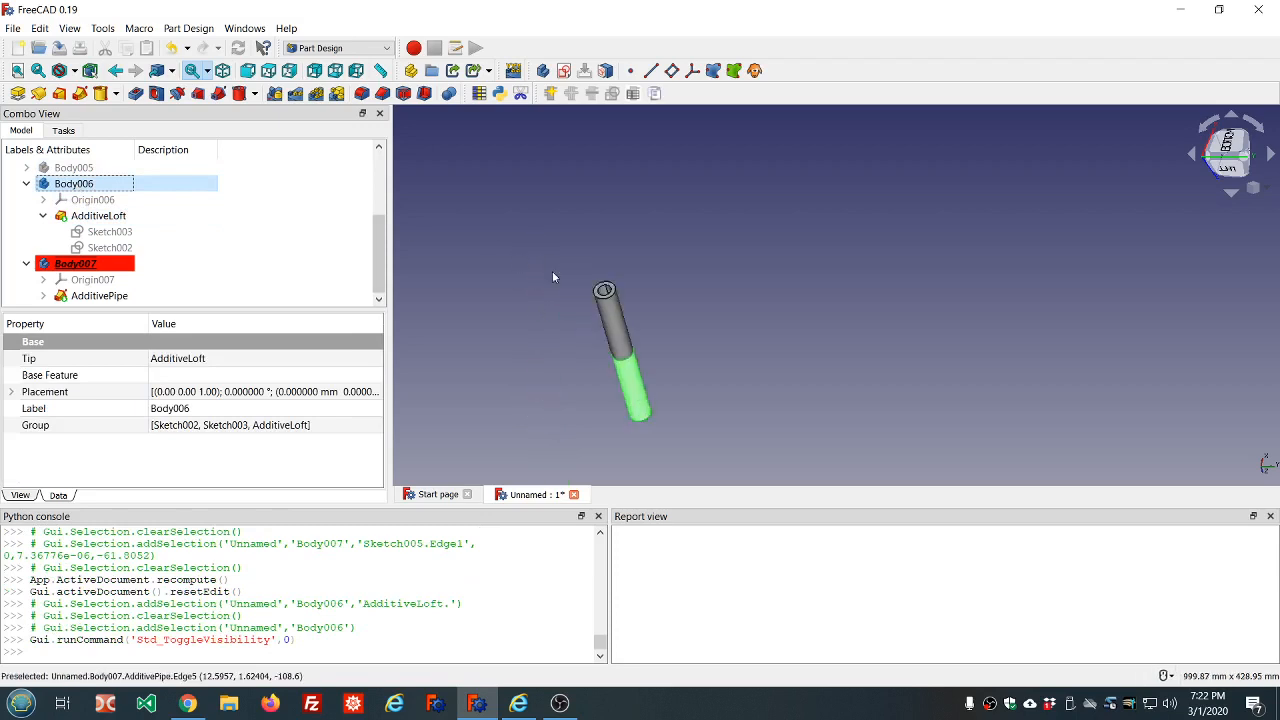
middle_click_drag(640, 320, 622, 264)
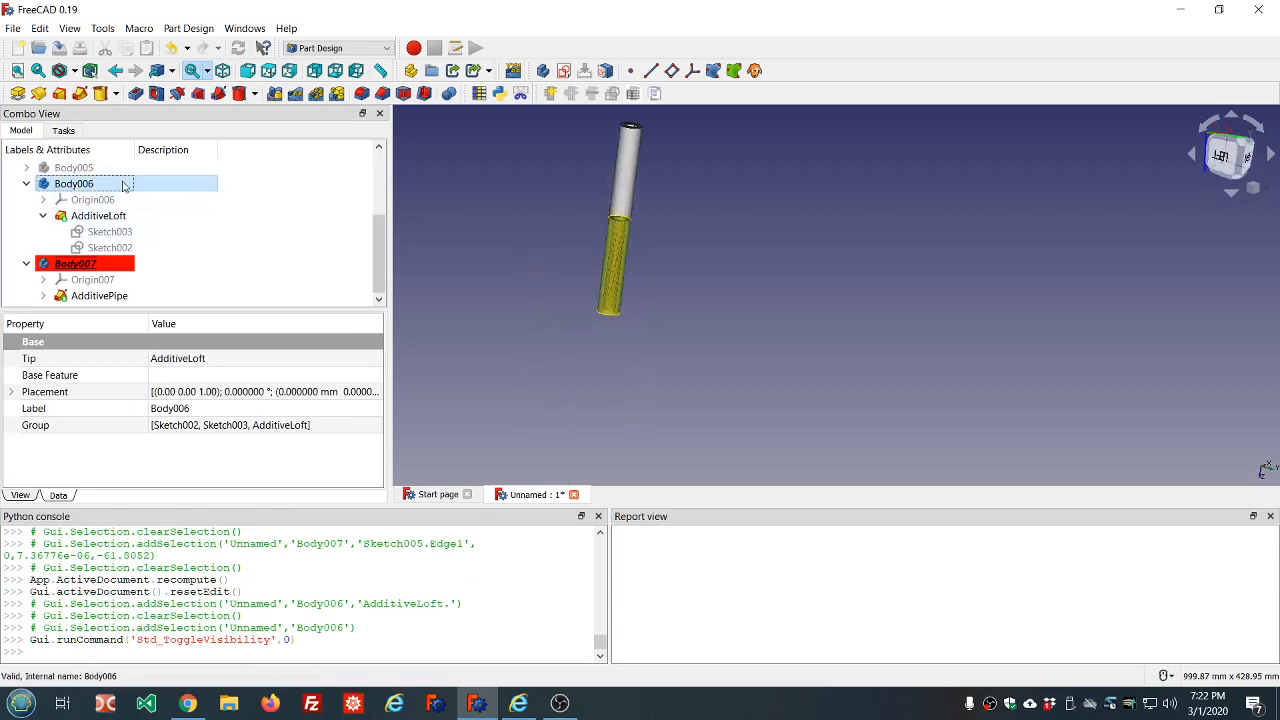
key("space")
Toggle the visibility of Body007 and Body001 off and on to compare the positions of their tubes
left_click(226, 248)
left_click(123, 270)
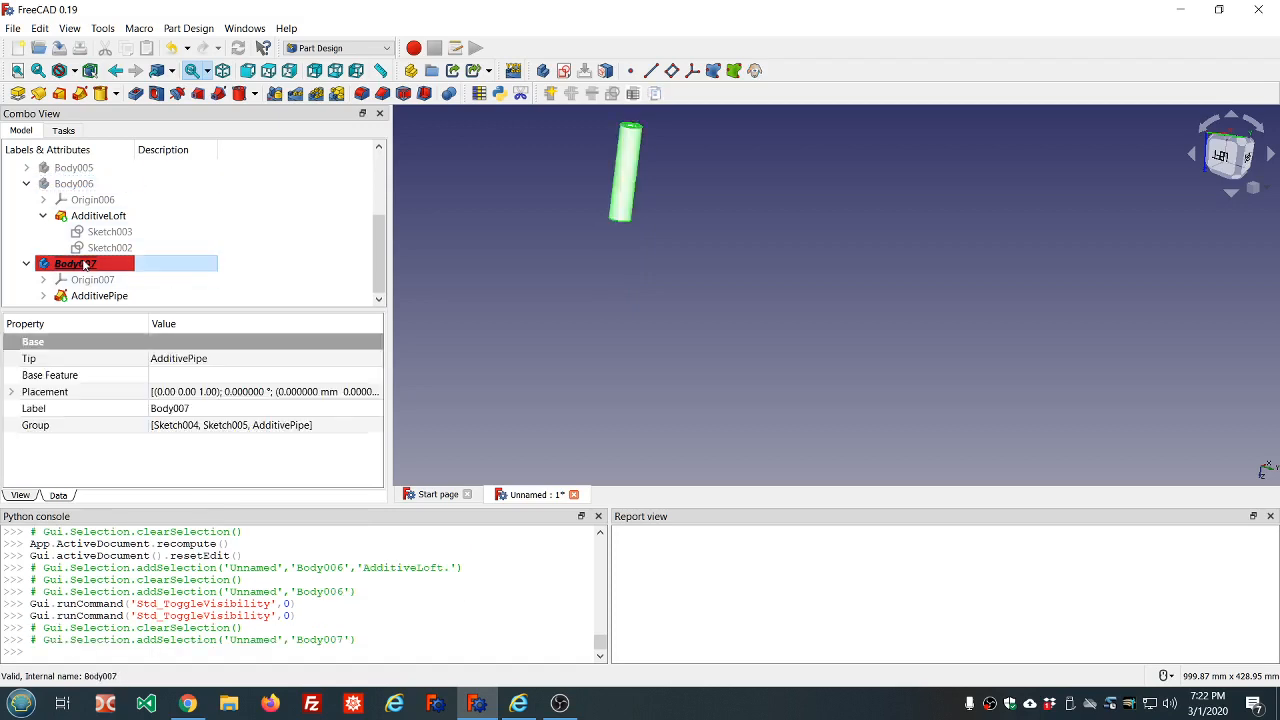
key("space")
key("space")
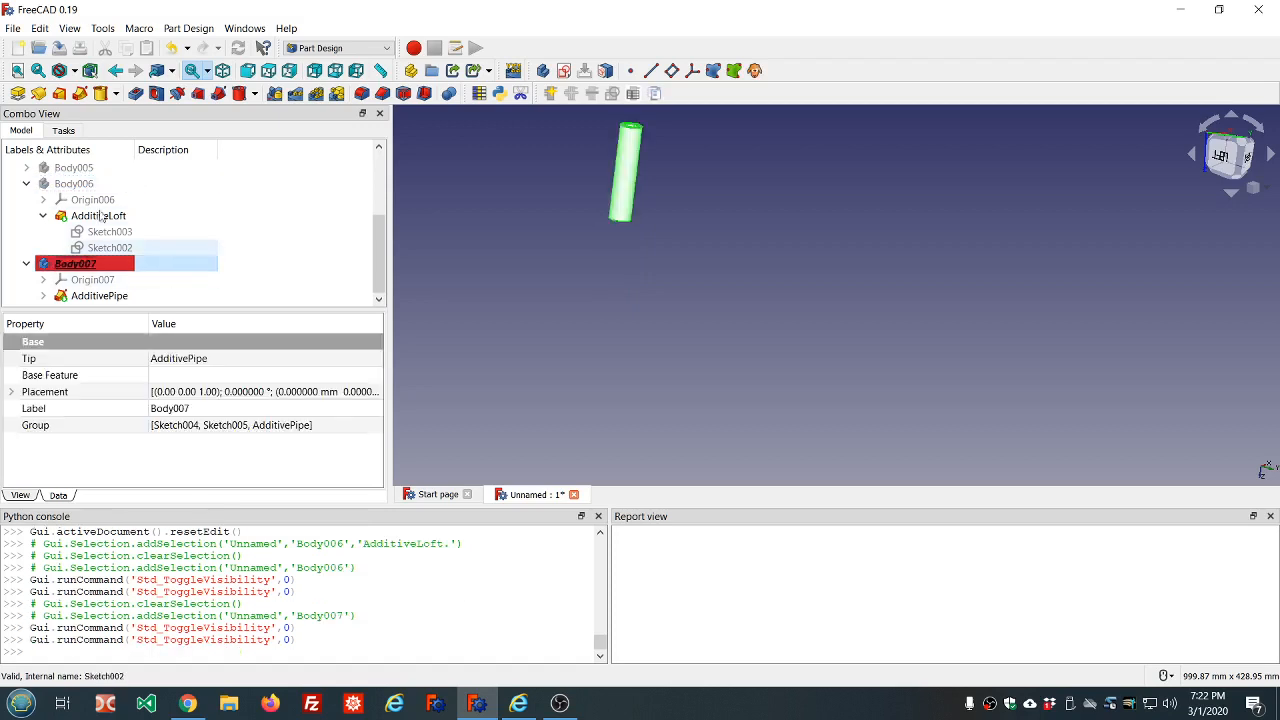
scroll(97, 190, "up", 2)
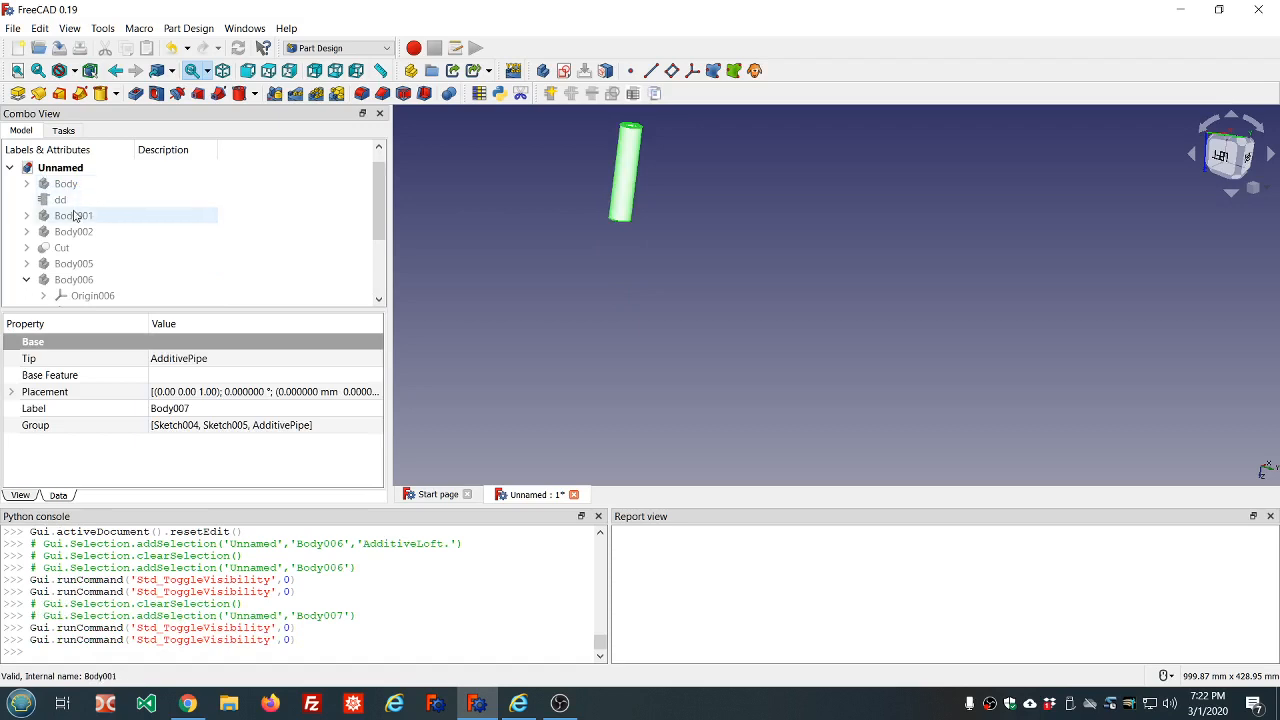
left_click(75, 215)
key("space")
key("space")
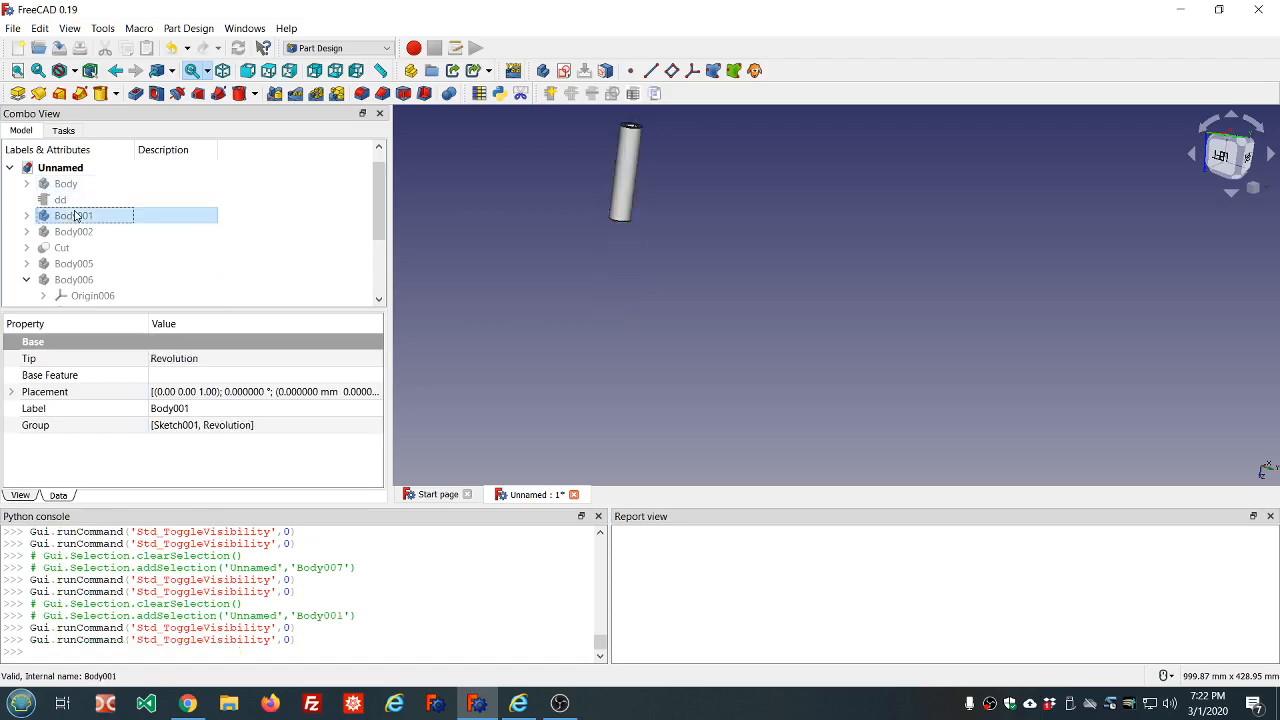
Change the vertical line's length formula in Sketch005 of the additive pipe to -dd.ddHeight and close the sketch
scroll(97, 280, "down", 2)
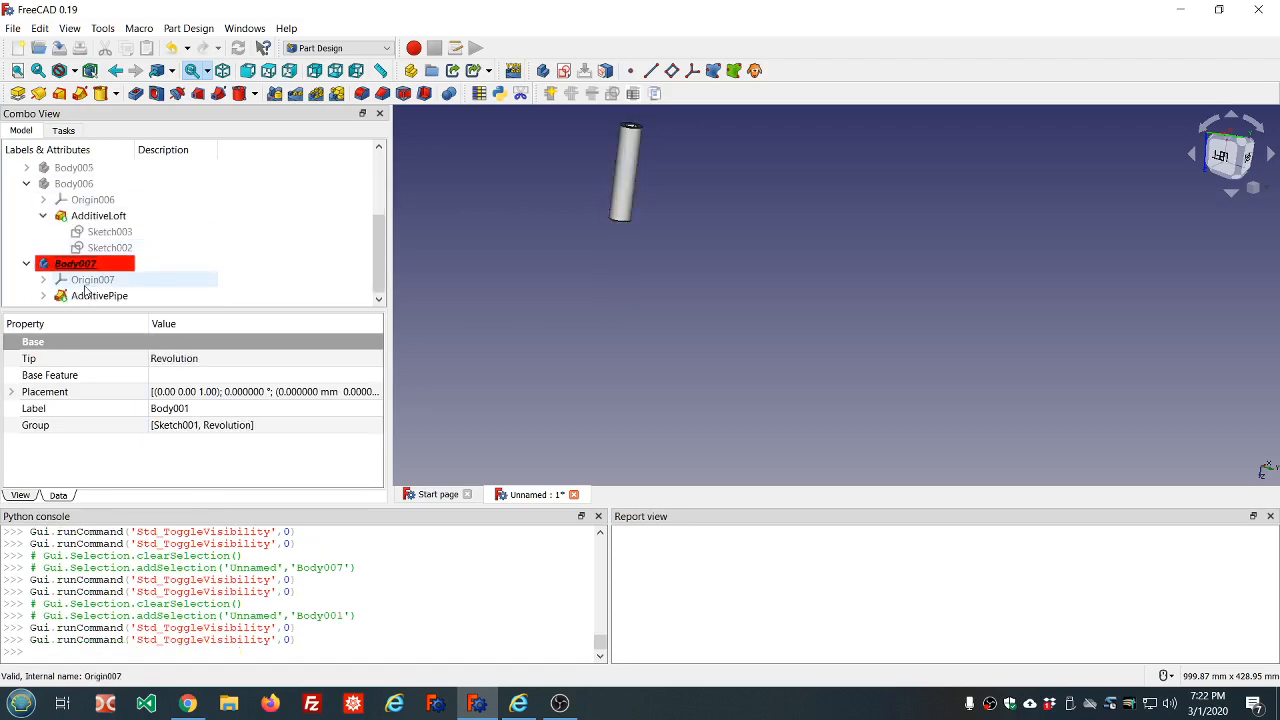
left_click(43, 295)
double_click(105, 292)
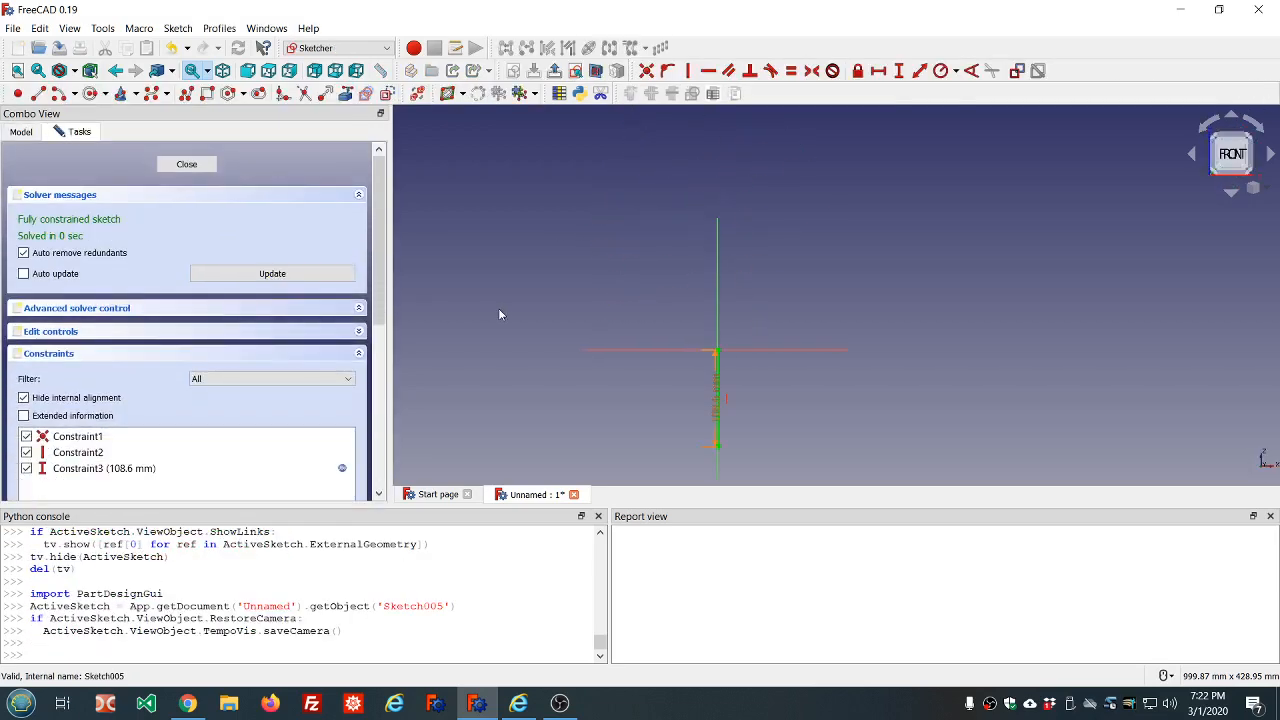
scroll(648, 336, "down", 4)
scroll(665, 395, "up", 5)
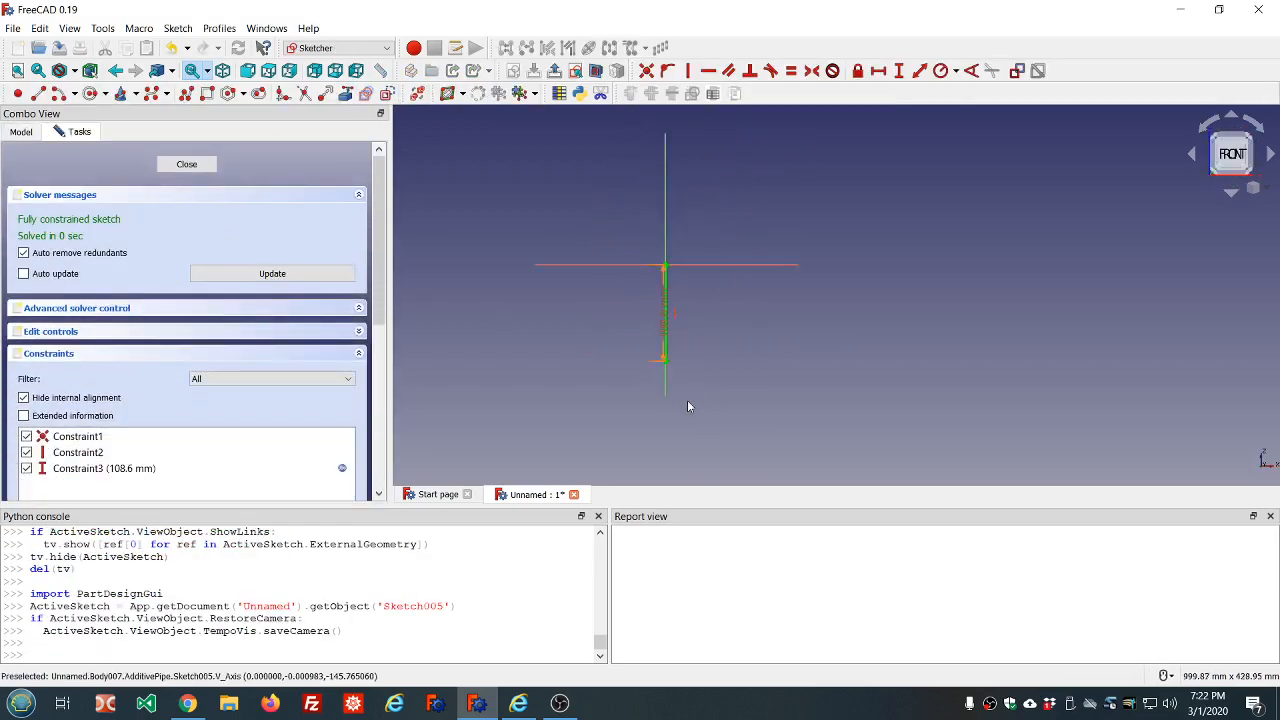
scroll(687, 400, "down", 1)
scroll(659, 289, "up", 4)
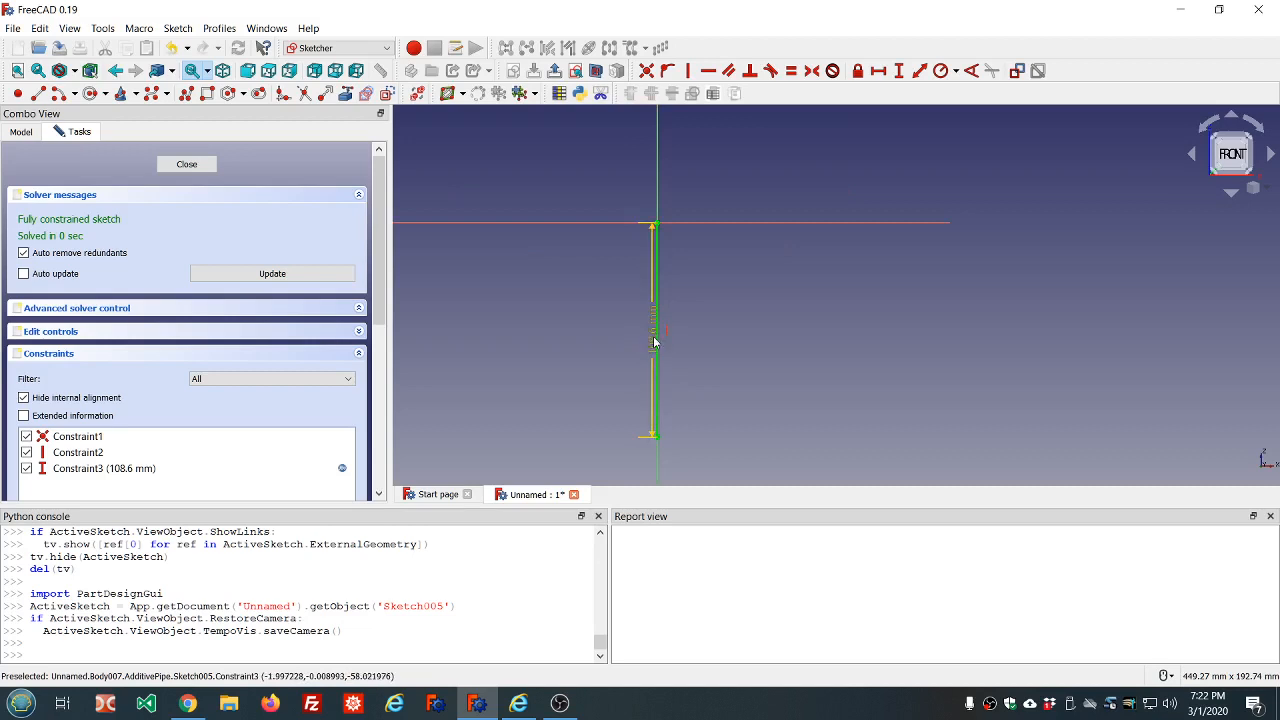
double_click(654, 342)
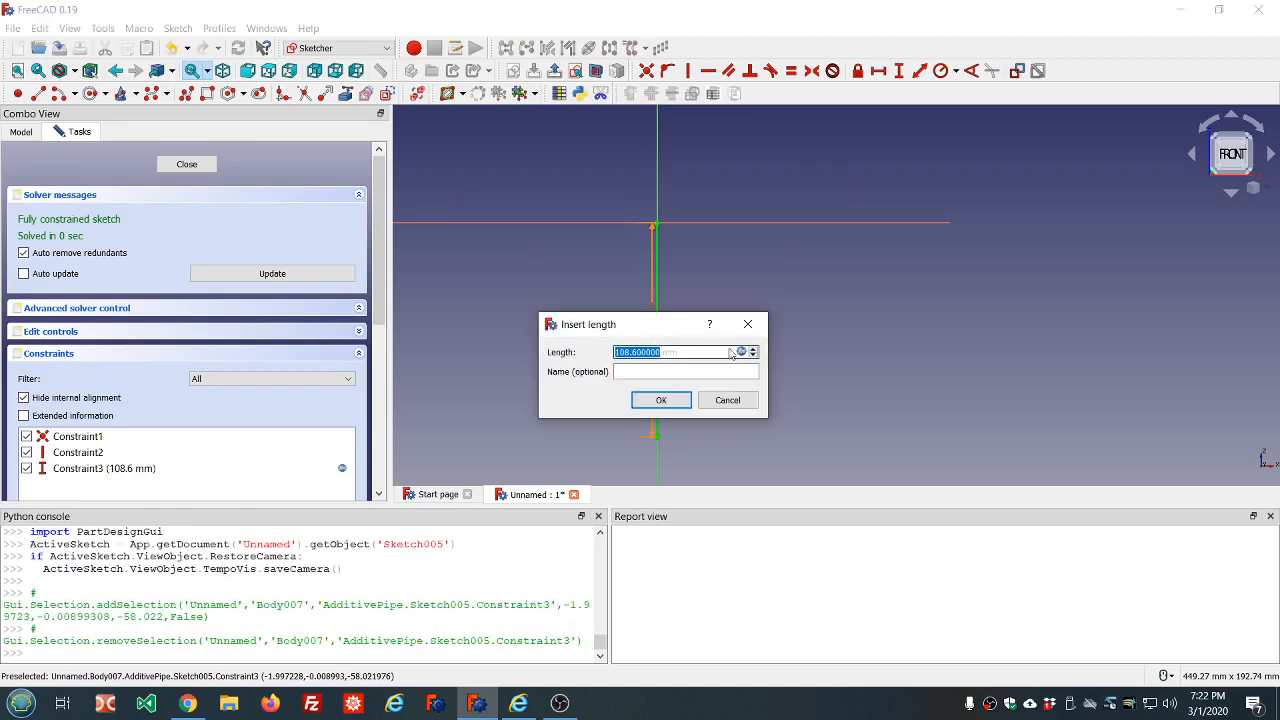
left_click(741, 352)
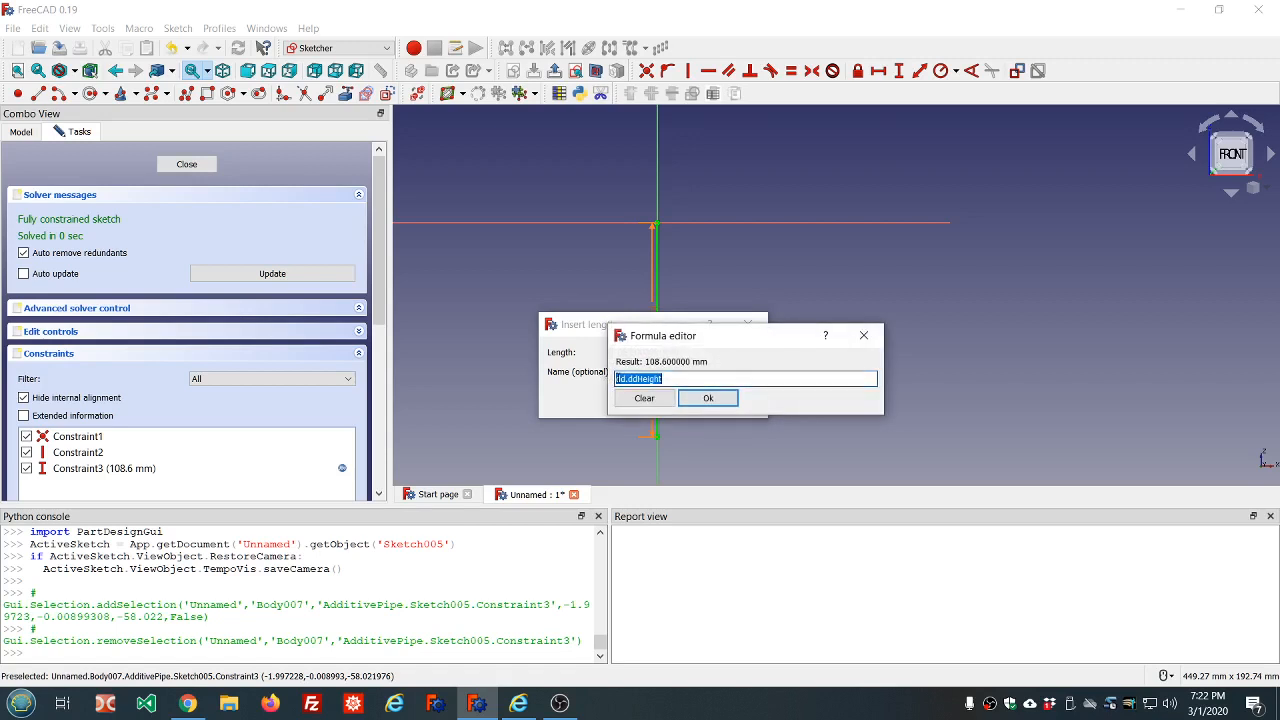
left_click(616, 379)
type("-")
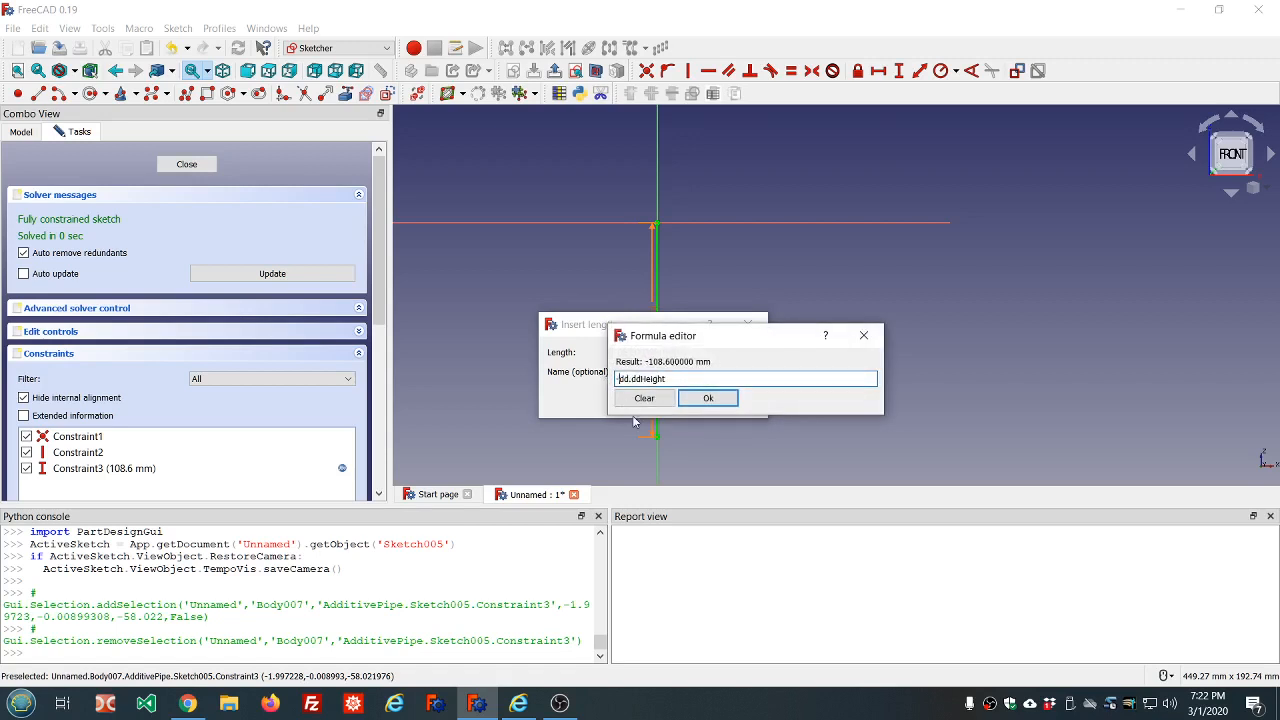
left_click(708, 398)
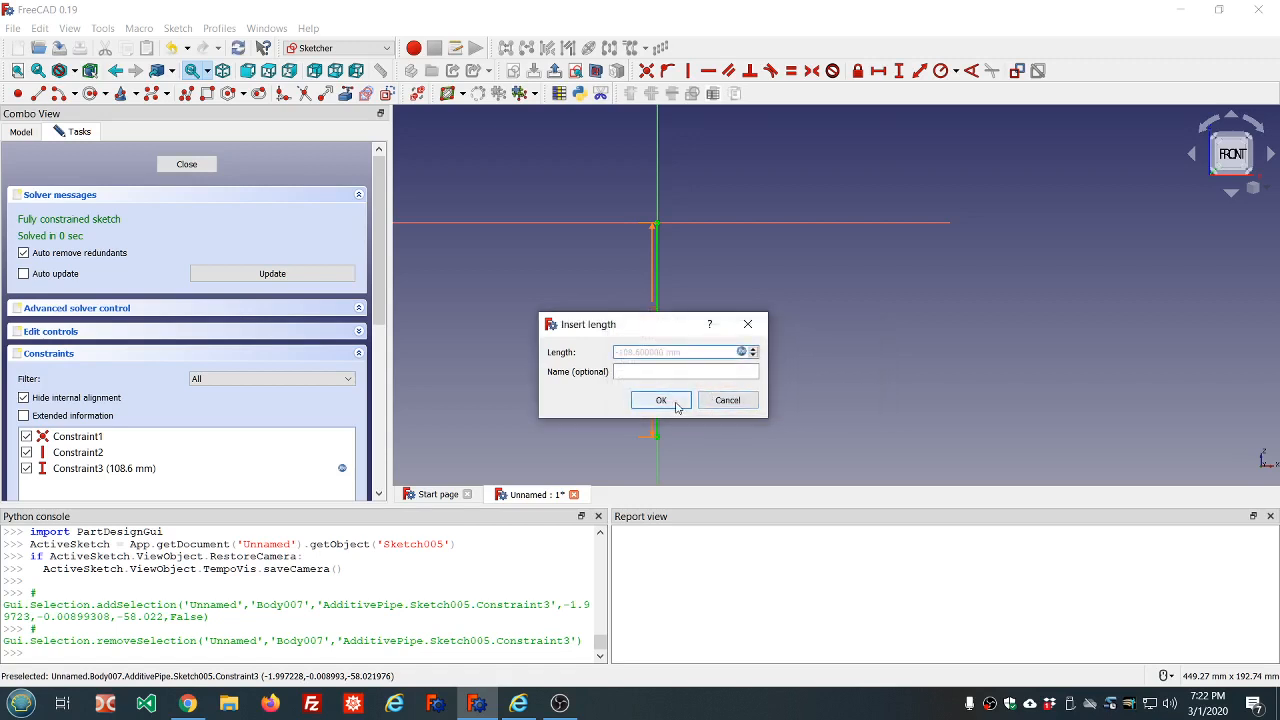
left_click(665, 400)
left_click(187, 165)
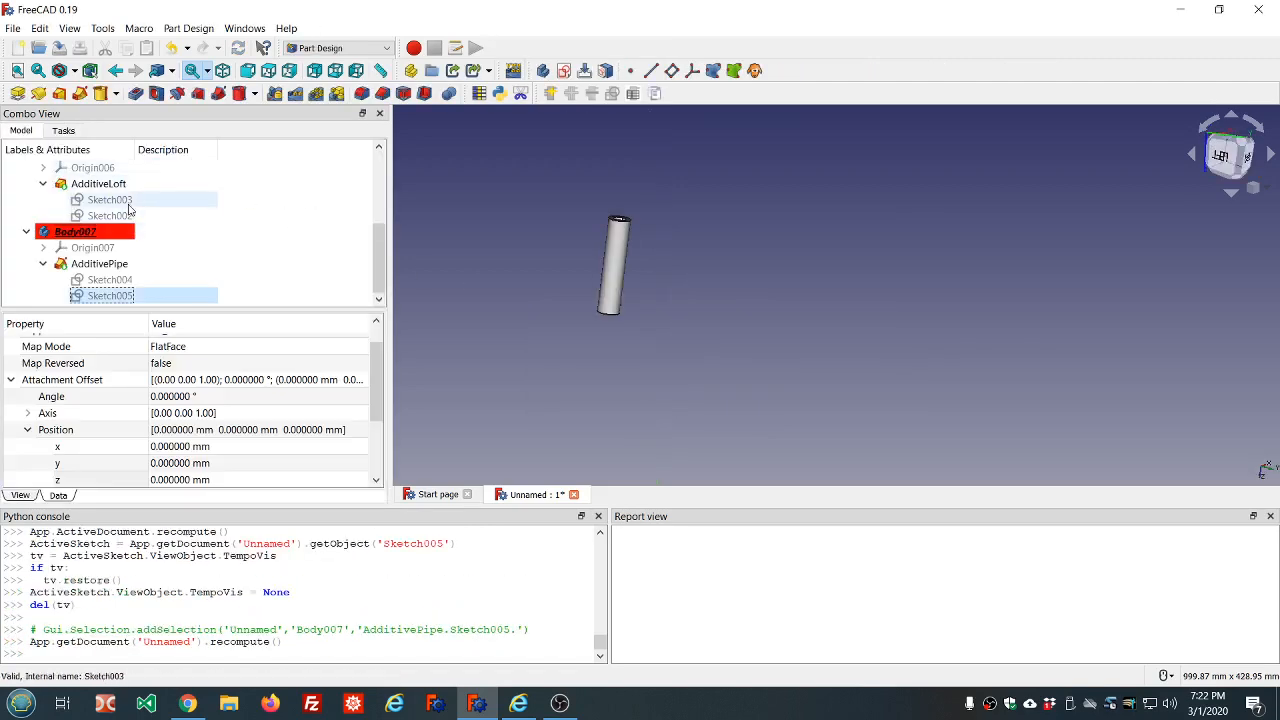
Show Body006 temporarily to compare its loft with the redirected swept tube, hide it again, and inspect the tube's open end
scroll(154, 241, "up", 2)
left_click(106, 248)
key("space")
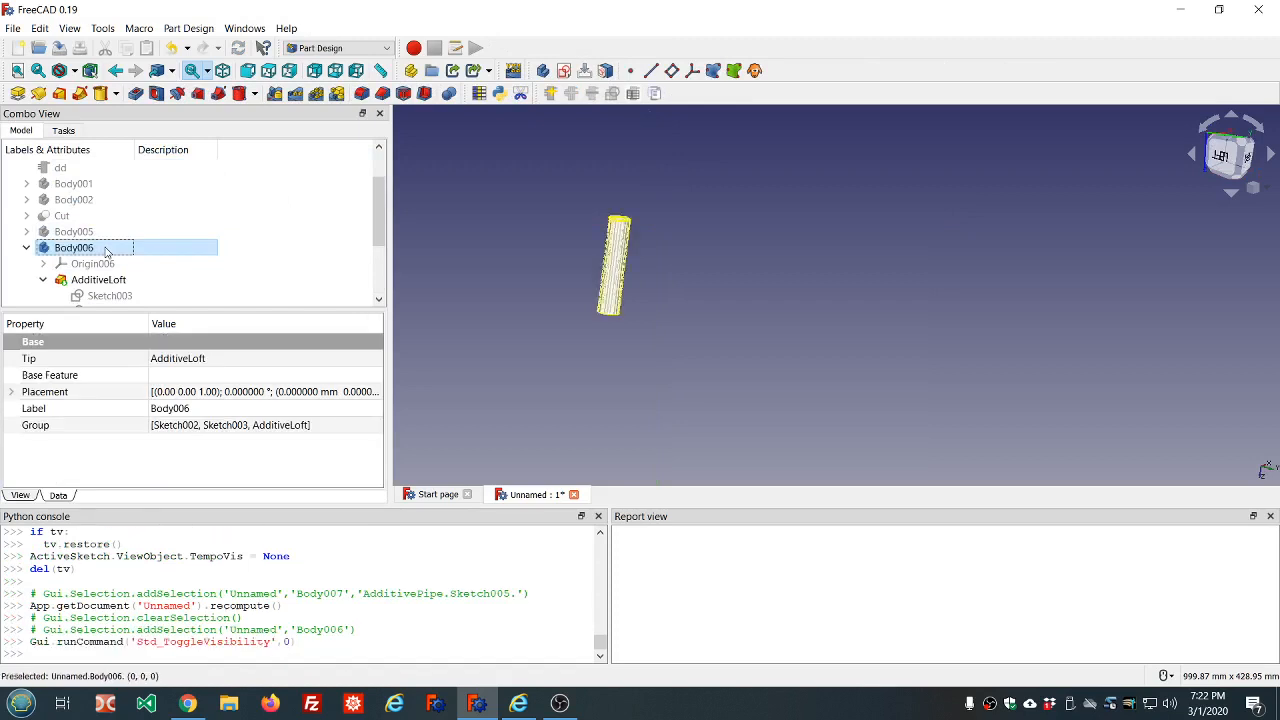
key("space")
middle_click_drag(745, 192, 706, 254)
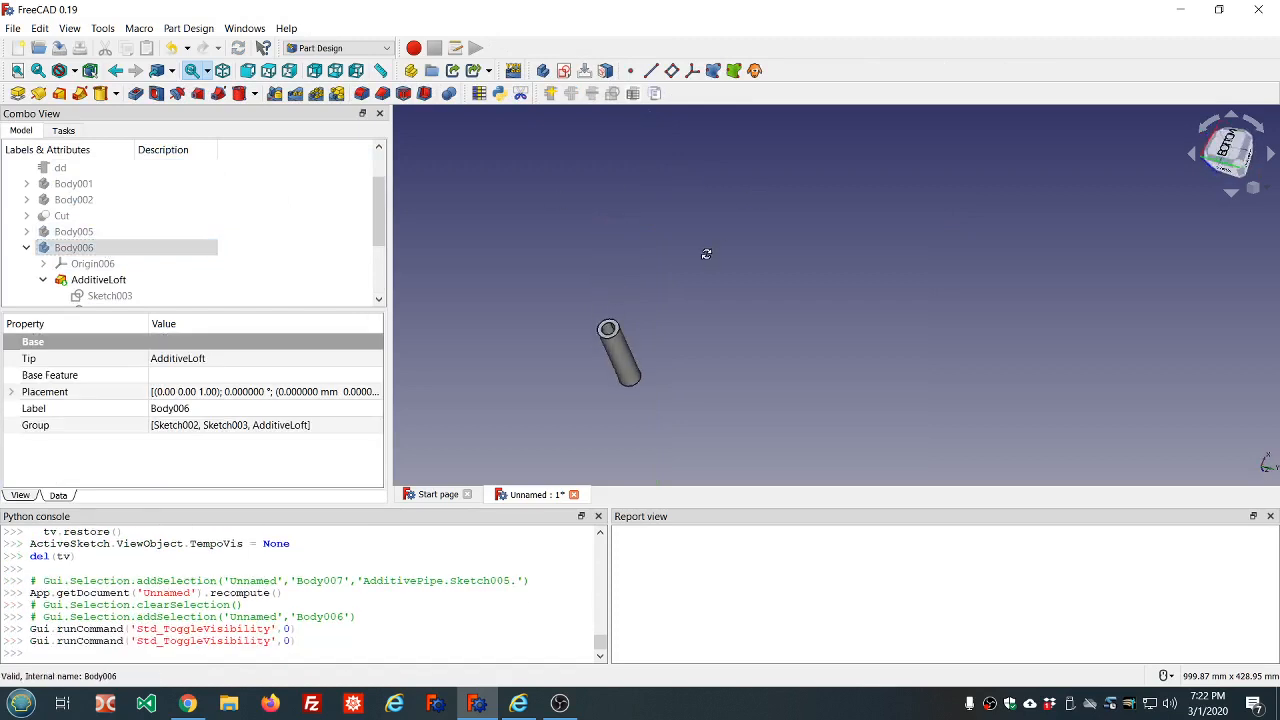
middle_click_drag(629, 370, 689, 276)
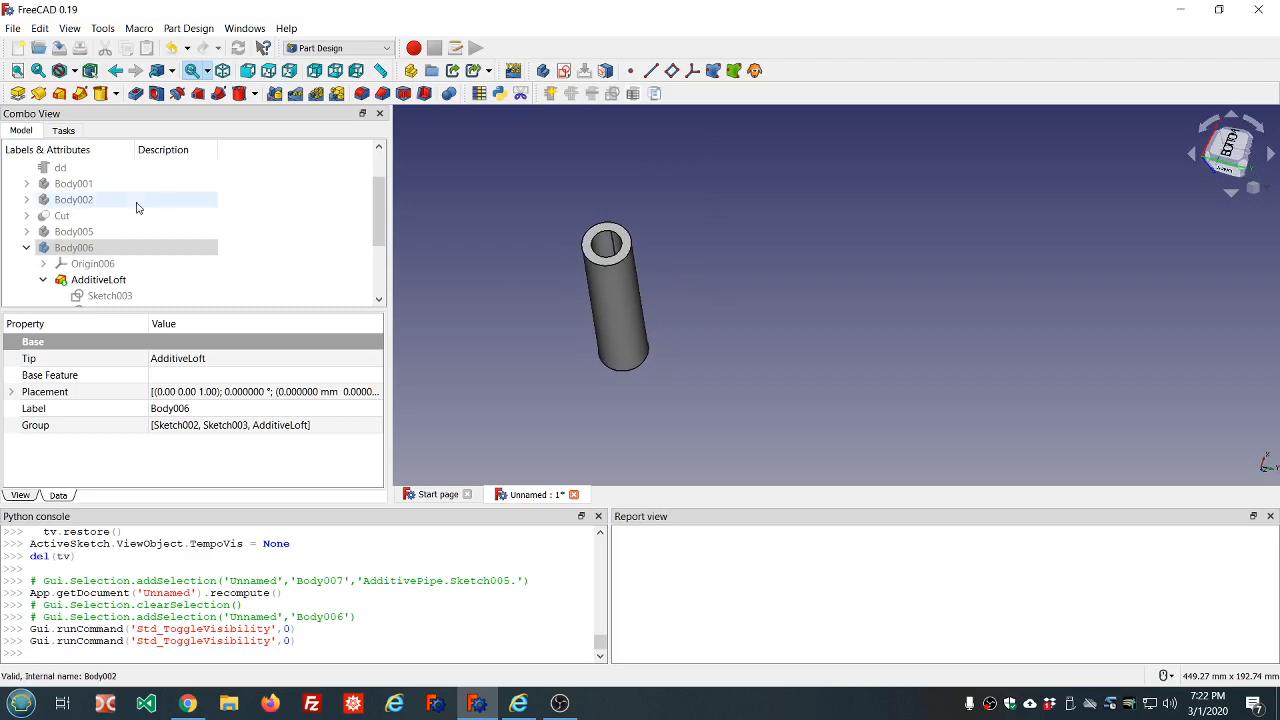
Collapse Body006 and Body007 in the model tree
scroll(50, 225, "down", 2)
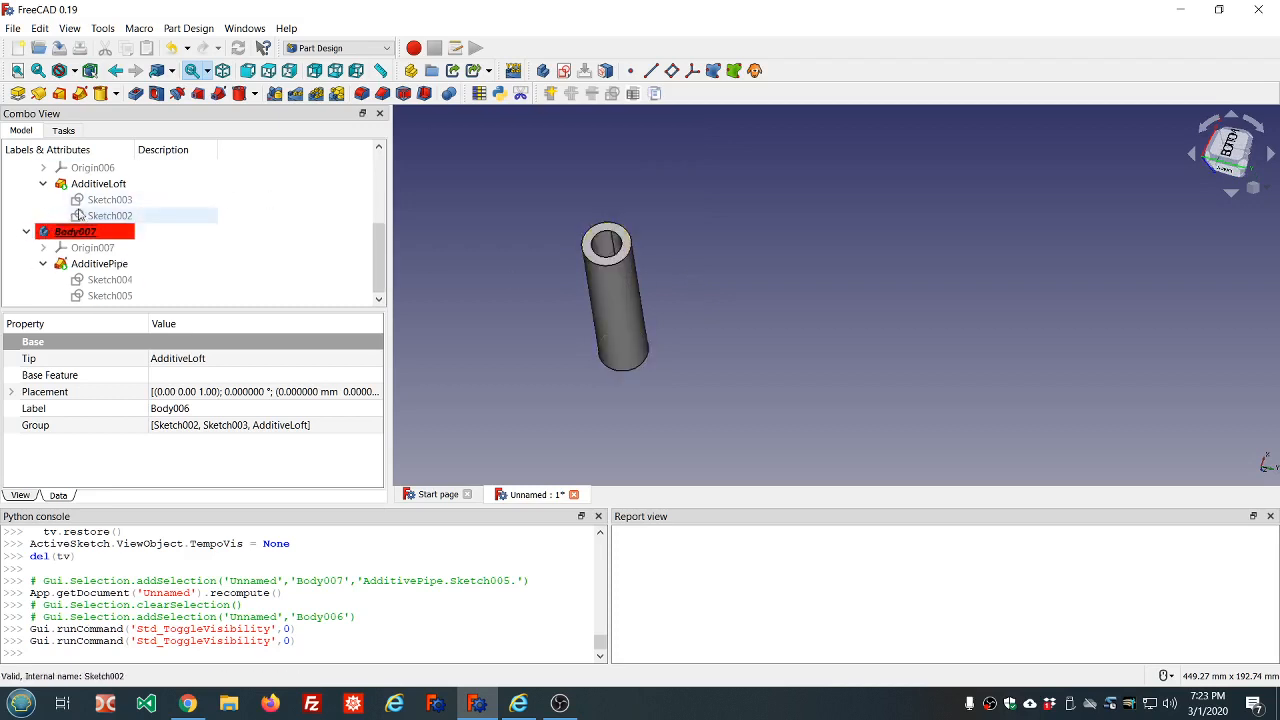
scroll(77, 212, "up", 3)
scroll(79, 214, "down", 3)
scroll(108, 210, "up", 2)
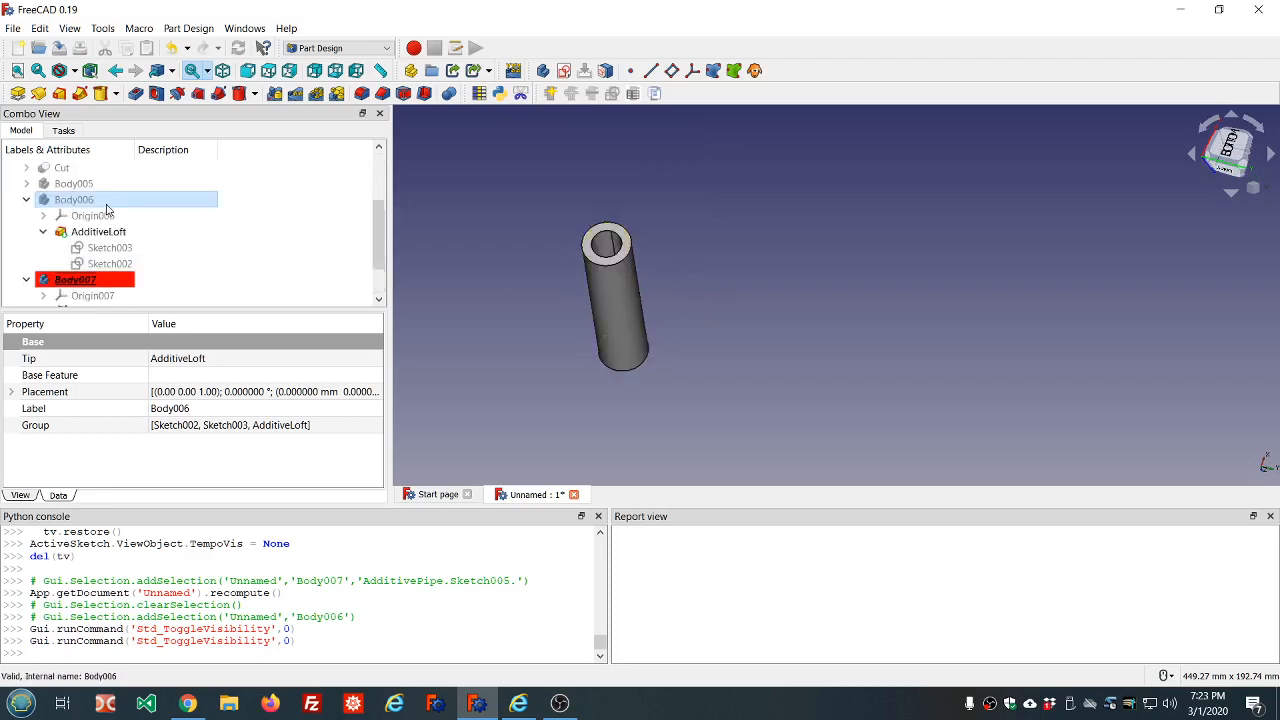
left_click(27, 248)
scroll(280, 216, "down", 1)
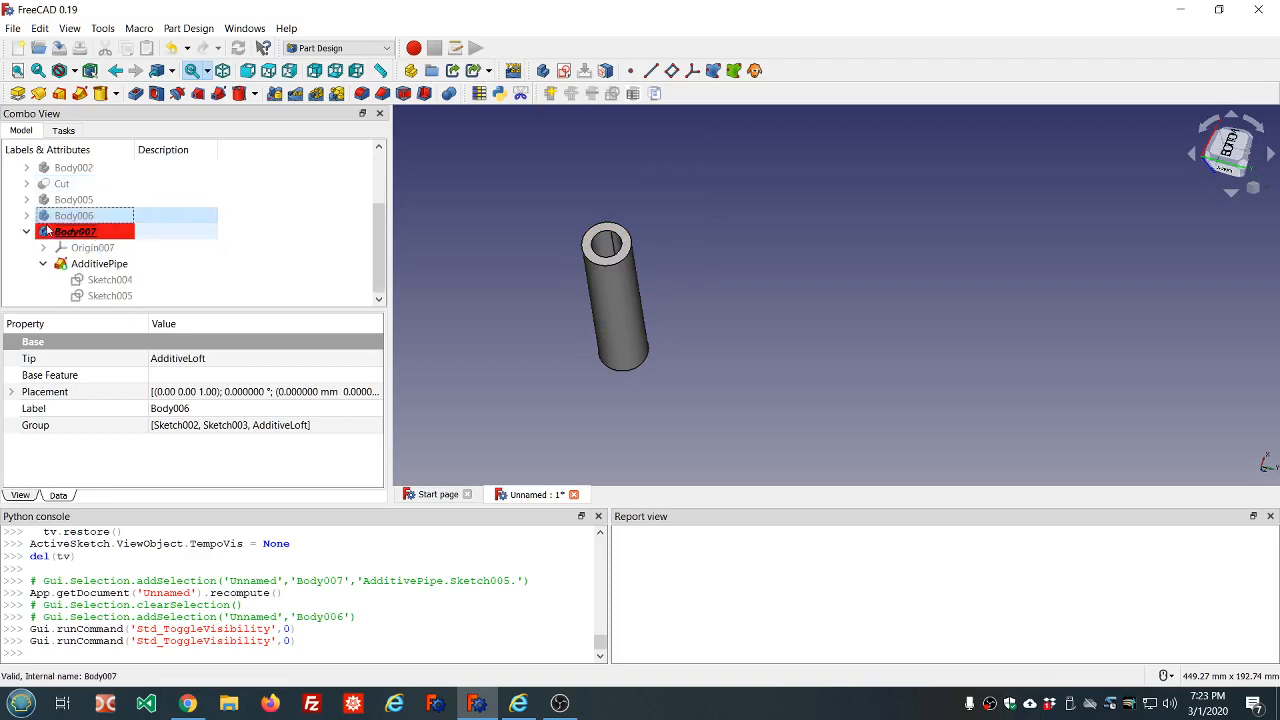
left_click(26, 231)
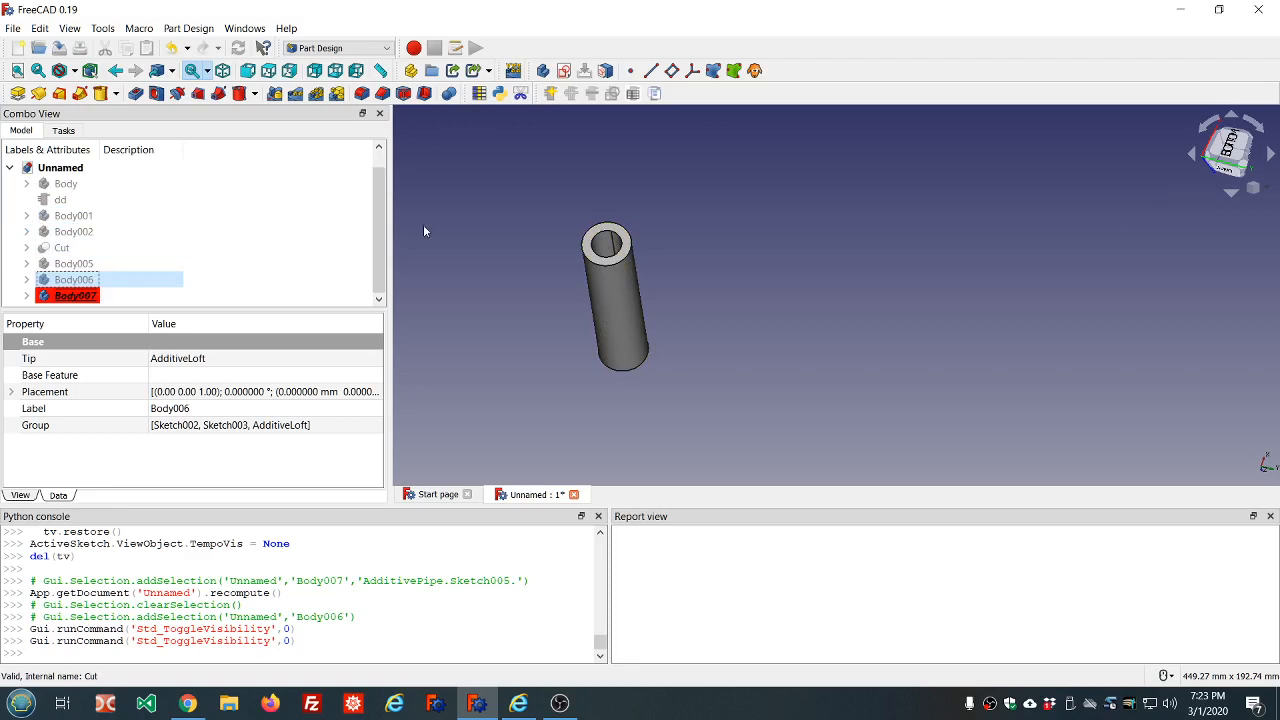
Review the Pad and Sketch inside the first Body, and examine the swept tube from several angles
middle_click_drag(517, 211, 473, 180)
scroll(612, 148, "up", 2)
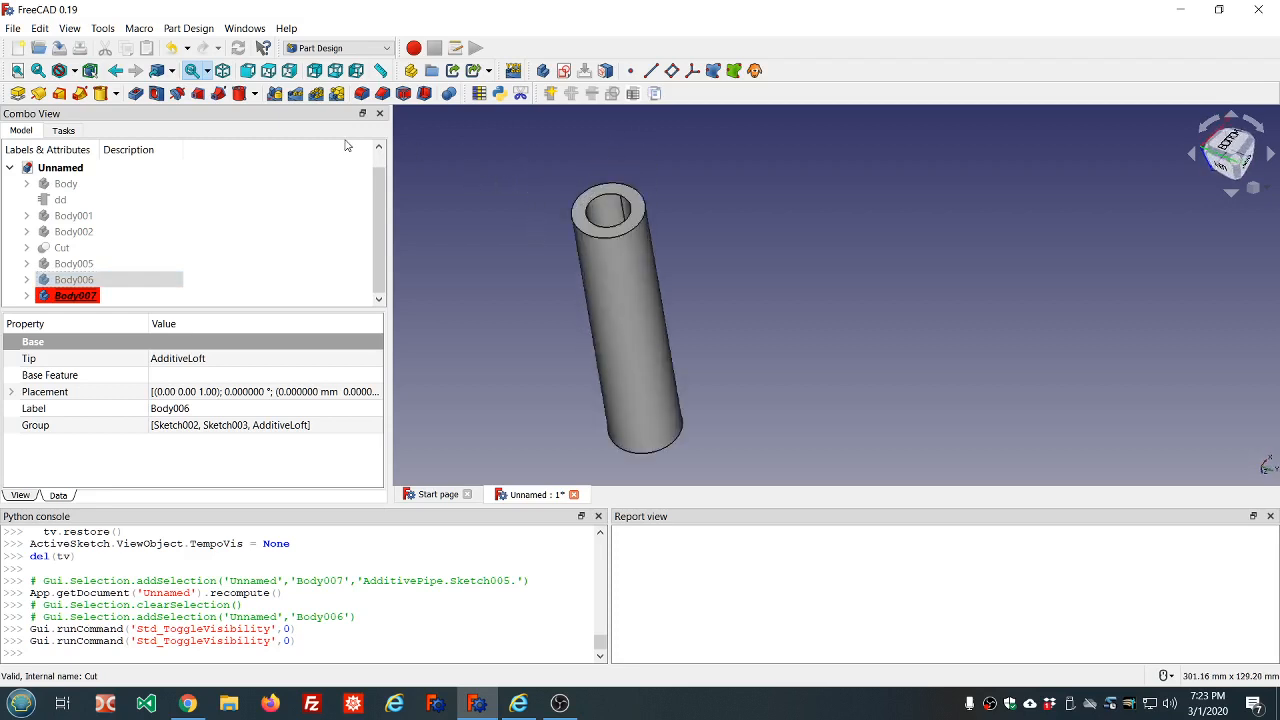
left_click(66, 184)
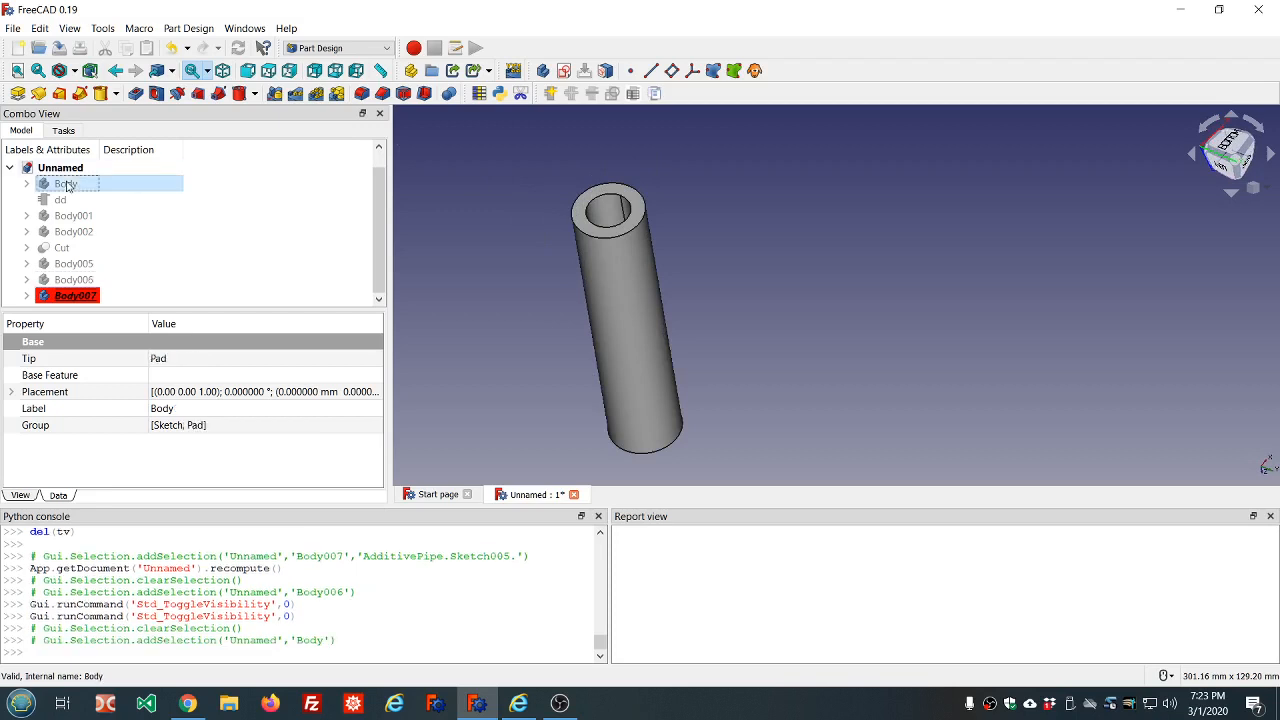
left_click(27, 185)
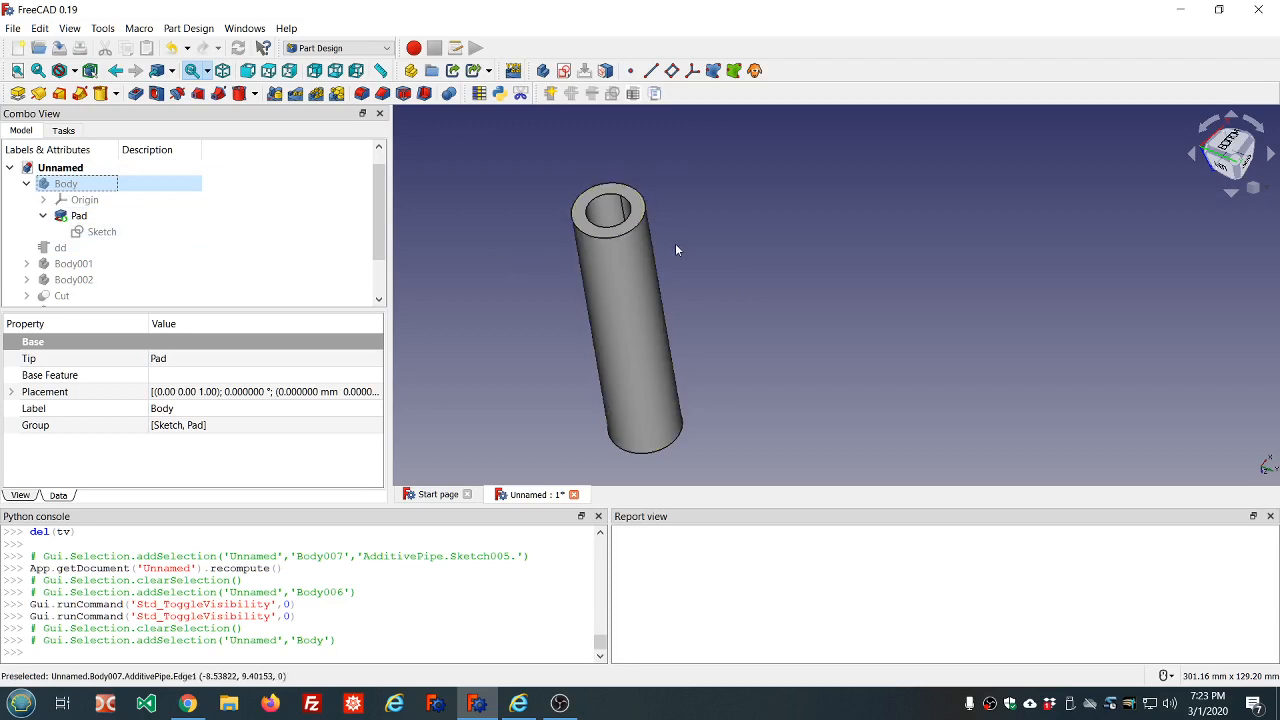
middle_click_drag(675, 243, 686, 214)
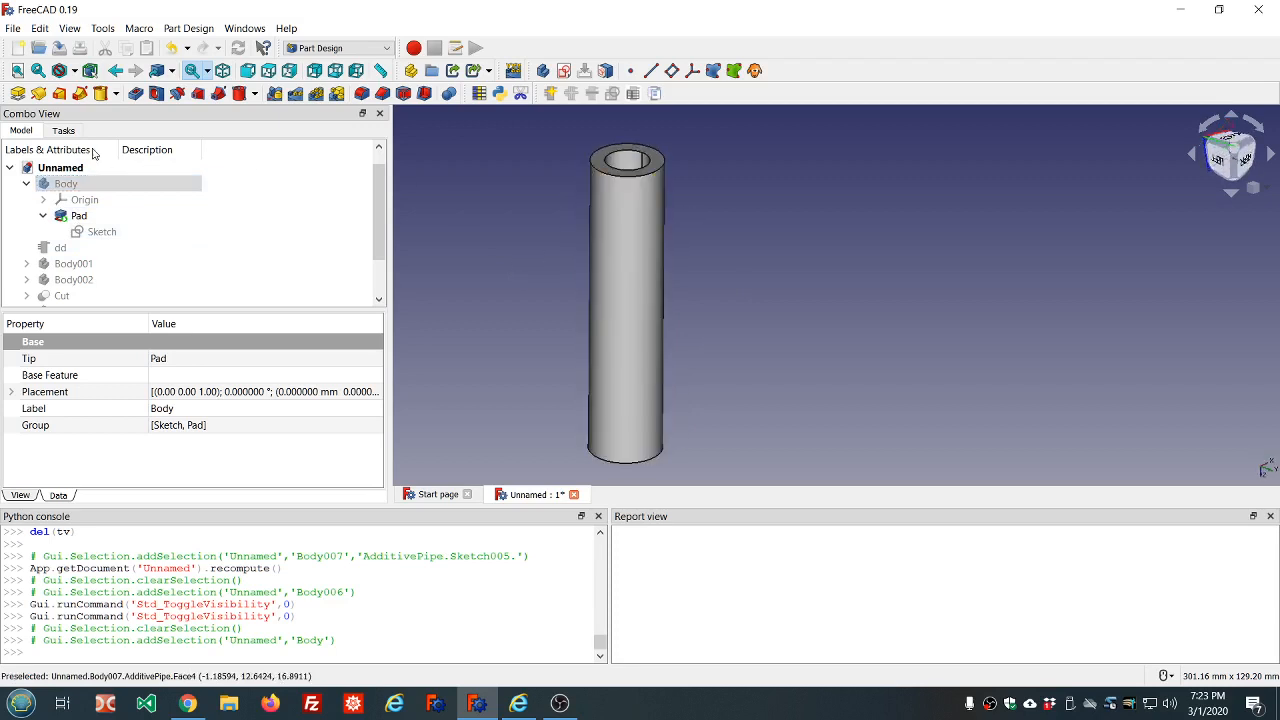
left_click(26, 184)
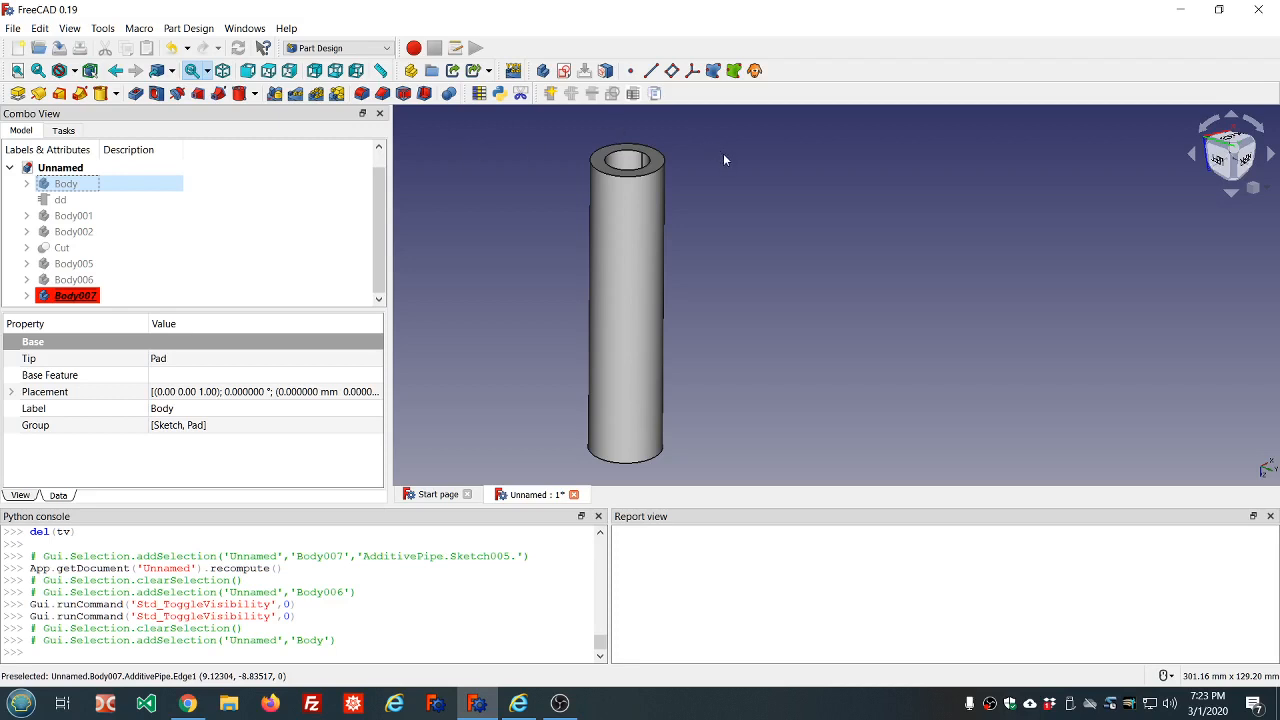
mouse_move(724, 177)
middle_mouse_down()
mouse_move(726, 214)
mouse_move(718, 197)
middle_mouse_up()
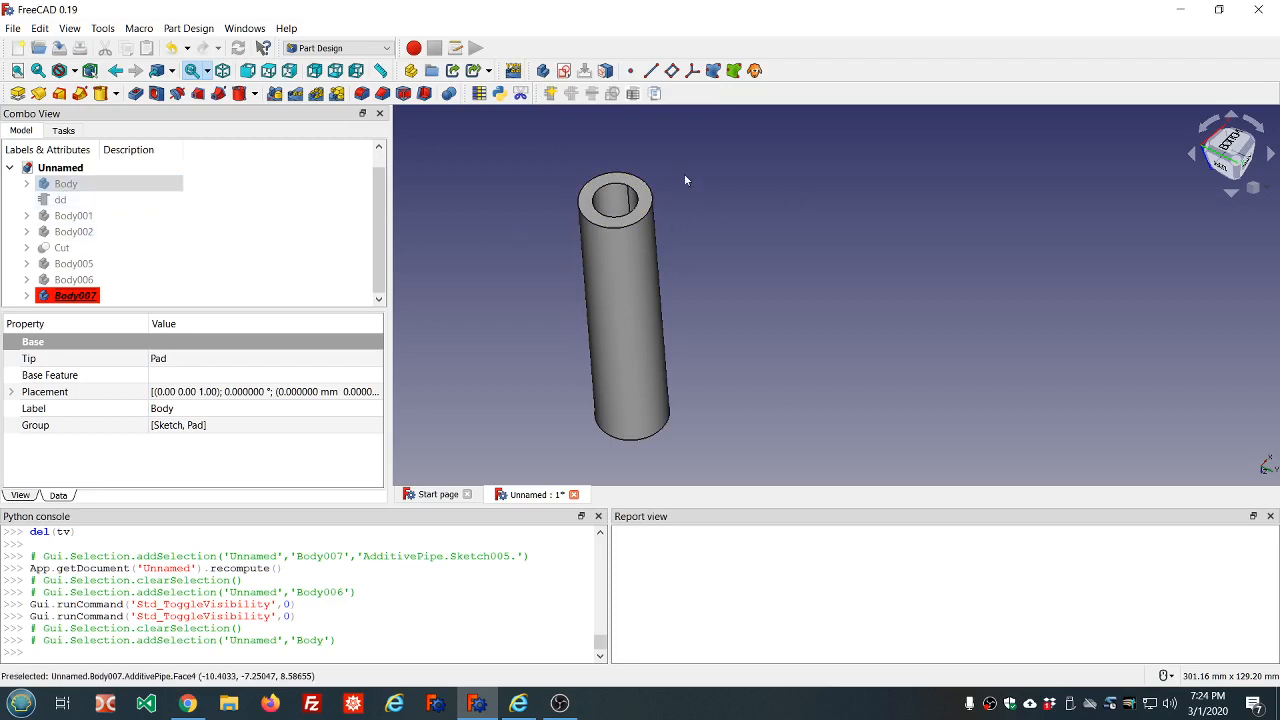
middle_click_drag(686, 196, 654, 190)
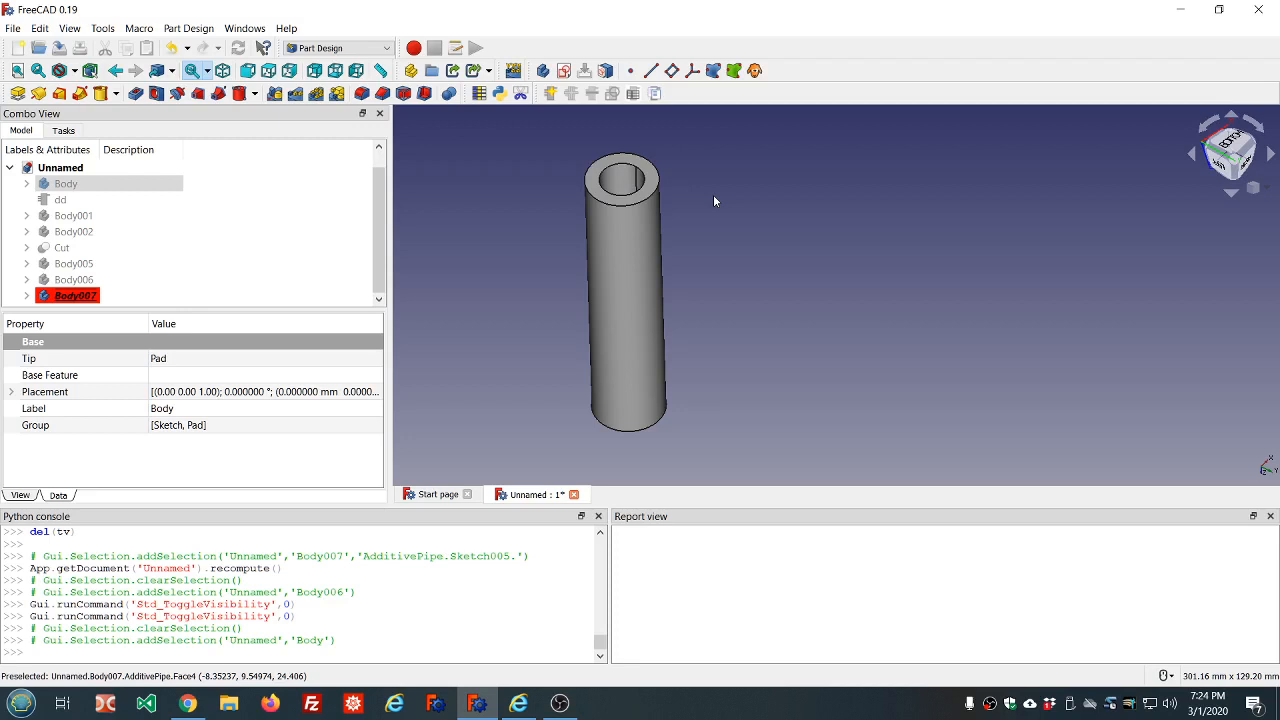
Create a new Part Design body and hide Body007
left_click(488, 205)
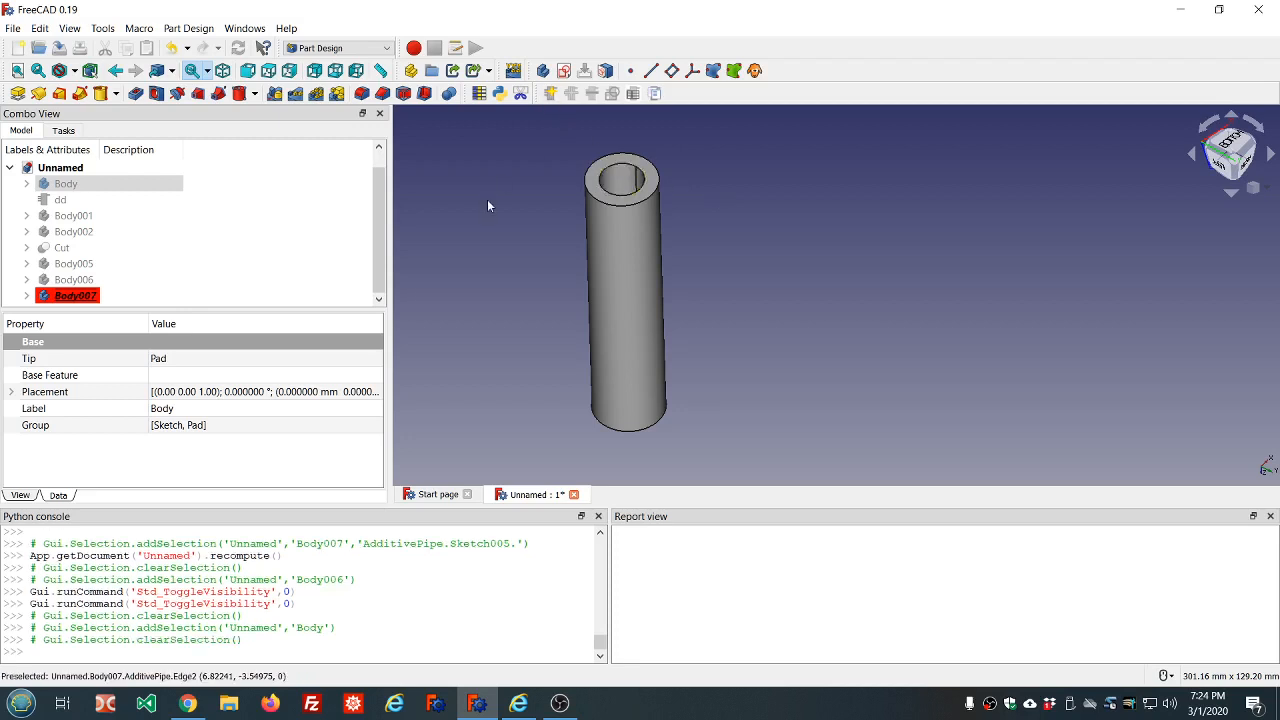
left_click(542, 71)
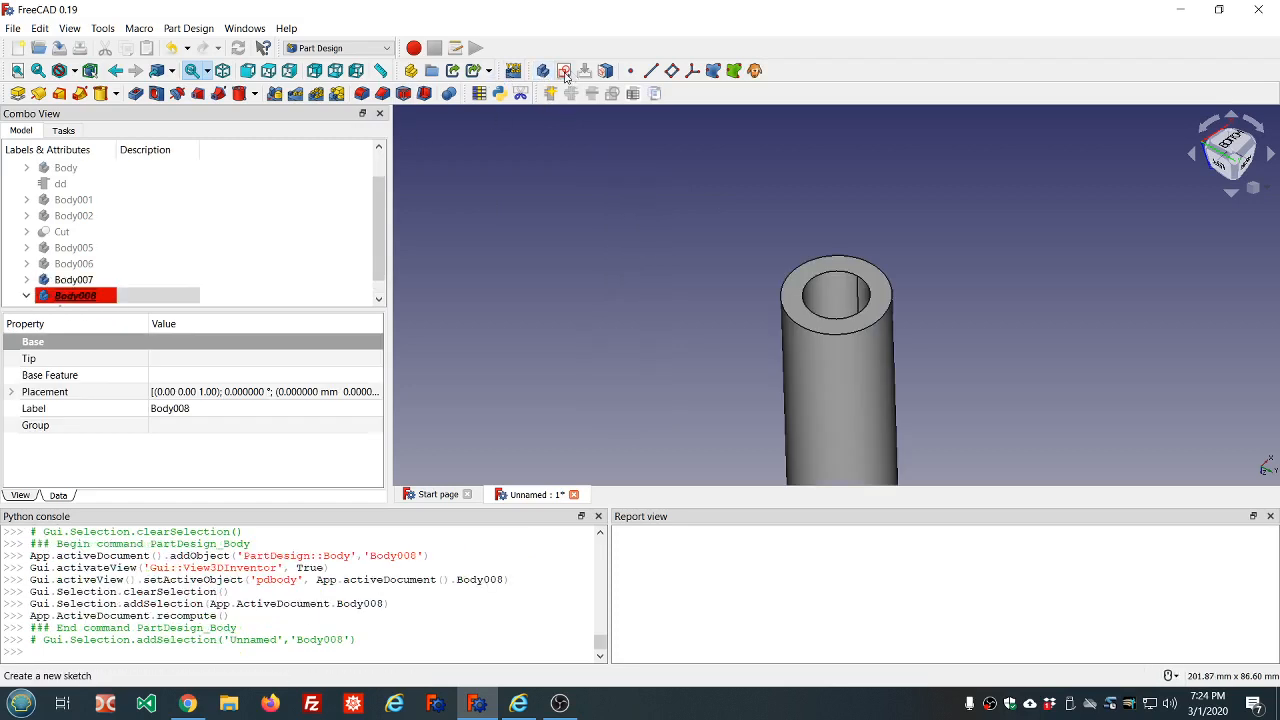
left_click(96, 280)
key("space")
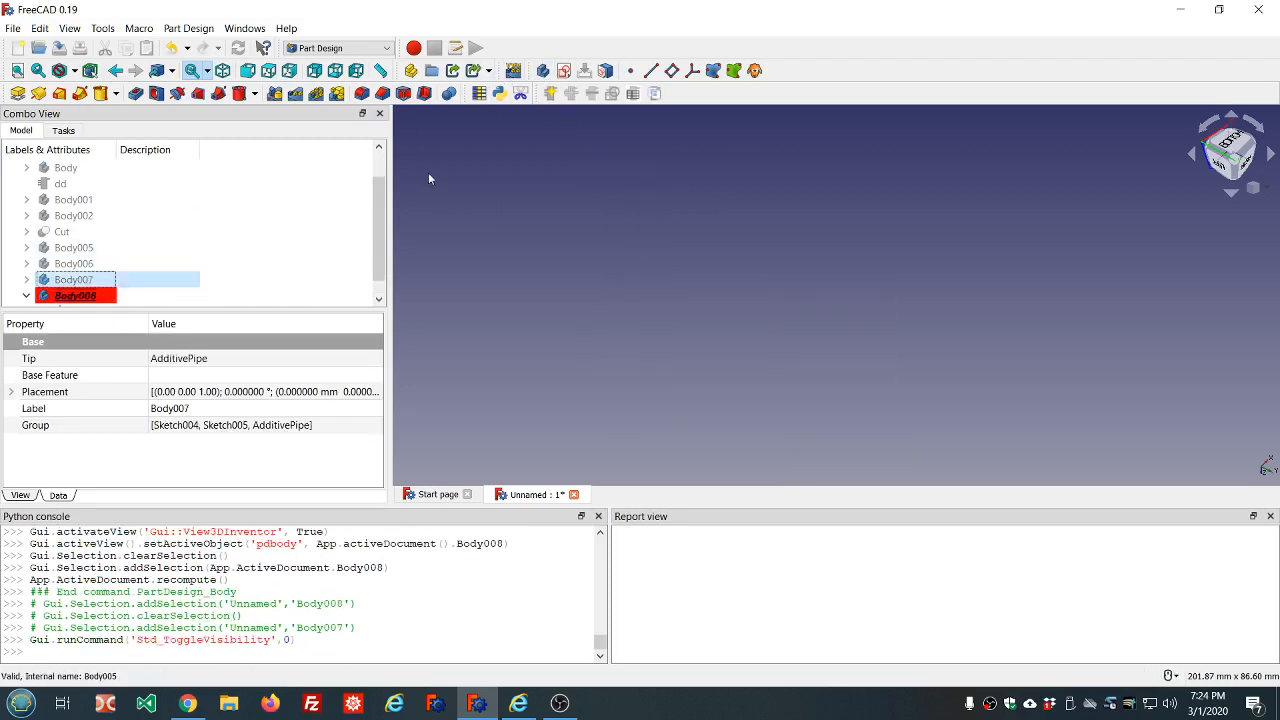
Start a new sketch on the XY plane of Body008
left_click(563, 70)
scroll(642, 249, "down", 4)
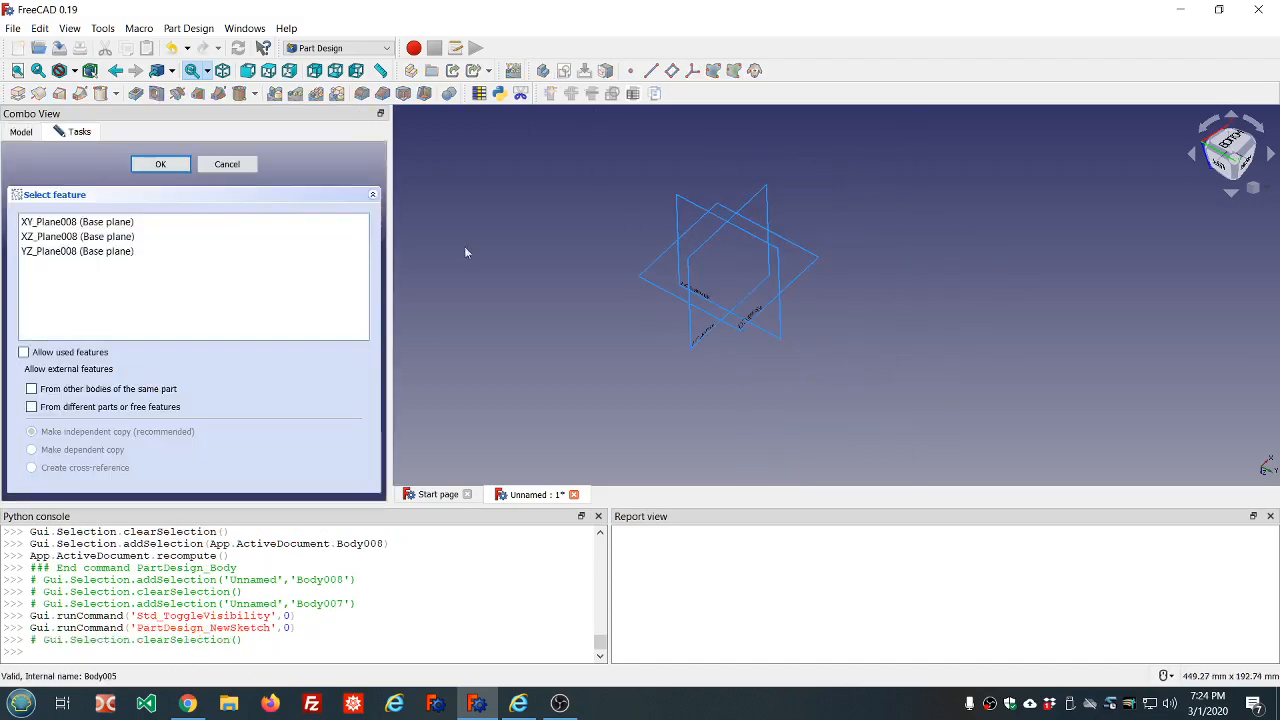
left_click(77, 221)
left_click(160, 165)
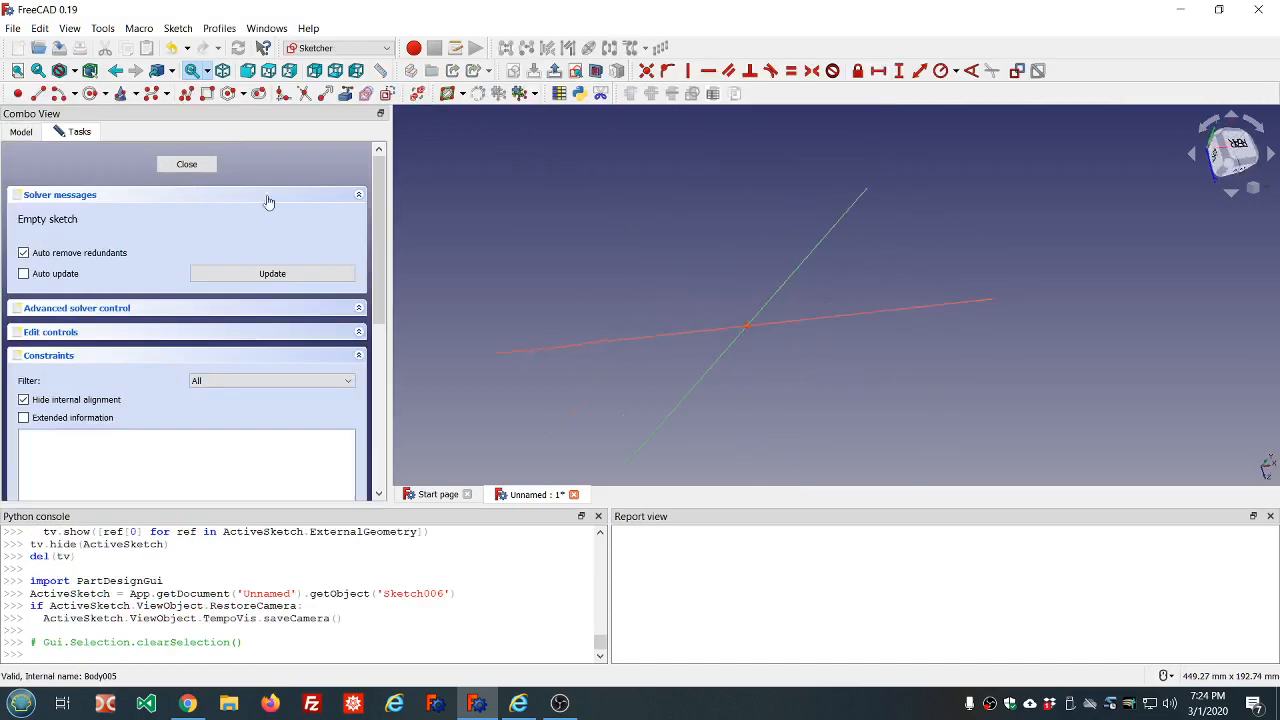
scroll(852, 296, "up", 4)
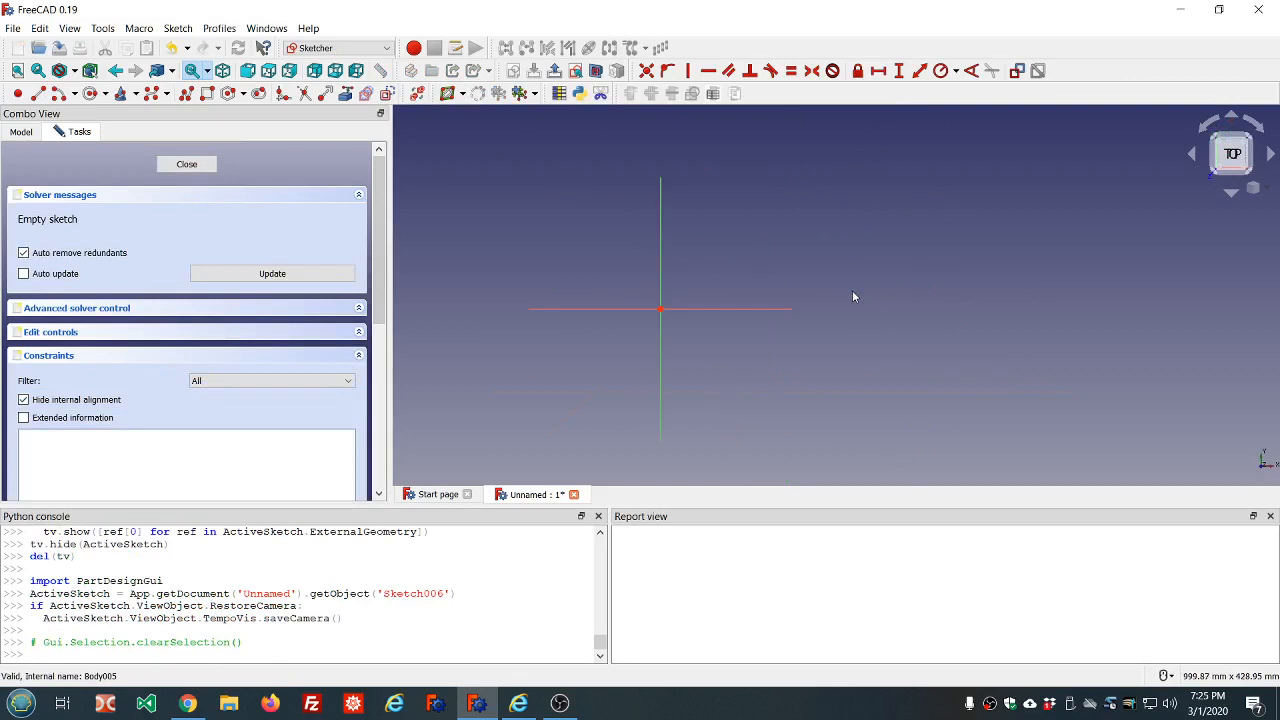
Draw two separate circles with radii of about 27.5 mm and 33 mm on either side of the vertical axis, and close the sketch
left_click(89, 93)
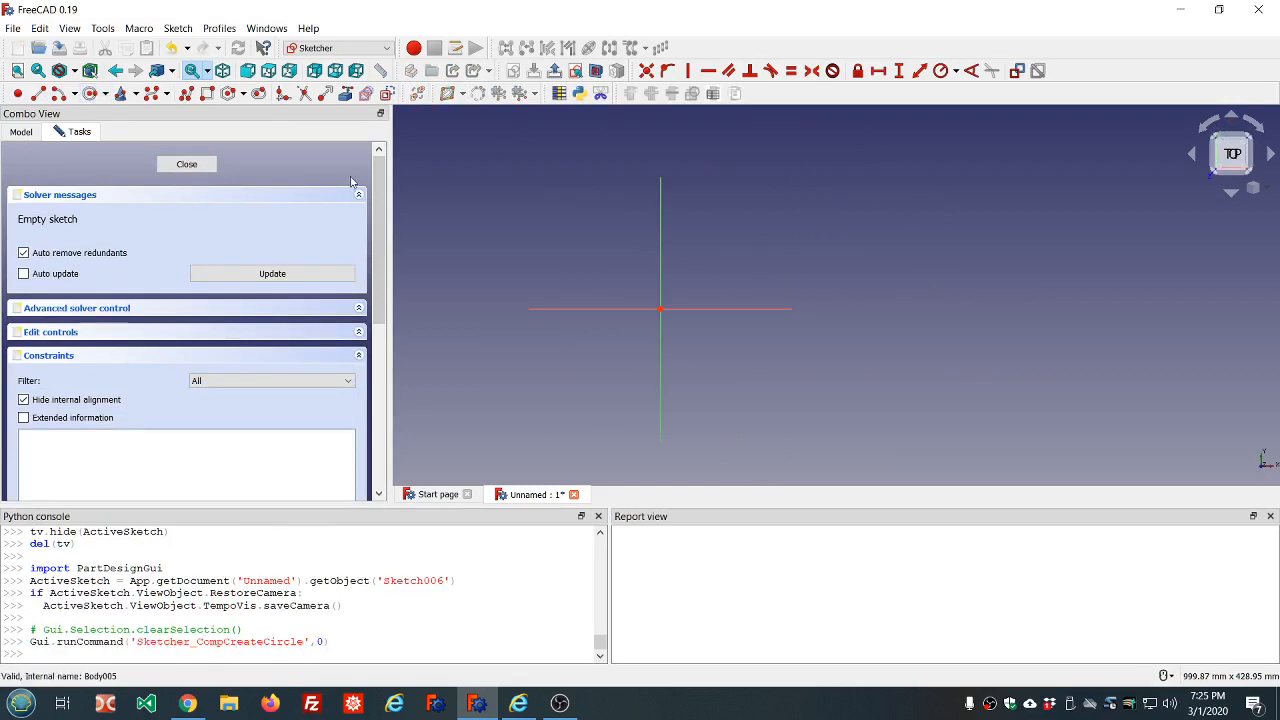
left_click(591, 266)
left_click(608, 284)
left_click(735, 278)
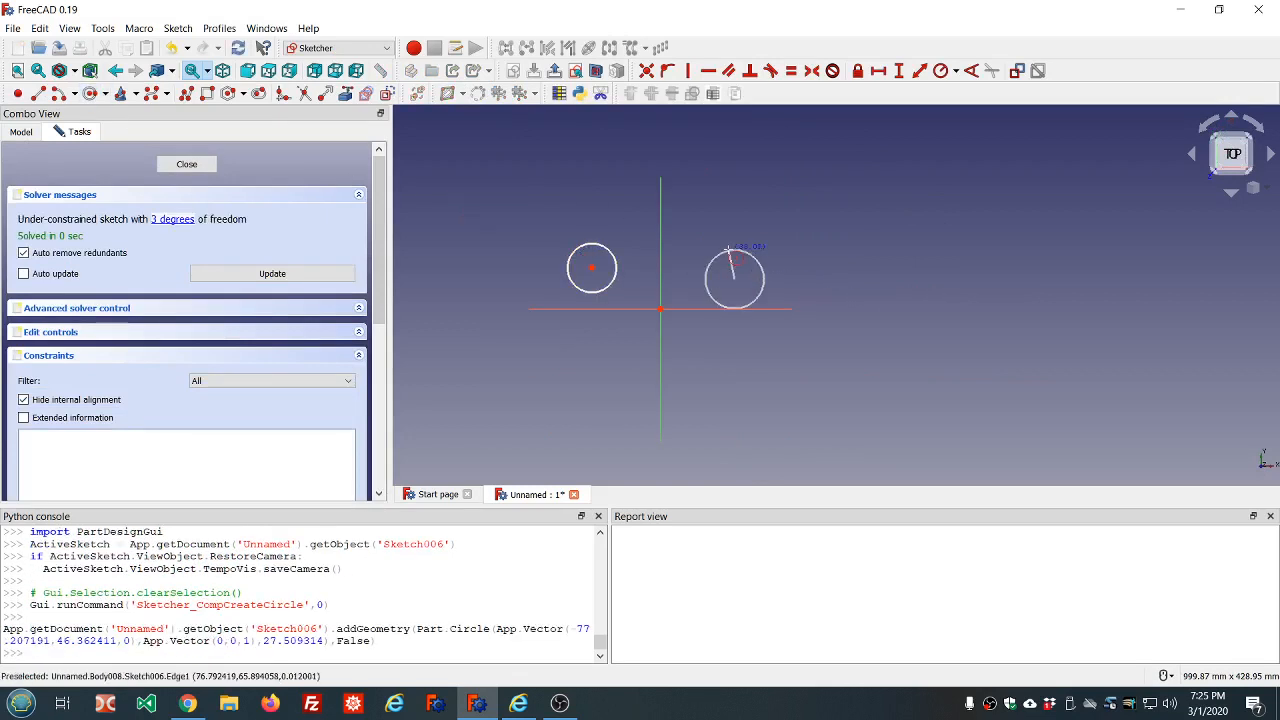
left_click(728, 247)
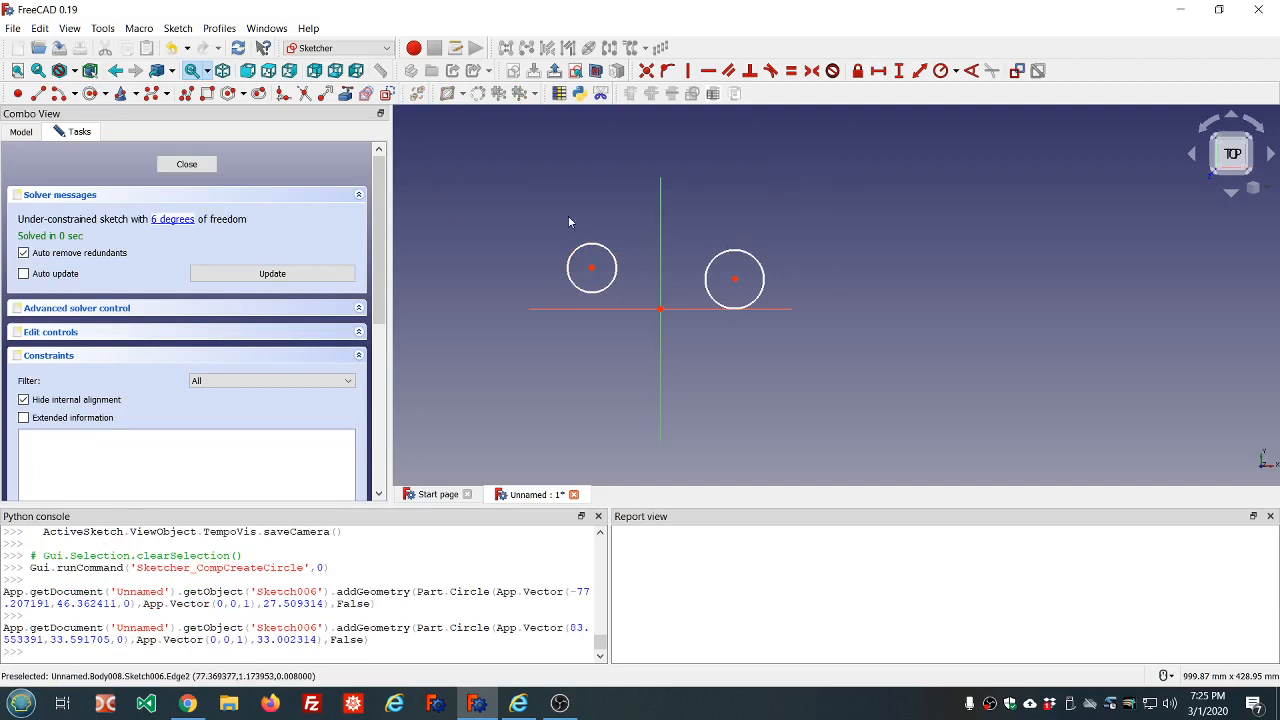
left_click(187, 165)
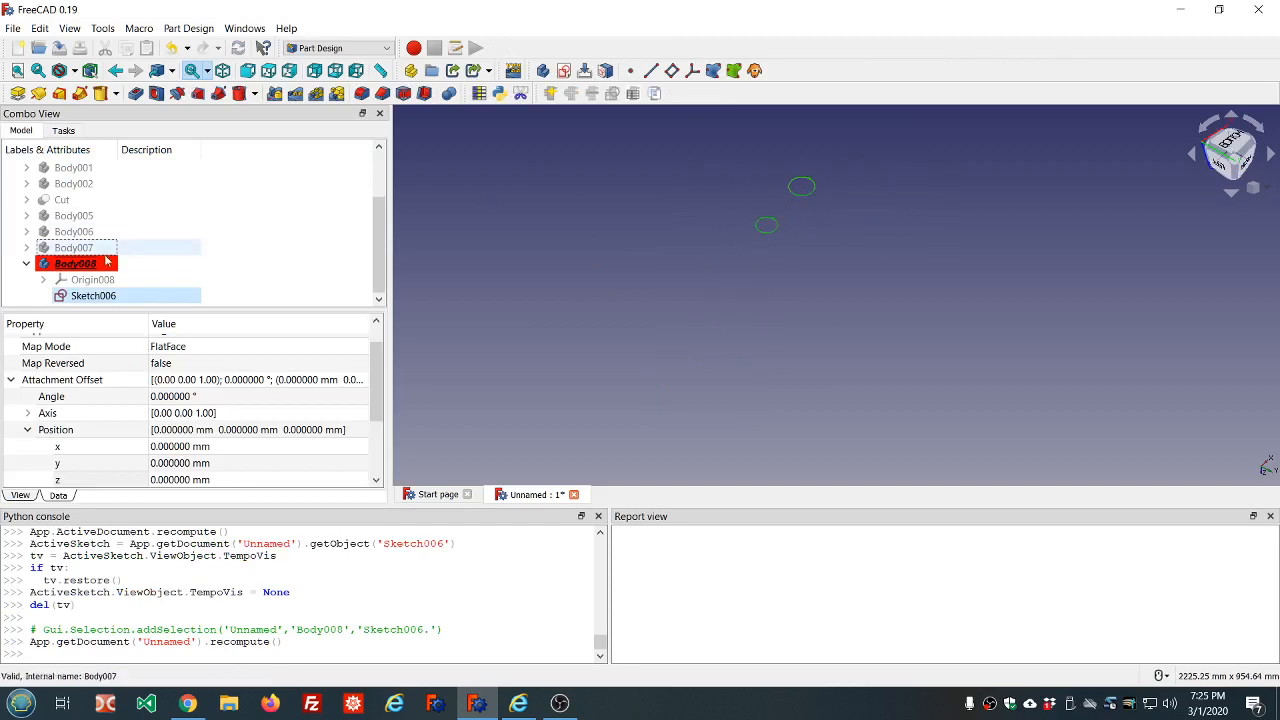
Try to pad the sketch of two separate circles by 10 mm inside Body008
left_click(18, 94)
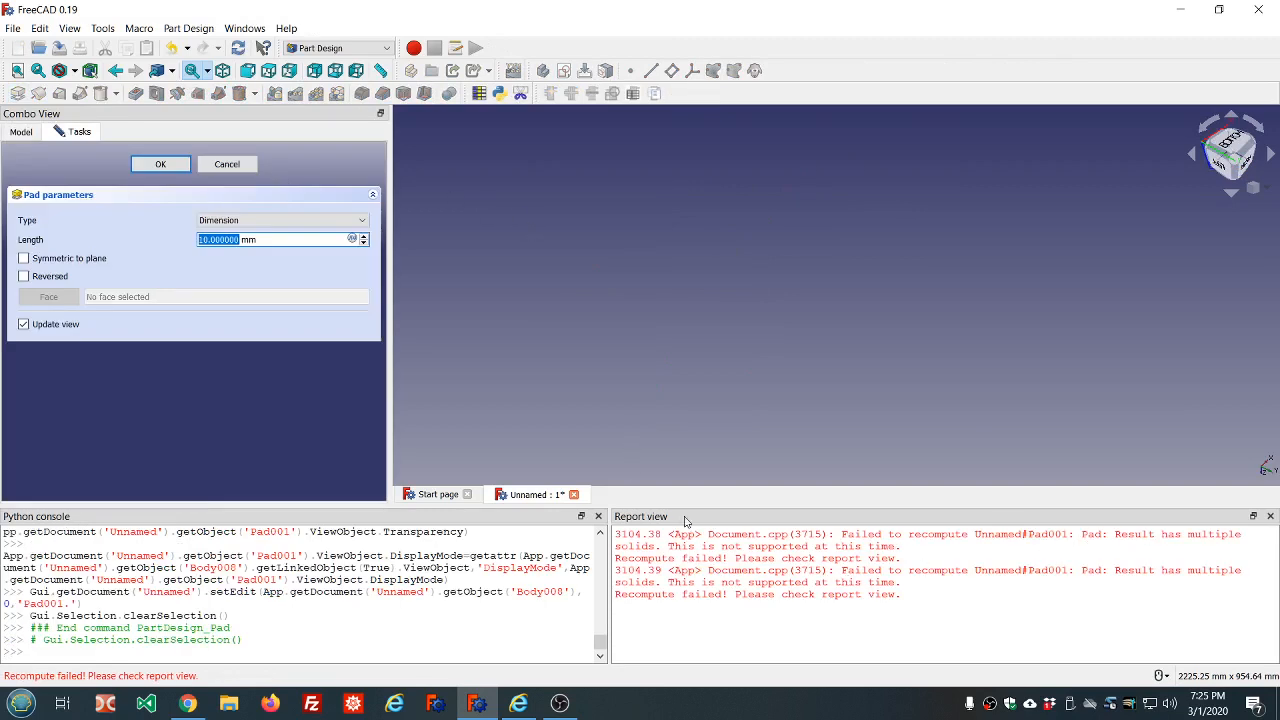
left_click(150, 165)
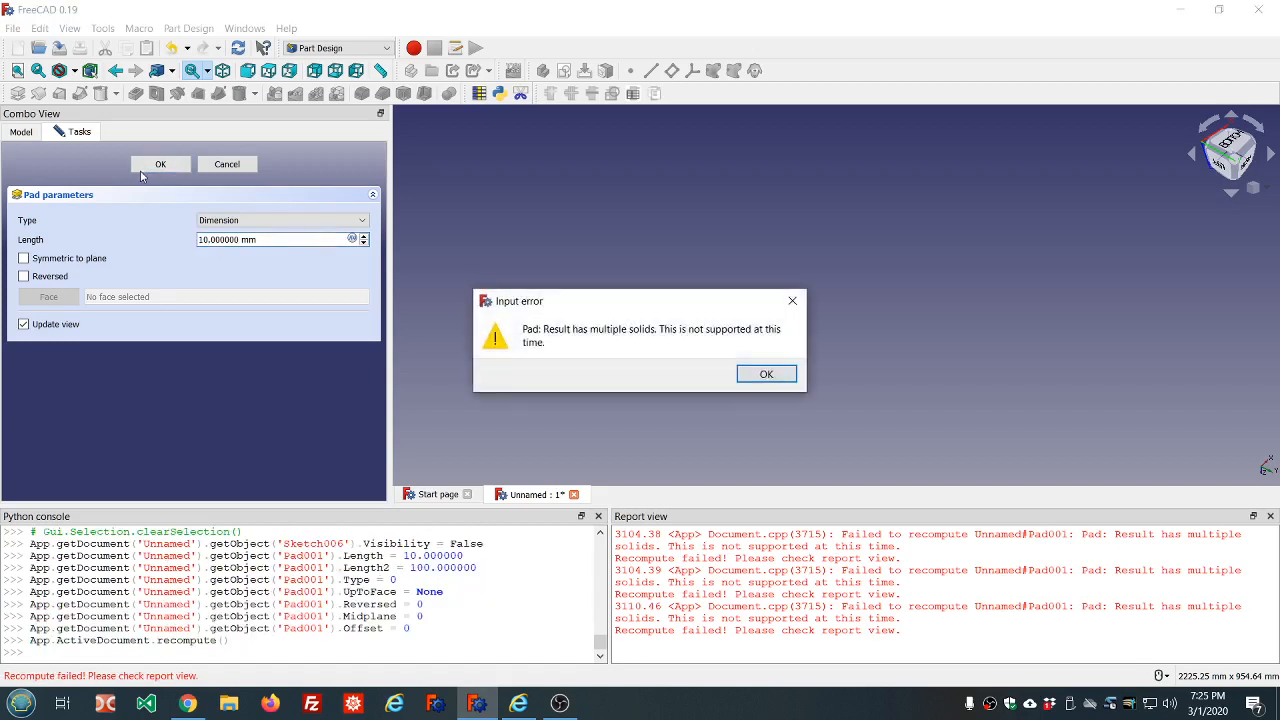
left_click(766, 373)
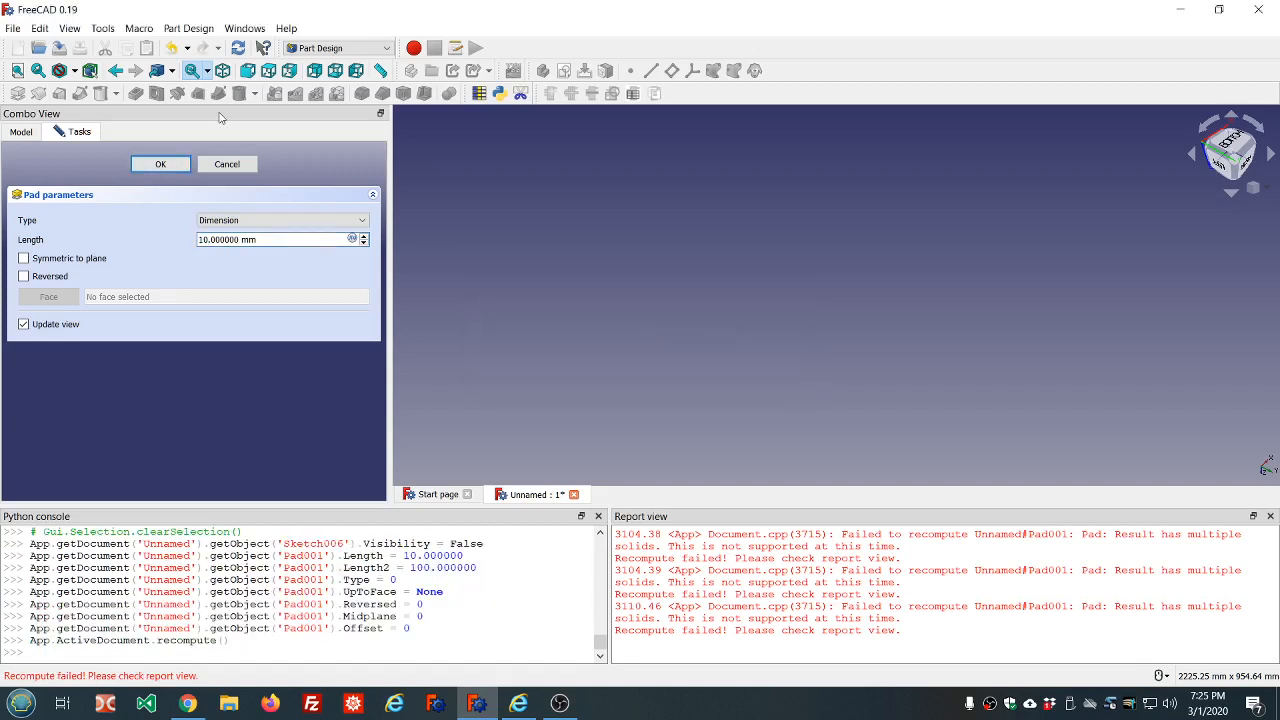
left_click(224, 165)
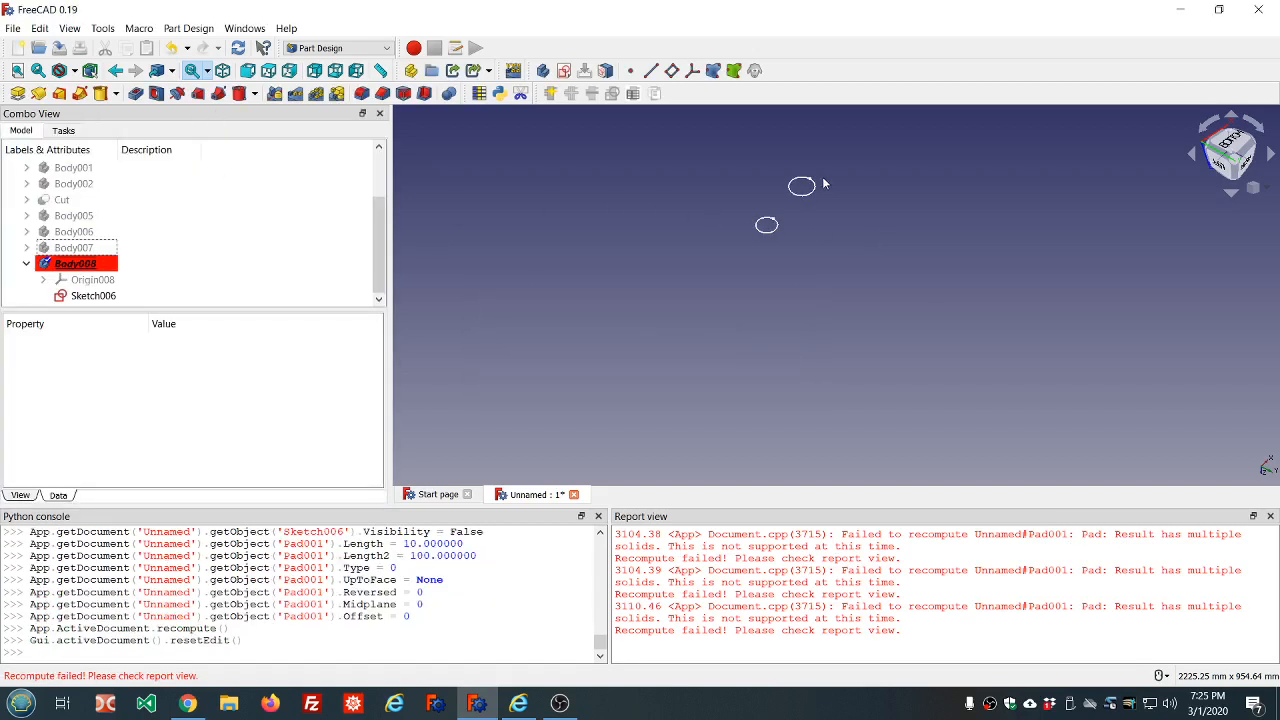
Move Sketch006 out of Body008 to the document's top level
scroll(830, 172, "up", 5)
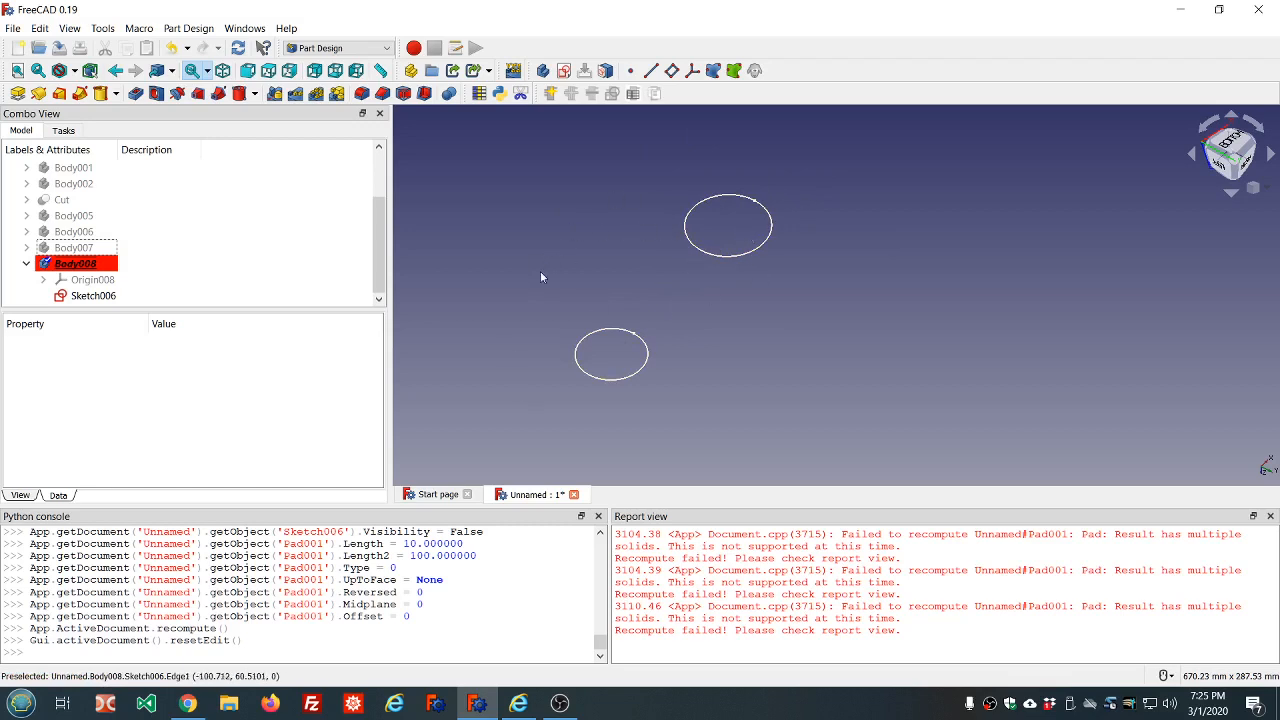
scroll(623, 267, "down", 3)
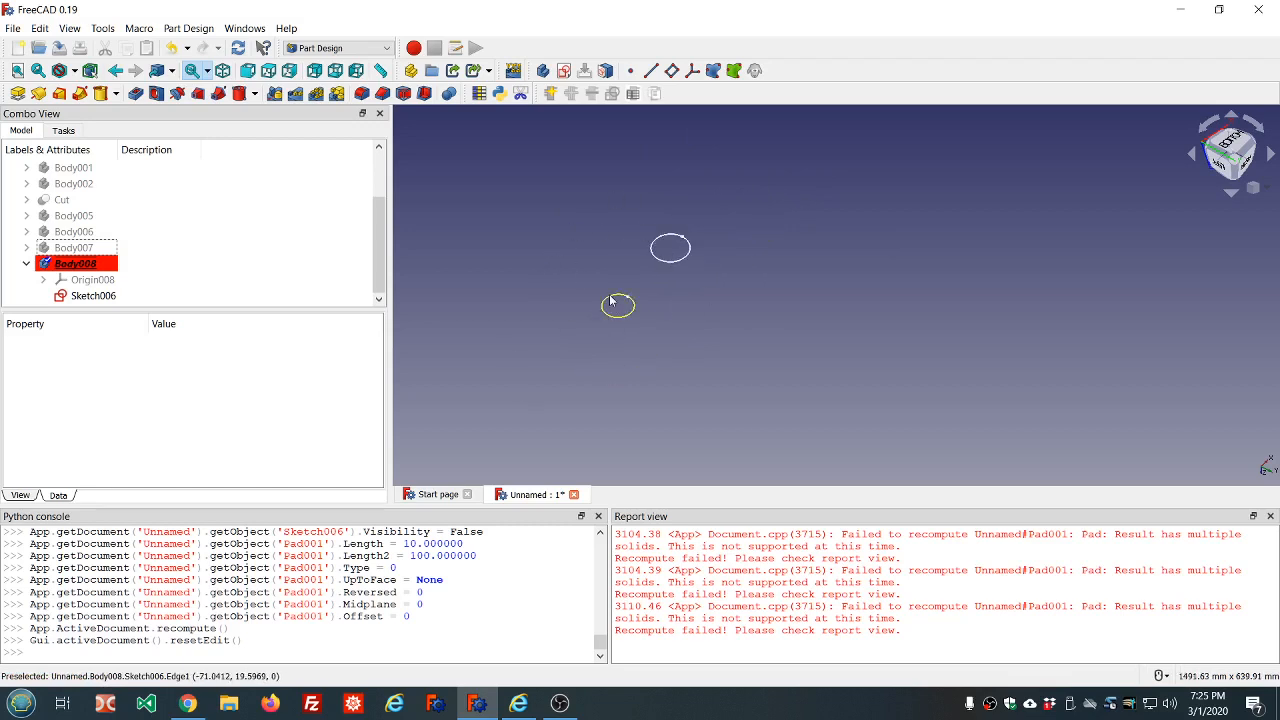
middle_click_drag(611, 300, 564, 200)
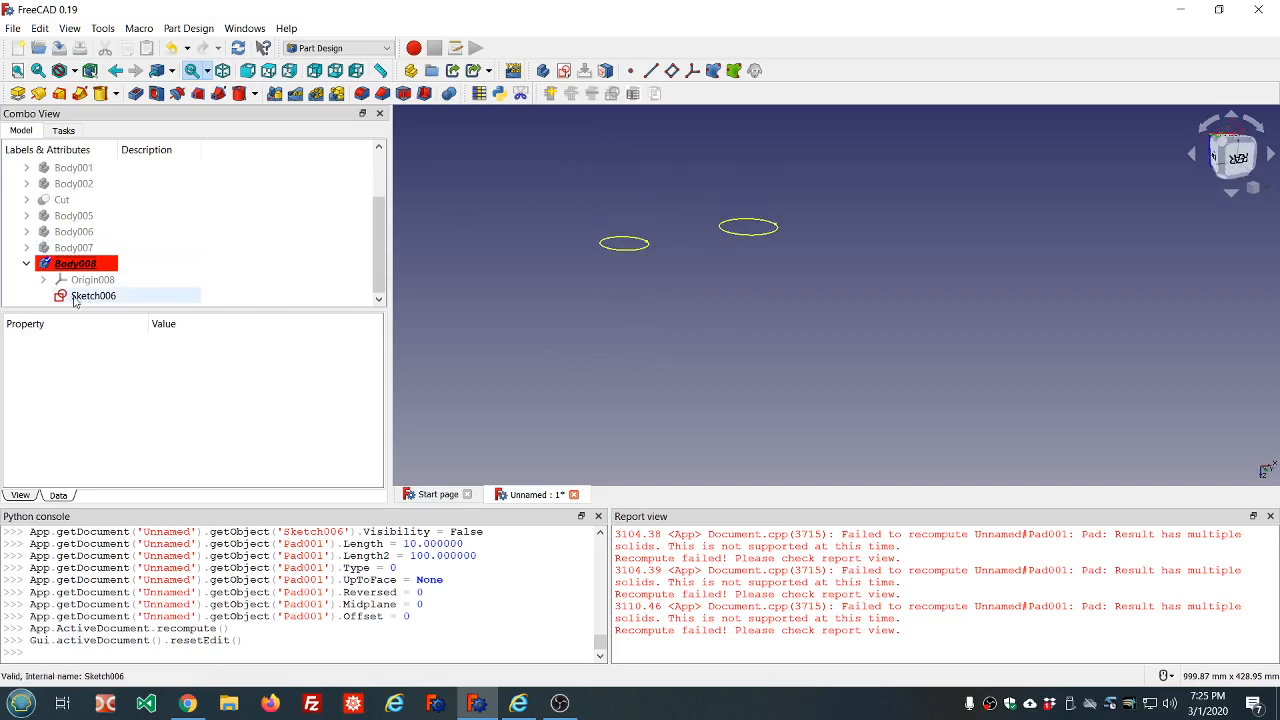
mouse_move(73, 298)
left_mouse_down()
mouse_move(130, 258)
mouse_move(80, 186)
left_mouse_up()
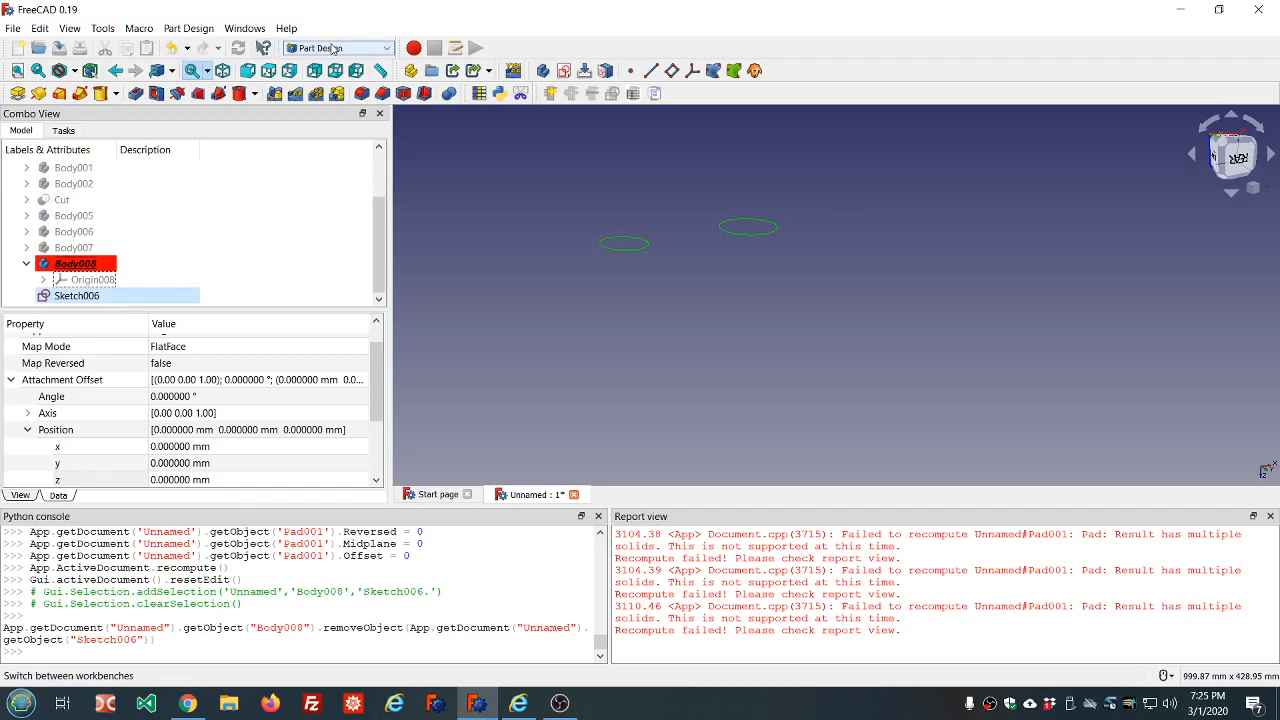
Extrude Sketch006 by 10 mm along its normal as a solid in the Part workbench
left_click(292, 48)
left_click(323, 139)
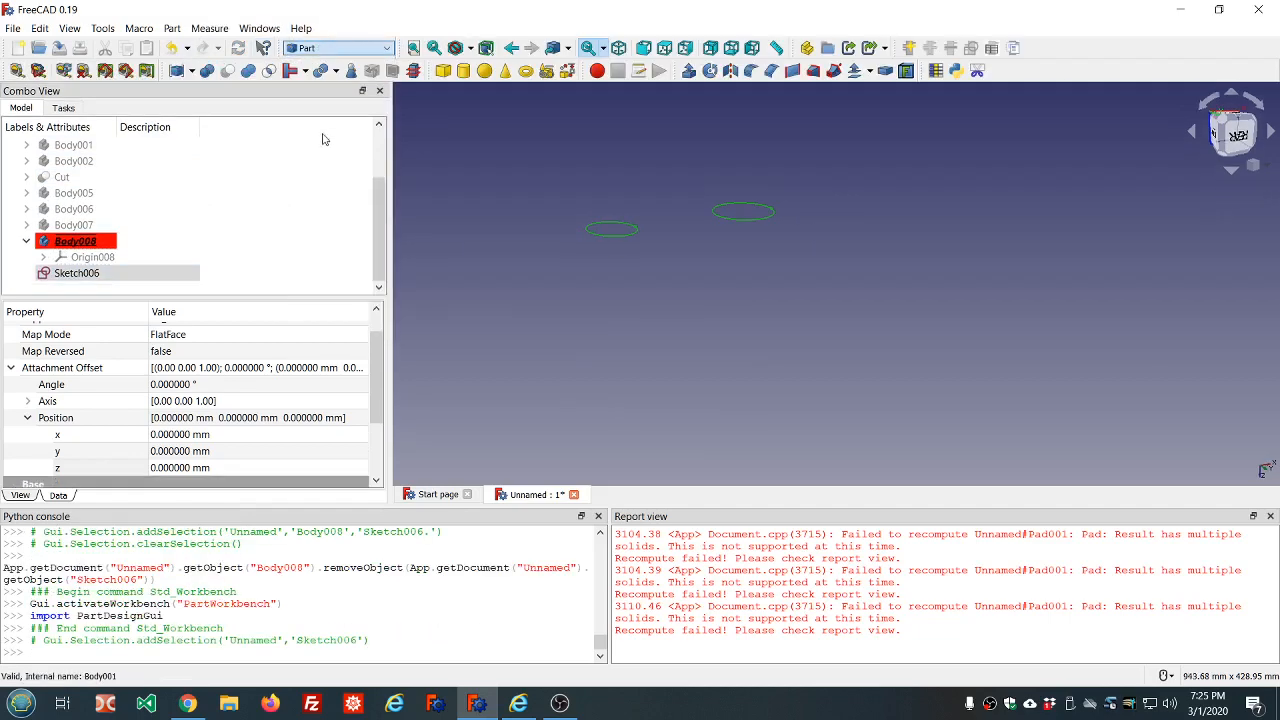
left_click(100, 273)
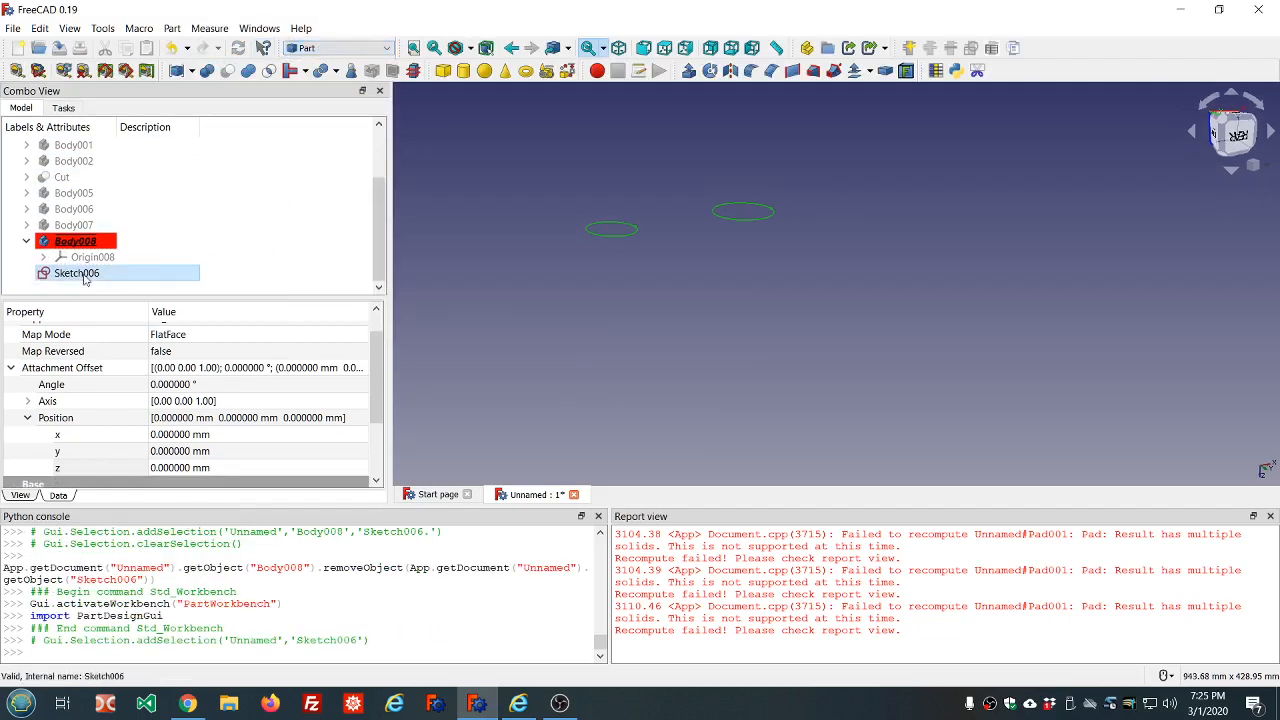
left_click(689, 70)
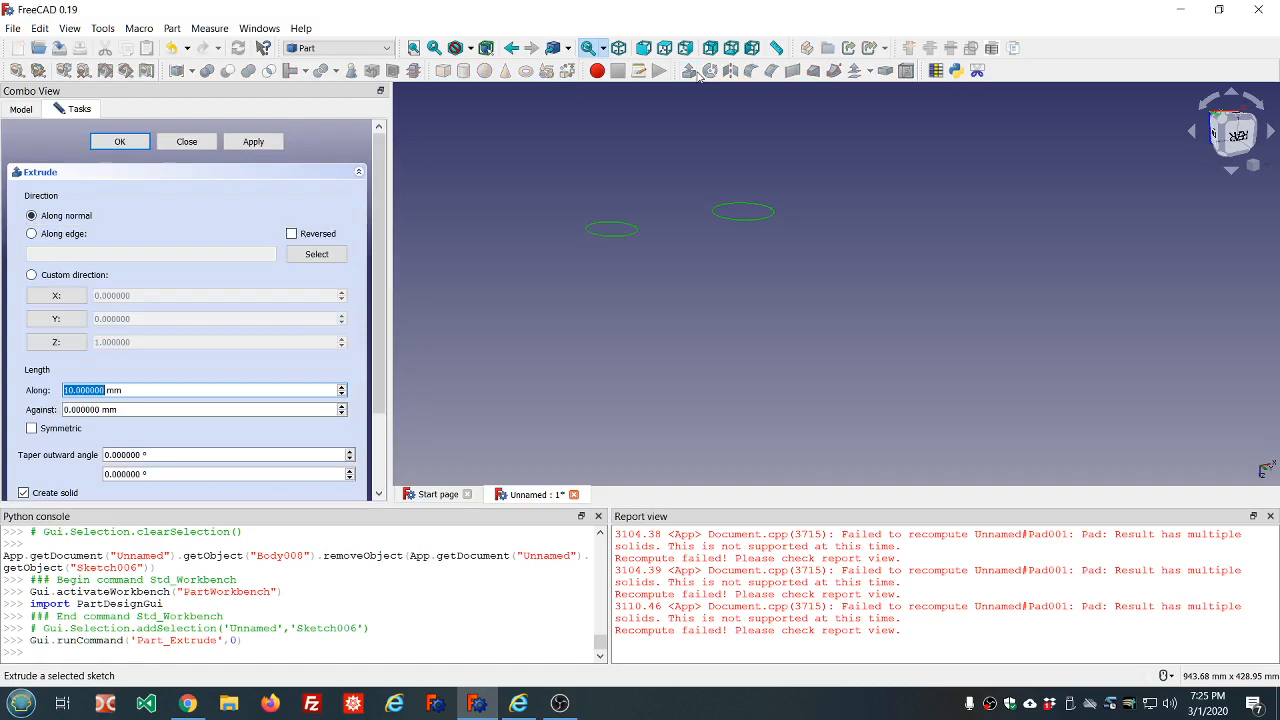
left_click(256, 144)
left_click(188, 142)
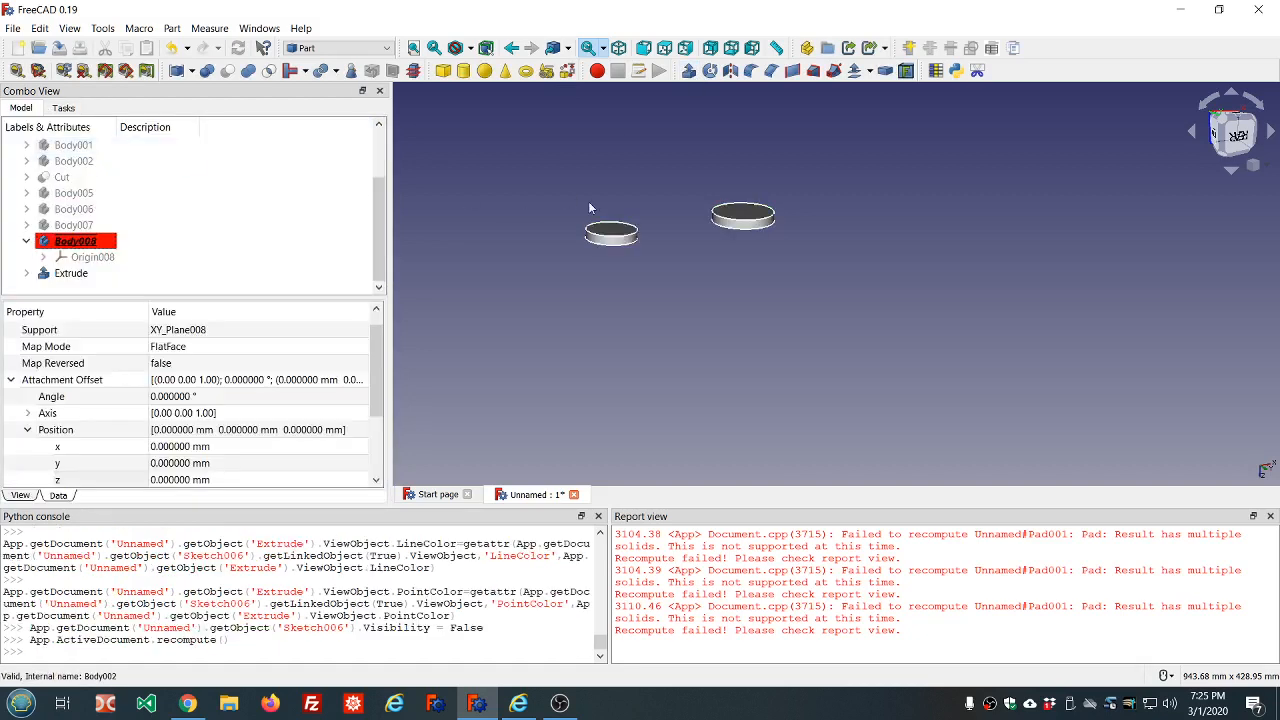
Clear the messages from the Report view
right_click(757, 550)
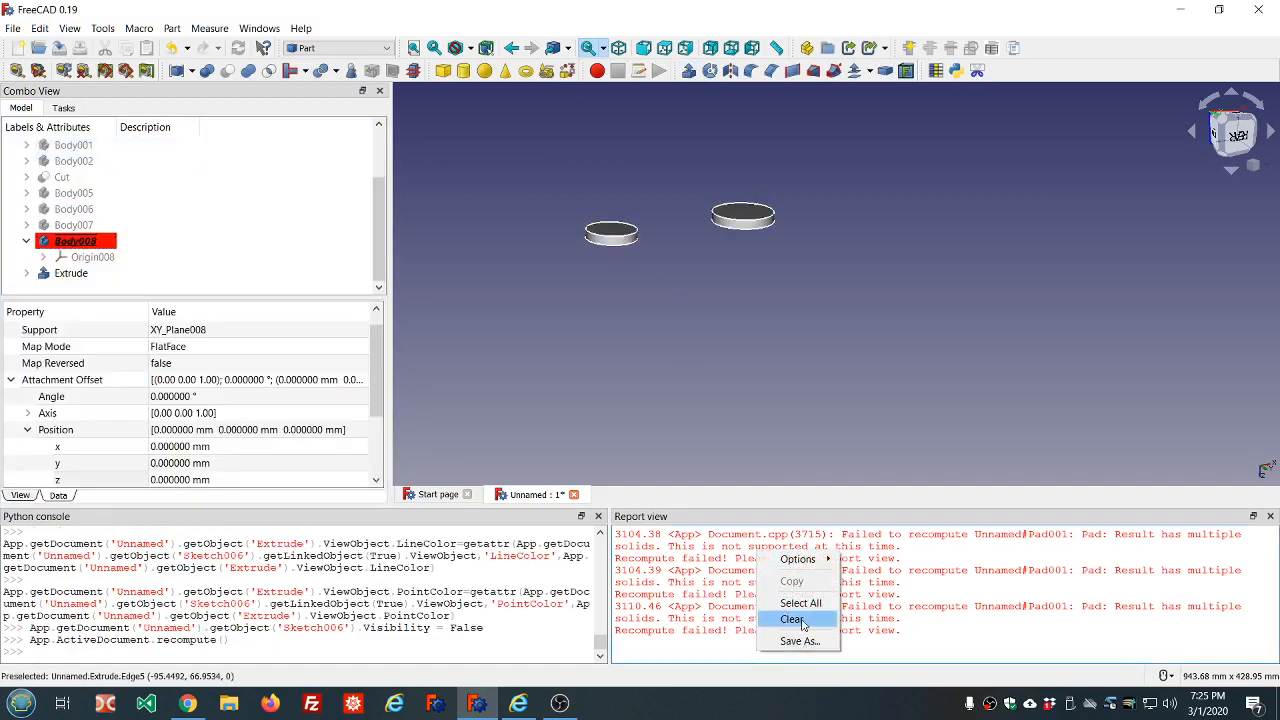
left_click(791, 619)
middle_click_drag(796, 317, 763, 321)
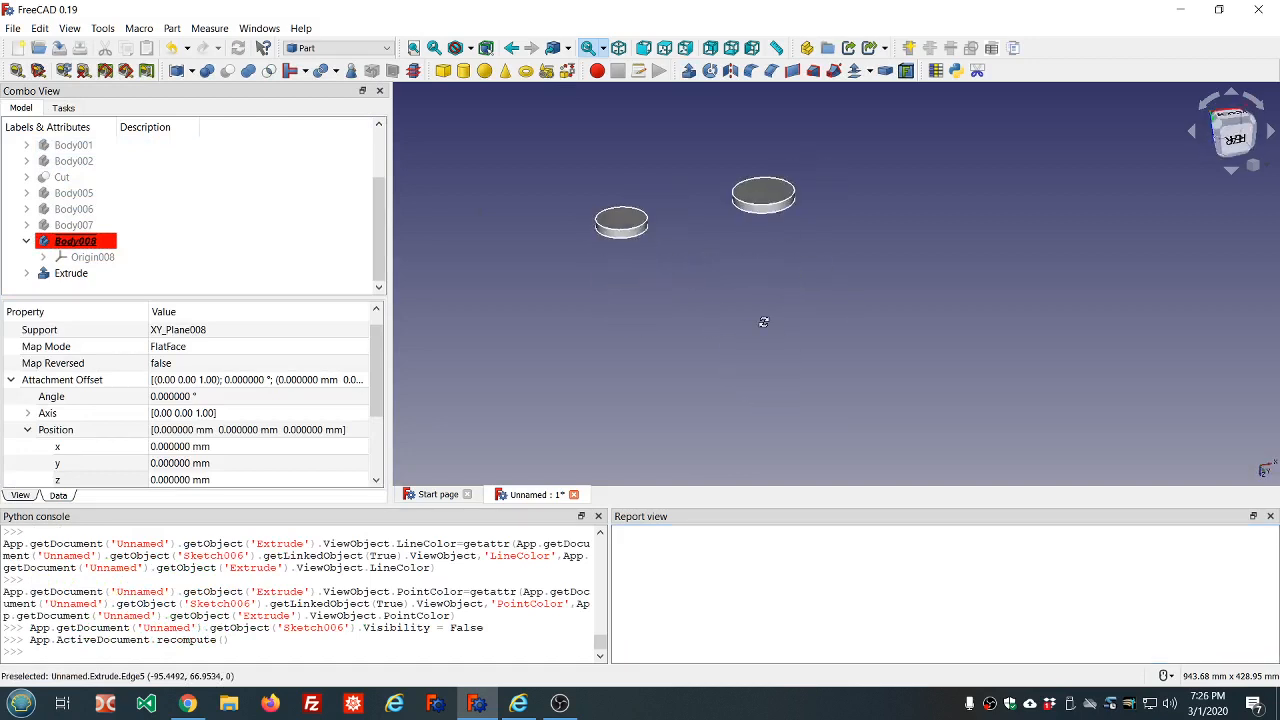
Delete the Part extrusion and return Sketch006, made visible again, to Body008
left_click(40, 278)
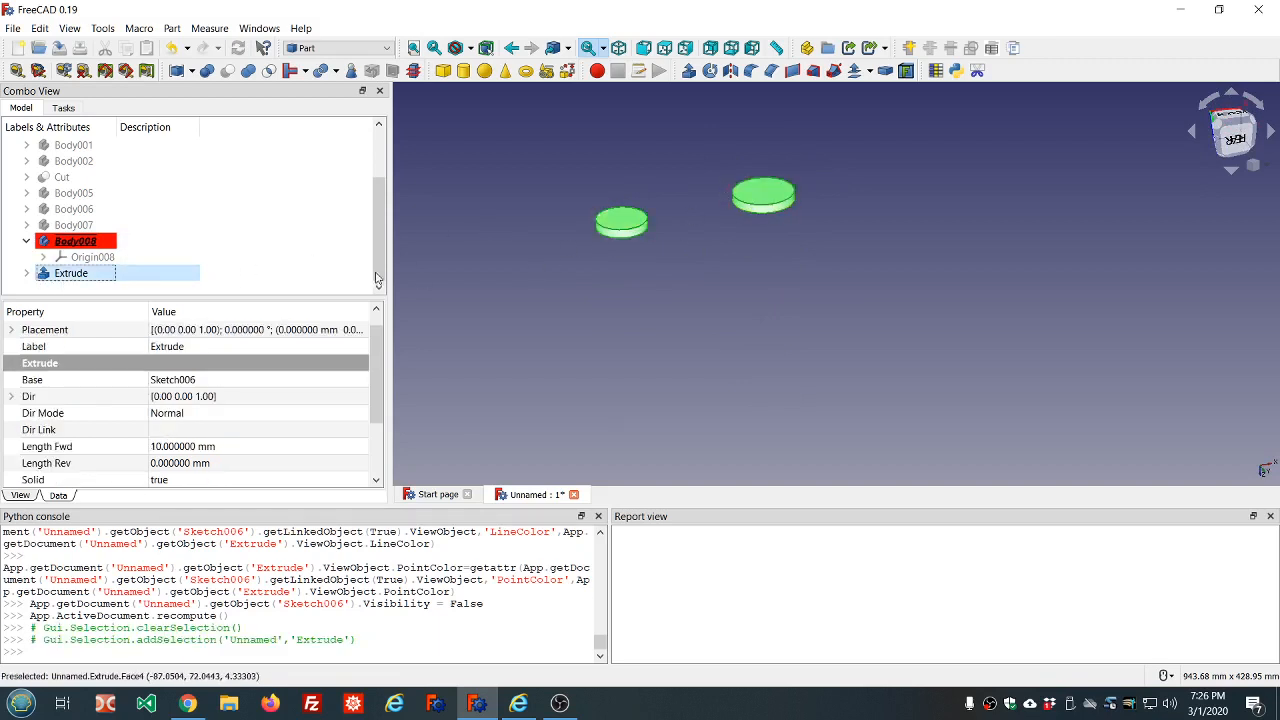
key("Delete")
left_click(71, 276)
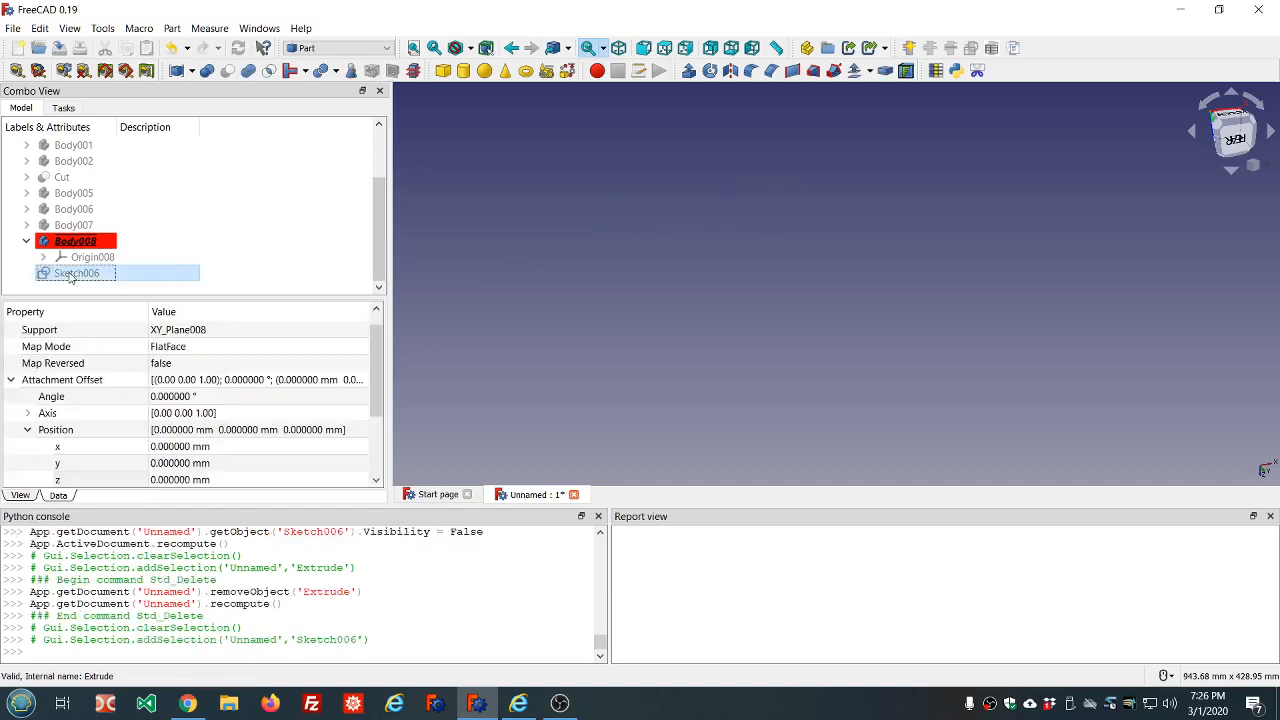
key("space")
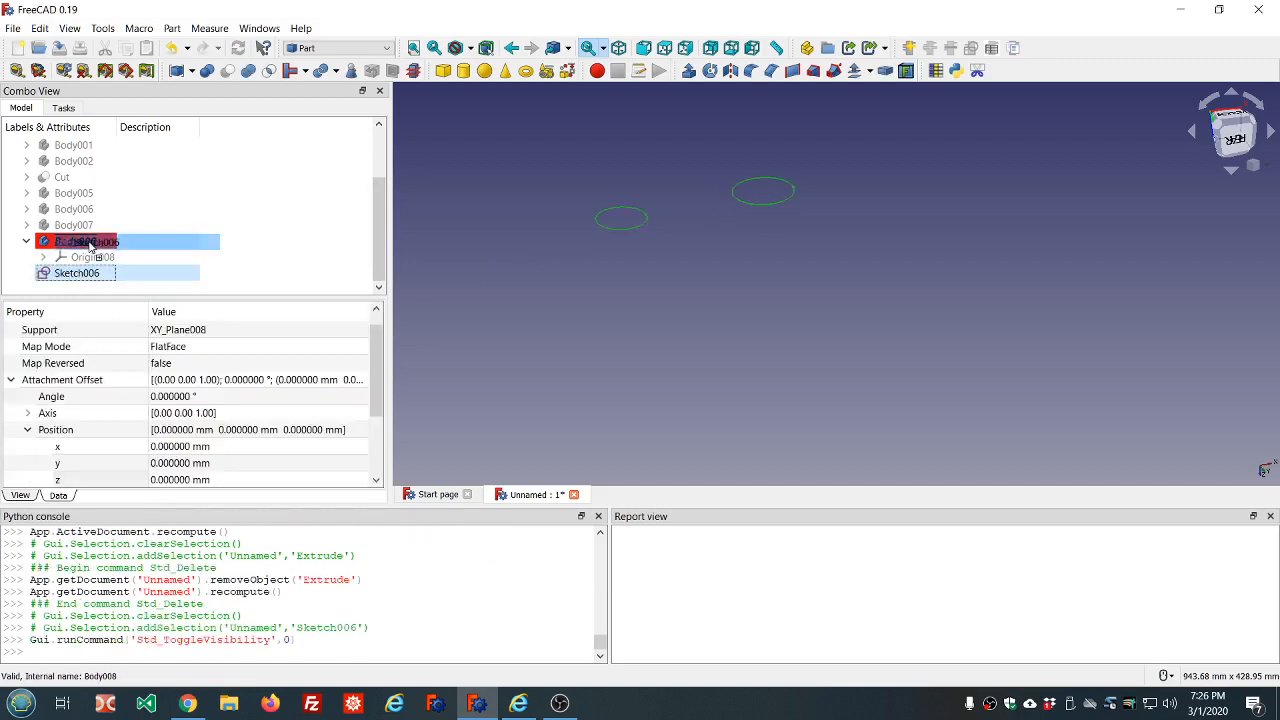
left_click_drag(105, 254, 105, 250)
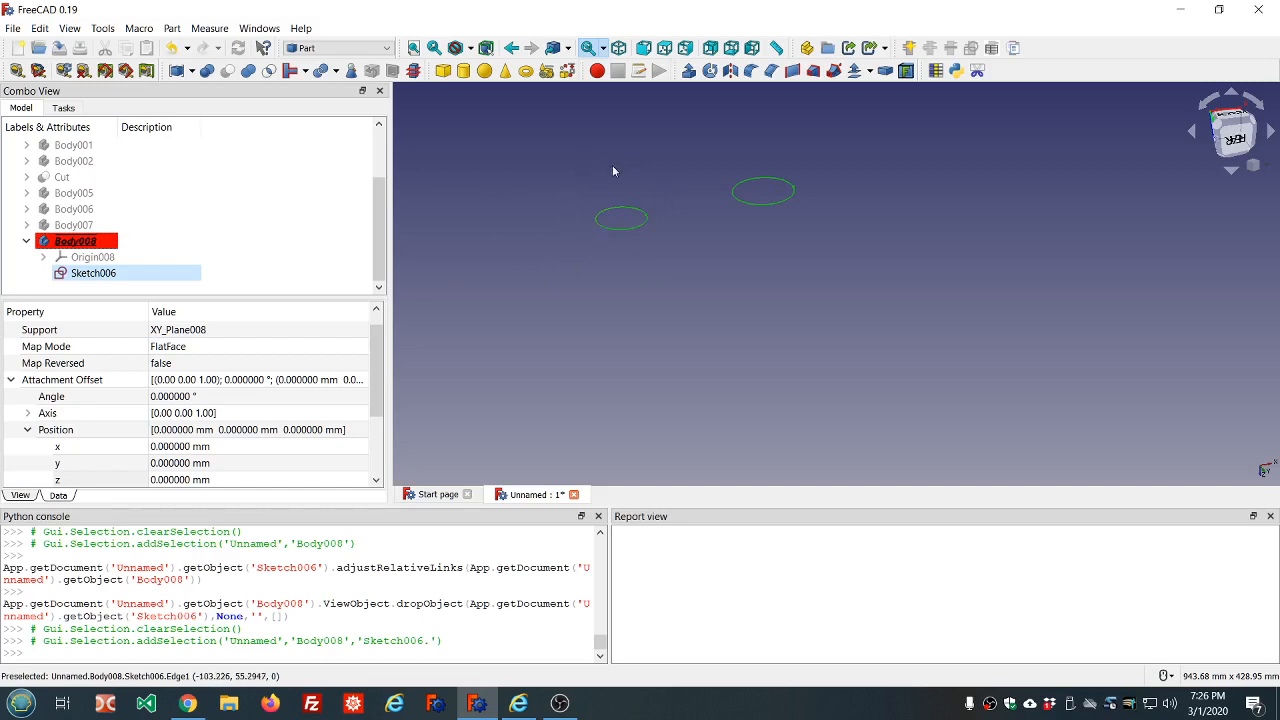
Create an empty standalone sketch on the XY plane with zero offset in the Sketcher workbench, and close it
middle_click_drag(654, 160, 640, 215)
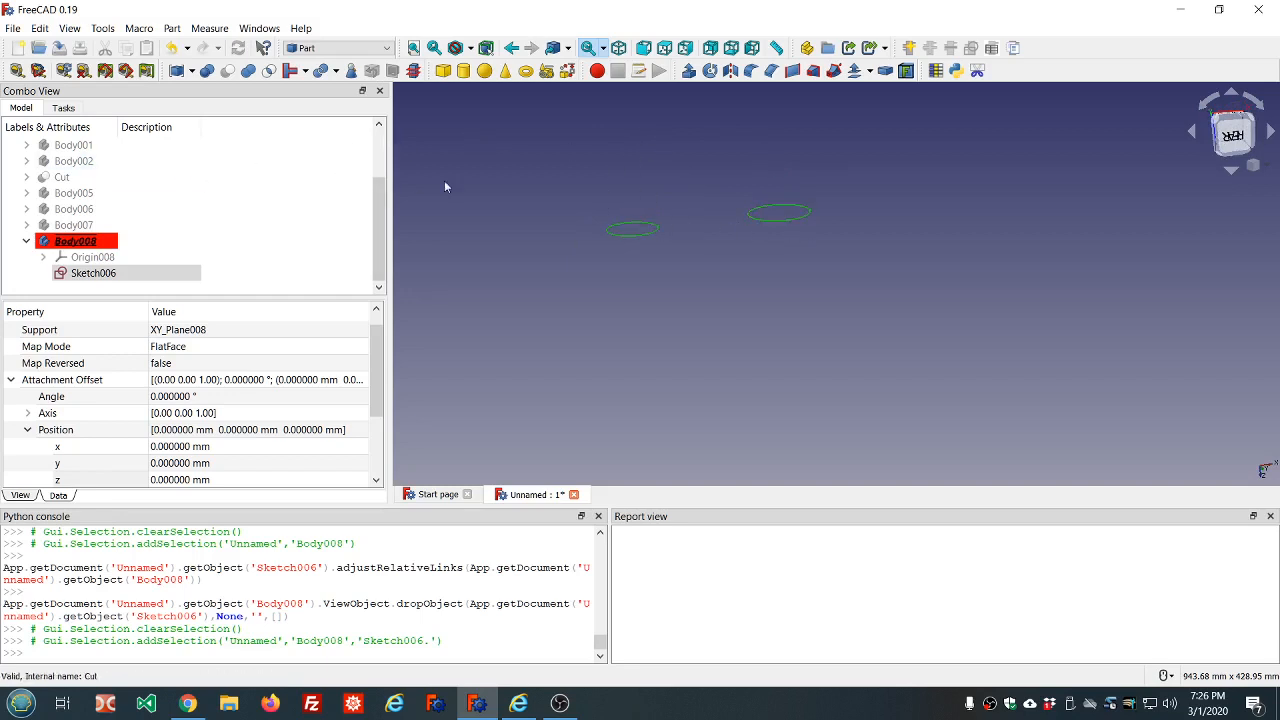
left_click(323, 171)
left_click(350, 48)
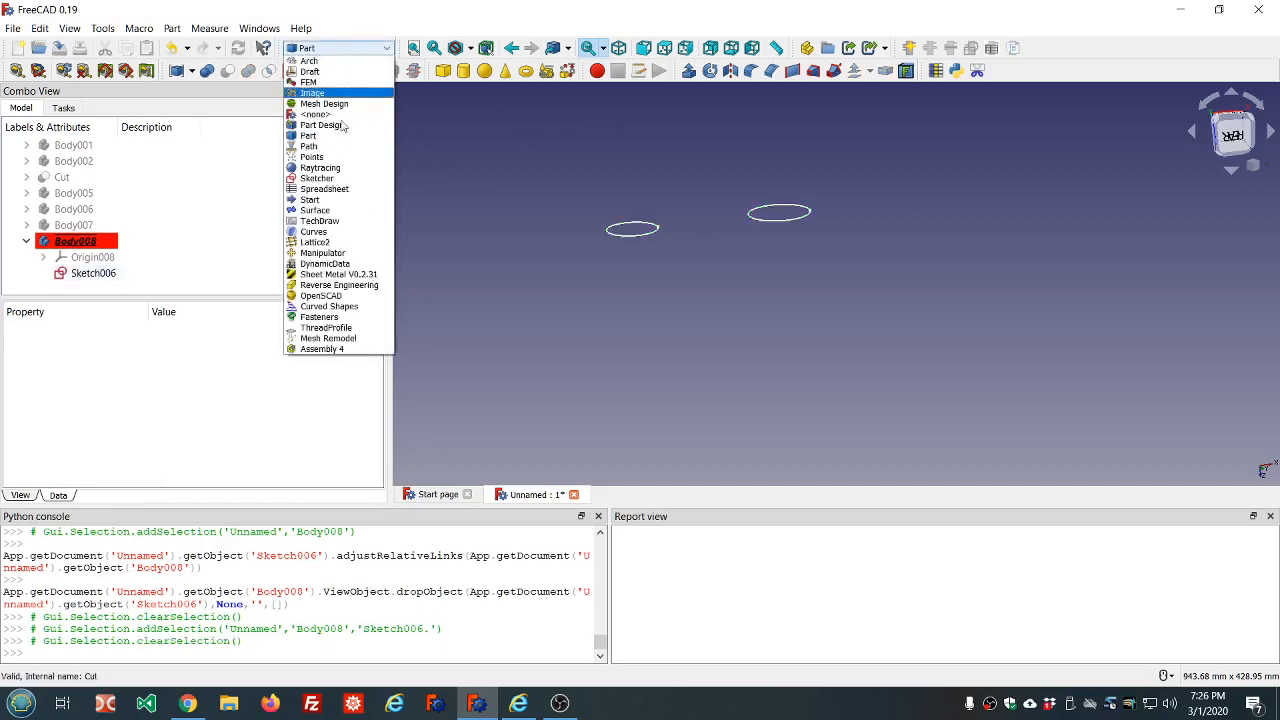
left_click(318, 178)
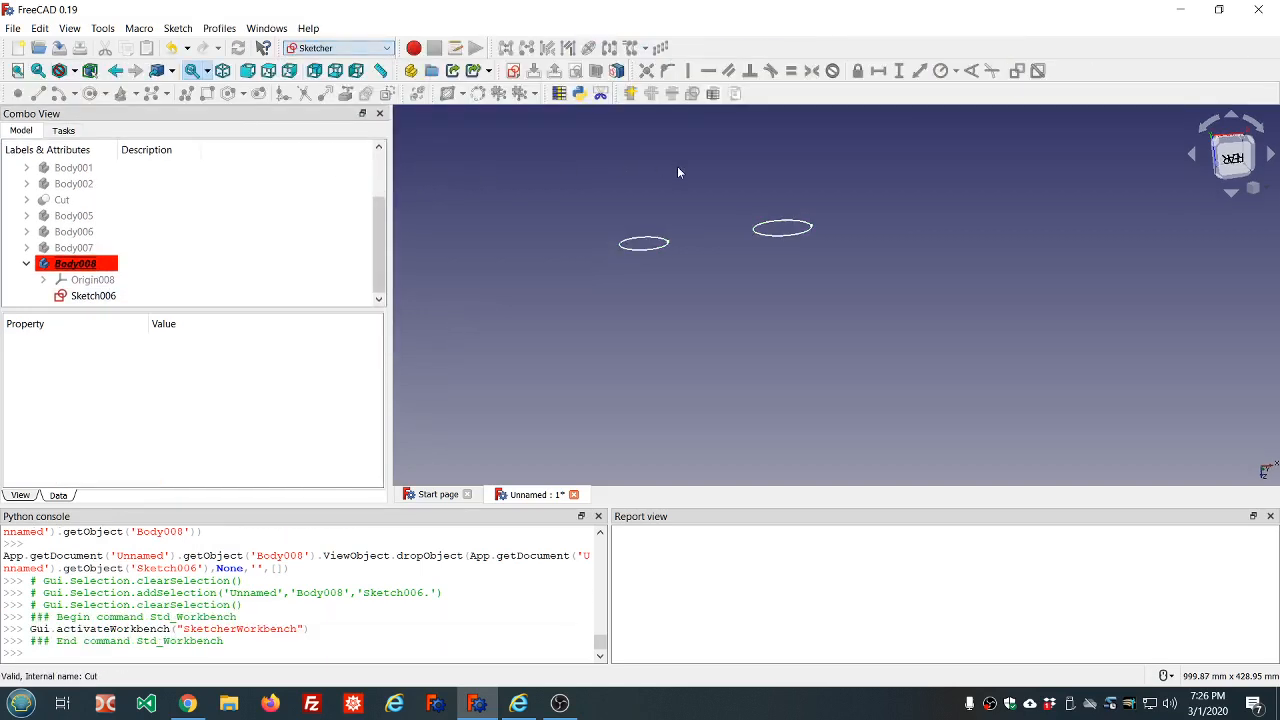
left_click(512, 72)
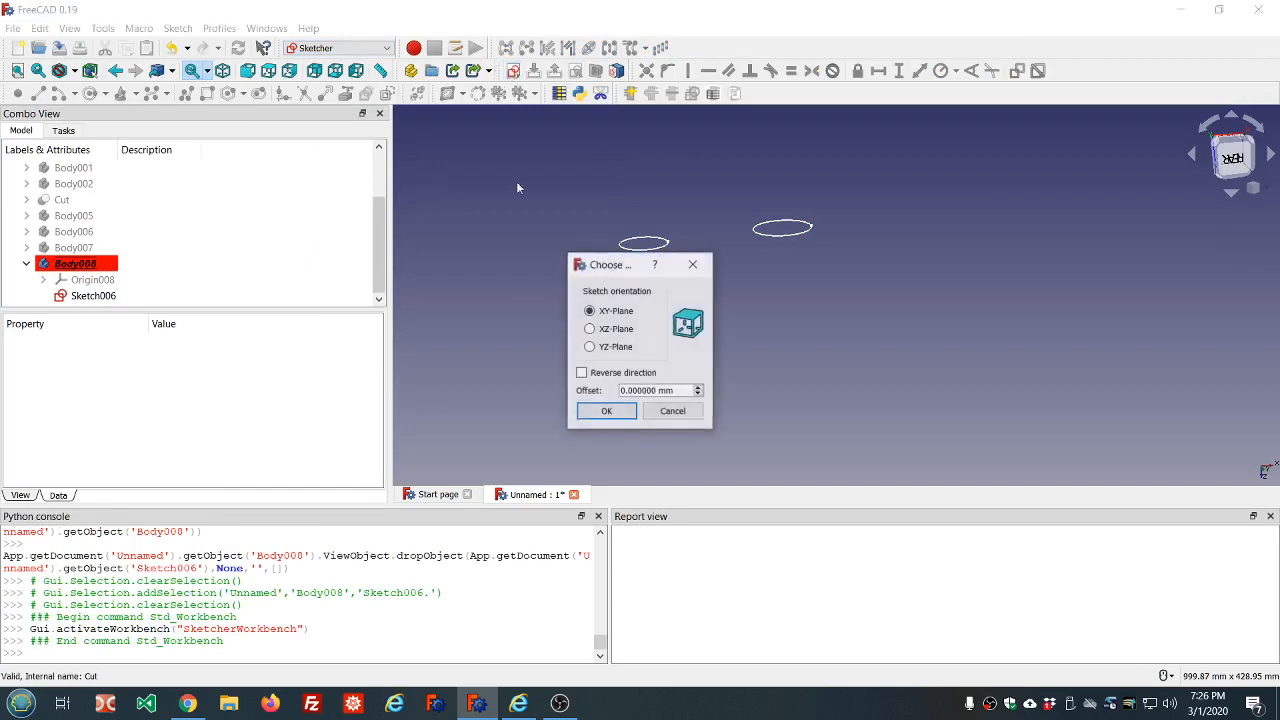
left_click(607, 410)
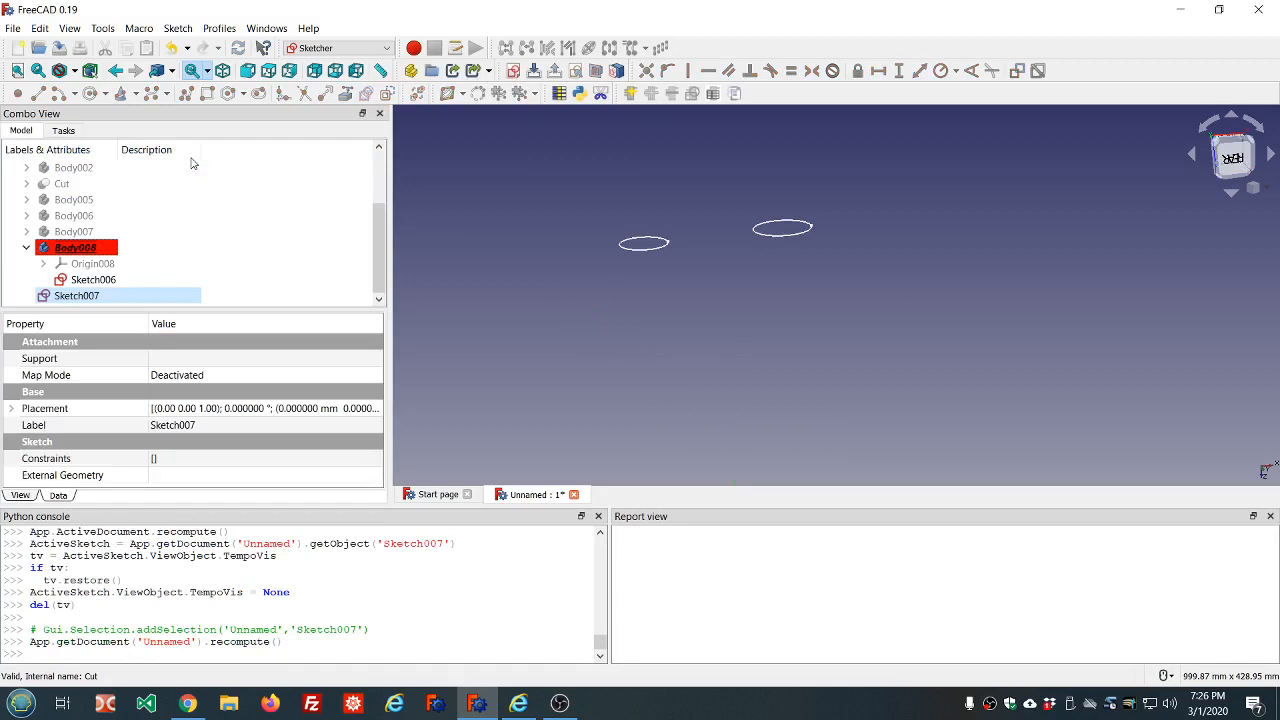
Delete the empty standalone Sketch007 and switch to the Part Design workbench with the model tree shown
mouse_move(60, 295)
left_mouse_down()
mouse_move(81, 256)
mouse_move(72, 295)
left_mouse_up()
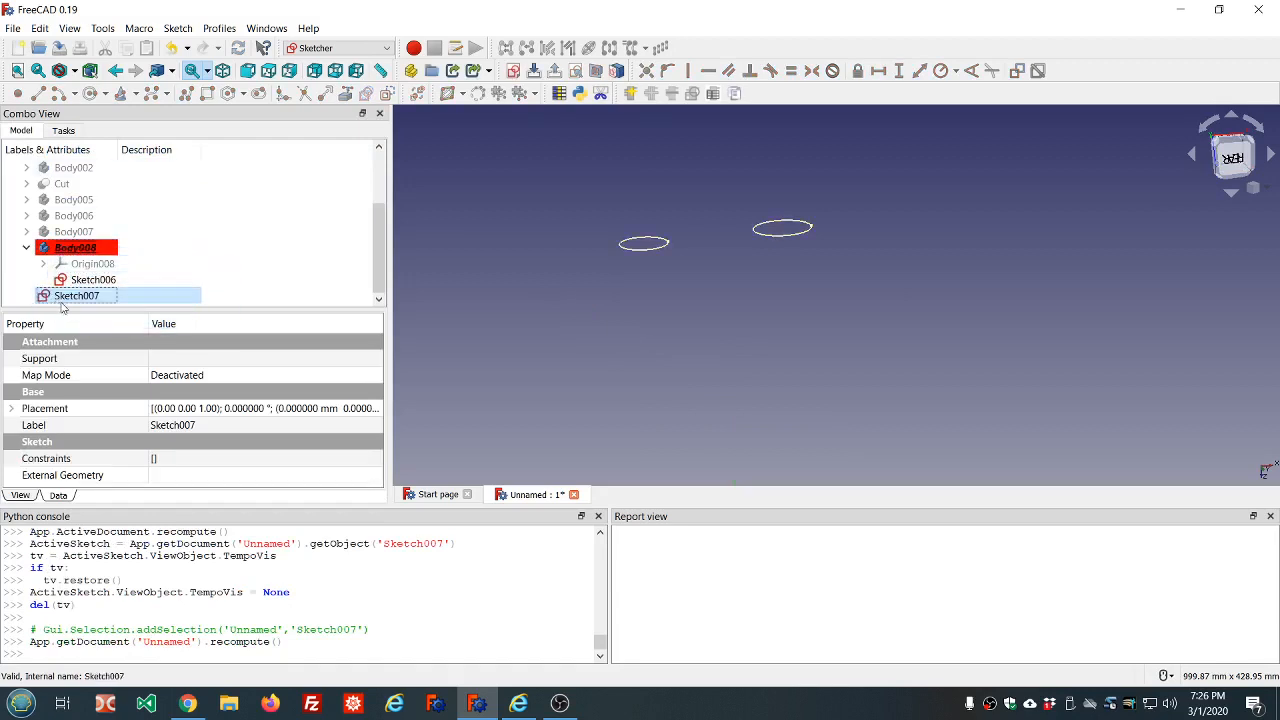
key("Delete")
left_click(338, 48)
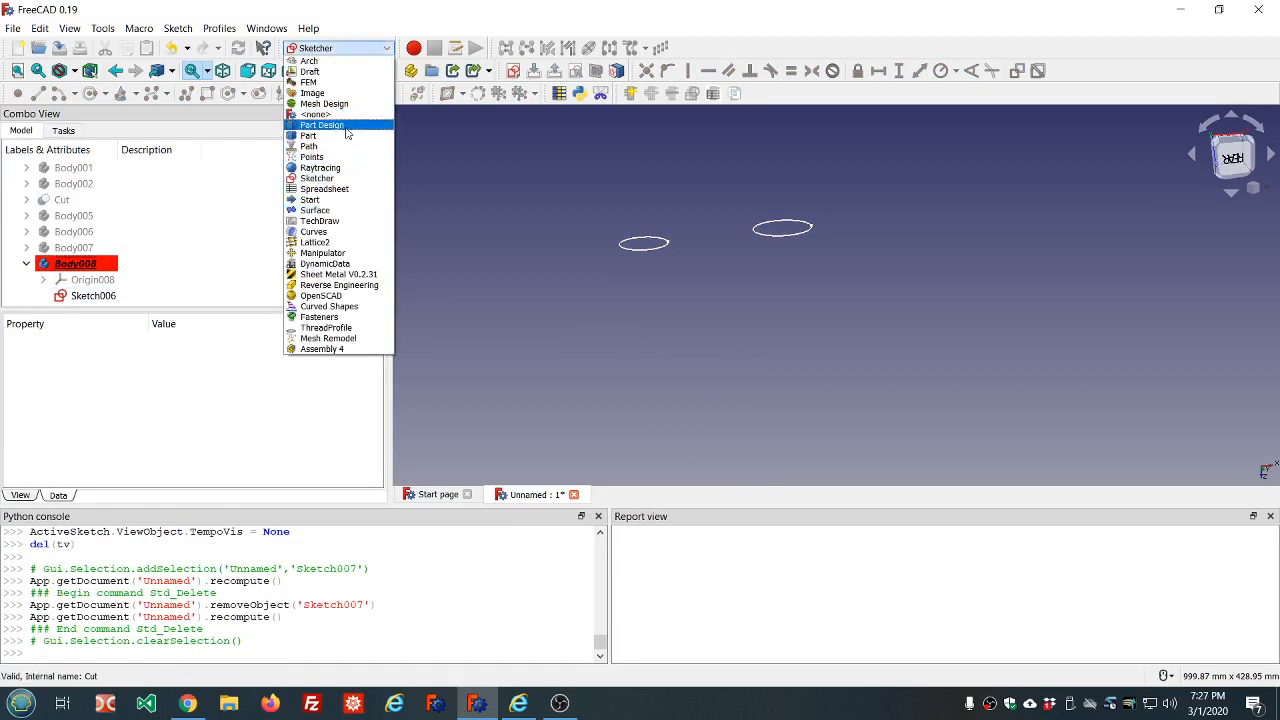
left_click(325, 125)
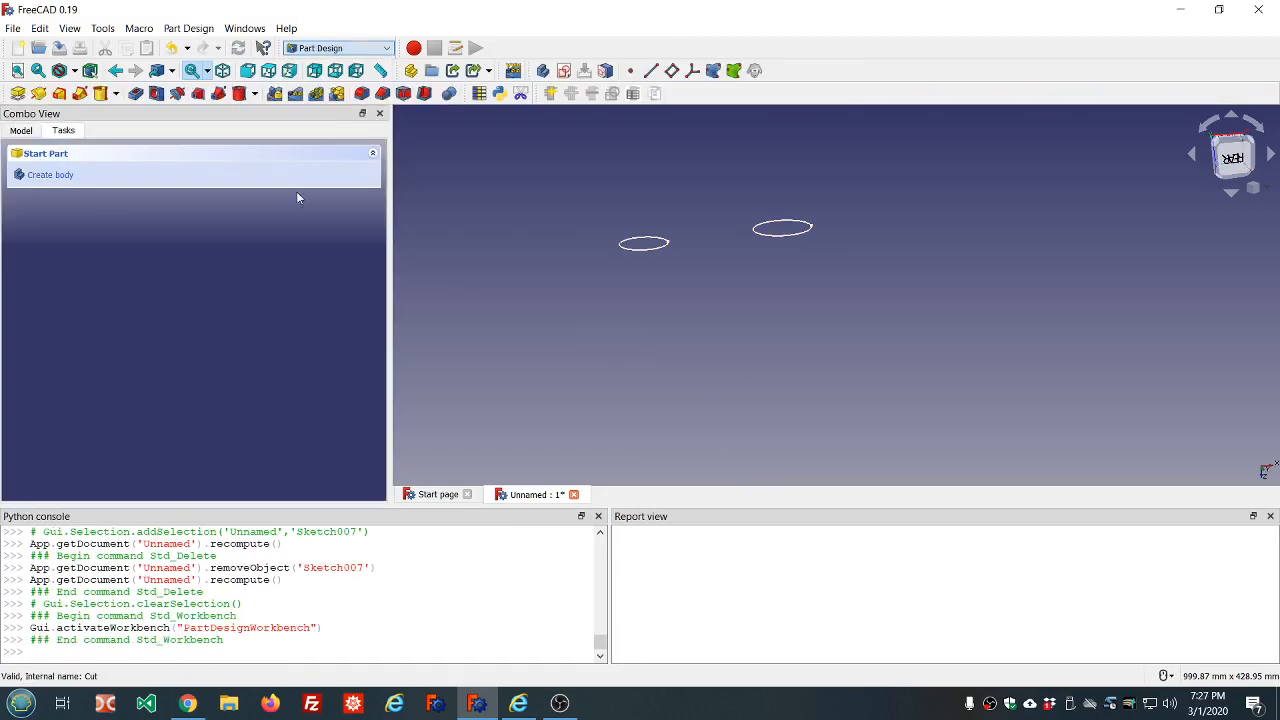
left_click(21, 131)
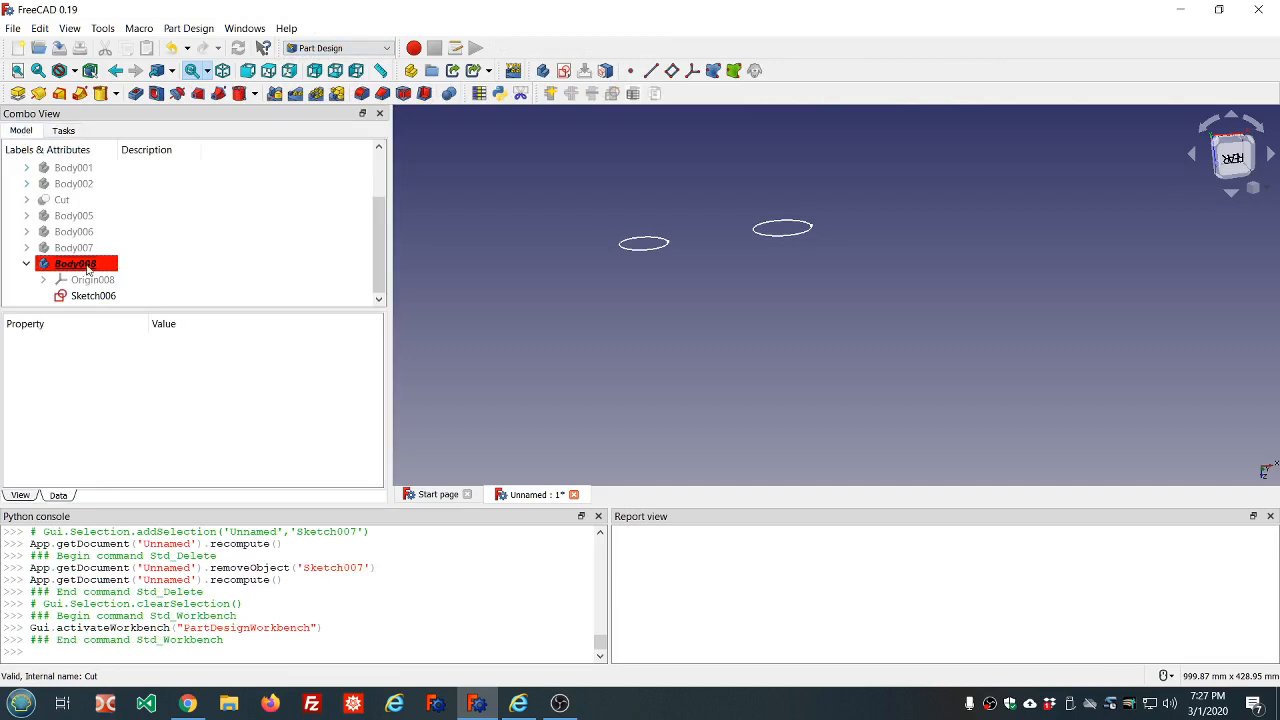
Create a sketch on Body008's XY plane containing one long rectangle enclosing both circles, and close it
left_click(565, 71)
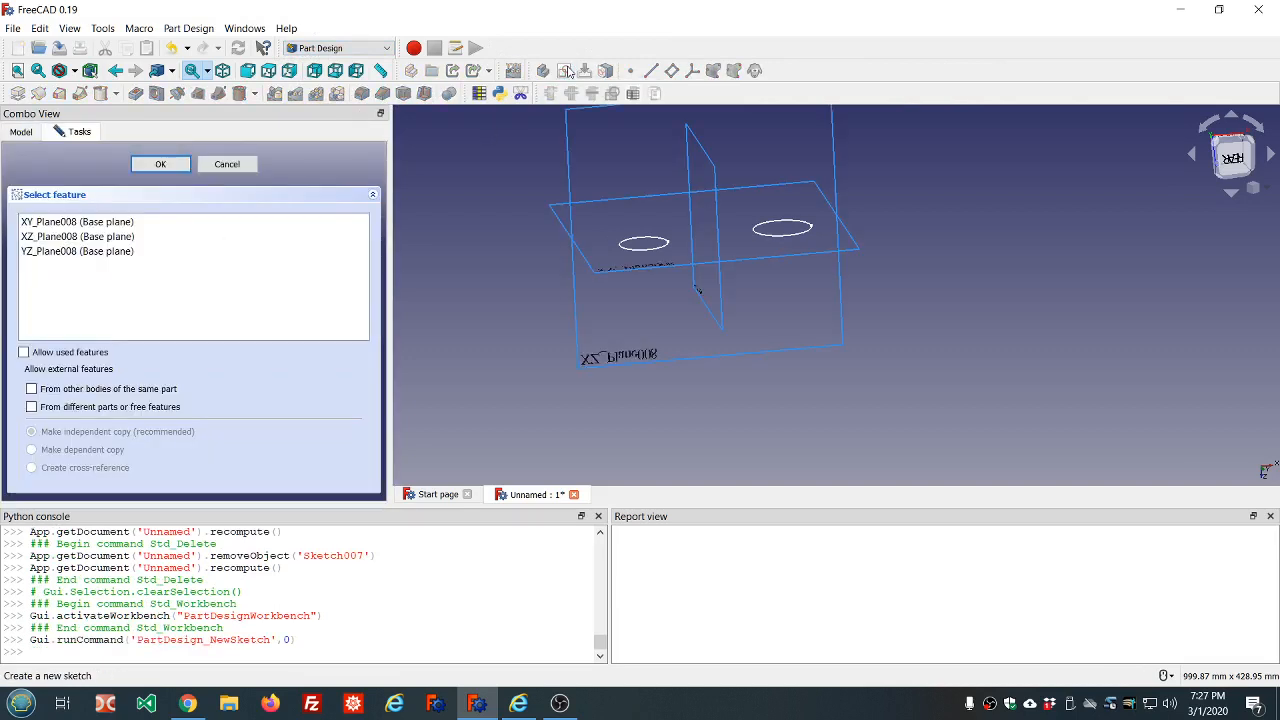
left_click(40, 222)
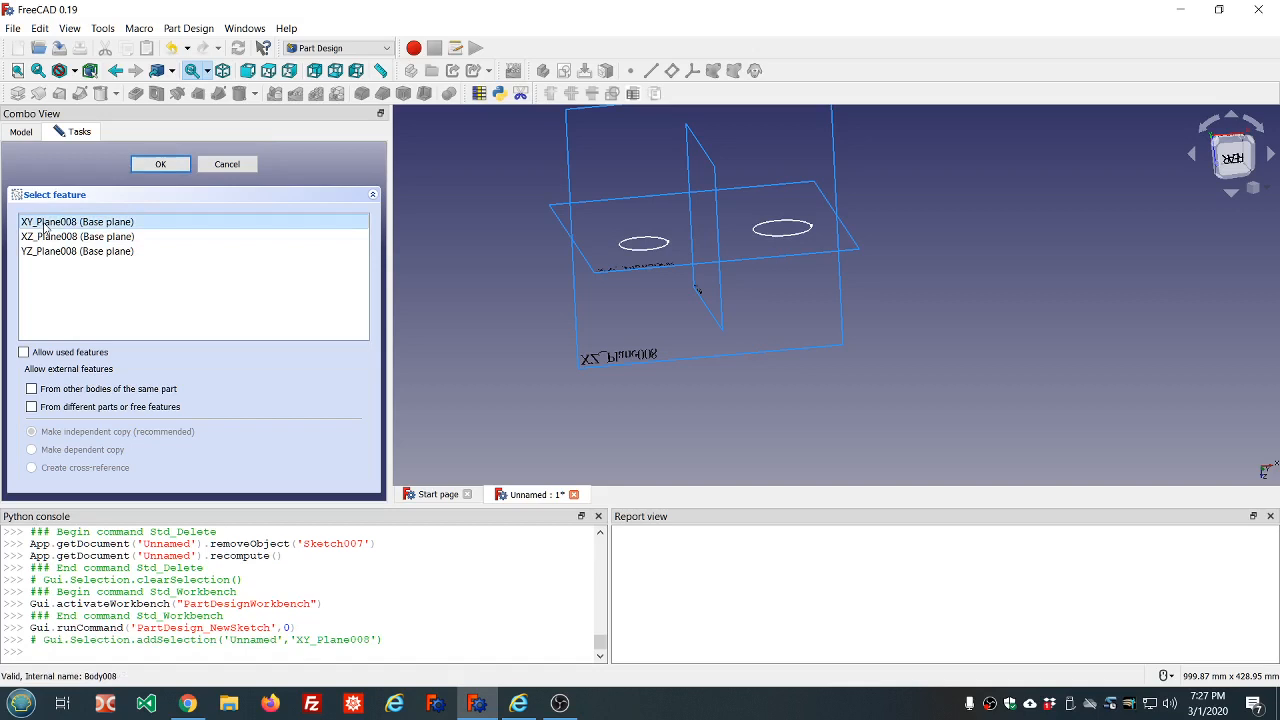
left_click(163, 165)
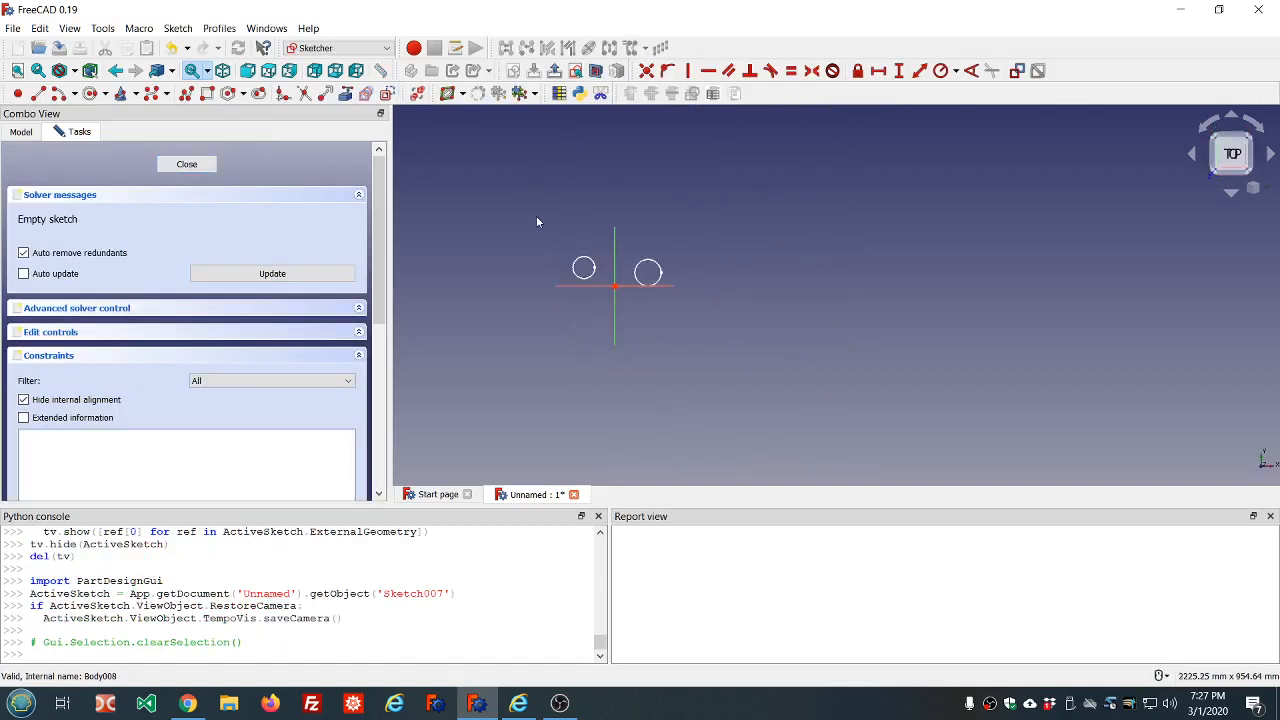
left_click(207, 93)
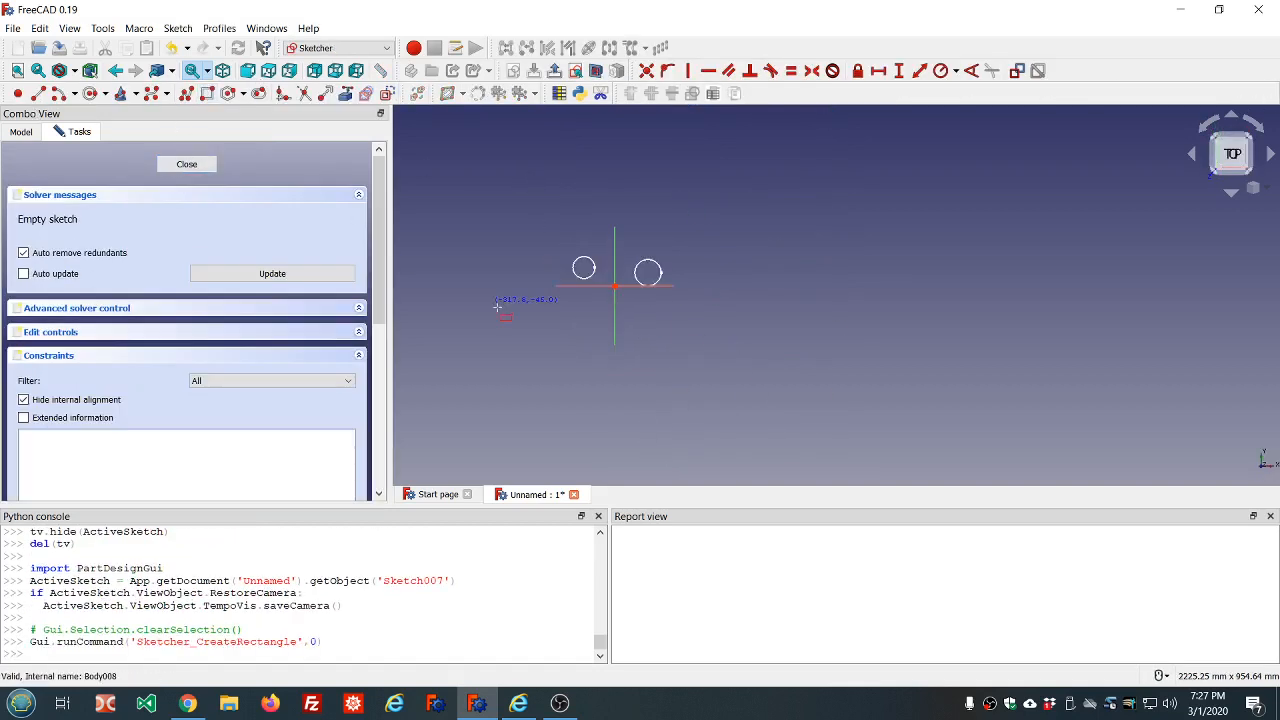
left_click(552, 255)
left_click(716, 294)
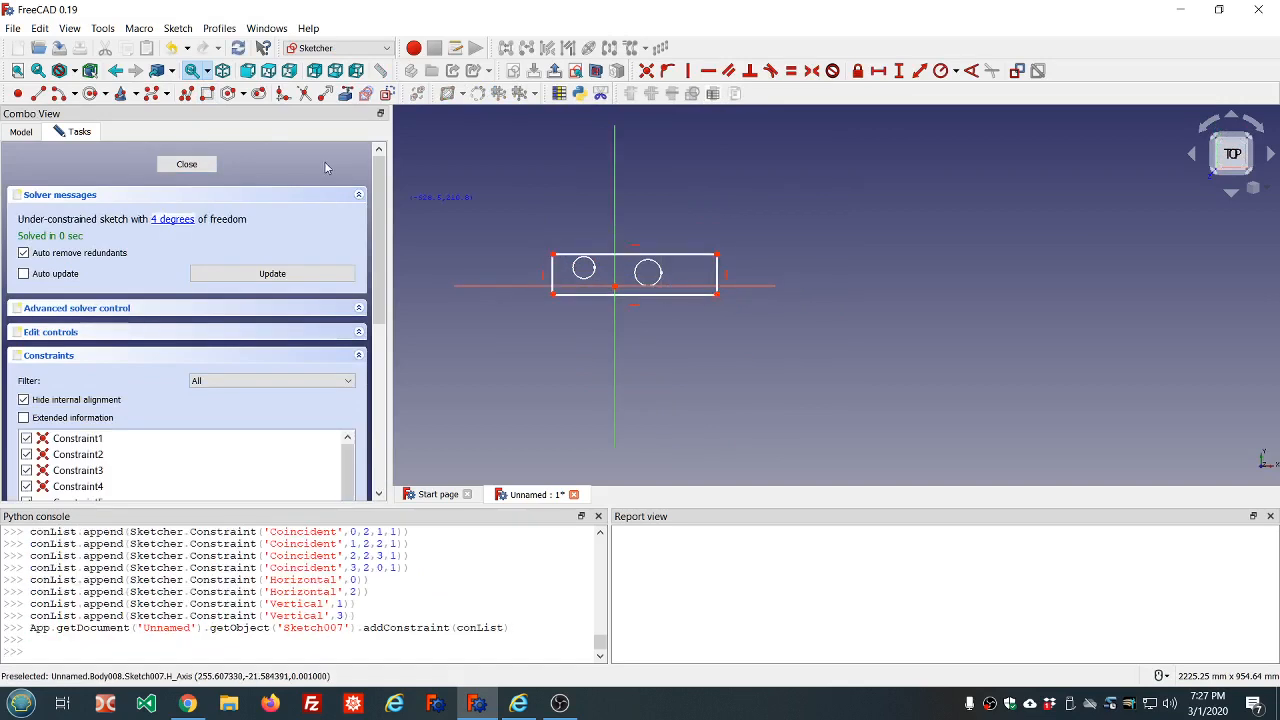
left_click(187, 165)
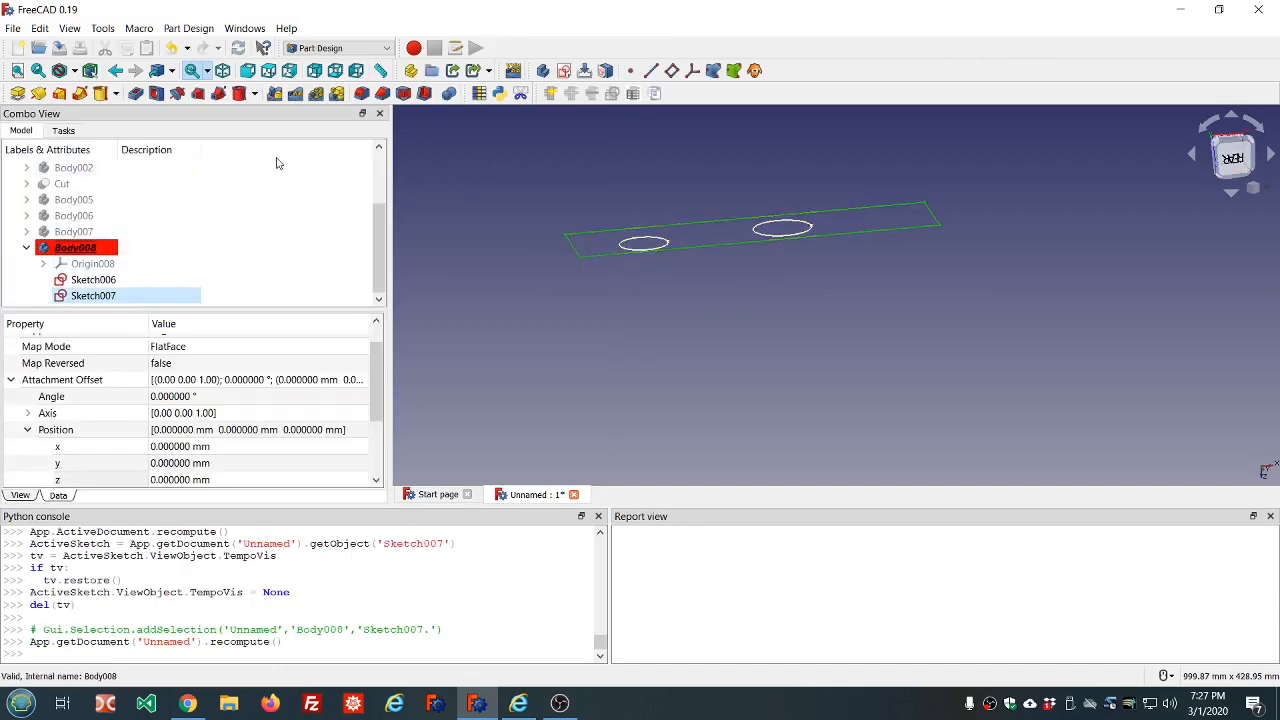
Pad the rectangle sketch by 10 mm in the default direction, leaving Reversed off
left_click(16, 94)
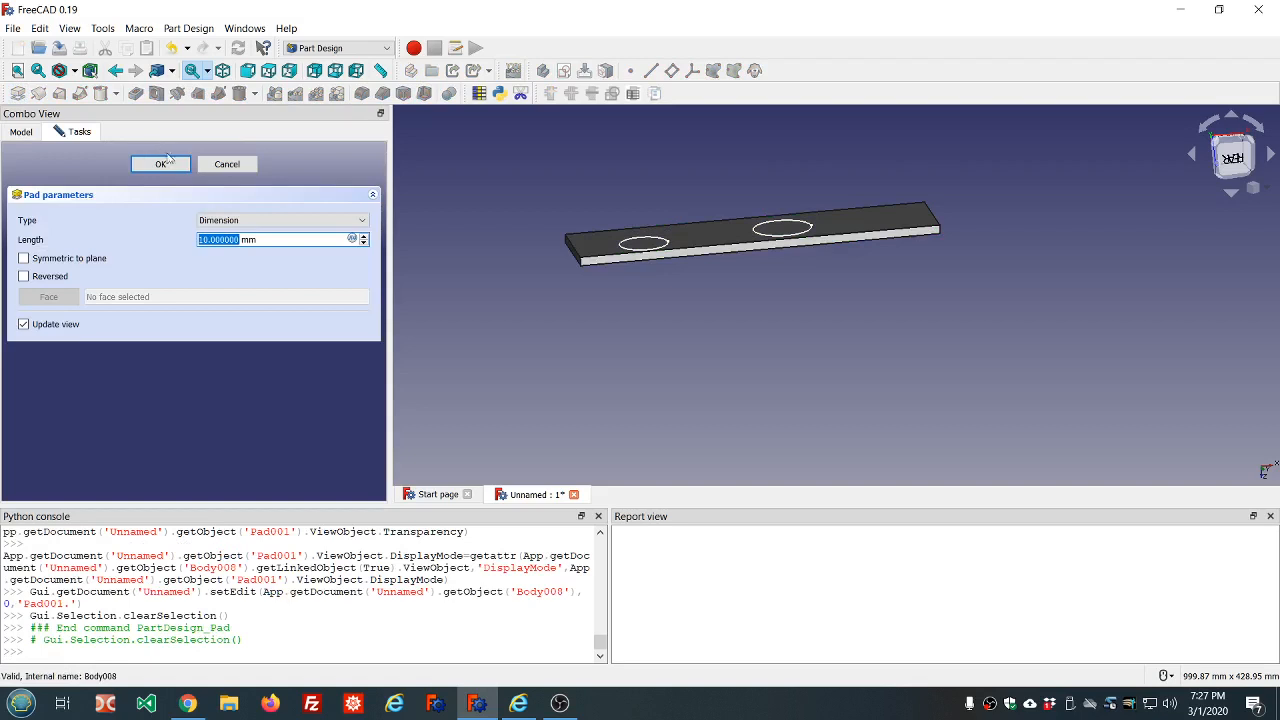
left_click(24, 277)
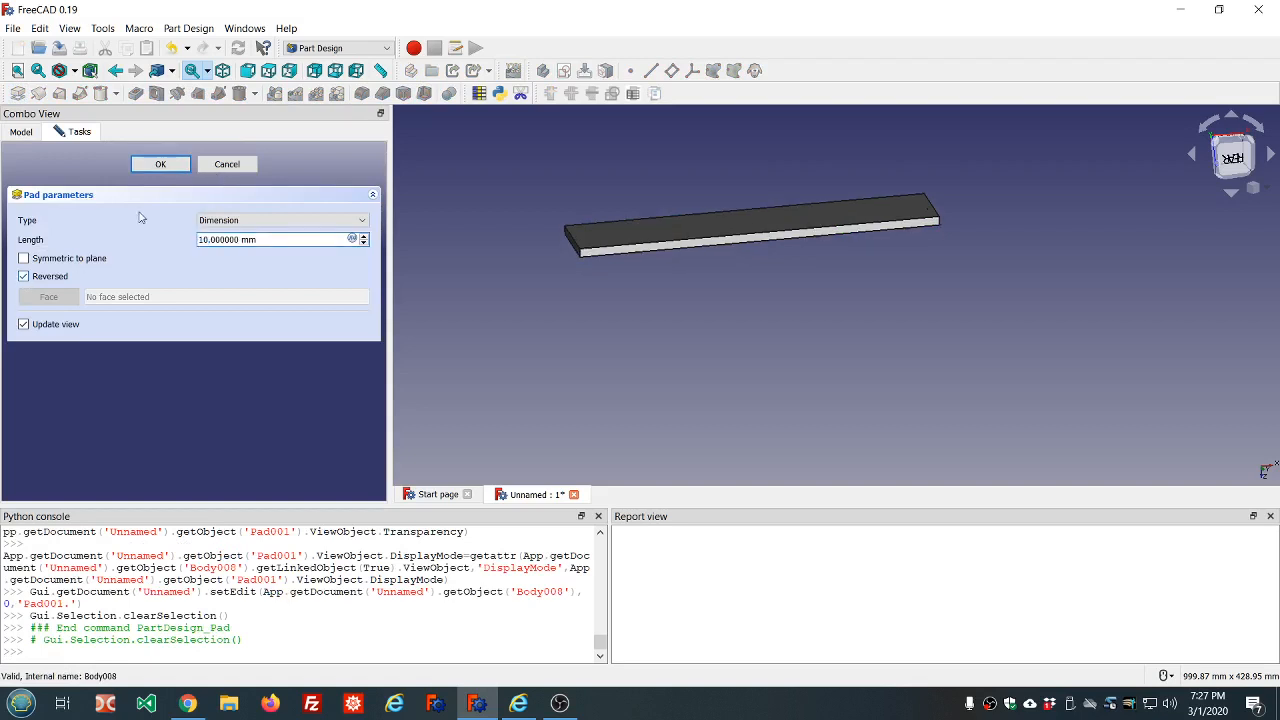
left_click(24, 277)
left_click(164, 167)
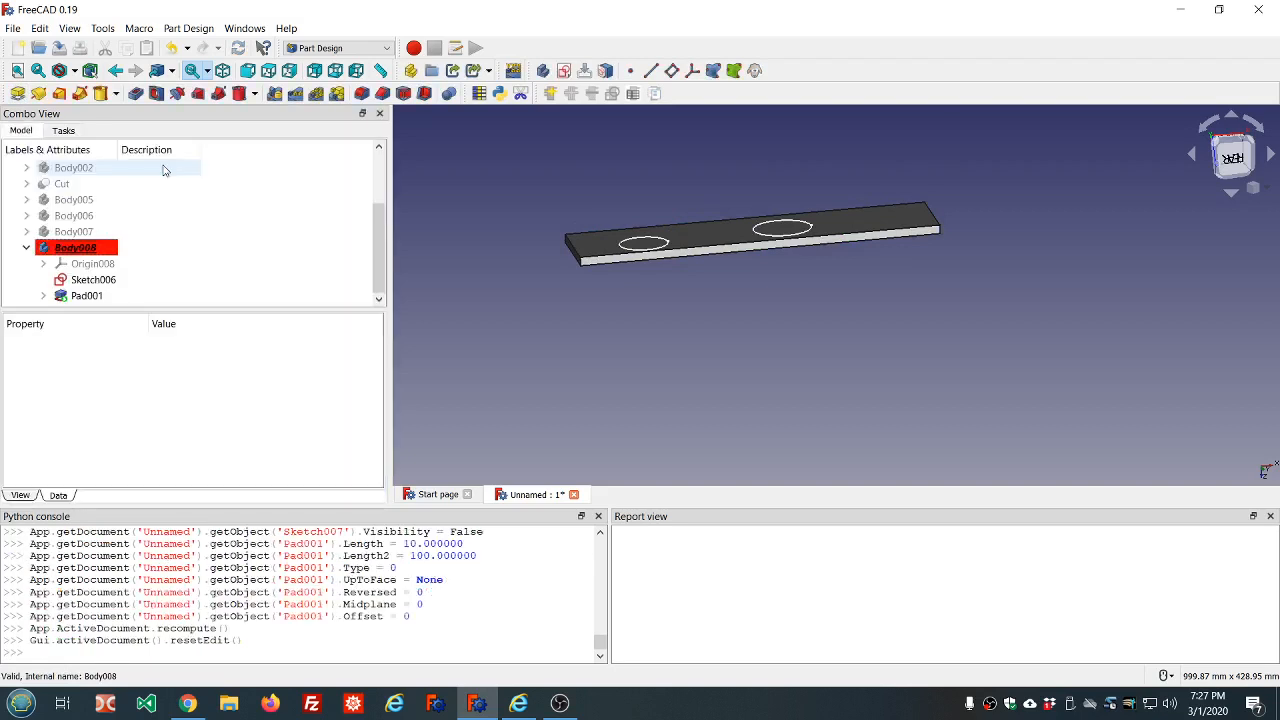
Pad the two circles of Sketch006 by 10 mm with Reversed enabled, so they extend away from the plate
left_click(93, 279)
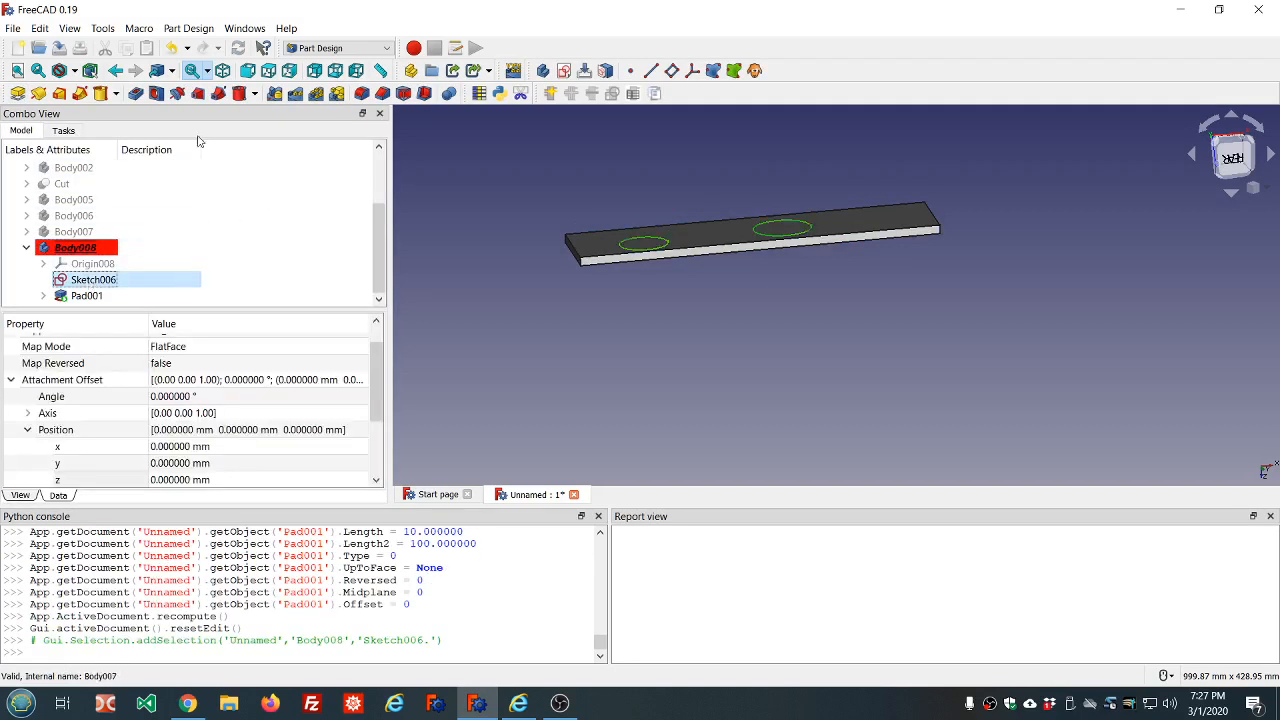
left_click(17, 93)
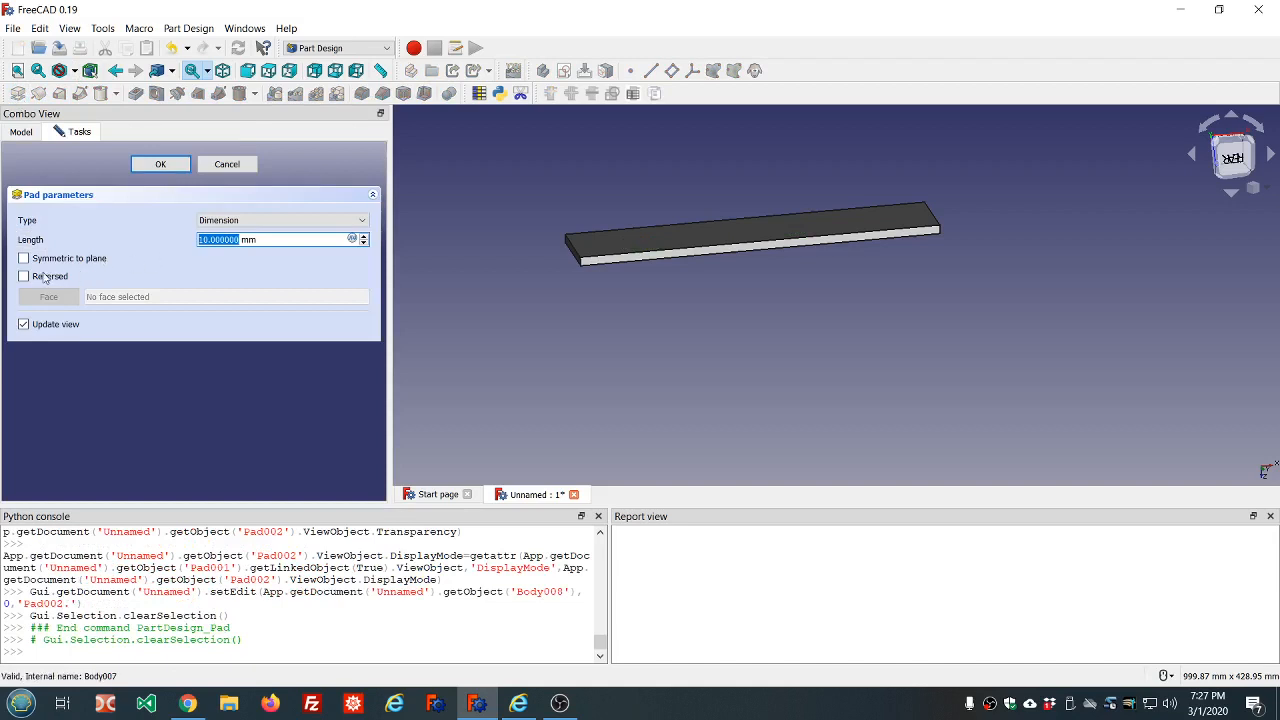
left_click(35, 279)
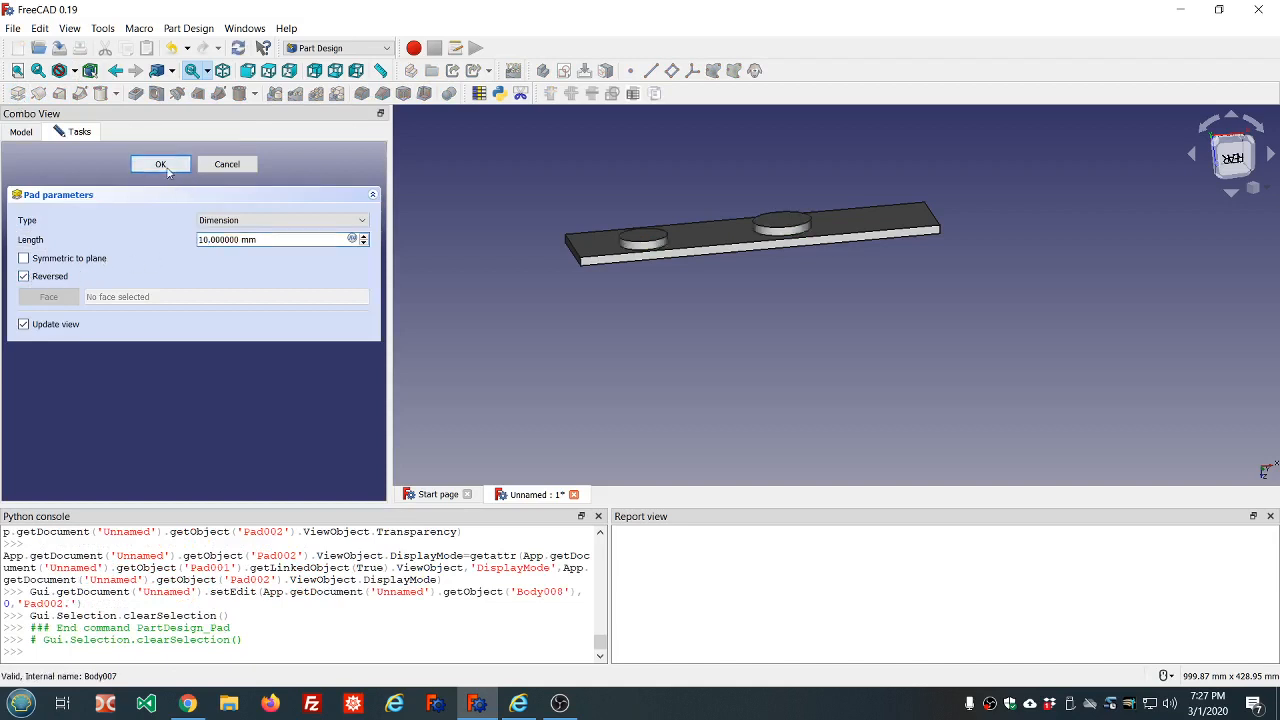
left_click(166, 166)
Create an empty sketch on Body008's XY plane, close it, and set its Map Reversed property to true
middle_click_drag(675, 178, 926, 95)
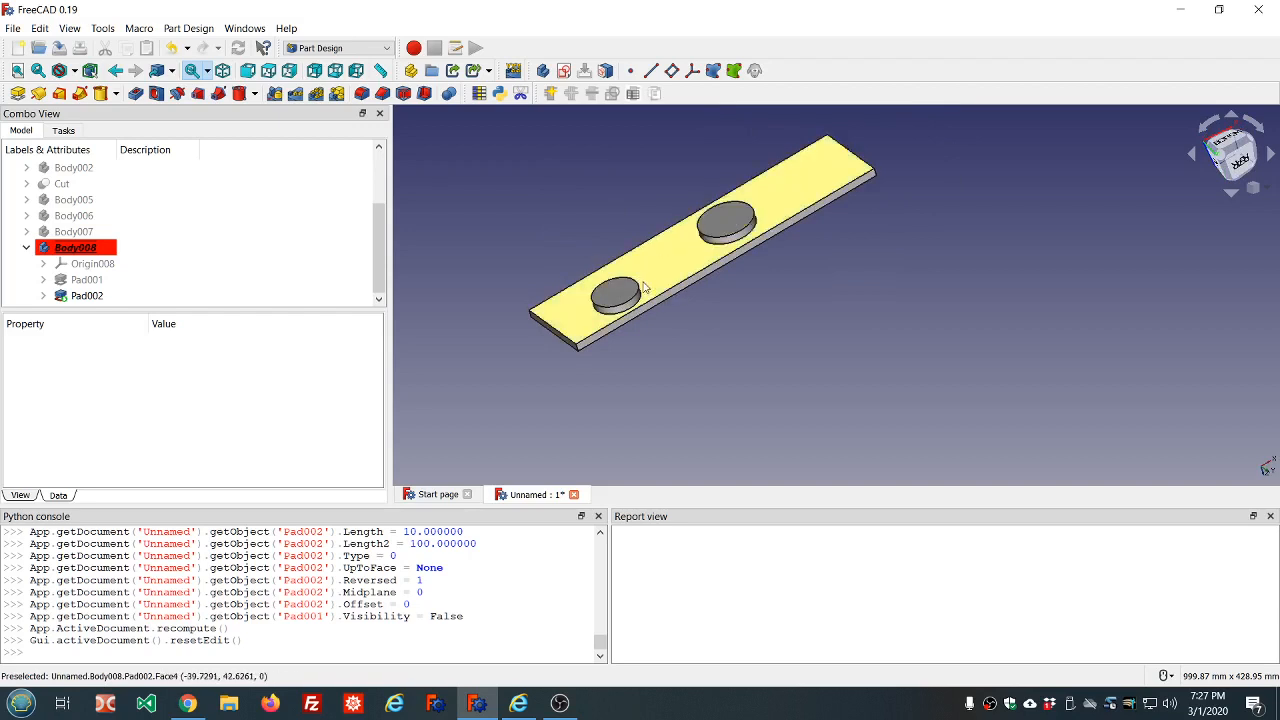
middle_click_drag(591, 216, 580, 171)
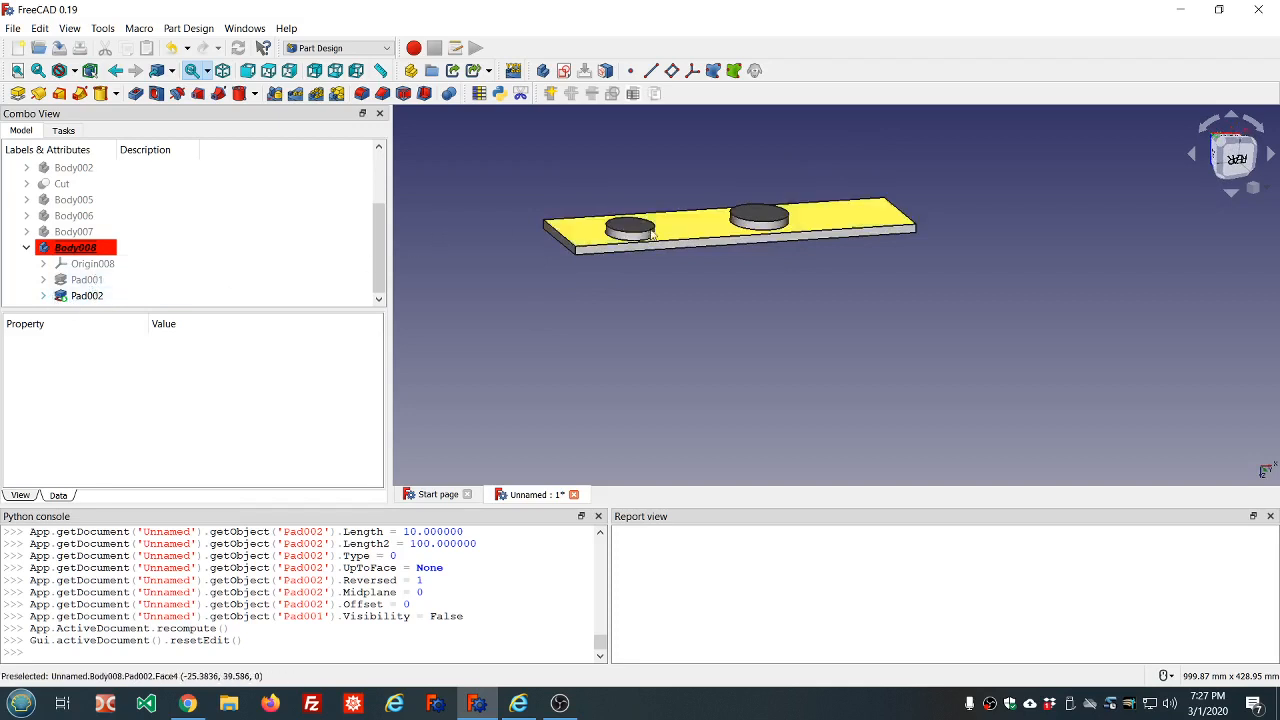
scroll(624, 235, "up", 3)
scroll(624, 235, "down", 3)
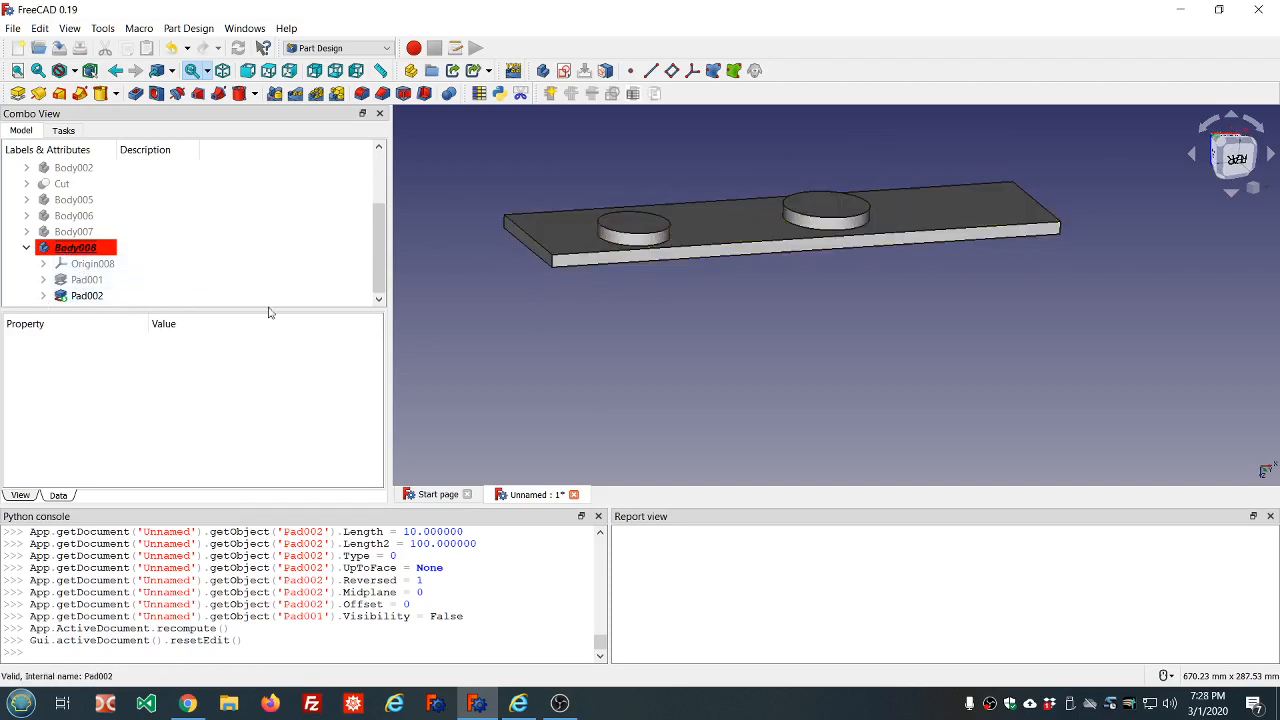
mouse_move(872, 142)
middle_mouse_down()
mouse_move(874, 174)
mouse_move(867, 160)
middle_mouse_up()
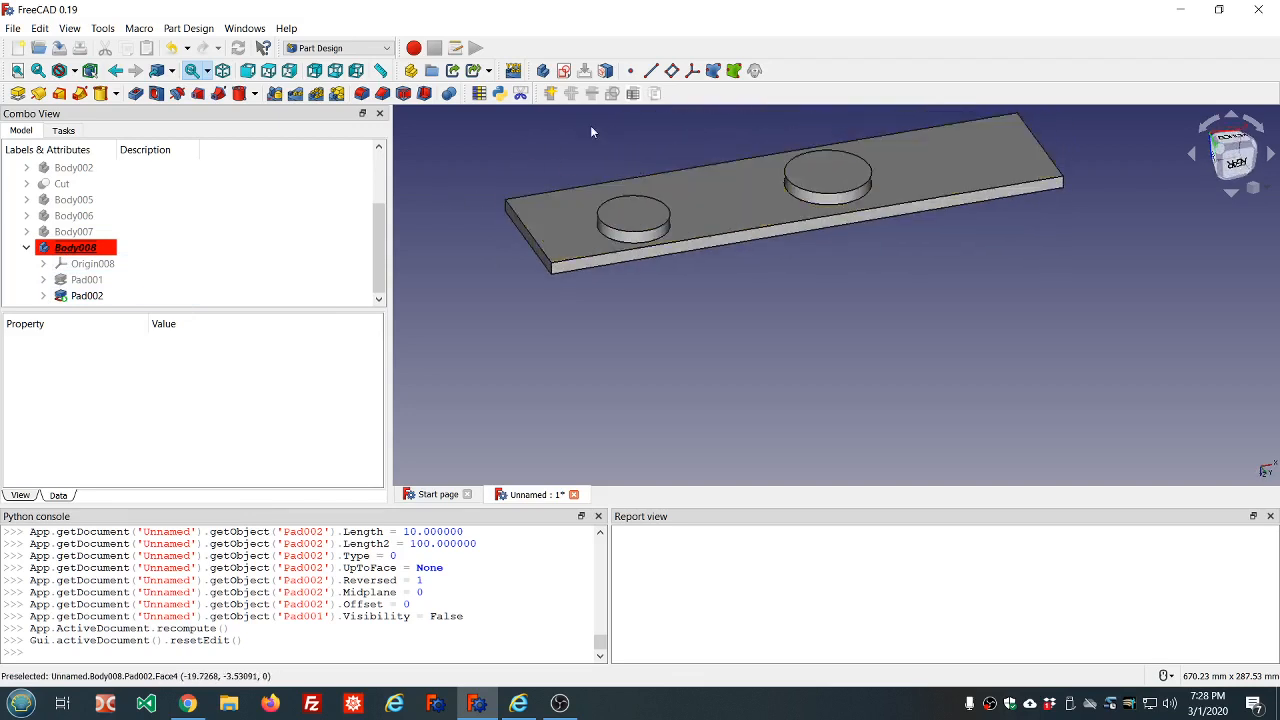
left_click(563, 71)
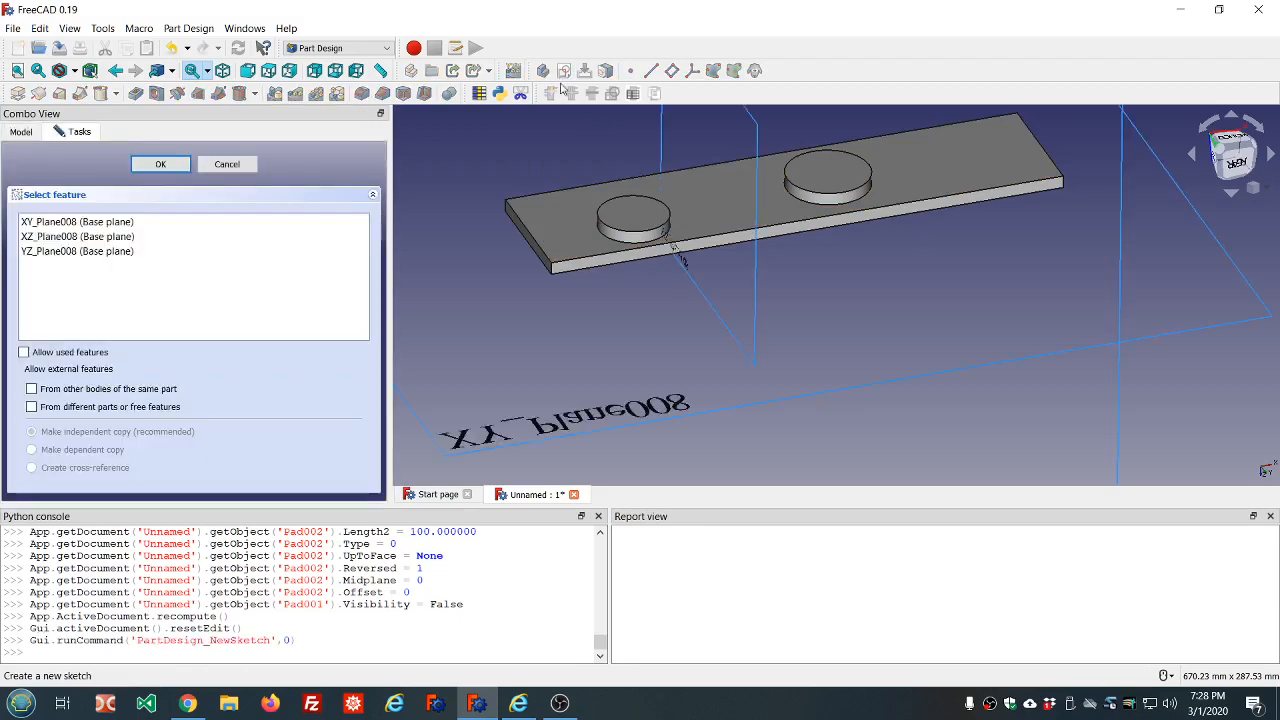
left_click(104, 223)
left_click(161, 165)
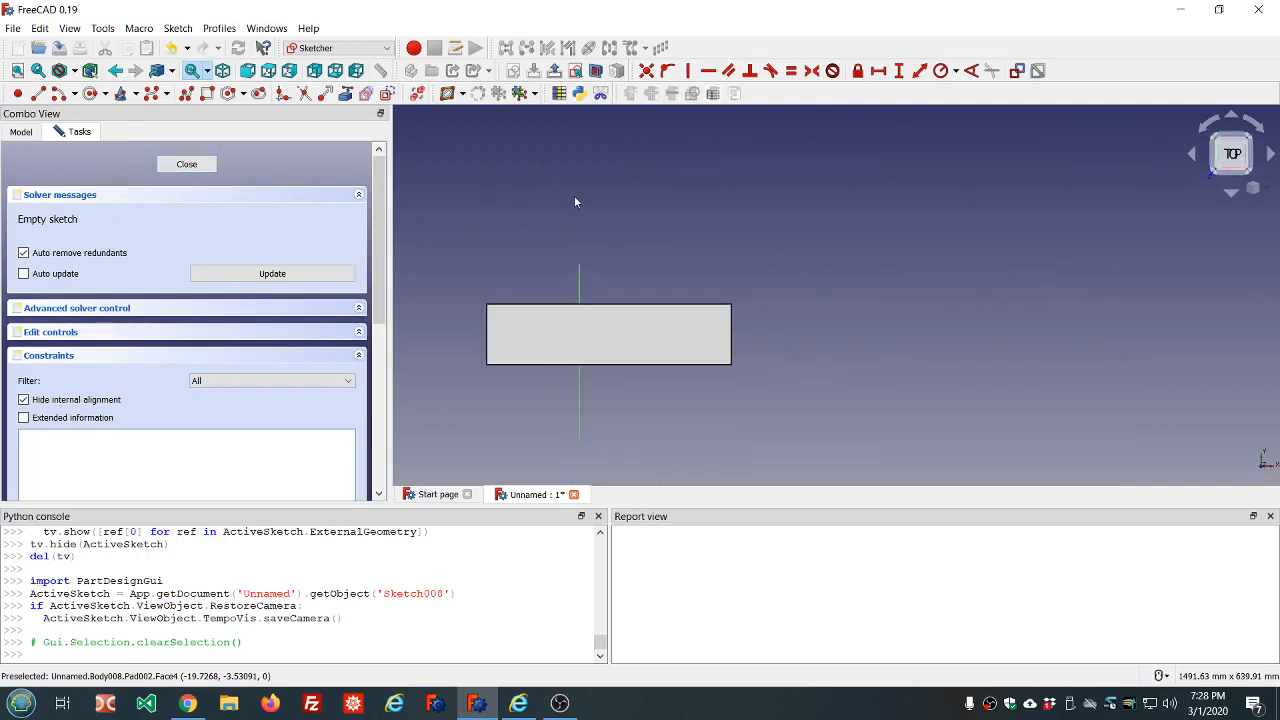
left_click(178, 165)
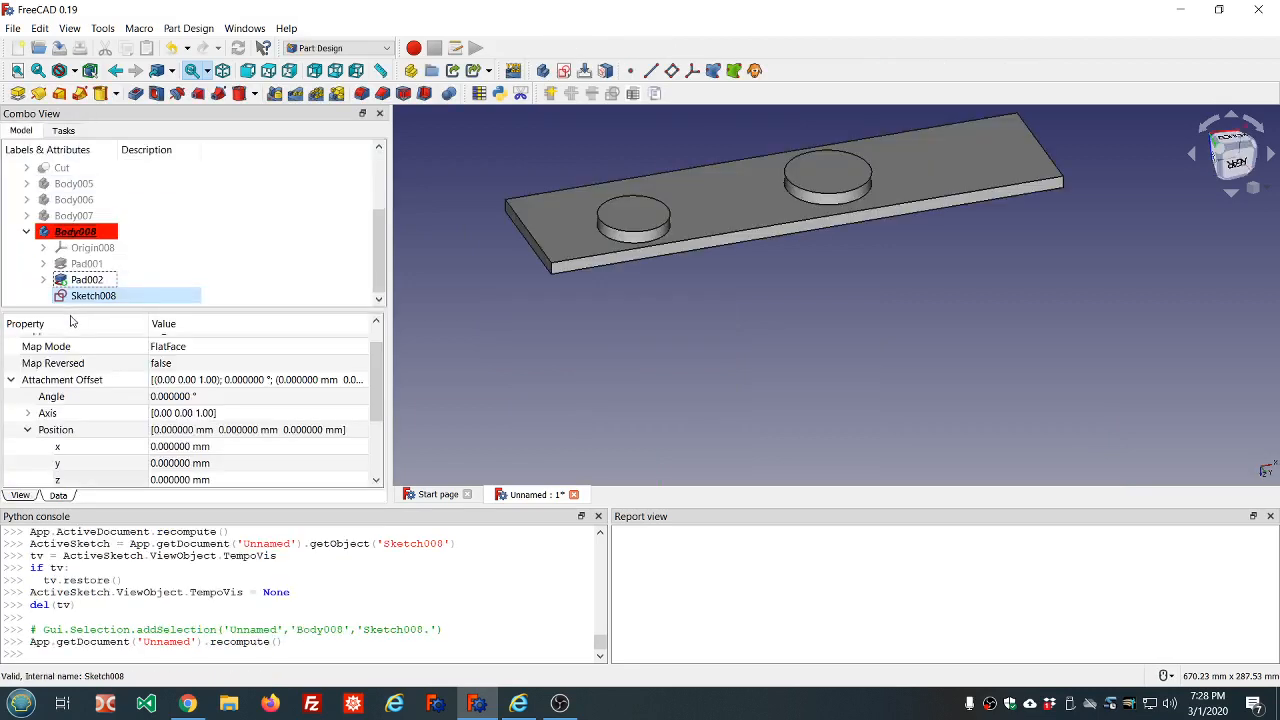
left_click(193, 364)
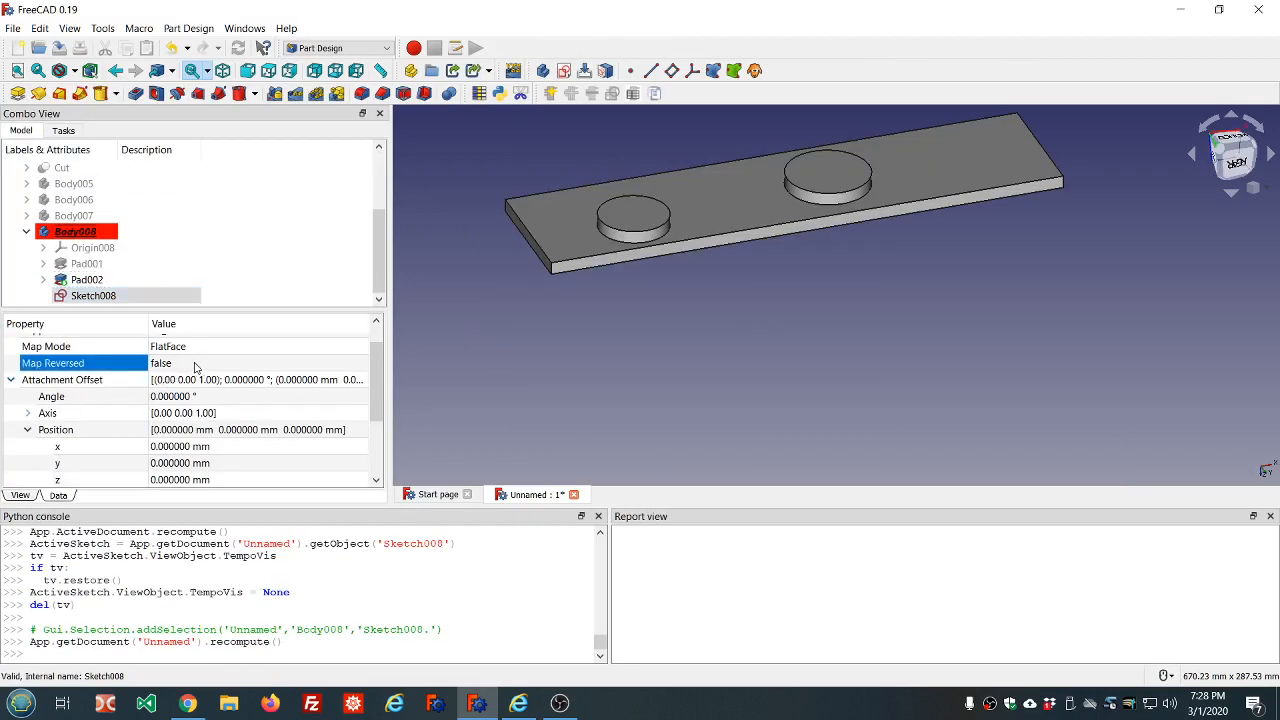
scroll(193, 364, "down", 1)
left_click(268, 226)
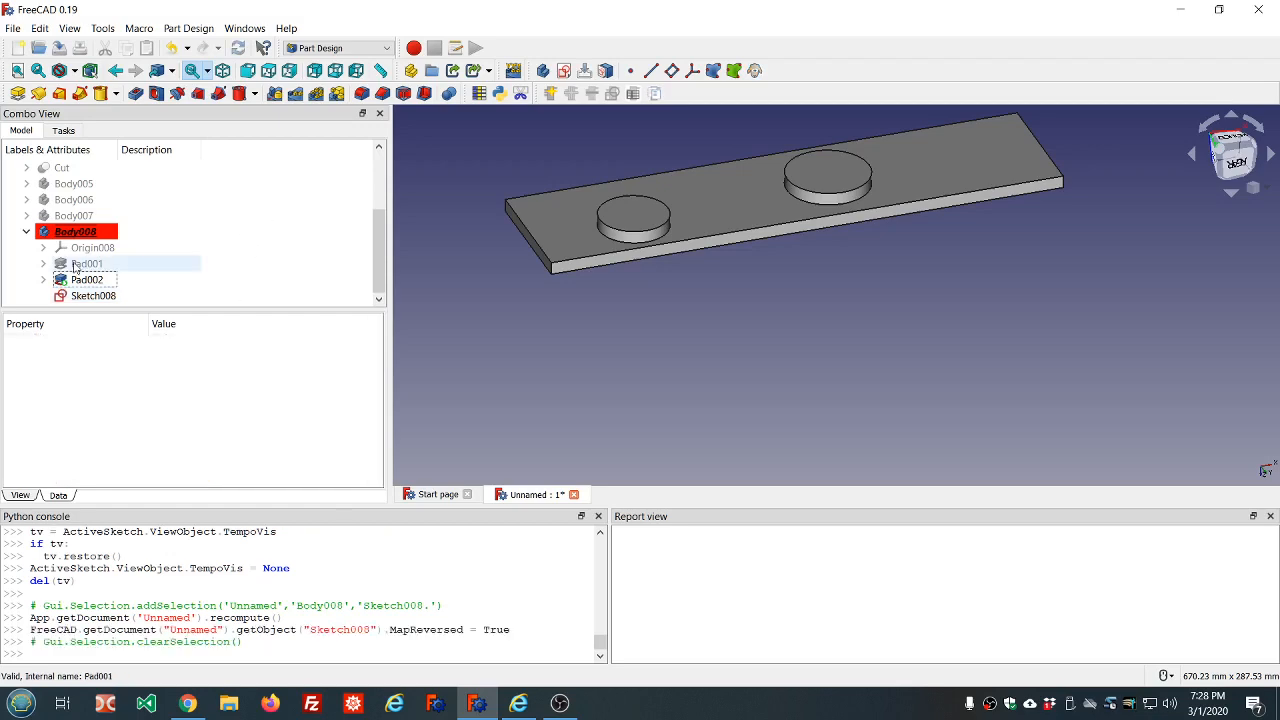
Edit Sketch008 and draw a narrow horizontal rectangle bridging the two round bosses, with its ends inside their circles
double_click(93, 295)
scroll(718, 212, "down", 4)
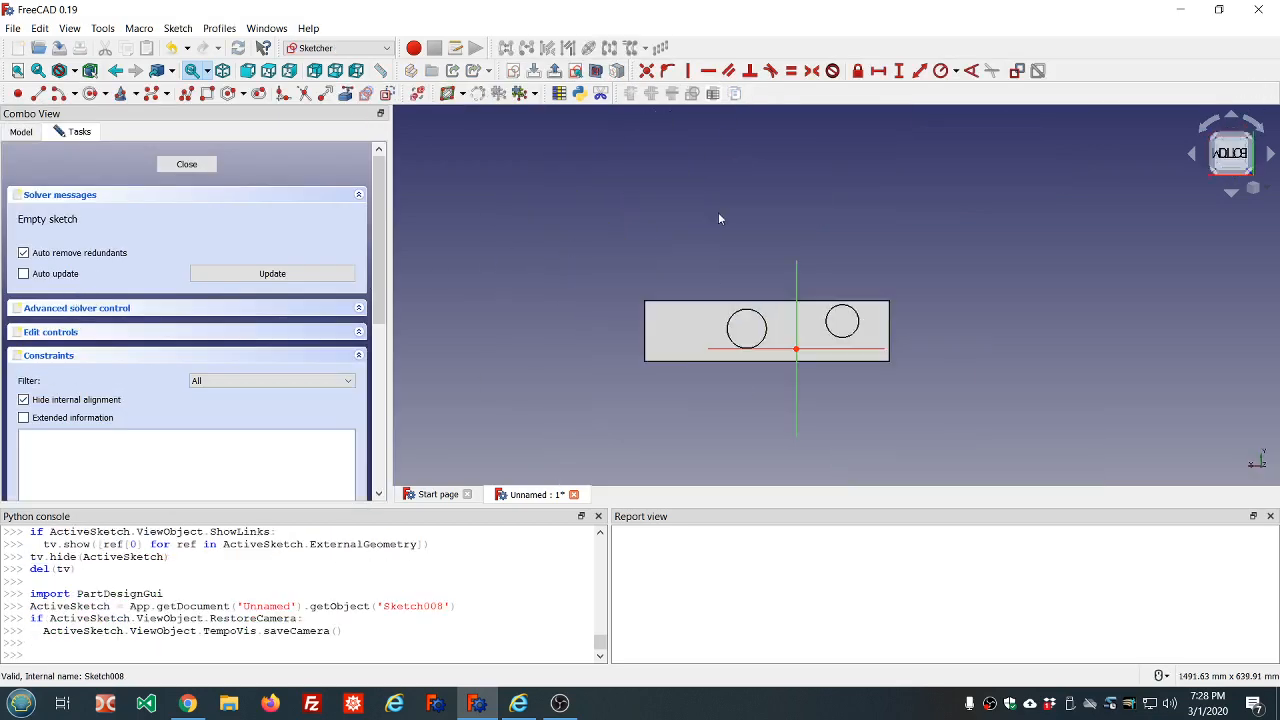
scroll(799, 353, "up", 4)
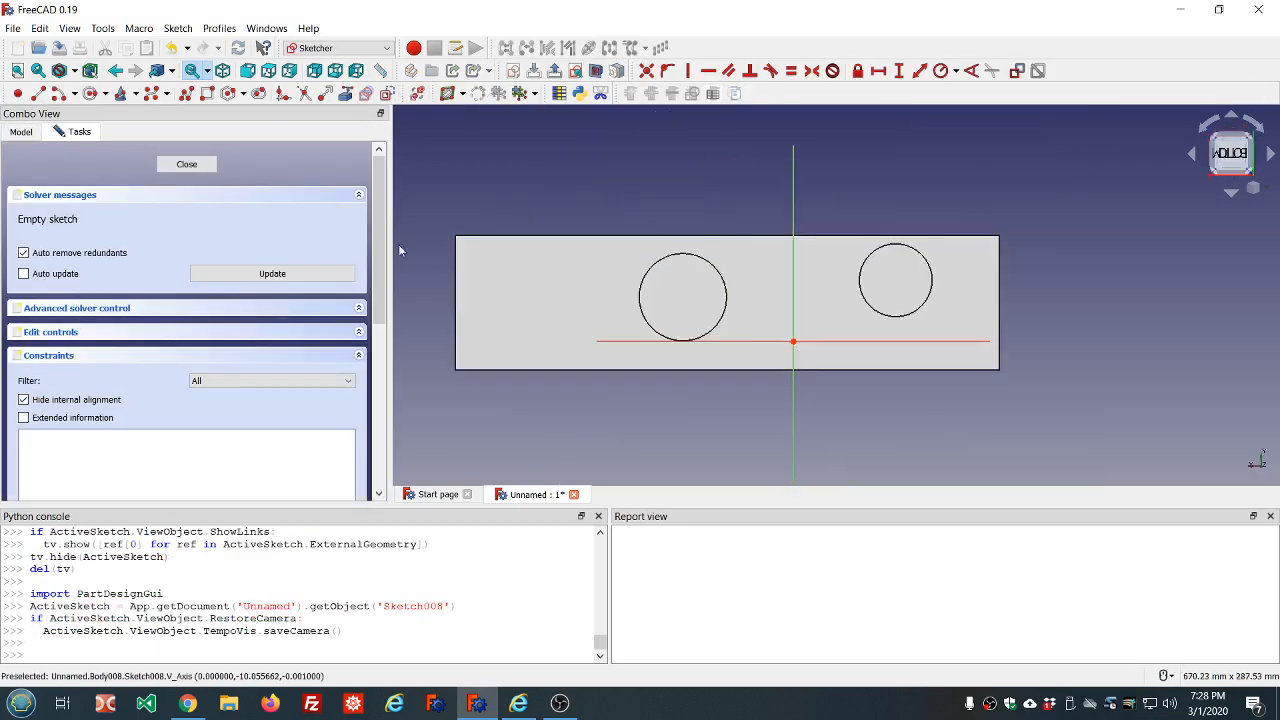
left_click(207, 93)
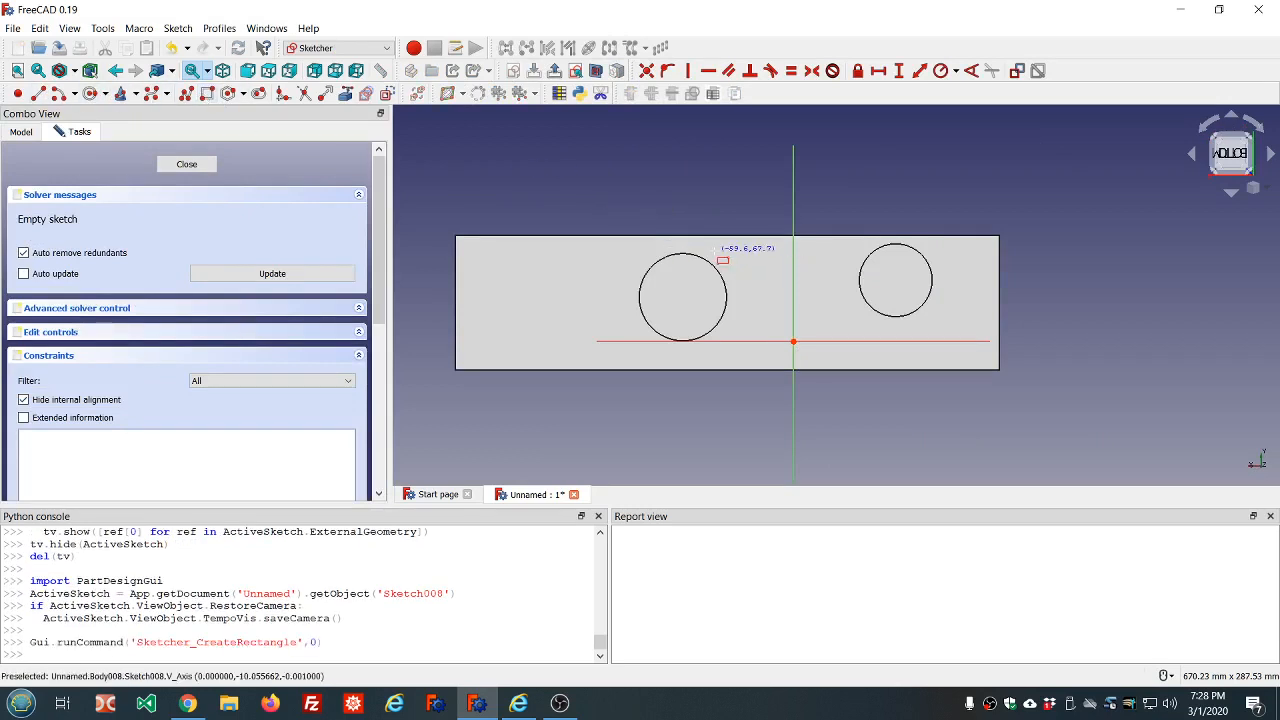
left_click(697, 266)
left_click(884, 300)
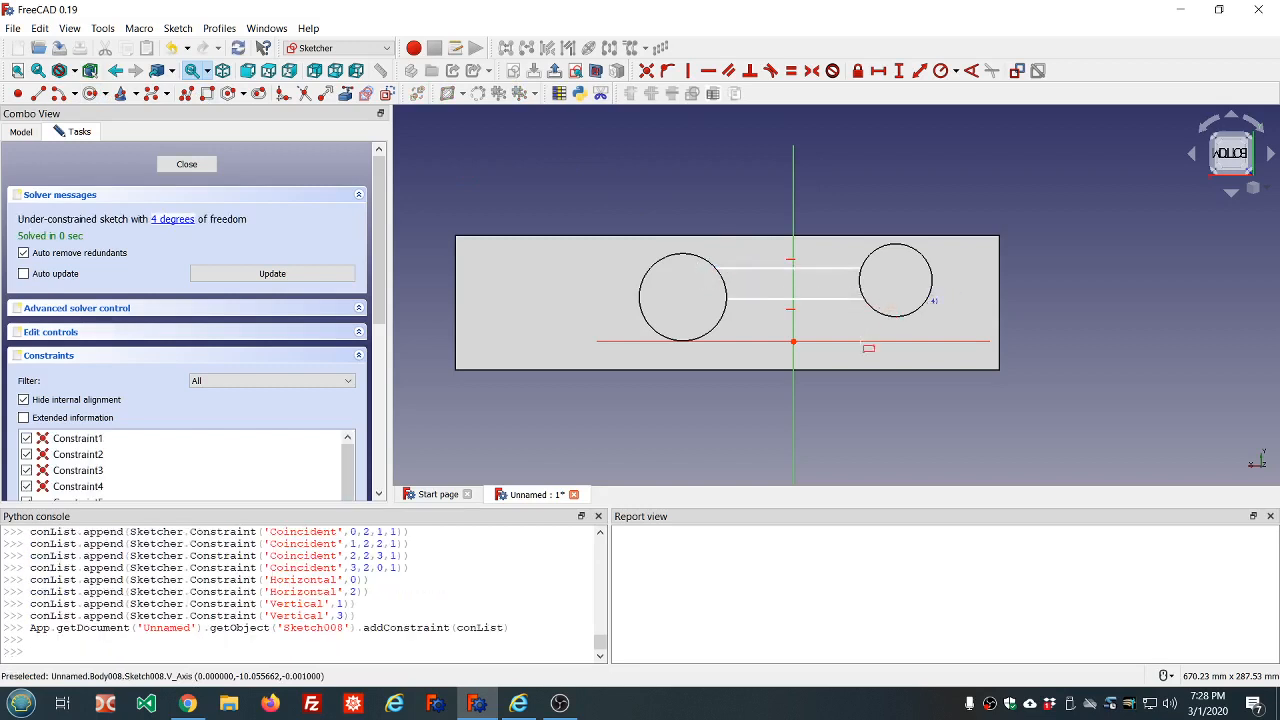
left_click(187, 166)
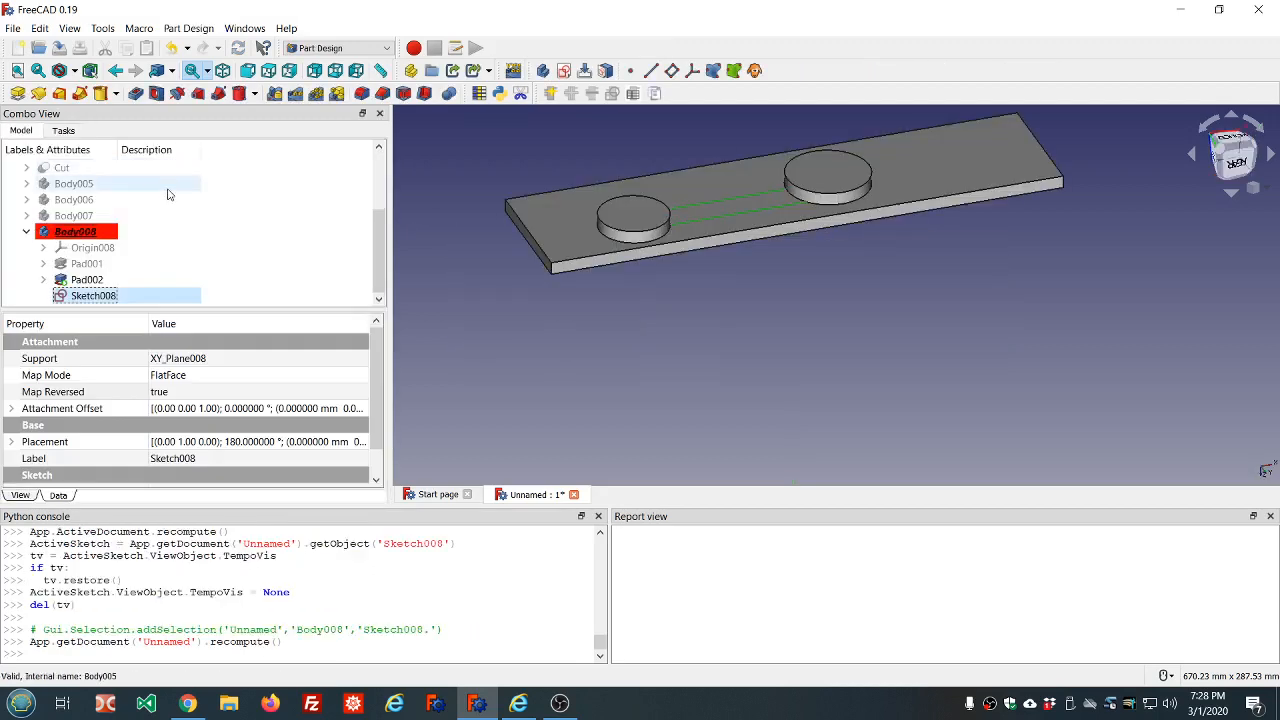
Pocket the narrow rectangle sketch with type Through all and Symmetric to plane enabled, and check the slot from below
left_click(137, 96)
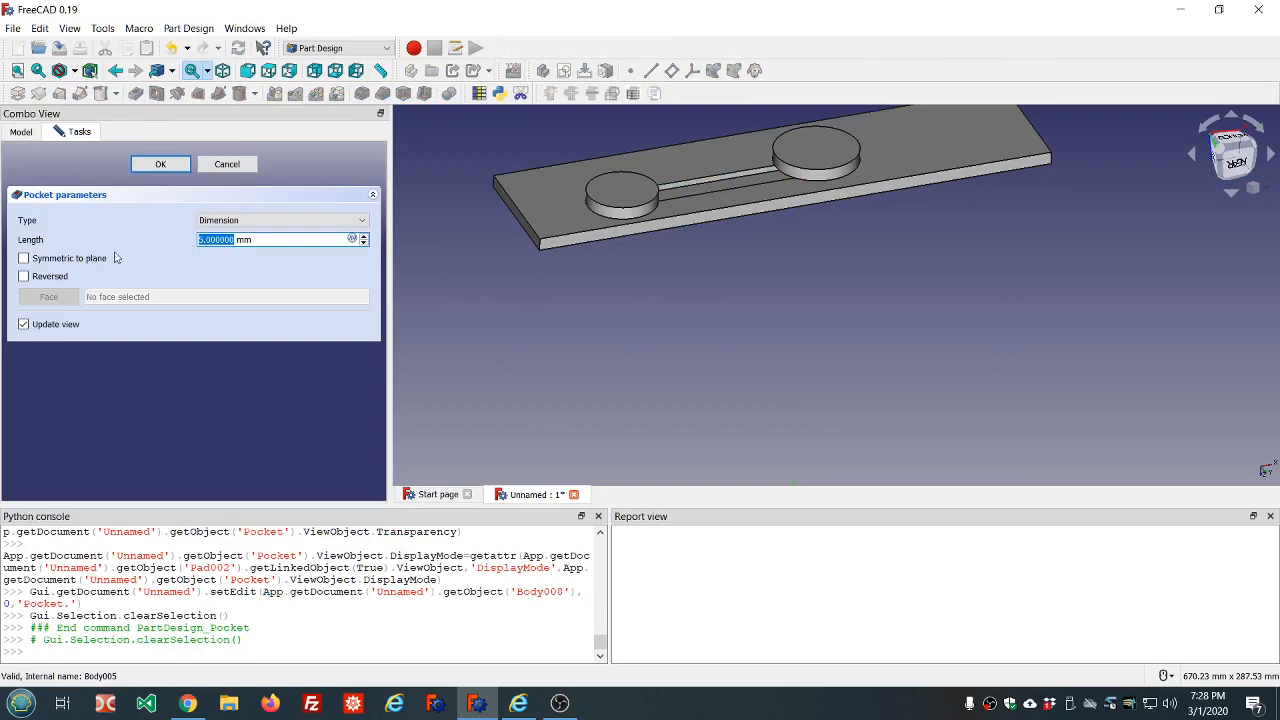
left_click(275, 221)
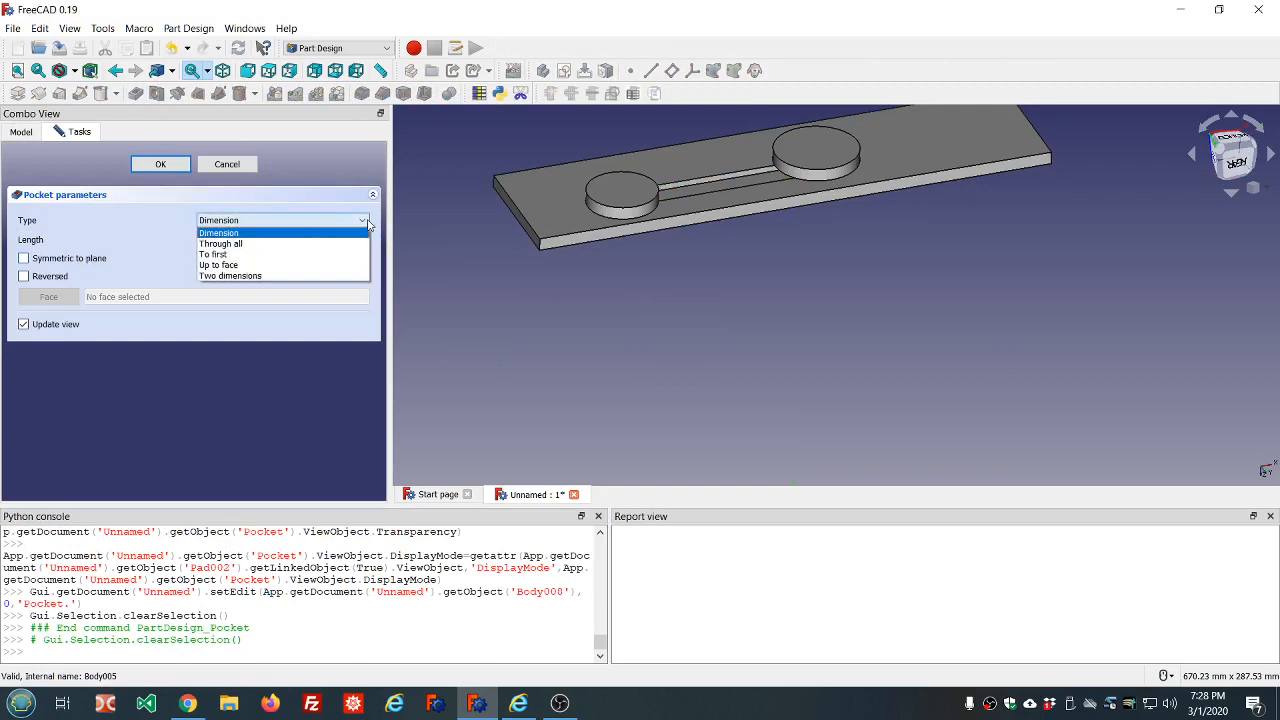
left_click(272, 244)
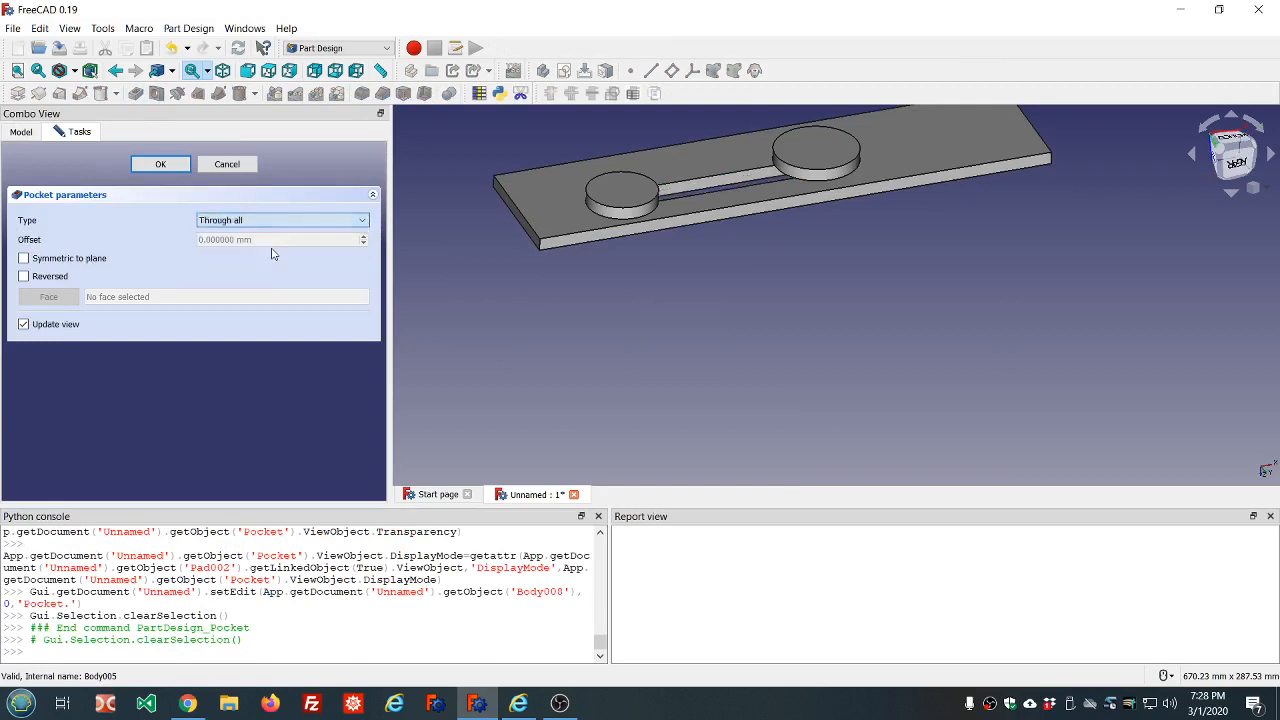
left_click(24, 259)
left_click(160, 164)
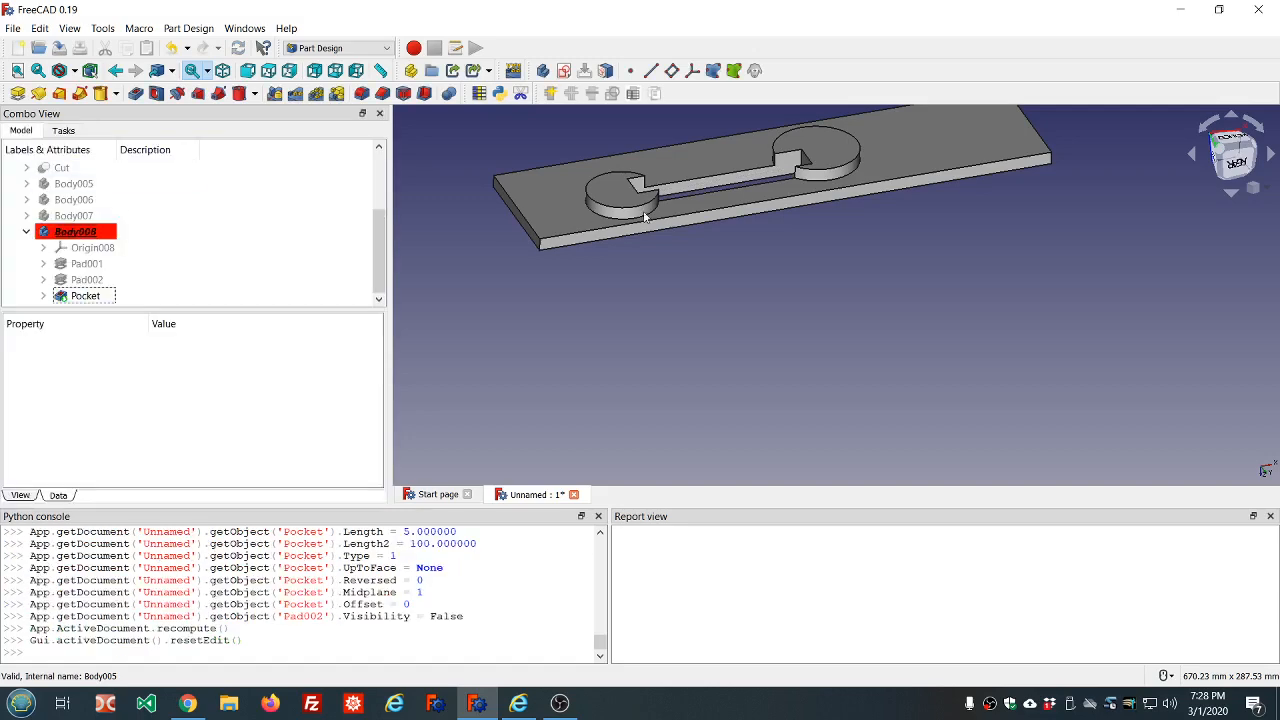
middle_click_drag(946, 243, 897, 332)
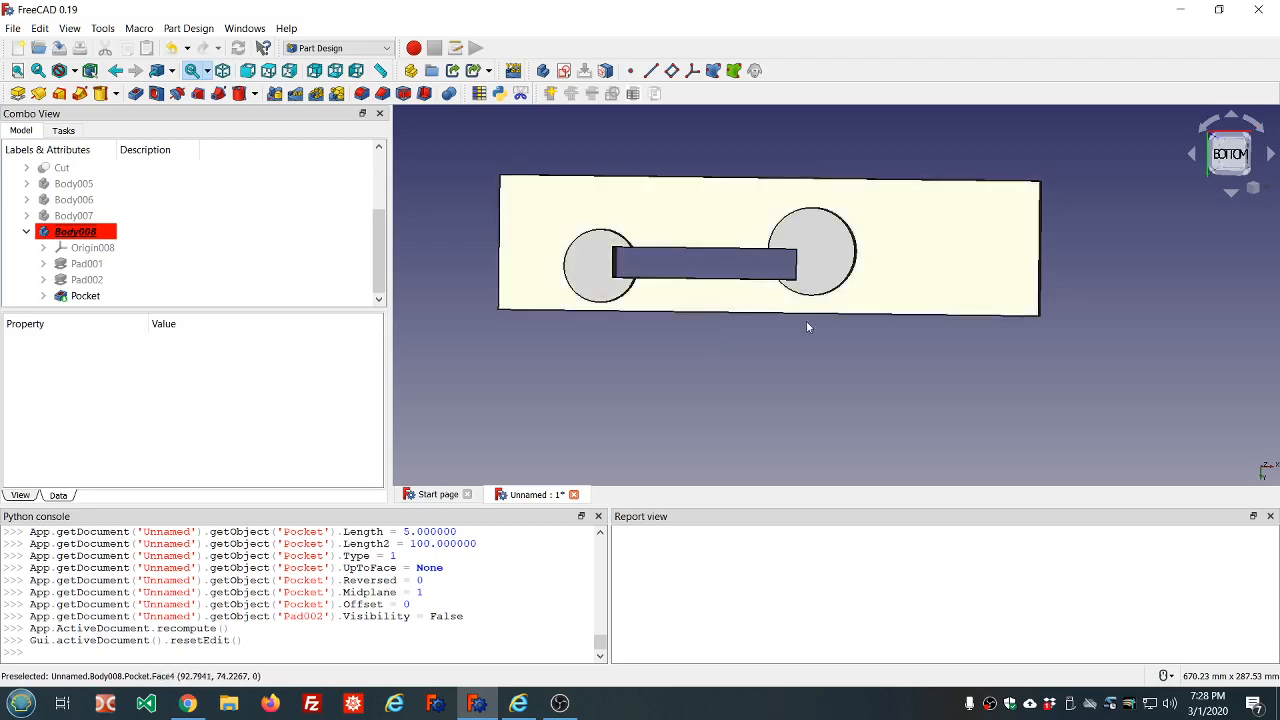
Examine the slot cut through the plate and both round bosses from an oblique underside angle, and collapse Body008 in the model tree
middle_click_drag(807, 327, 821, 264)
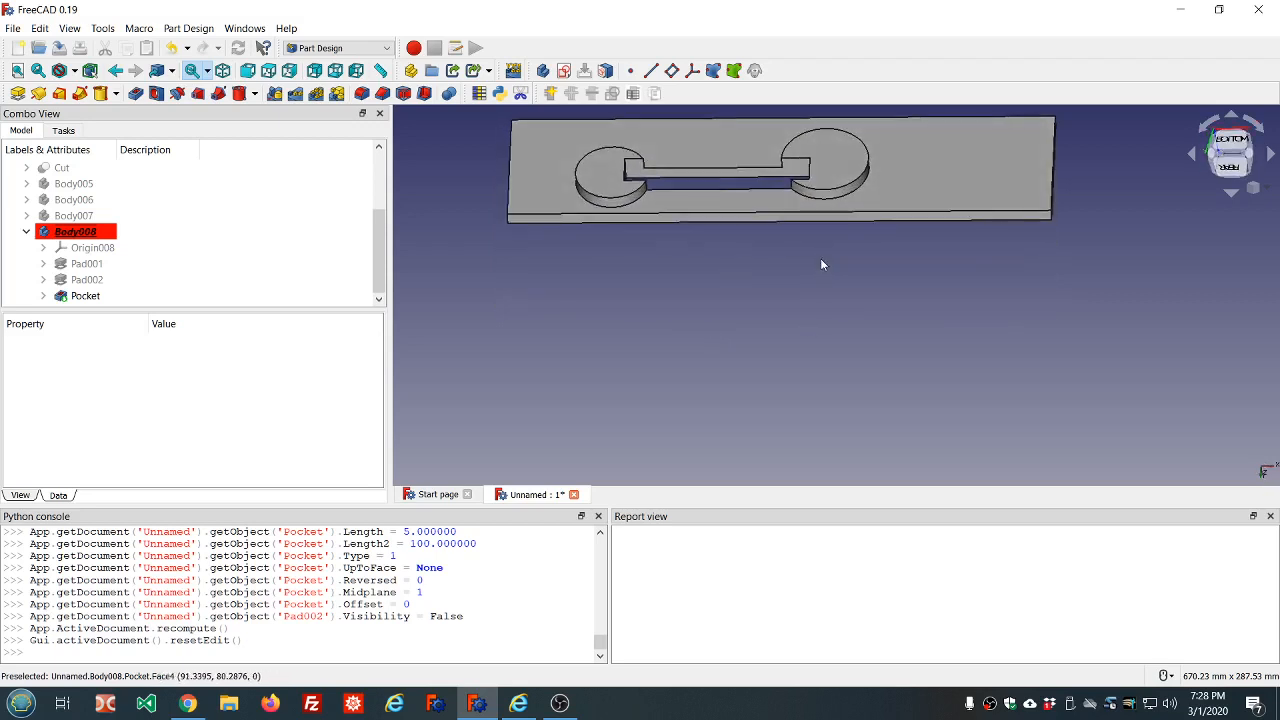
scroll(768, 236, "down", 5)
scroll(802, 185, "up", 3)
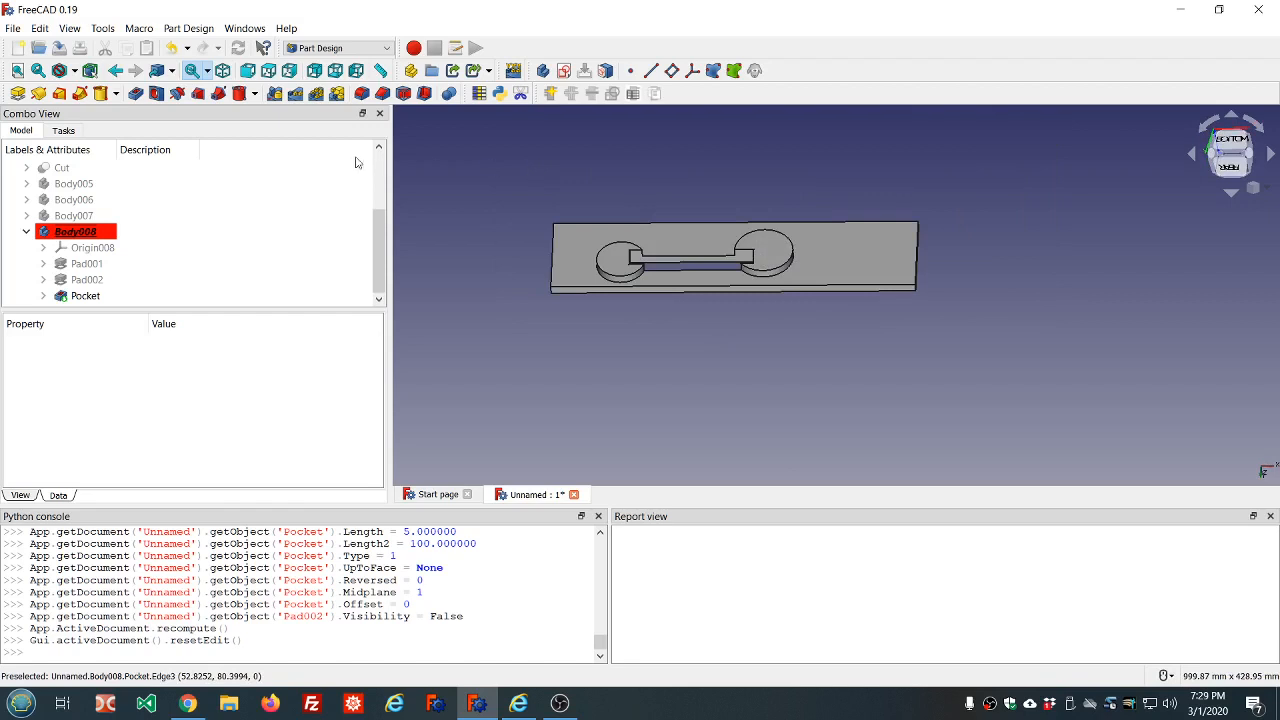
left_click(26, 231)
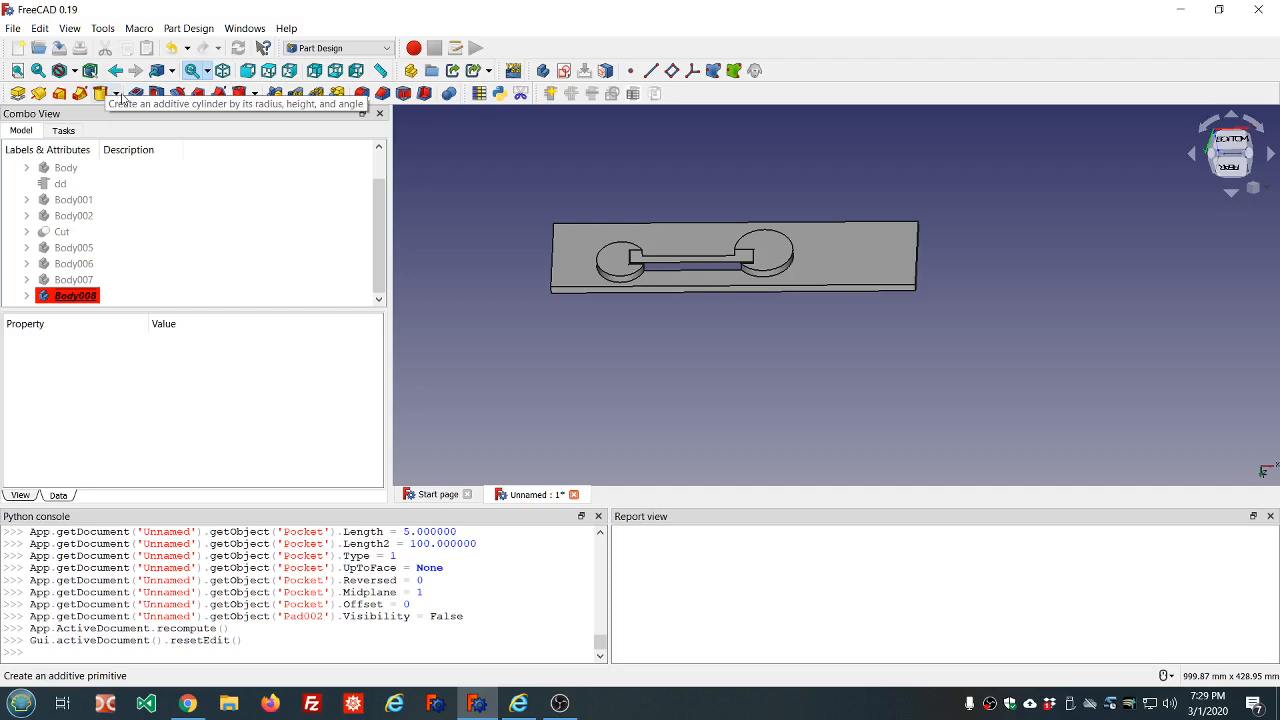
left_click(116, 95)
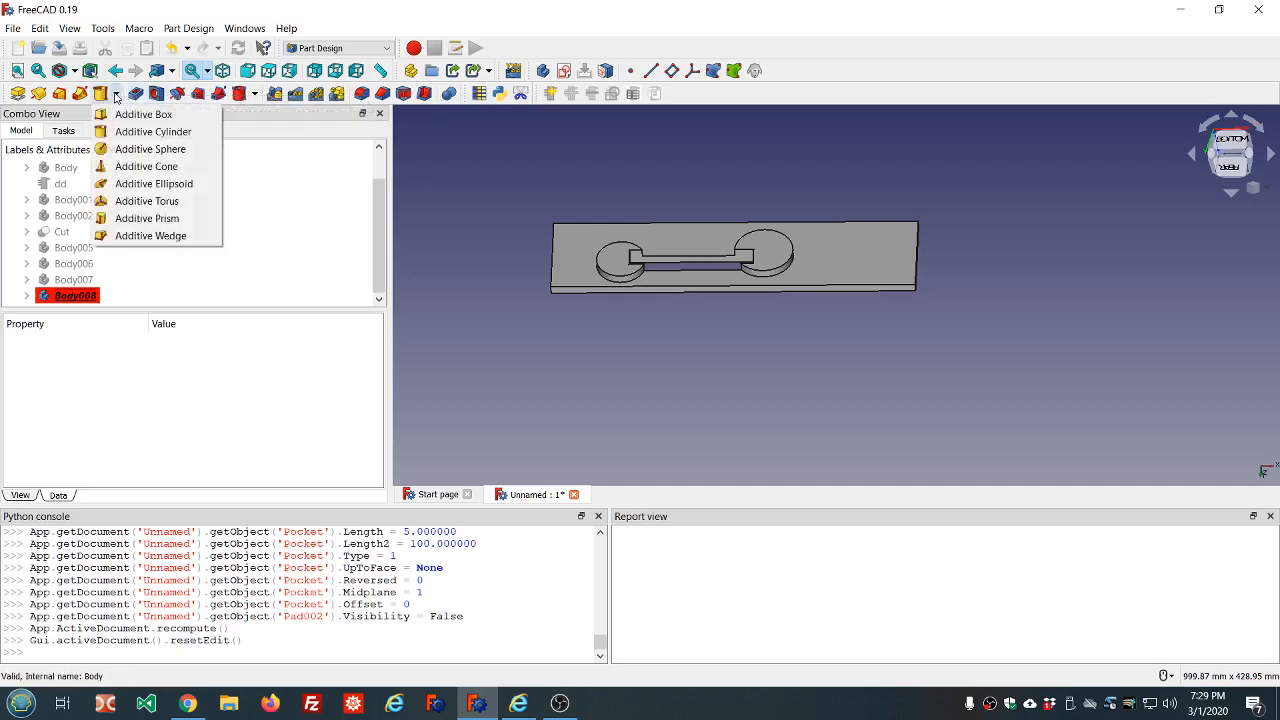
left_click(253, 140)
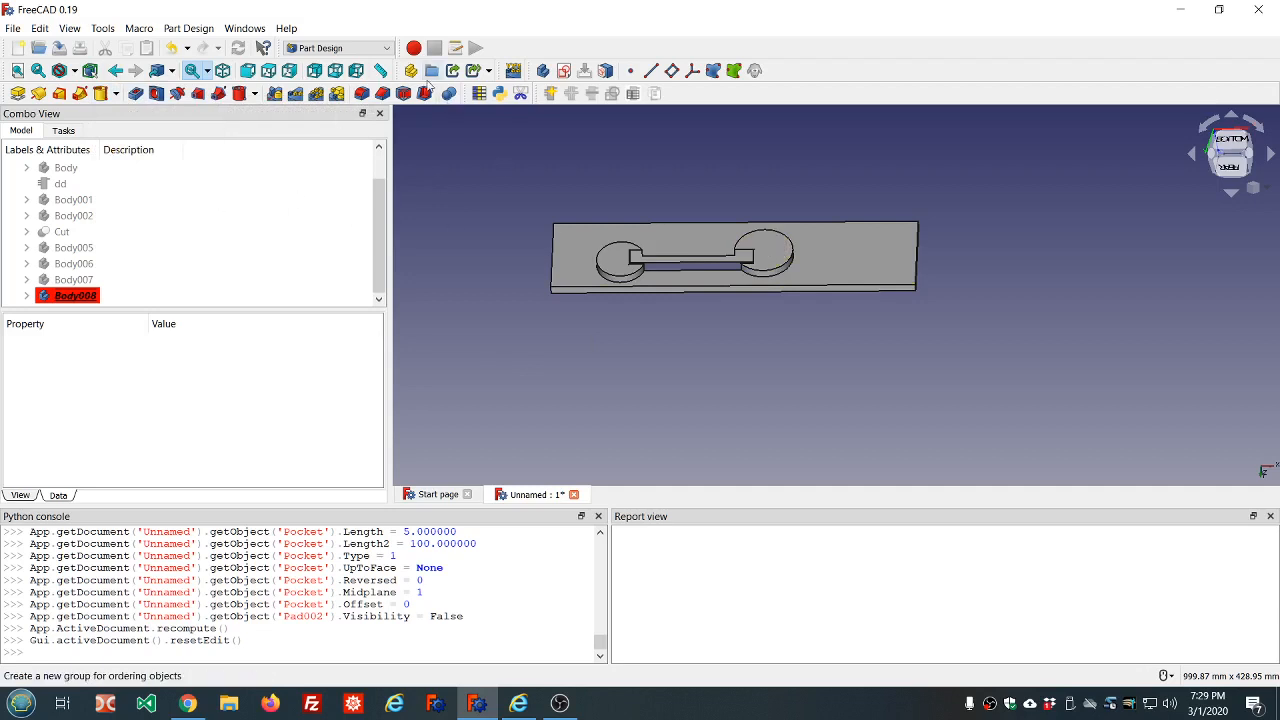
scroll(659, 187, "down", 5)
scroll(707, 171, "up", 4)
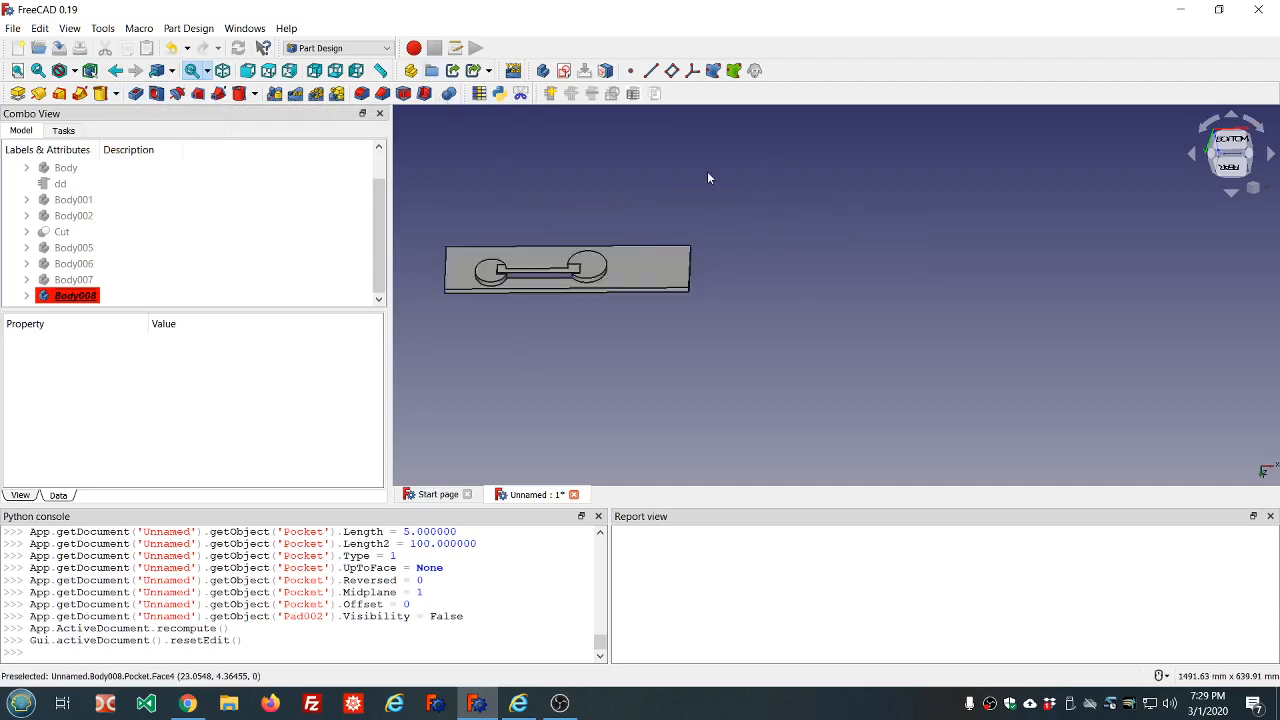